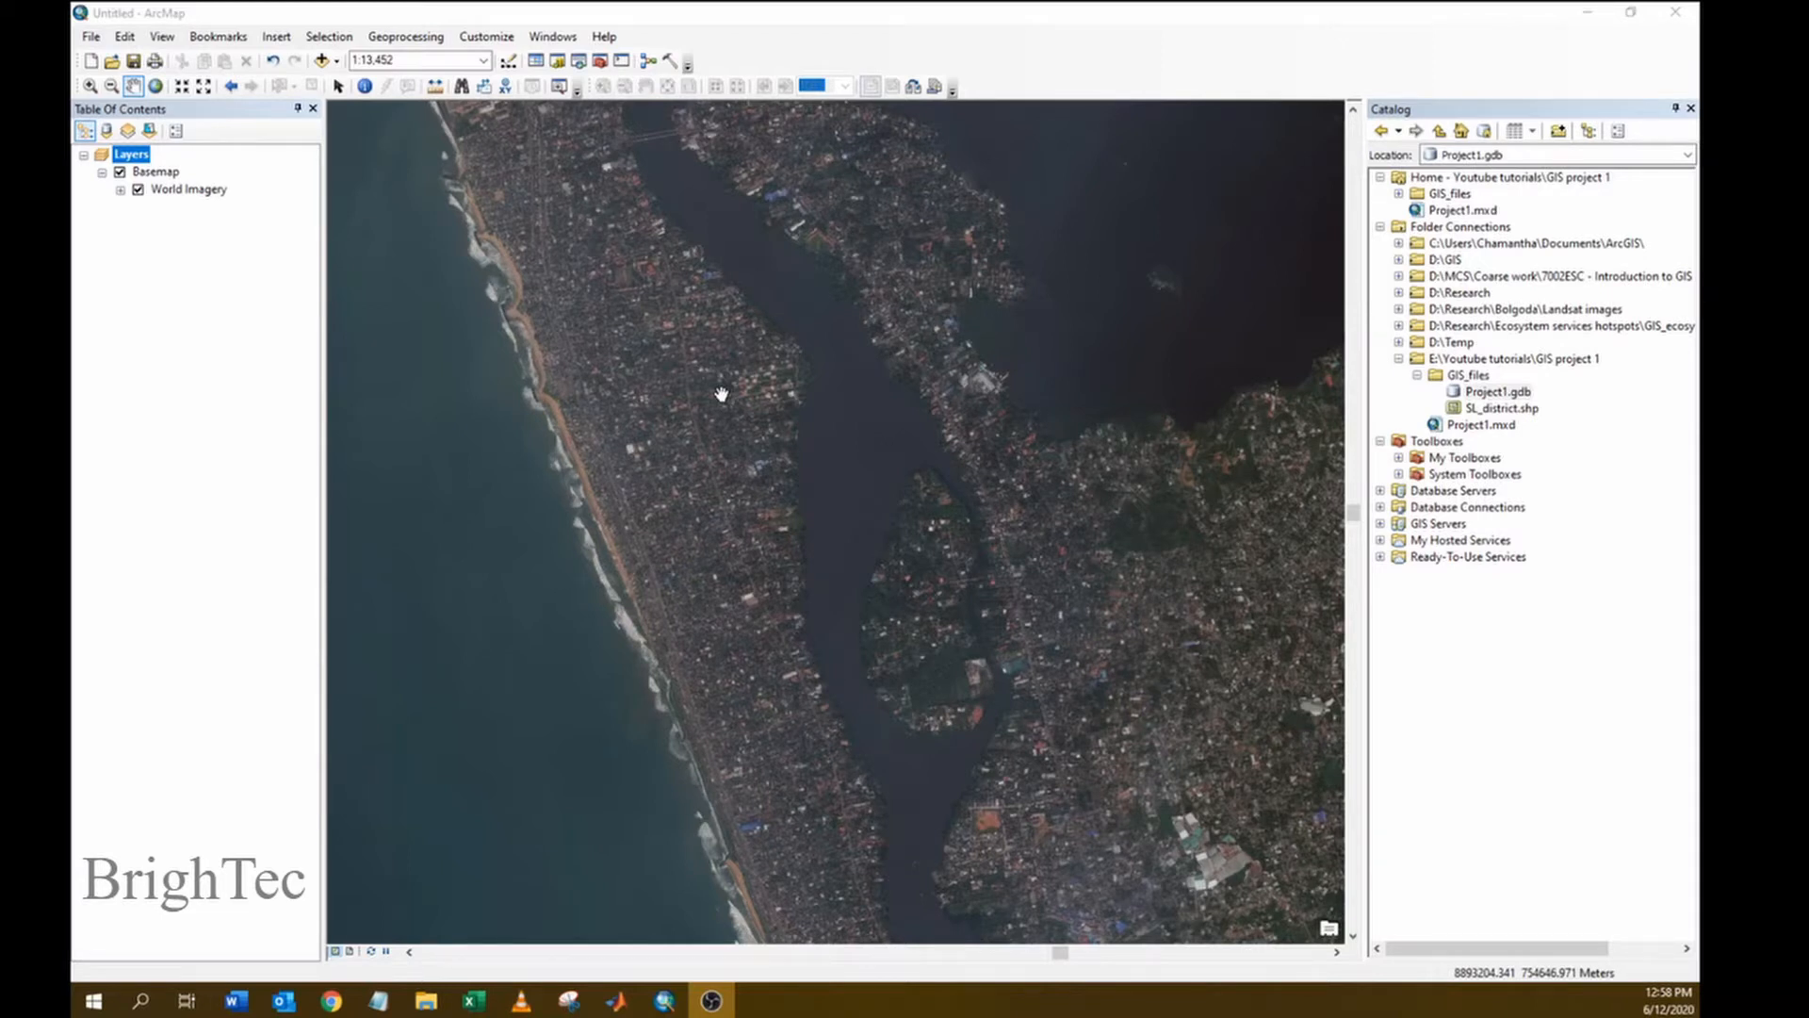
- Check the current coordinate system in the Layers data frame's properties and close them without changes
{"action": "left_click", "coordinate": [130, 159]}
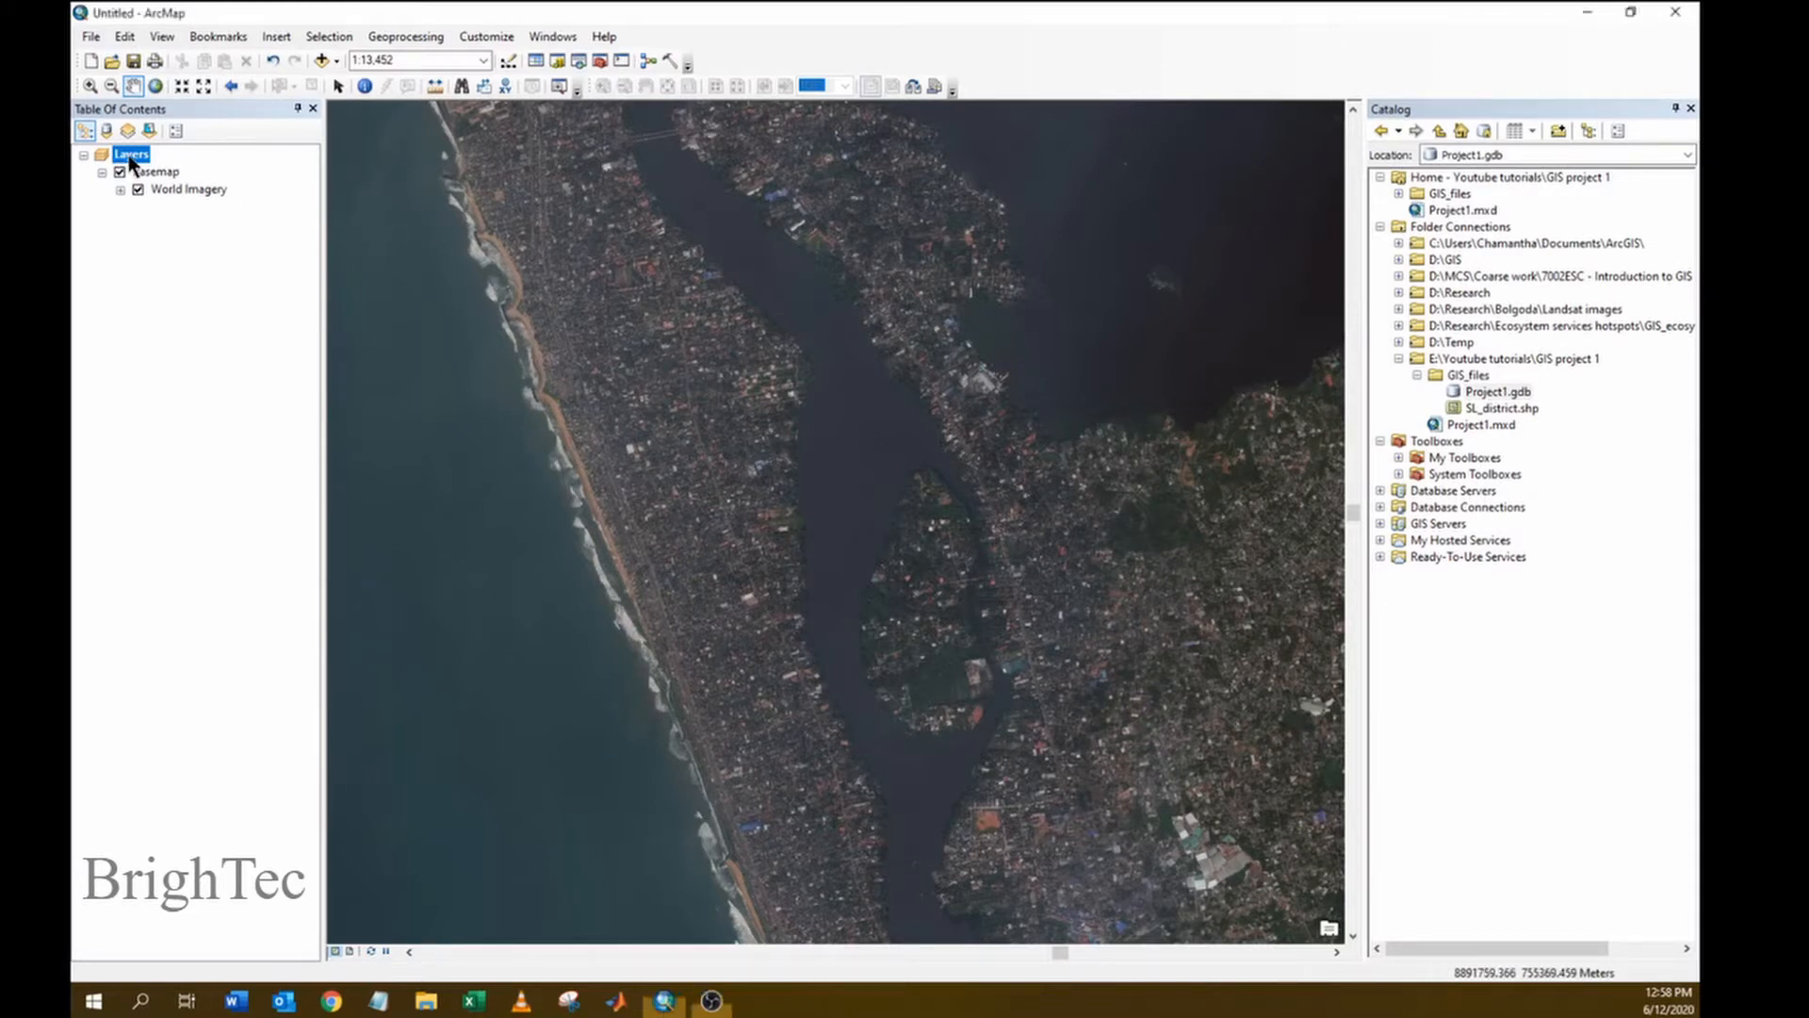
{"action": "right_click", "coordinate": [131, 158]}
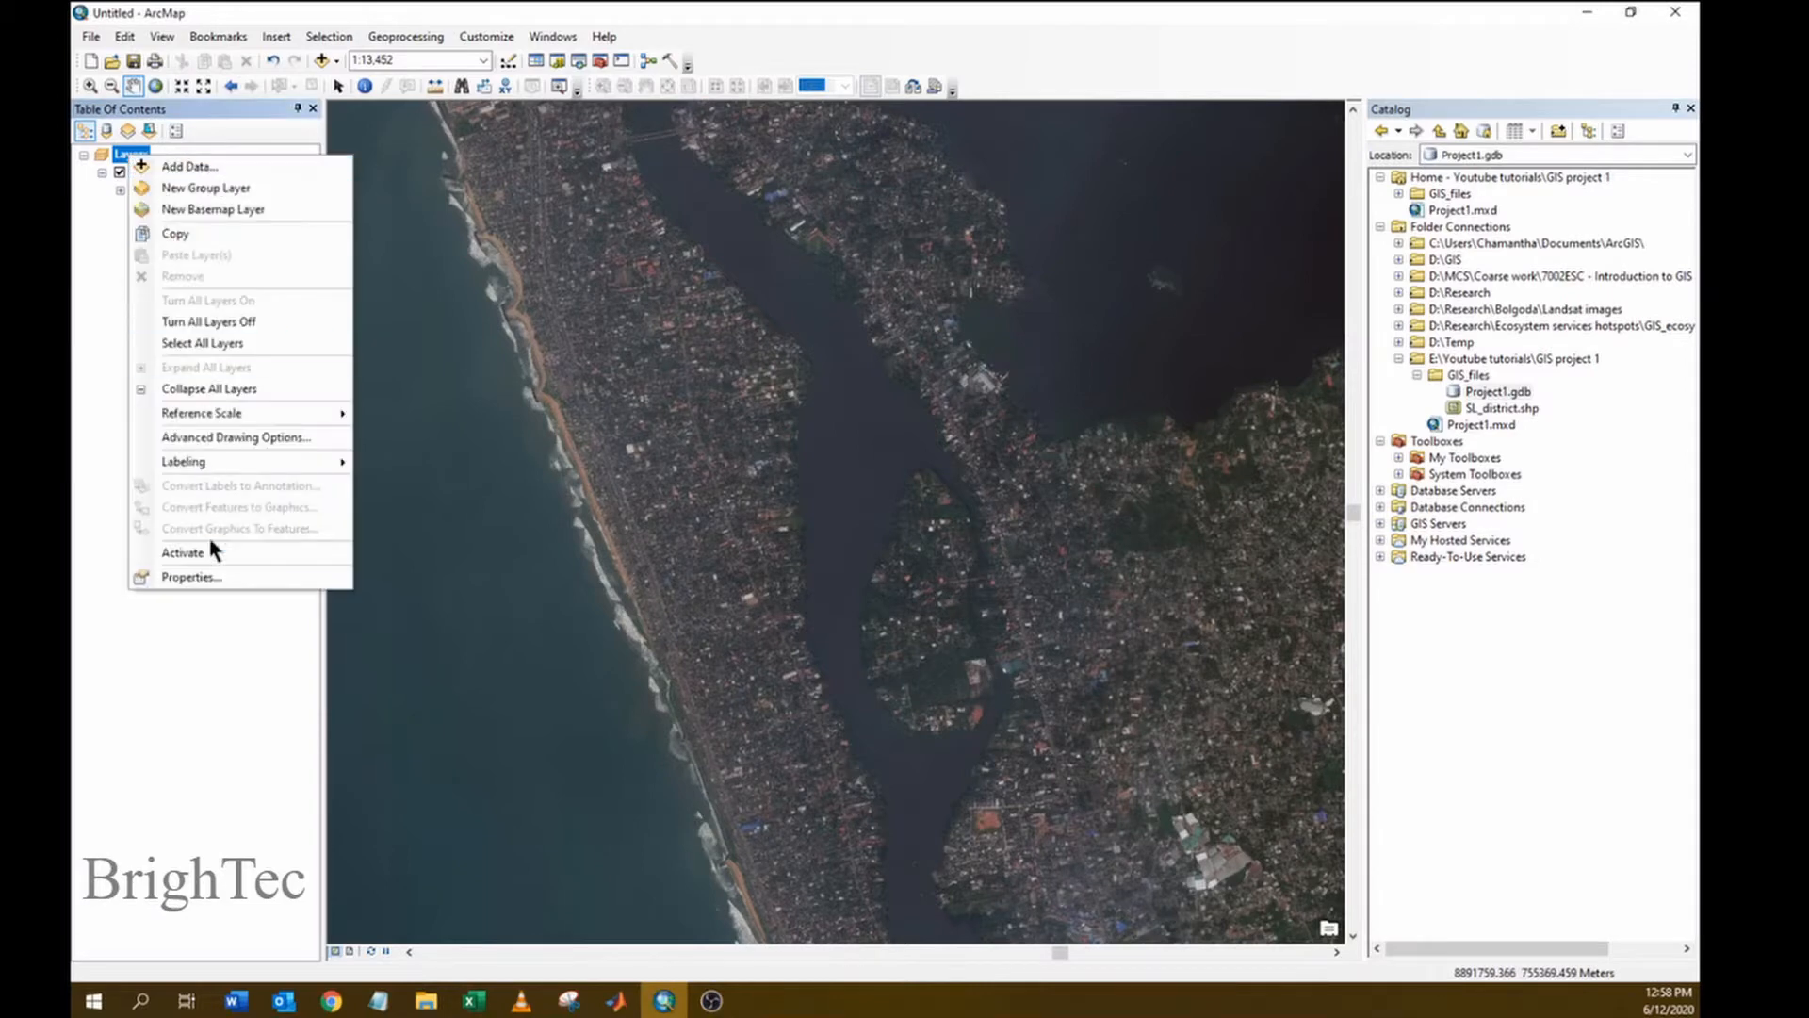
{"action": "left_click", "coordinate": [193, 576]}
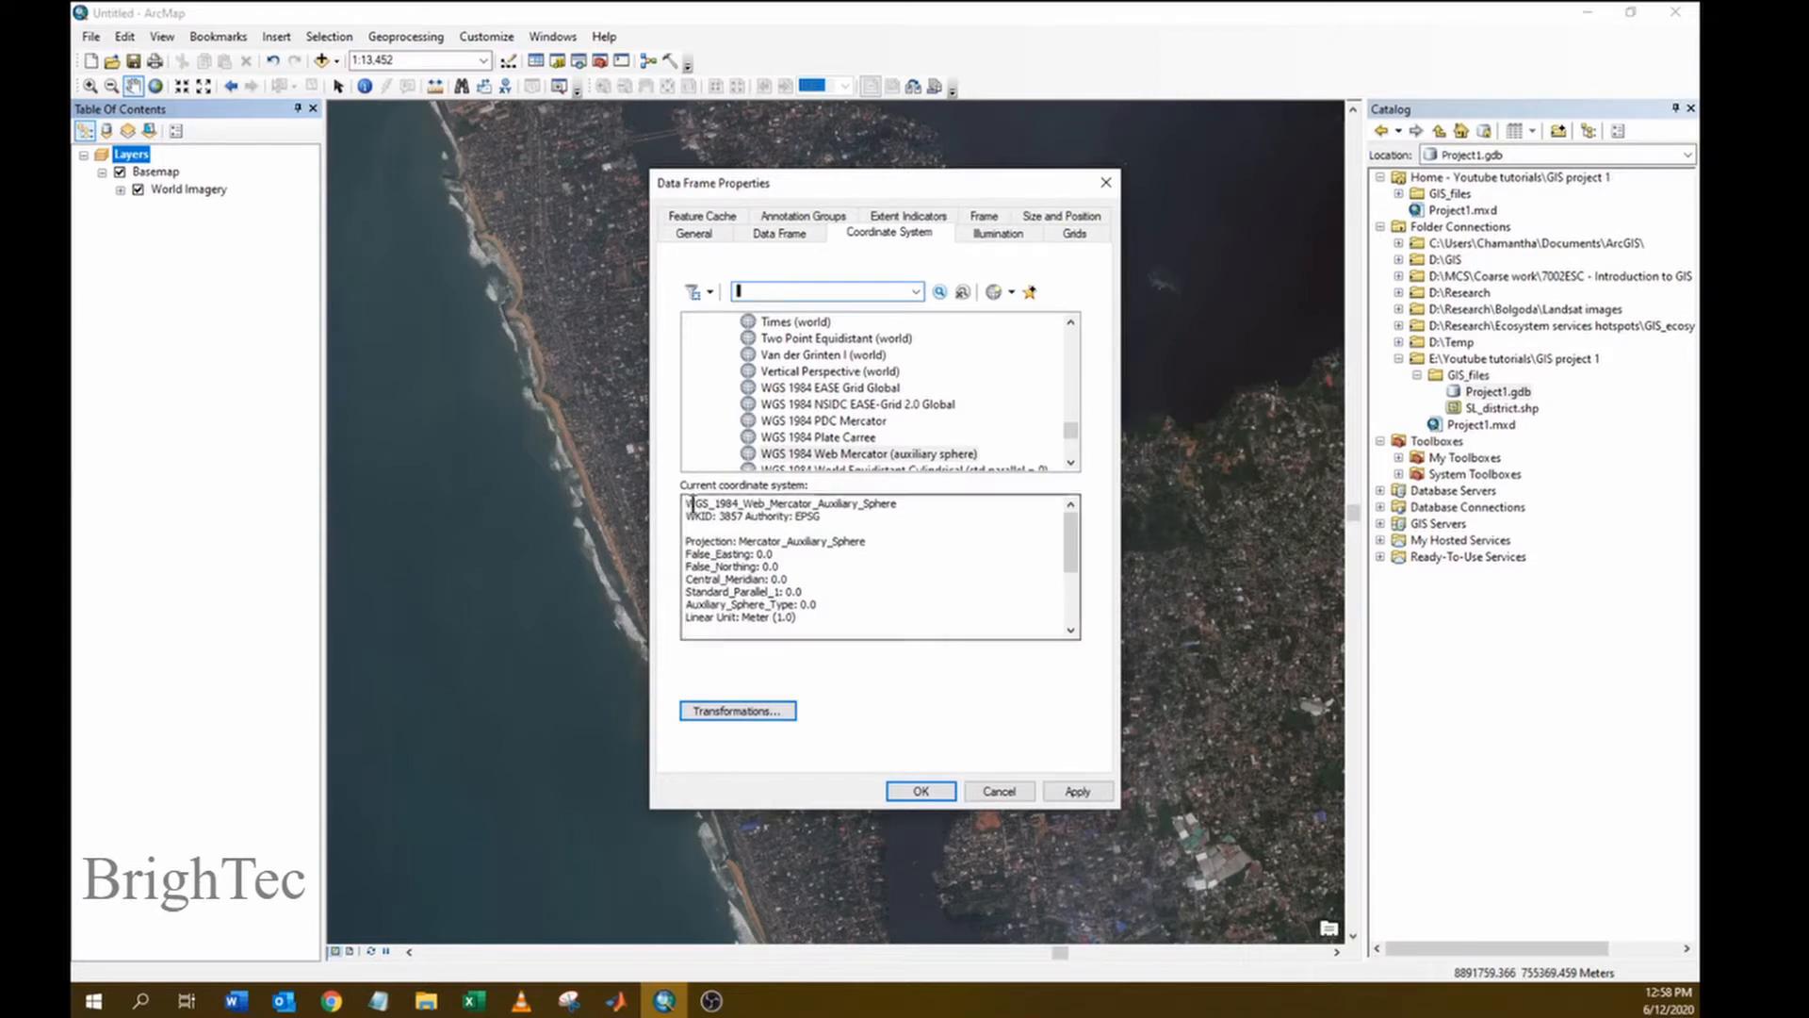
{"action": "left_click_drag", "start_coordinate": [687, 505], "coordinate": [903, 507]}
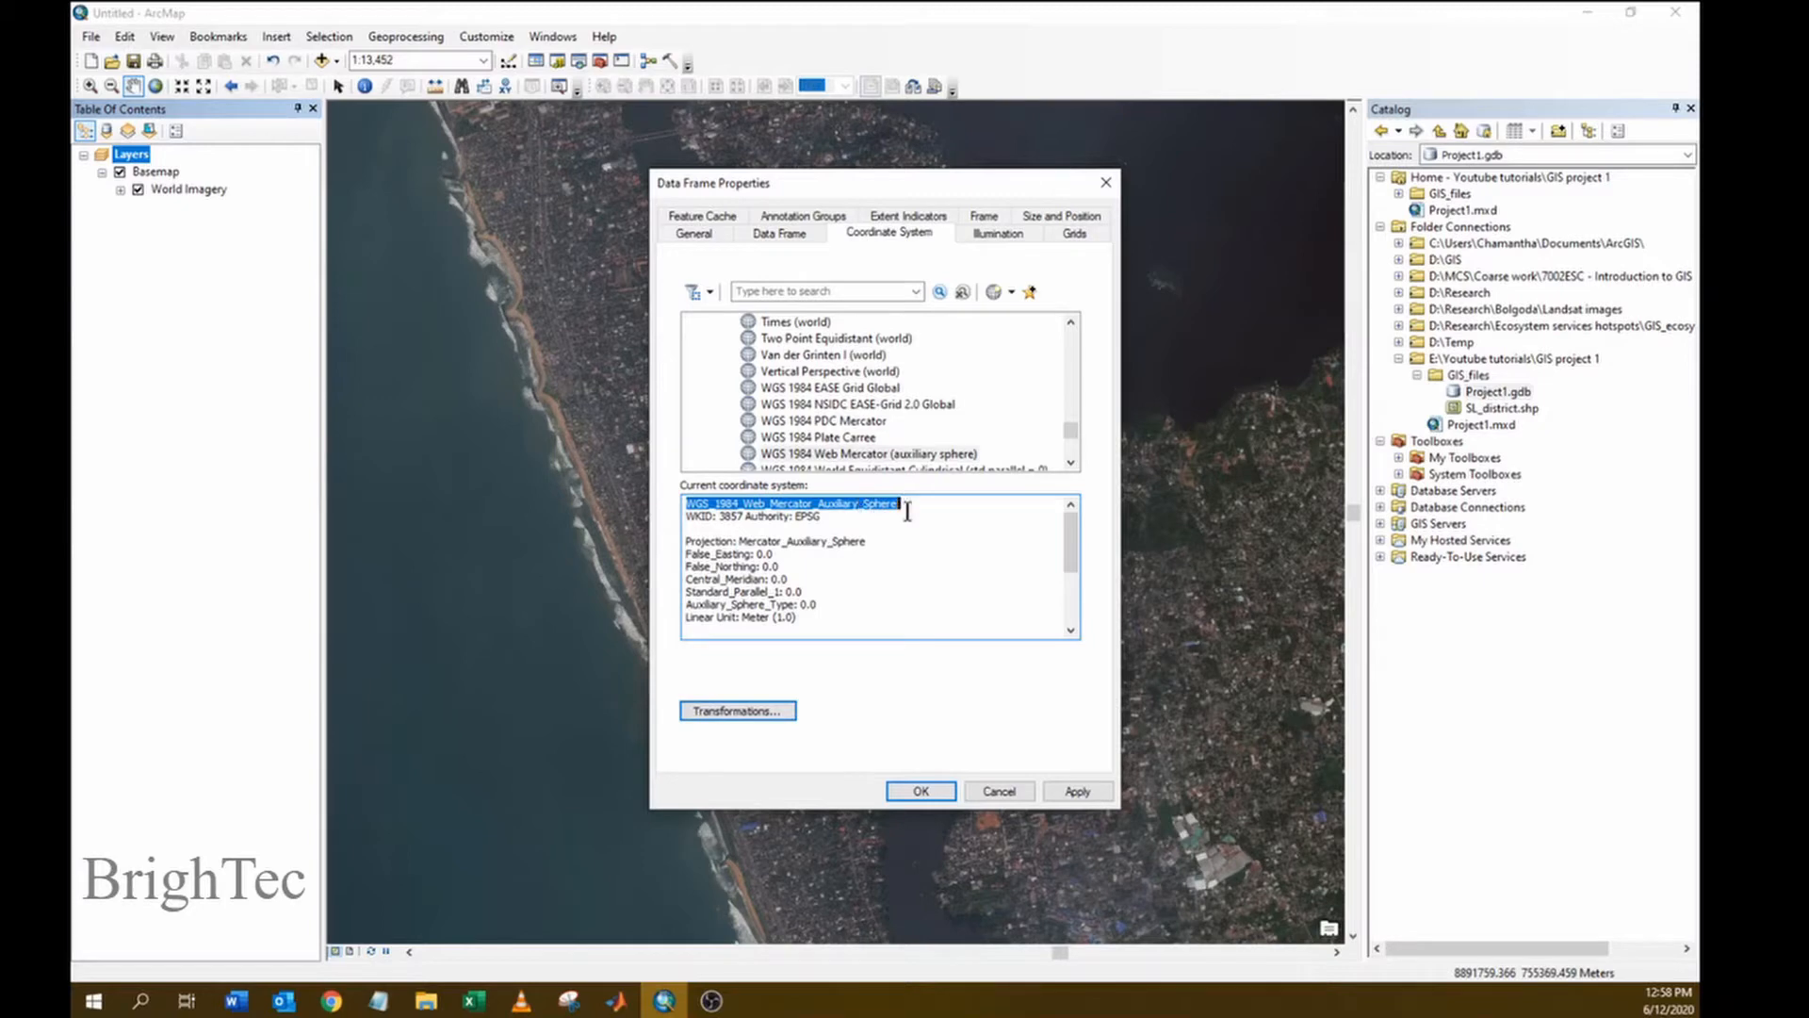
{"action": "left_click", "coordinate": [980, 791]}
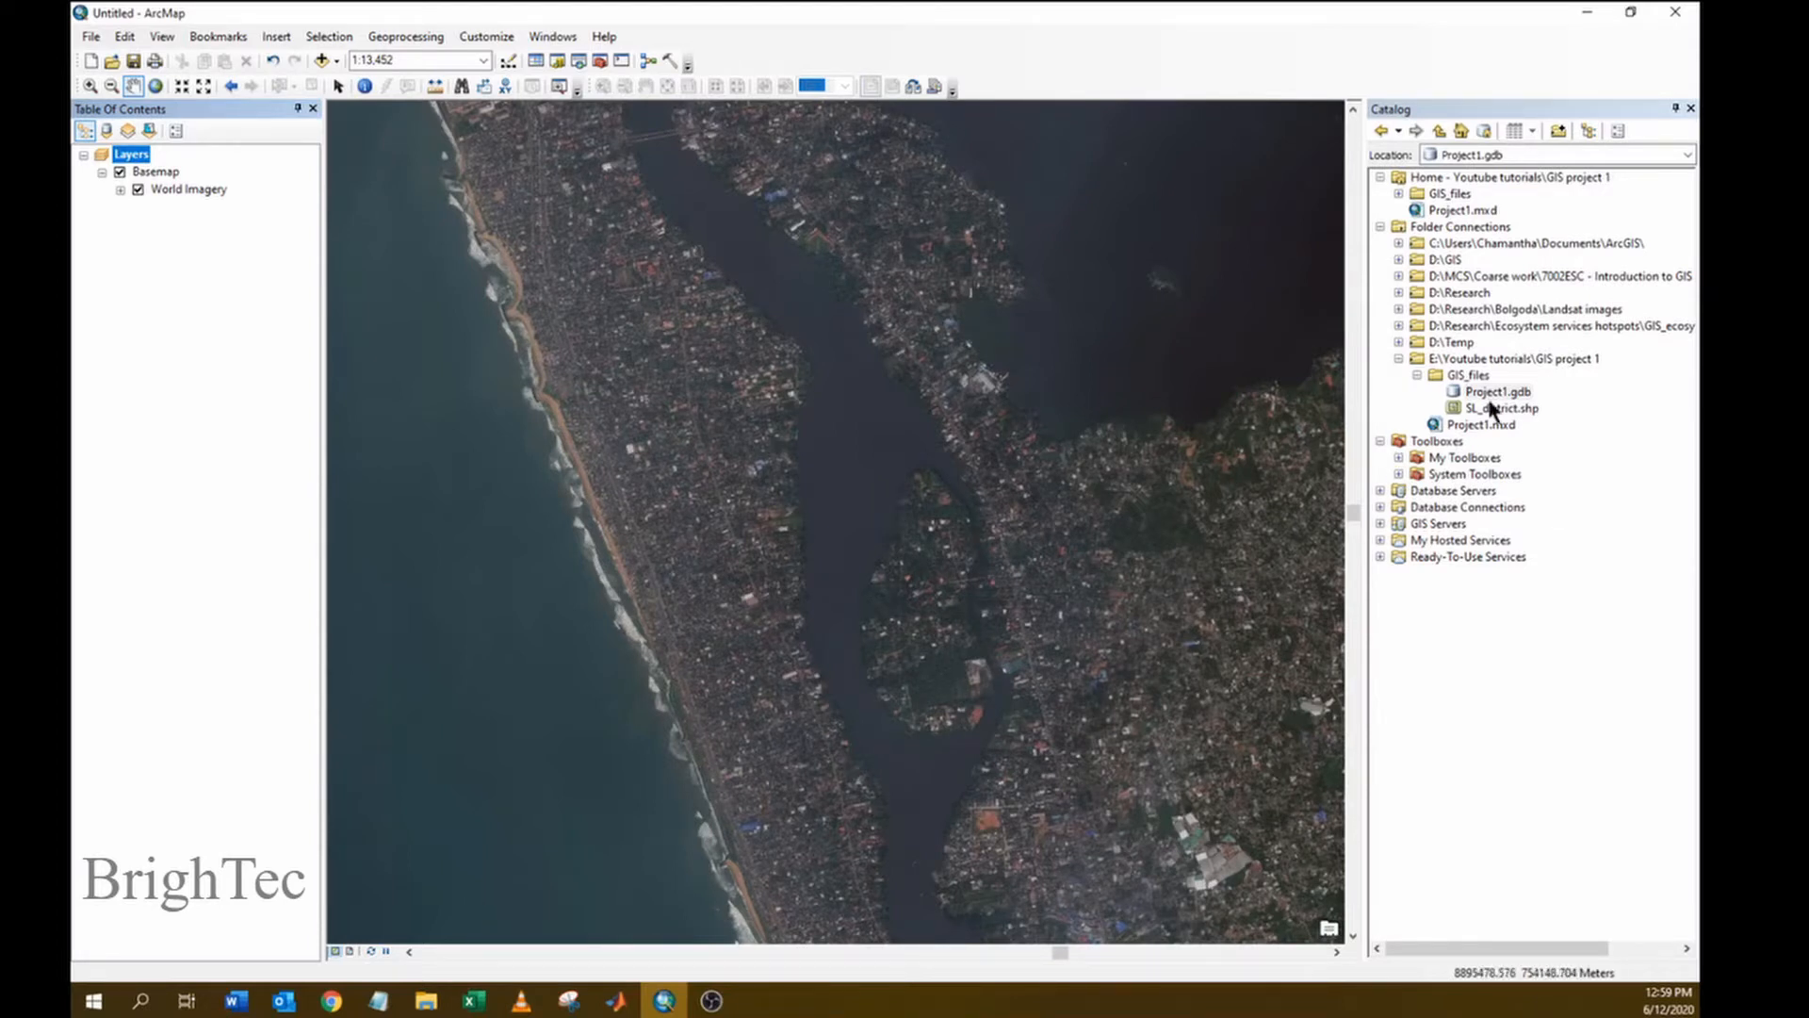
- Start a new shapefile in the GIS_files folder, naming it Island and setting its feature type to Polygon
{"action": "left_click", "coordinate": [1461, 377]}
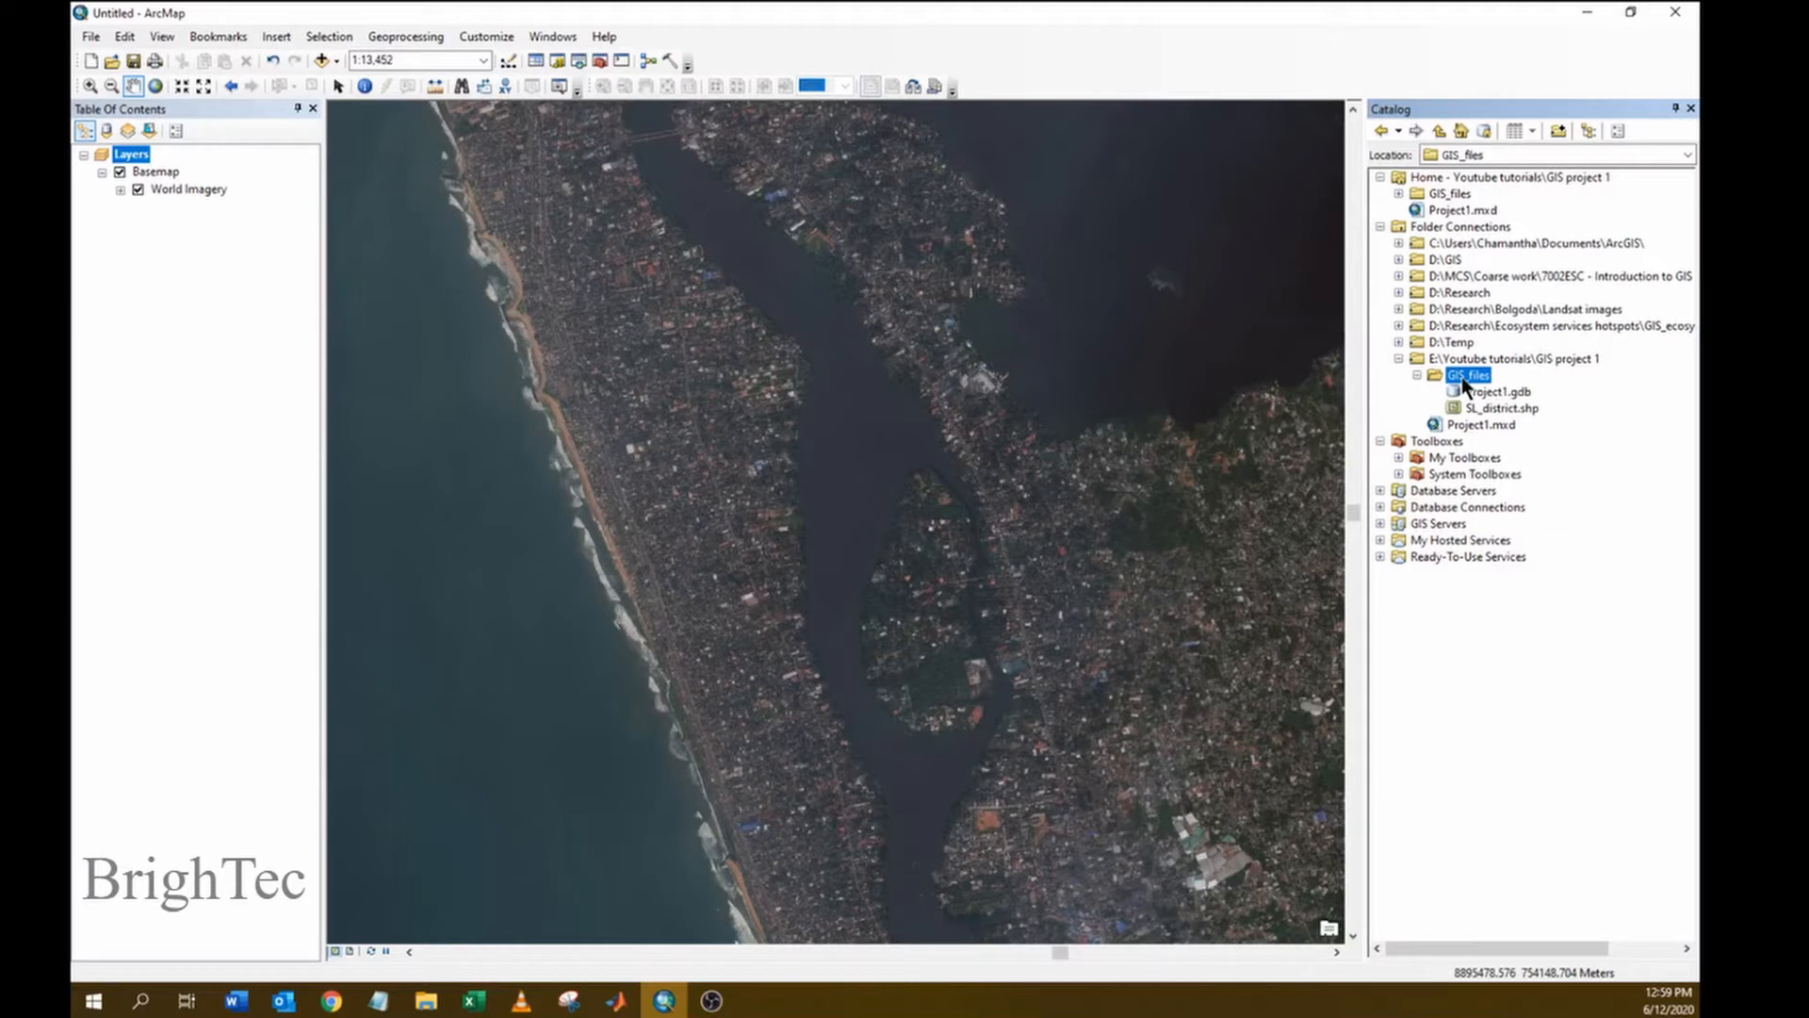
{"action": "right_click", "coordinate": [1464, 385]}
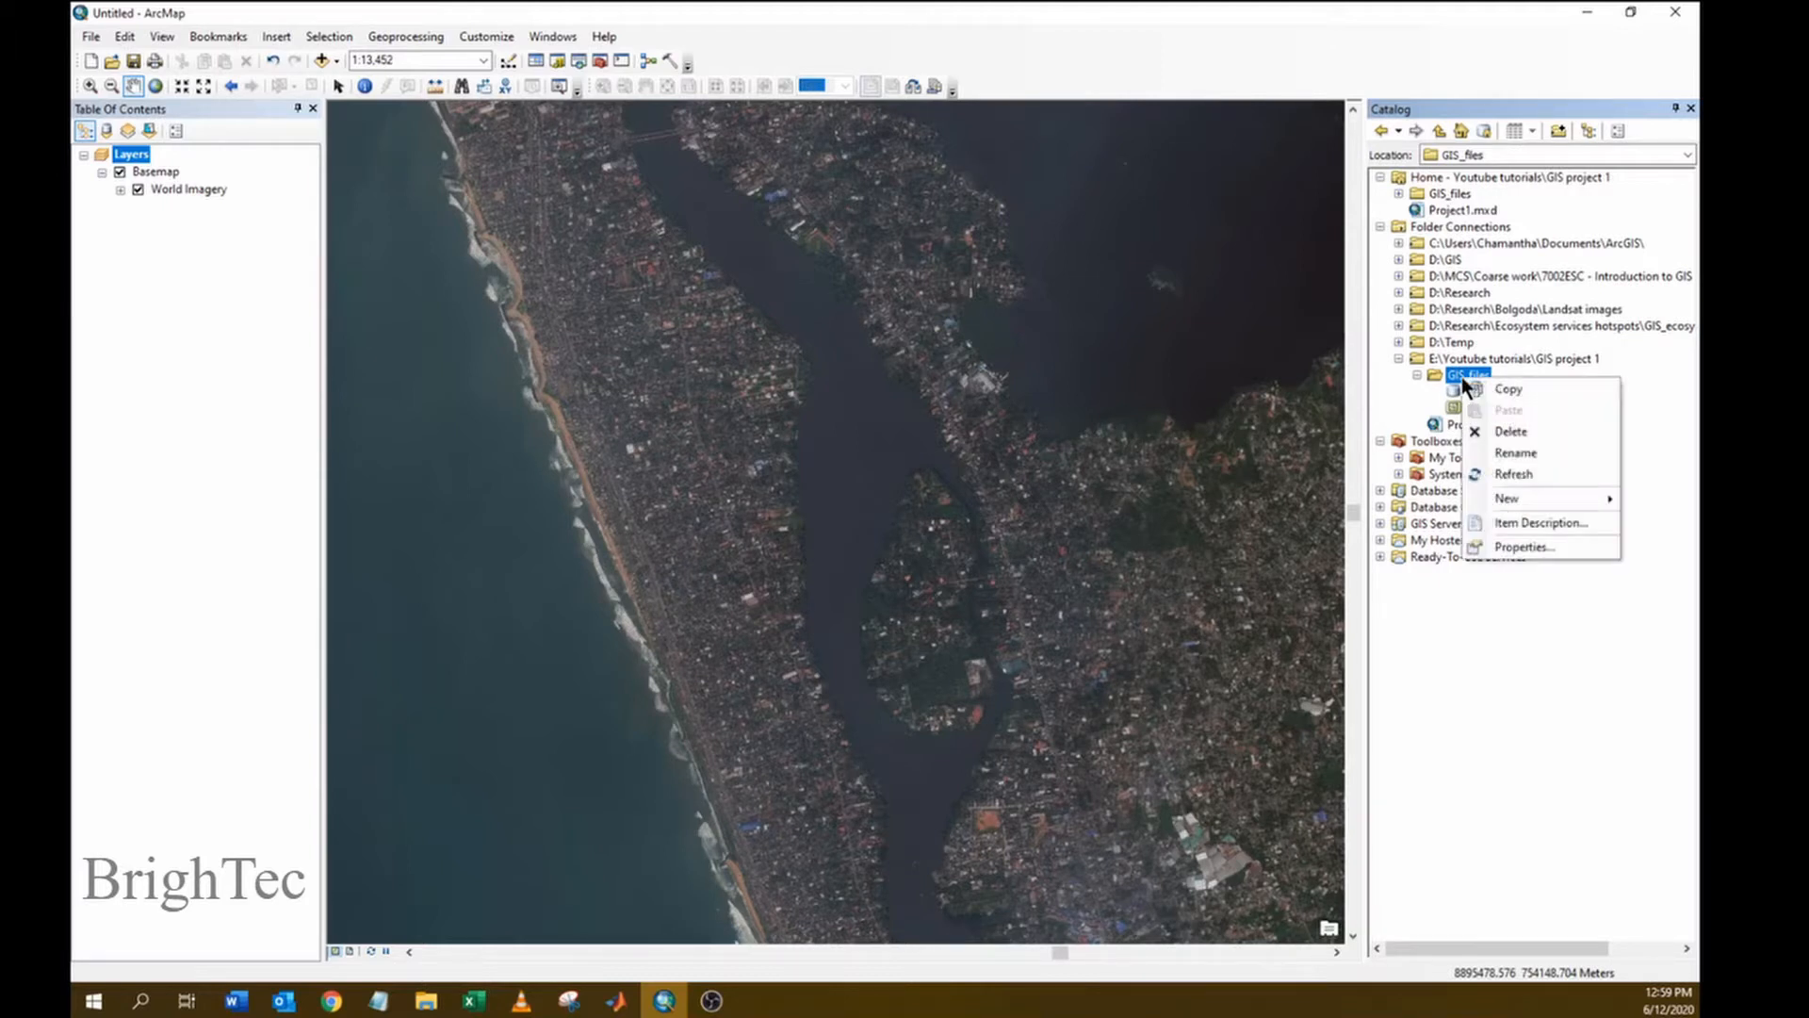
{"action": "mouse_move", "coordinate": [1508, 504]}
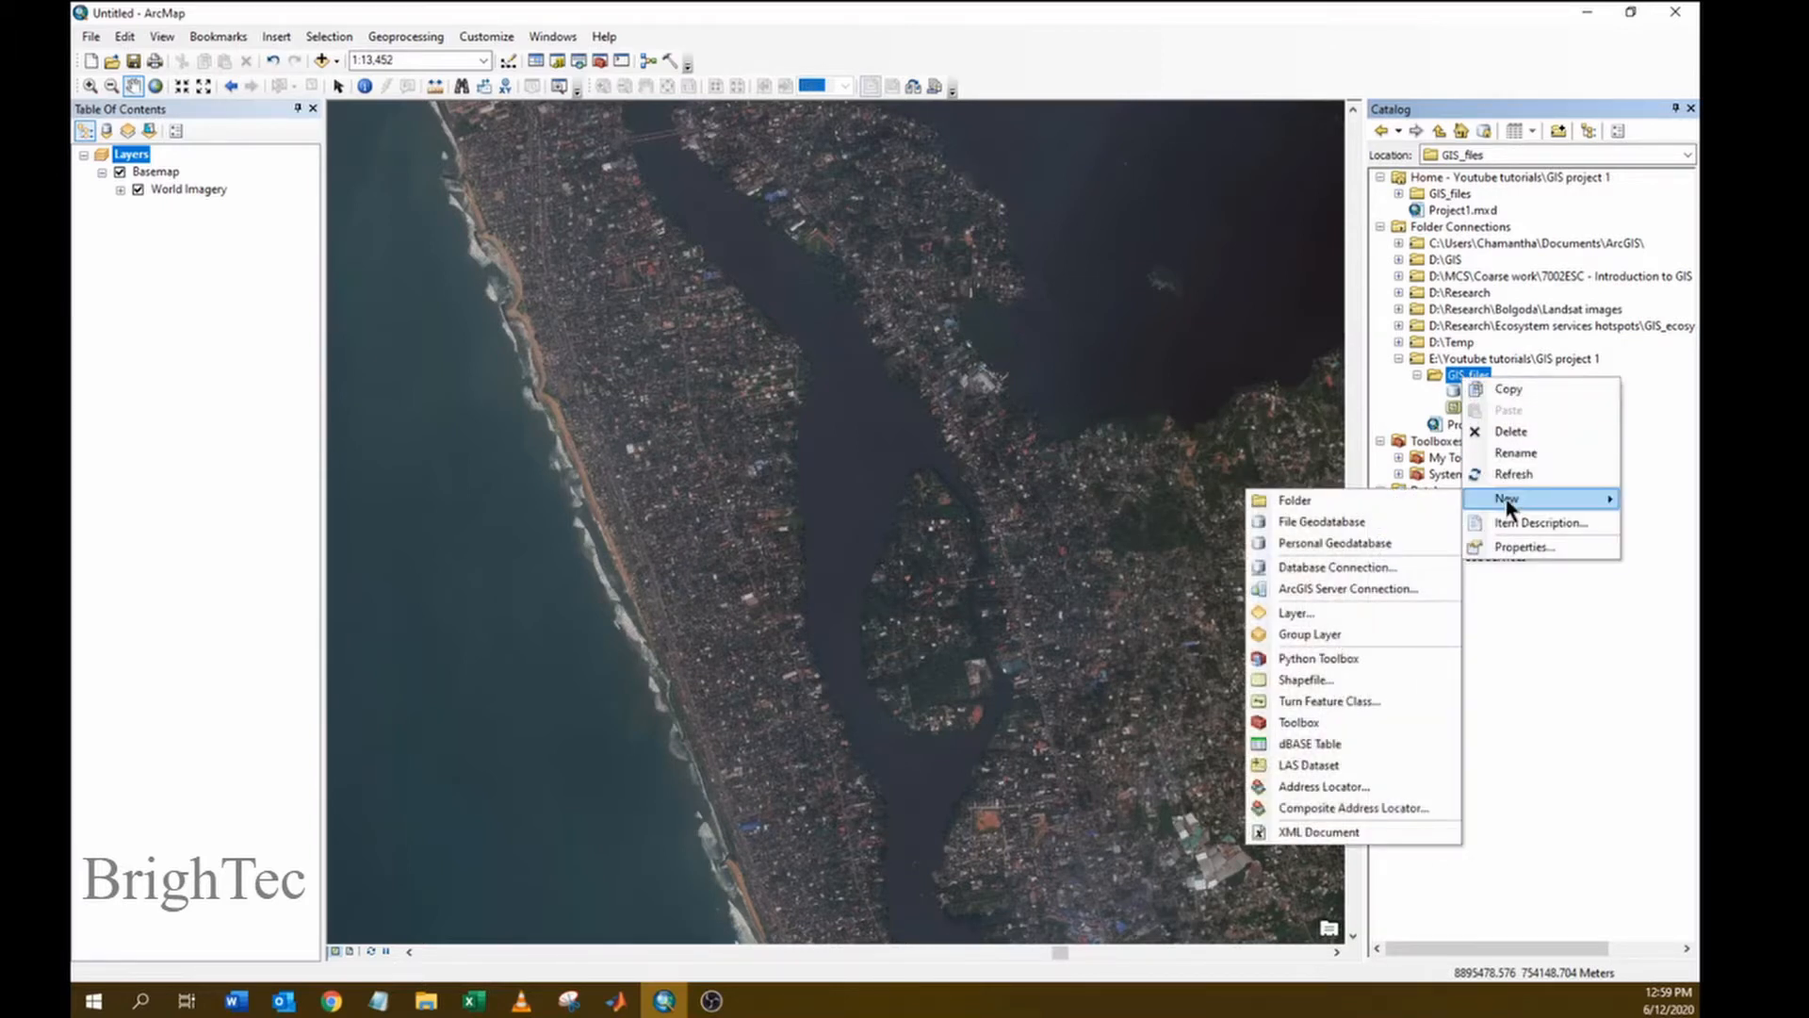
{"action": "left_click", "coordinate": [1336, 680]}
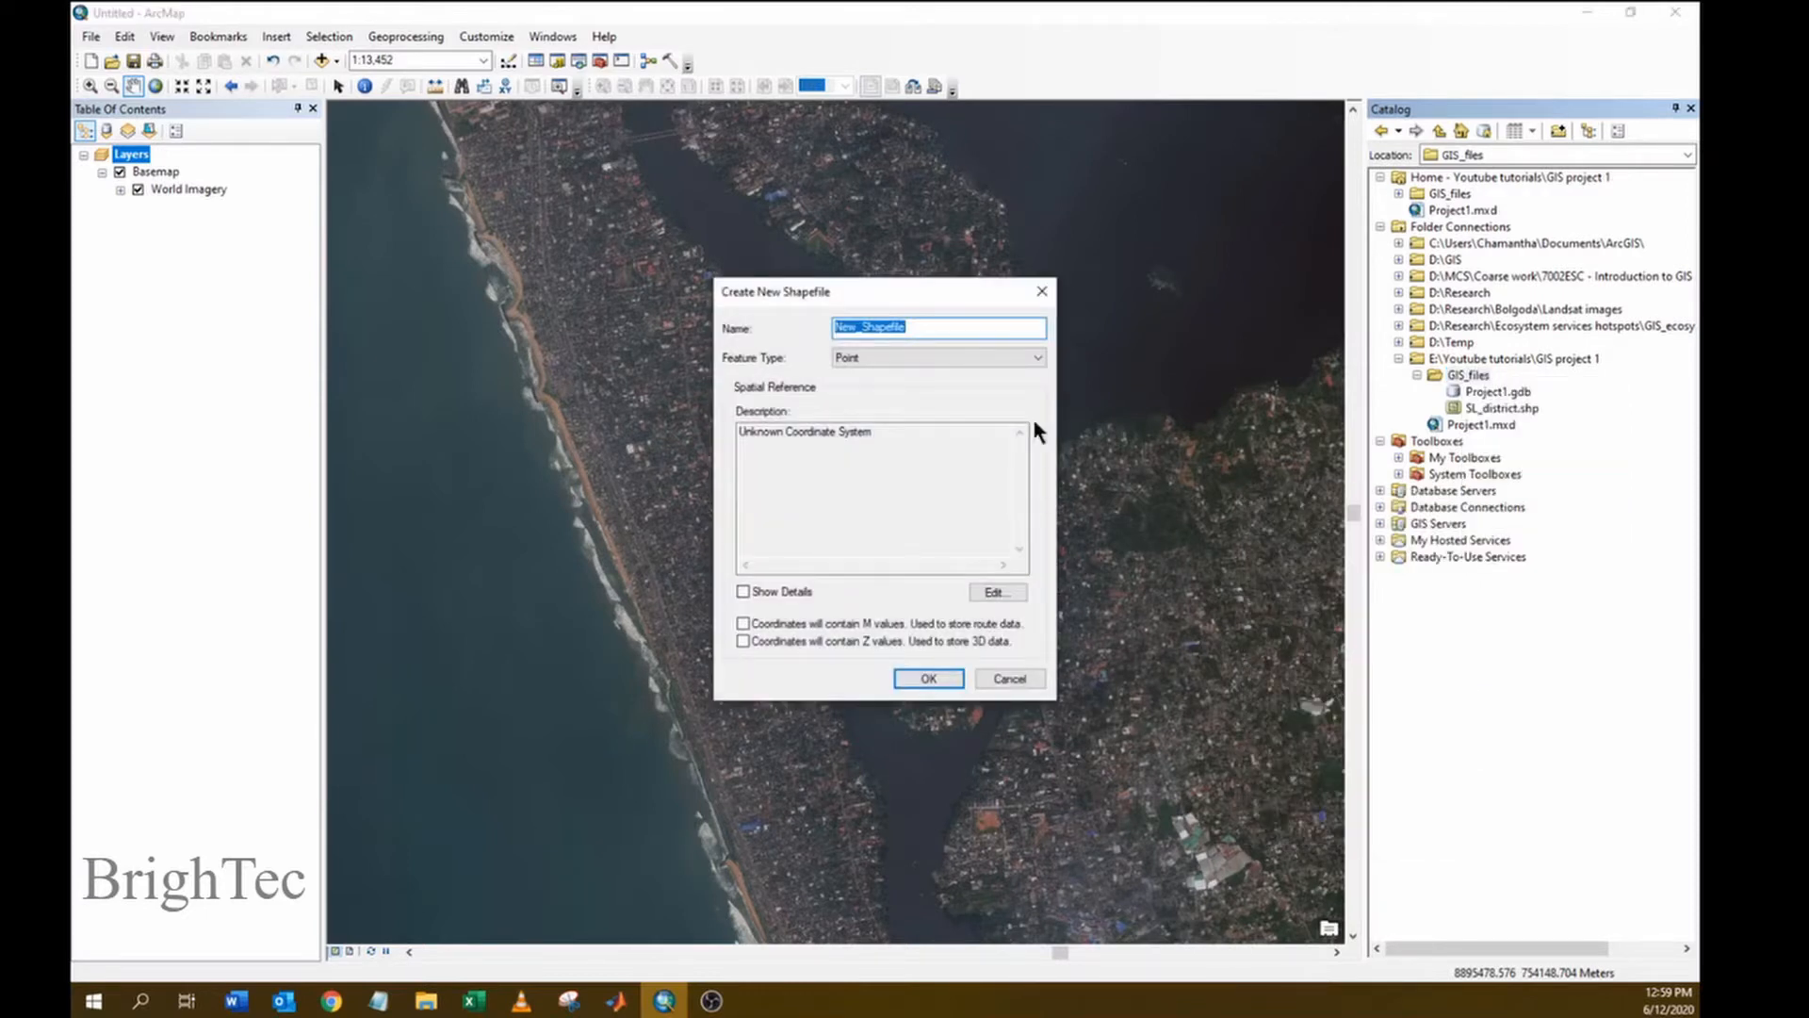
{"action": "left_click_drag", "start_coordinate": [879, 291], "coordinate": [809, 286]}
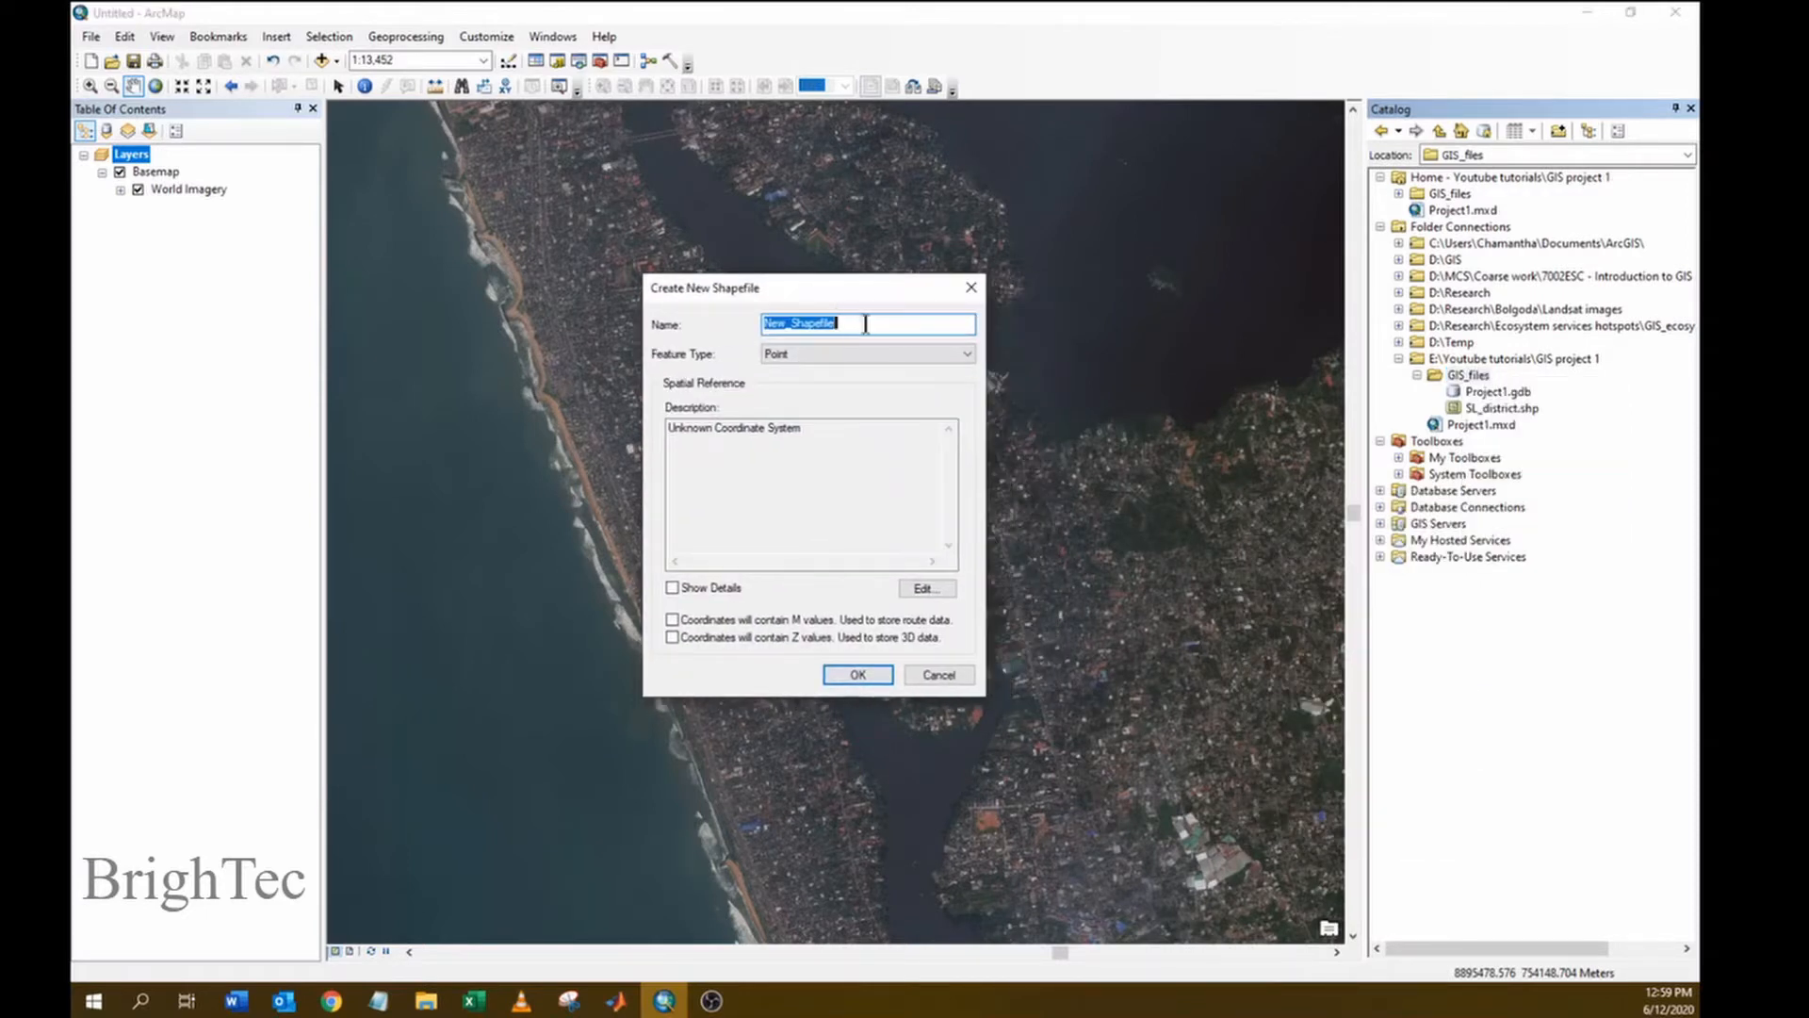
{"action": "type", "text": "I"}
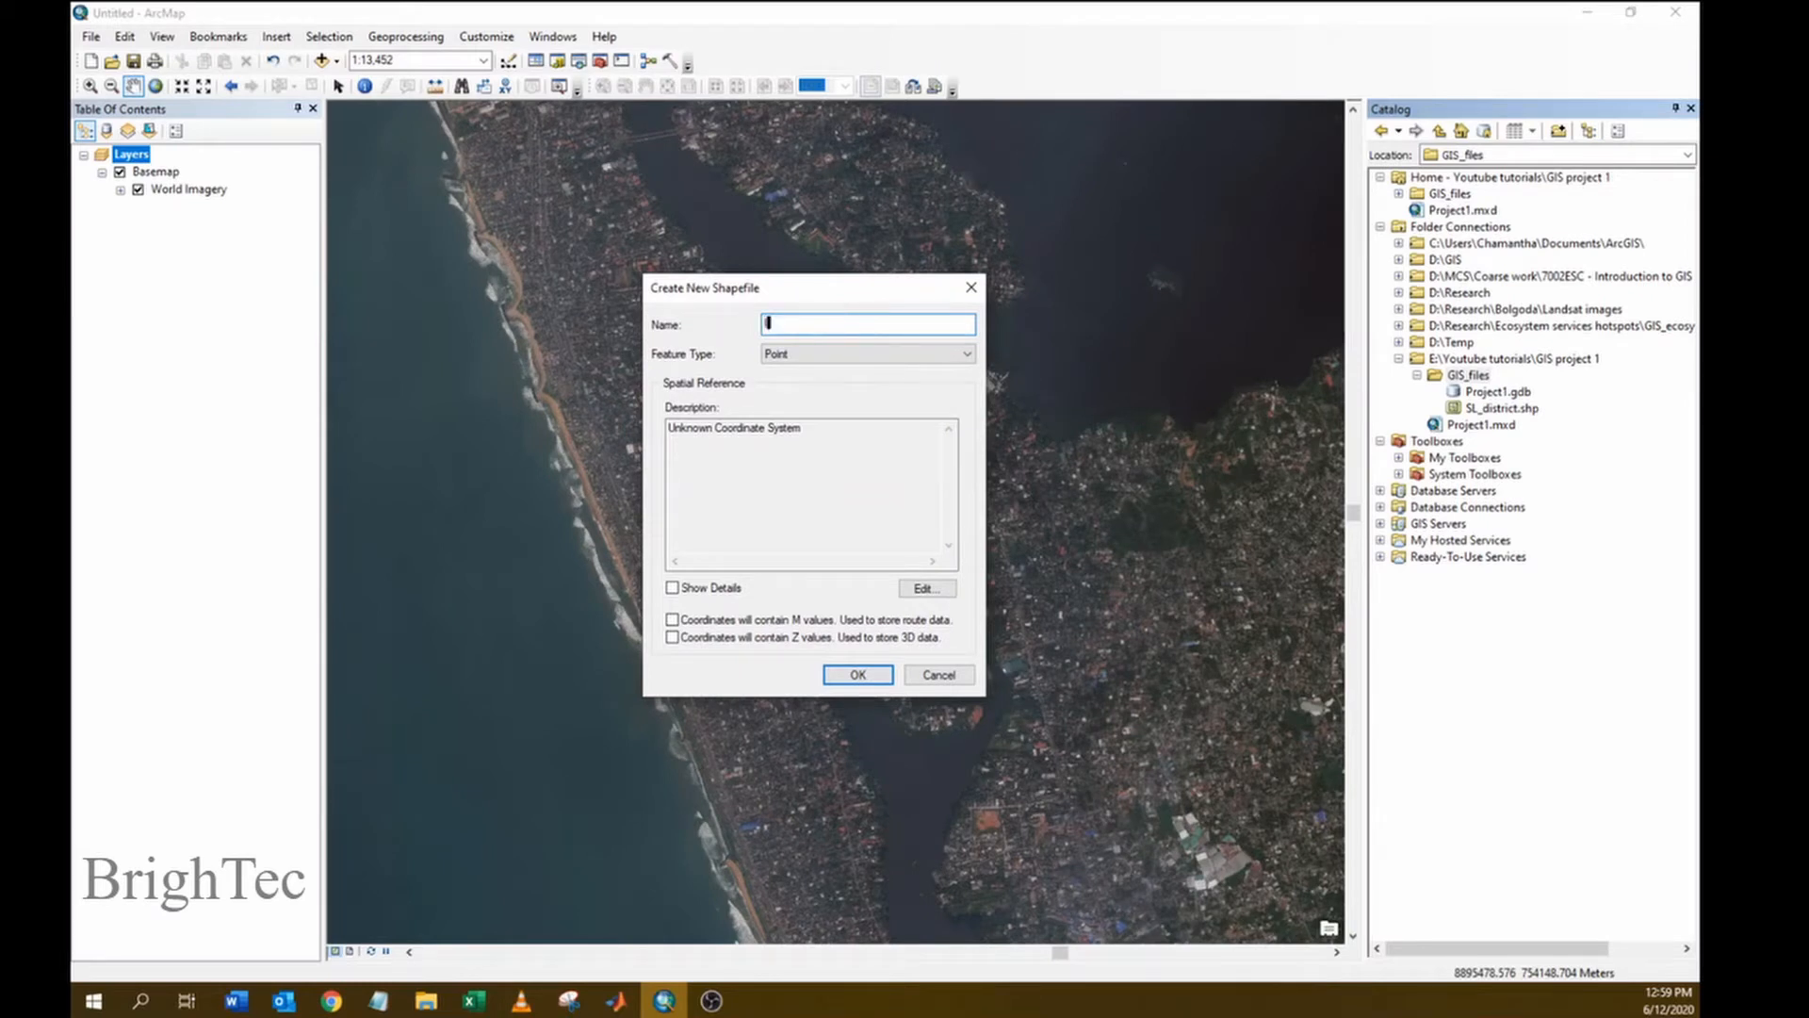
{"action": "type", "text": "sland"}
{"action": "left_click_drag", "start_coordinate": [826, 292], "coordinate": [622, 289]}
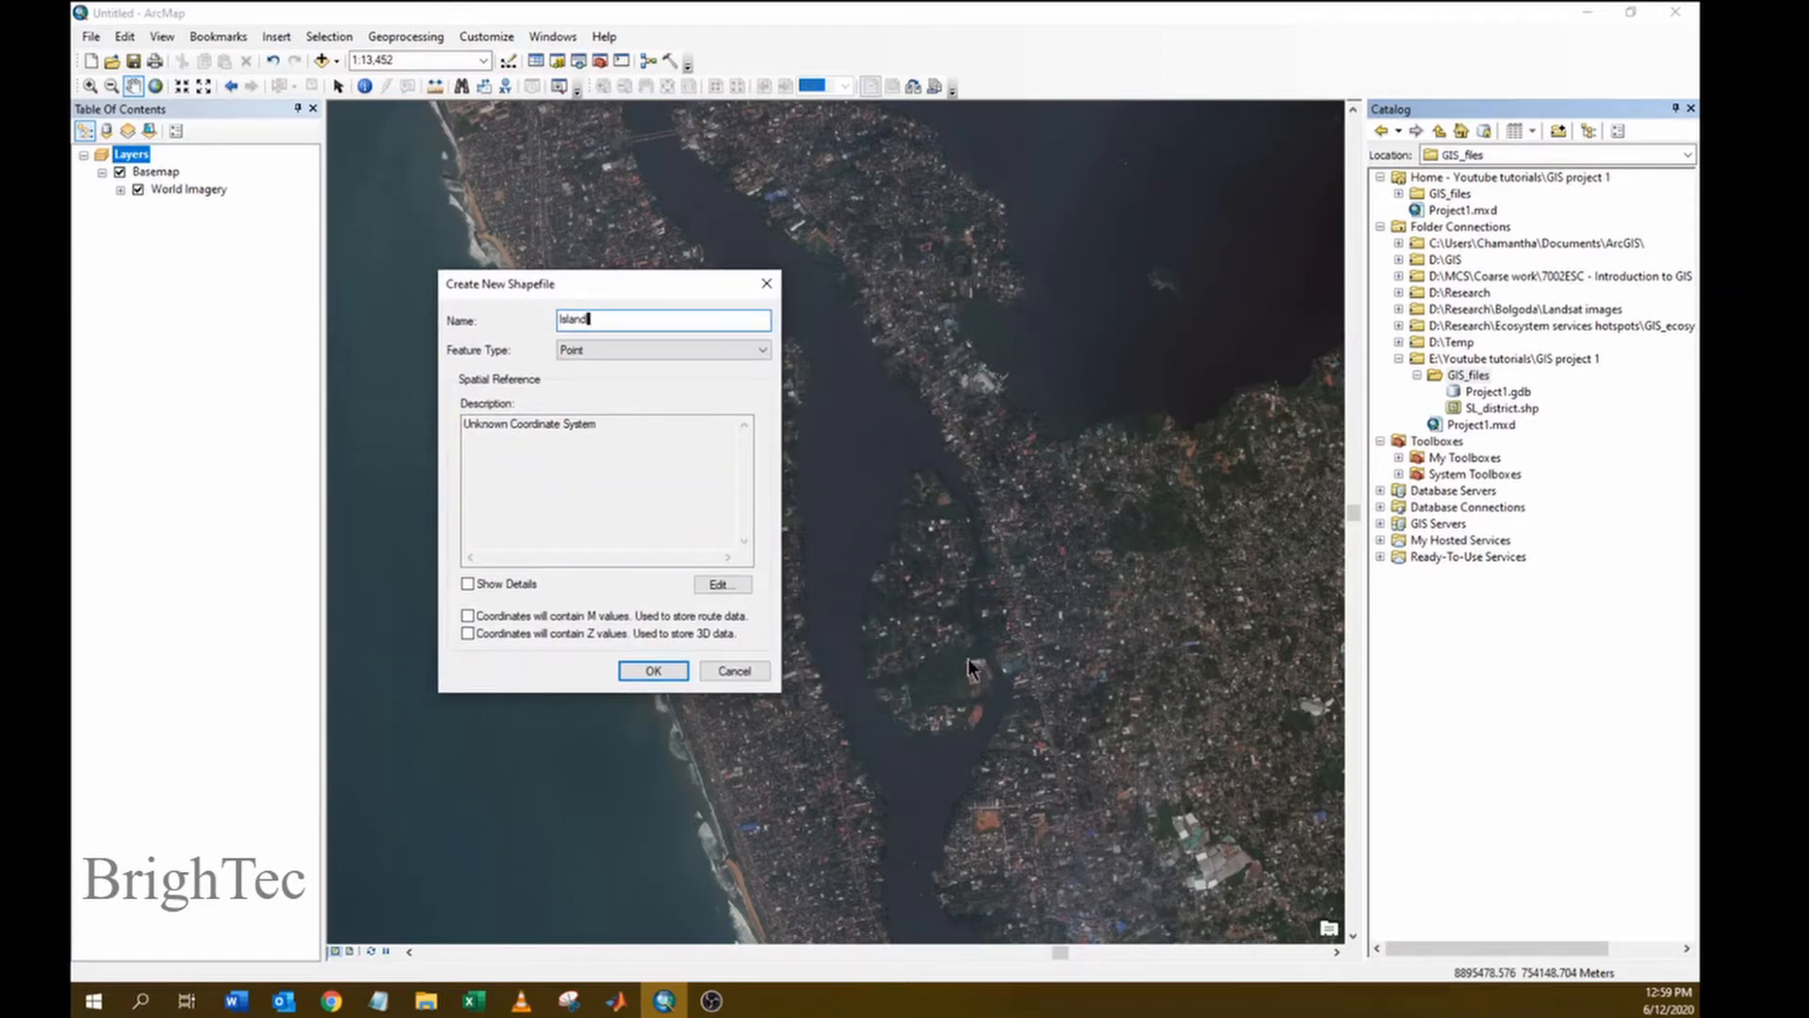
{"action": "left_click", "coordinate": [754, 348]}
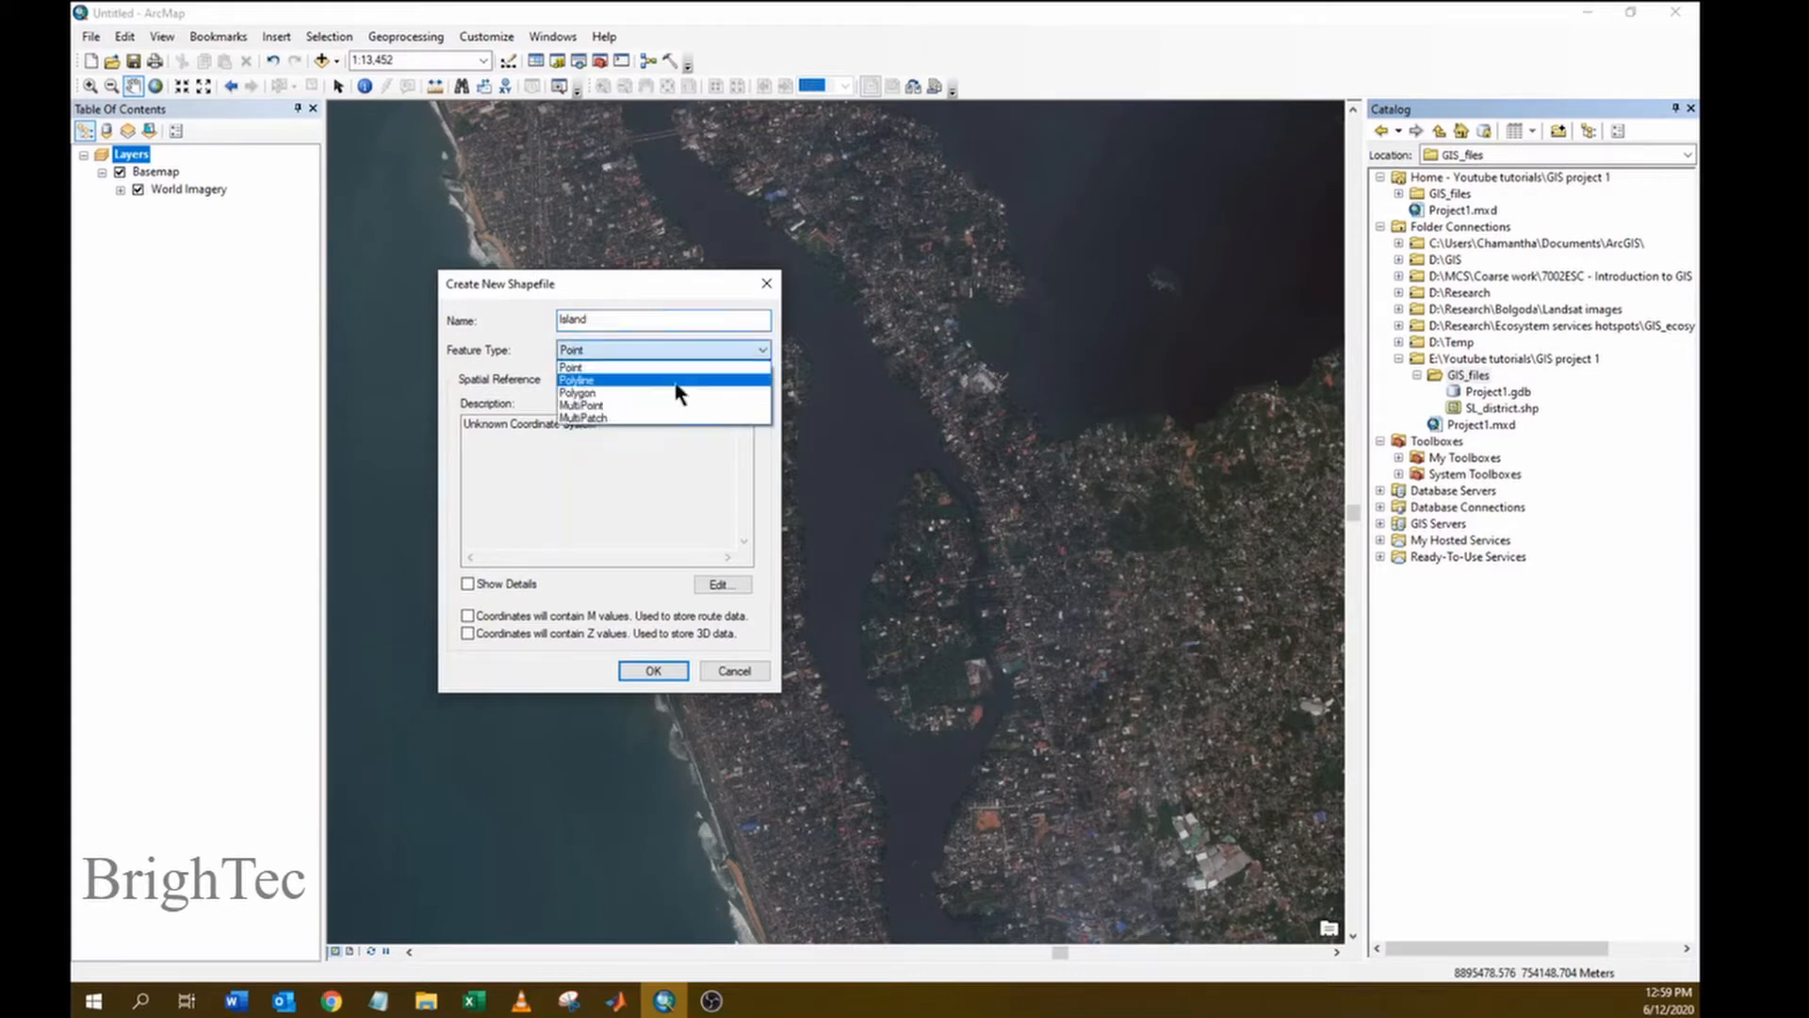
{"action": "left_click", "coordinate": [579, 396]}
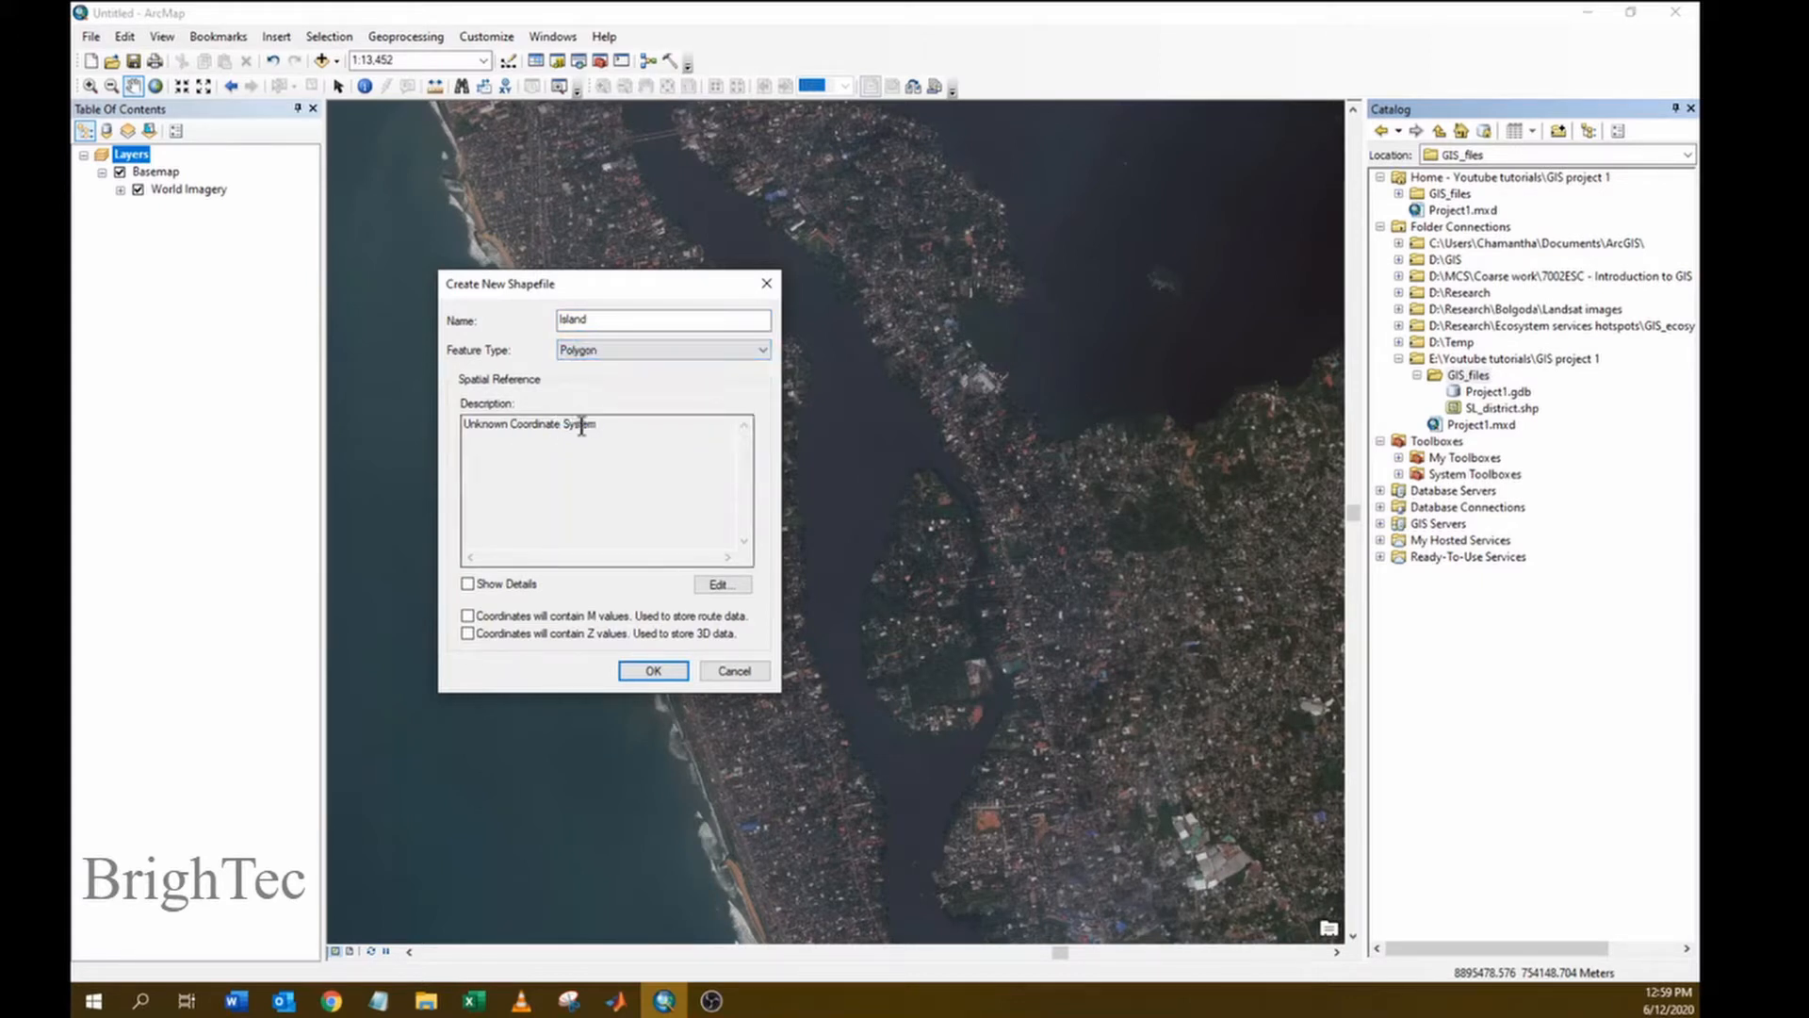
- Assign the projected coordinate system WGS 1984 Web Mercator (auxiliary sphere) to the Island shapefile and create it
{"action": "left_click", "coordinate": [718, 585]}
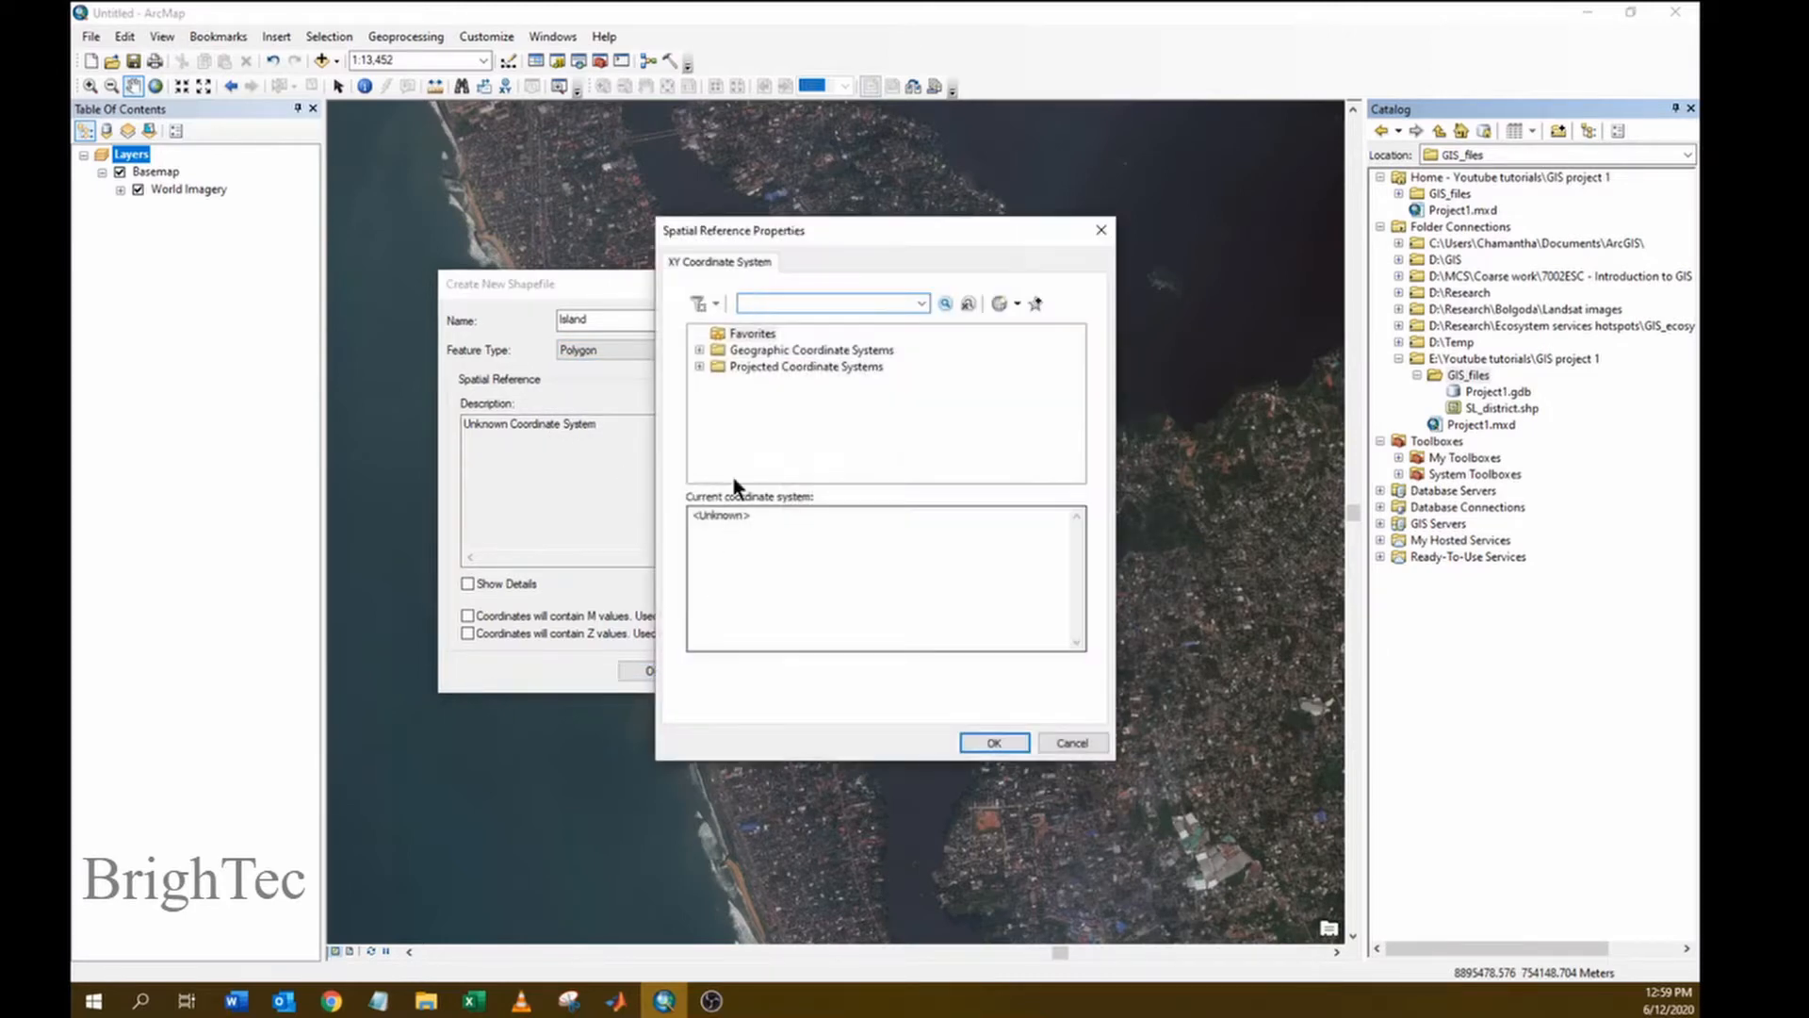
{"action": "left_click_drag", "start_coordinate": [820, 234], "coordinate": [791, 234]}
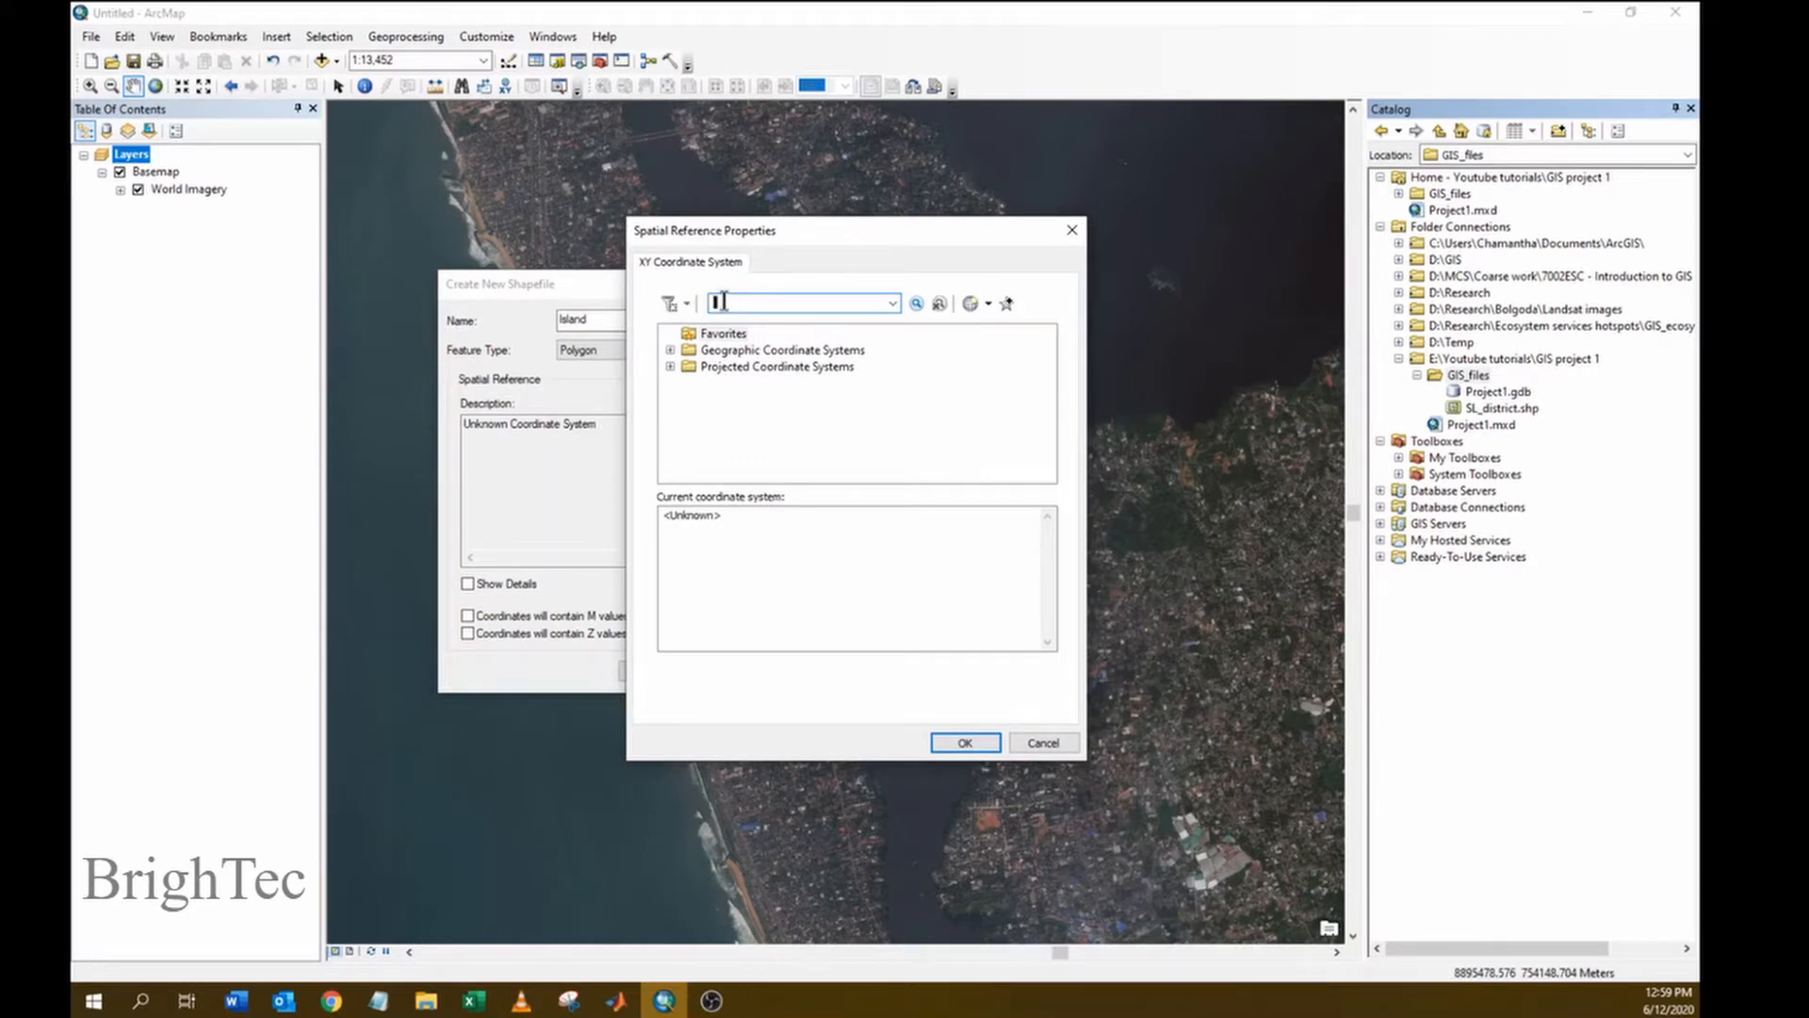
{"action": "type", "text": "web mercat"}
{"action": "left_click", "coordinate": [918, 302]}
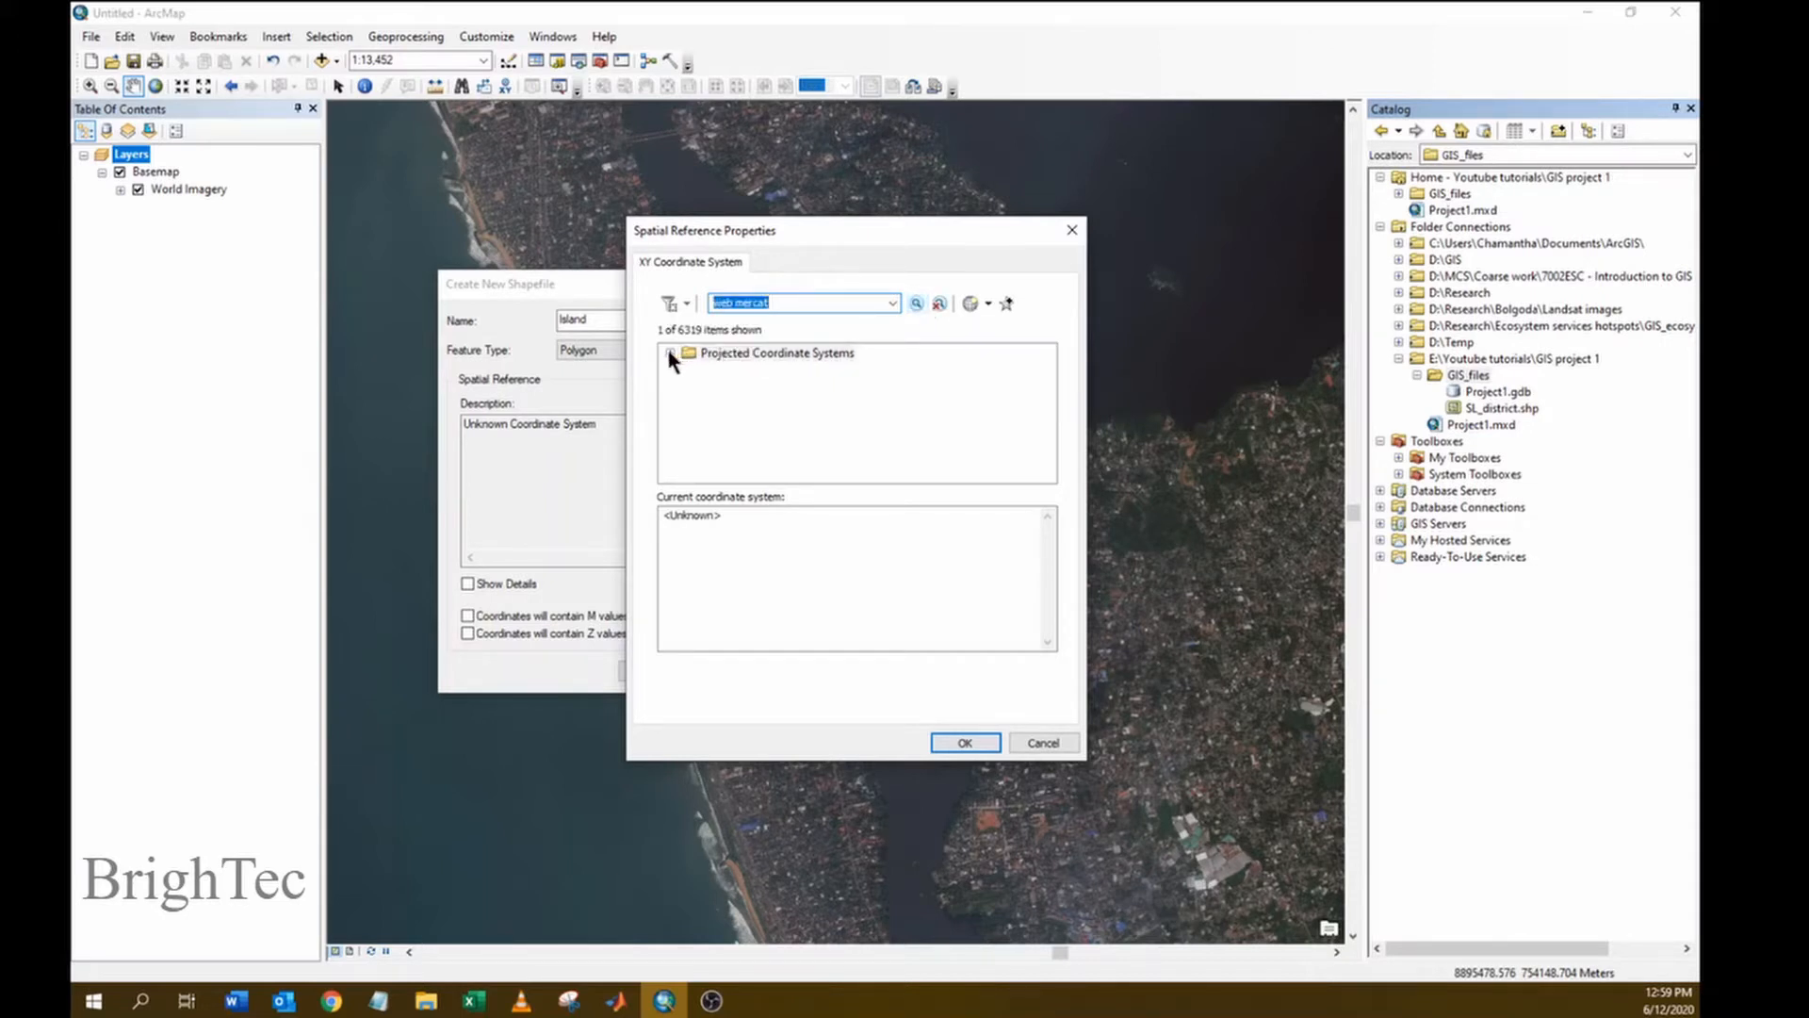
{"action": "left_click", "coordinate": [670, 353]}
{"action": "left_click", "coordinate": [688, 370]}
{"action": "left_click", "coordinate": [818, 388]}
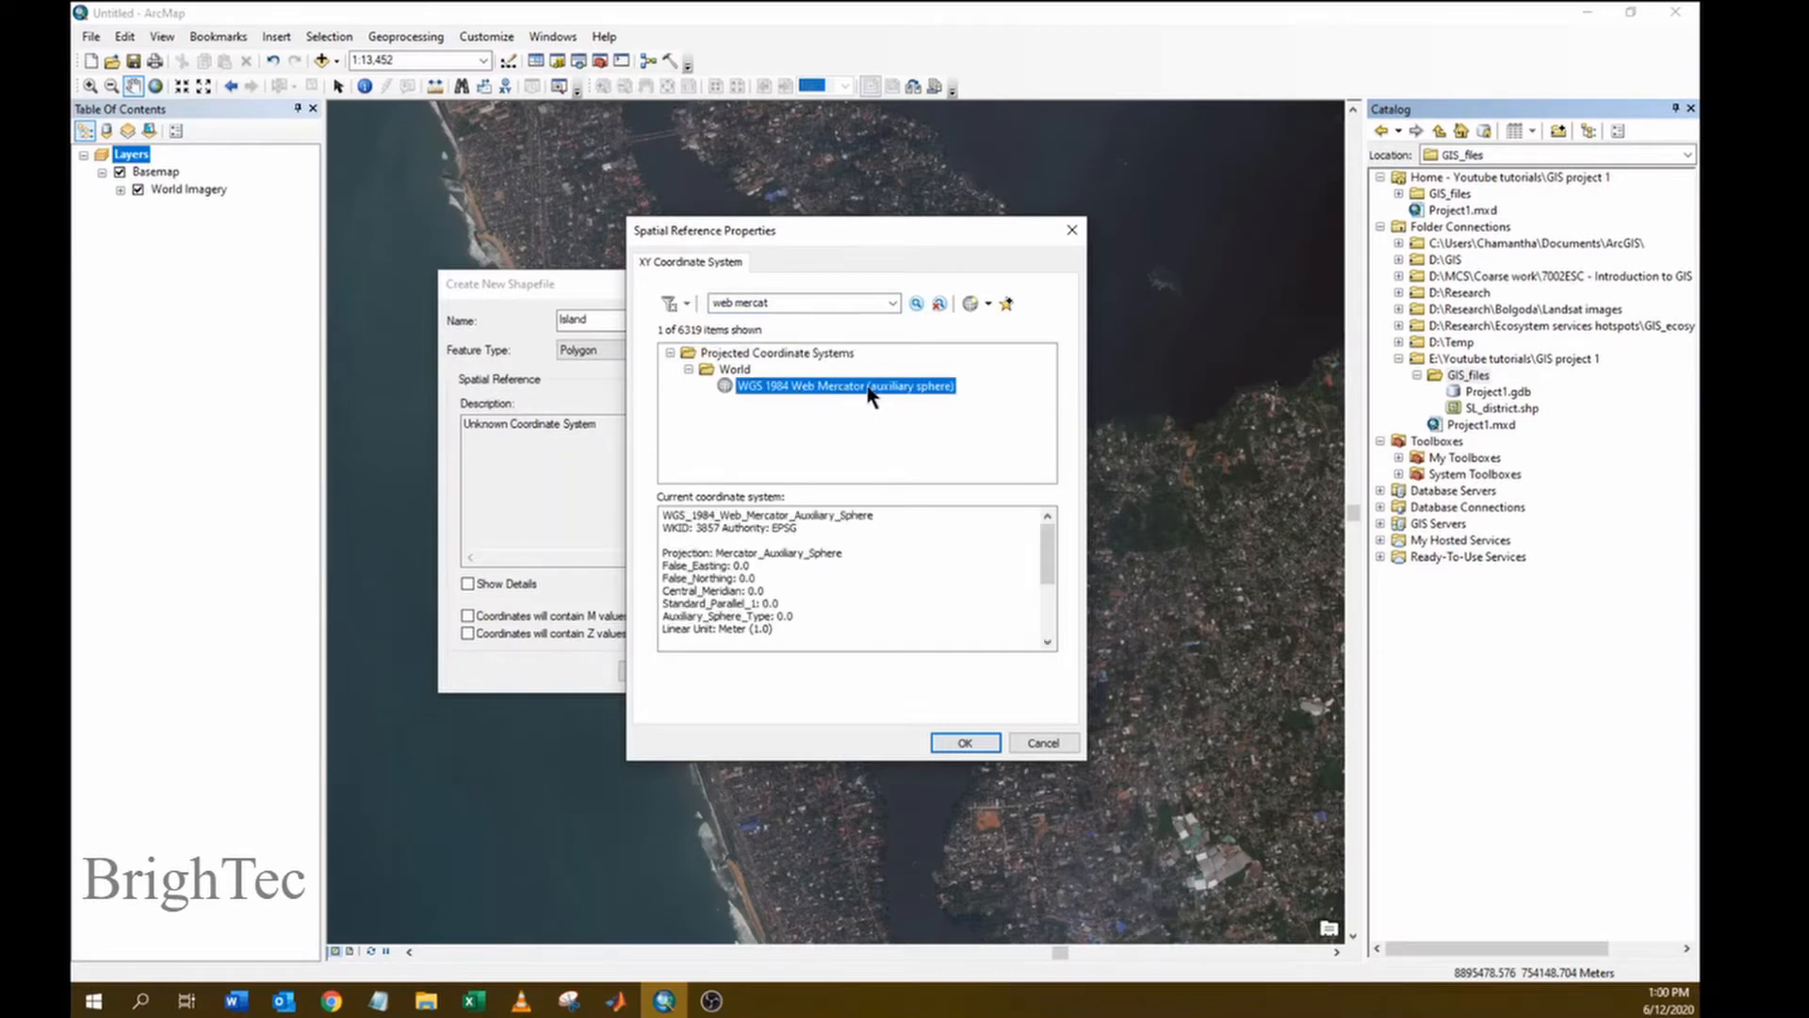
{"action": "left_click", "coordinate": [966, 743]}
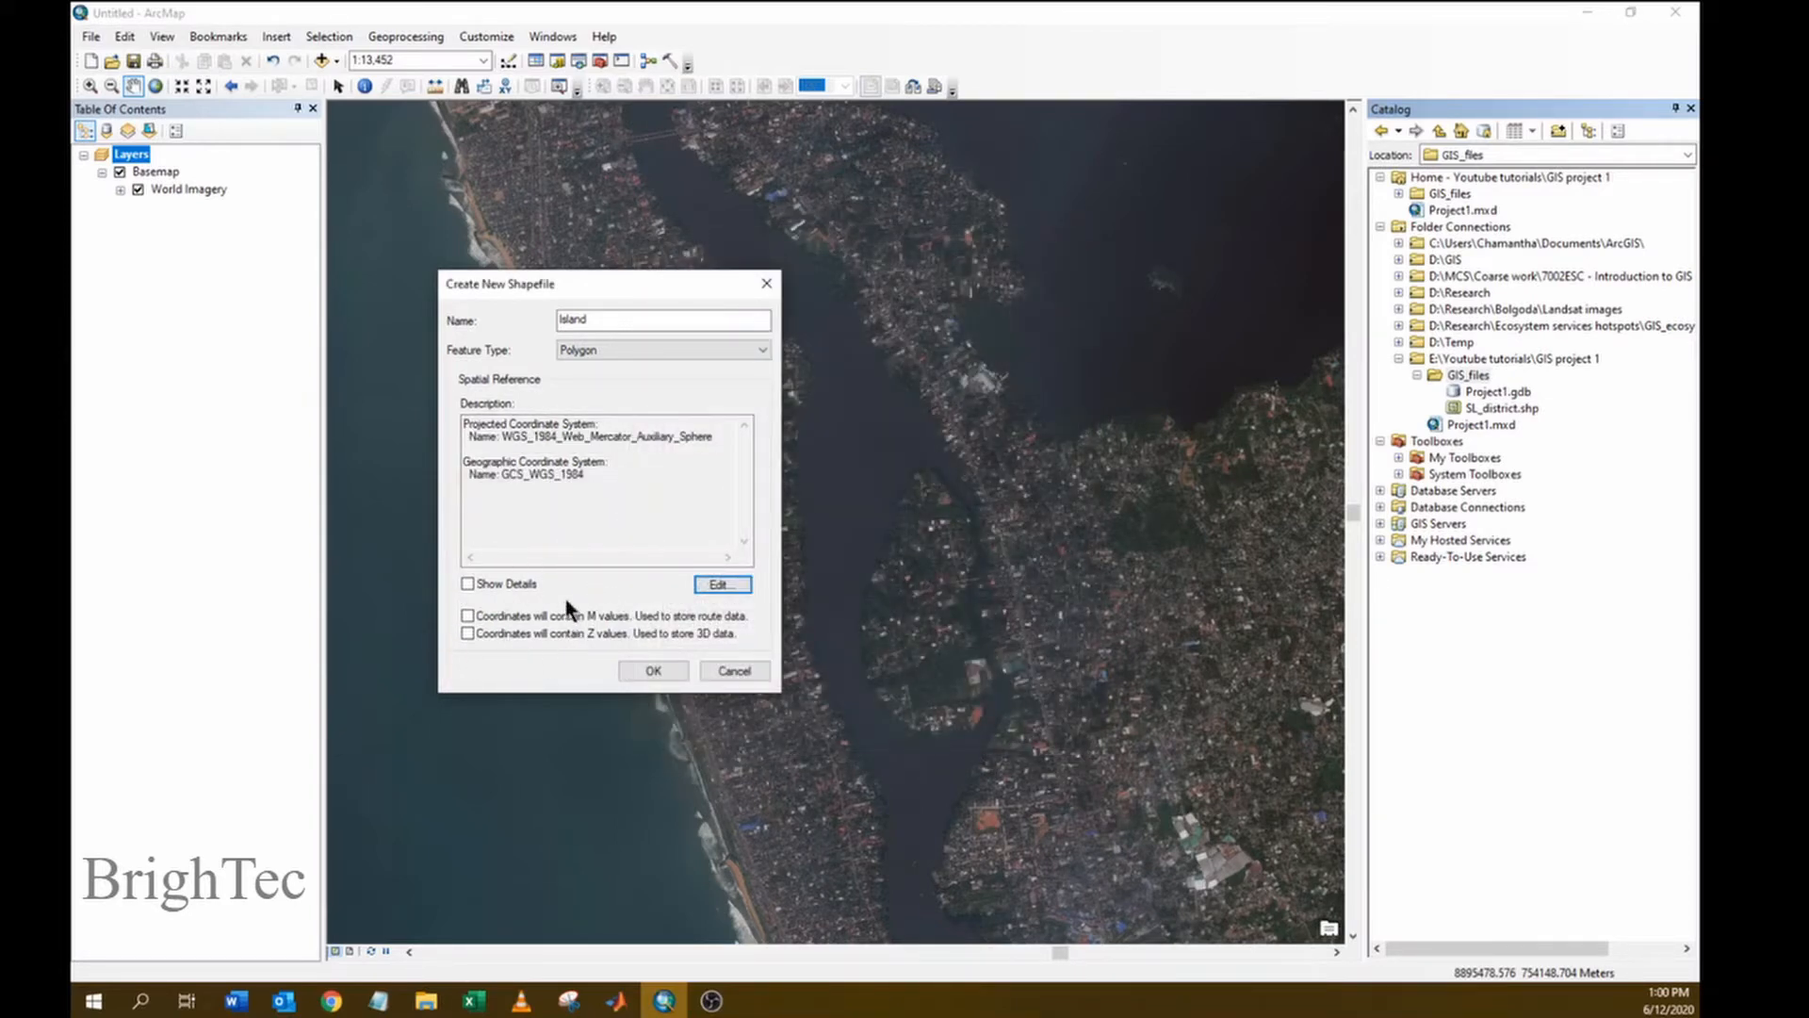
{"action": "left_click", "coordinate": [650, 671]}
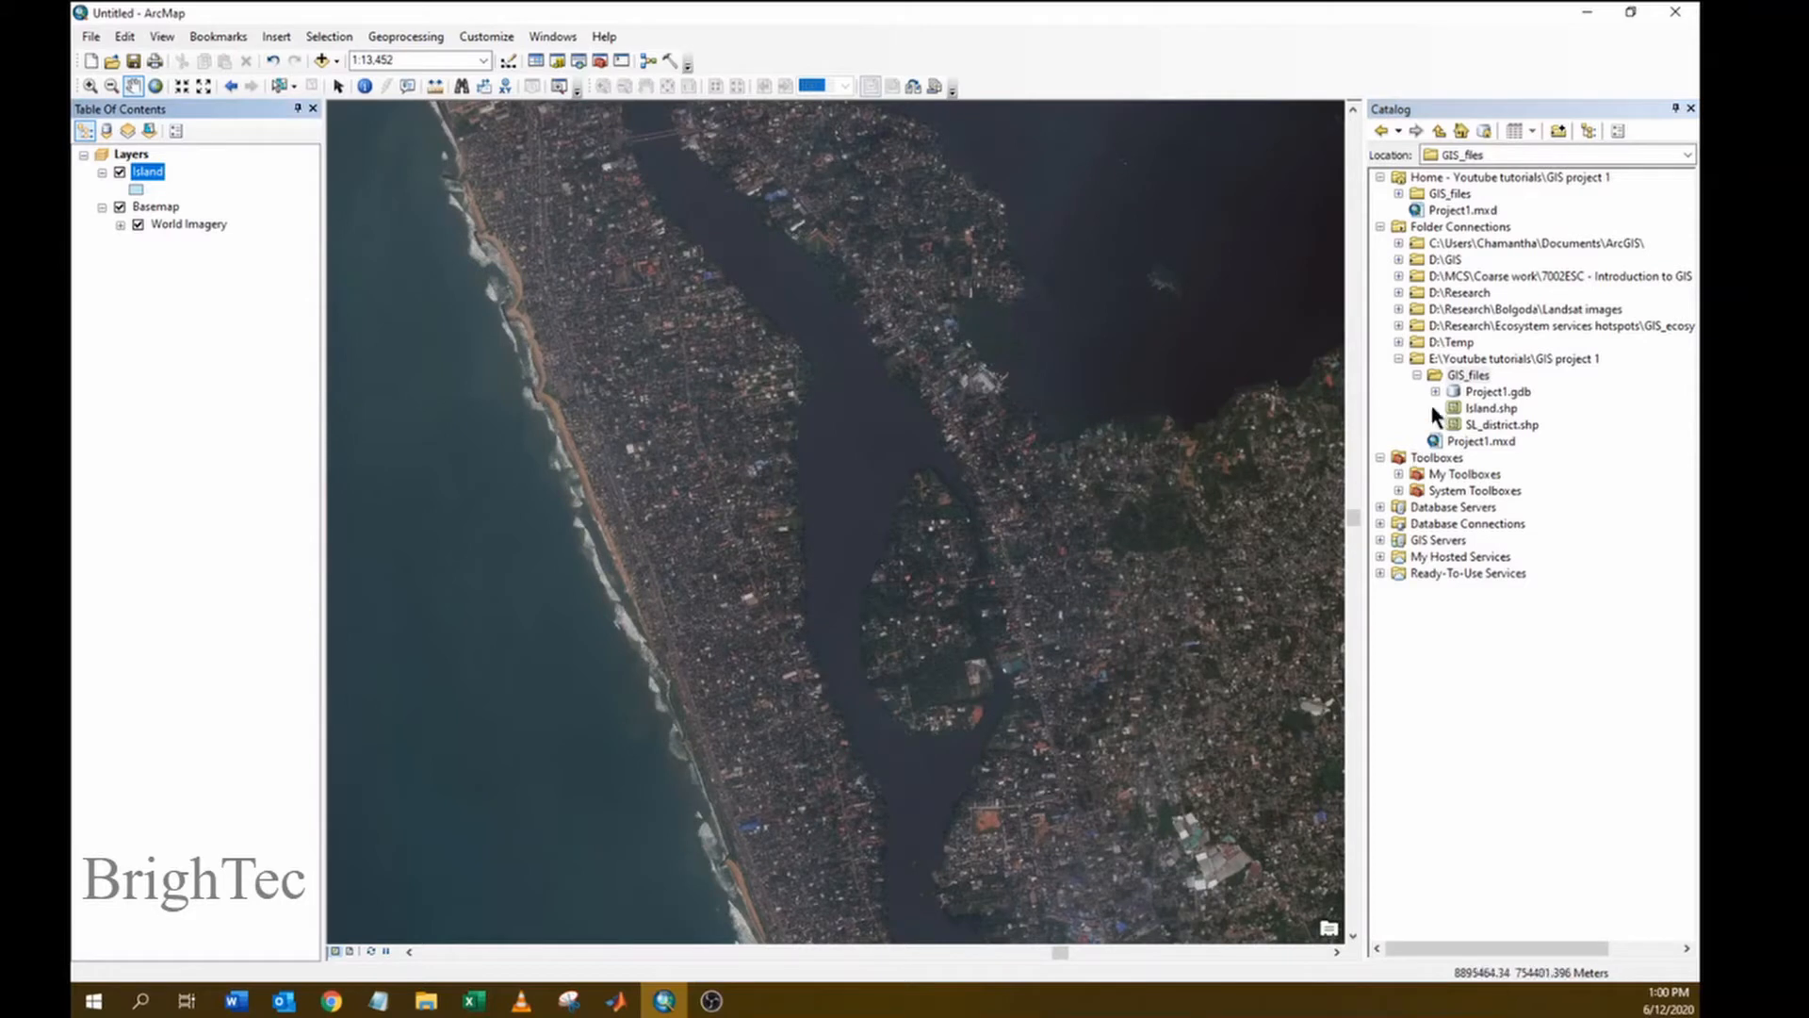
- Switch to File Explorer and examine the component files of the Island shapefile in the GIS_files folder
{"action": "left_click", "coordinate": [1490, 409]}
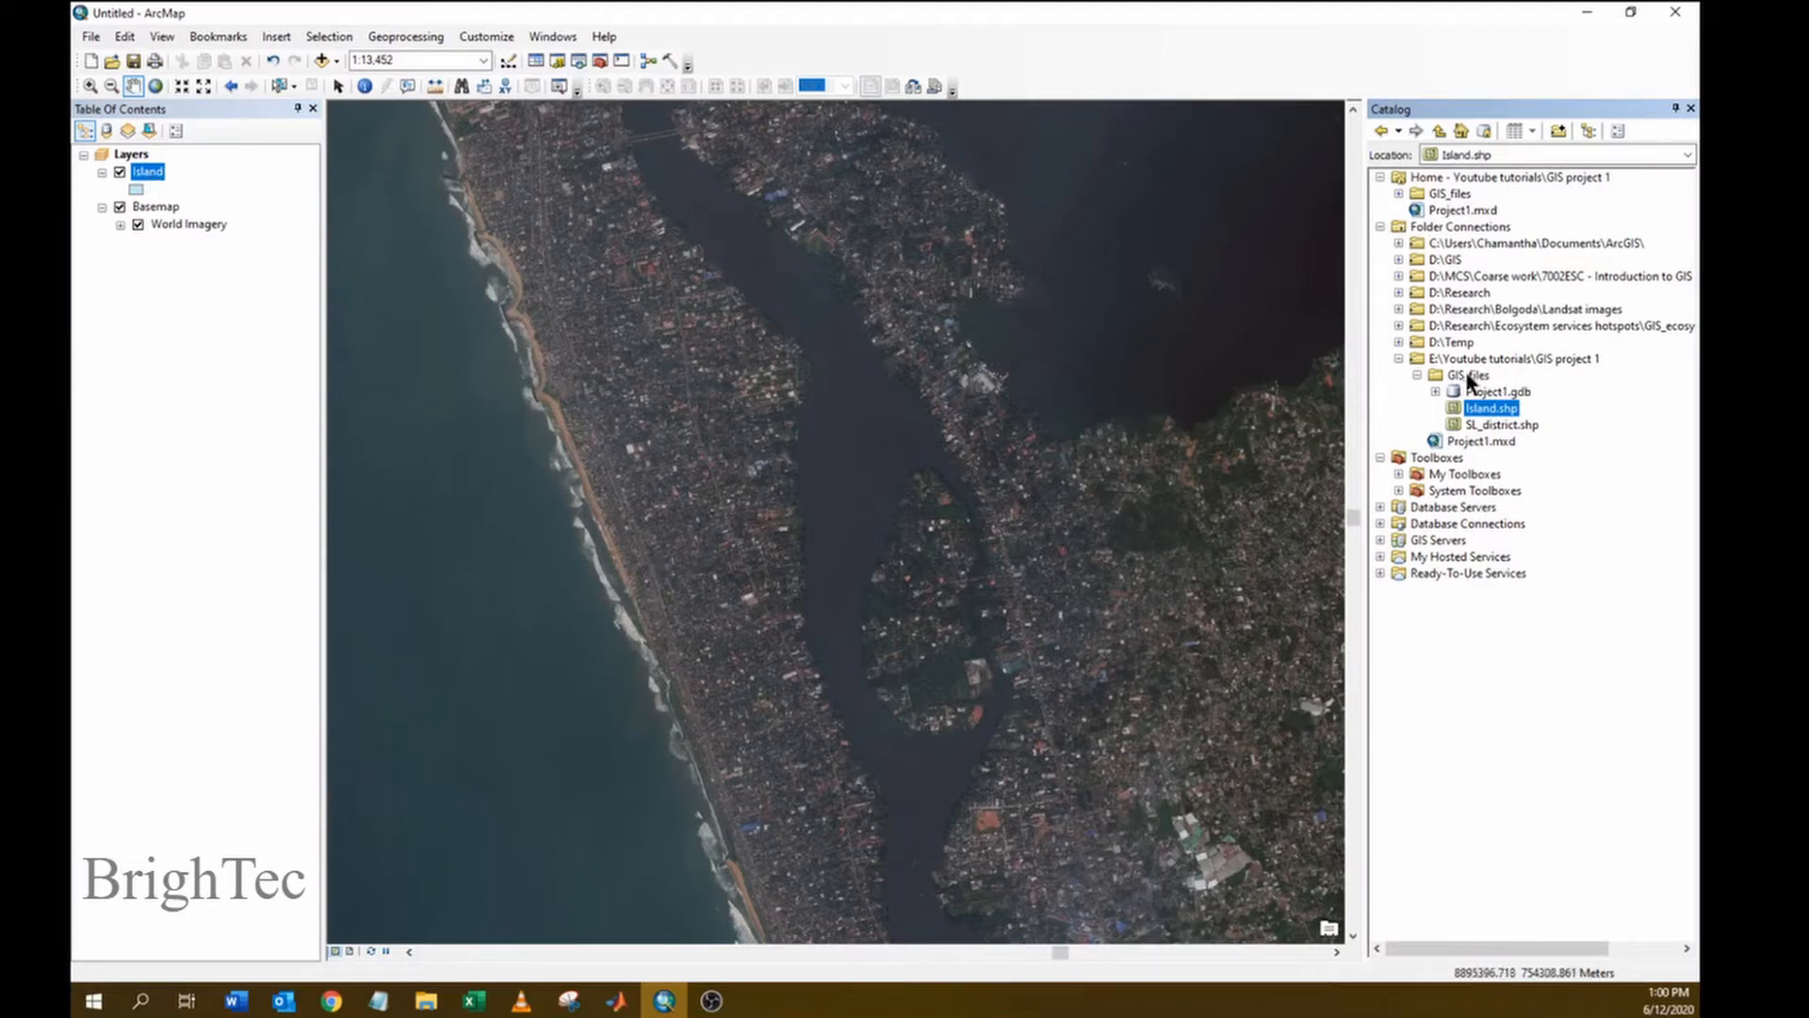
{"action": "left_click", "coordinate": [426, 1000]}
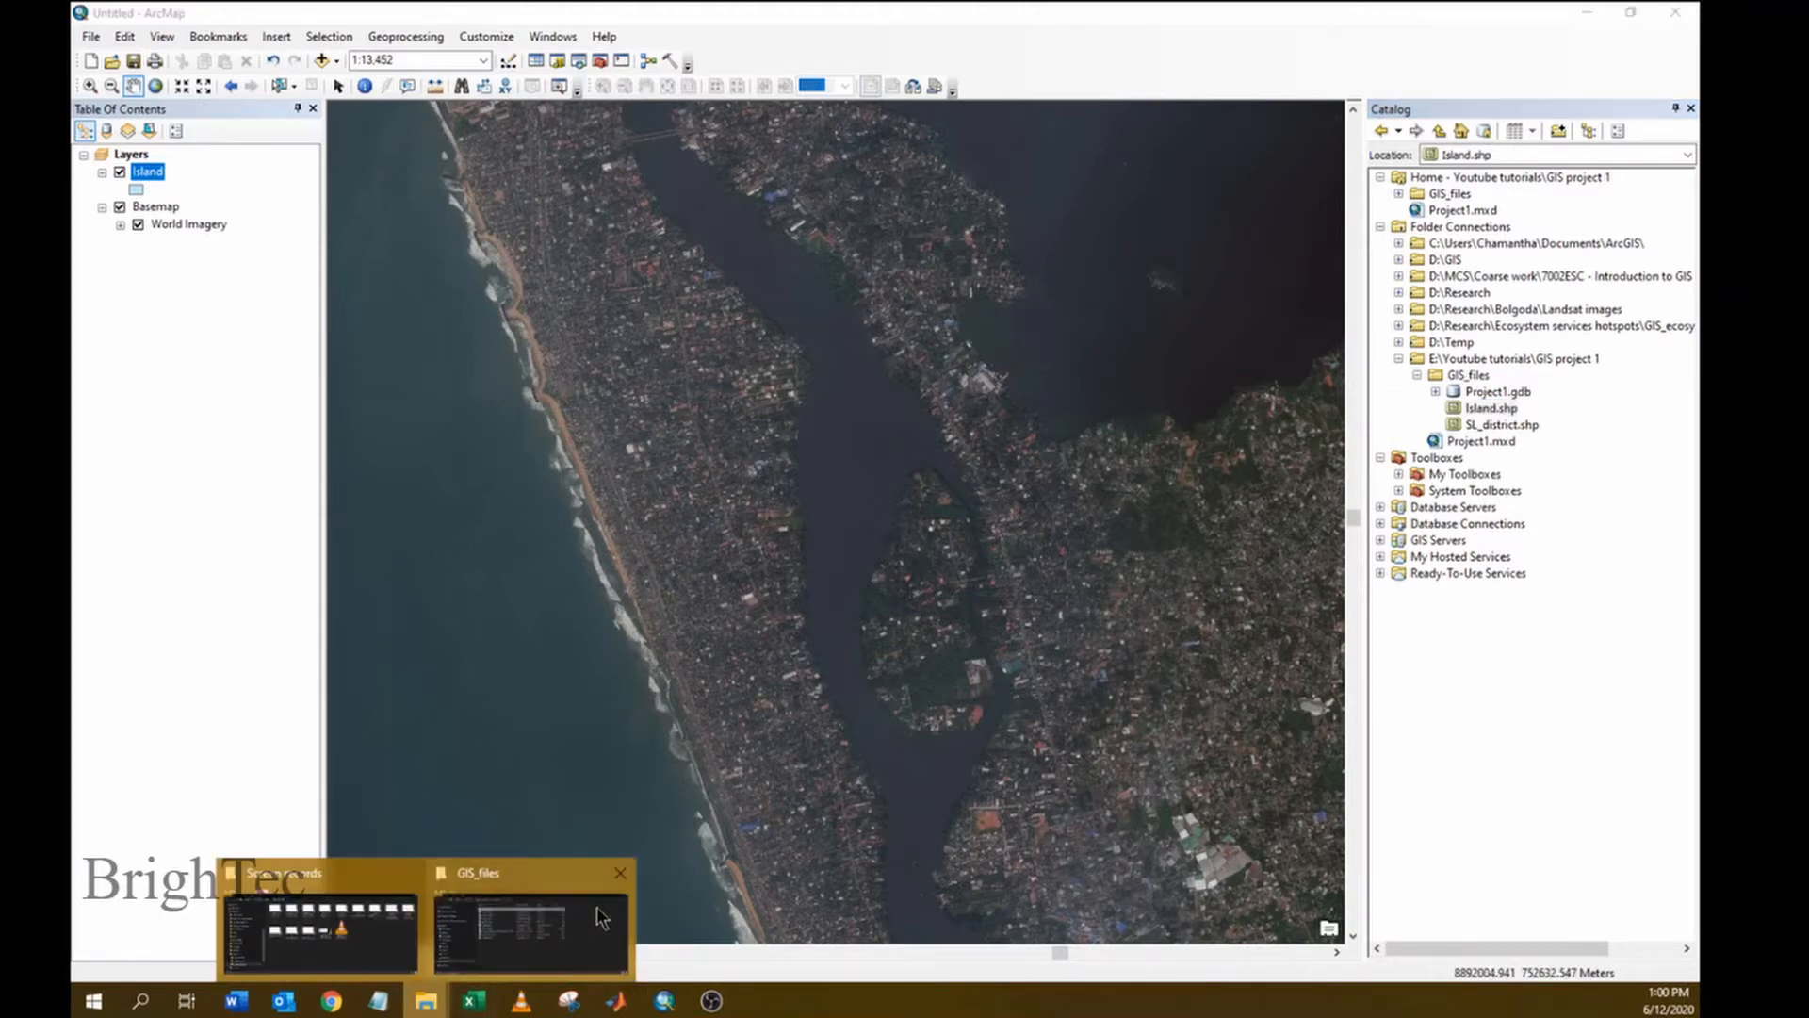
{"action": "left_click", "coordinate": [601, 919]}
{"action": "left_click", "coordinate": [557, 251]}
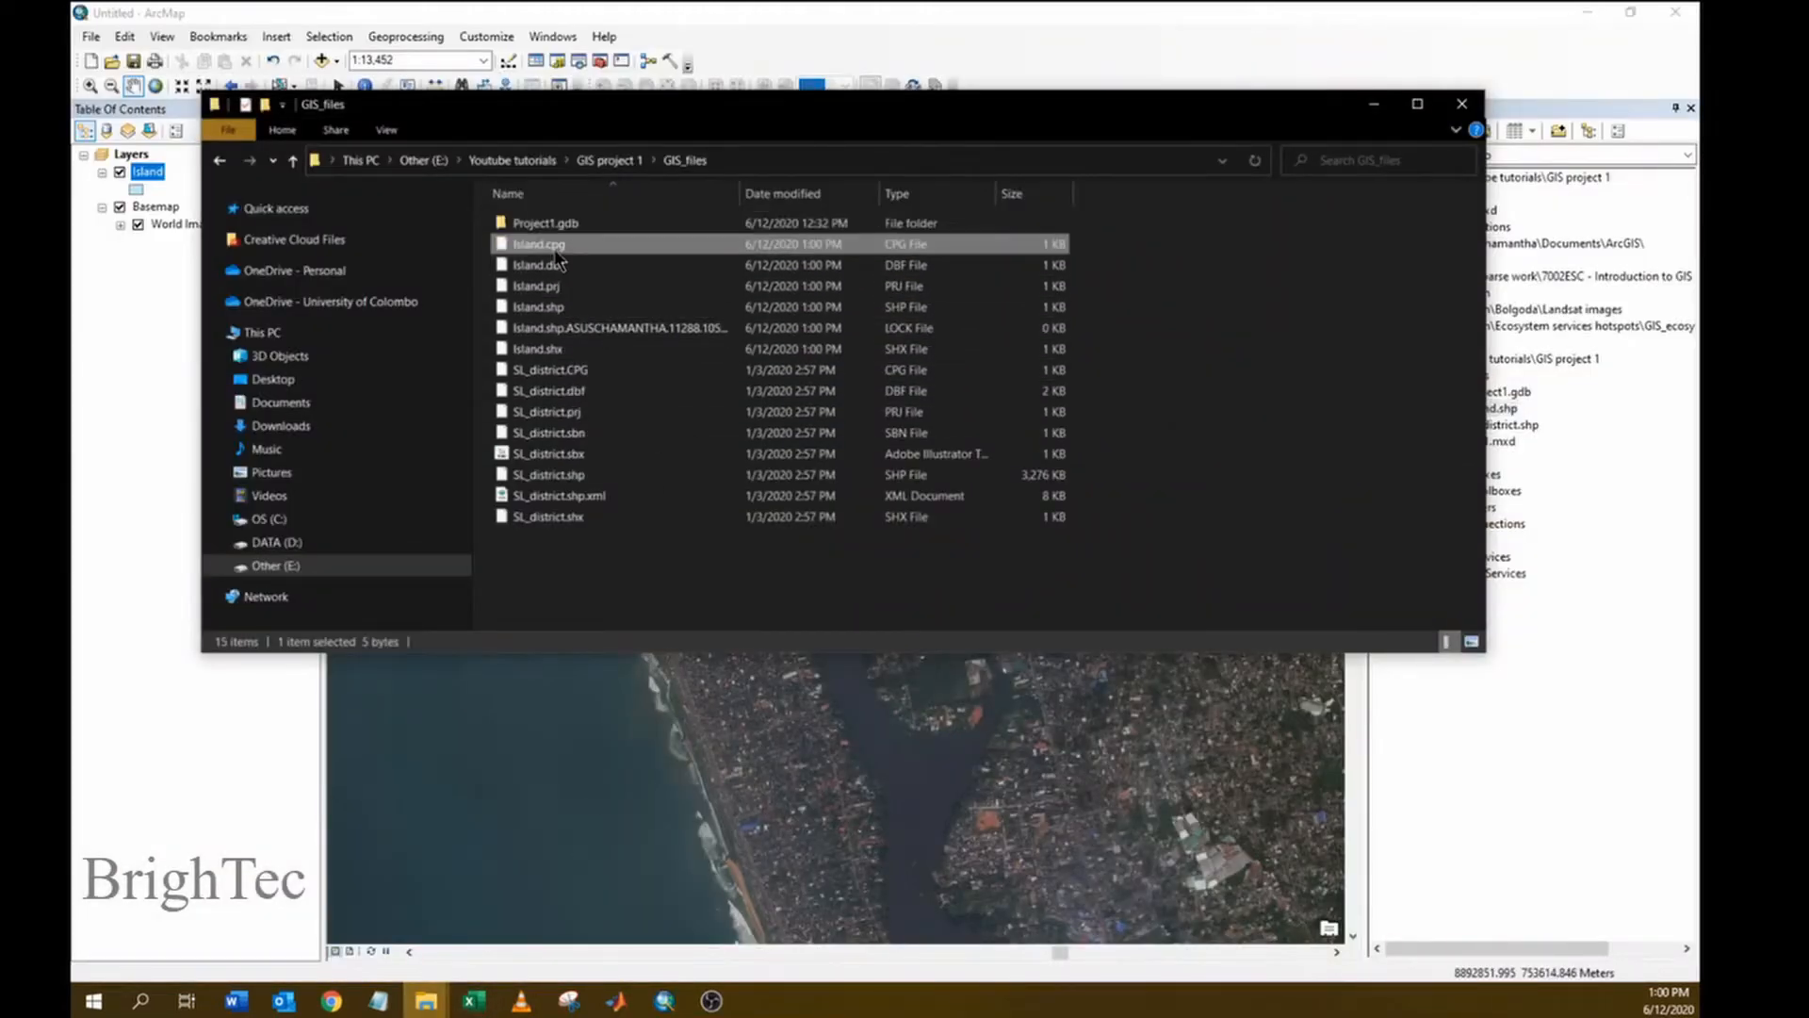
{"action": "left_click", "coordinate": [547, 350], "text": "shift"}
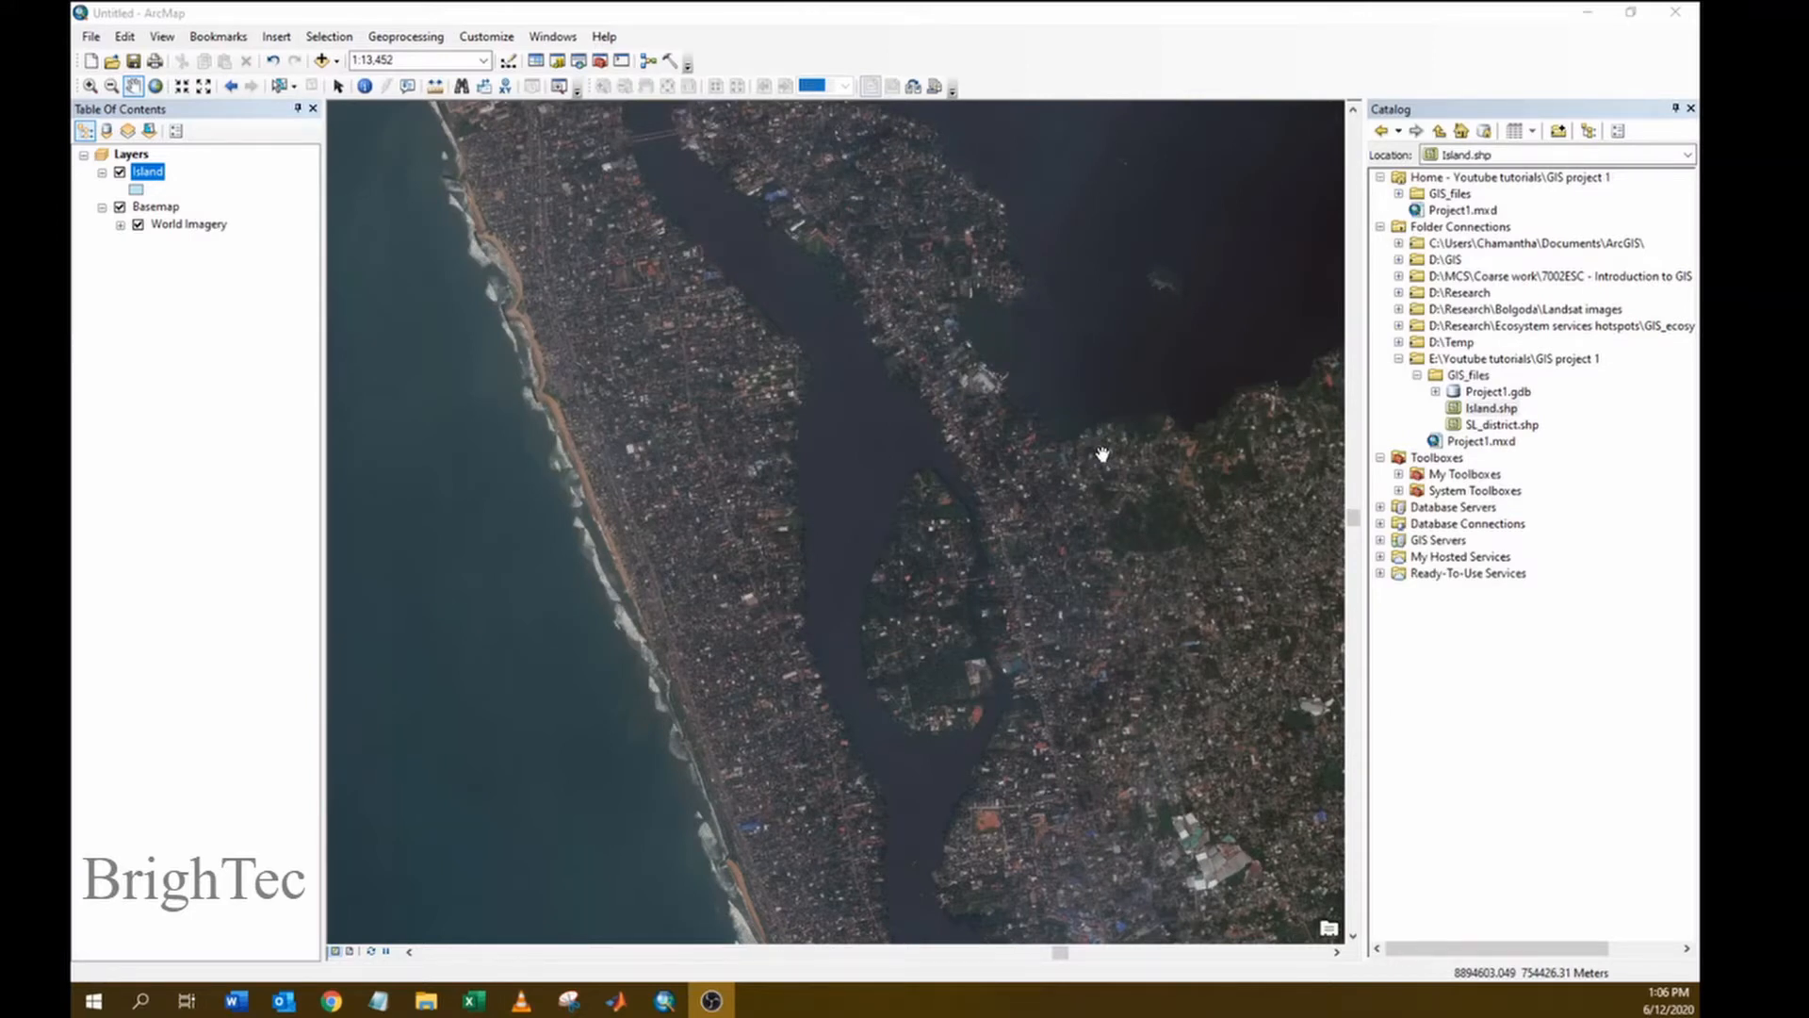
- Start a new feature class in the Project1.gdb geodatabase and name it Residential
{"action": "left_click", "coordinate": [1475, 394]}
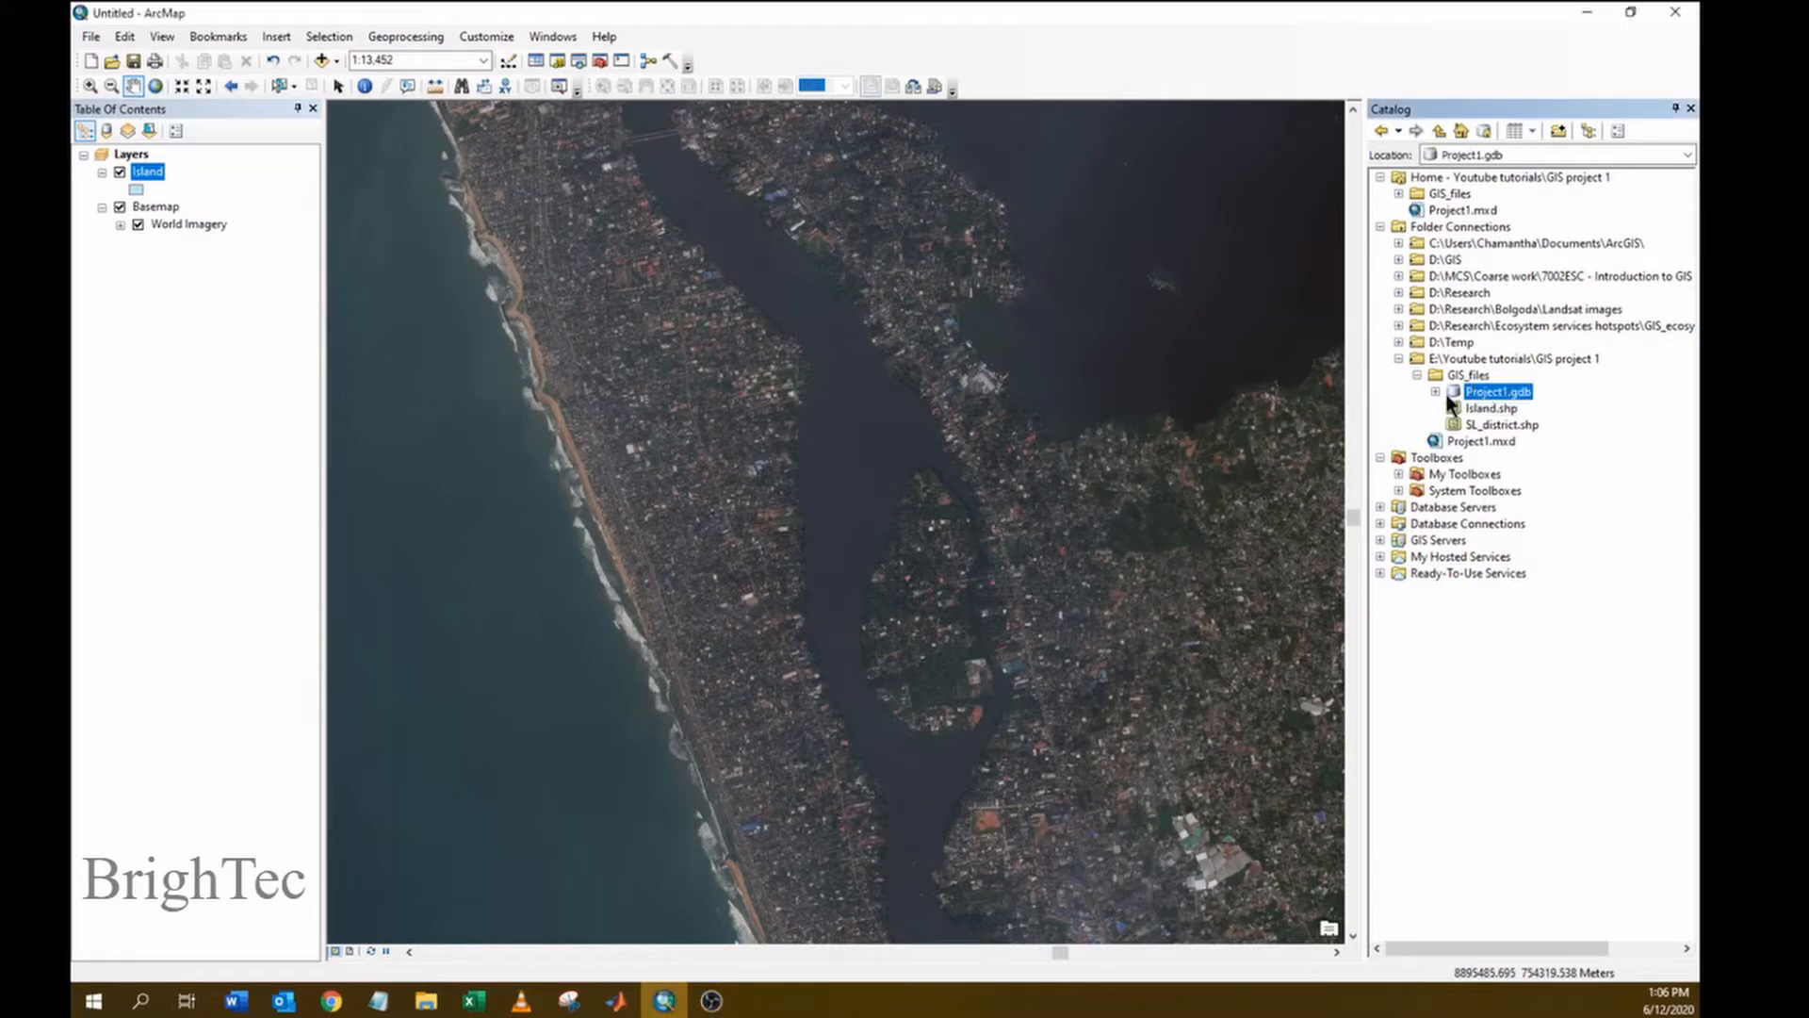
{"action": "left_click", "coordinate": [1435, 391]}
{"action": "right_click", "coordinate": [1490, 400]}
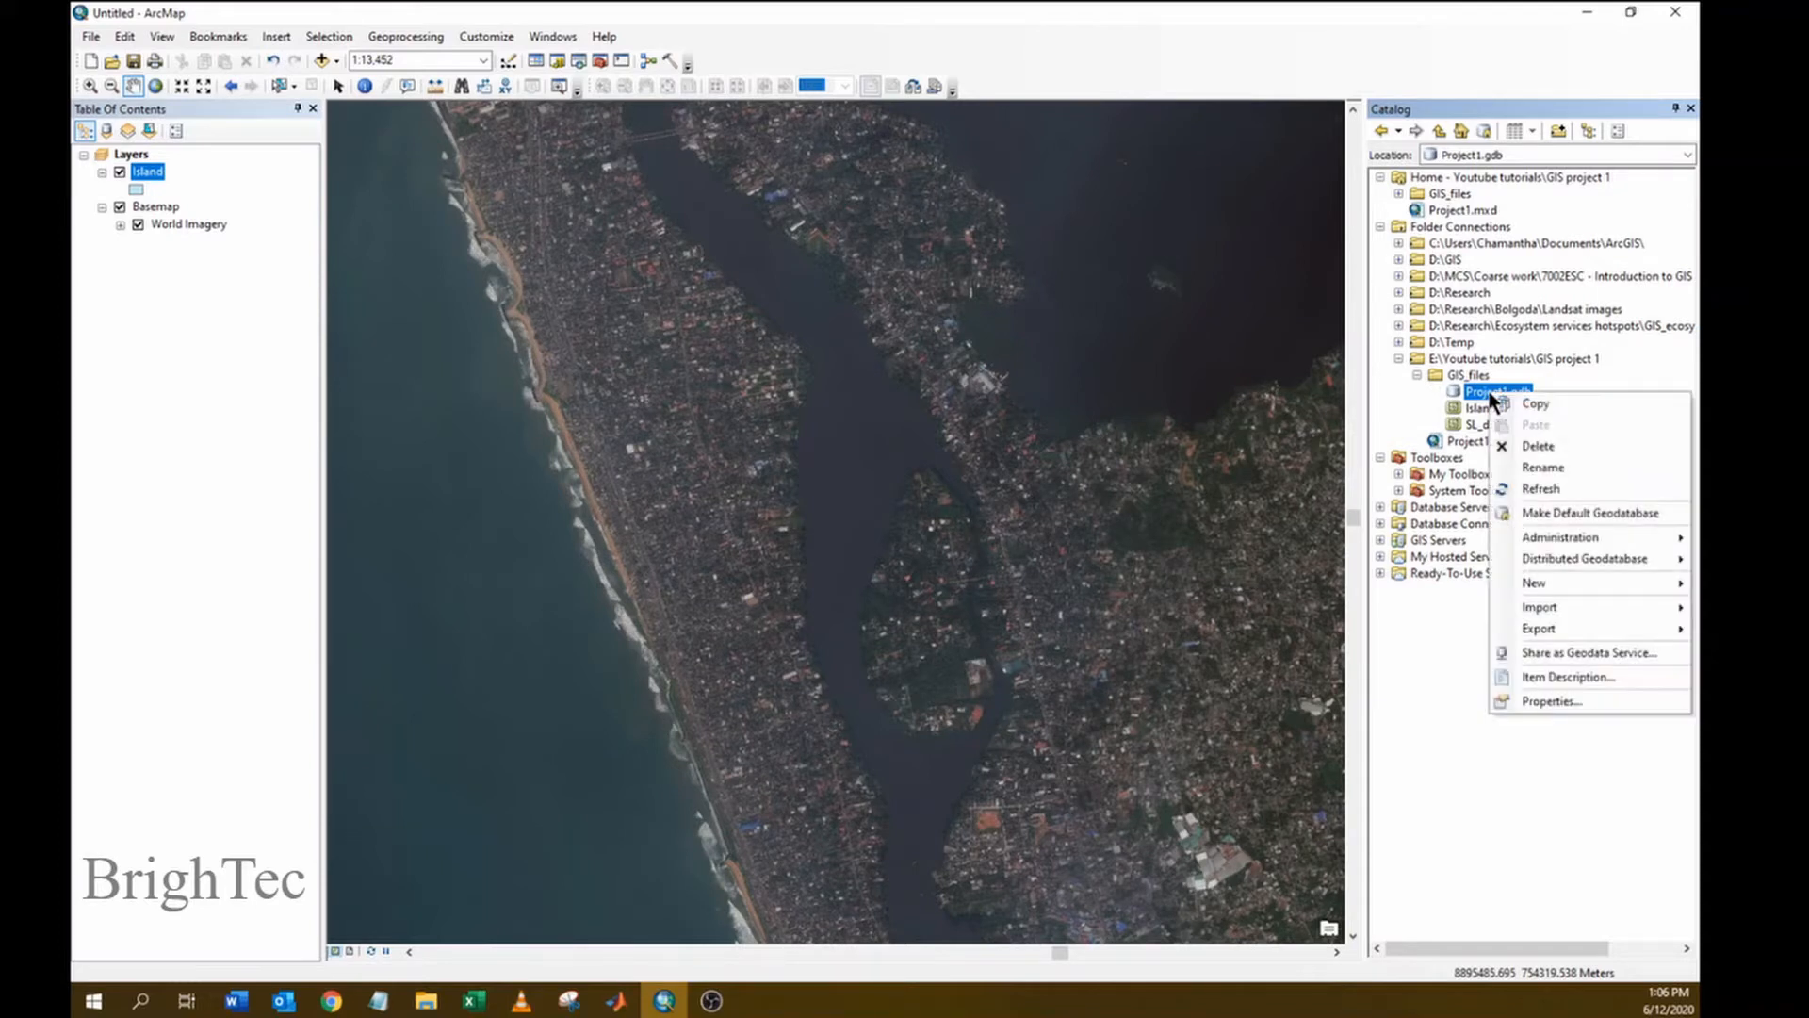
{"action": "mouse_move", "coordinate": [1485, 586]}
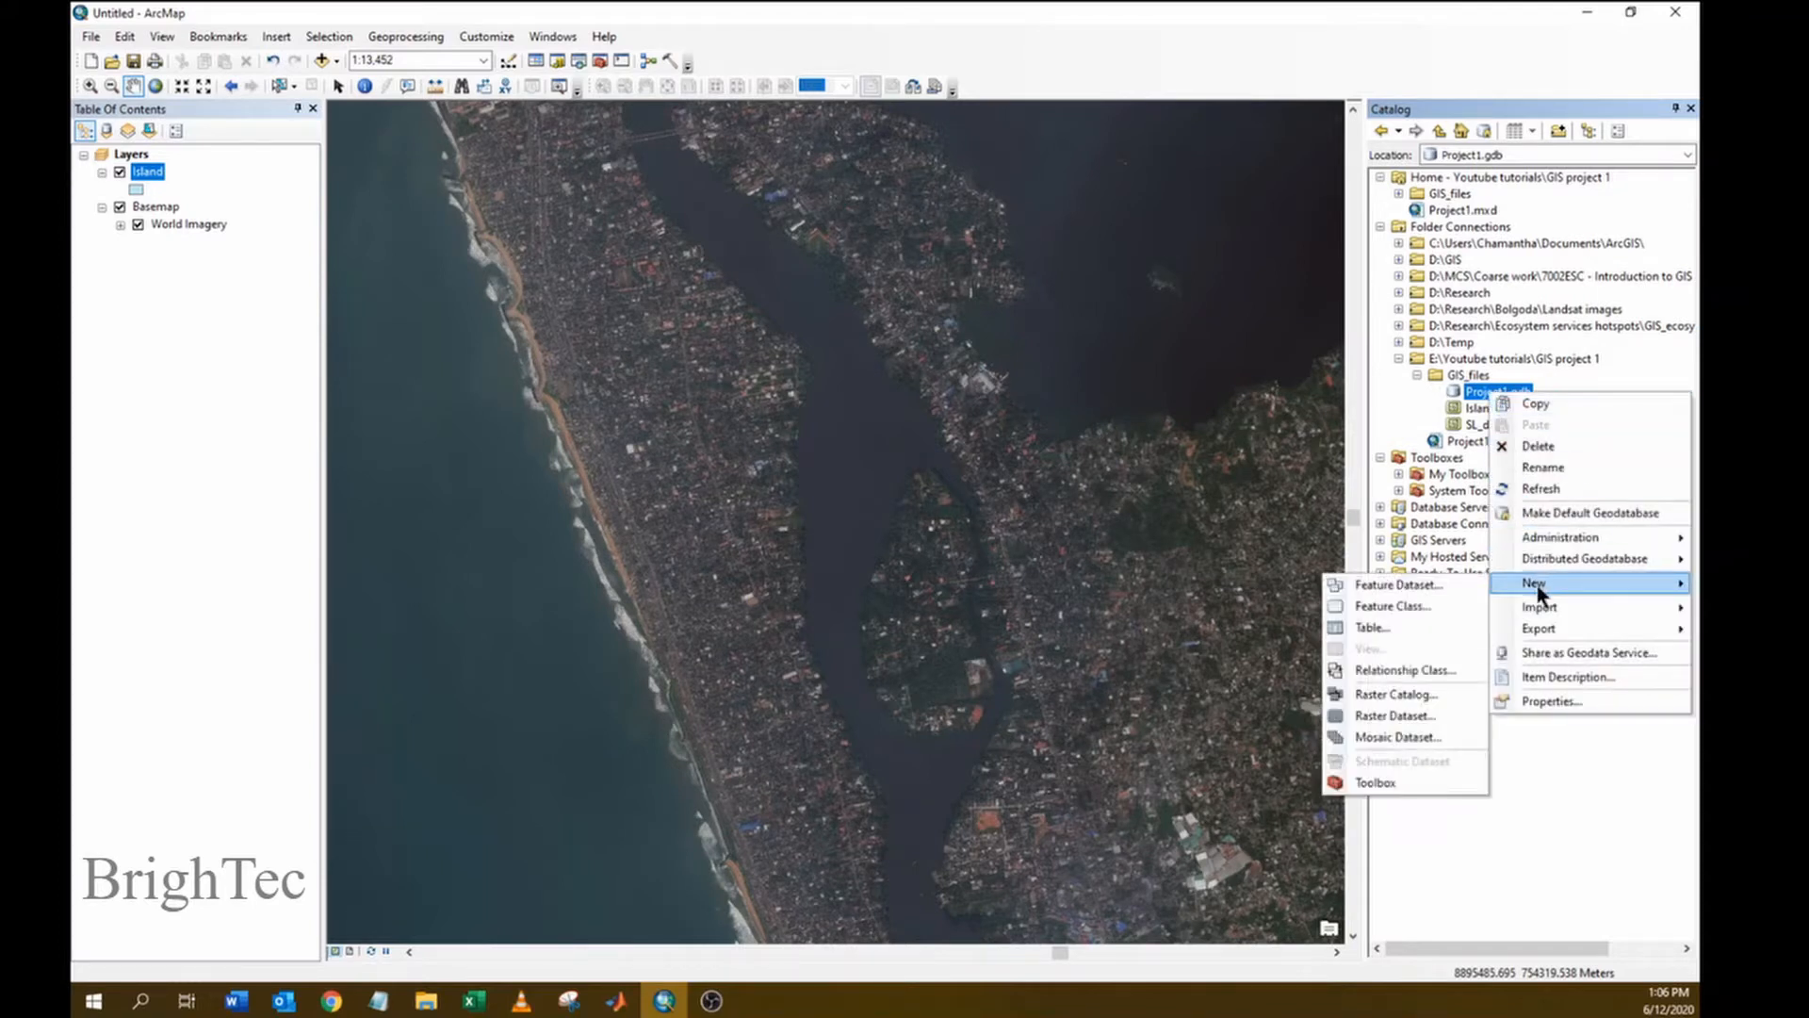
{"action": "left_click", "coordinate": [1404, 608]}
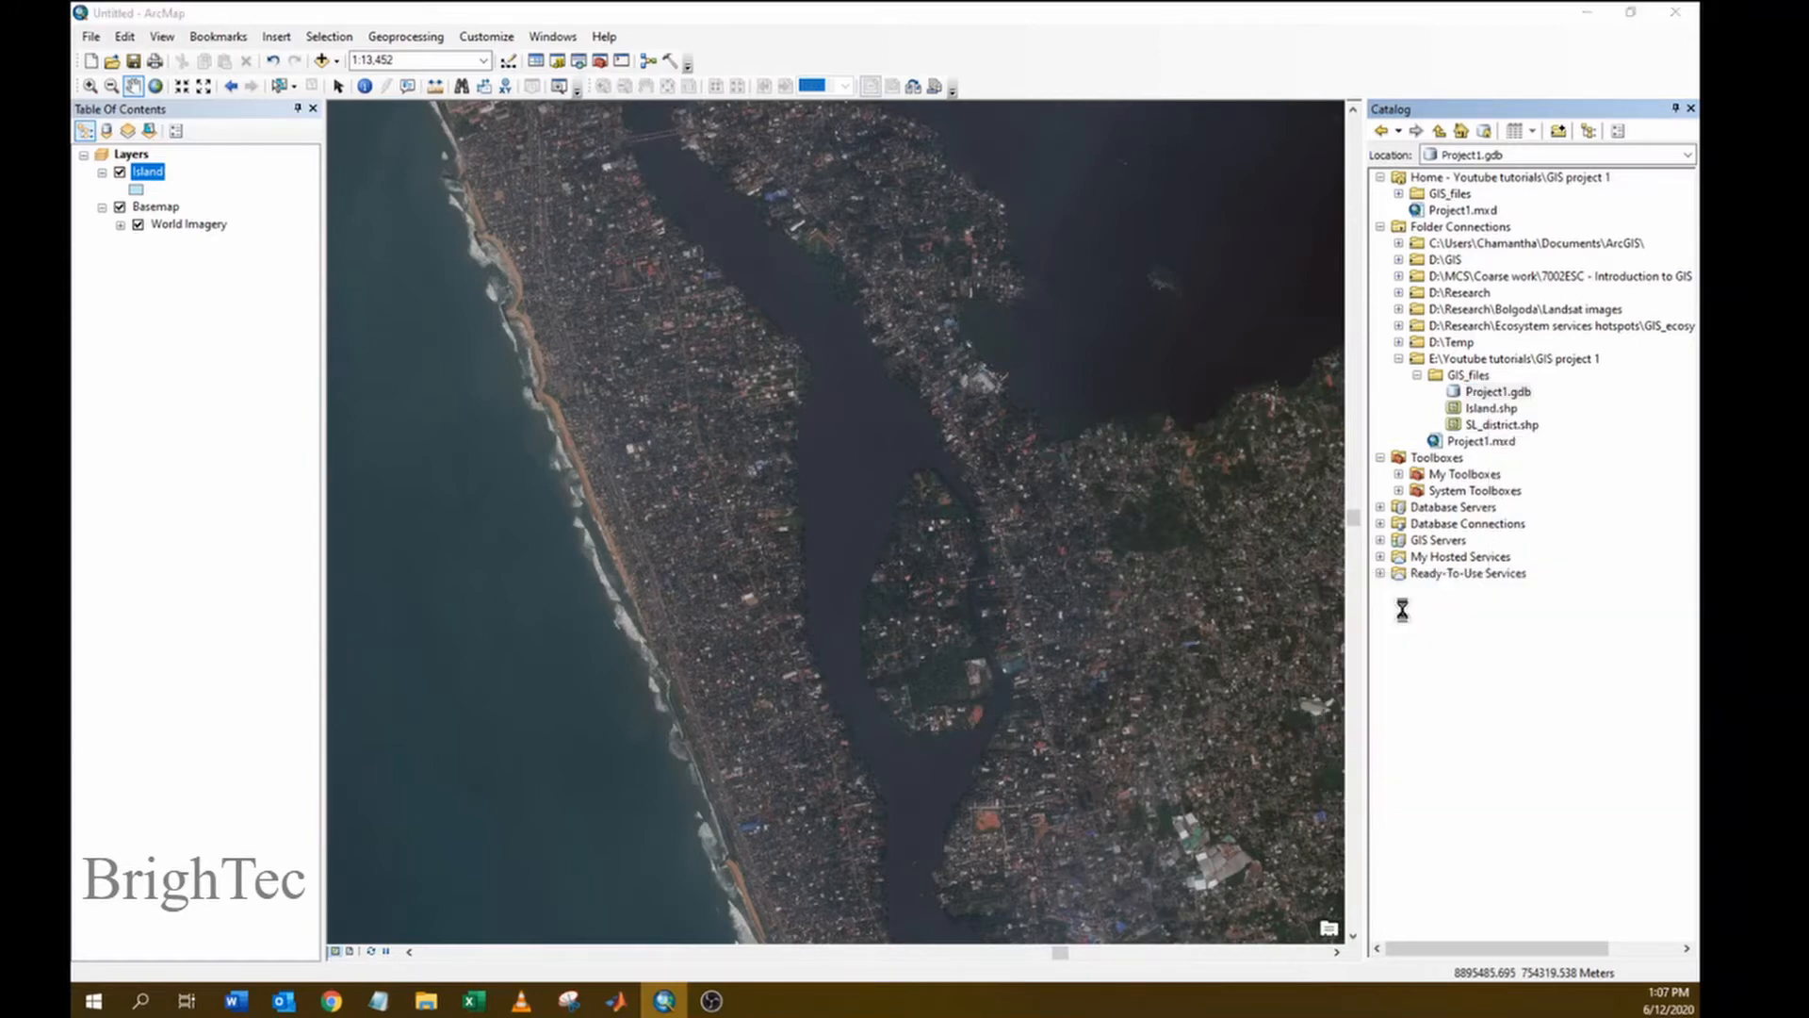
{"action": "left_click_drag", "start_coordinate": [885, 199], "coordinate": [582, 247]}
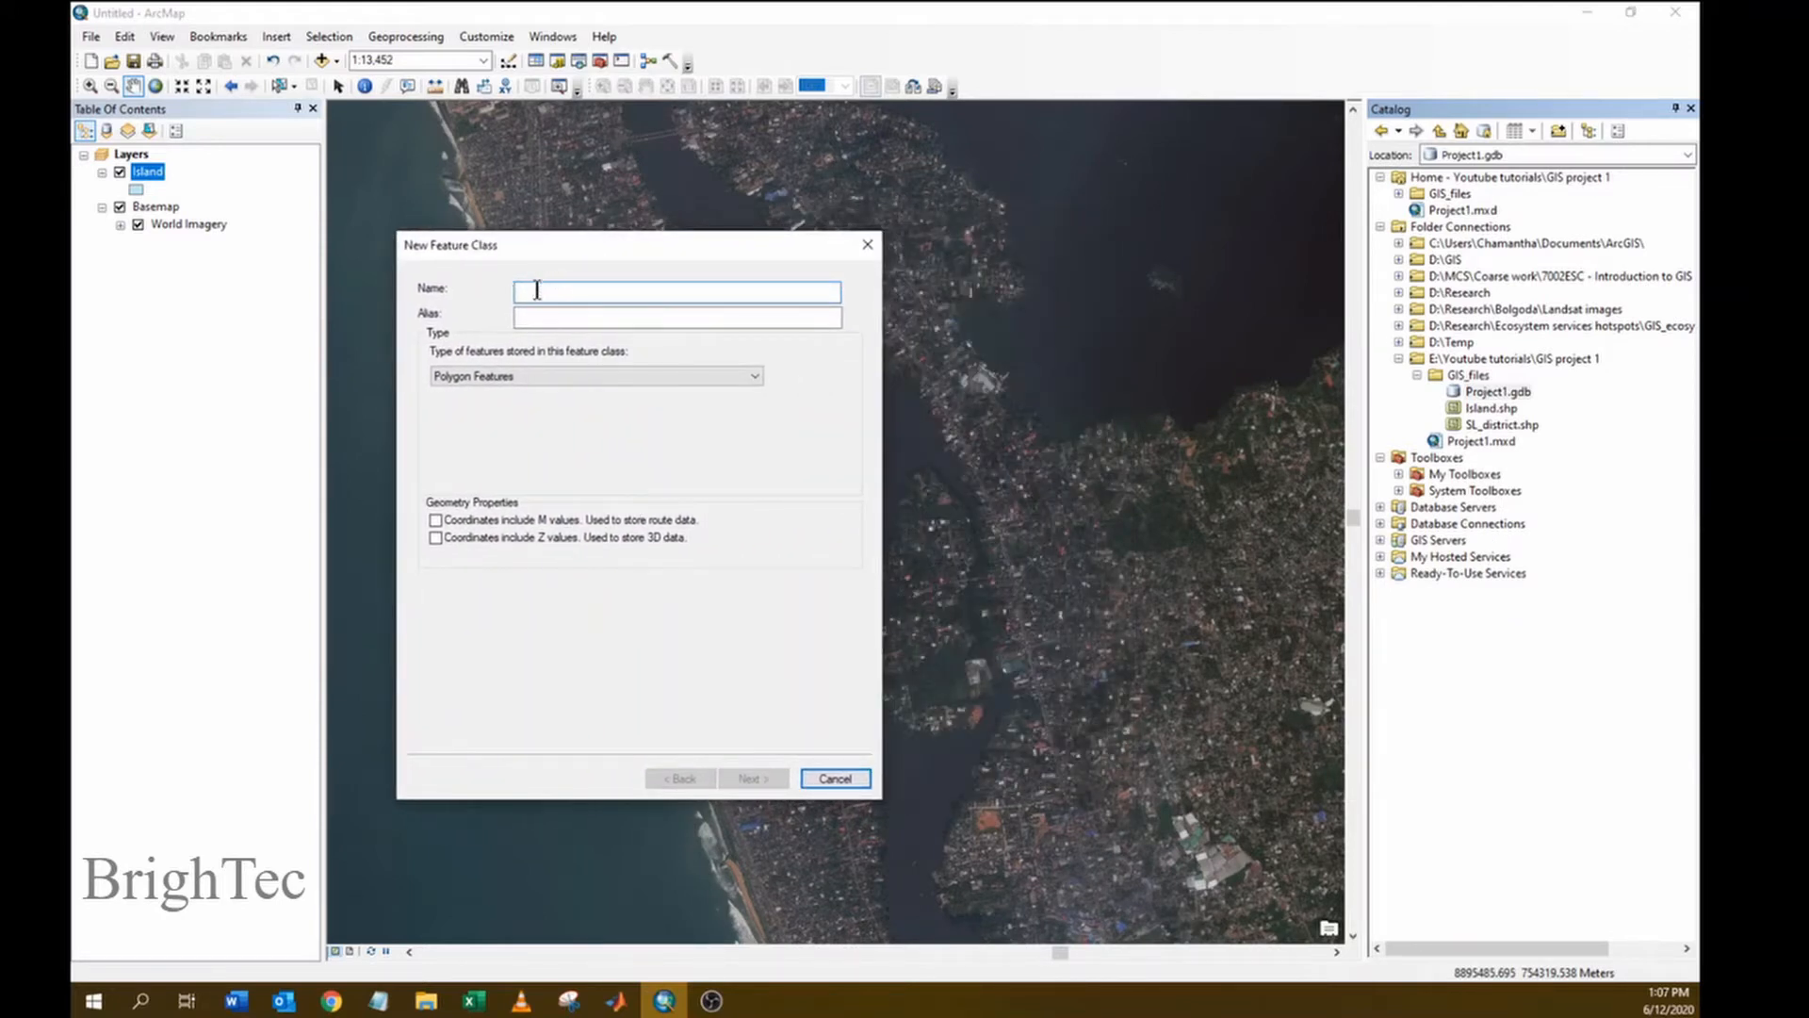
{"action": "type", "text": "Residnet"}
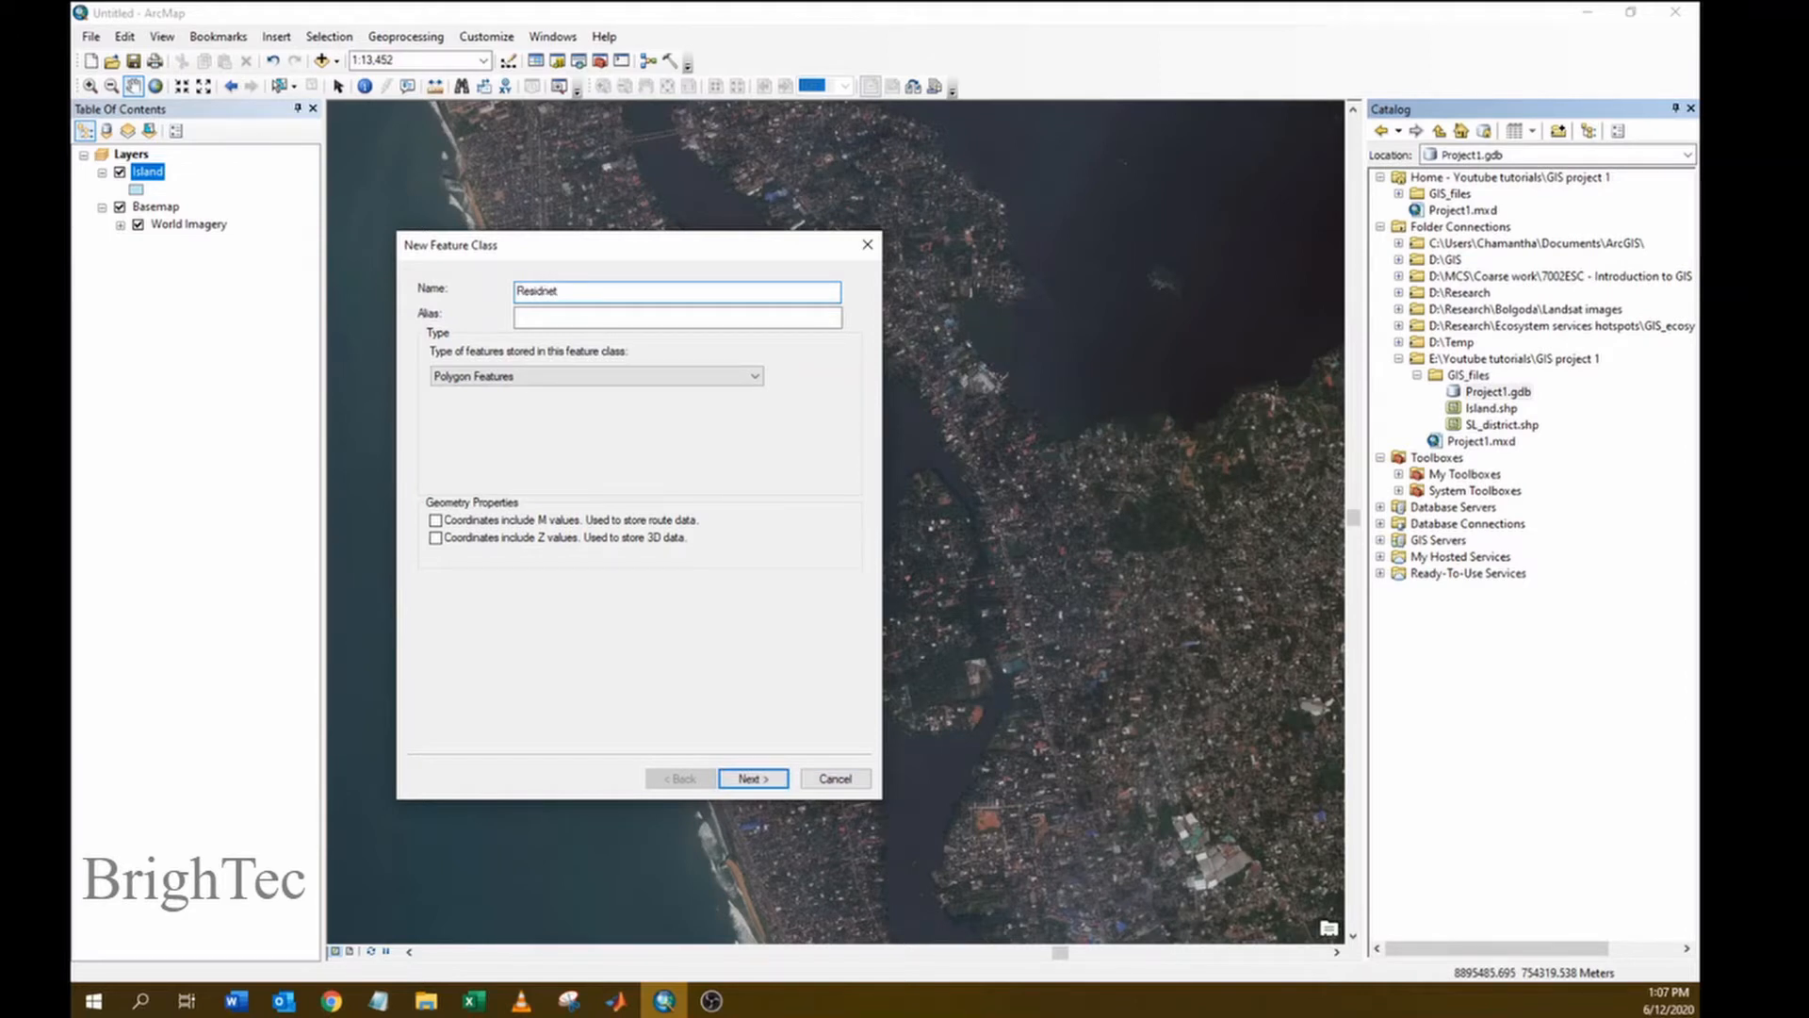
{"action": "key", "text": "BackSpace"}
{"action": "key", "text": "BackSpace"}
{"action": "key", "text": "BackSpace"}
{"action": "type", "text": "ential"}
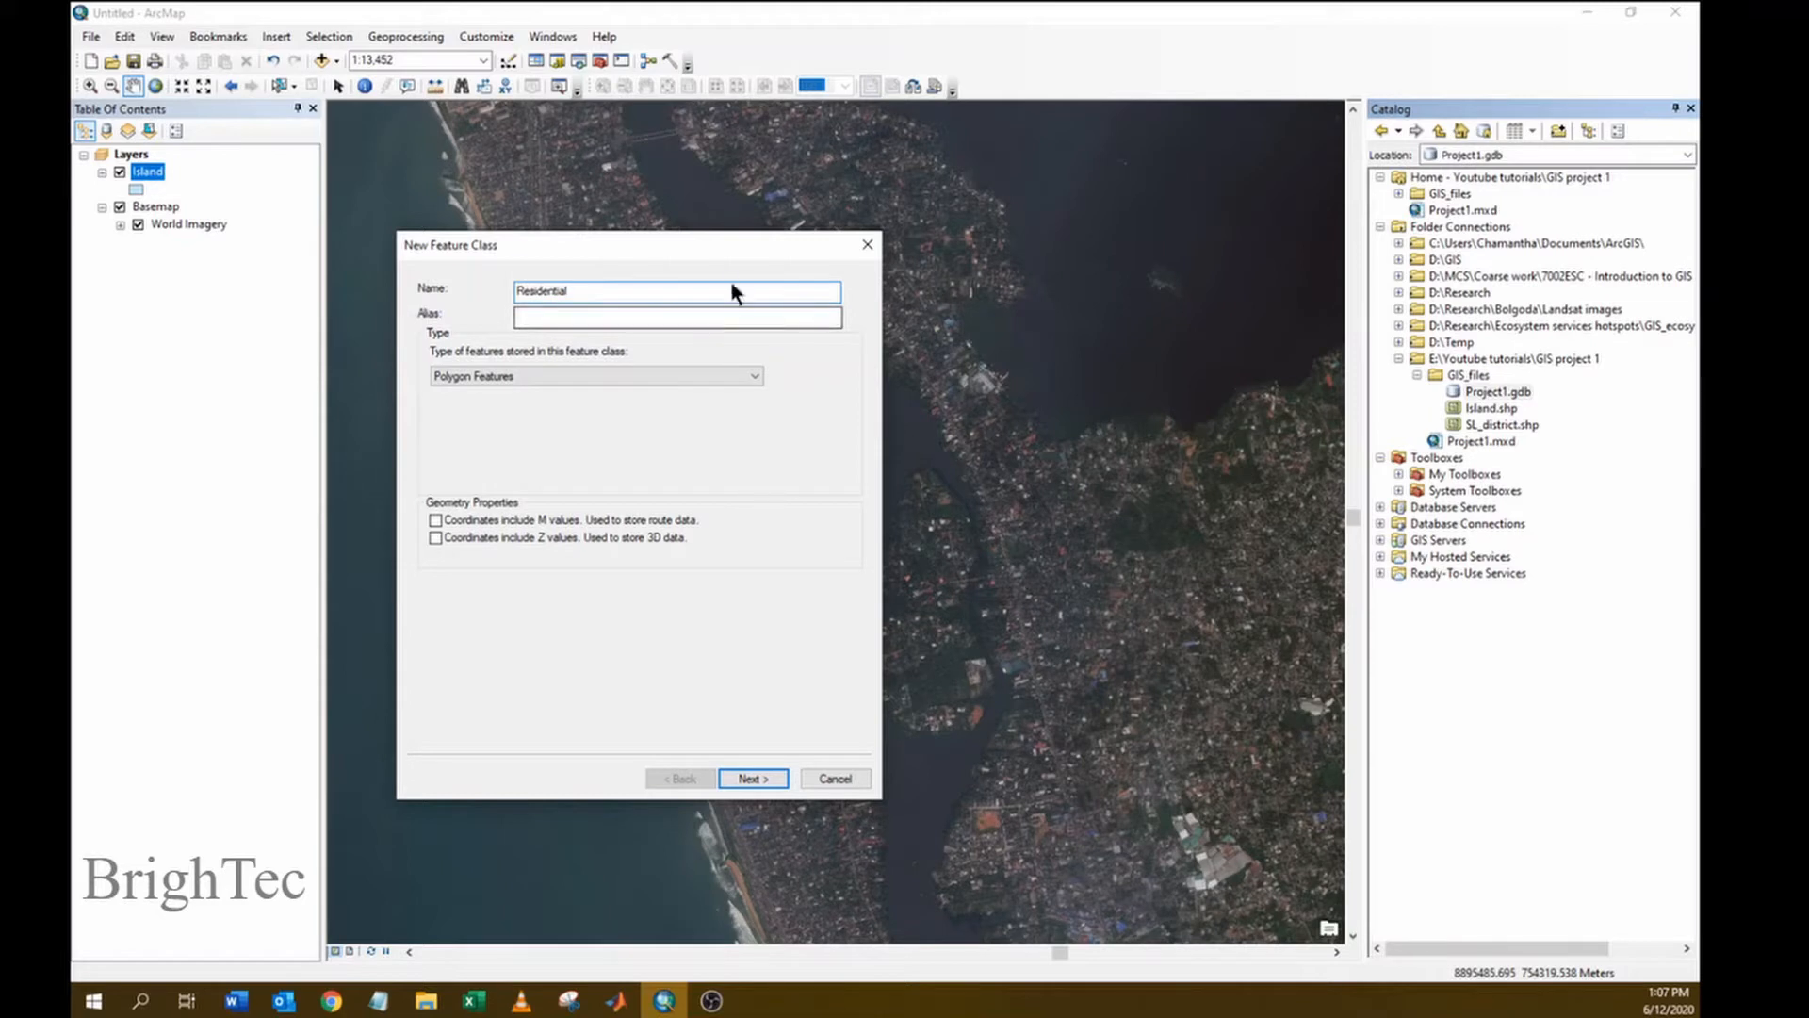
{"action": "left_click_drag", "start_coordinate": [705, 243], "coordinate": [630, 257]}
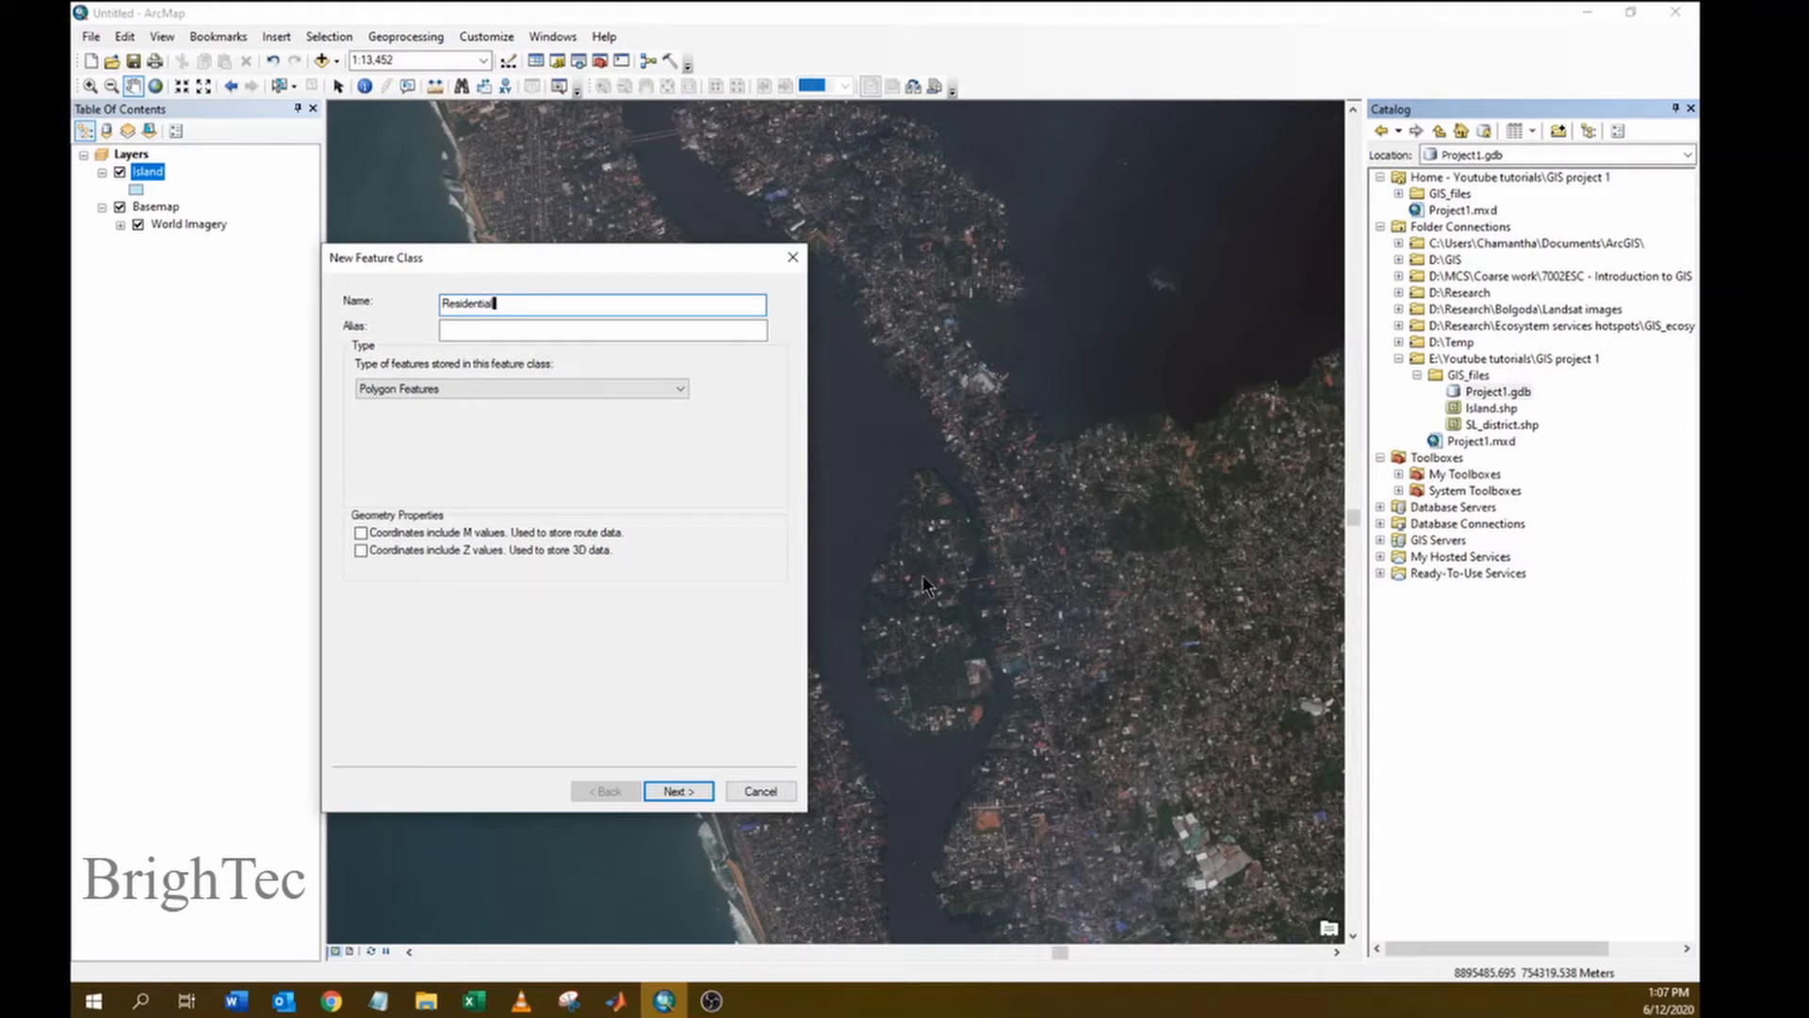
- Set the Residential feature class to store Polygon Features and proceed to its coordinate system choice
{"action": "left_click", "coordinate": [441, 381]}
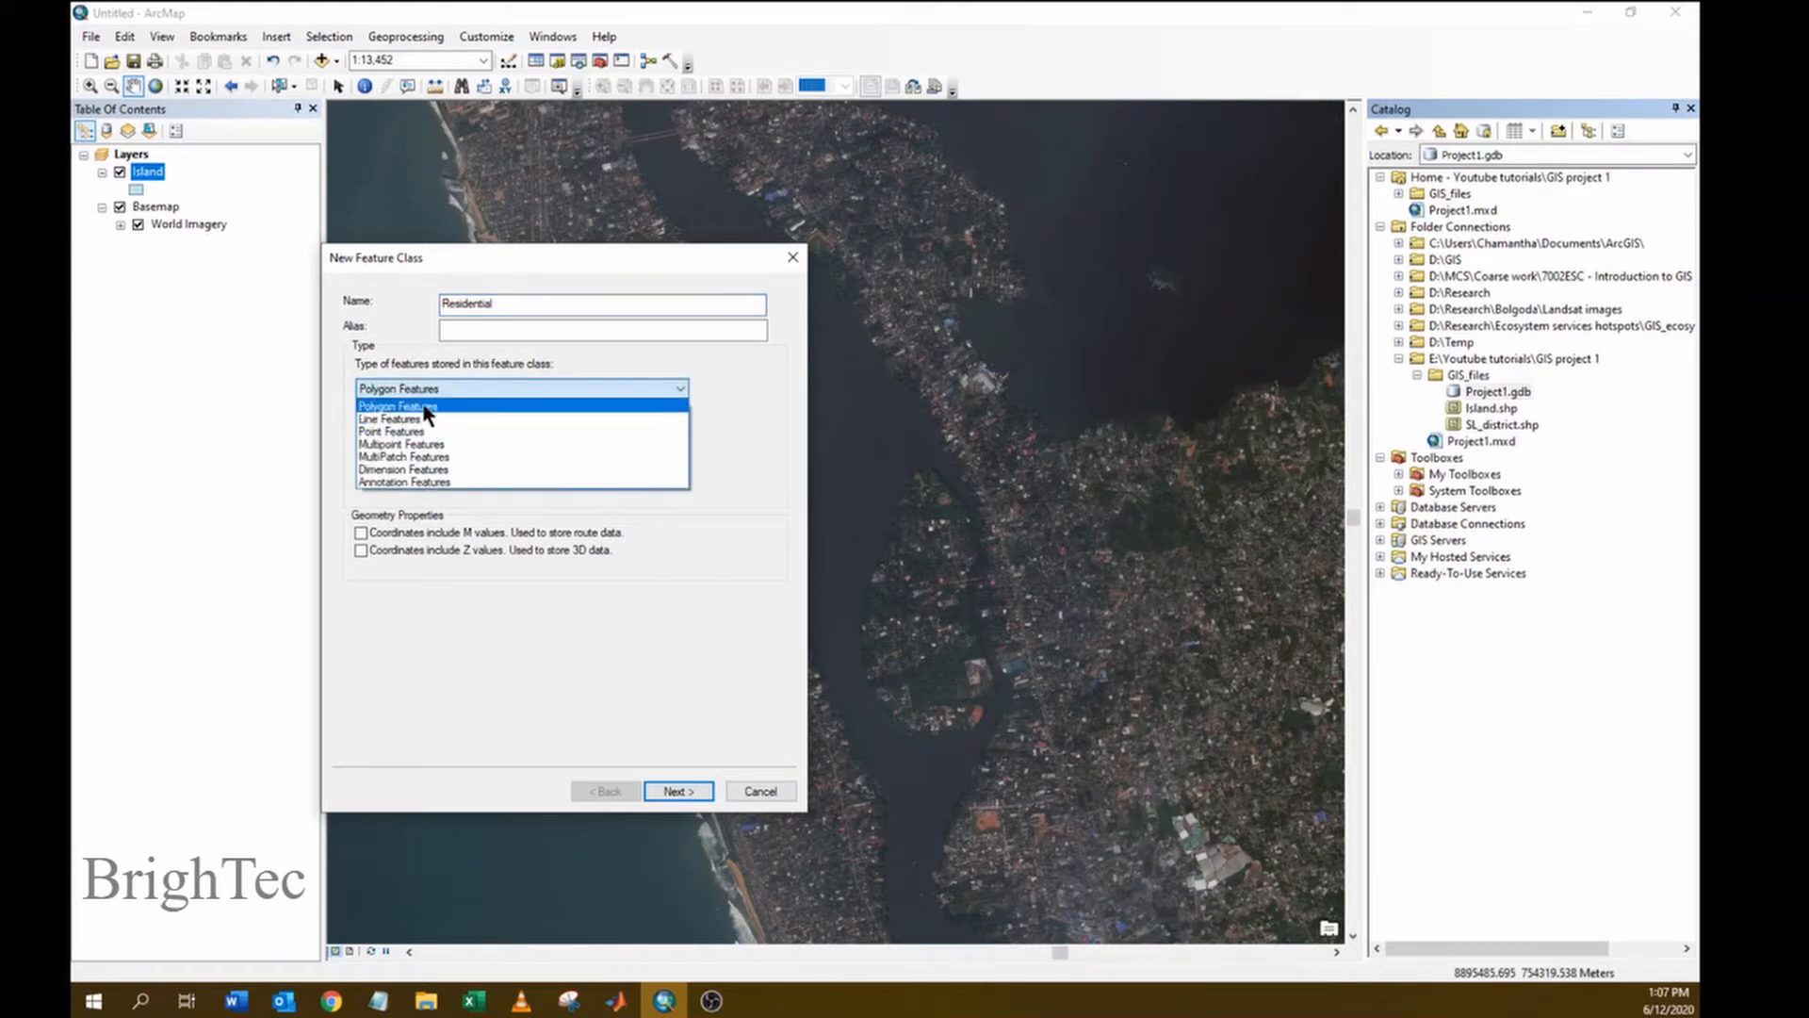
{"action": "left_click", "coordinate": [426, 407]}
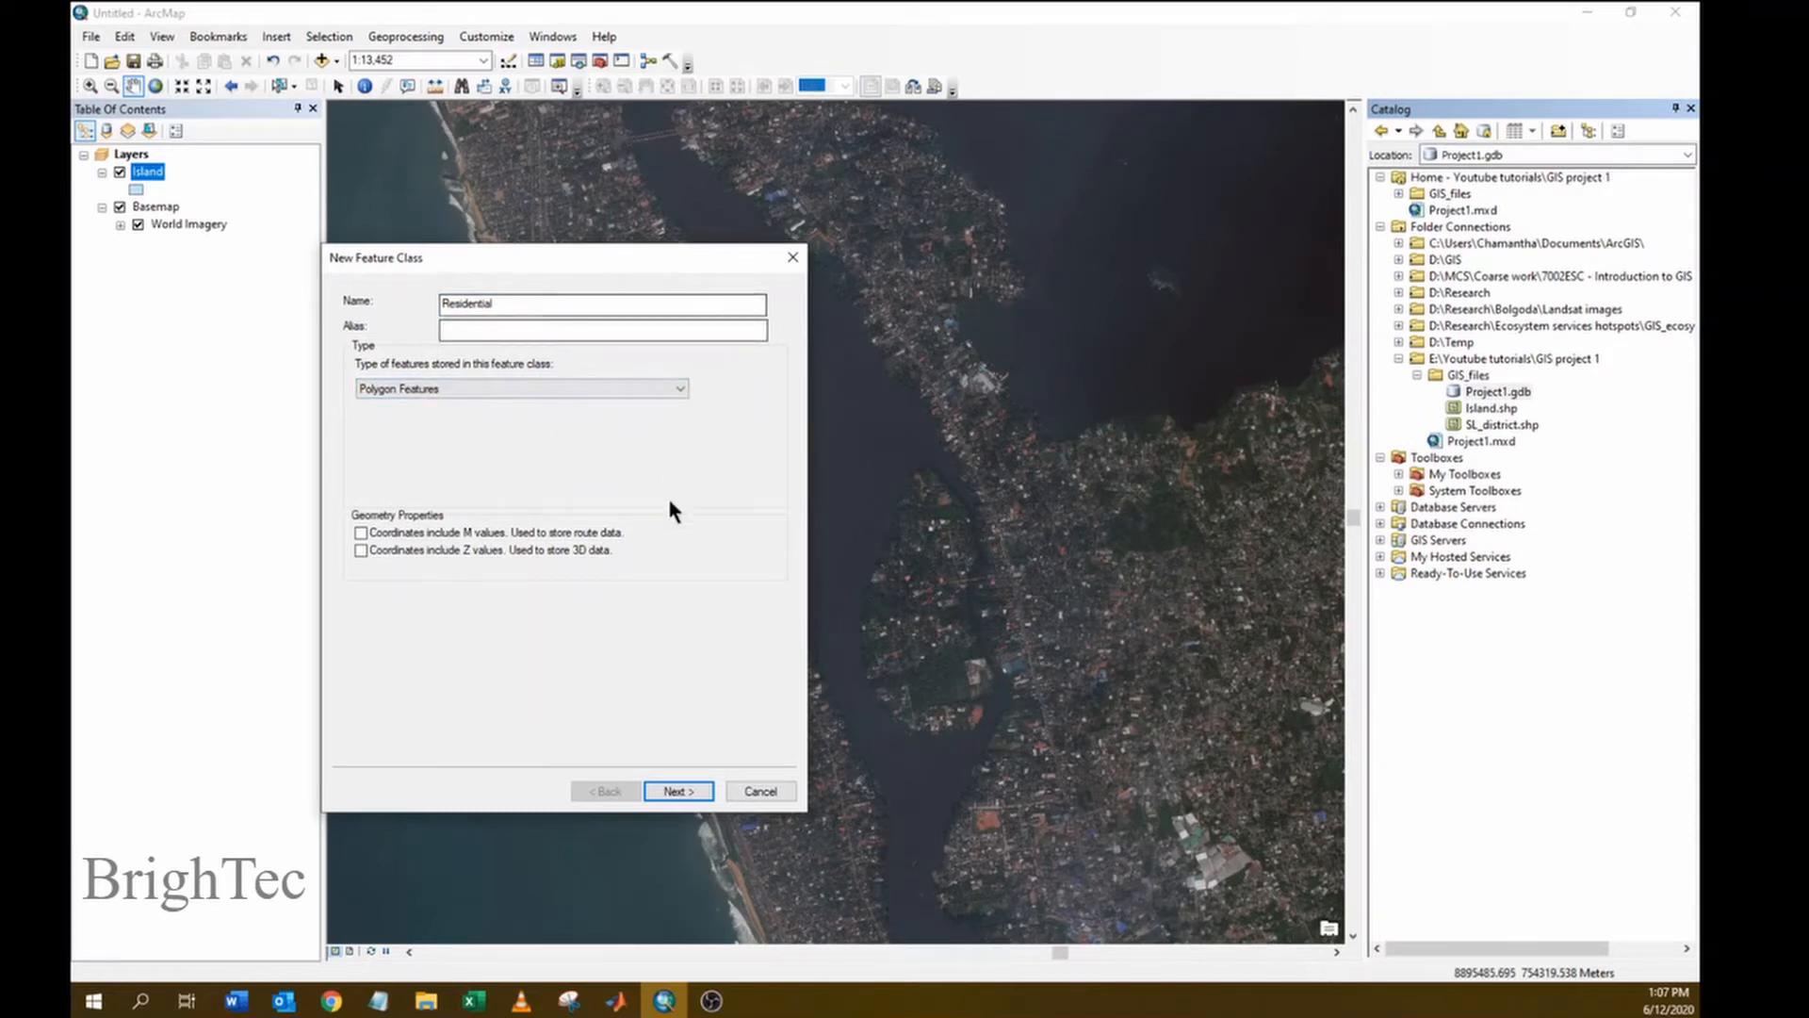
{"action": "left_click", "coordinate": [675, 792]}
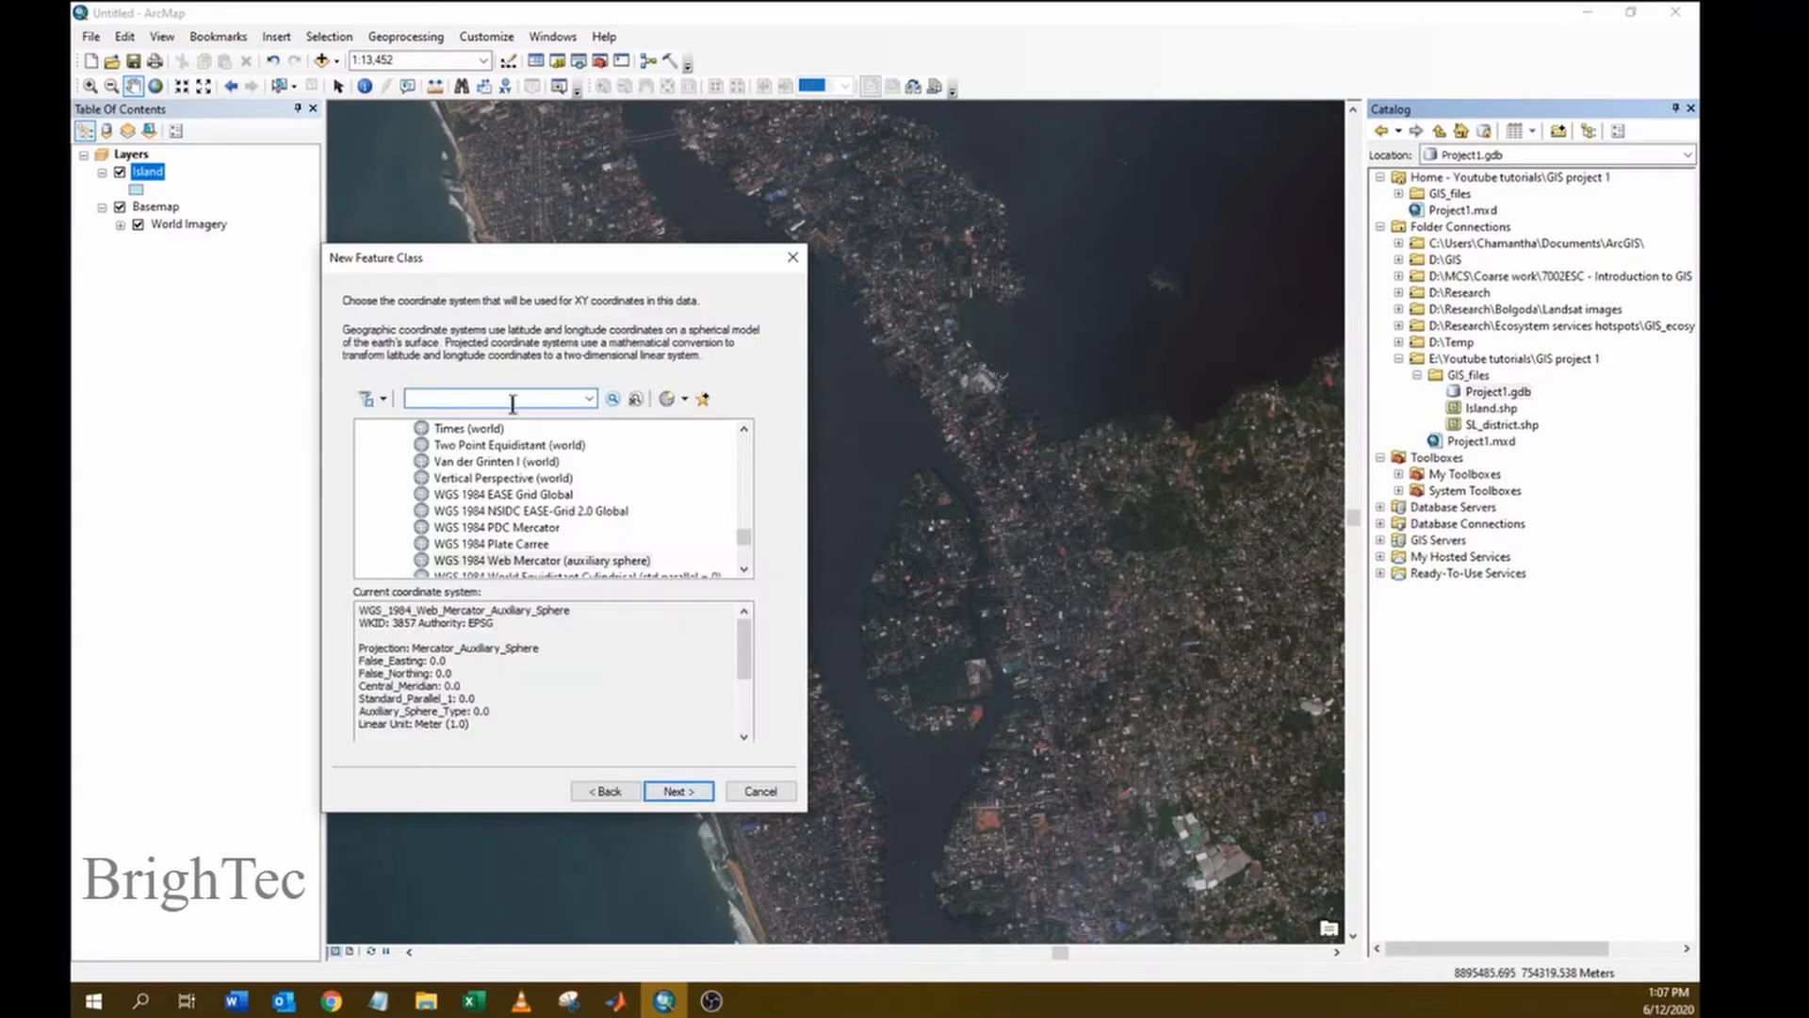
- Assign the map layers' WGS_1984_Web_Mercator_Auxiliary_Sphere coordinate system to the Residential feature class and proceed to its tolerance settings
{"action": "mouse_move", "coordinate": [744, 535]}
{"action": "left_mouse_down"}
{"action": "mouse_move", "coordinate": [743, 516]}
{"action": "mouse_move", "coordinate": [743, 543]}
{"action": "left_mouse_up"}
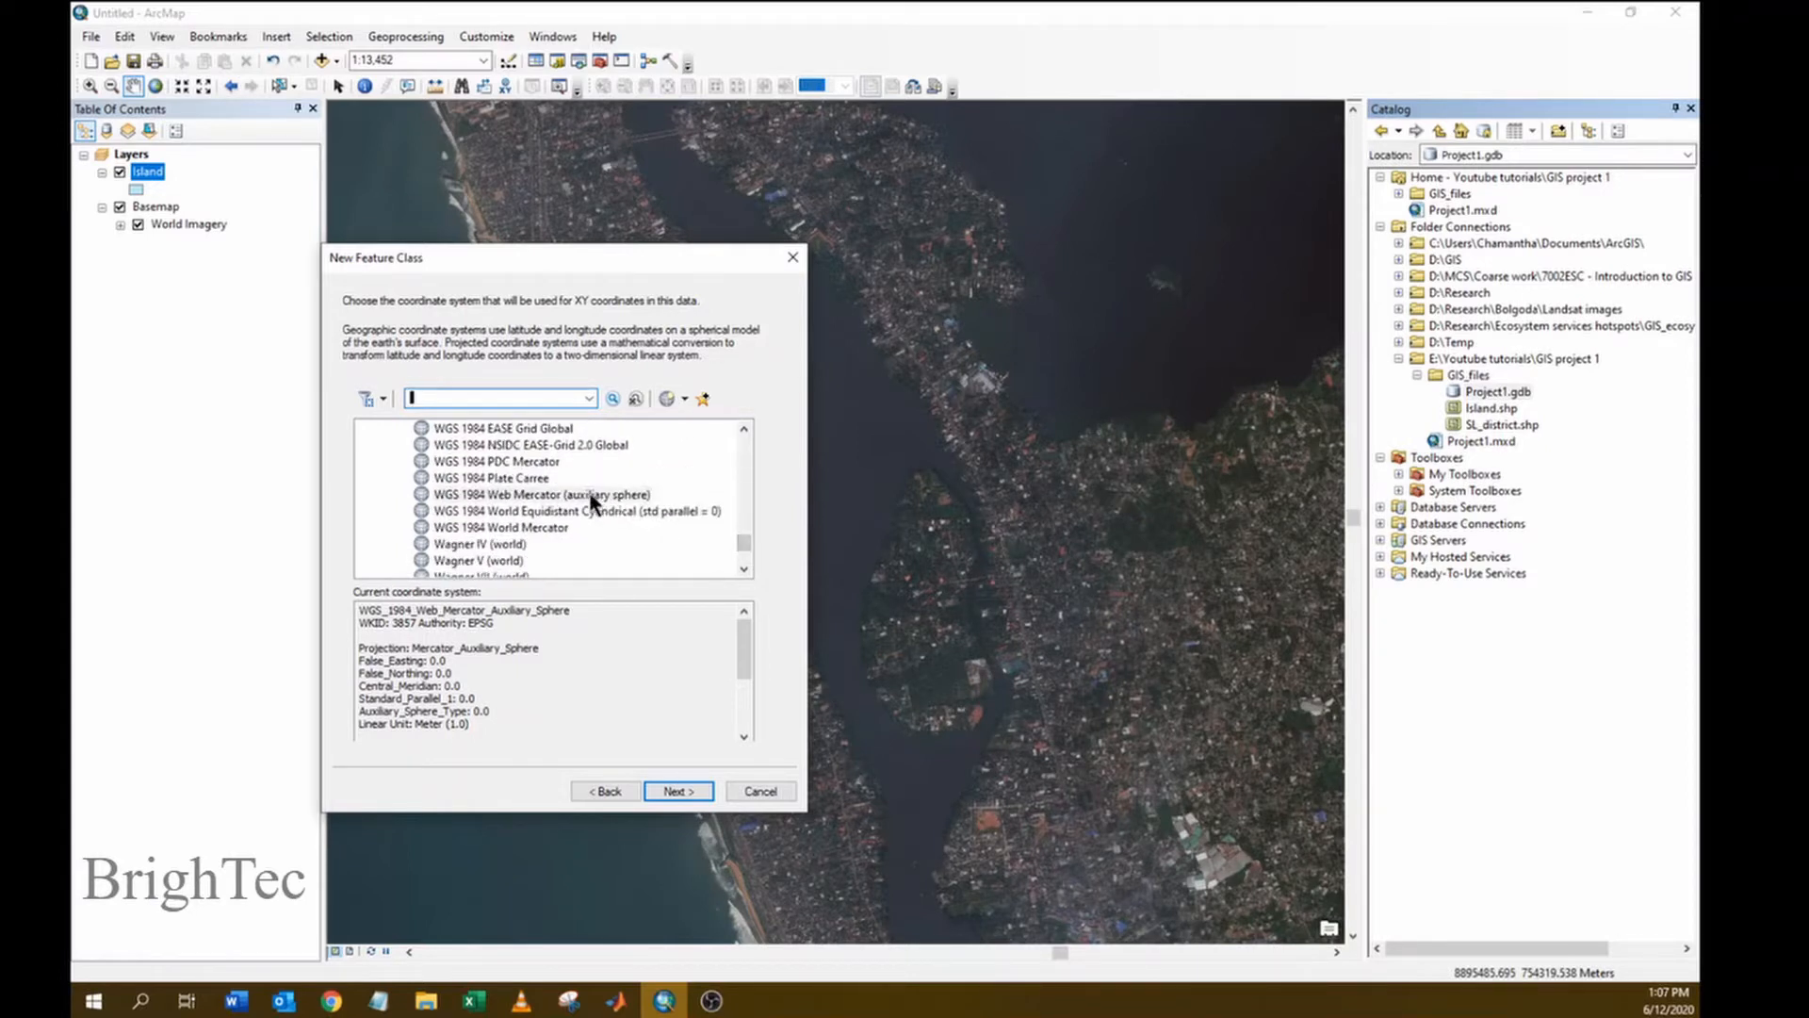
{"action": "left_click", "coordinate": [590, 493]}
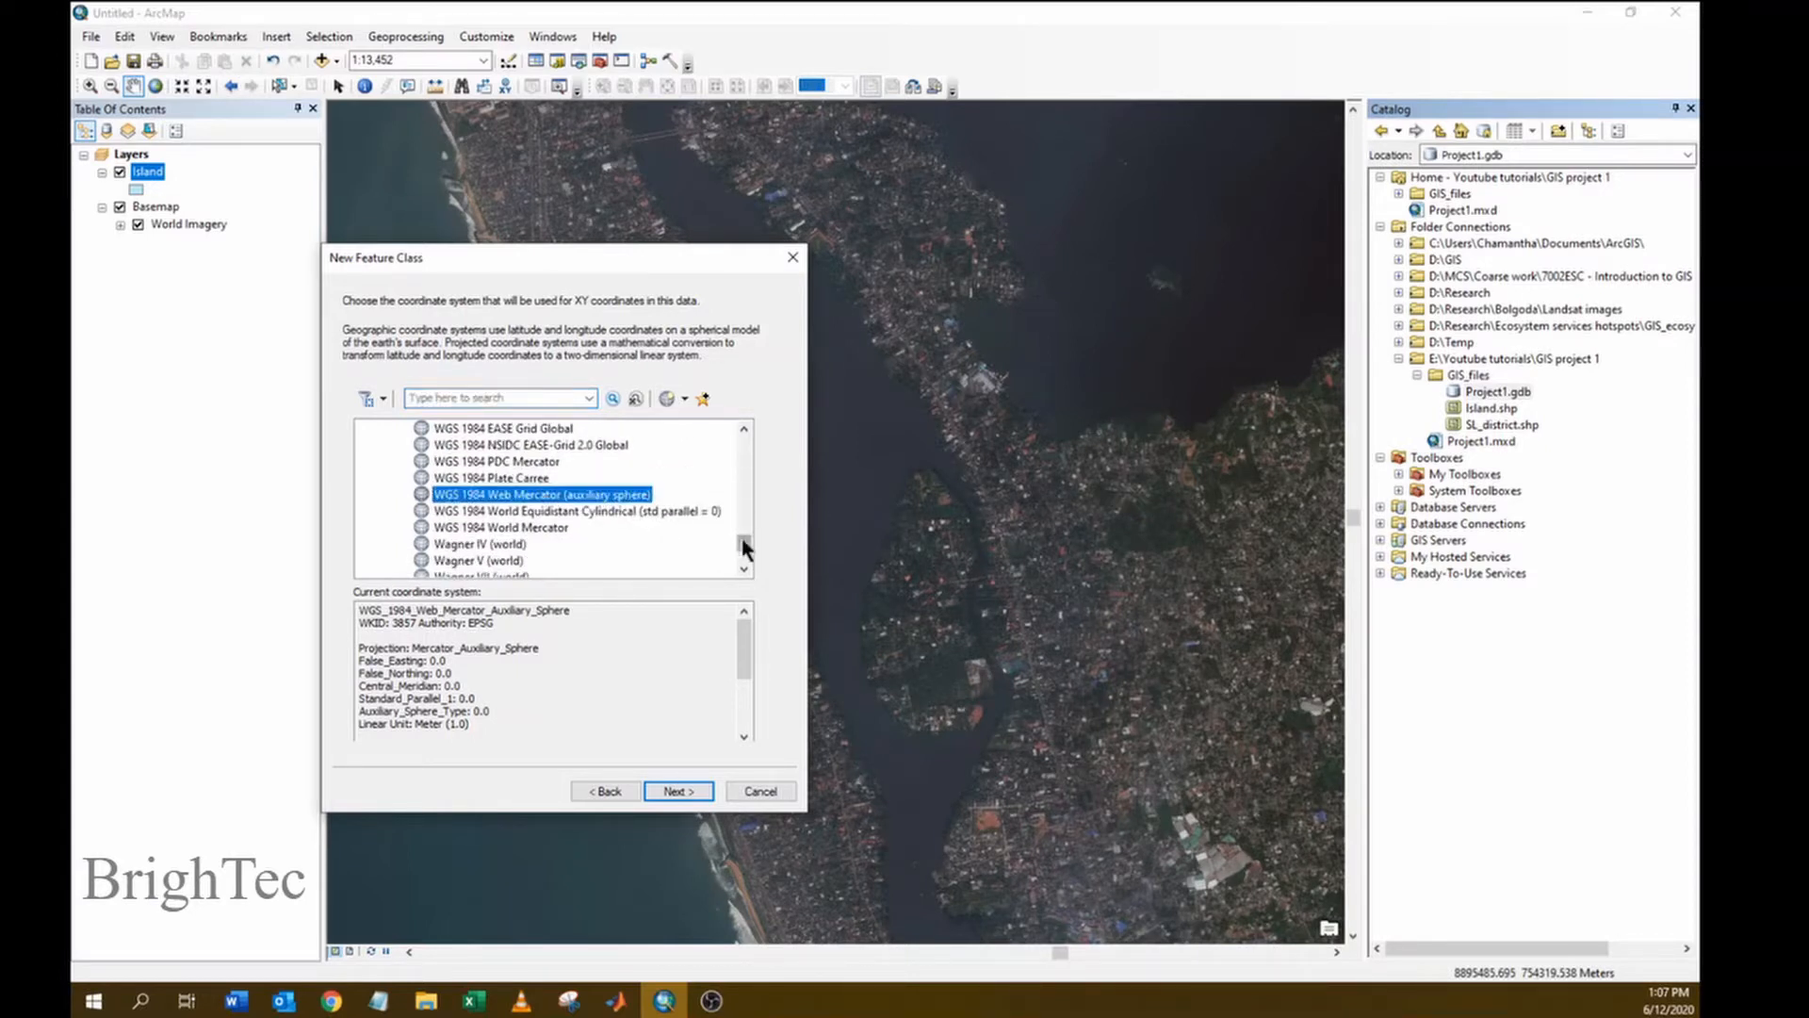
{"action": "left_click_drag", "start_coordinate": [745, 546], "coordinate": [624, 464]}
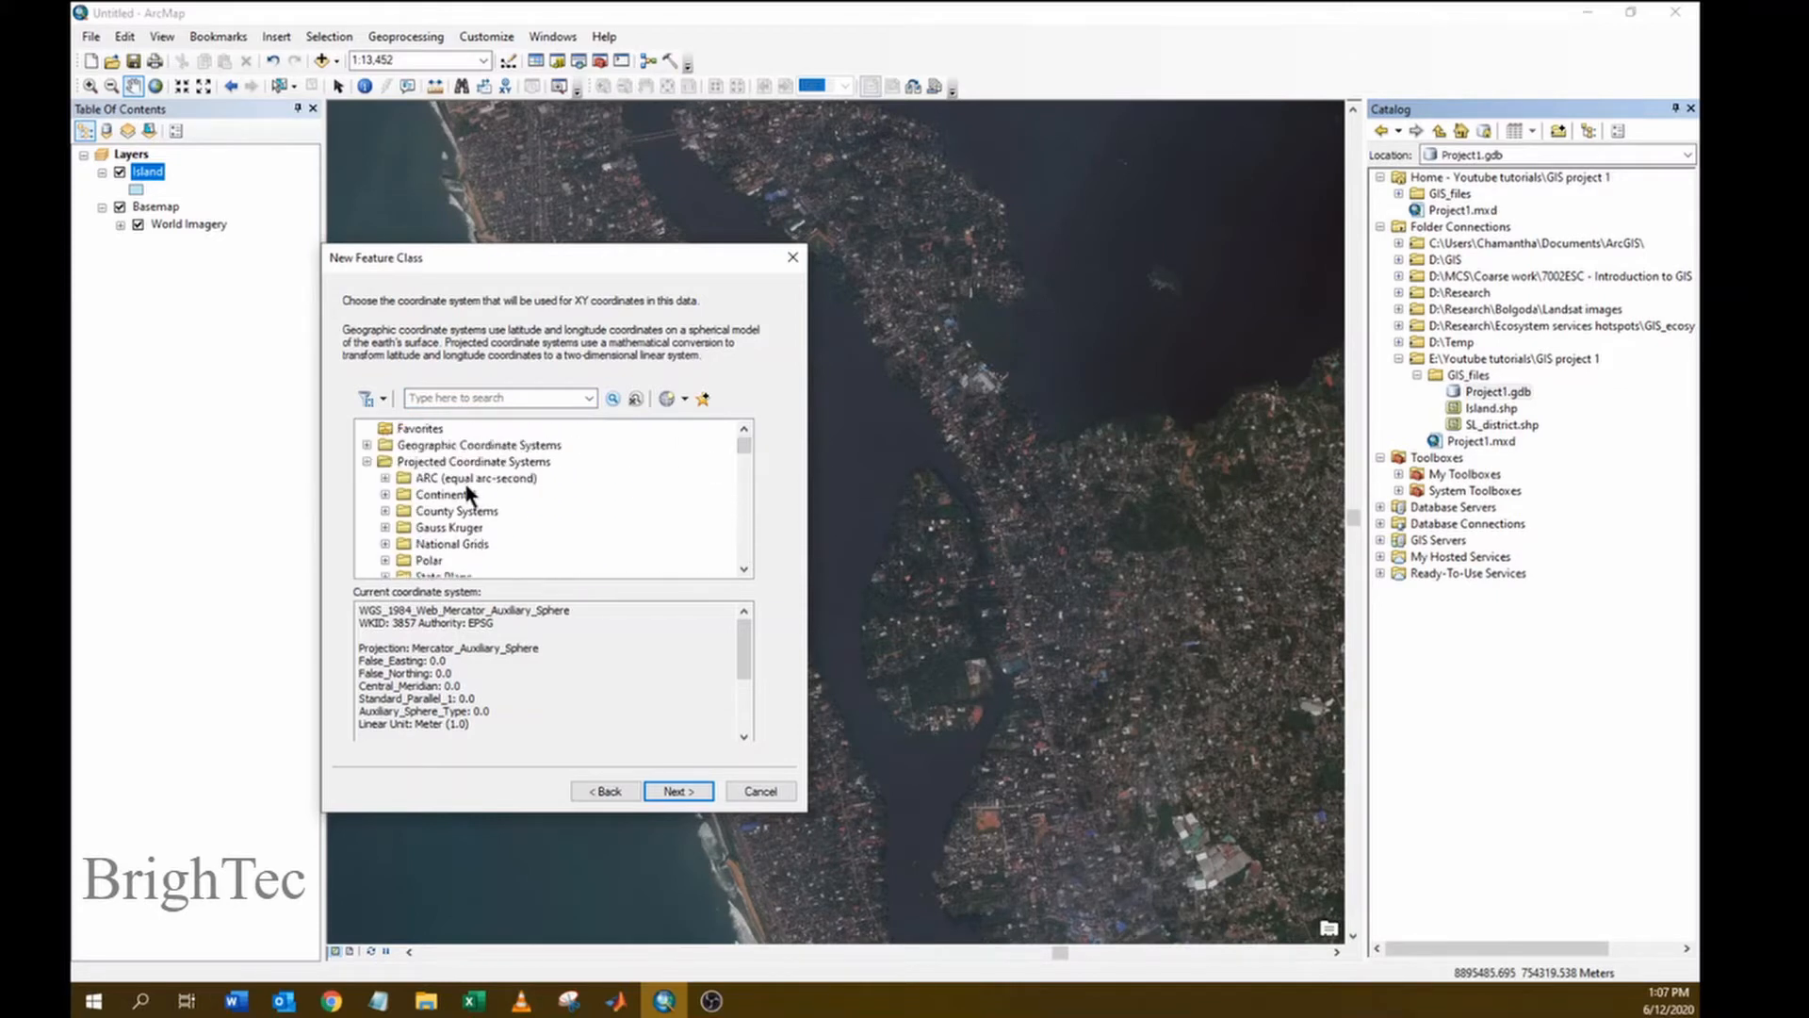
{"action": "left_click", "coordinate": [367, 462]}
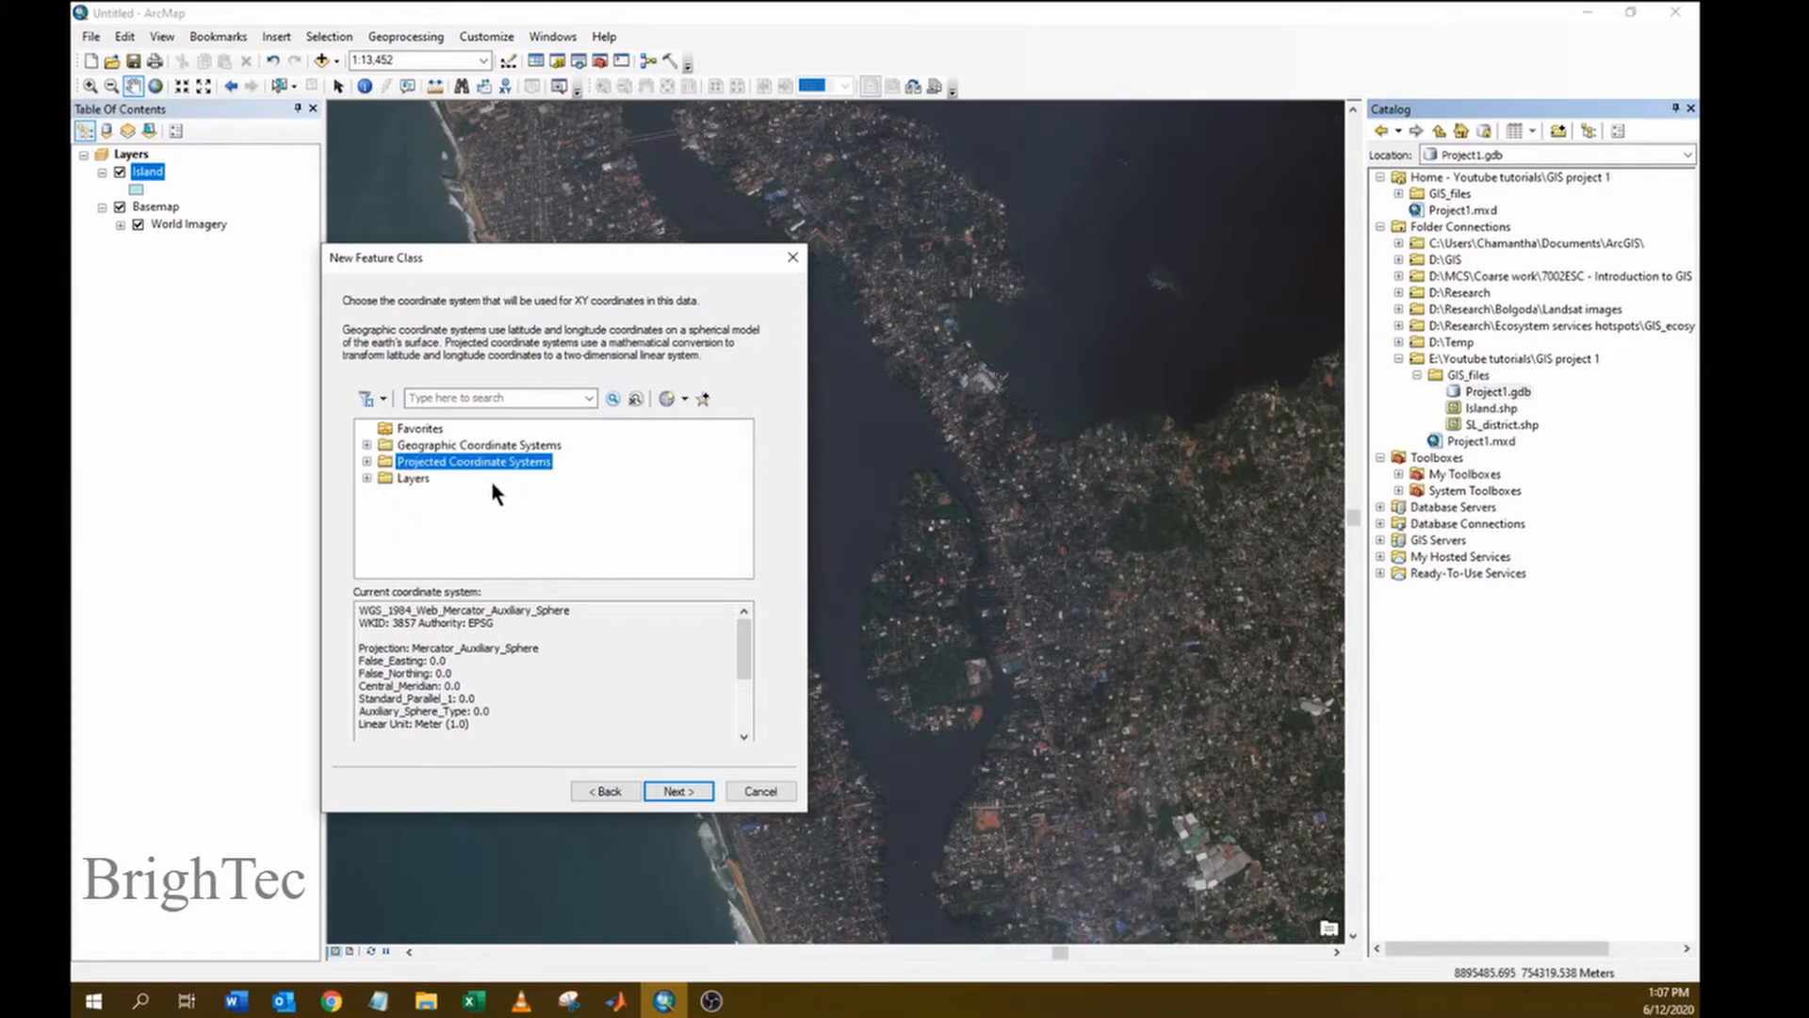
{"action": "left_click", "coordinate": [367, 478]}
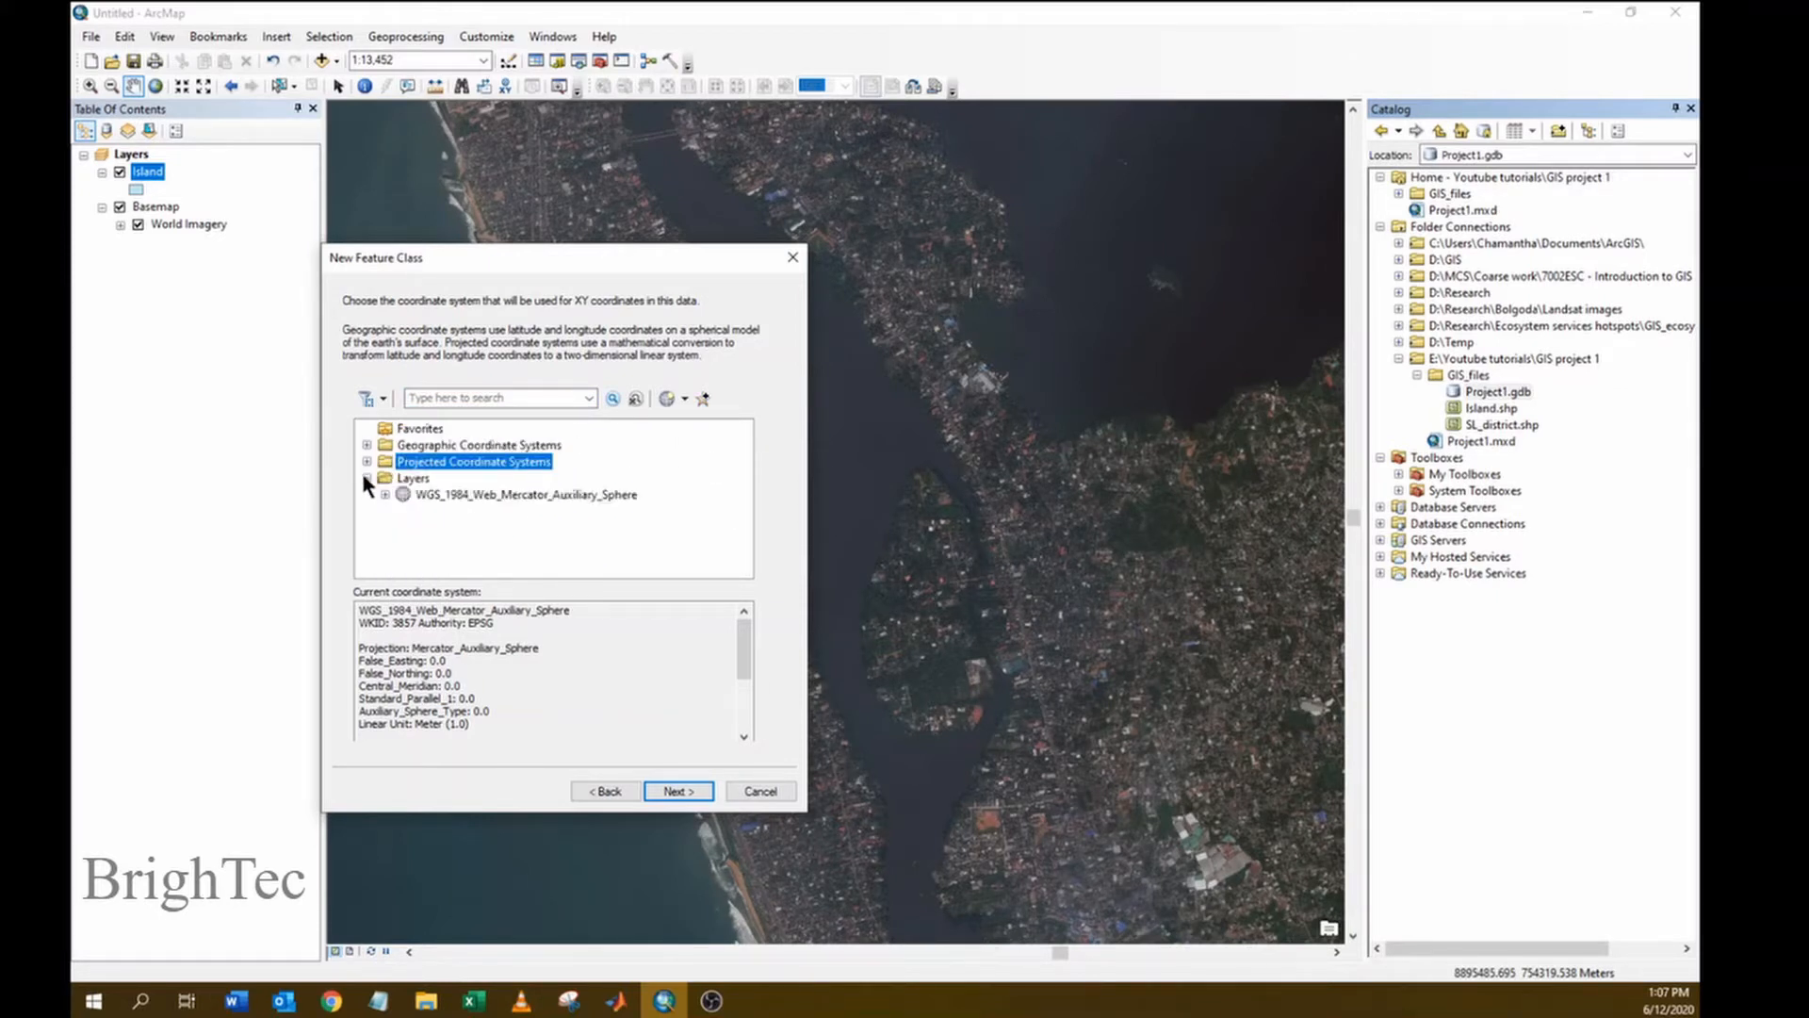
{"action": "left_click", "coordinate": [475, 495]}
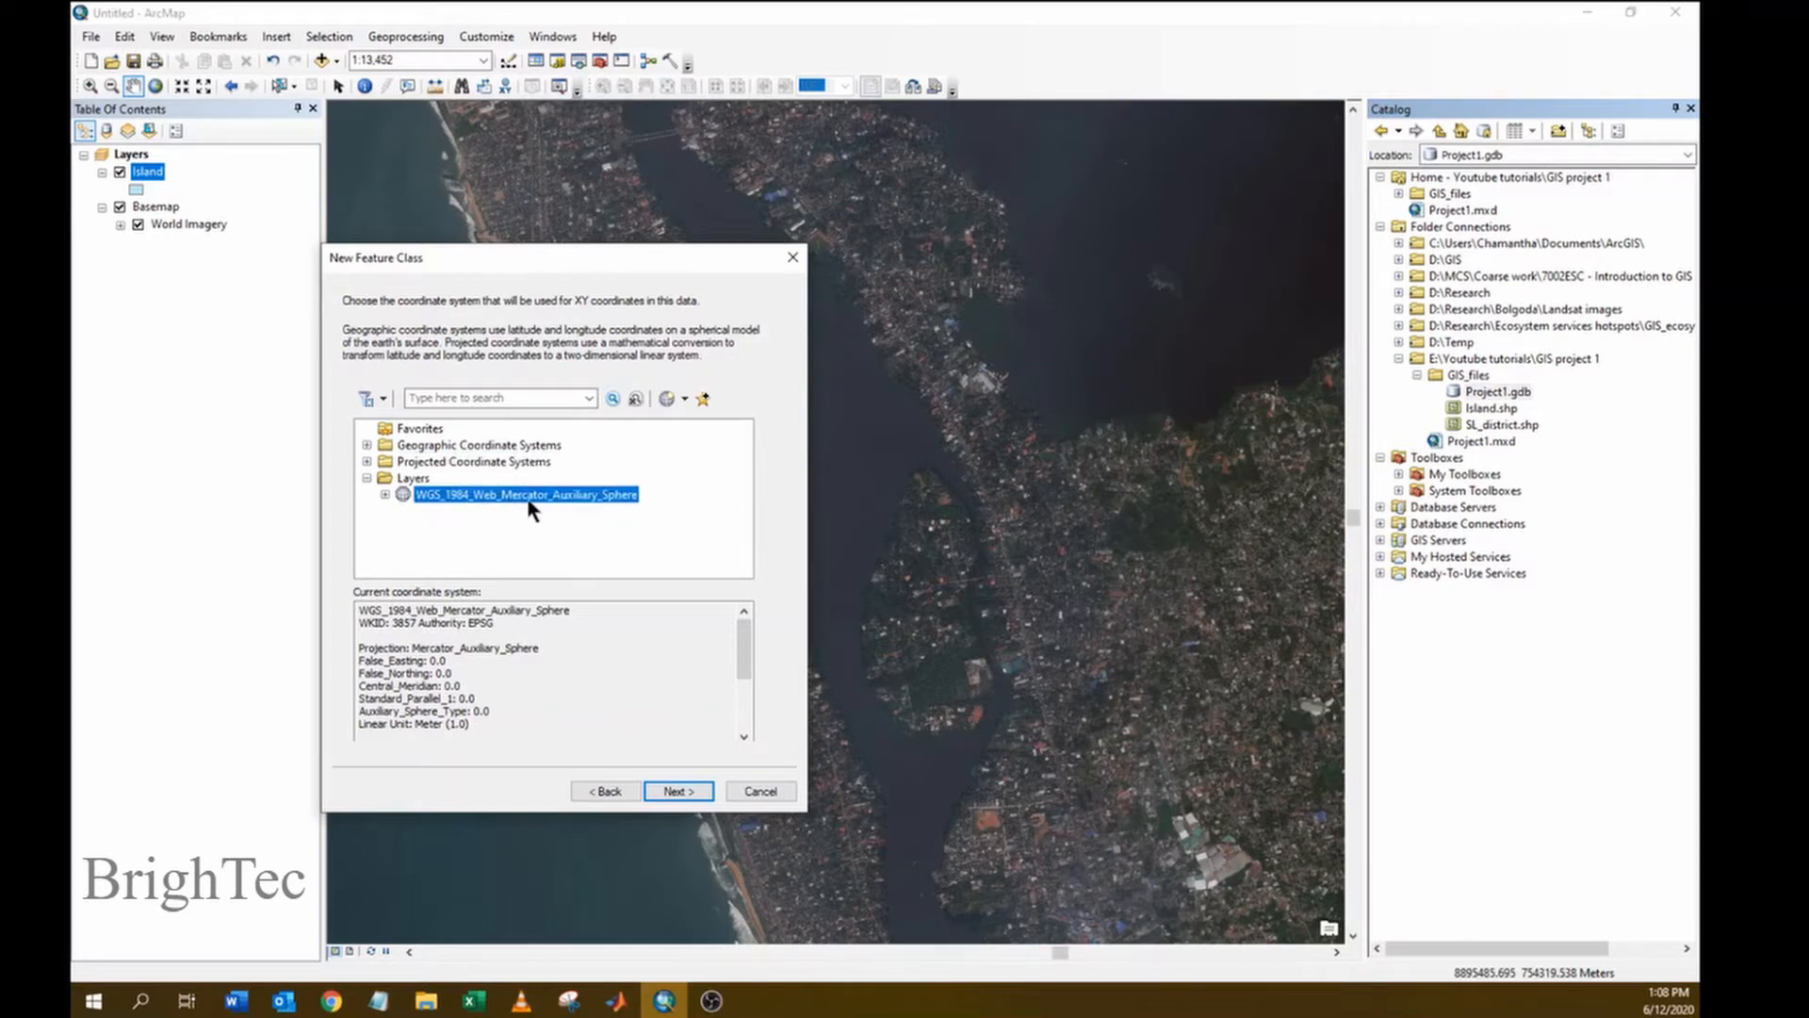
{"action": "left_click", "coordinate": [676, 794]}
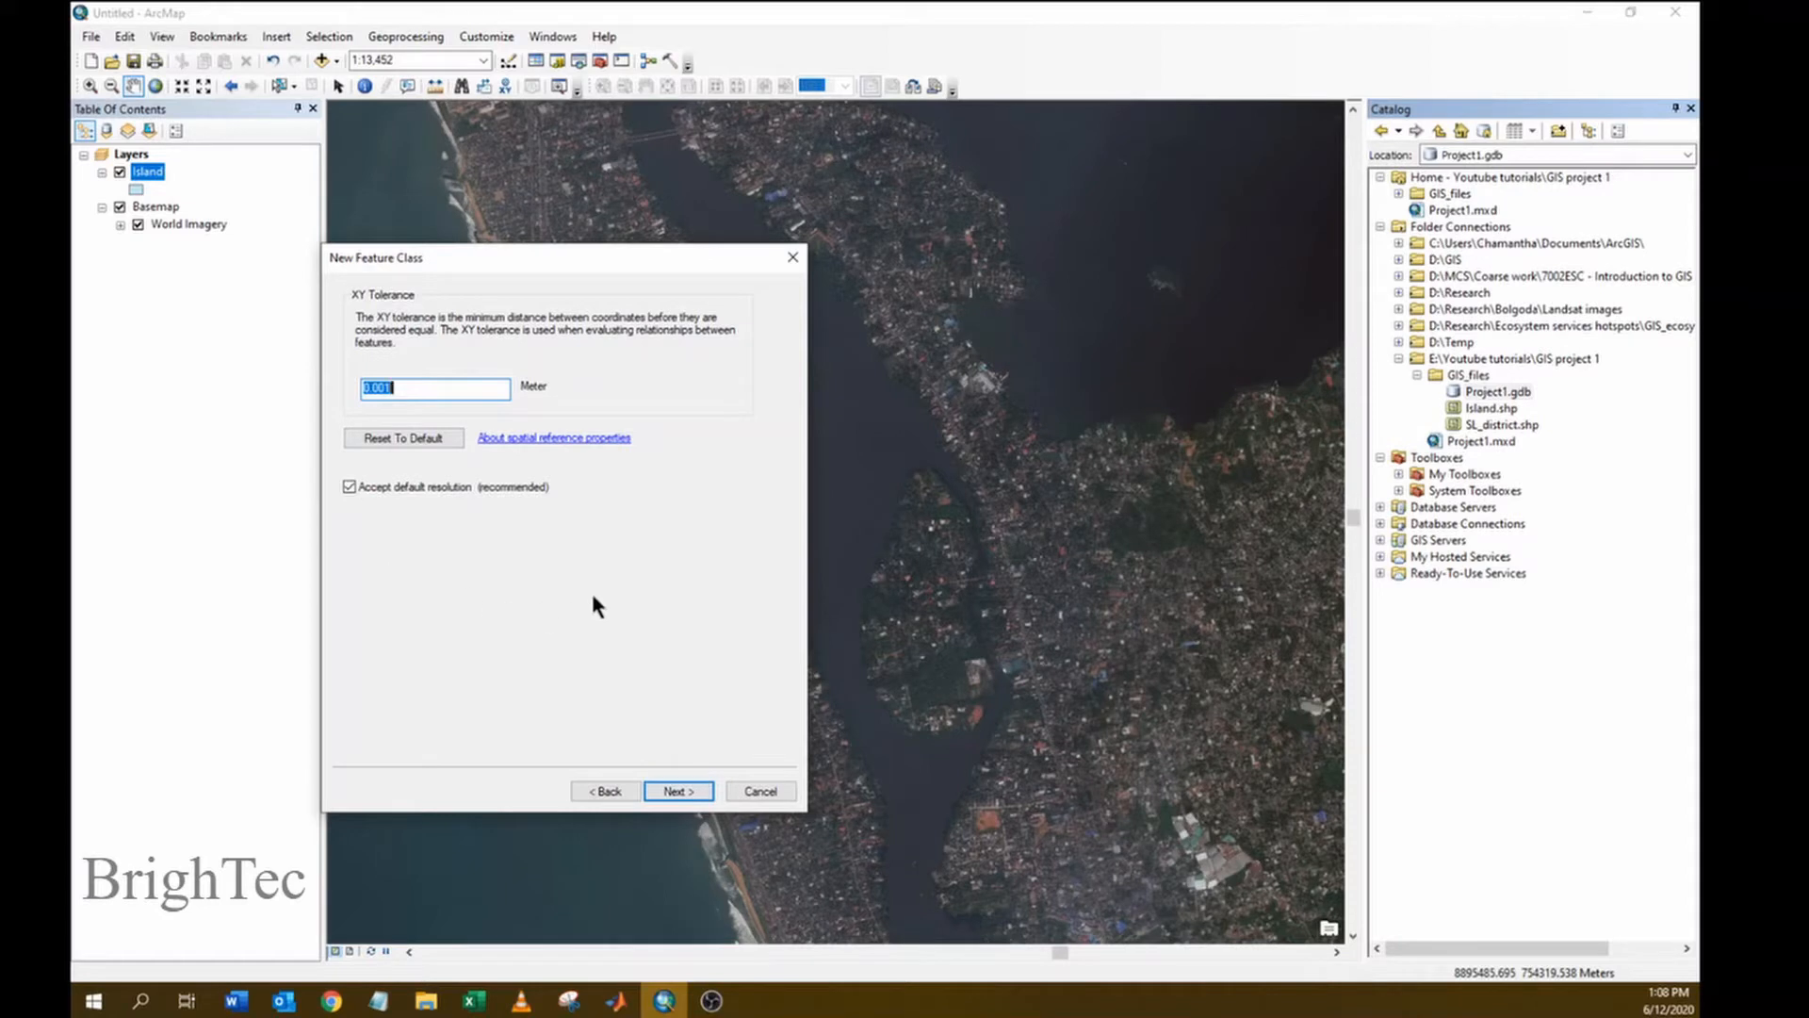
- Accept the default XY tolerance, resolution and storage configuration, and finish creating the Residential feature class without extra fields
{"action": "left_click", "coordinate": [685, 794]}
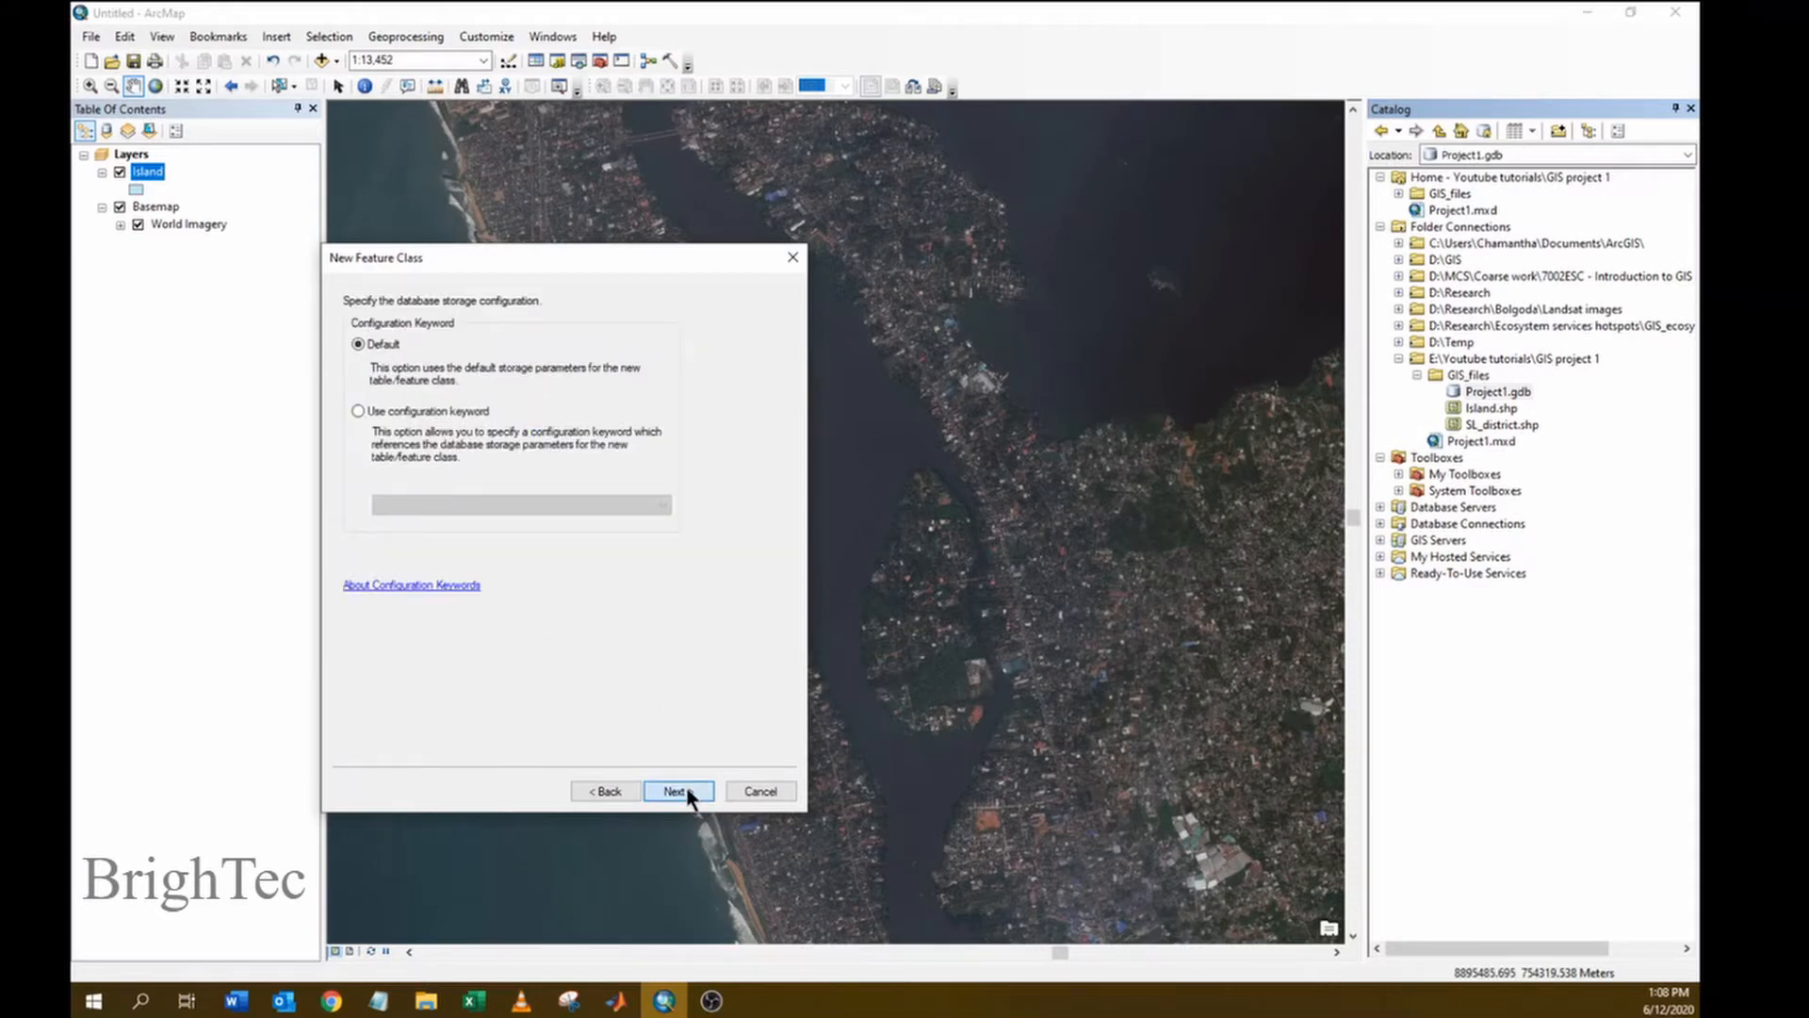
{"action": "left_click", "coordinate": [679, 791]}
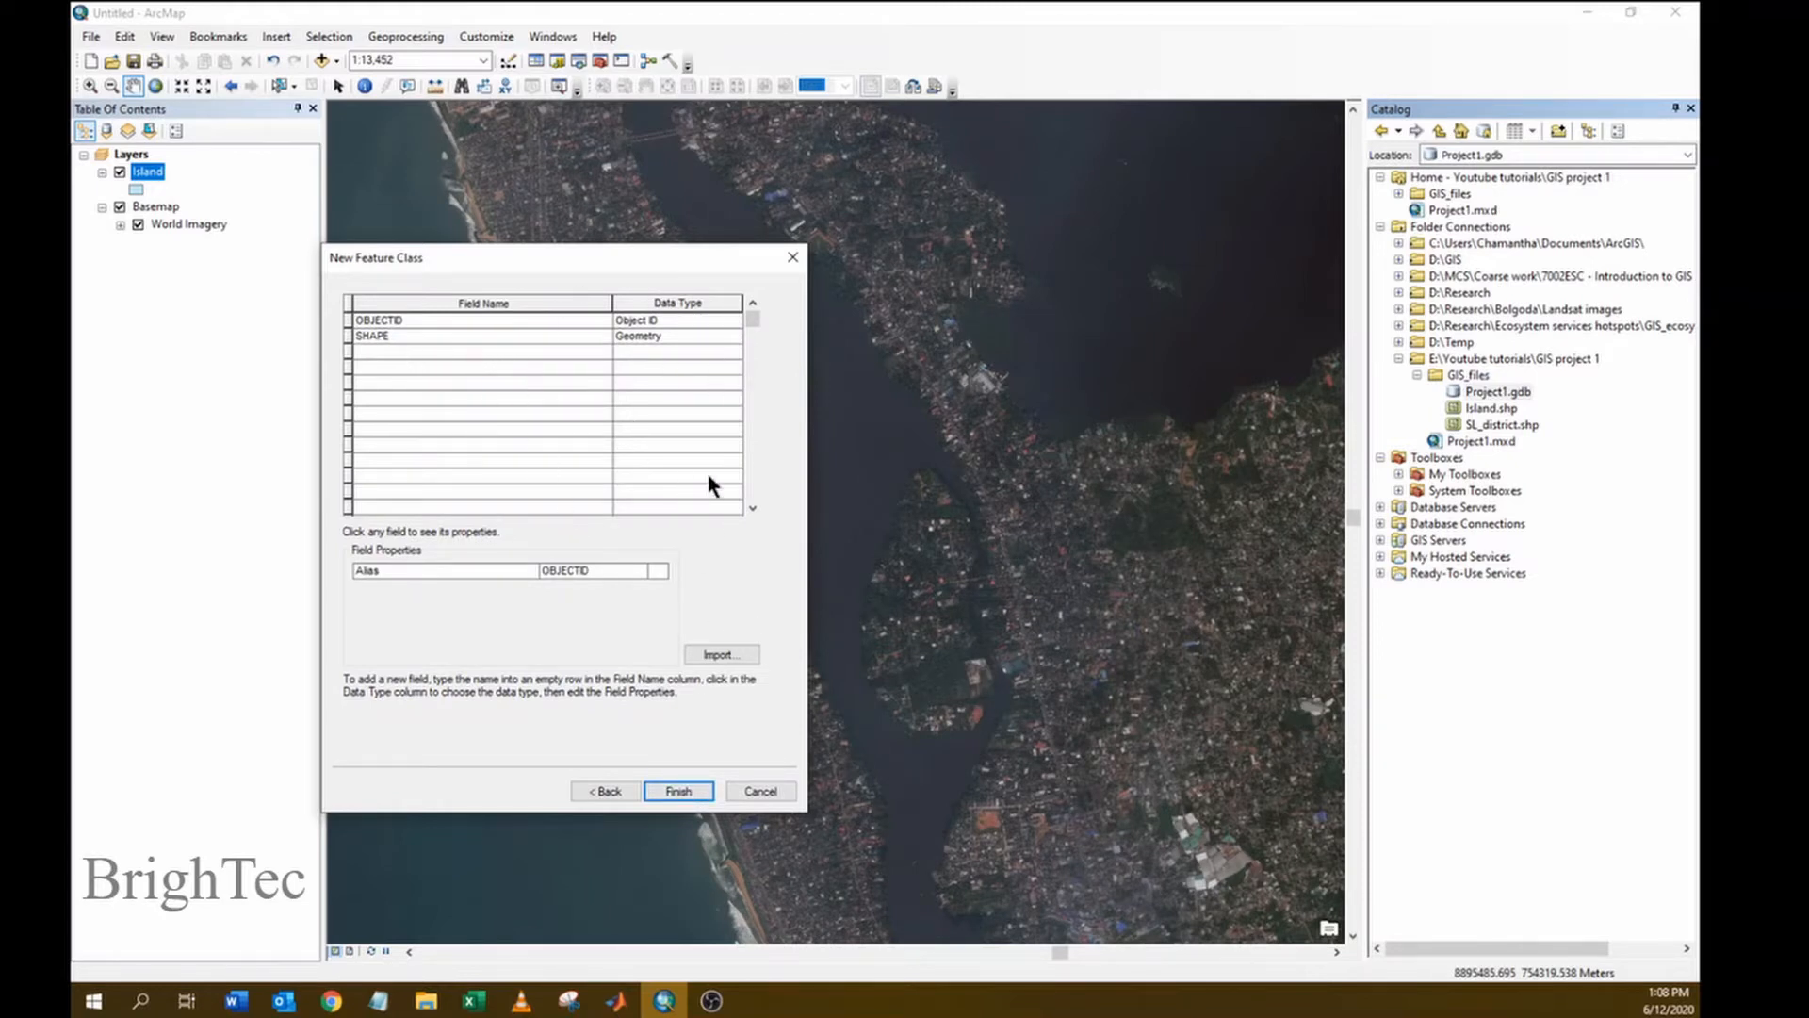
{"action": "left_click", "coordinate": [678, 792]}
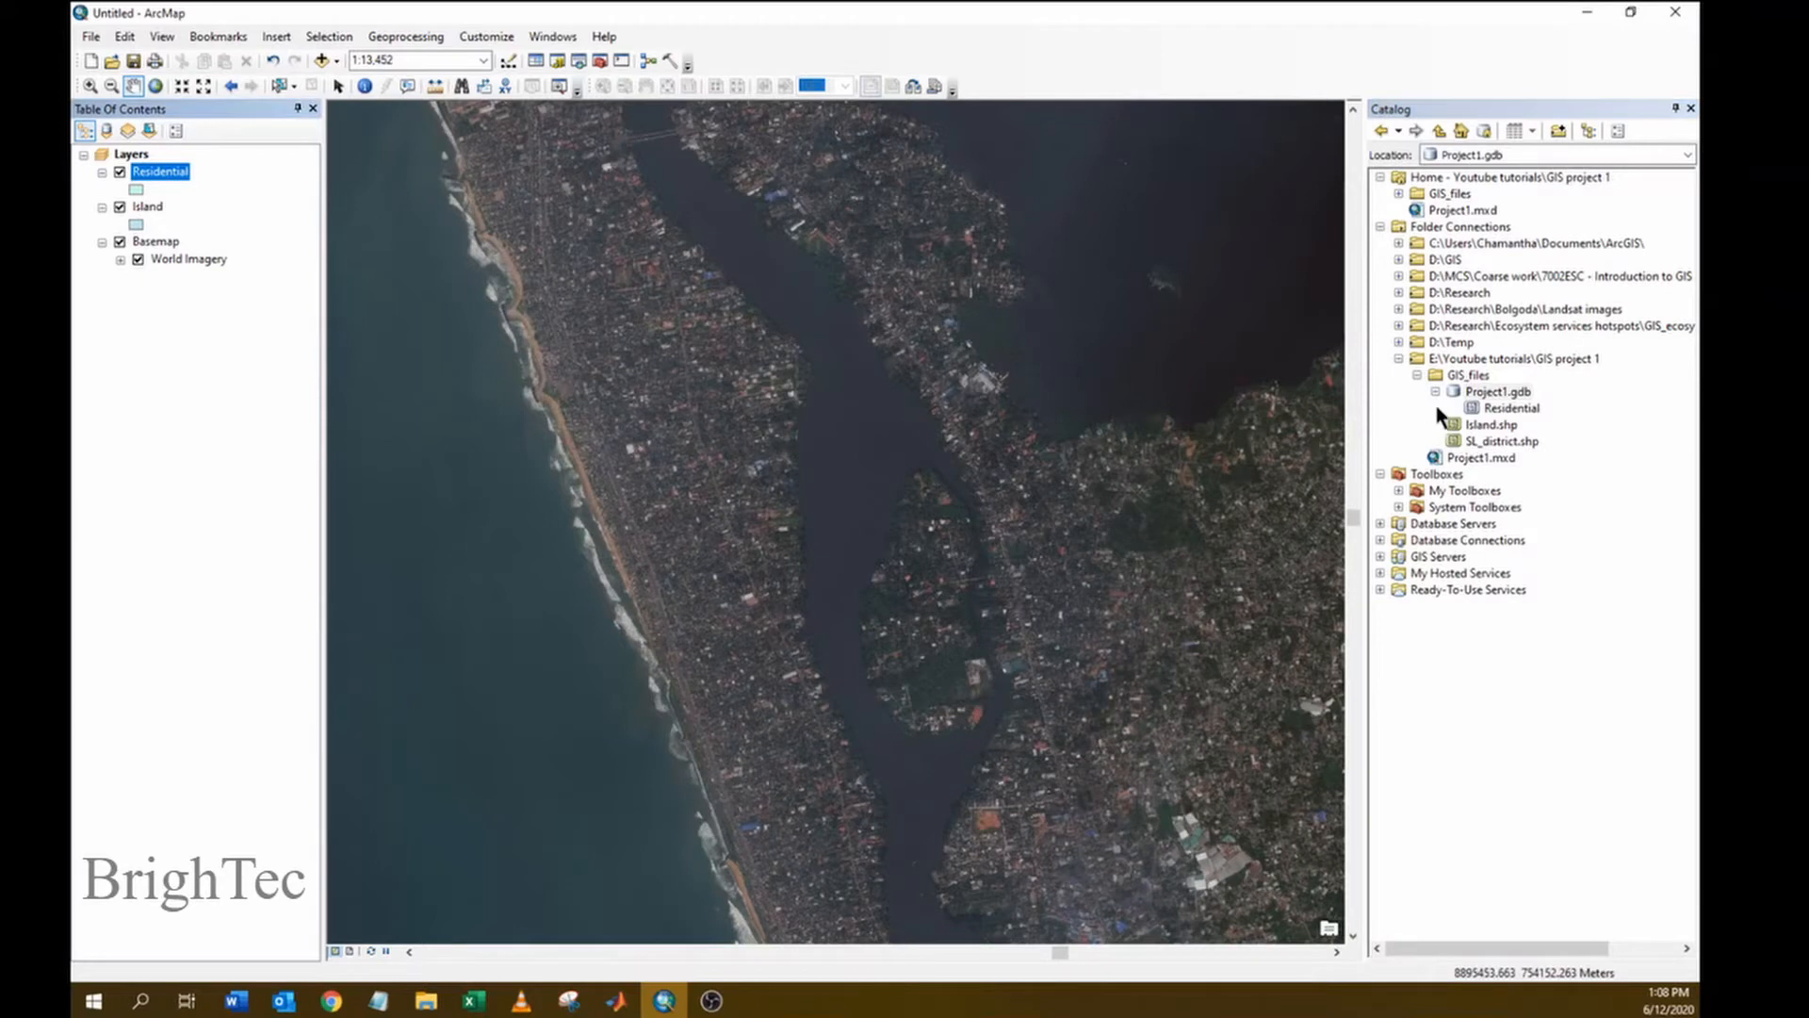
{"action": "left_click", "coordinate": [1500, 409]}
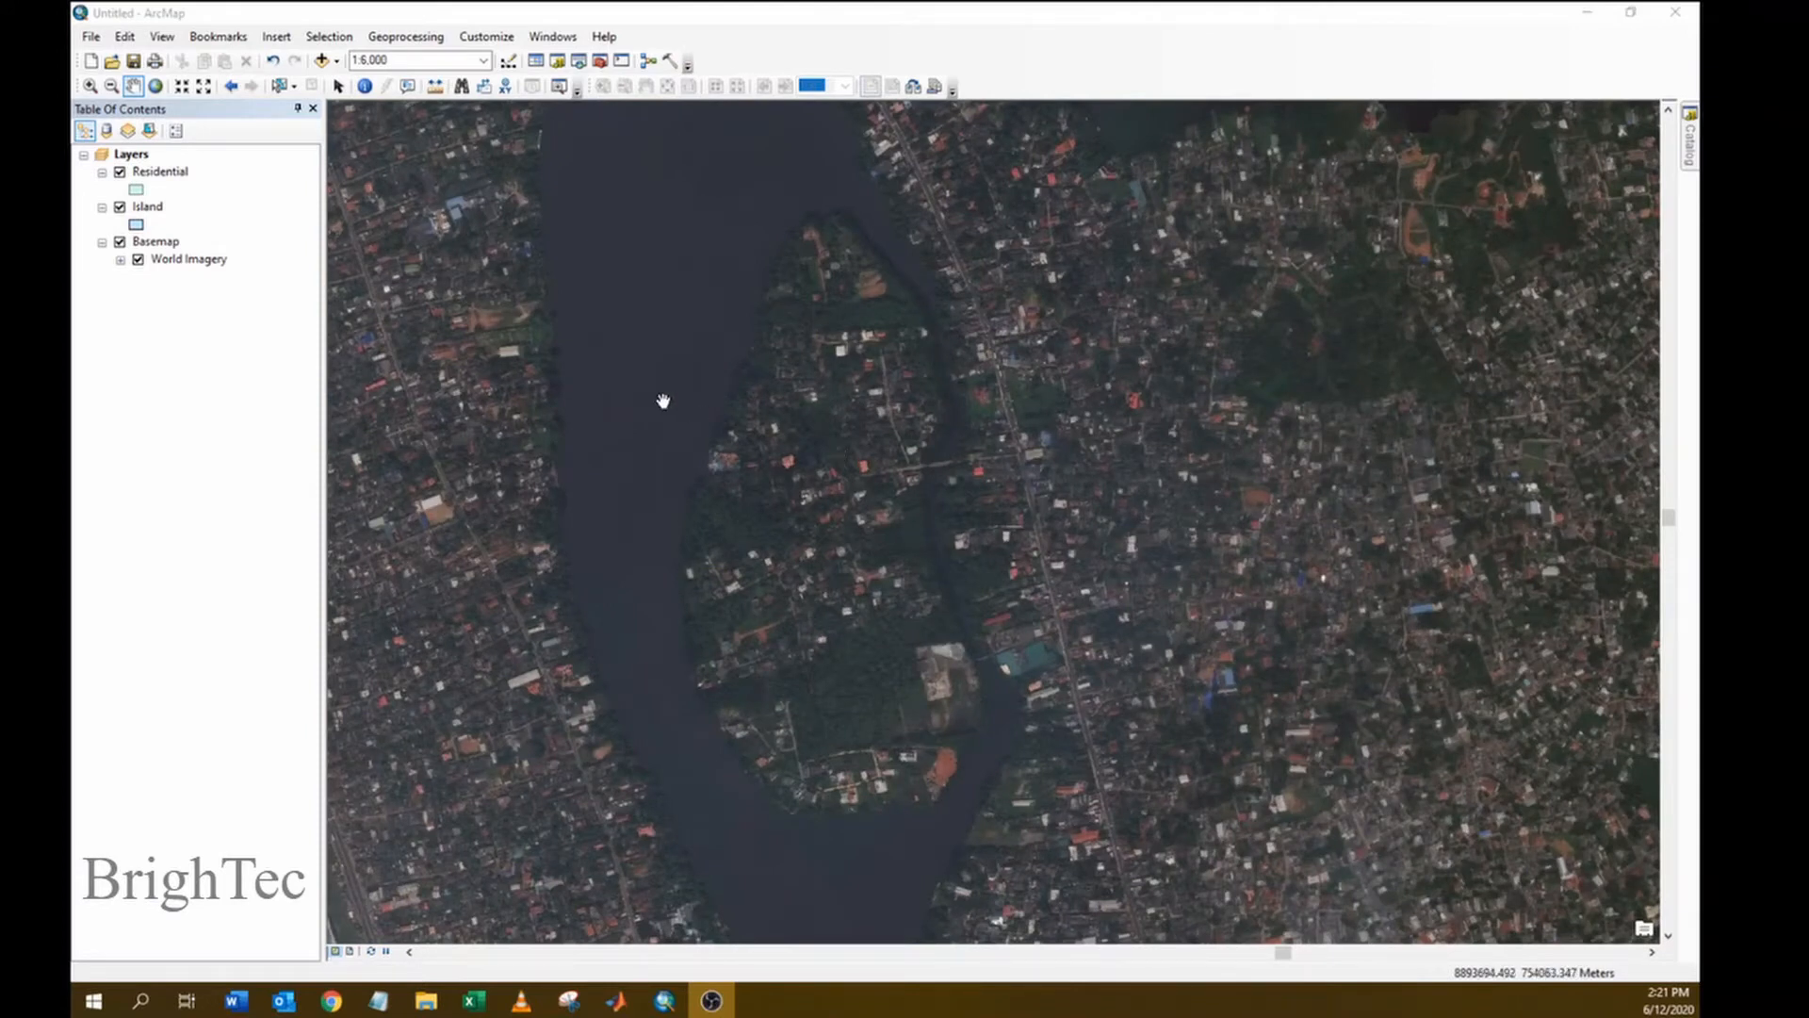
- Symbolize the Island layer with the Hollow style, a yellow outline color and an outline width of 2
{"action": "left_click", "coordinate": [136, 227]}
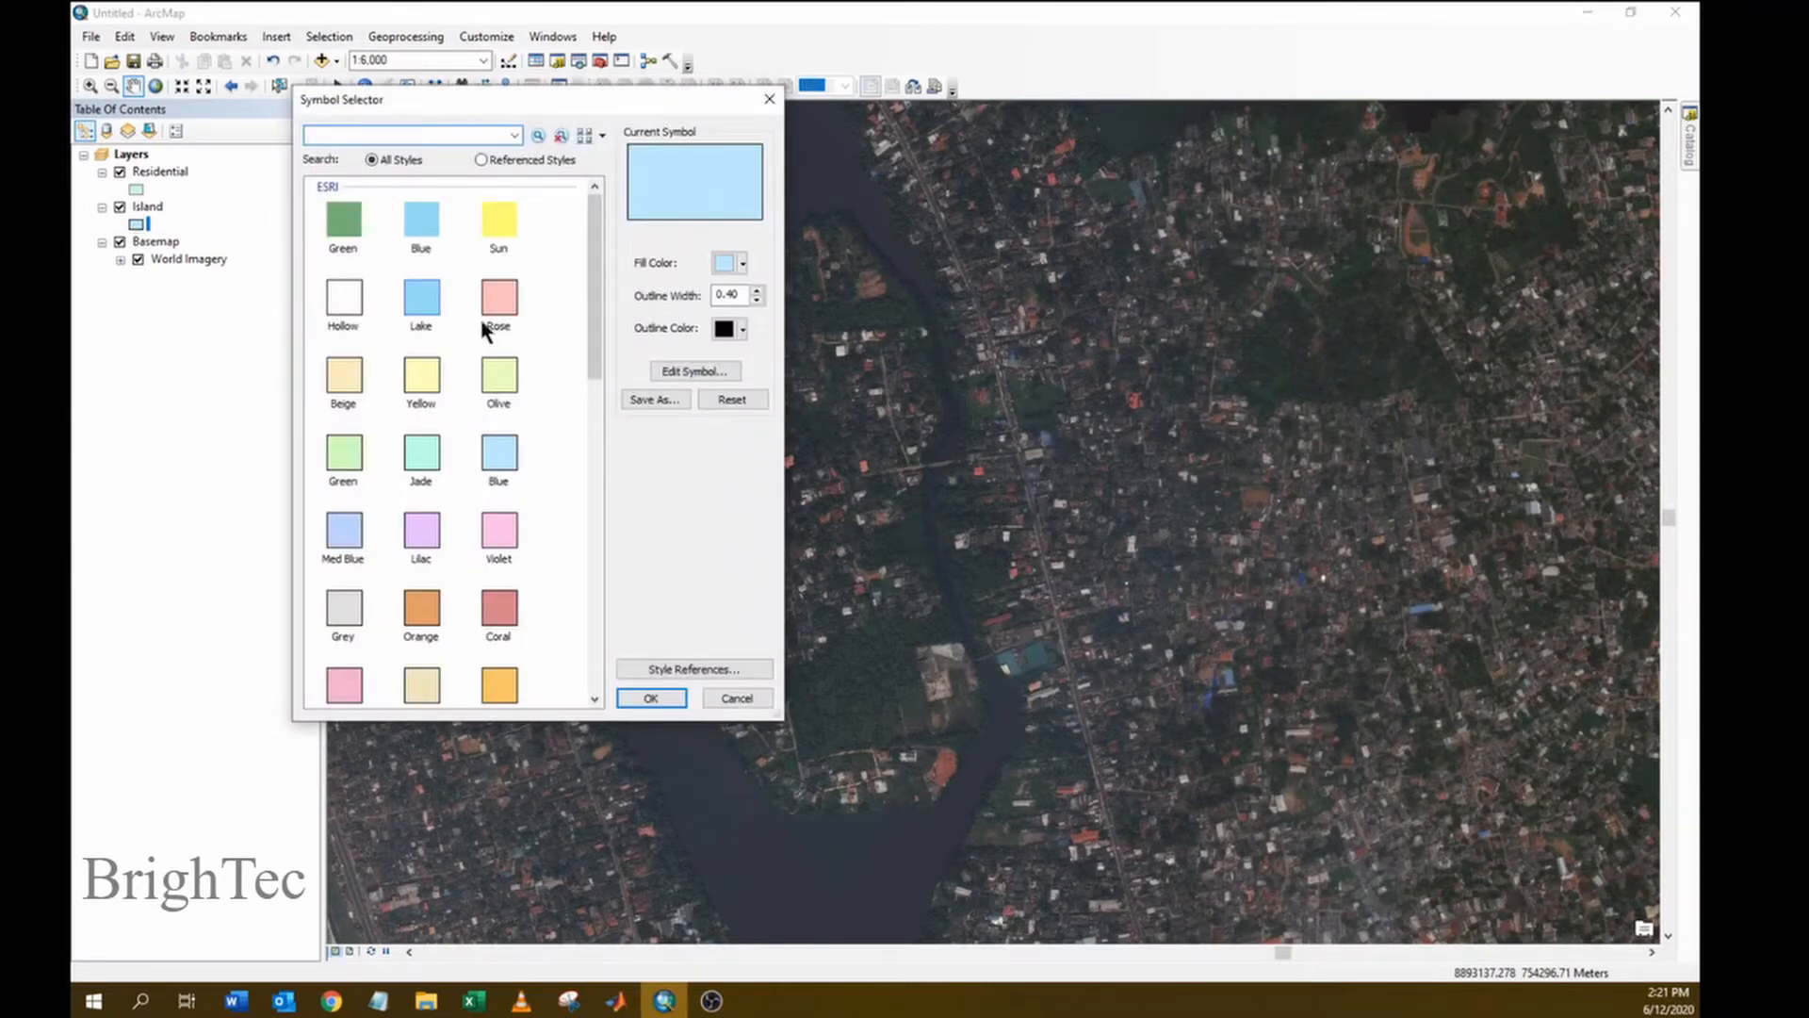
{"action": "left_click", "coordinate": [345, 296]}
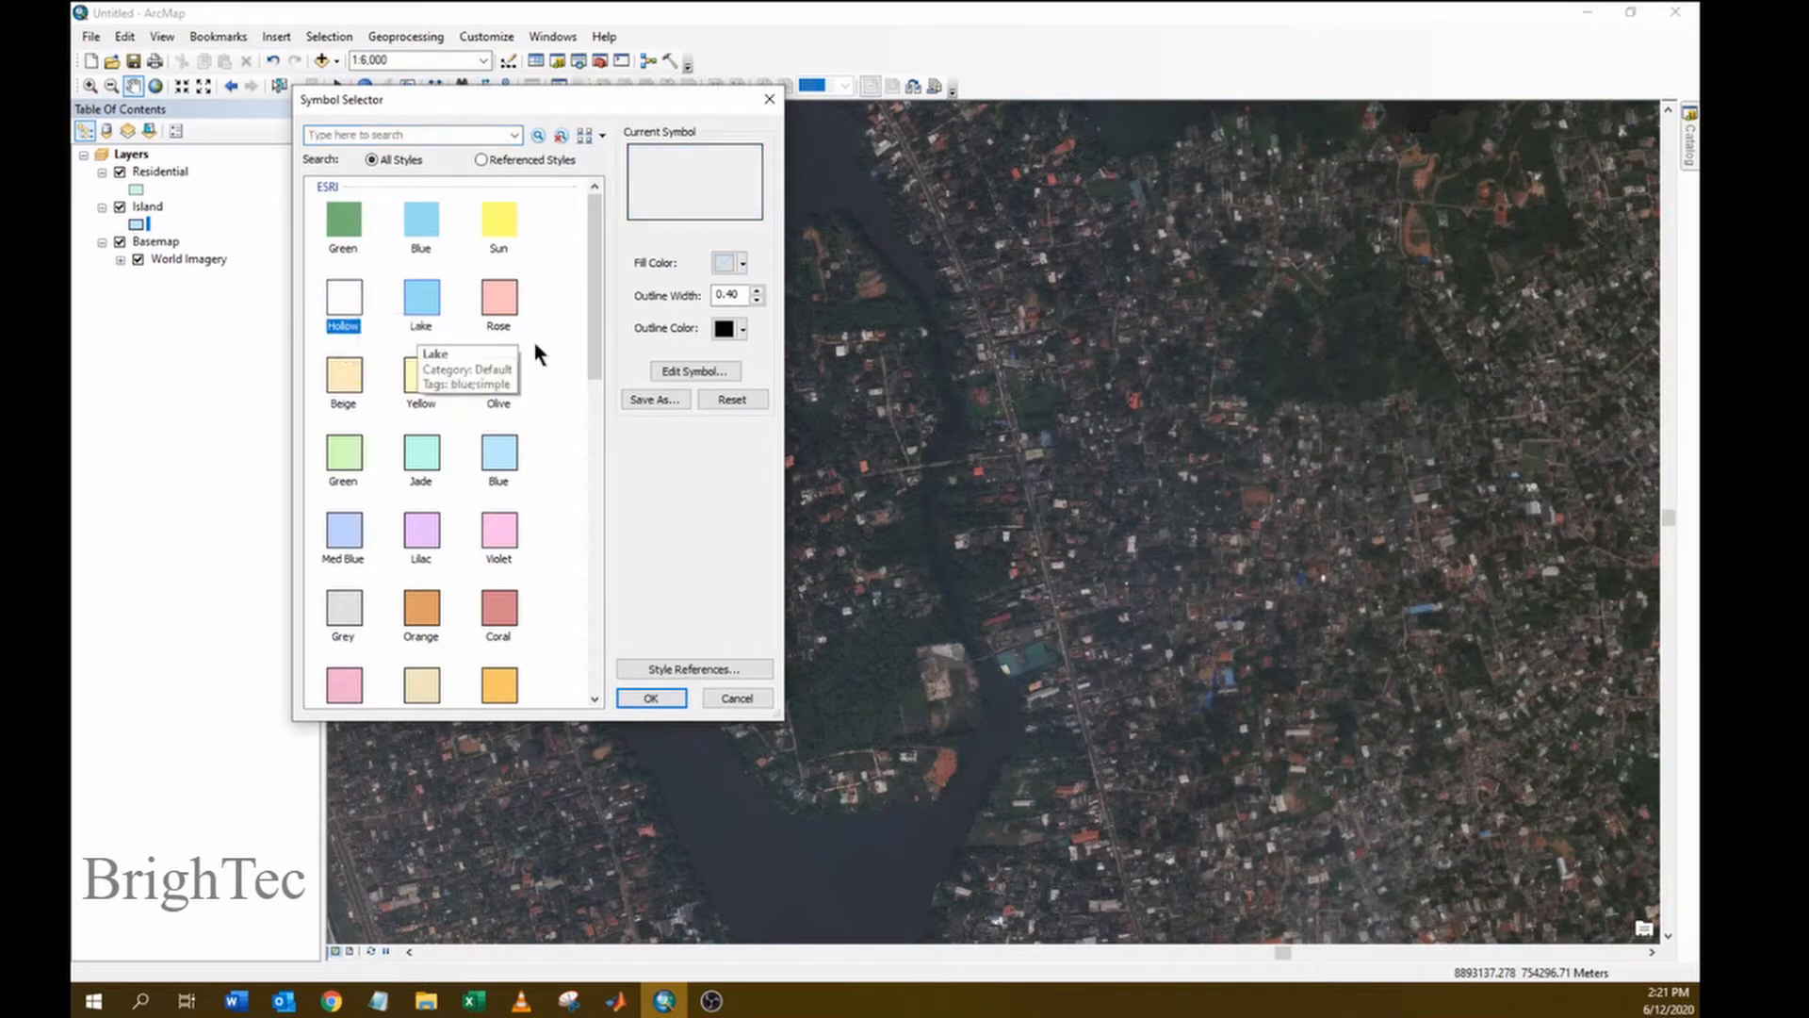
{"action": "left_click", "coordinate": [731, 330]}
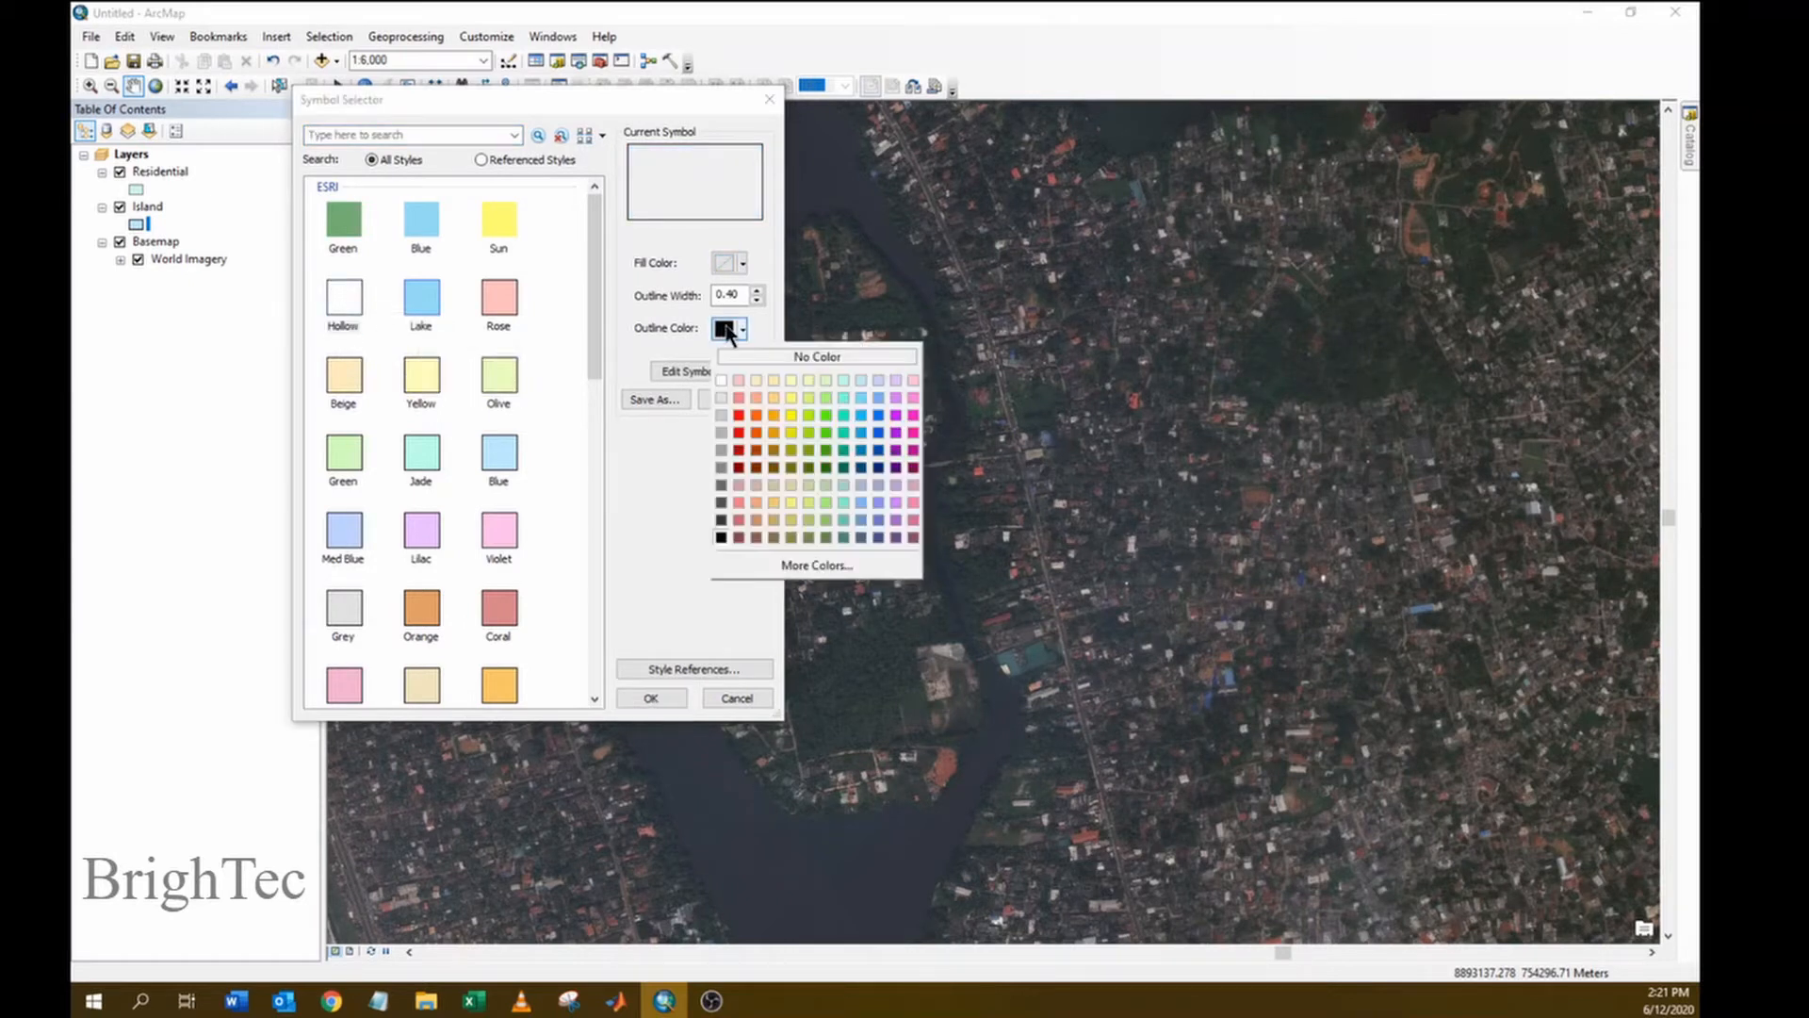
{"action": "left_click", "coordinate": [791, 414]}
{"action": "left_click", "coordinate": [757, 290]}
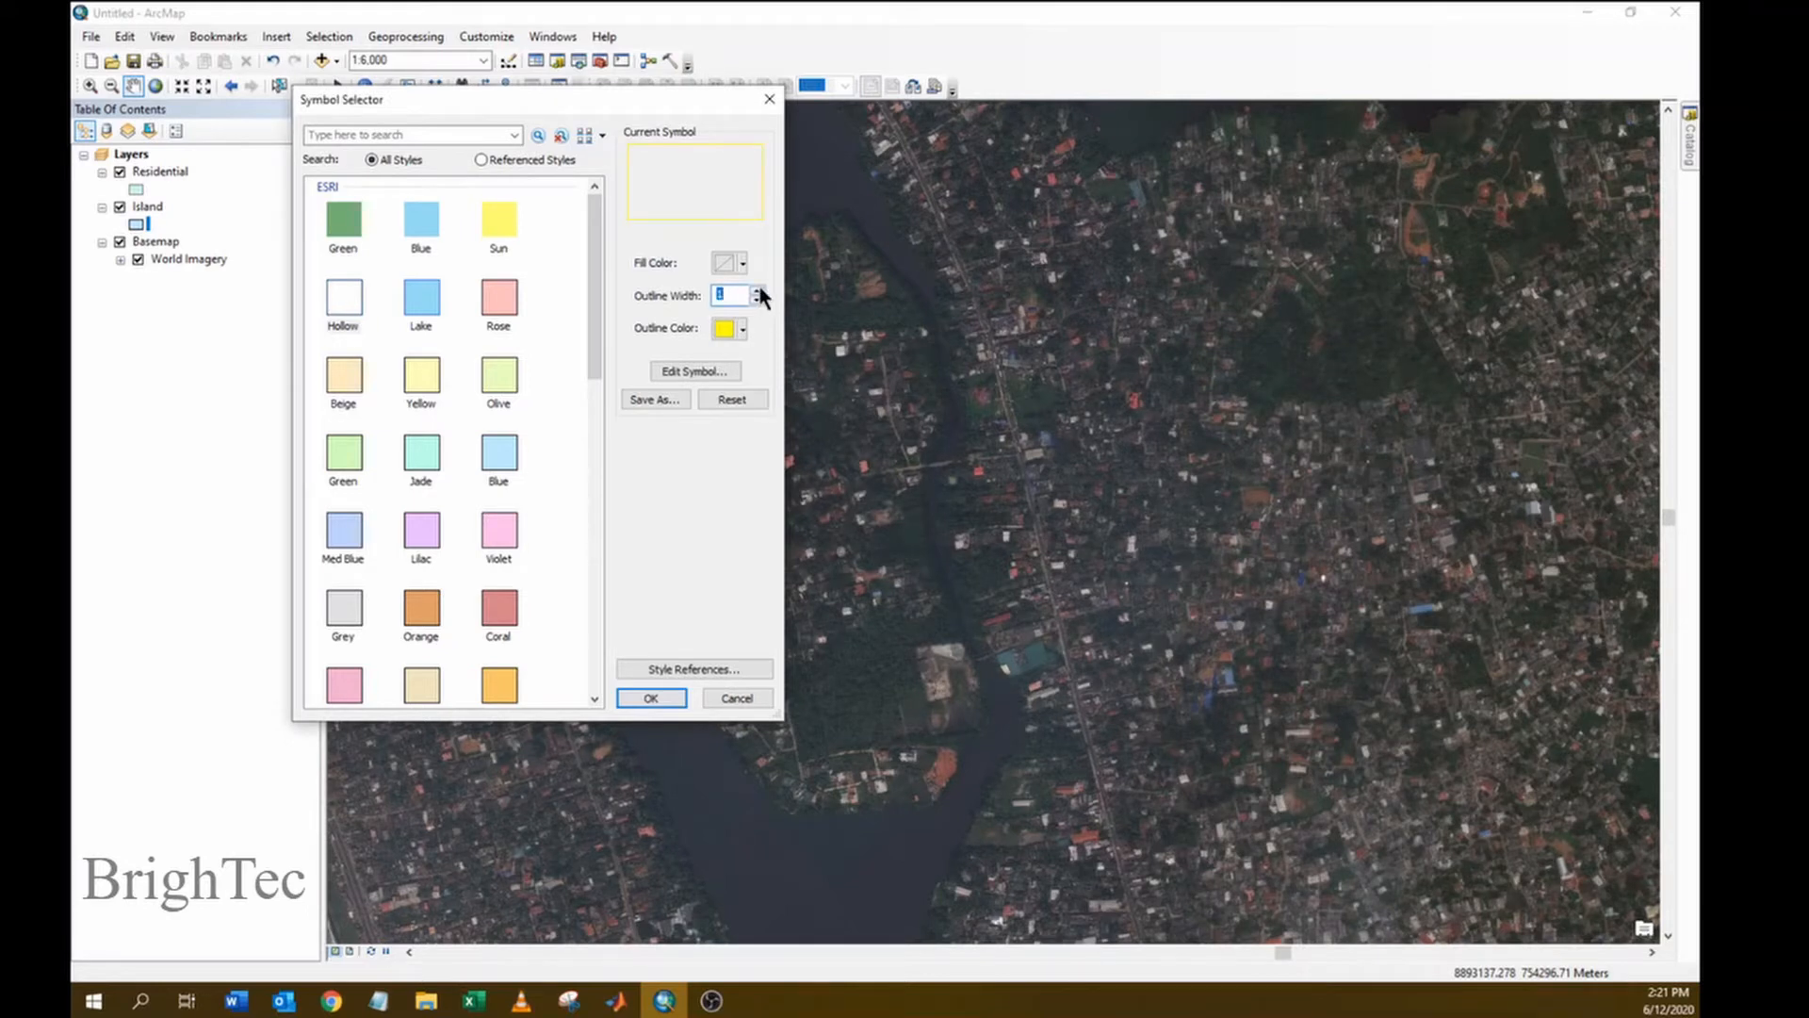
{"action": "left_click", "coordinate": [757, 291]}
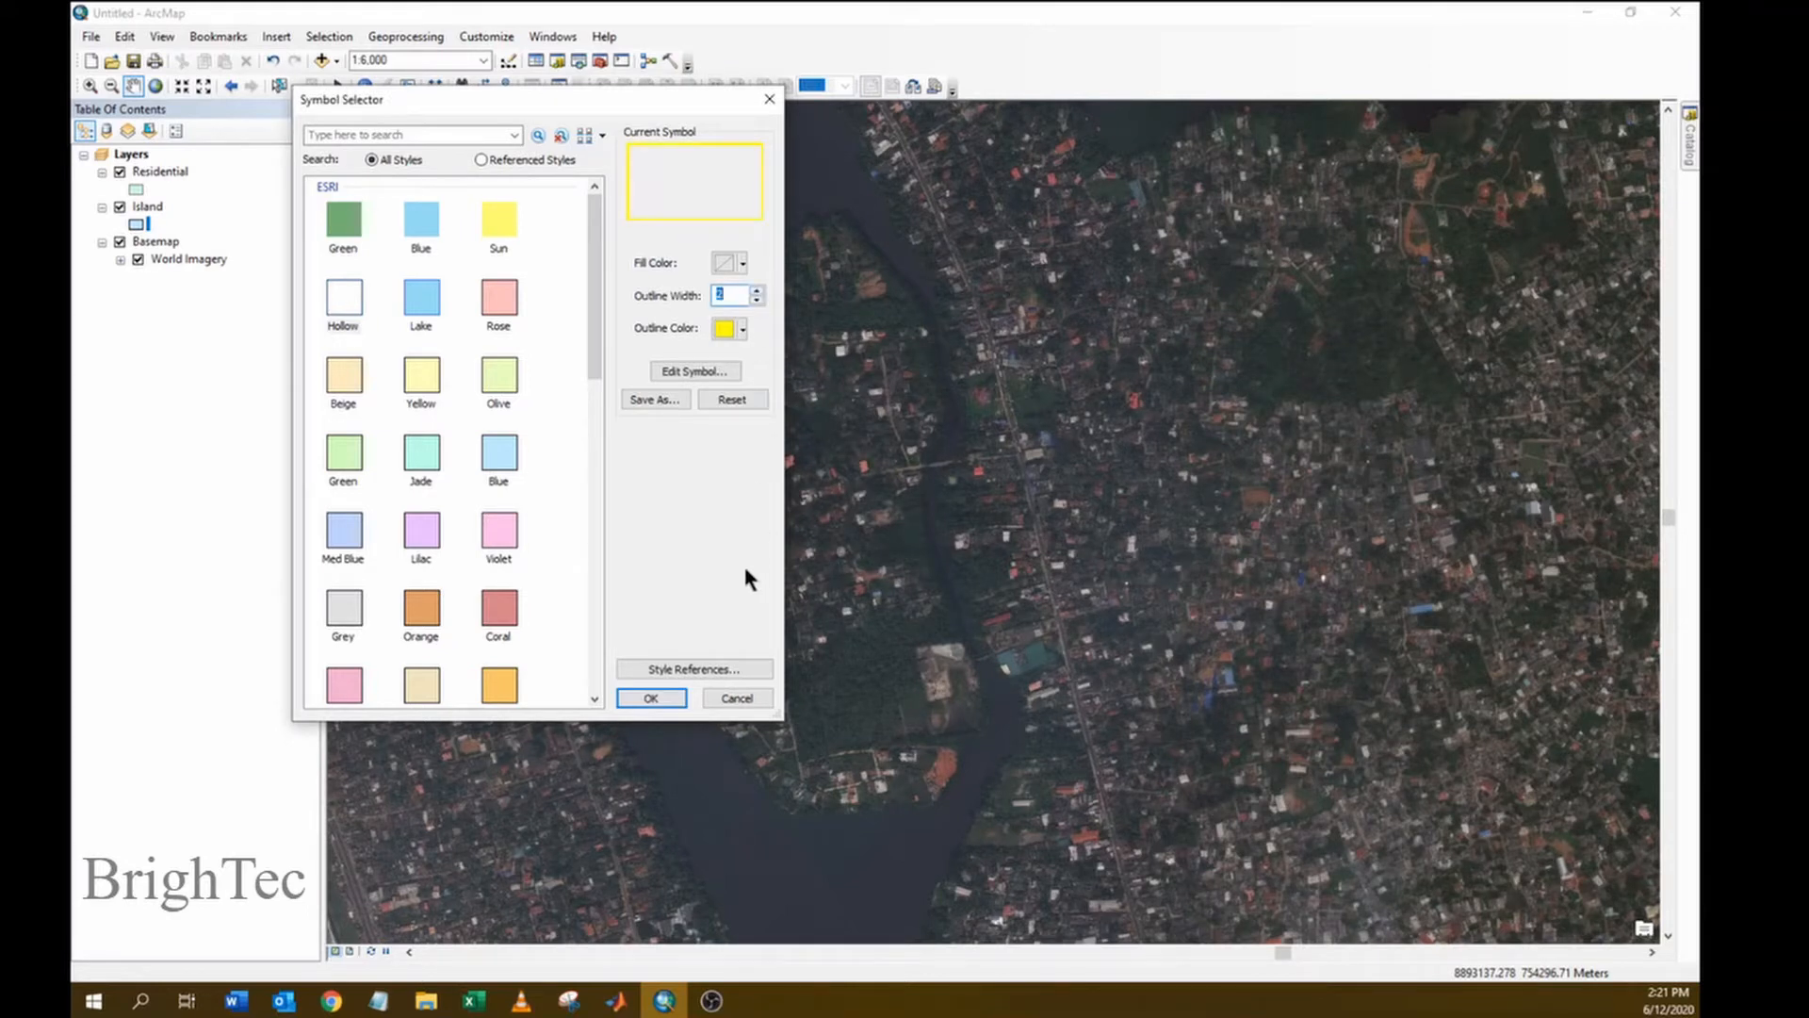
{"action": "left_click", "coordinate": [652, 698]}
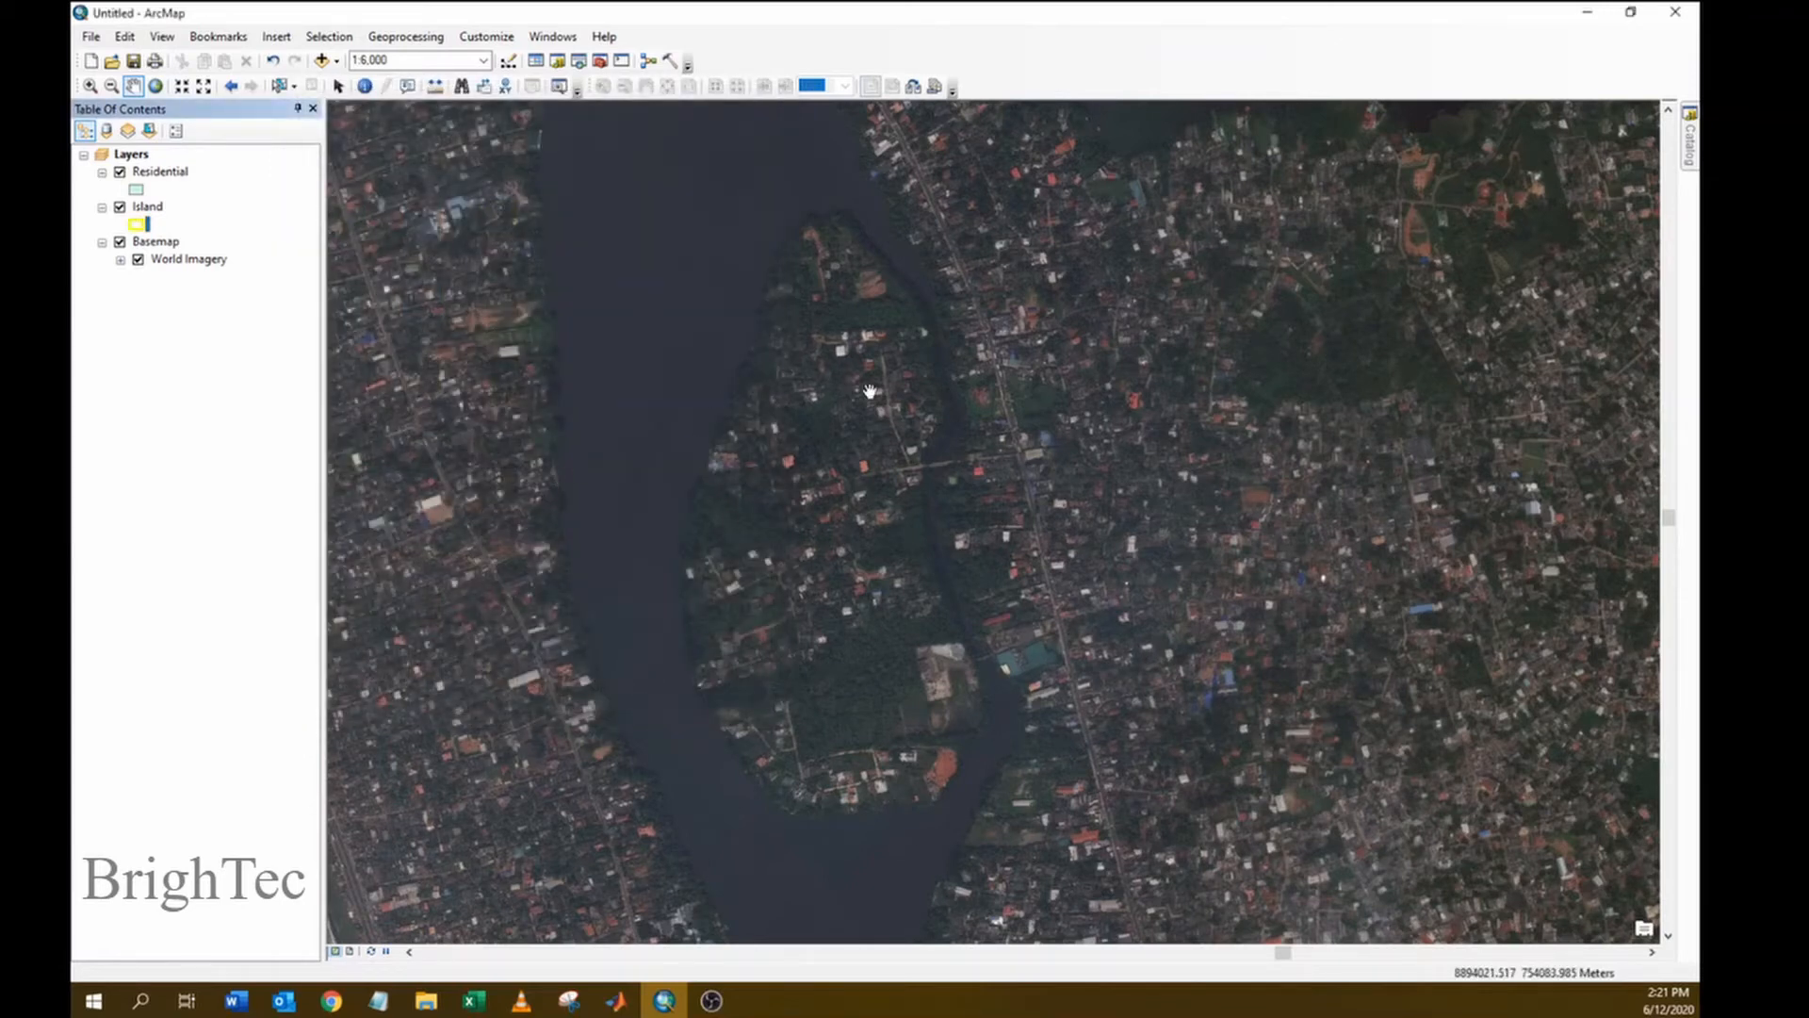
- Start editing the Island layer's features and show the Create Features window
{"action": "right_click", "coordinate": [152, 207]}
{"action": "mouse_move", "coordinate": [221, 451]}
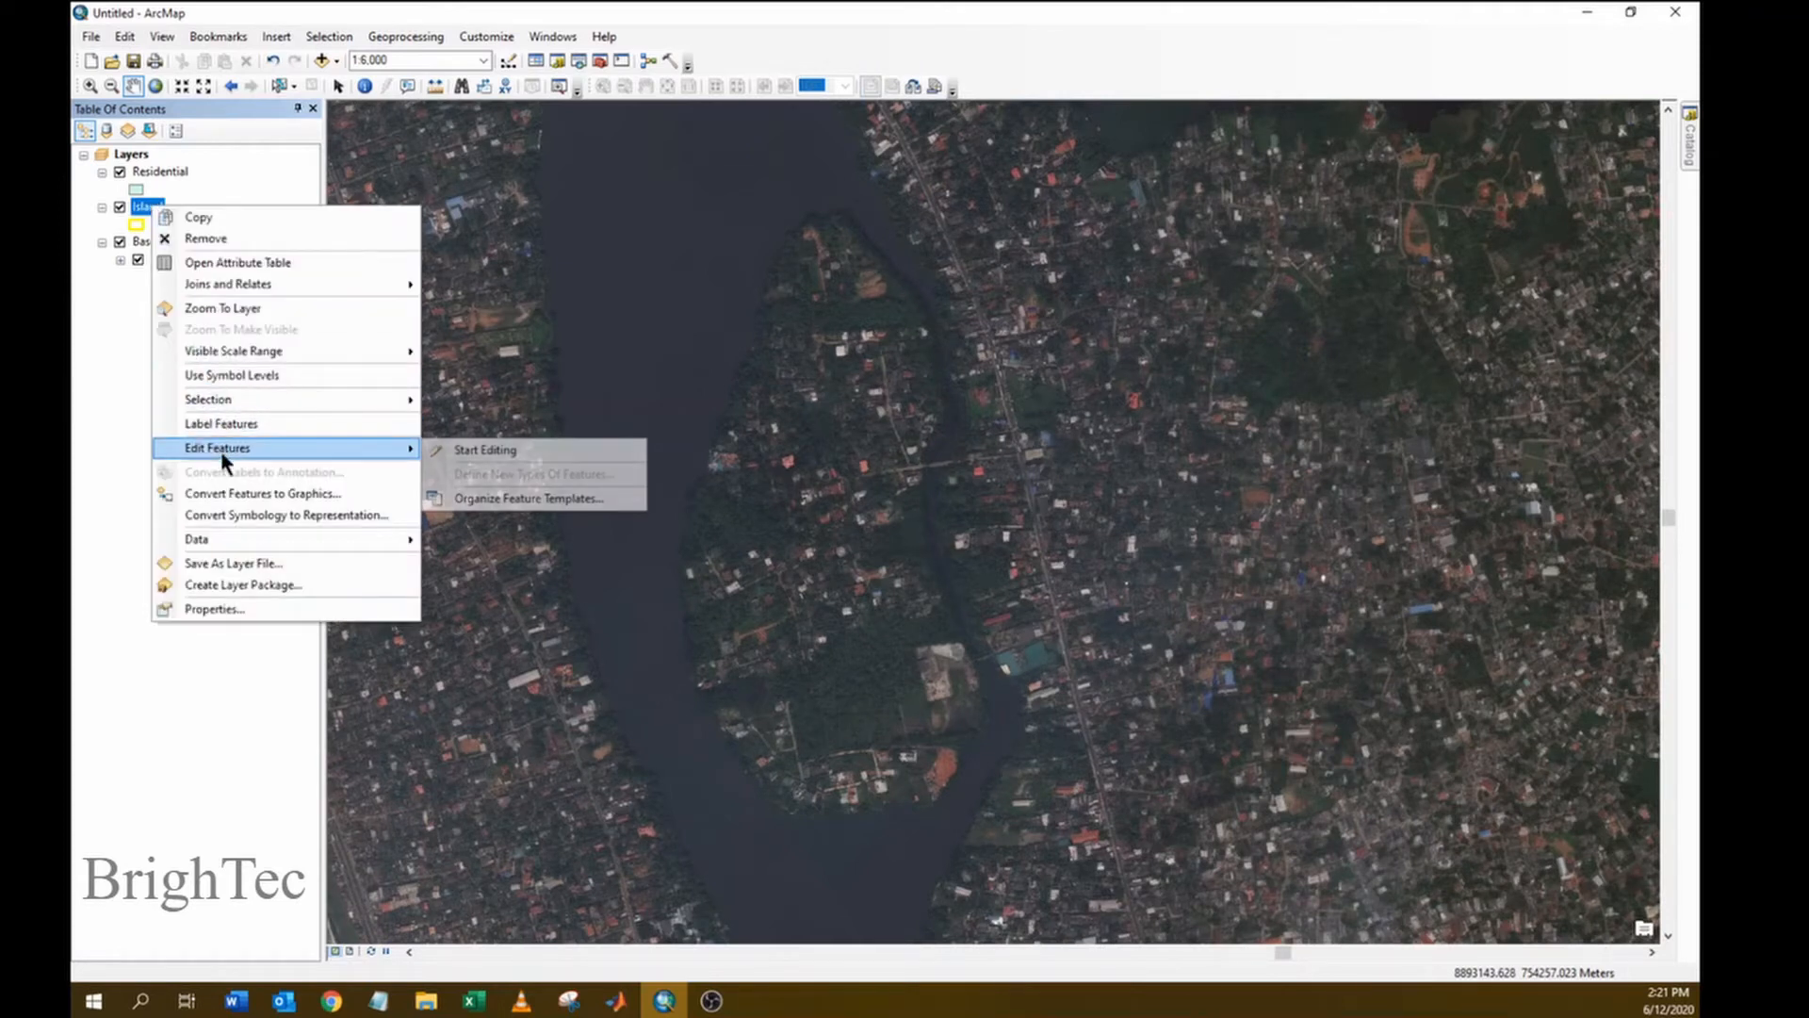
{"action": "left_click", "coordinate": [501, 450]}
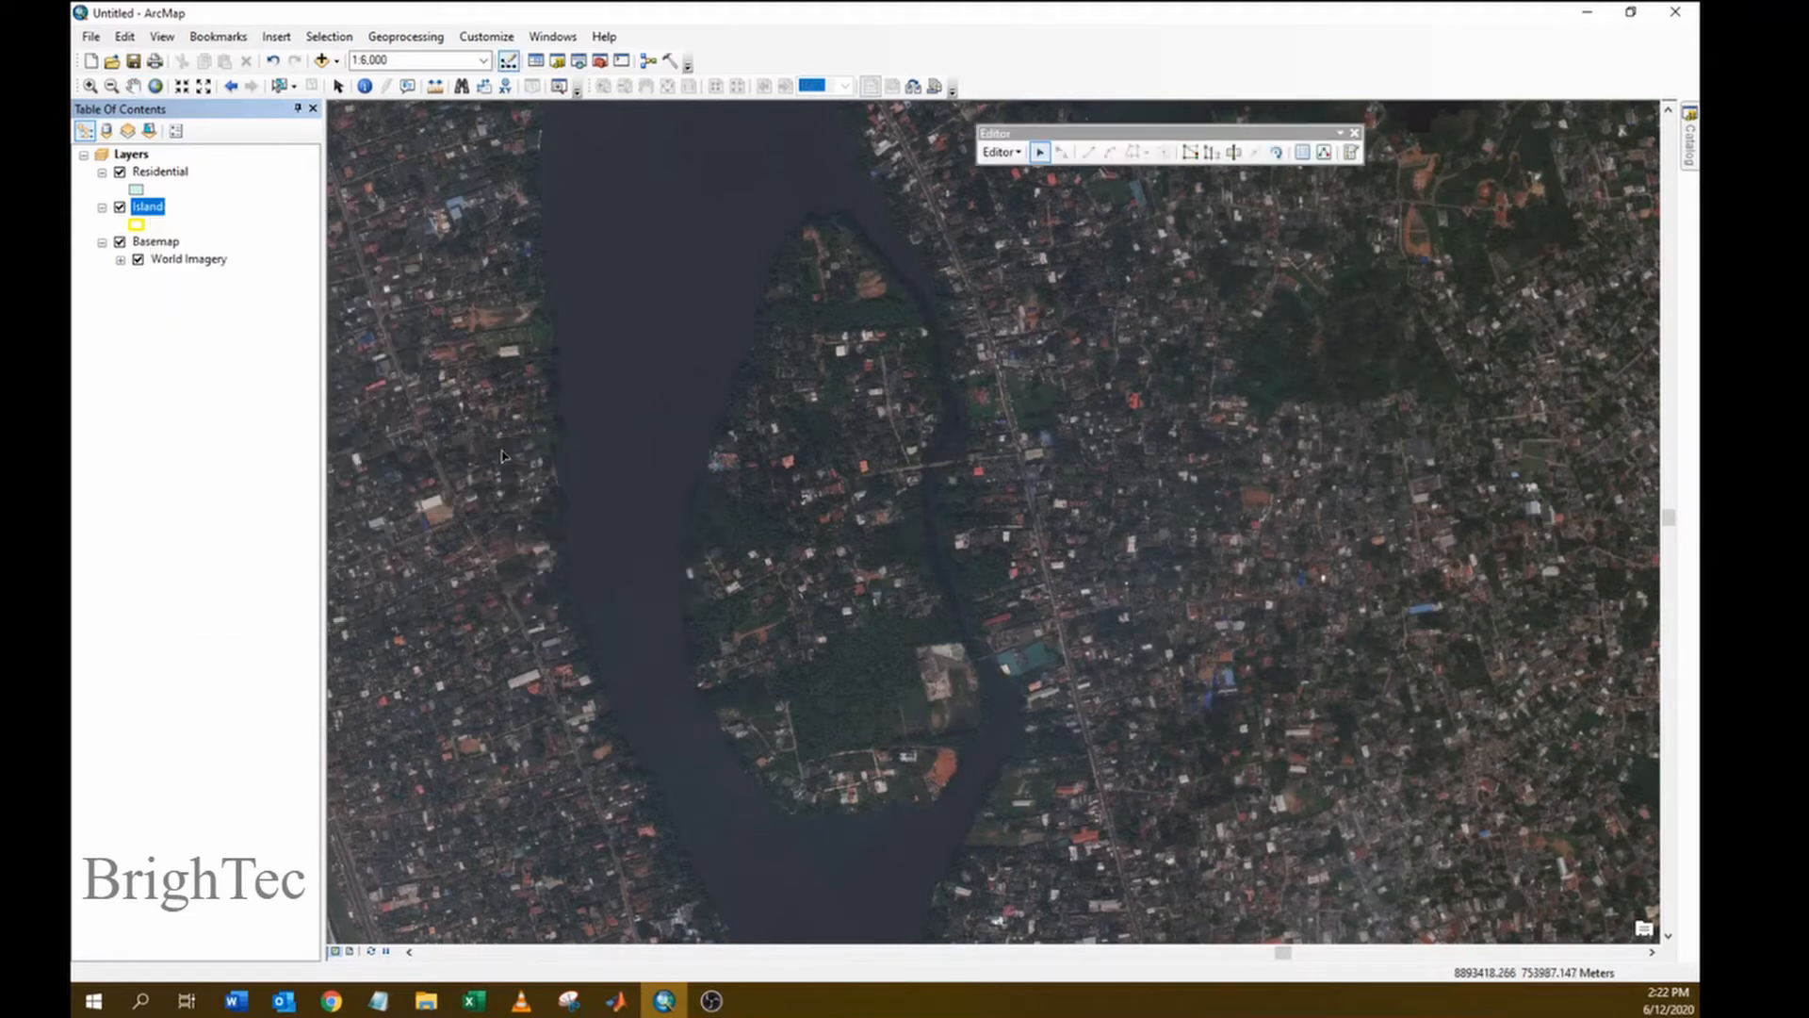
{"action": "left_click_drag", "start_coordinate": [1112, 138], "coordinate": [1063, 137]}
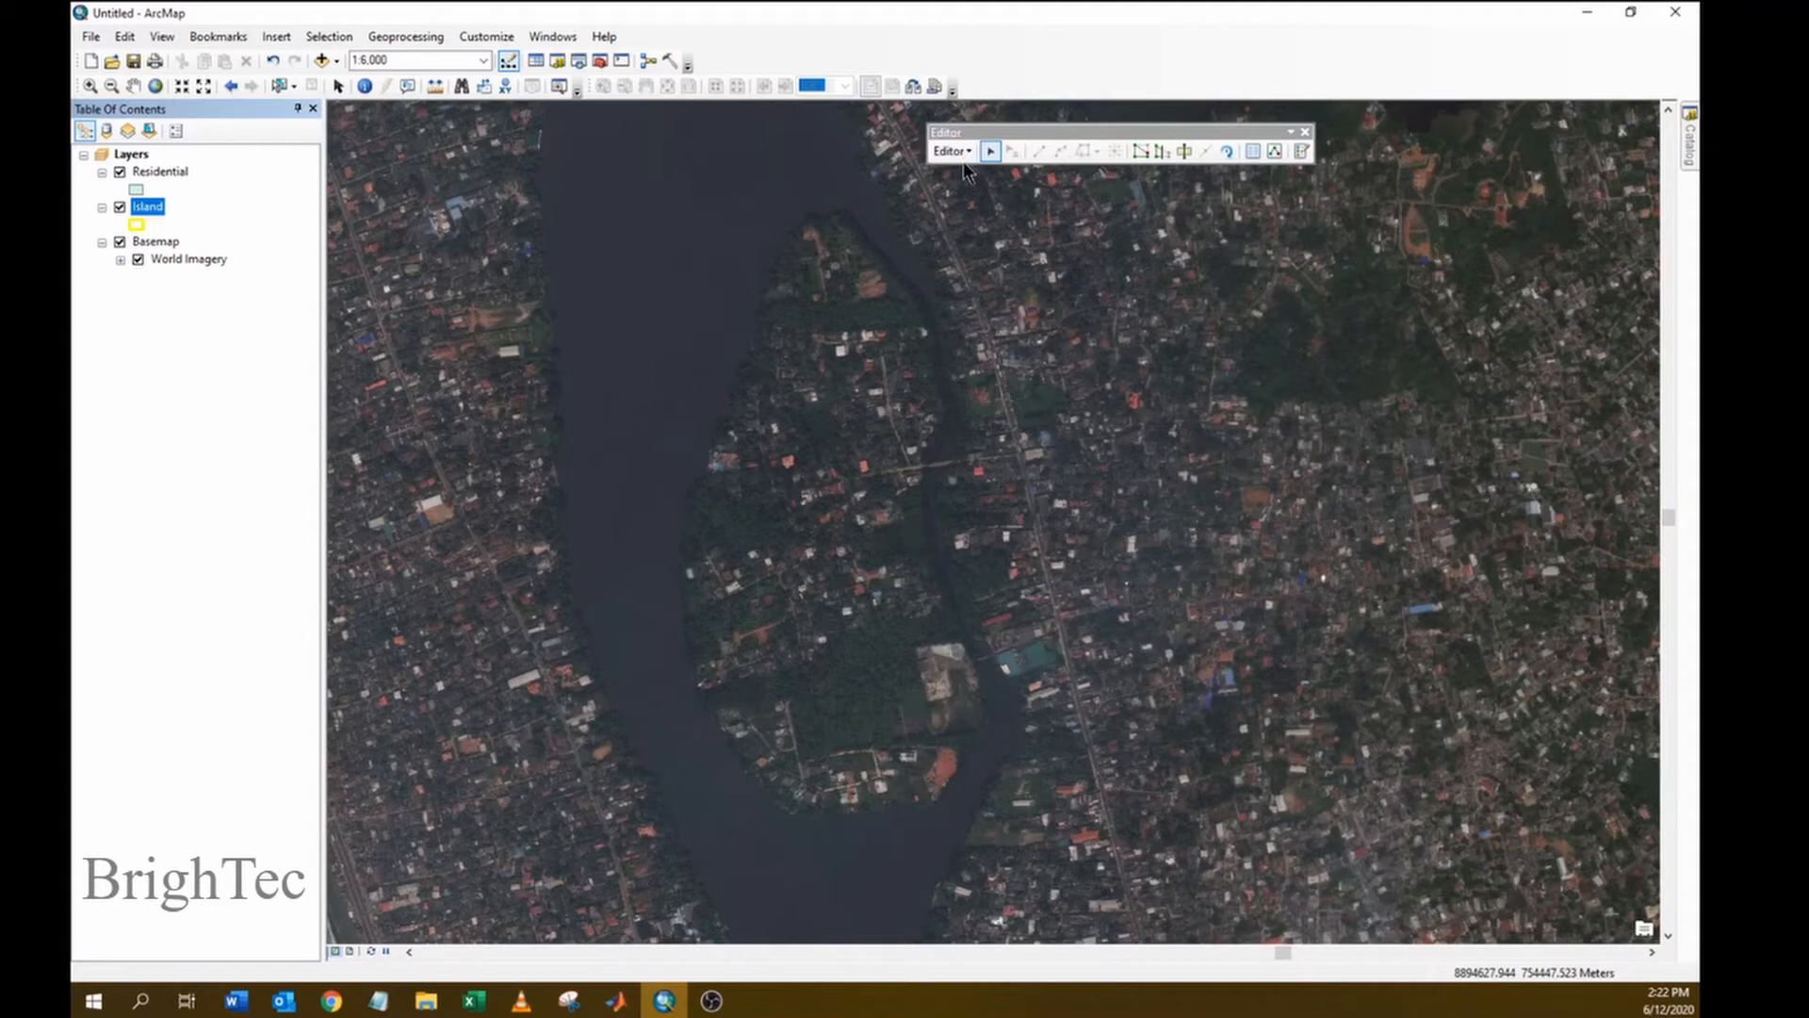
{"action": "left_click", "coordinate": [1302, 152]}
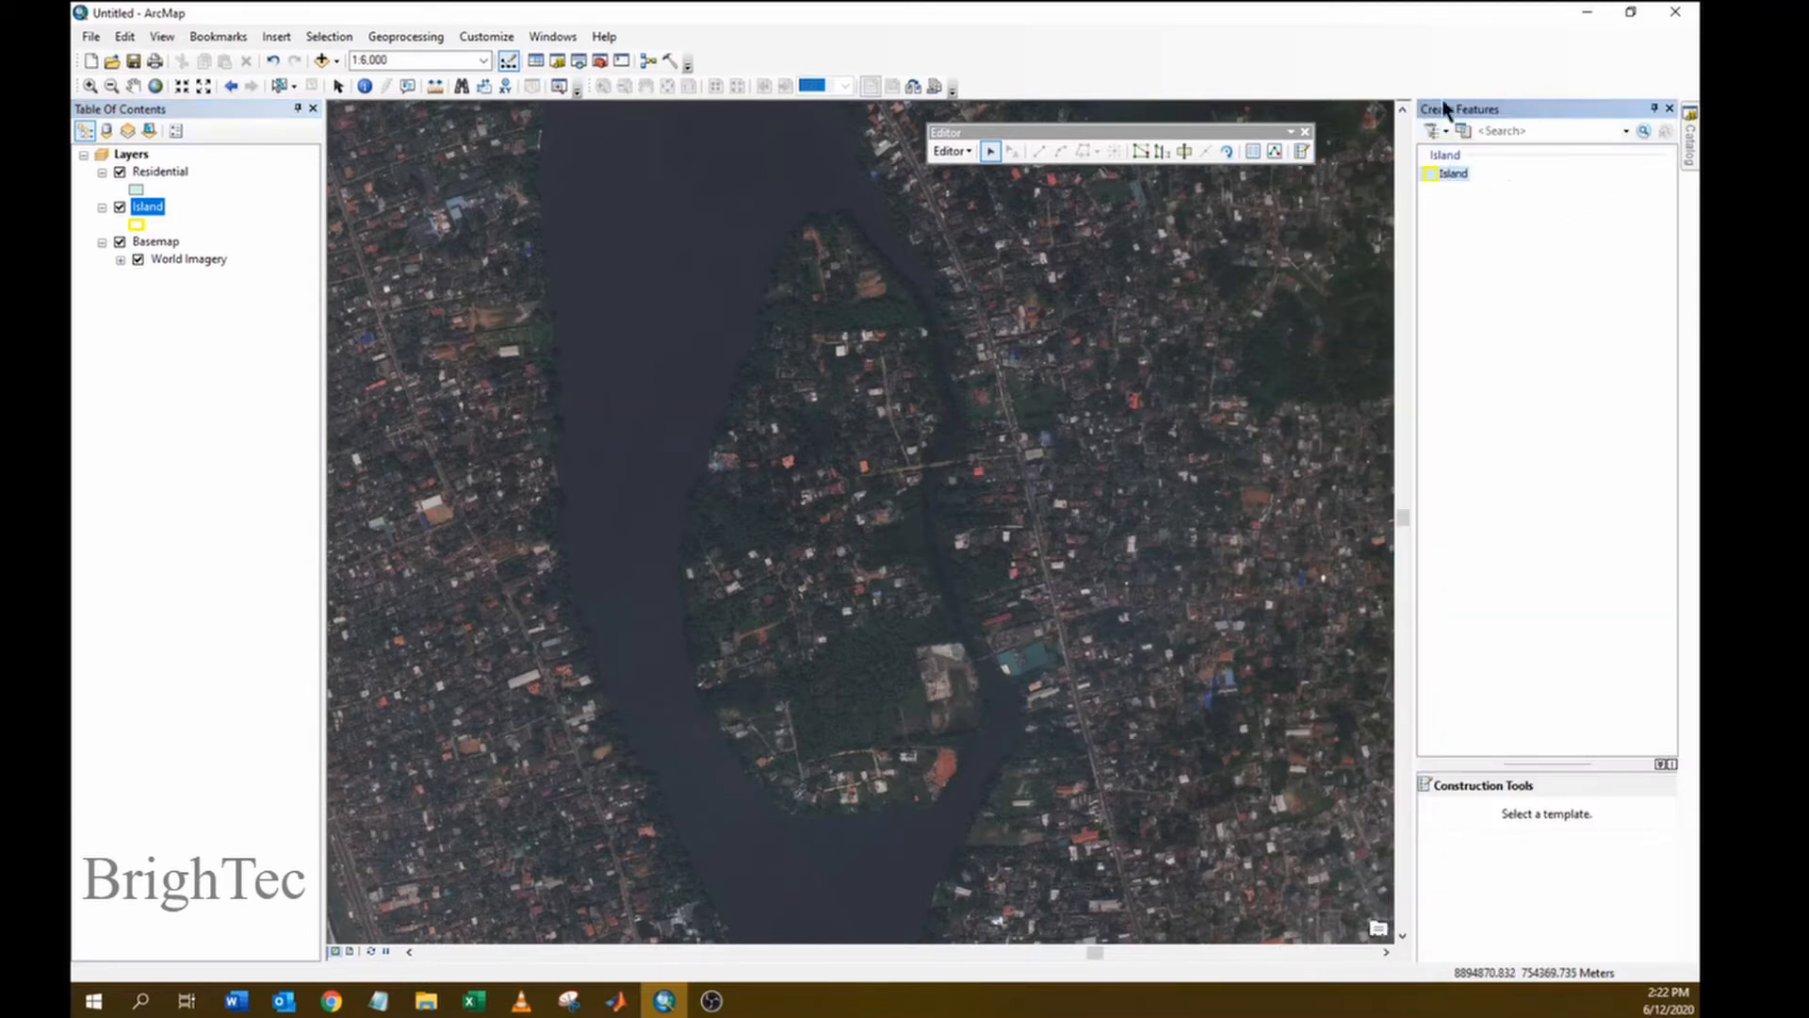
- Digitize the island's shoreline as one Island polygon, tracing counterclockwise from the eastern bank around the northern and southern ends, and finish the sketch
{"action": "left_click", "coordinate": [1455, 173]}
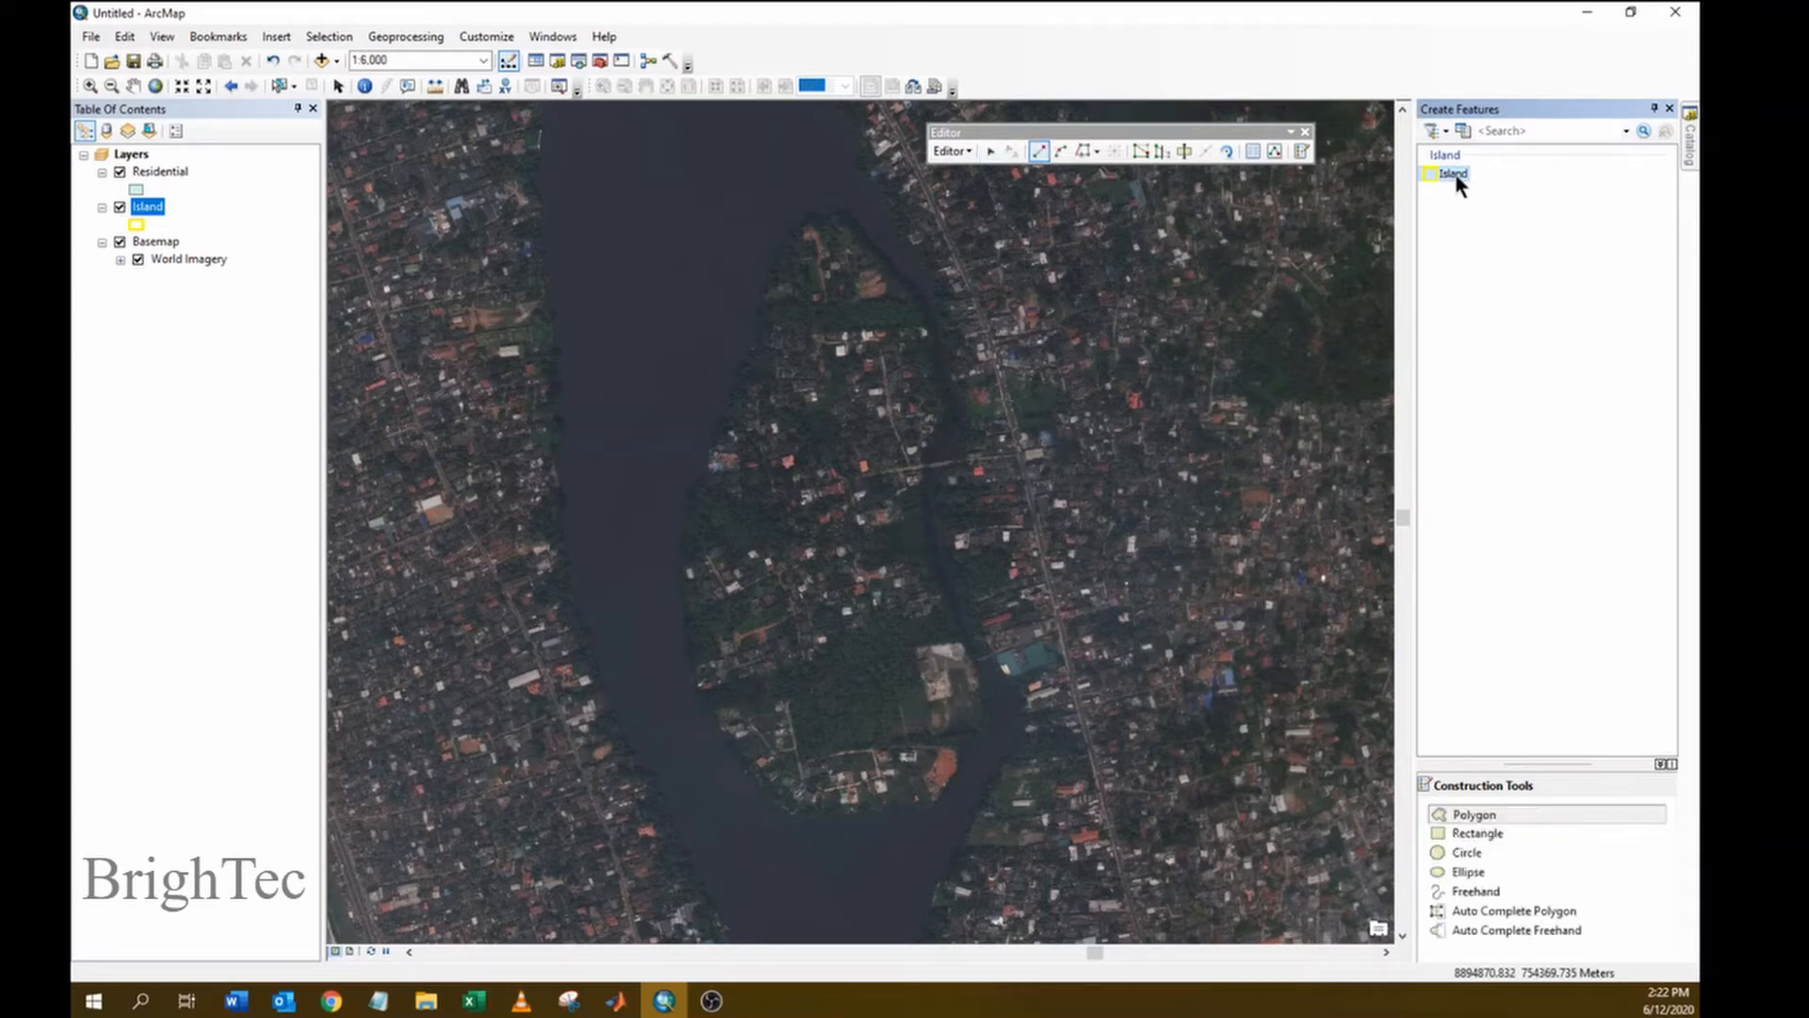
{"action": "left_click", "coordinate": [1470, 822]}
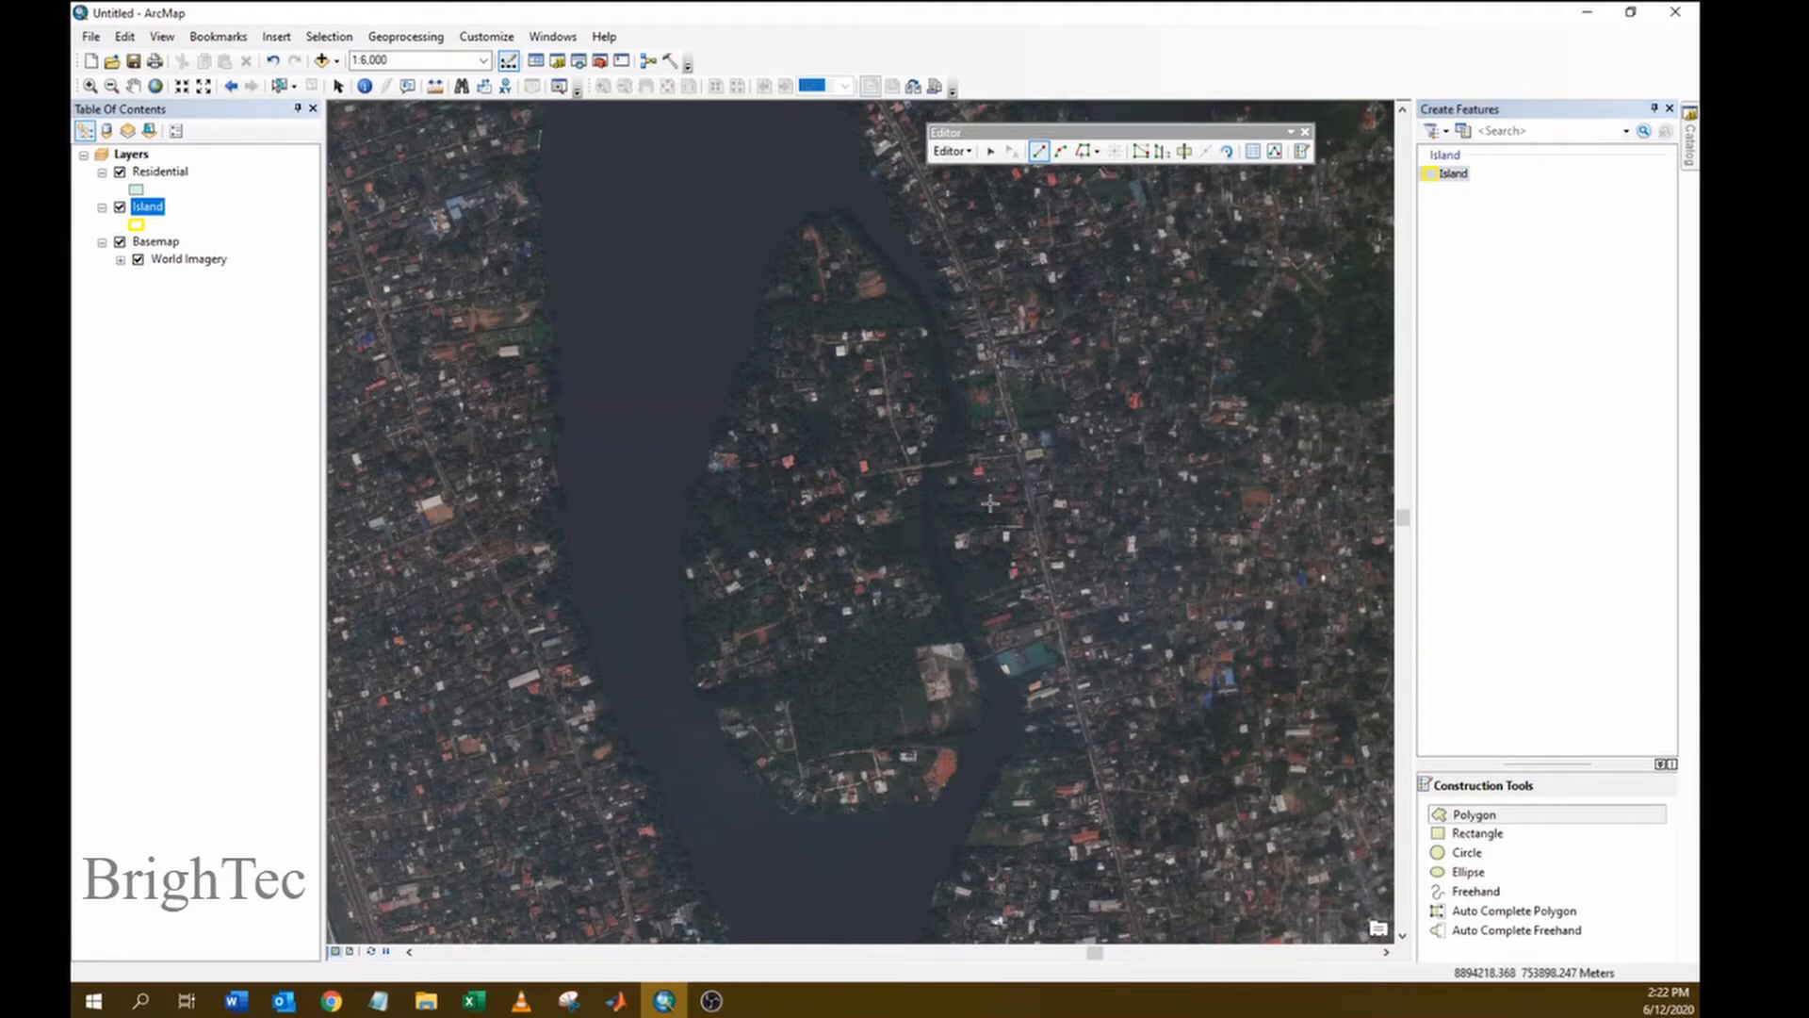
{"action": "scroll", "coordinate": [989, 503], "scroll_direction": "up", "scroll_amount": 1}
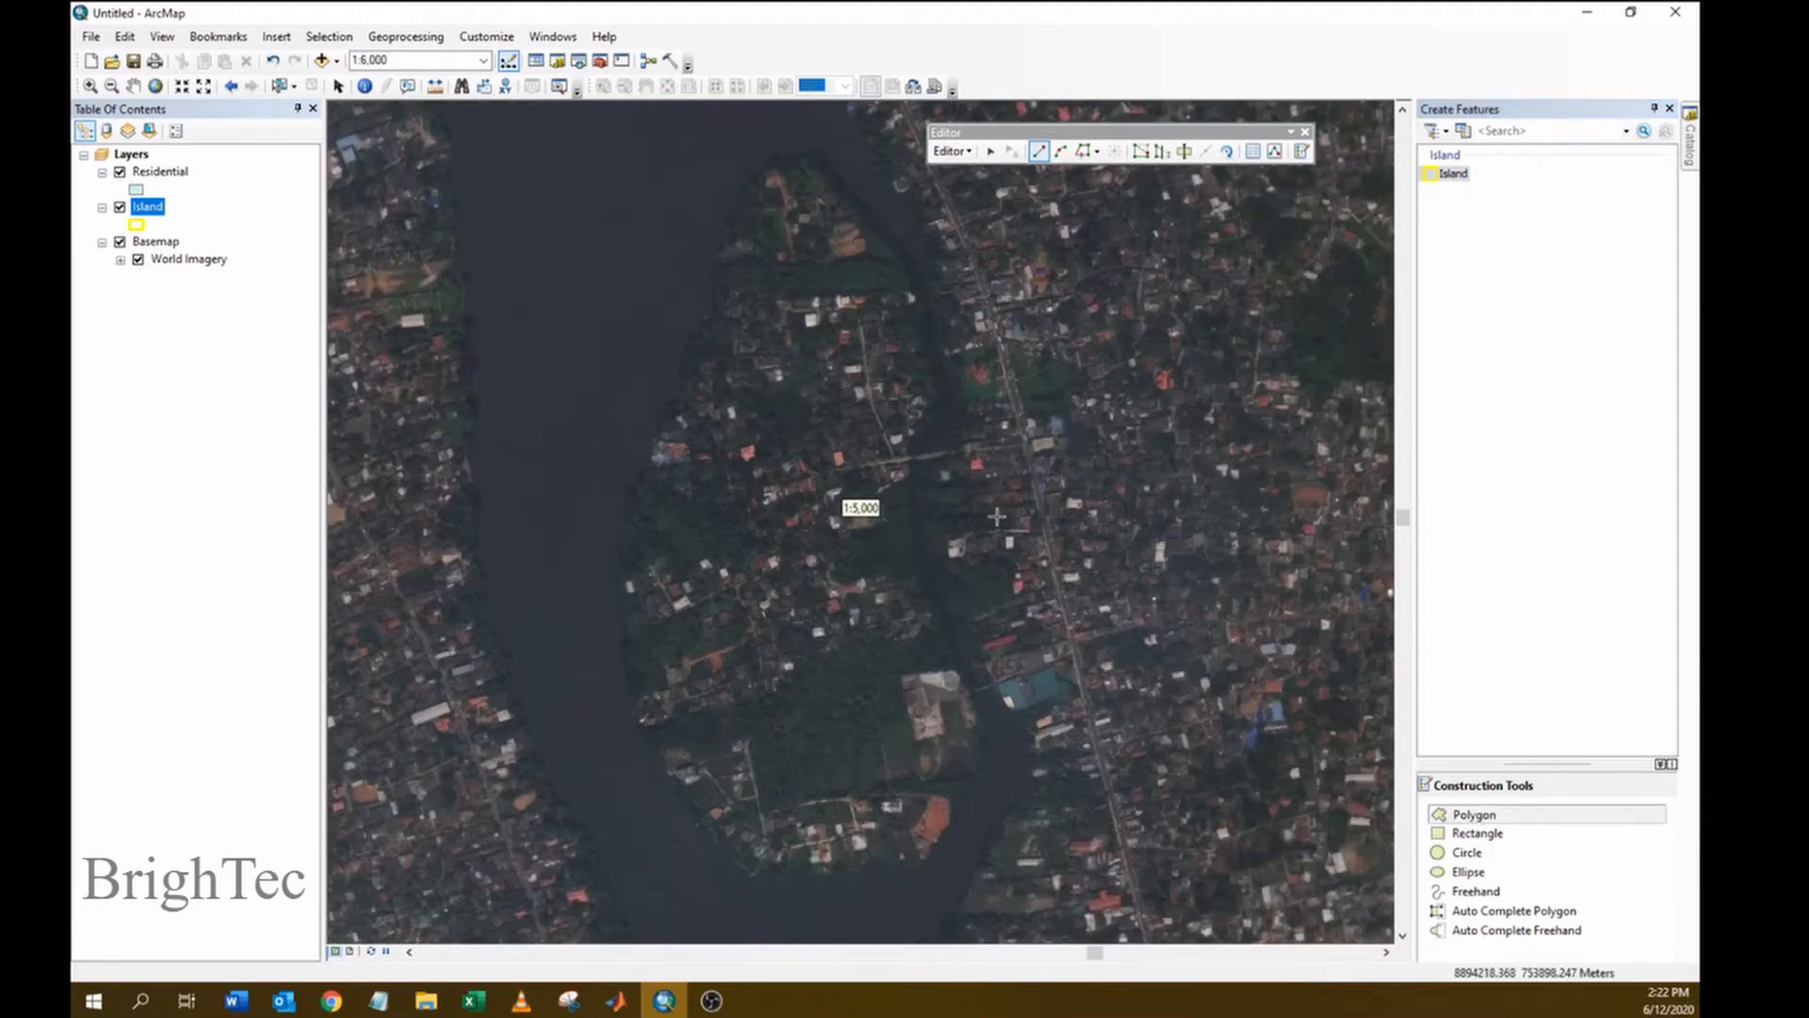
{"action": "left_click", "coordinate": [915, 540]}
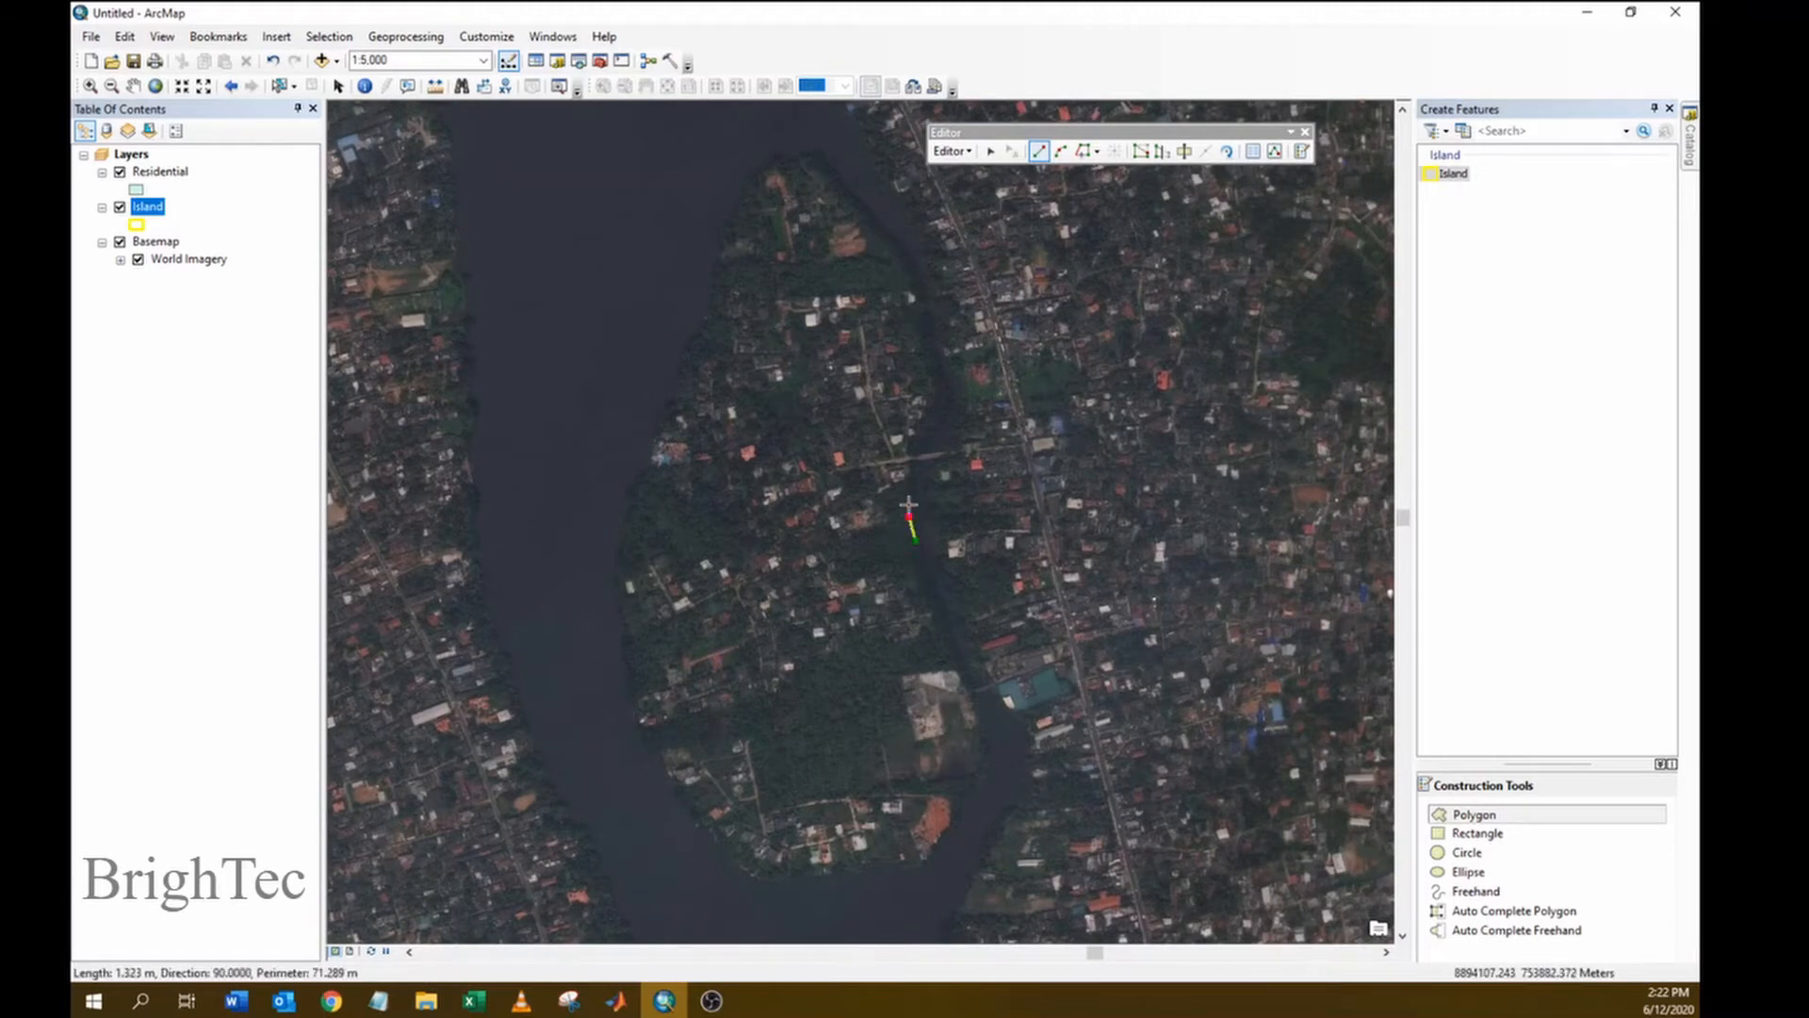
{"action": "left_click", "coordinate": [909, 468]}
{"action": "left_click", "coordinate": [923, 445]}
{"action": "left_click", "coordinate": [935, 425]}
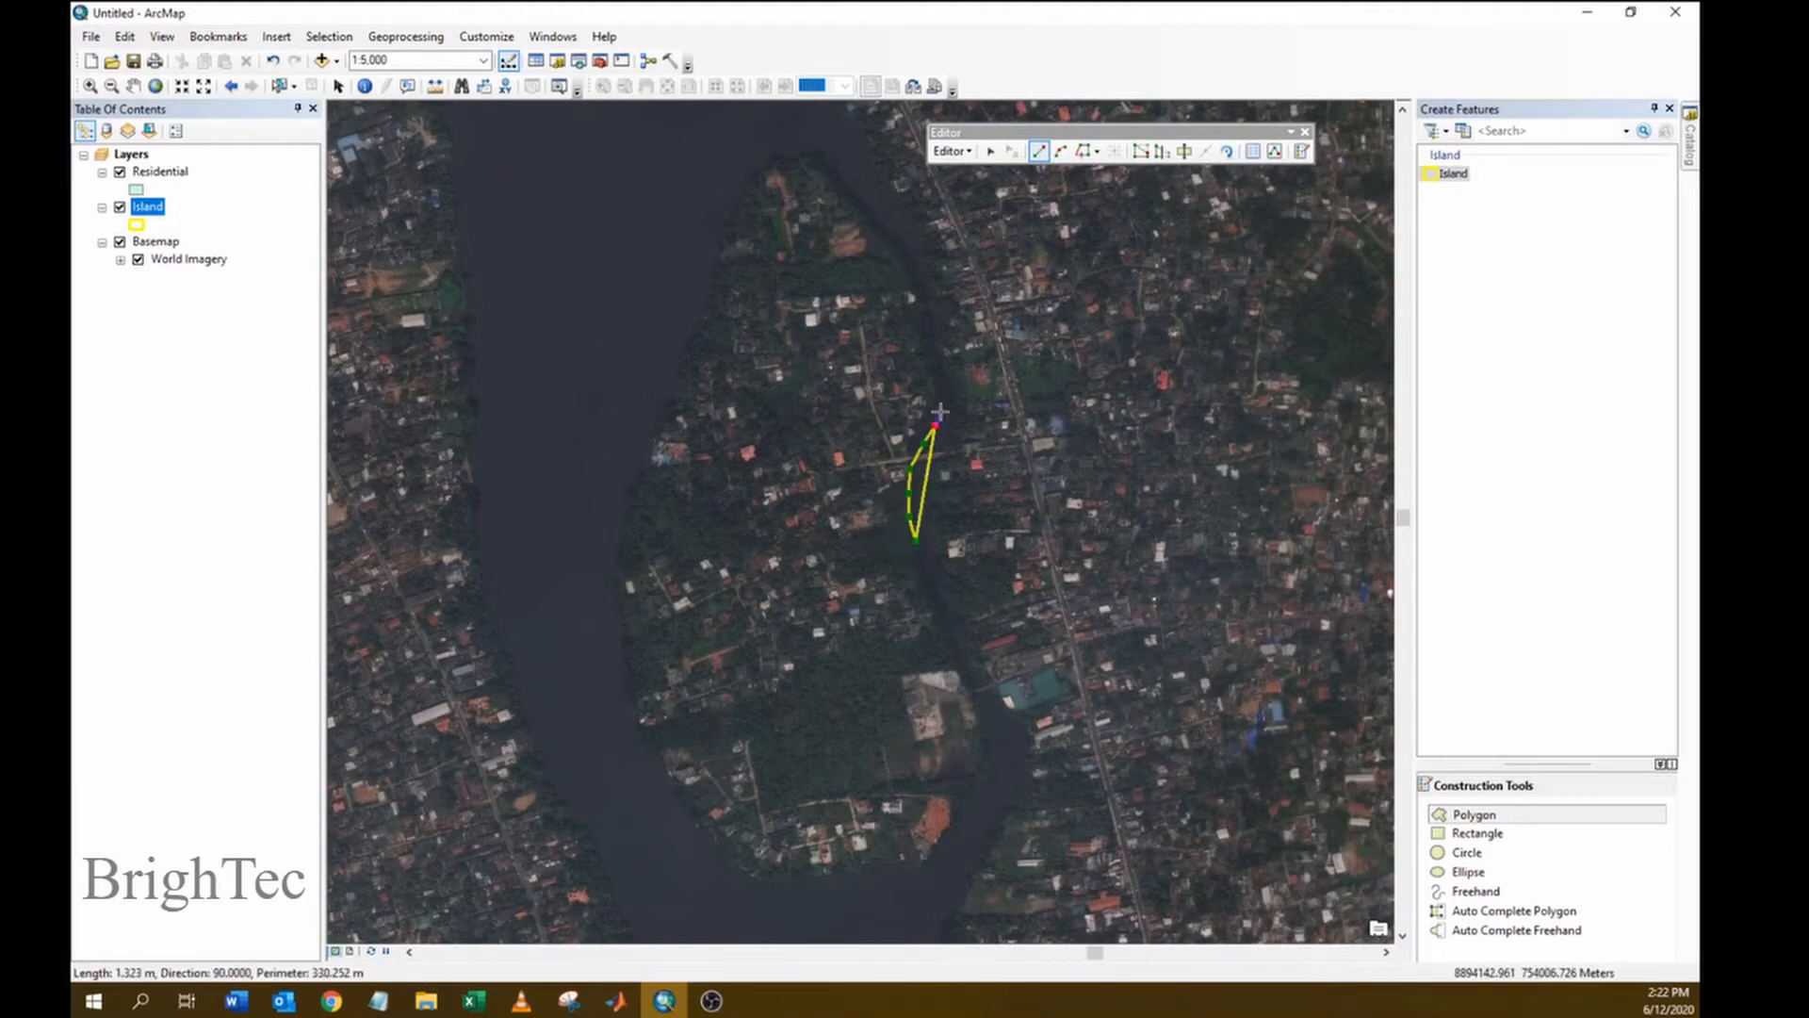
{"action": "left_click", "coordinate": [948, 402]}
{"action": "left_click", "coordinate": [943, 376]}
{"action": "left_click", "coordinate": [928, 342]}
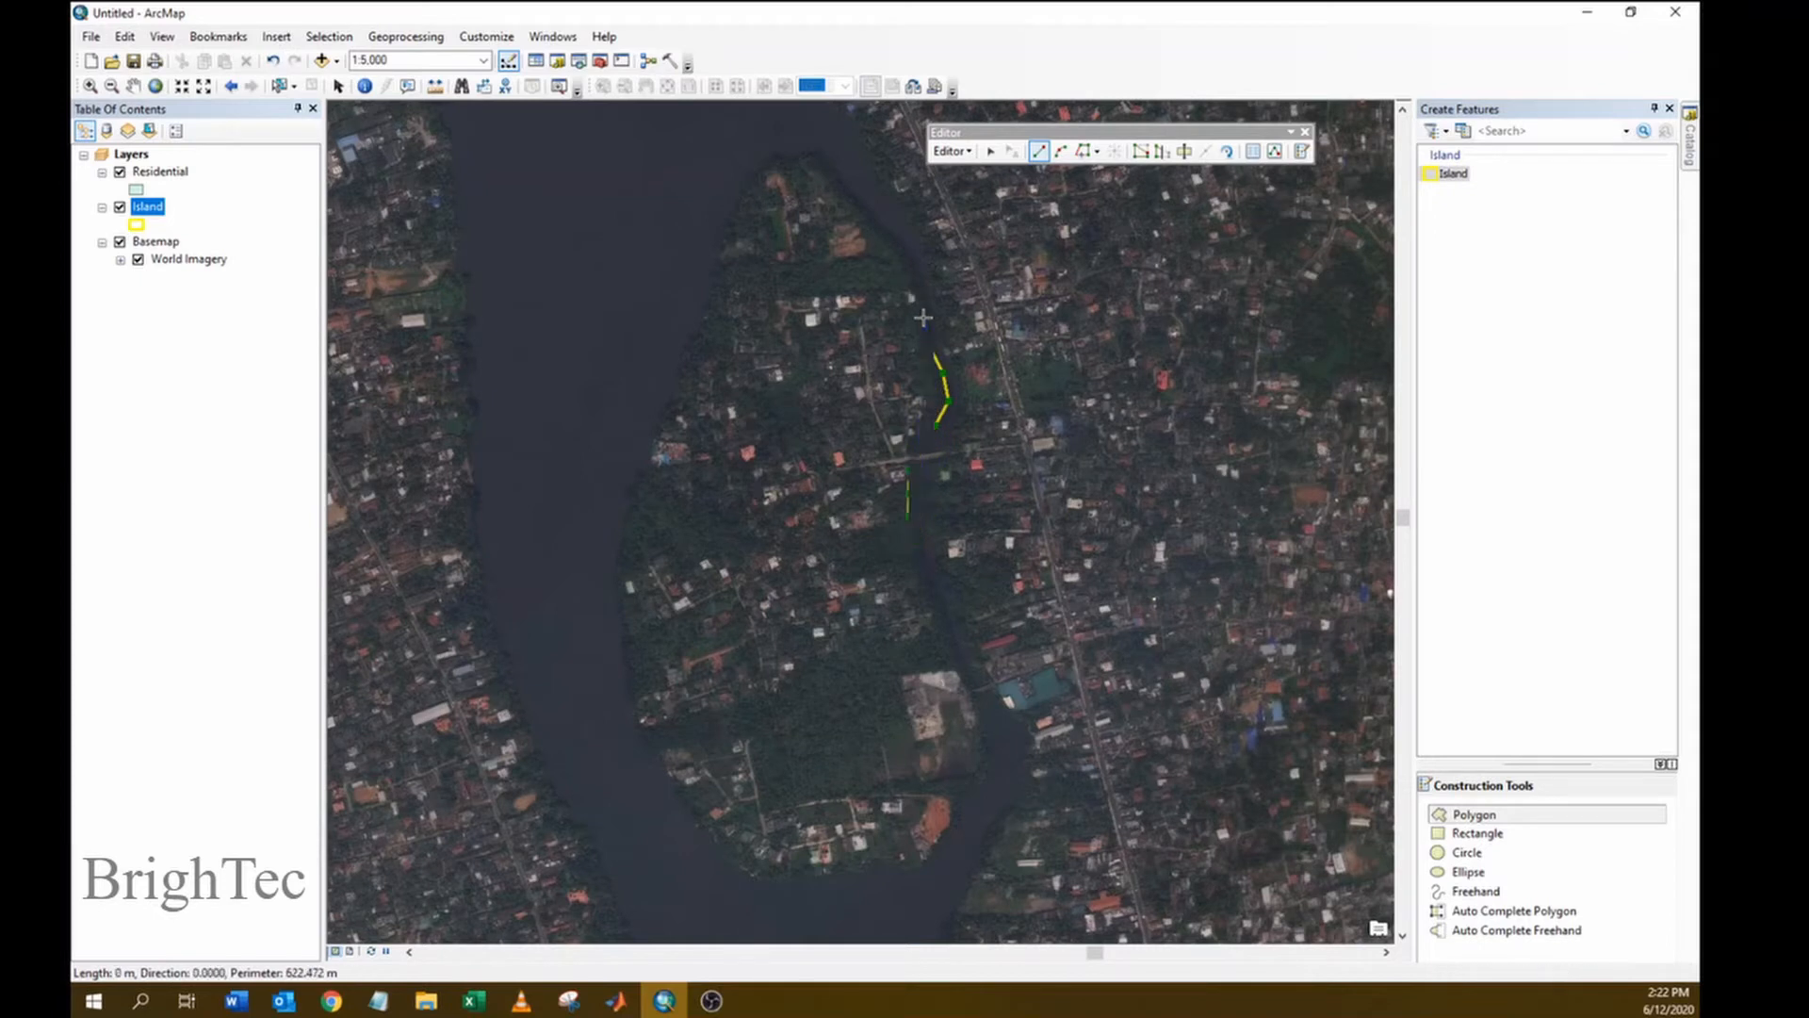
{"action": "left_click", "coordinate": [920, 300]}
{"action": "left_click", "coordinate": [912, 274]}
{"action": "left_click", "coordinate": [902, 256]}
{"action": "left_click", "coordinate": [886, 238]}
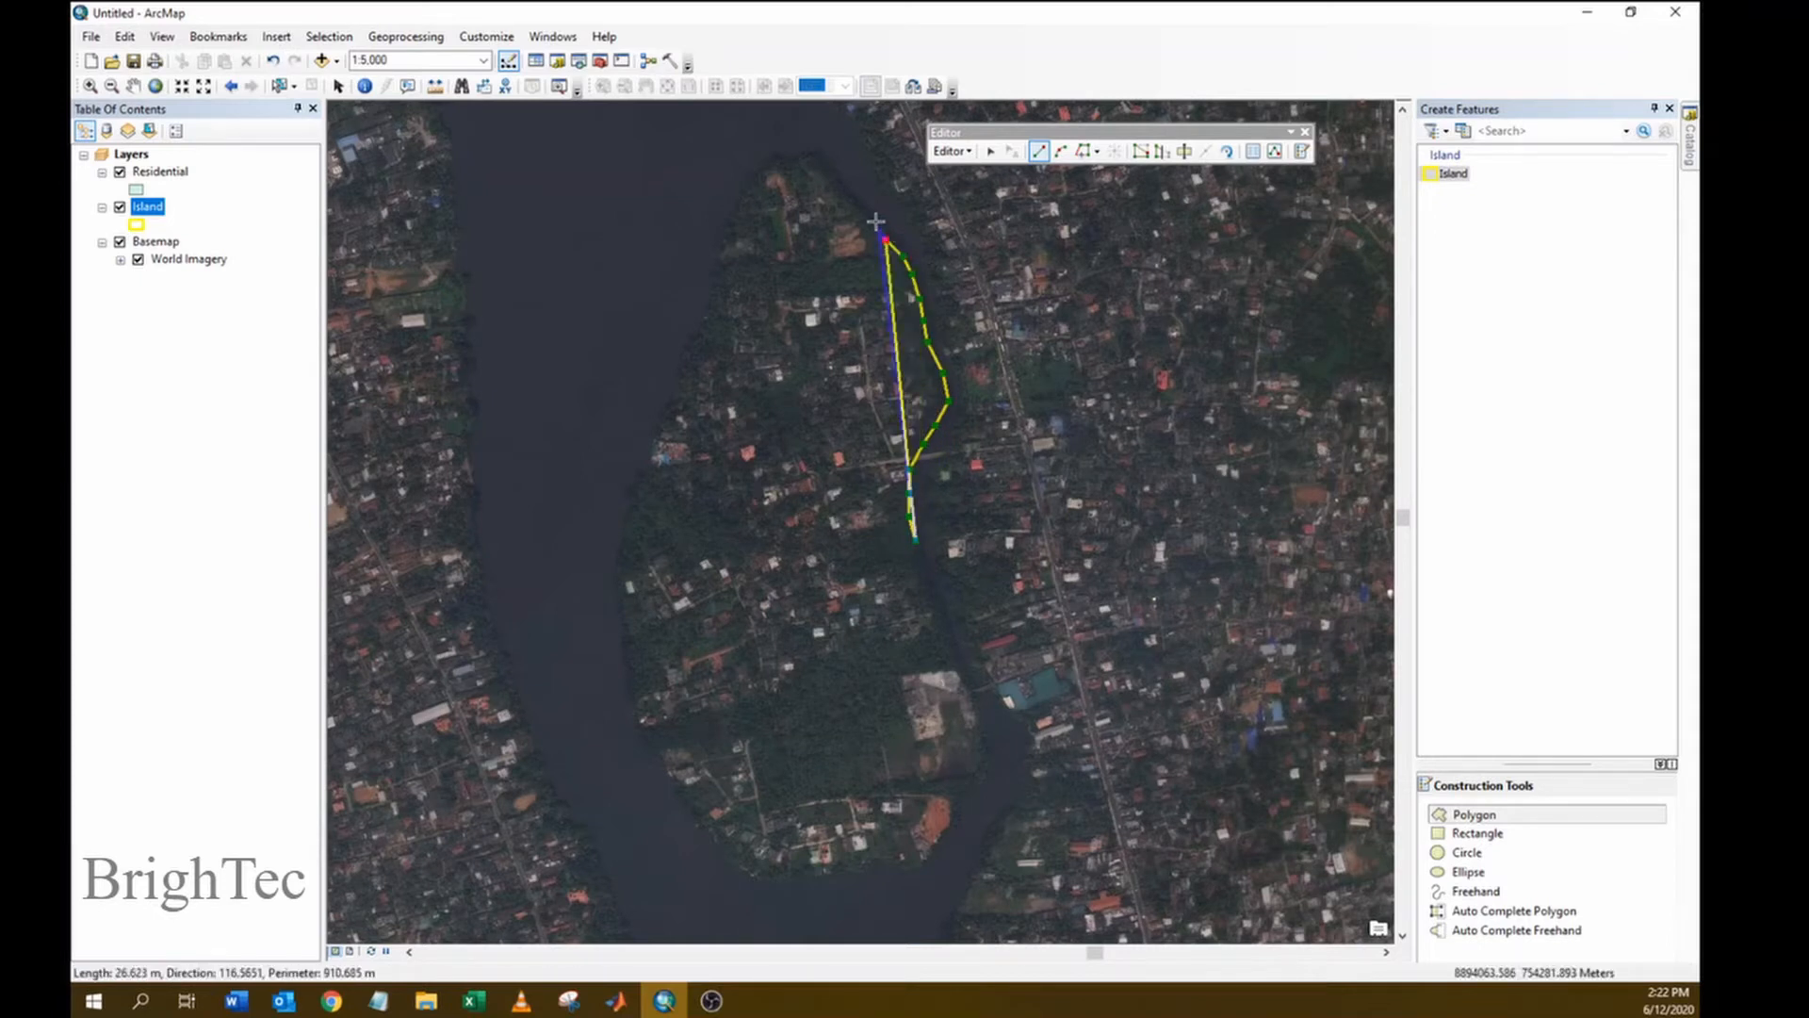
{"action": "left_click", "coordinate": [870, 215]}
{"action": "left_click", "coordinate": [855, 195]}
{"action": "left_click", "coordinate": [837, 181]}
{"action": "left_click", "coordinate": [828, 154]}
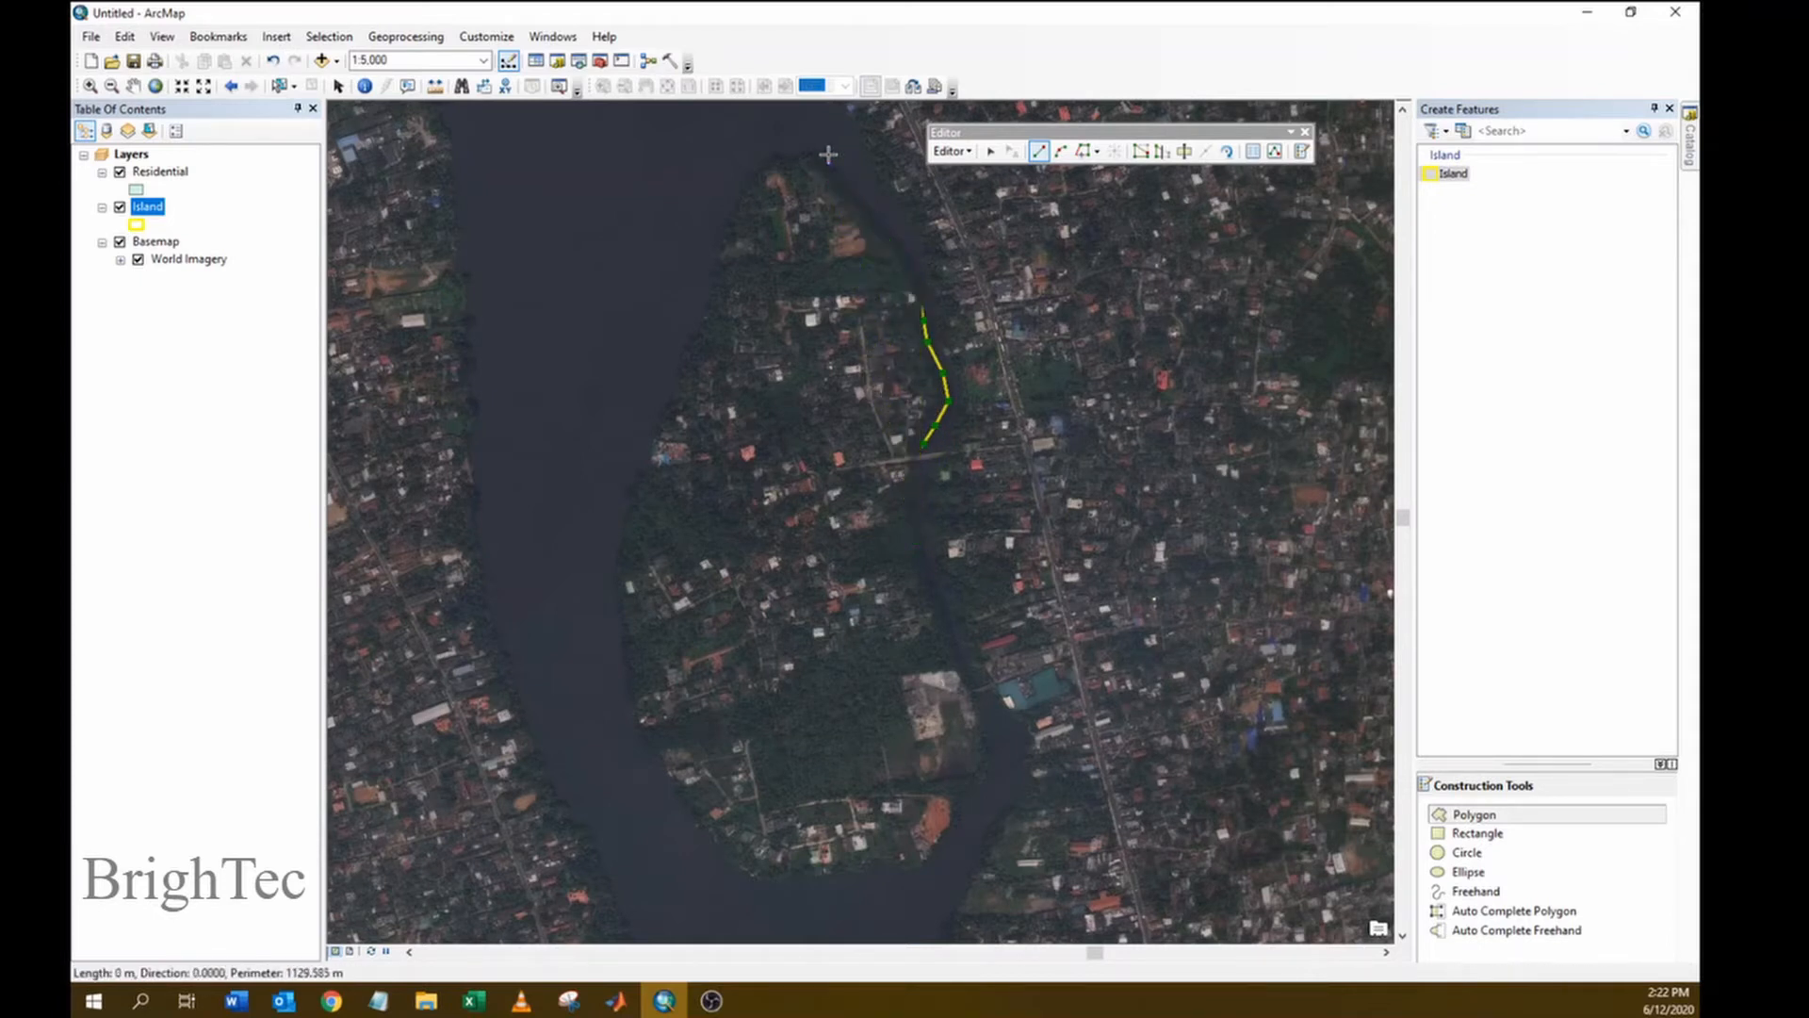
{"action": "left_click", "coordinate": [806, 152]}
{"action": "left_click", "coordinate": [786, 153]}
{"action": "left_click", "coordinate": [754, 164]}
{"action": "left_click", "coordinate": [742, 185]}
{"action": "left_click", "coordinate": [738, 201]}
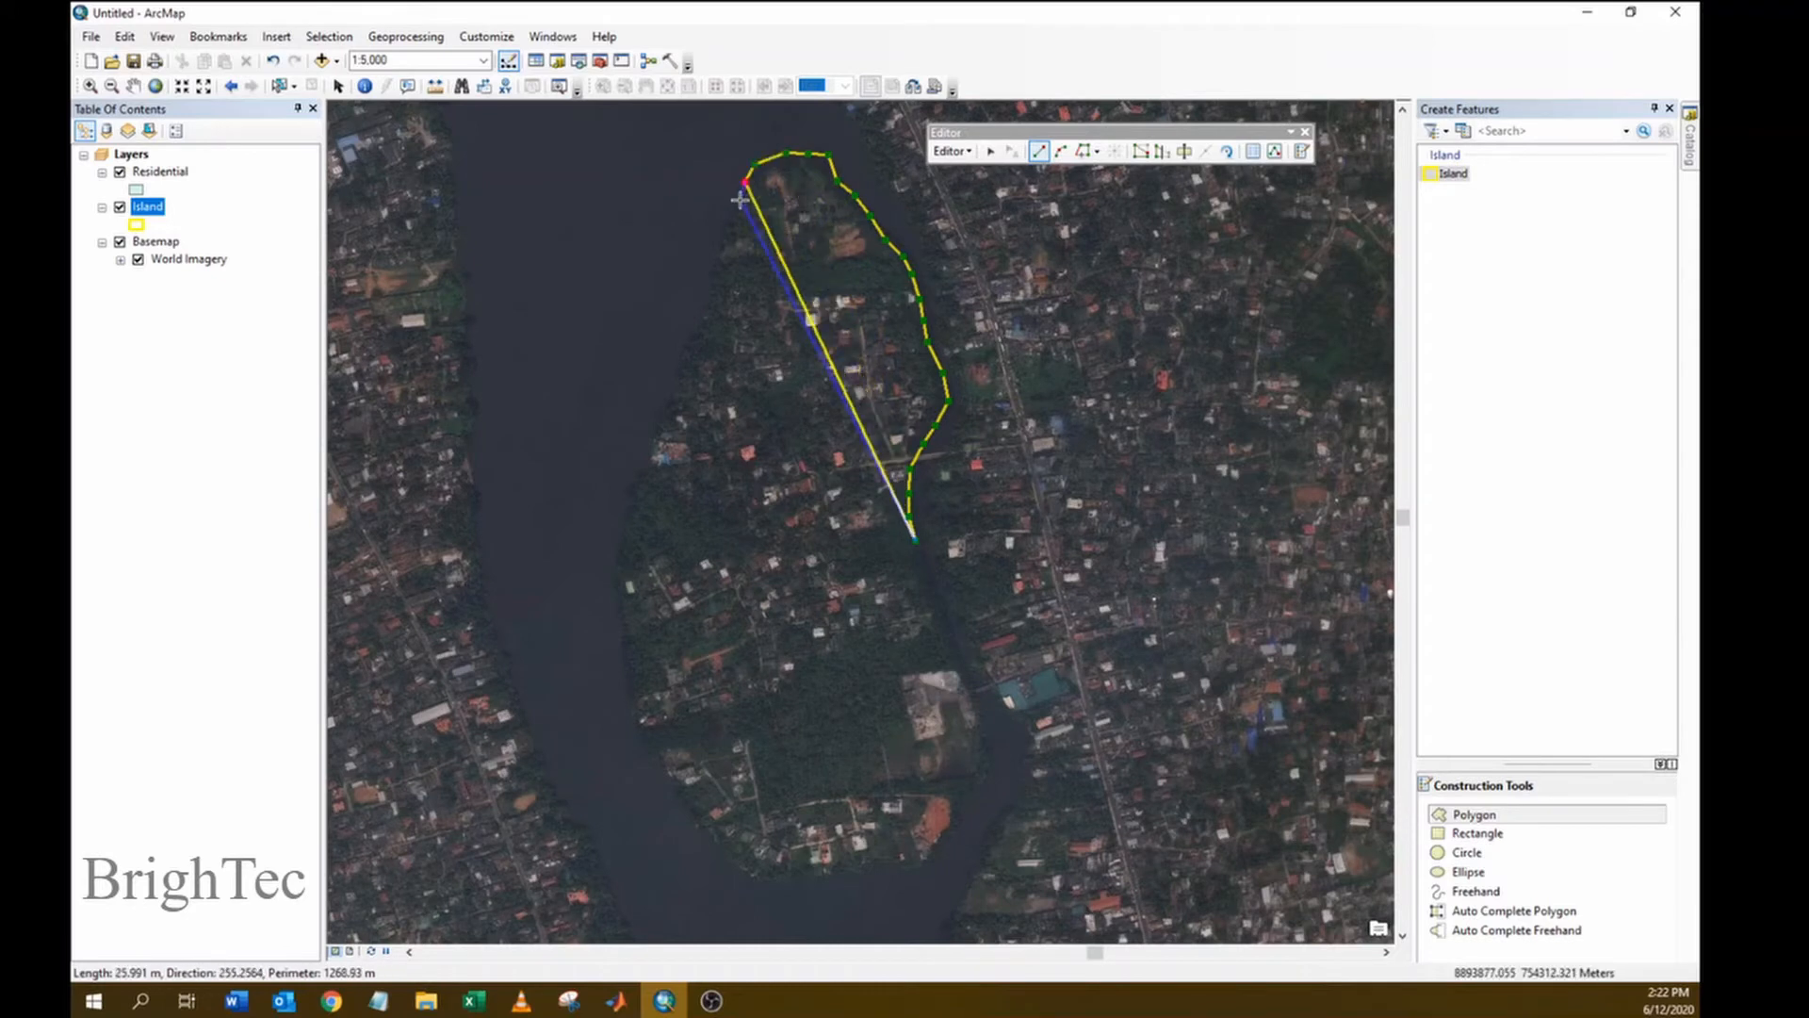
{"action": "left_click", "coordinate": [727, 226]}
{"action": "left_click", "coordinate": [721, 254]}
{"action": "left_click", "coordinate": [708, 302]}
{"action": "left_click", "coordinate": [700, 328]}
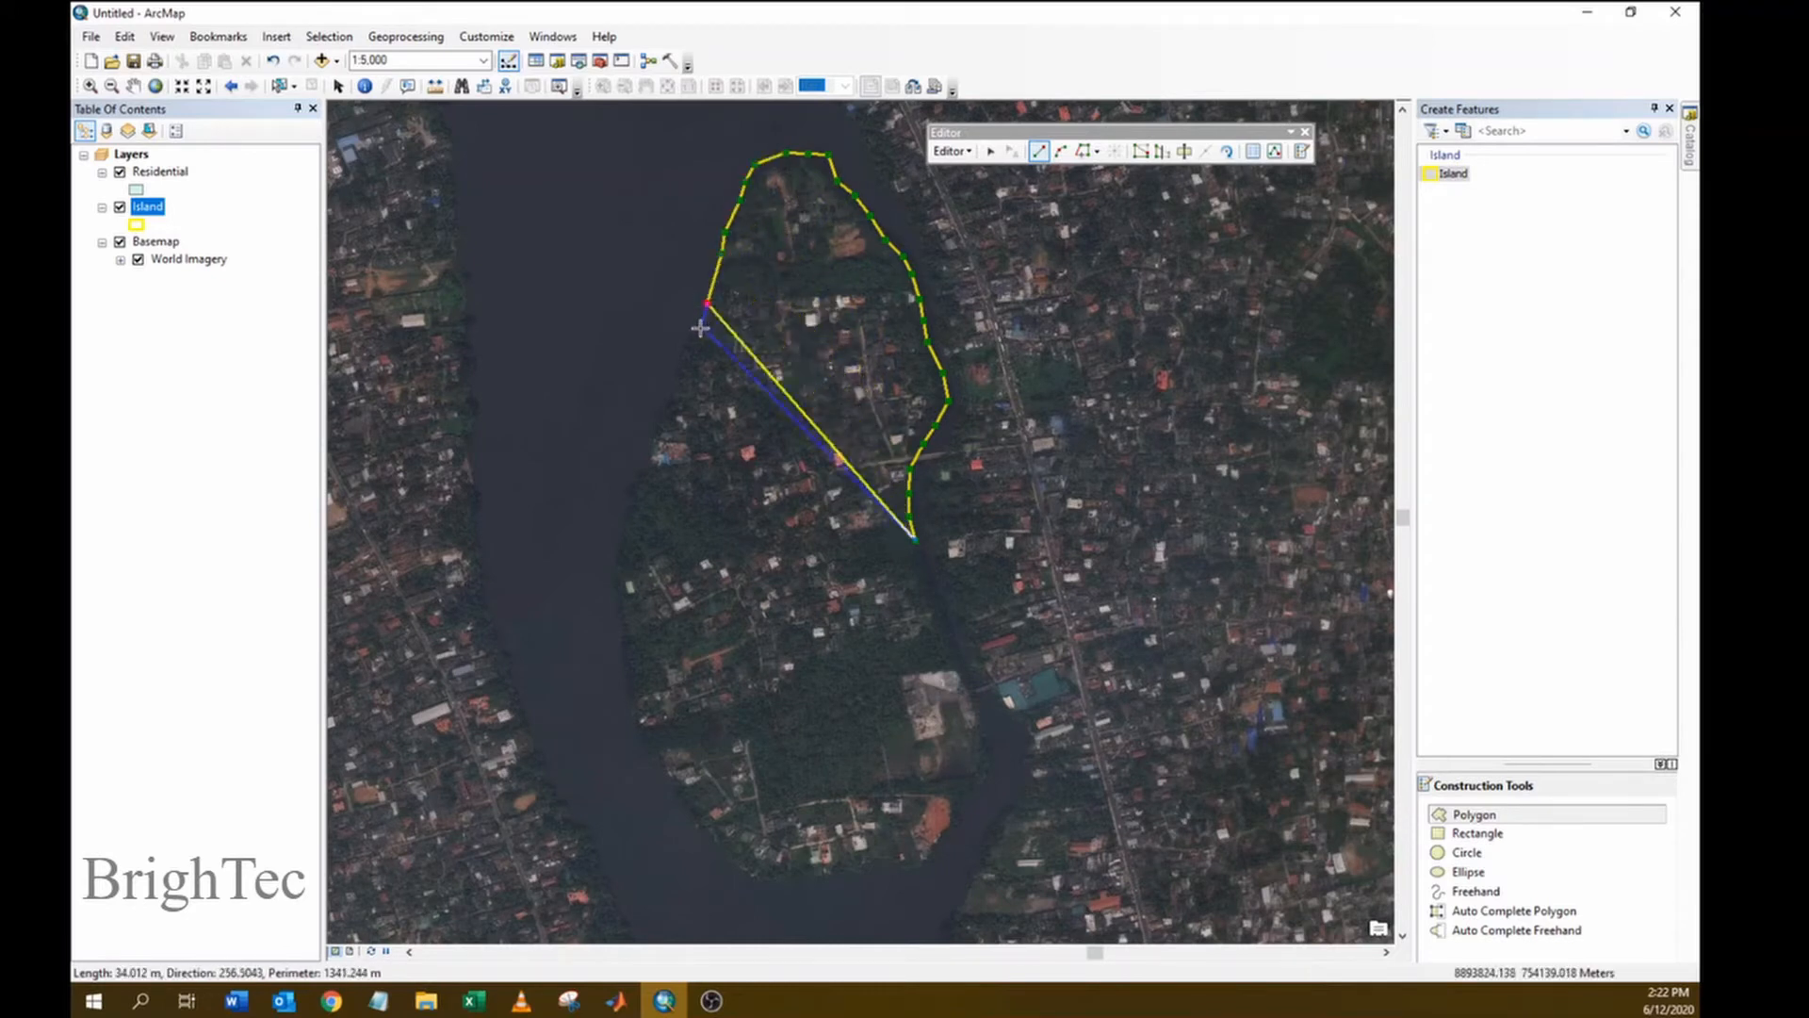
{"action": "left_click", "coordinate": [681, 357]}
{"action": "left_click", "coordinate": [678, 385]}
{"action": "left_click", "coordinate": [669, 418]}
{"action": "left_click", "coordinate": [655, 438]}
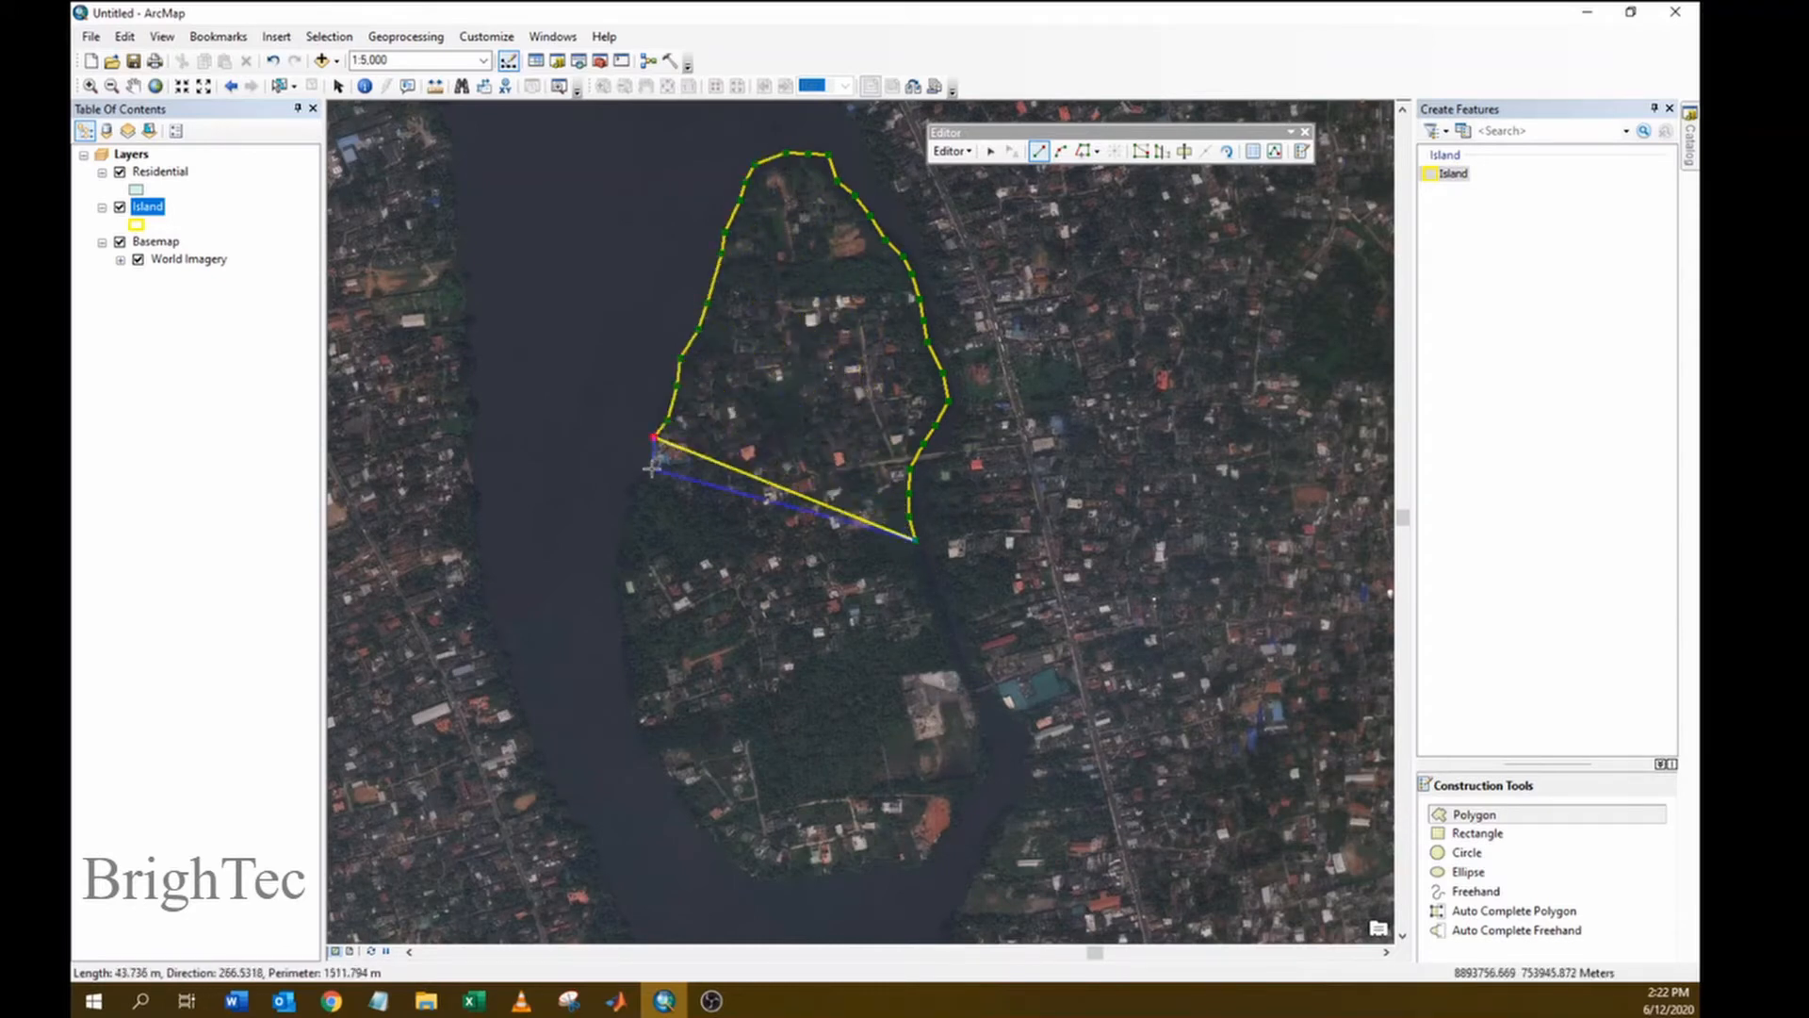
{"action": "left_click", "coordinate": [642, 480]}
{"action": "left_click", "coordinate": [628, 511]}
{"action": "left_click", "coordinate": [618, 539]}
{"action": "left_click", "coordinate": [619, 561]}
{"action": "left_click", "coordinate": [620, 584]}
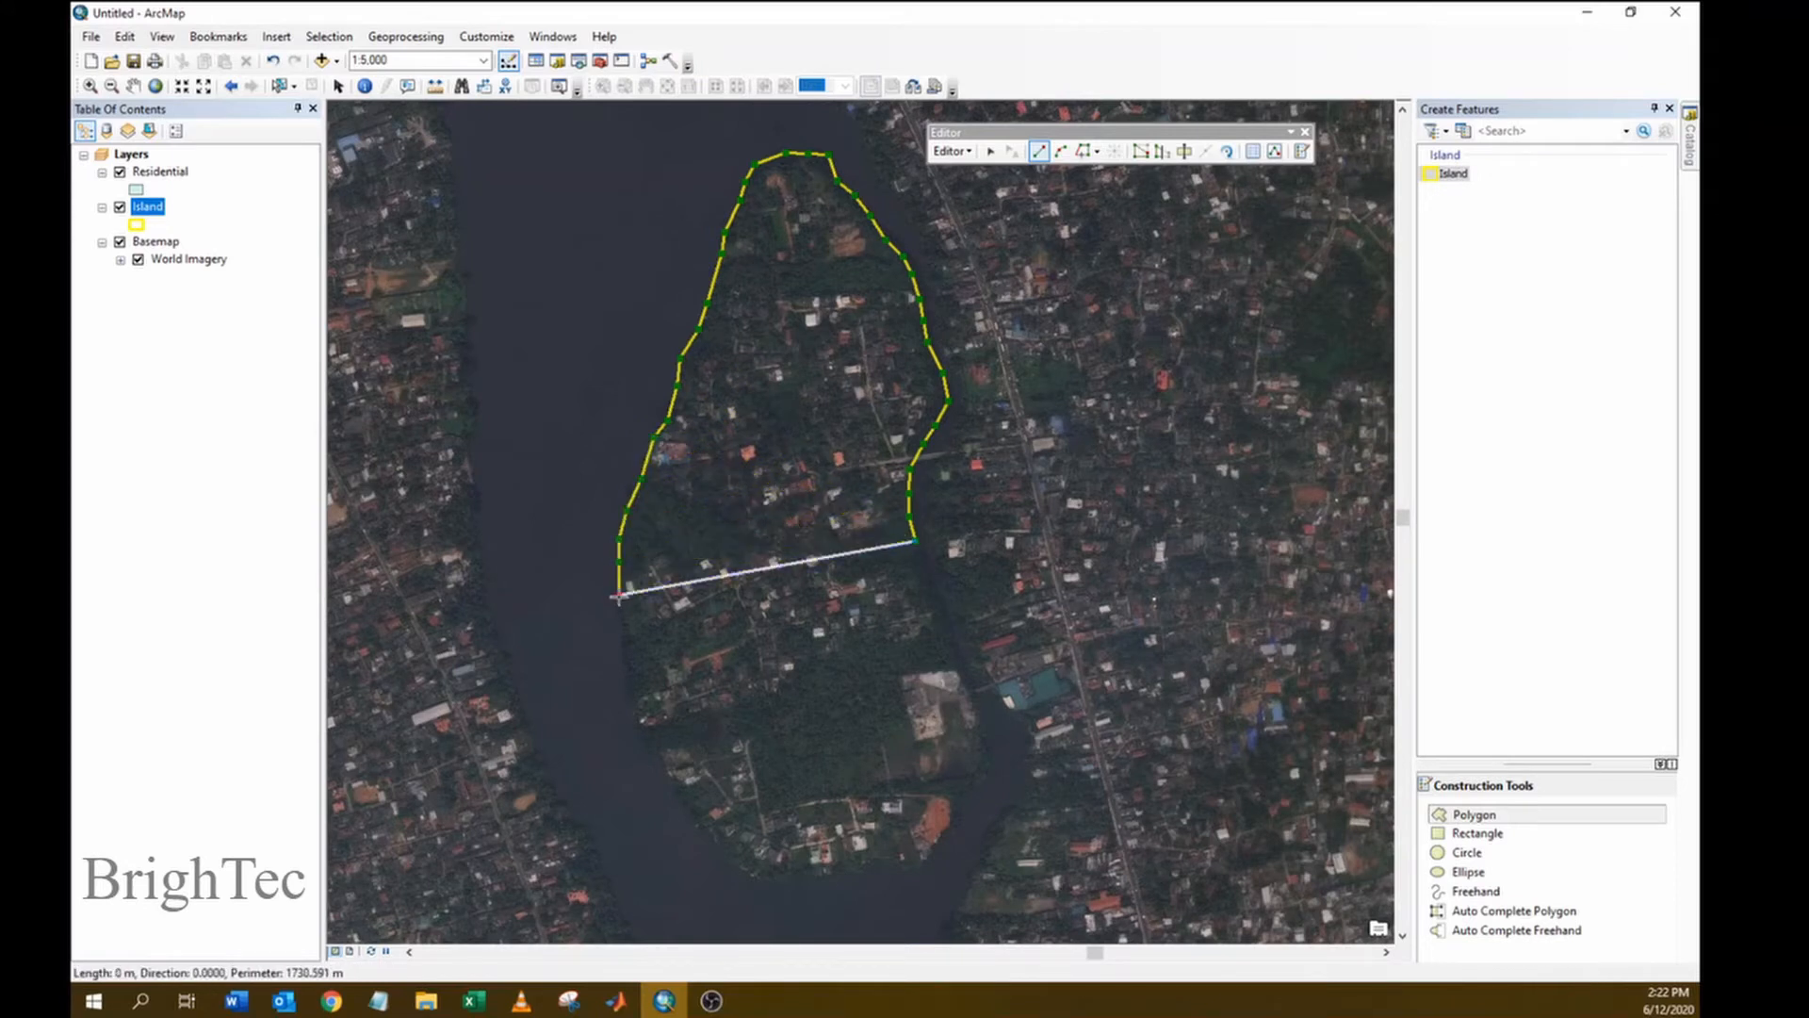
{"action": "left_click", "coordinate": [621, 608]}
{"action": "left_click", "coordinate": [622, 626]}
{"action": "left_click", "coordinate": [625, 648]}
{"action": "left_click", "coordinate": [622, 663]}
{"action": "left_click", "coordinate": [625, 686]}
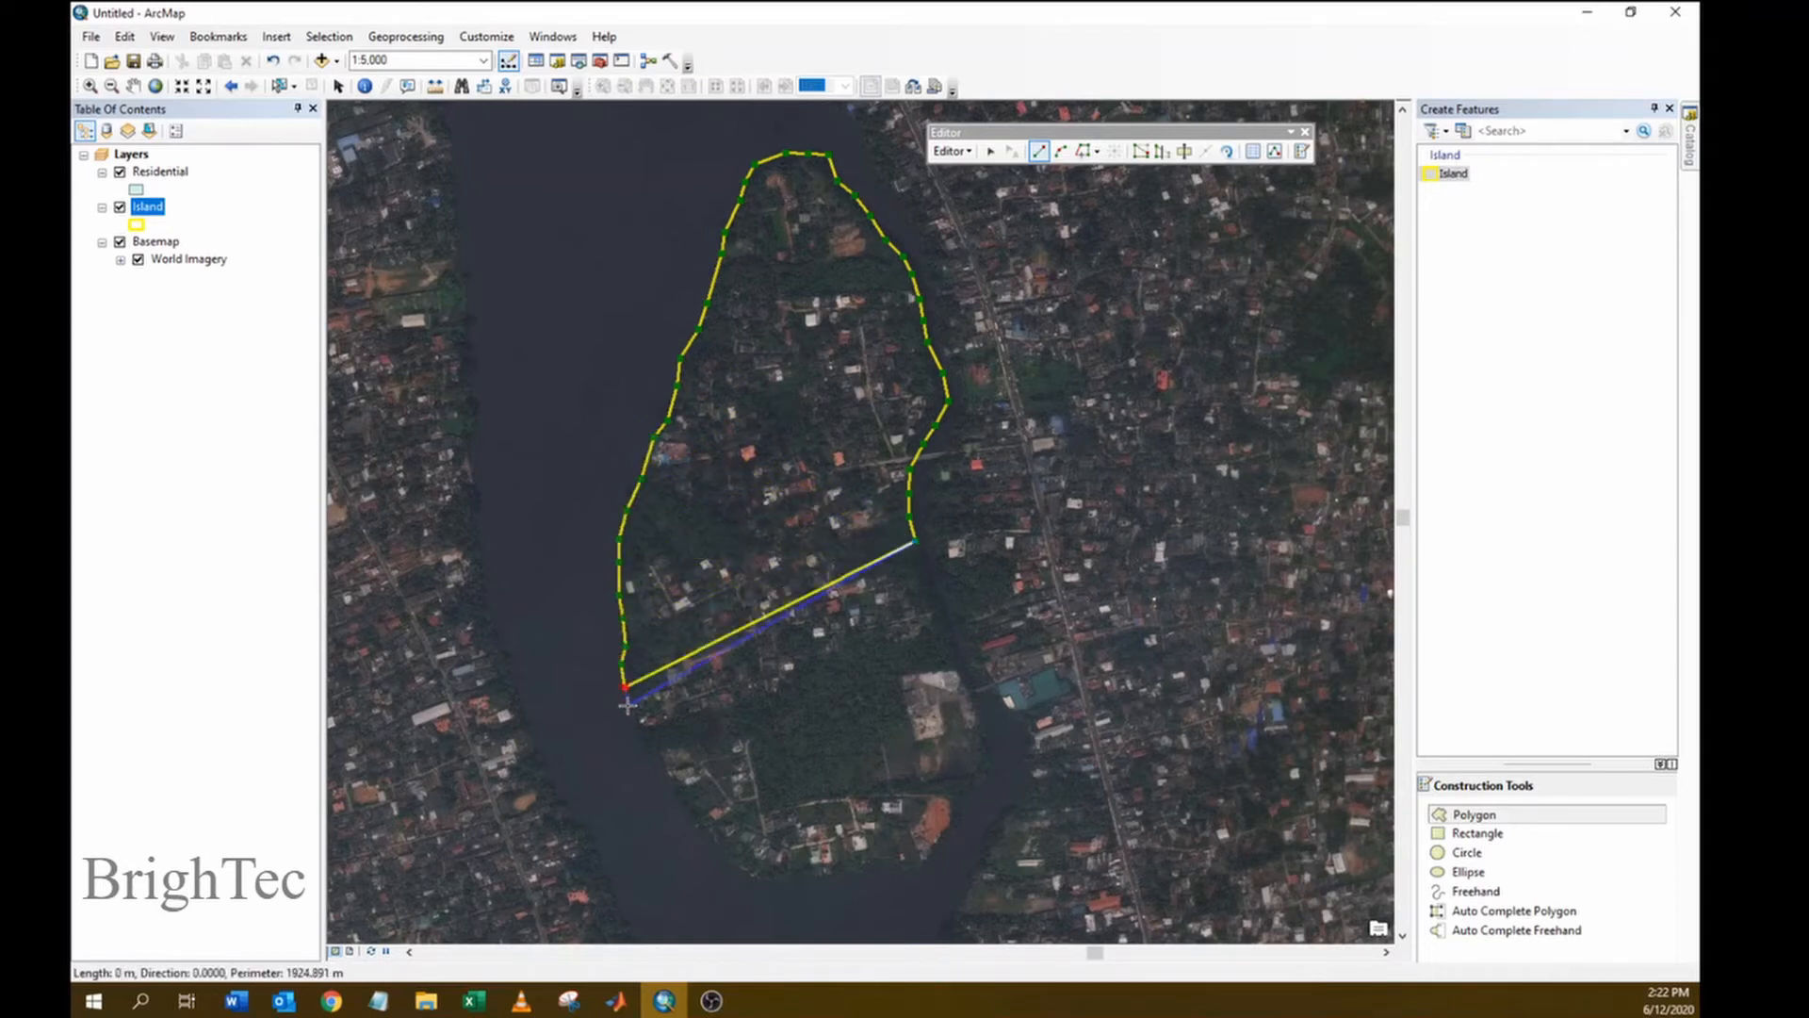
{"action": "left_click", "coordinate": [628, 710]}
{"action": "left_click", "coordinate": [636, 724]}
{"action": "left_click", "coordinate": [647, 741]}
{"action": "left_click", "coordinate": [657, 757]}
{"action": "left_click", "coordinate": [671, 777]}
{"action": "left_click", "coordinate": [688, 805]}
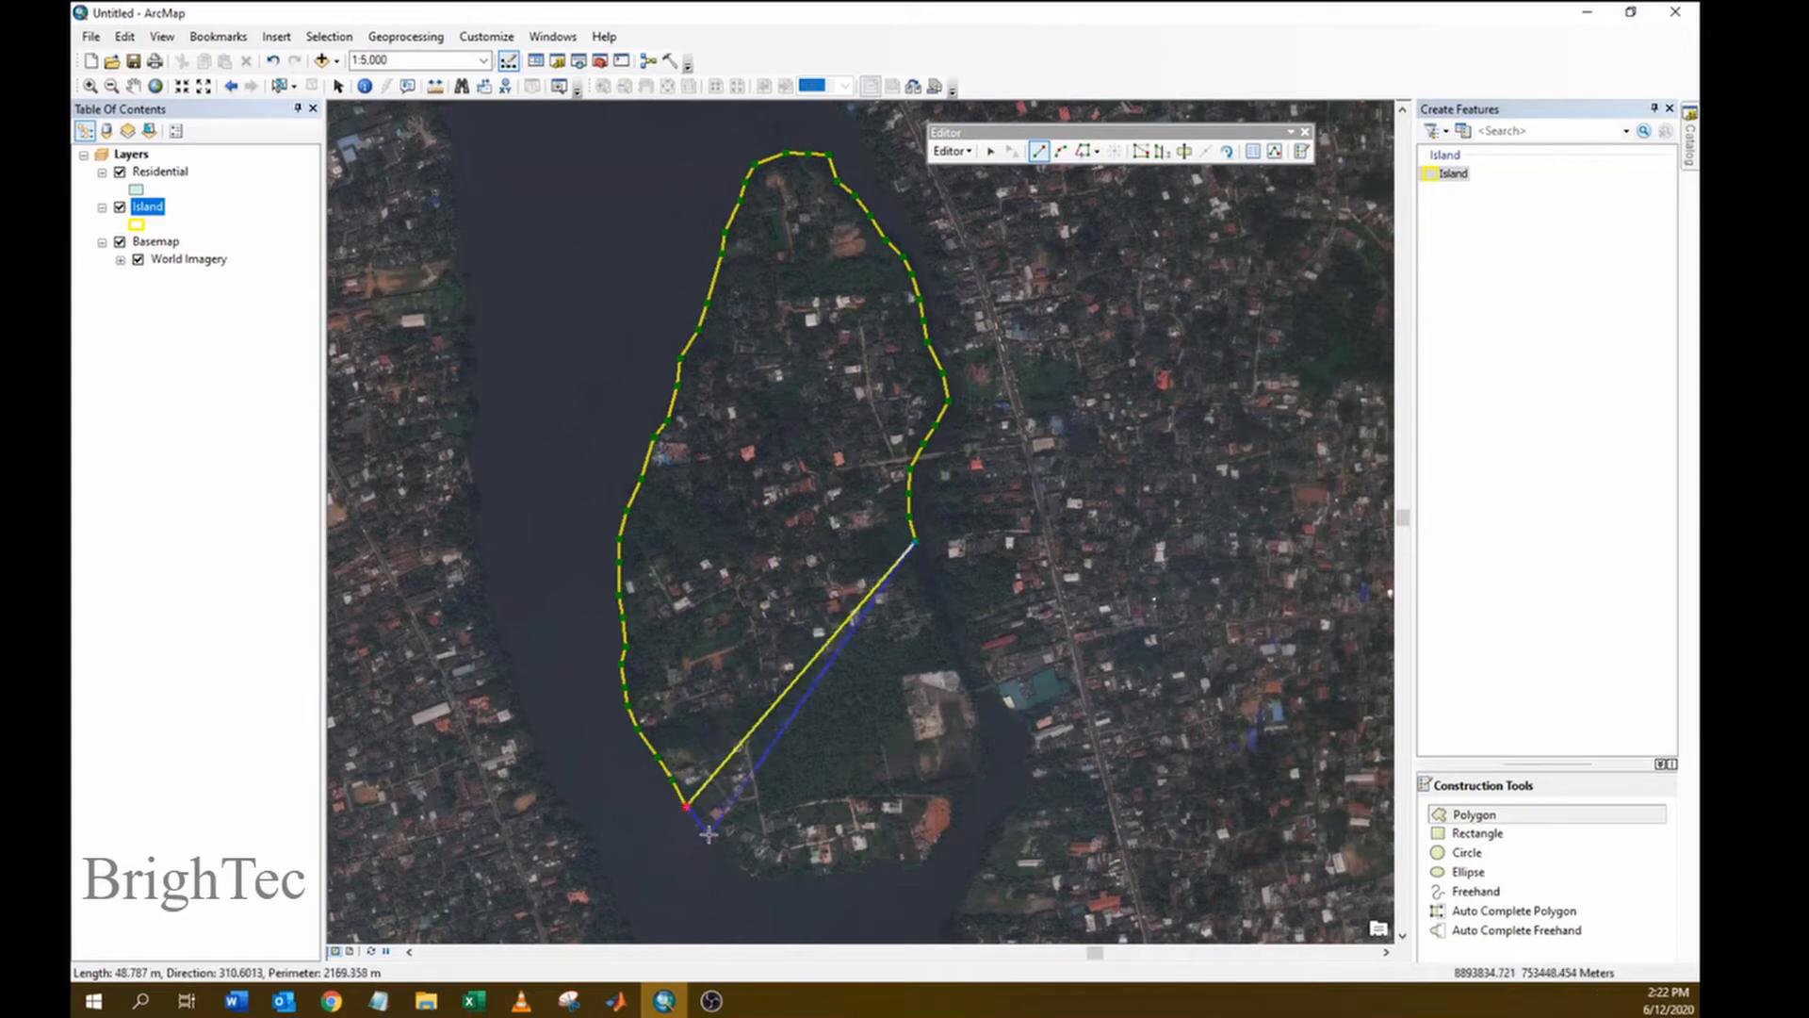
{"action": "left_click", "coordinate": [710, 832]}
{"action": "left_click", "coordinate": [730, 857]}
{"action": "left_click", "coordinate": [751, 872]}
{"action": "left_click", "coordinate": [779, 877]}
{"action": "left_click", "coordinate": [808, 879]}
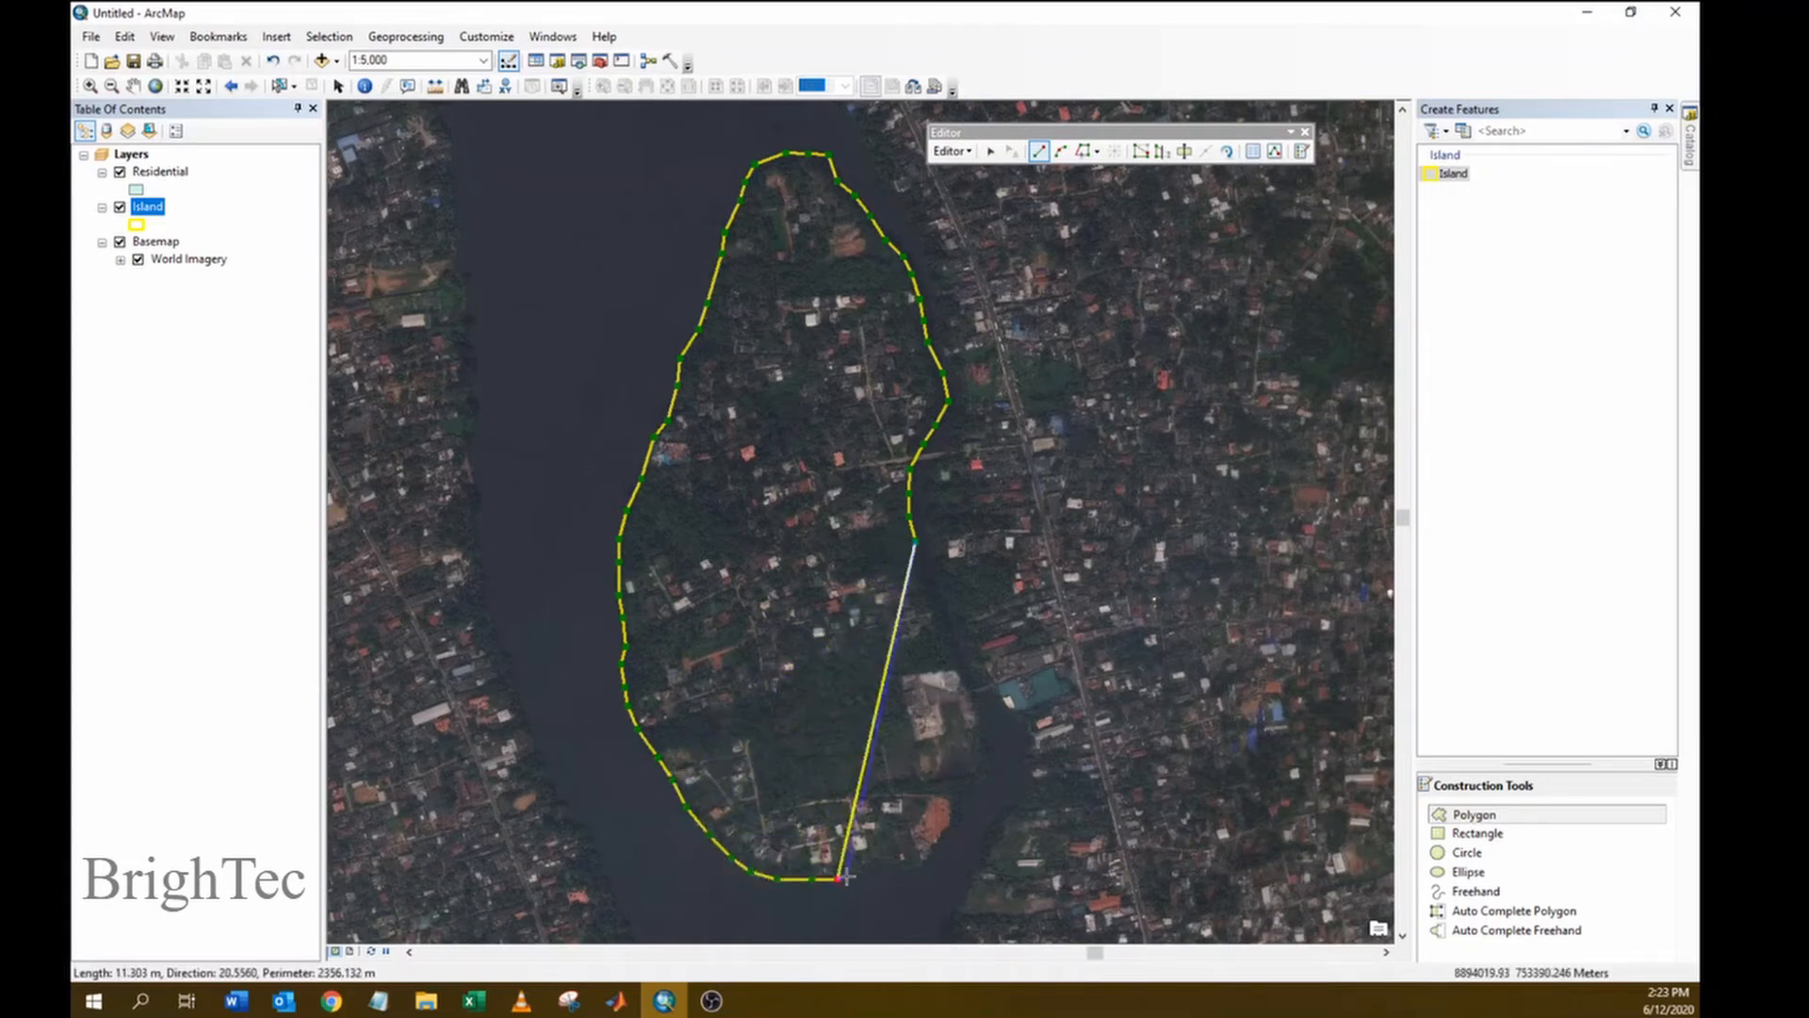
{"action": "left_click", "coordinate": [836, 878]}
{"action": "left_click", "coordinate": [861, 873]}
{"action": "left_click", "coordinate": [887, 869]}
{"action": "left_click", "coordinate": [914, 869]}
{"action": "left_click", "coordinate": [932, 852]}
{"action": "left_click", "coordinate": [952, 832]}
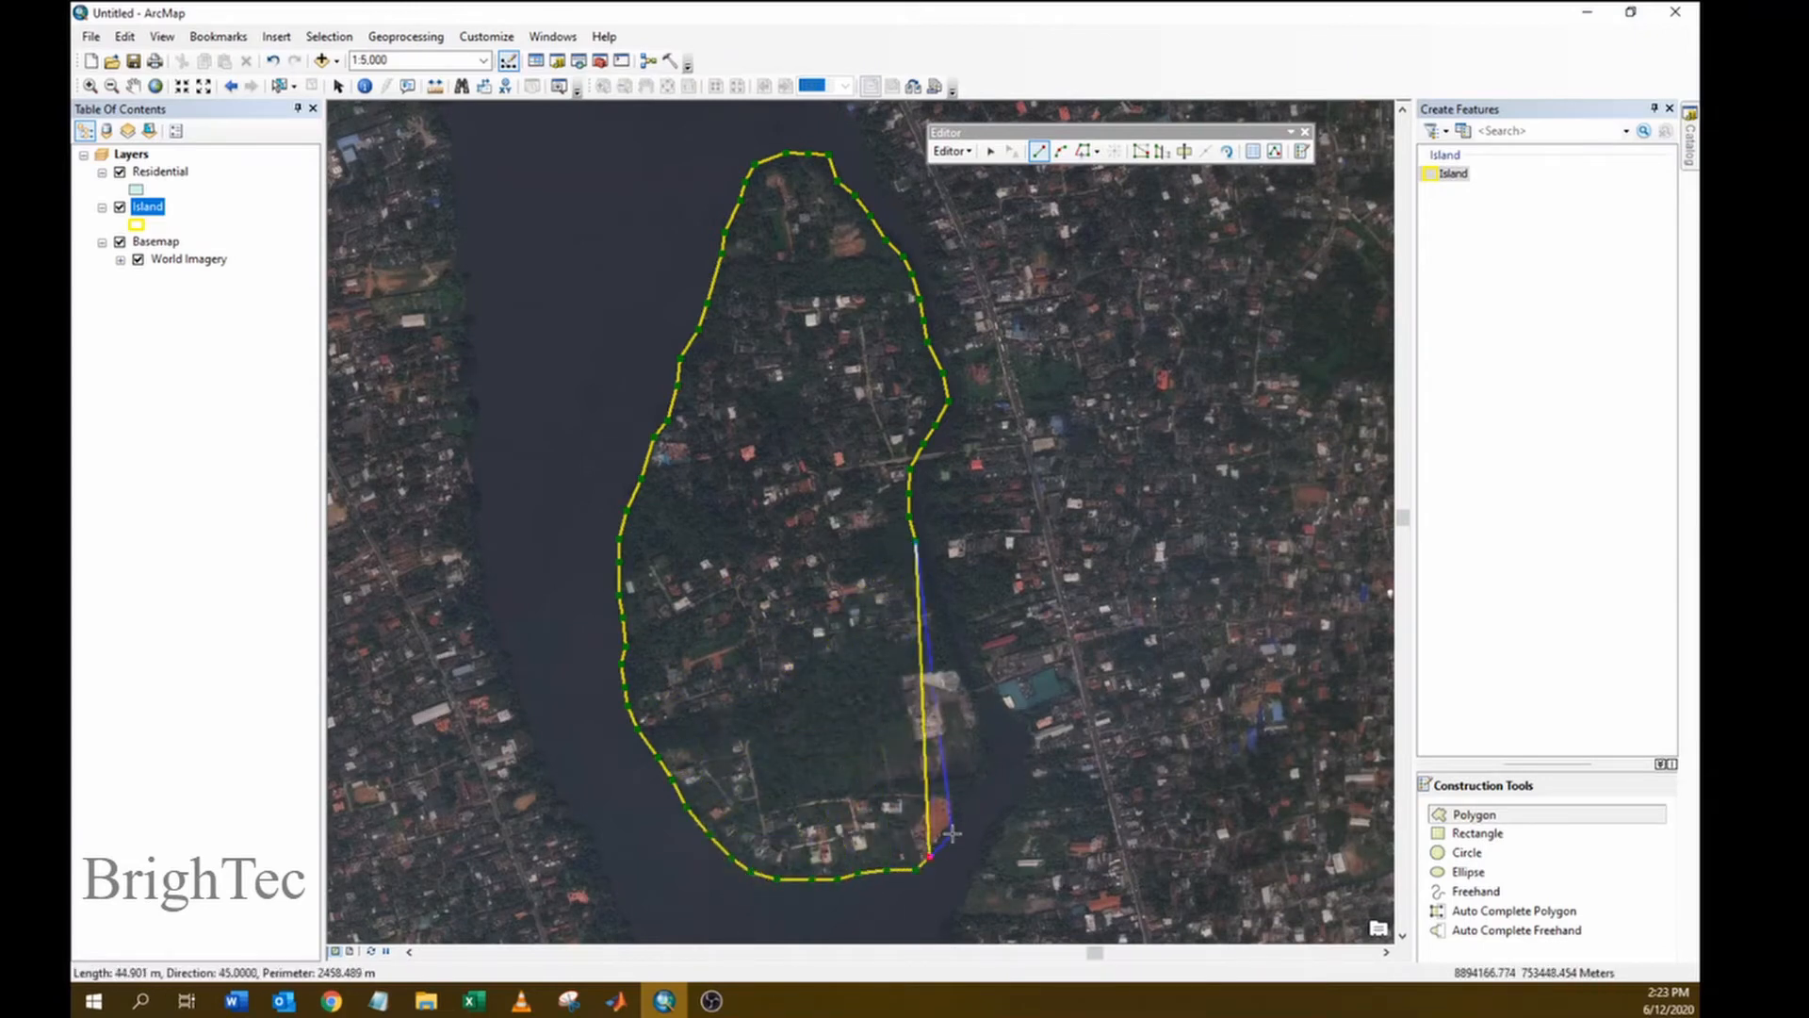
{"action": "left_click", "coordinate": [969, 805]}
{"action": "left_click", "coordinate": [987, 775]}
{"action": "left_click", "coordinate": [994, 754]}
{"action": "left_click", "coordinate": [980, 720]}
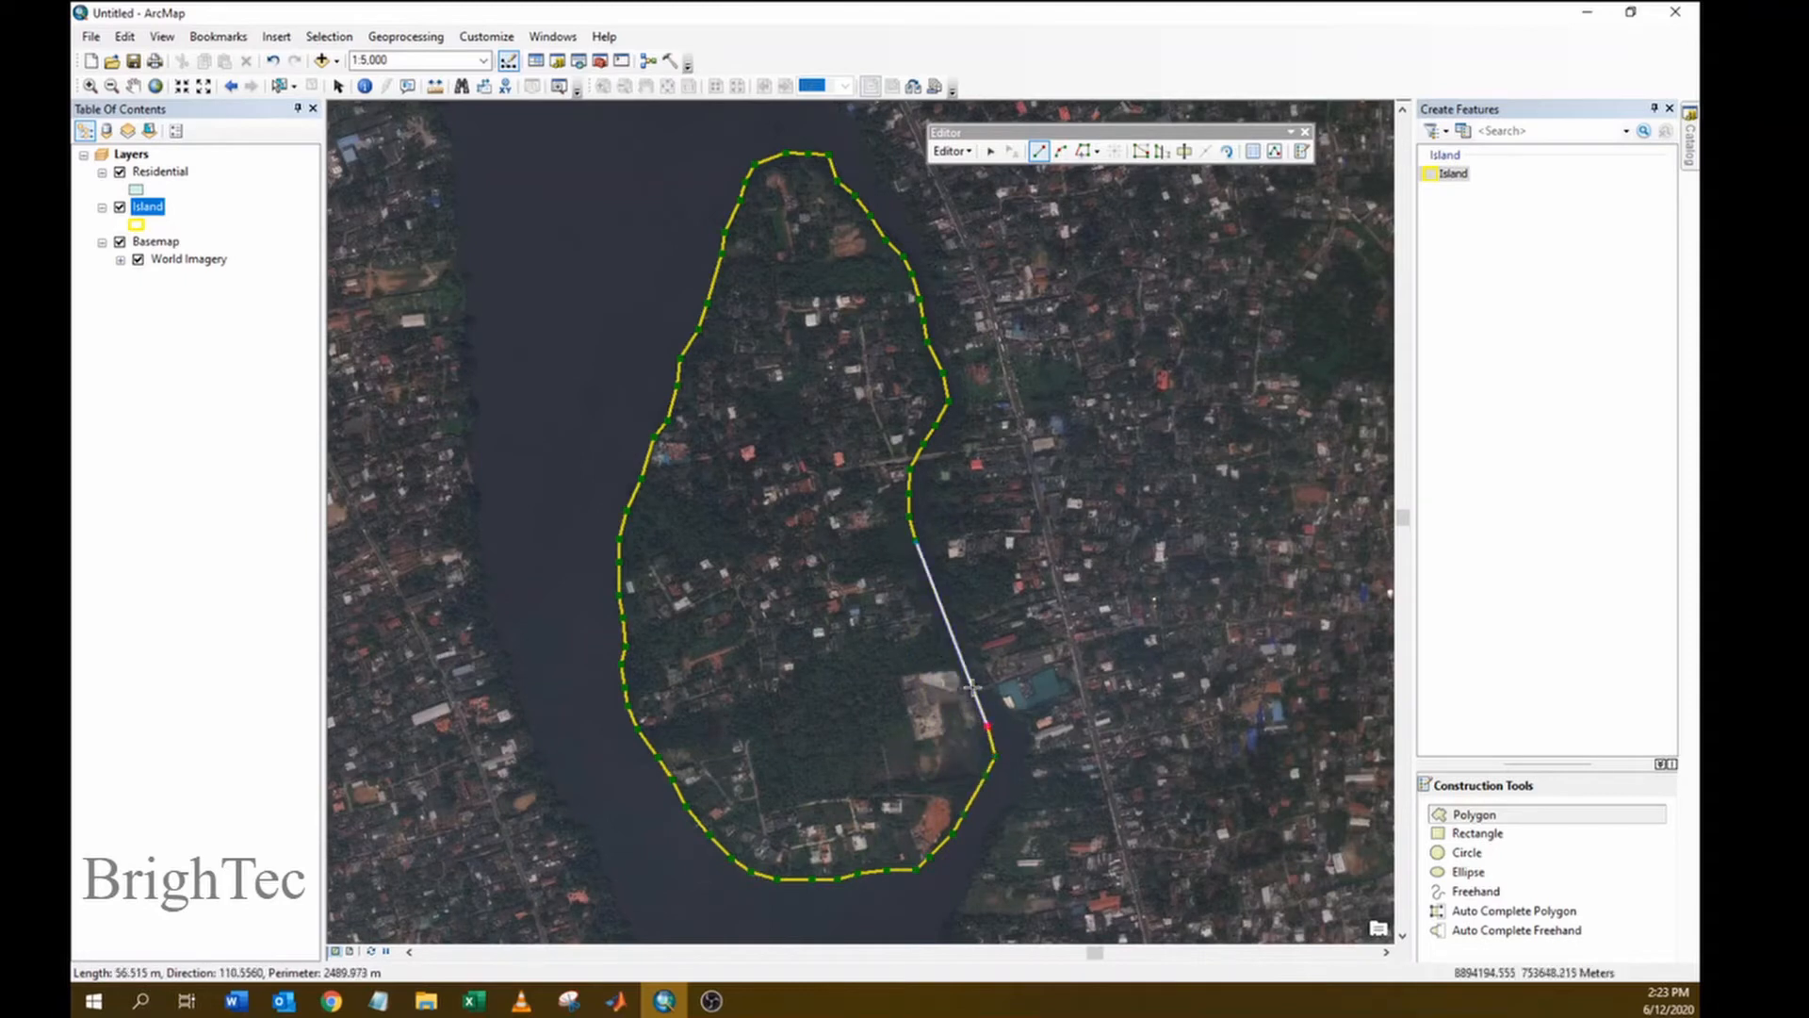
{"action": "left_click", "coordinate": [963, 683]}
{"action": "left_click", "coordinate": [941, 626]}
{"action": "left_click", "coordinate": [923, 571]}
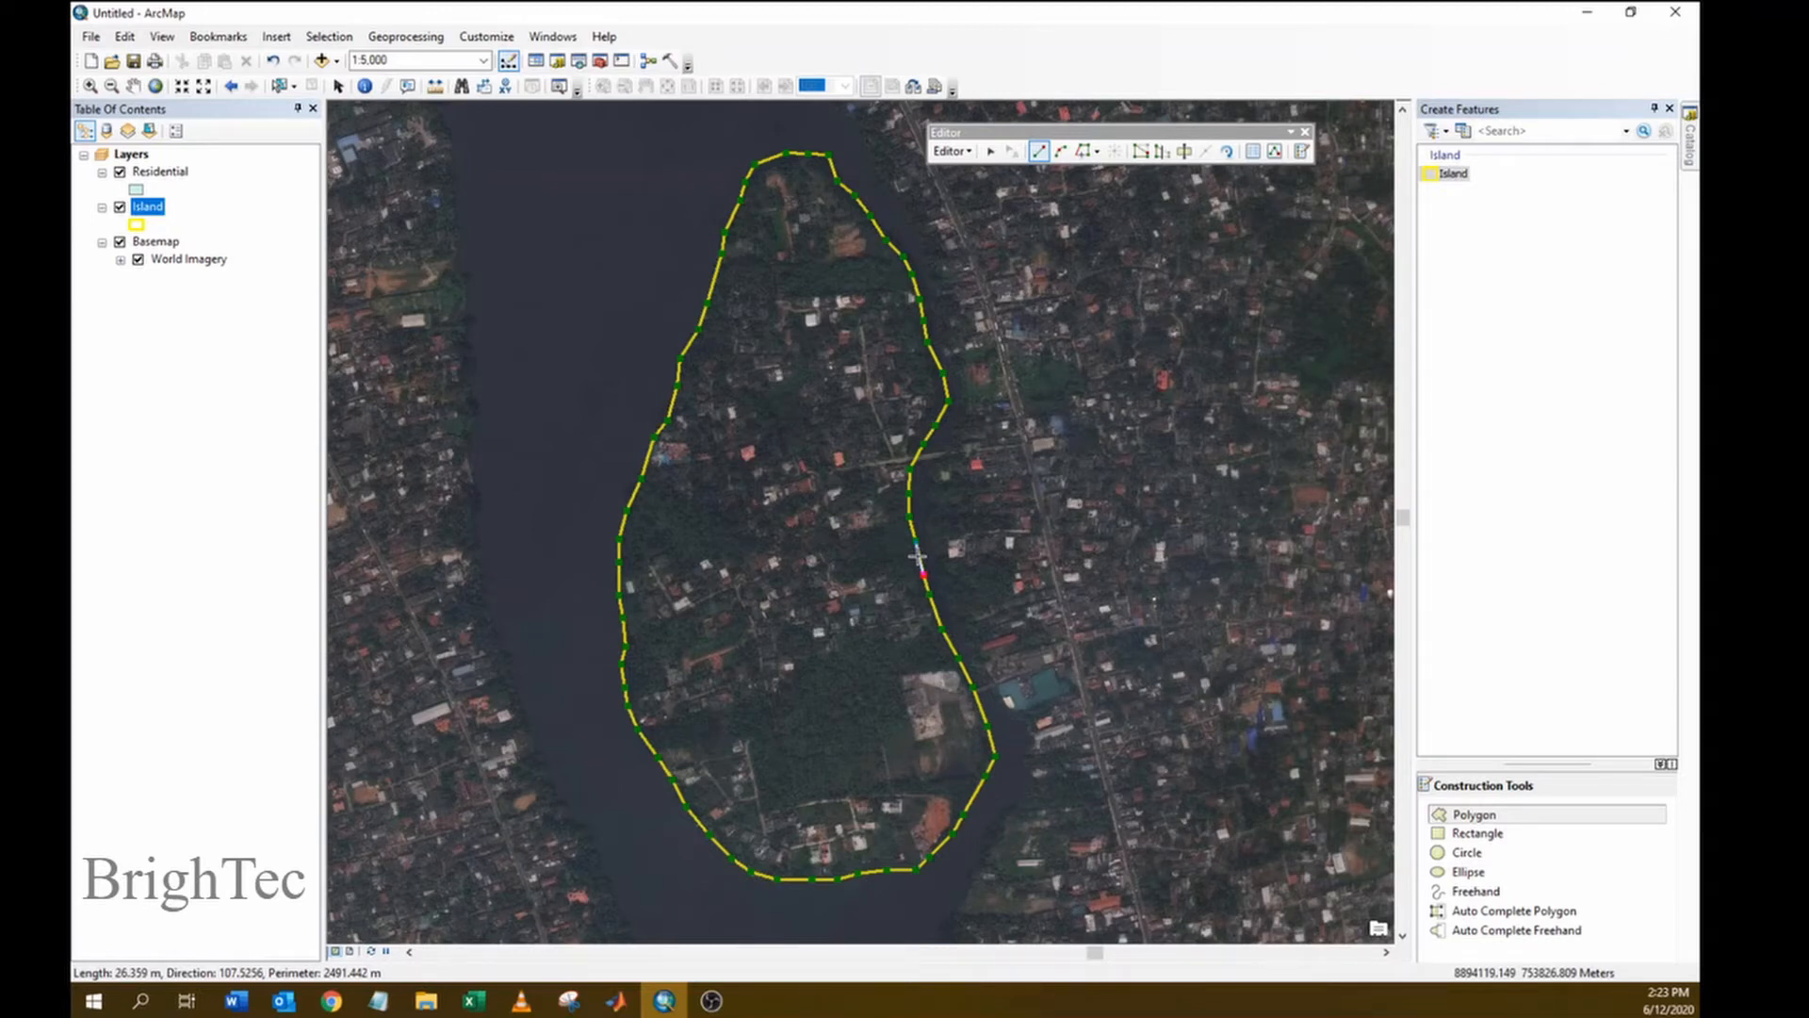
{"action": "right_click", "coordinate": [916, 558]}
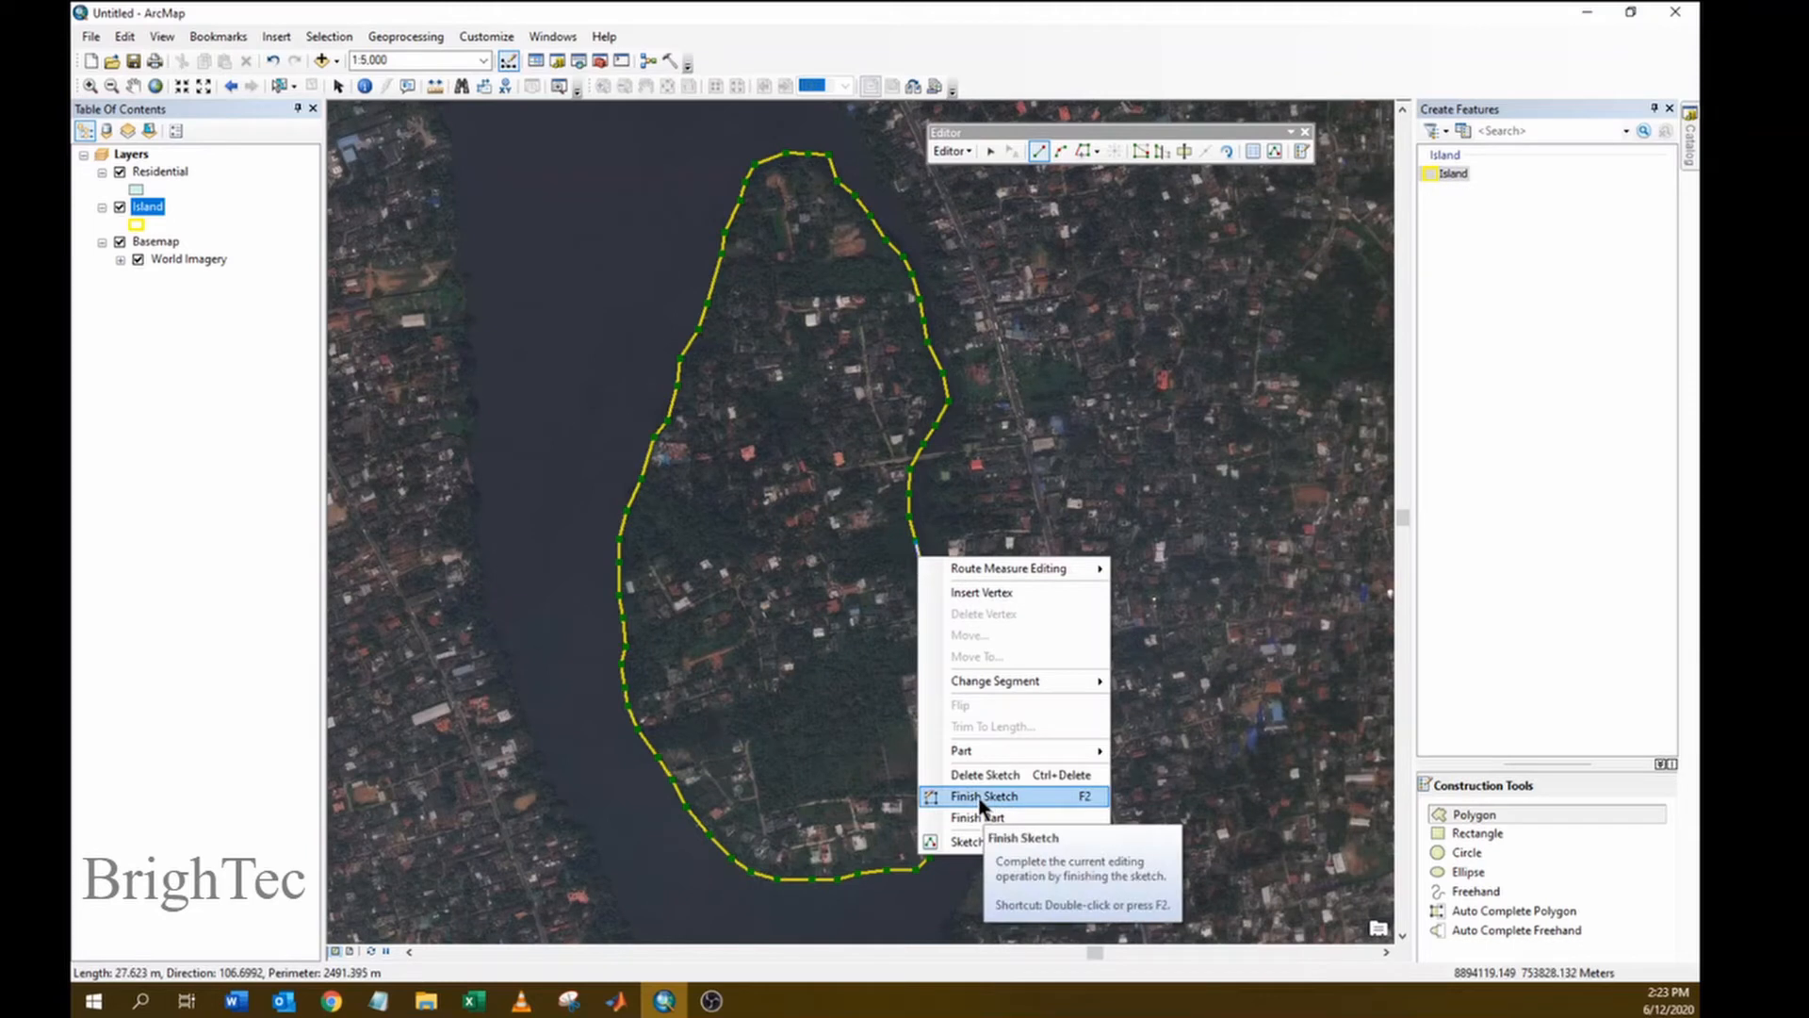
{"action": "left_click", "coordinate": [1046, 801]}
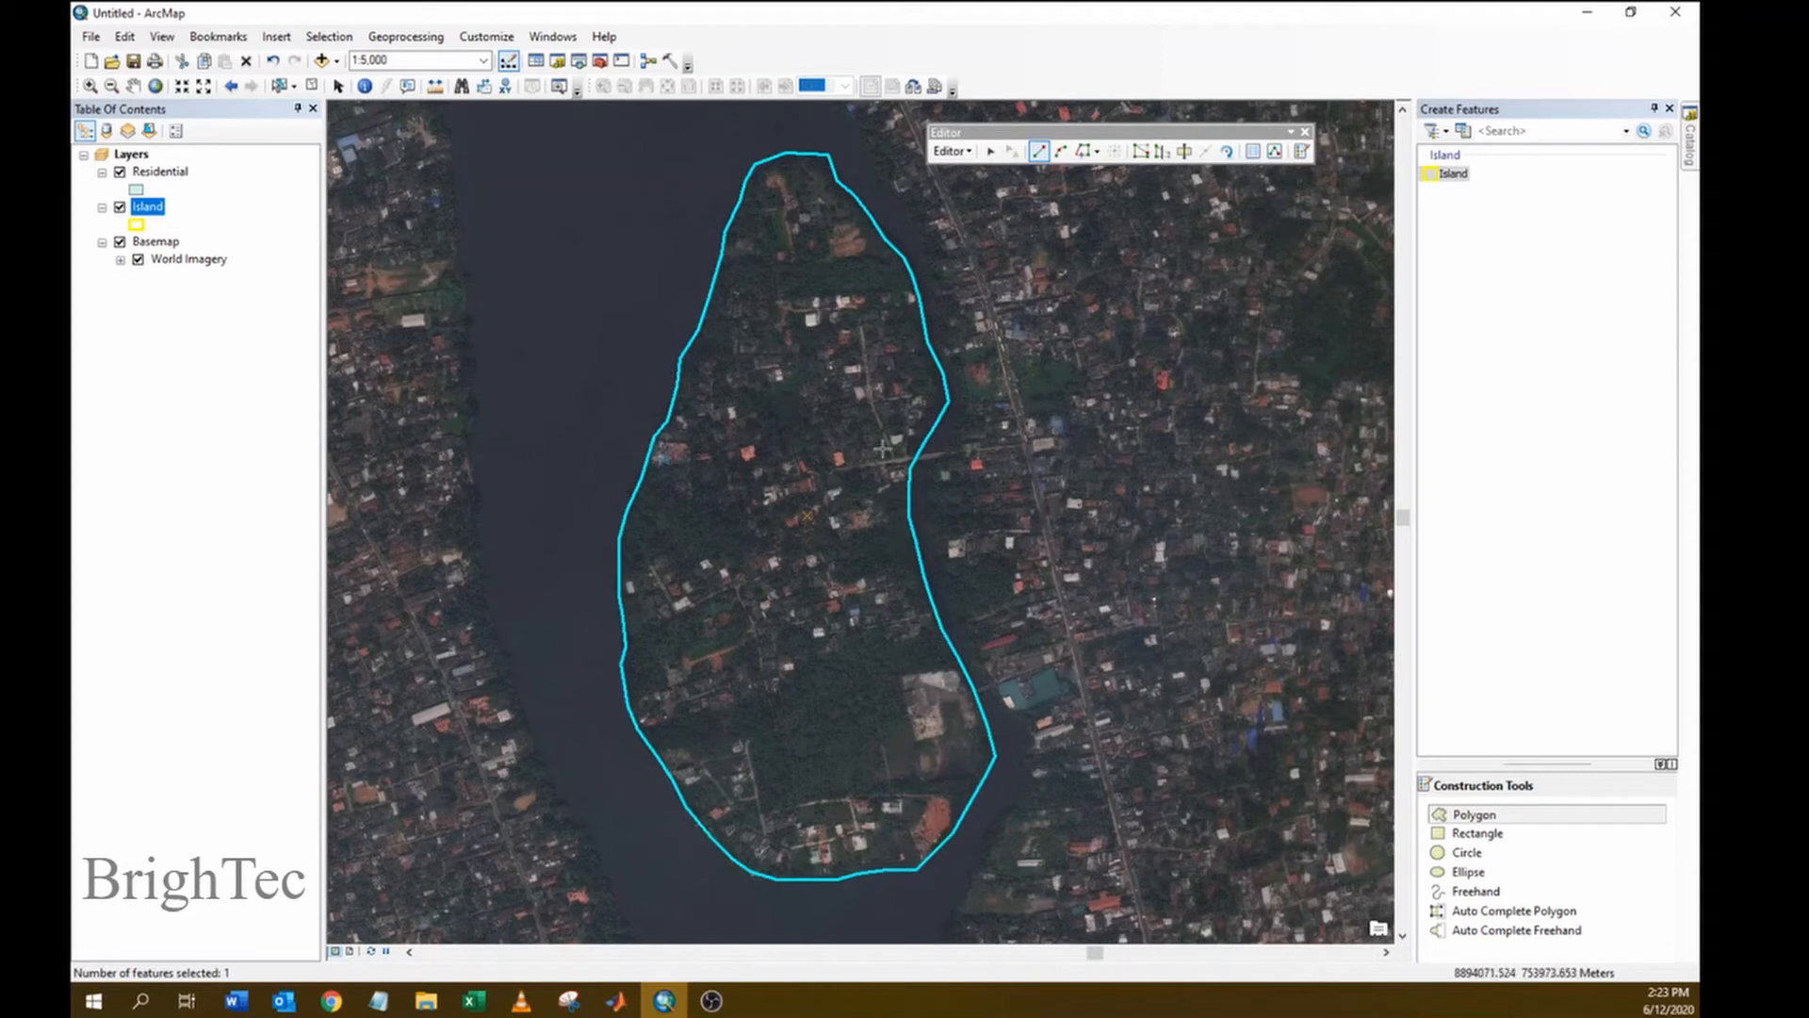
- Save the edits to the Island layer and stop editing
{"action": "left_click", "coordinate": [962, 159]}
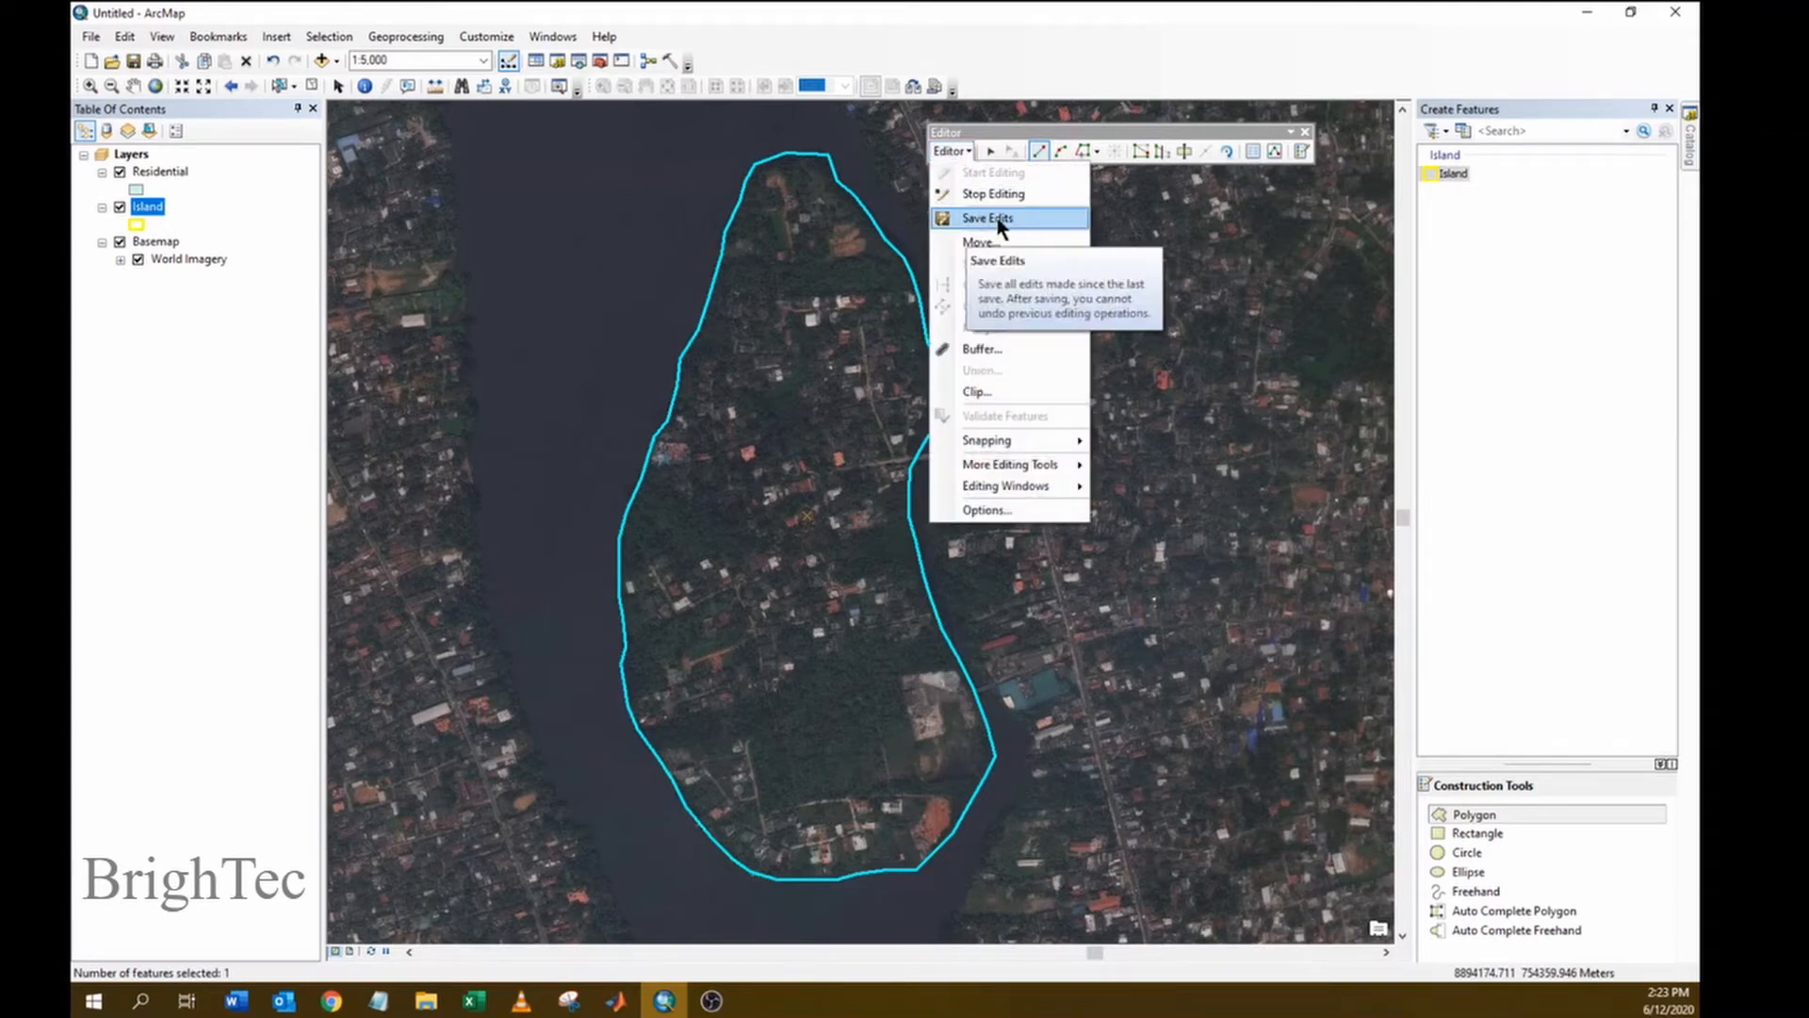
{"action": "left_click", "coordinate": [1000, 224]}
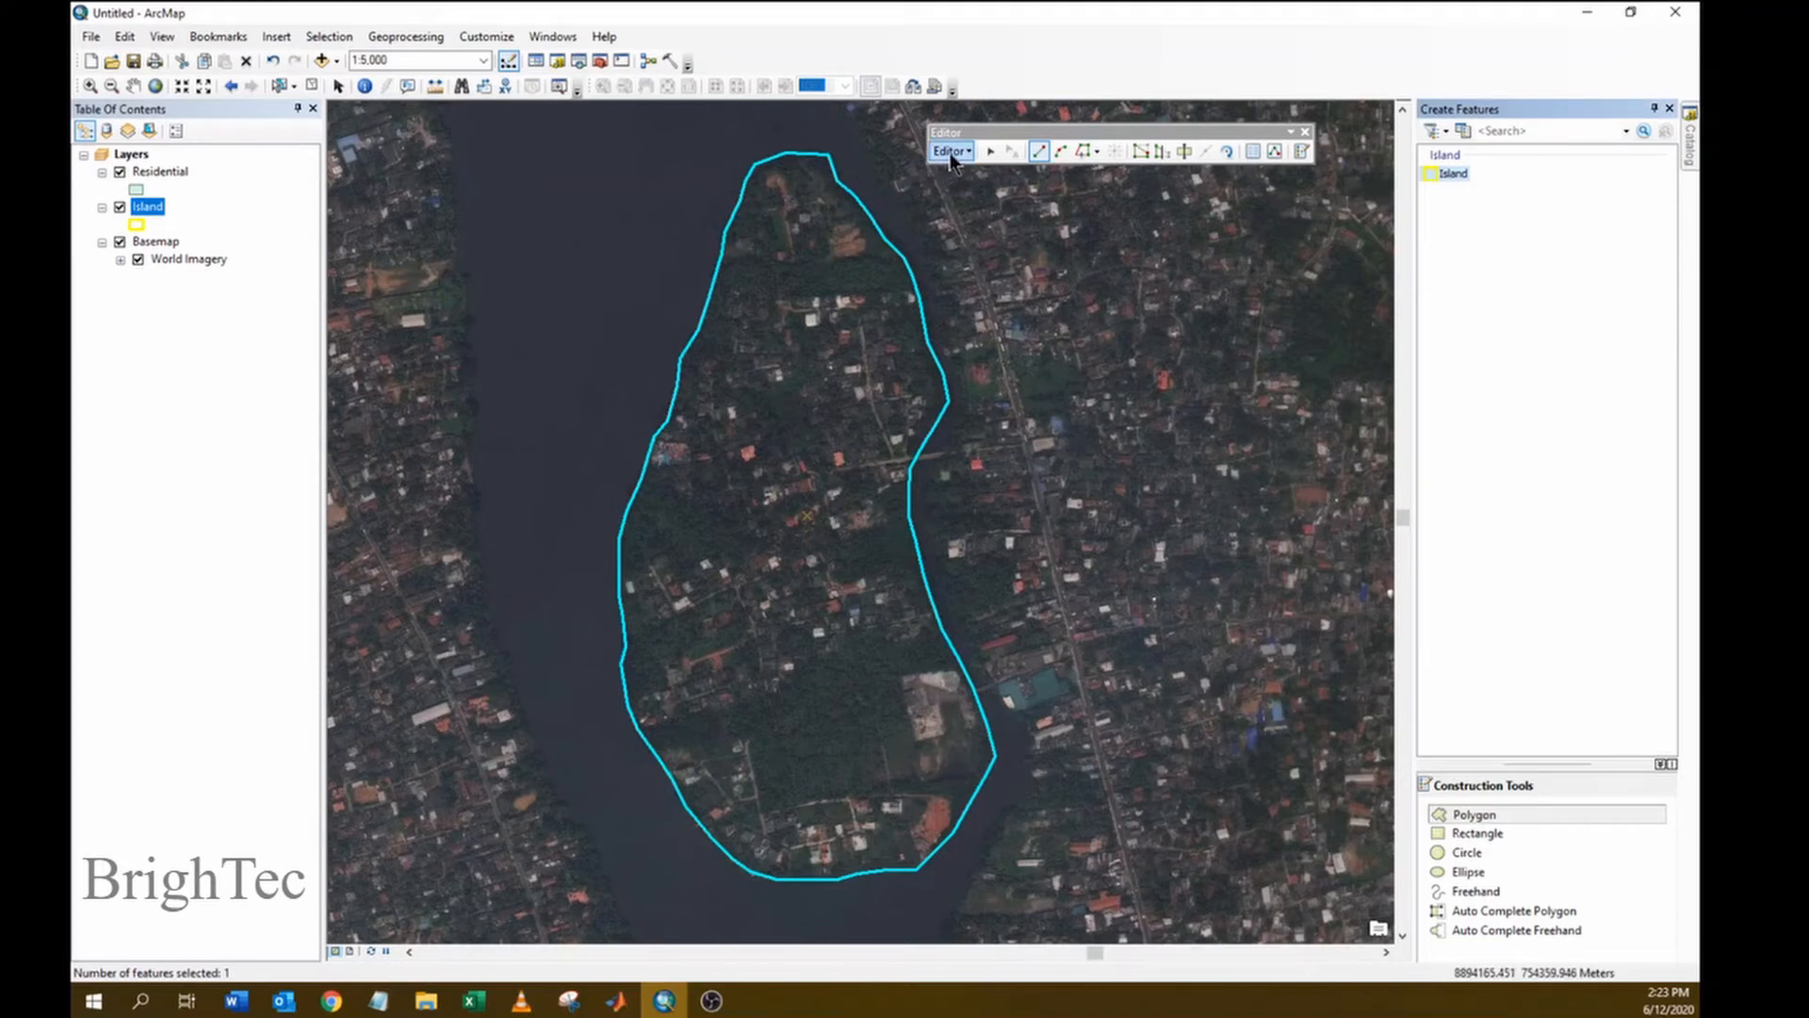
{"action": "left_click", "coordinate": [950, 153]}
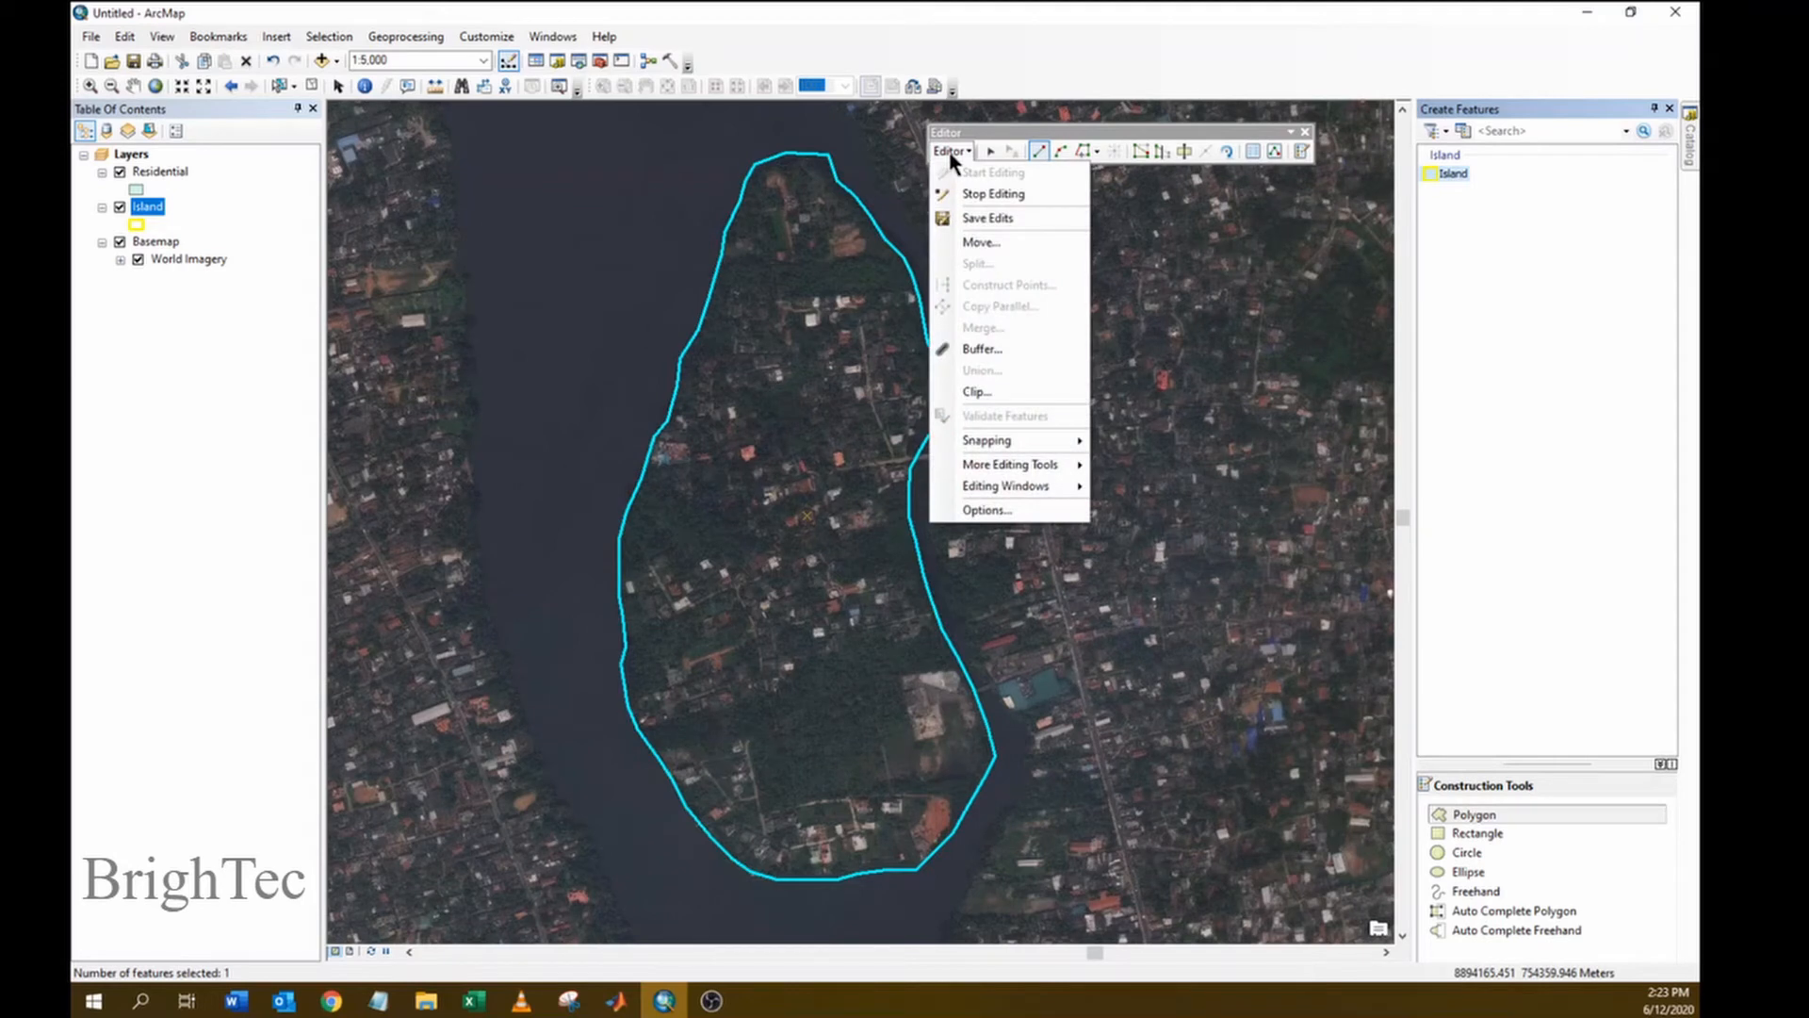
{"action": "left_click", "coordinate": [980, 194]}
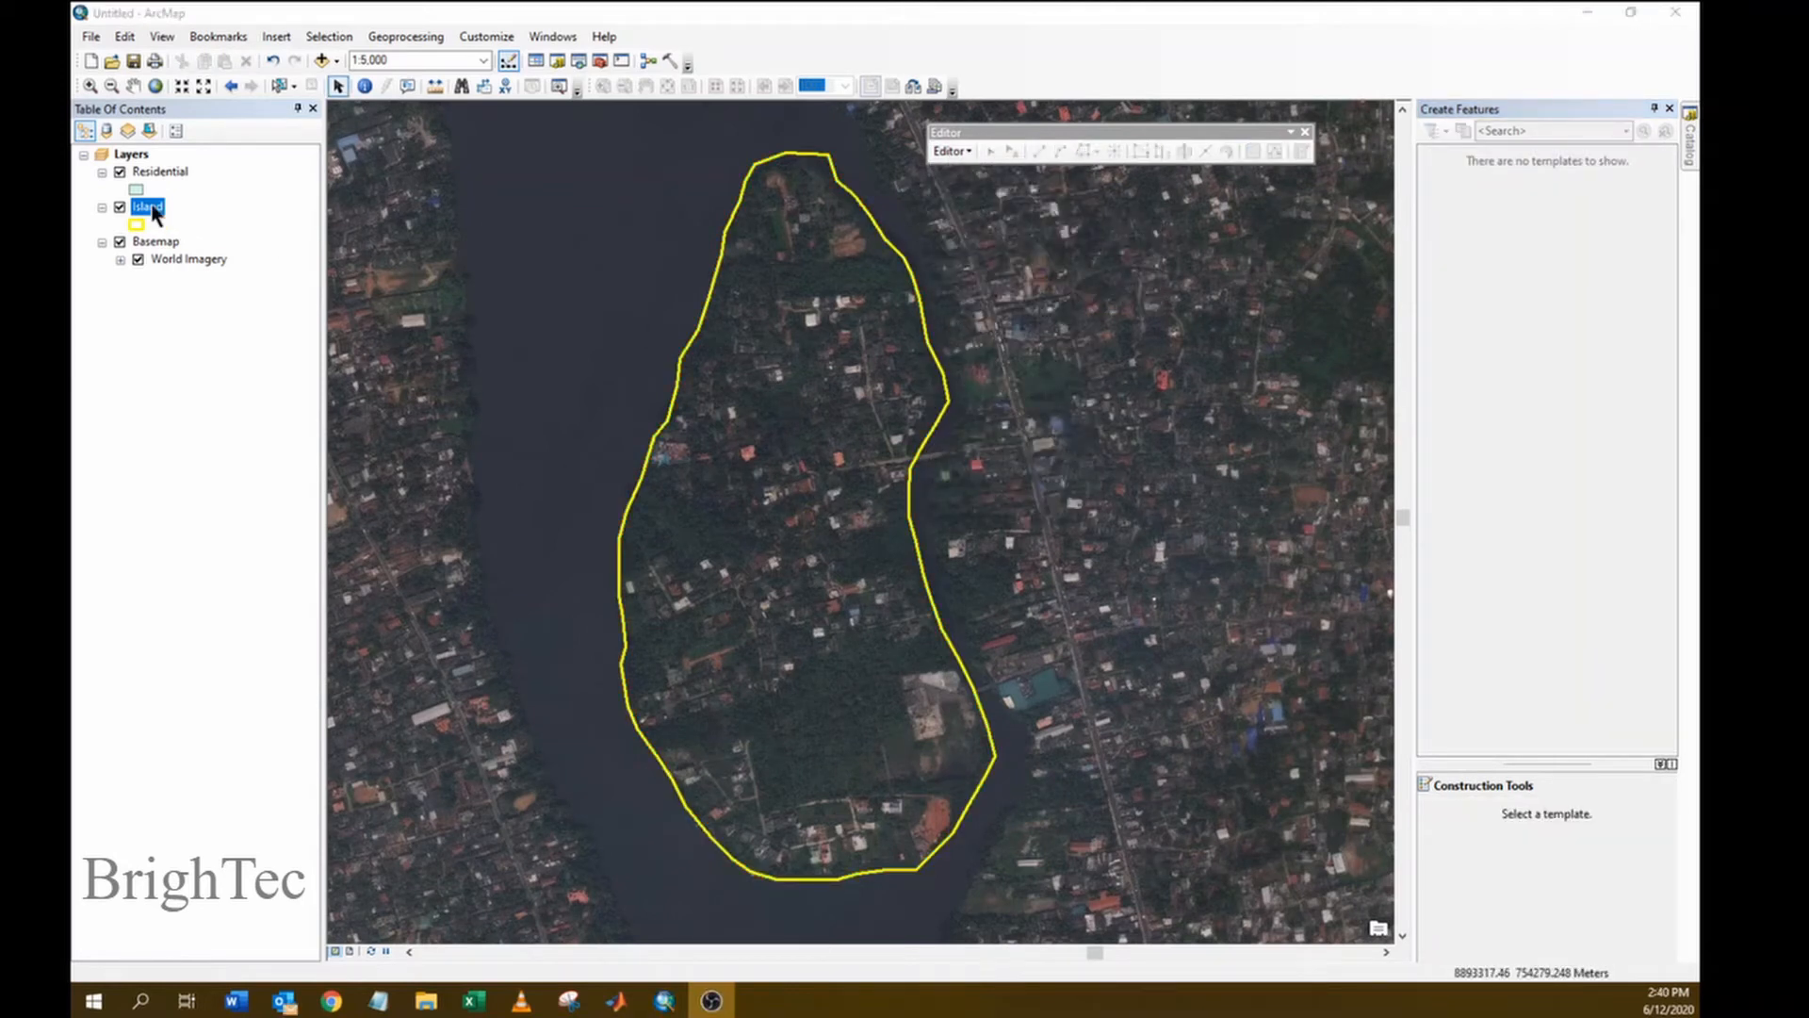
- Select the polygon's record in the Island layer's attribute table and close the table
{"action": "right_click", "coordinate": [153, 212]}
{"action": "left_click", "coordinate": [205, 252]}
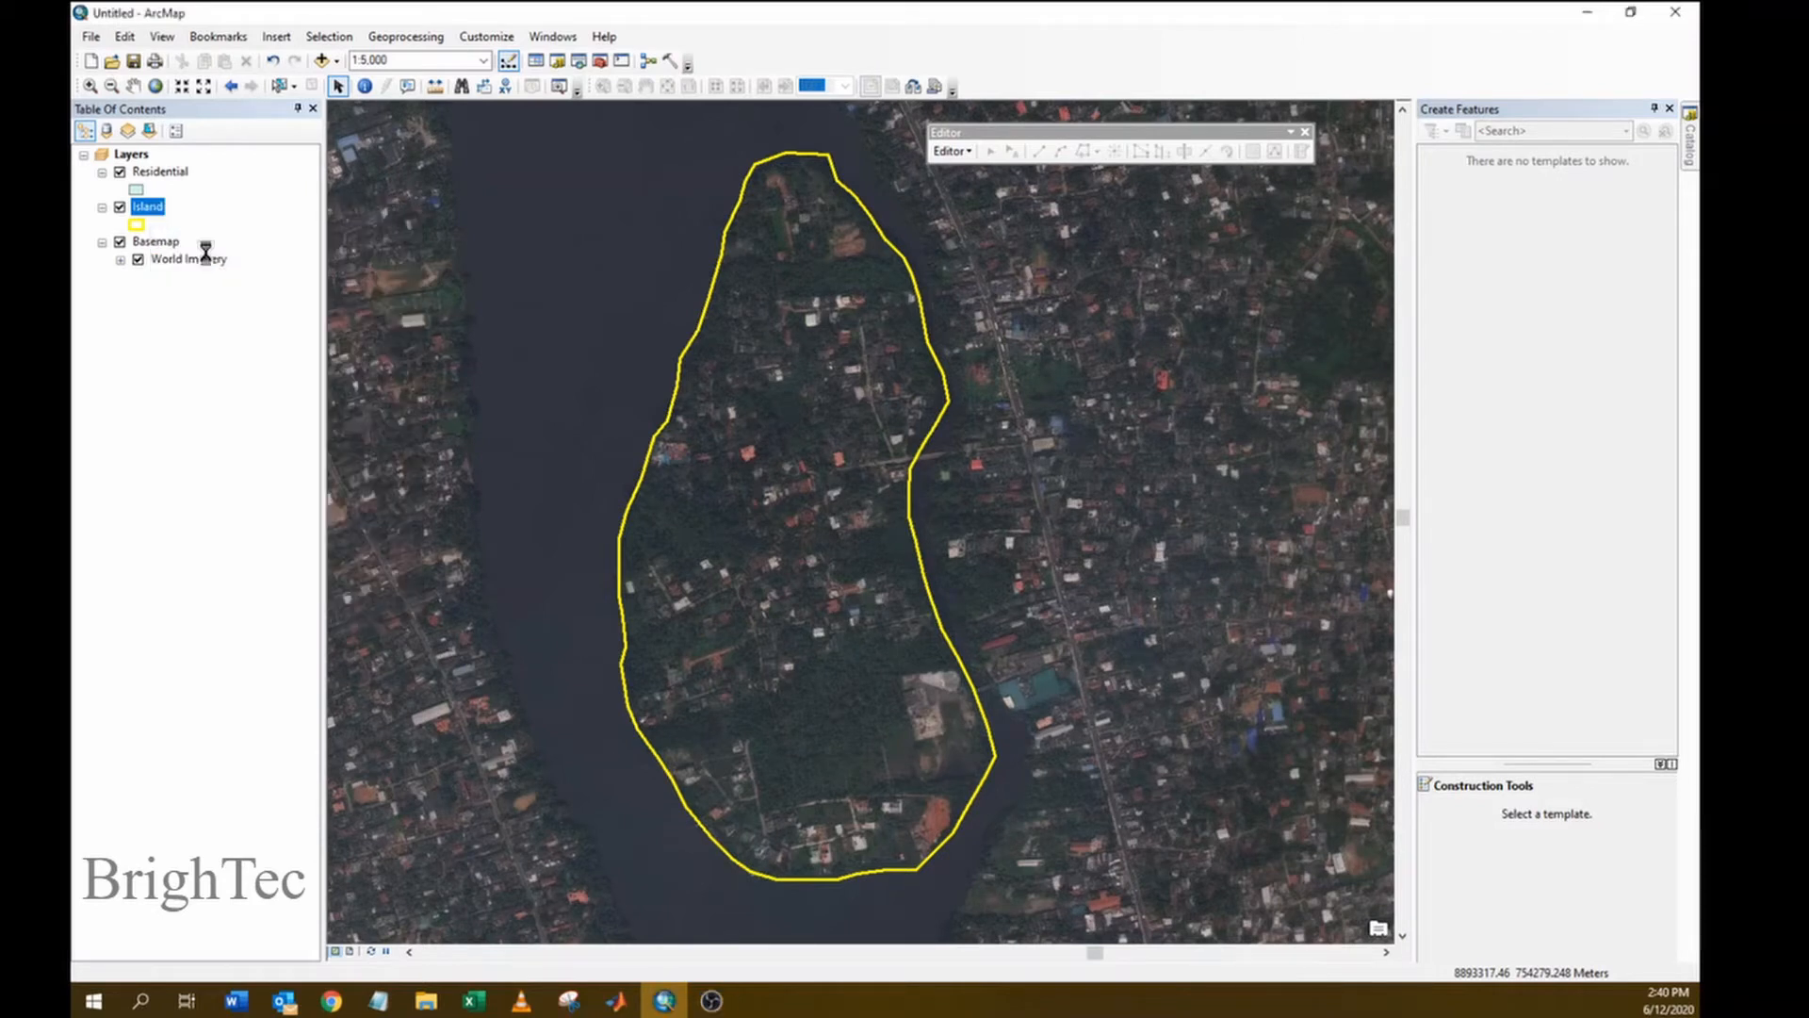
{"action": "left_click", "coordinate": [443, 370]}
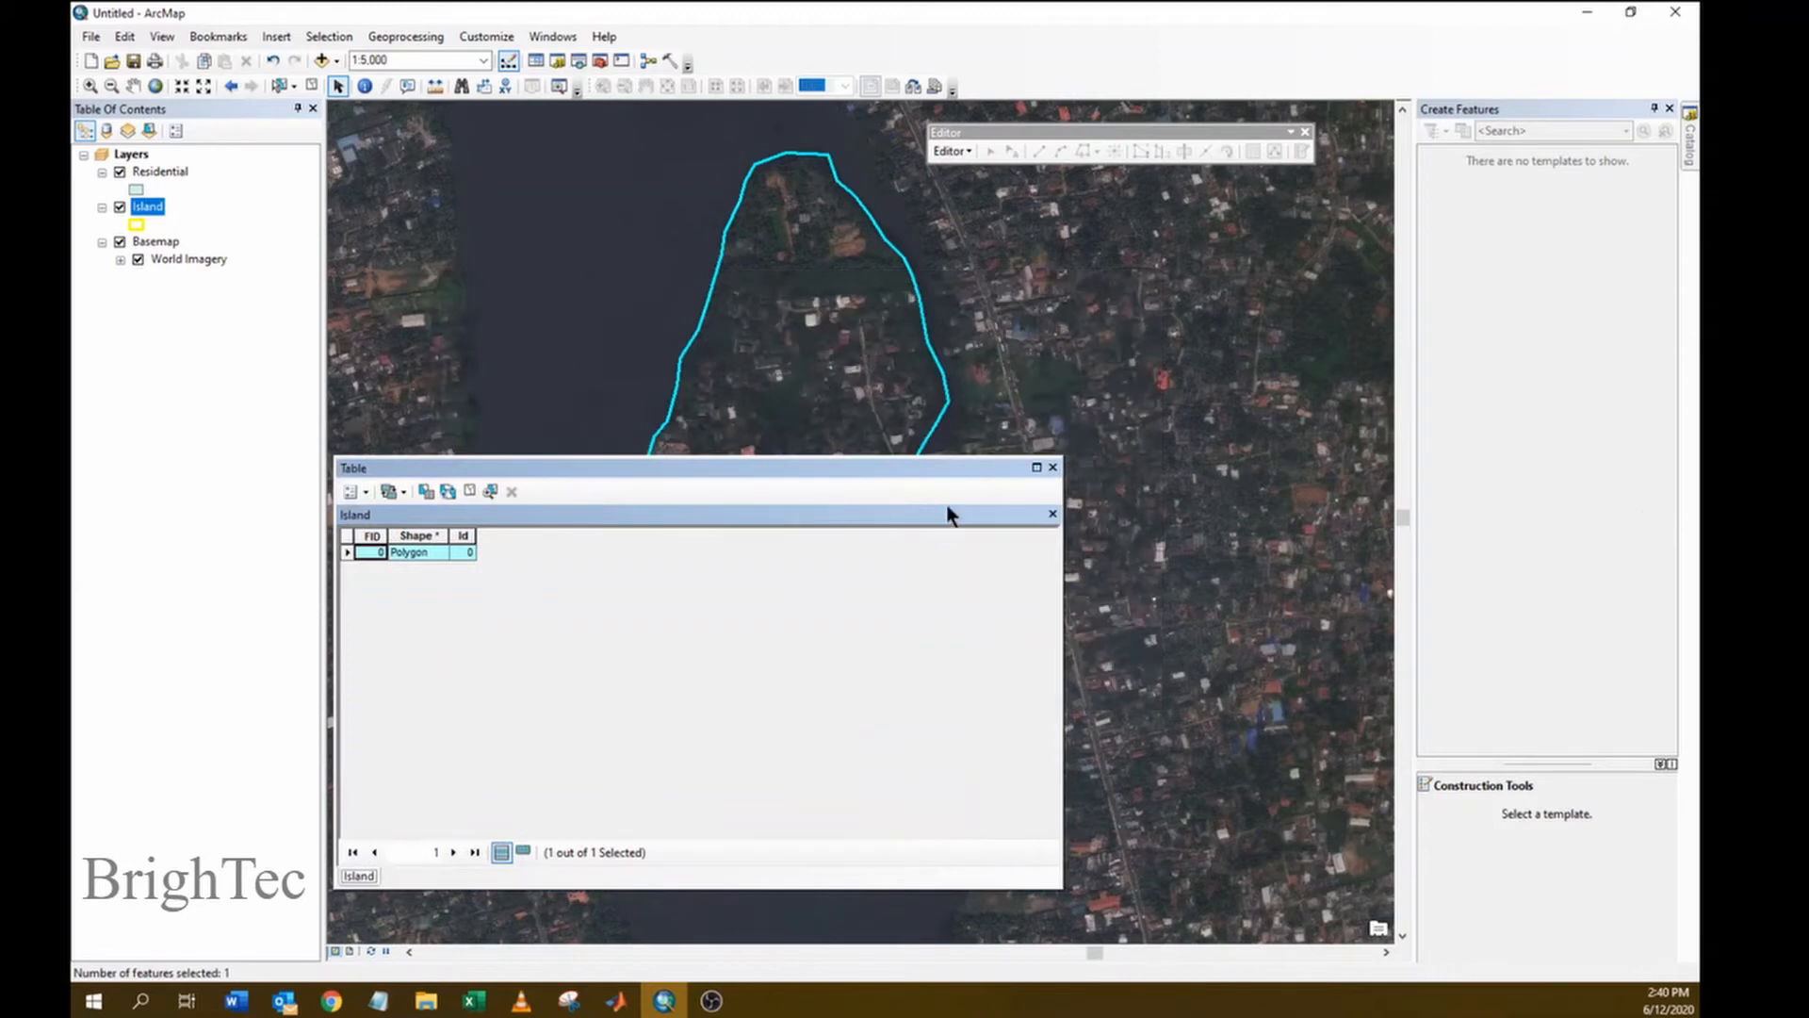
{"action": "left_click", "coordinate": [1053, 468]}
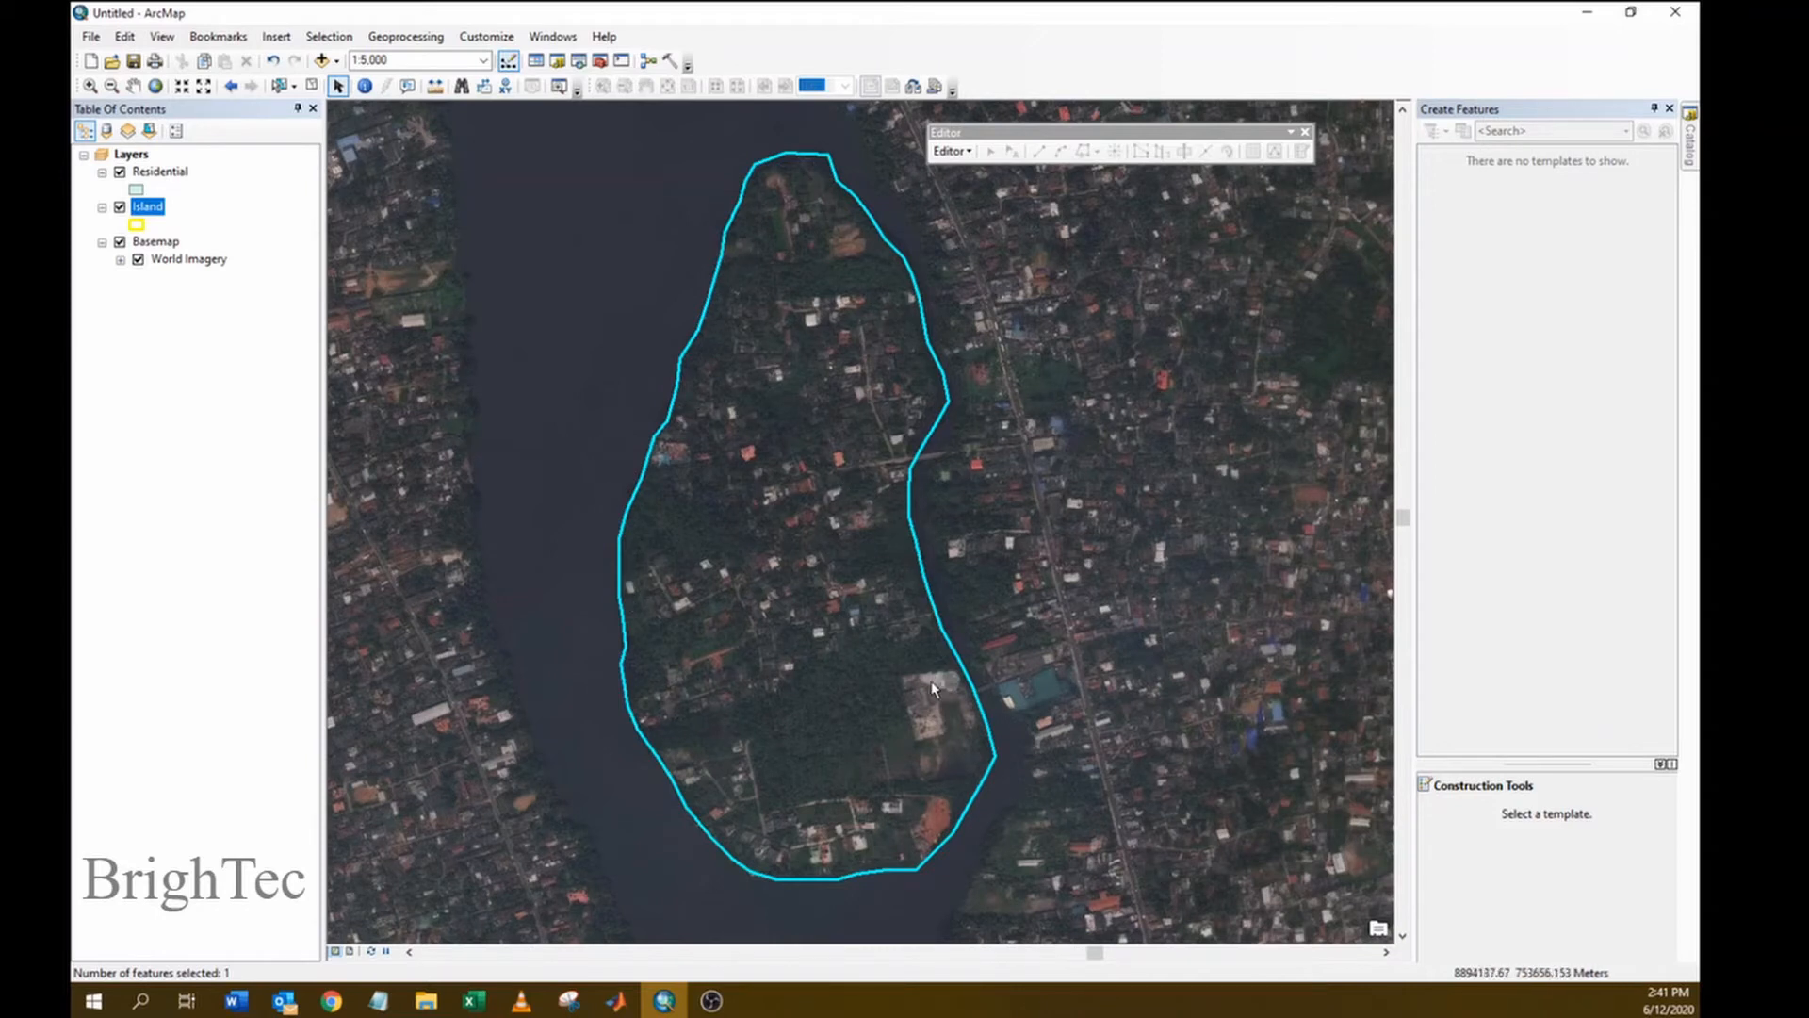
- Start a new edit session on the Island layer
{"action": "left_click", "coordinate": [948, 150]}
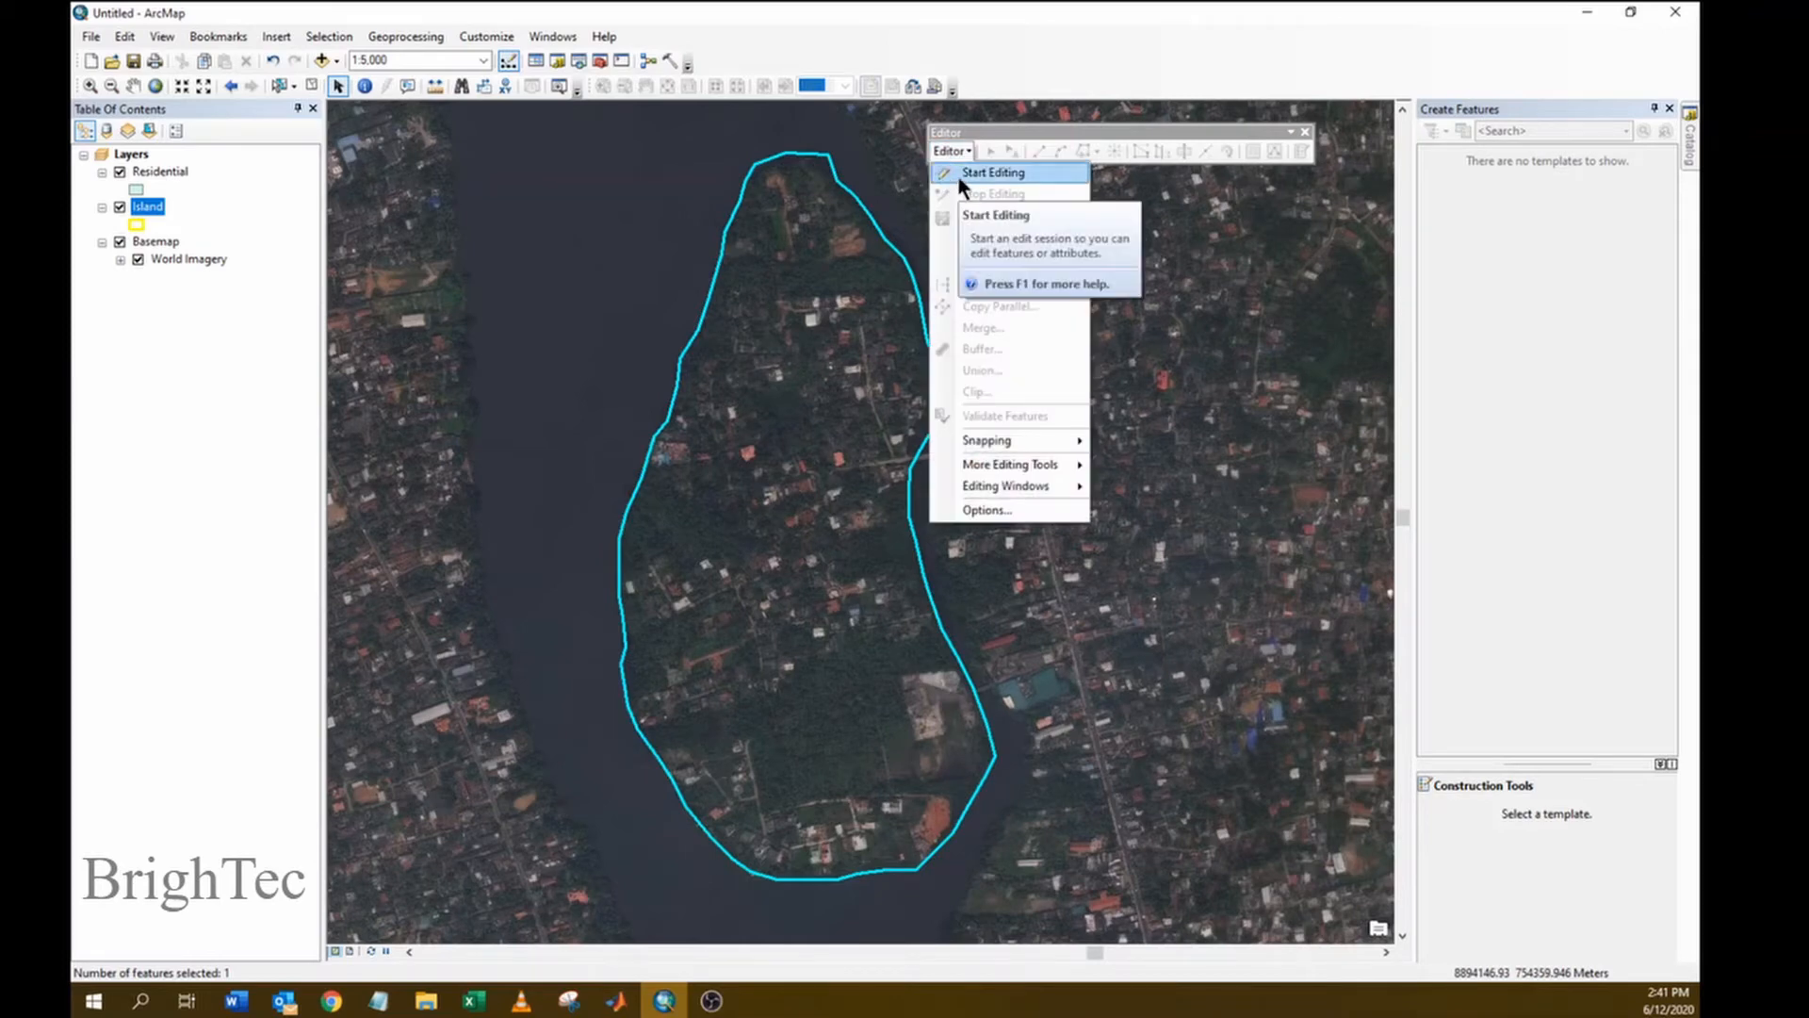
{"action": "left_click", "coordinate": [958, 173]}
{"action": "left_click", "coordinate": [762, 335]}
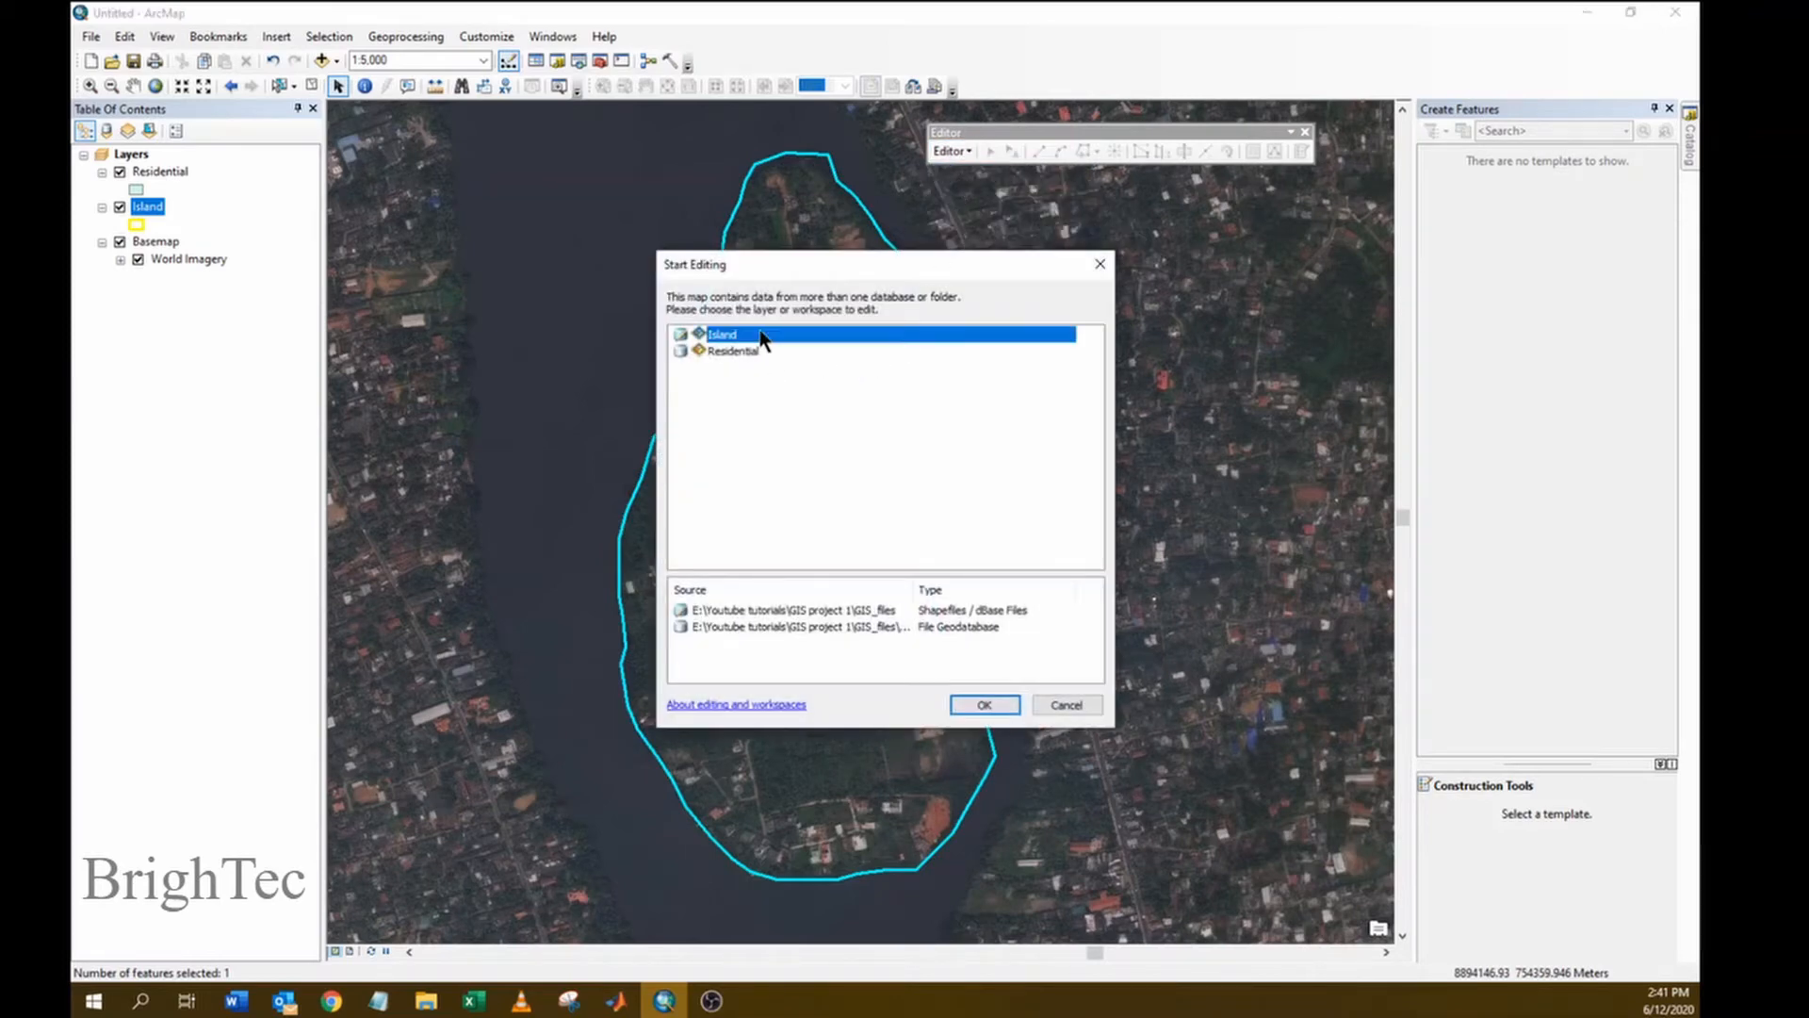
{"action": "left_click", "coordinate": [983, 707]}
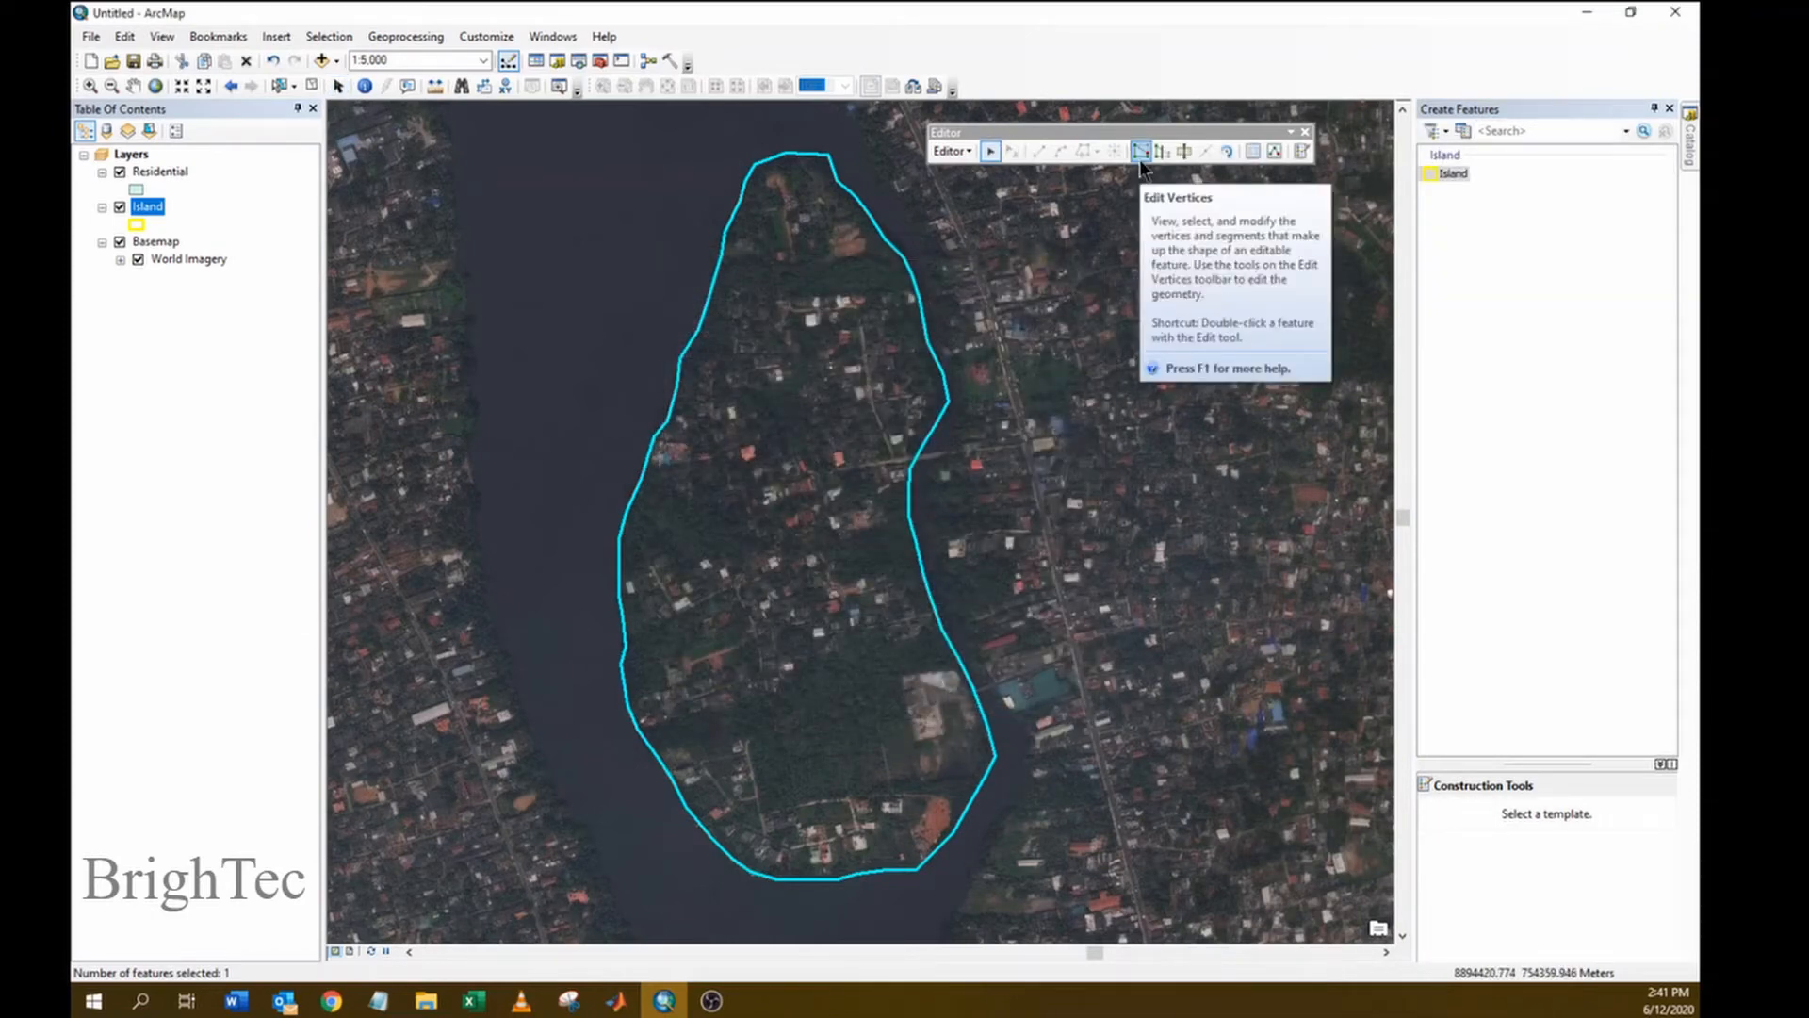
- Using Edit Vertices, move two adjacent vertices of the eastern shoreline south of the bridge toward the channel, and delete the upper one
{"action": "left_click", "coordinate": [1141, 153]}
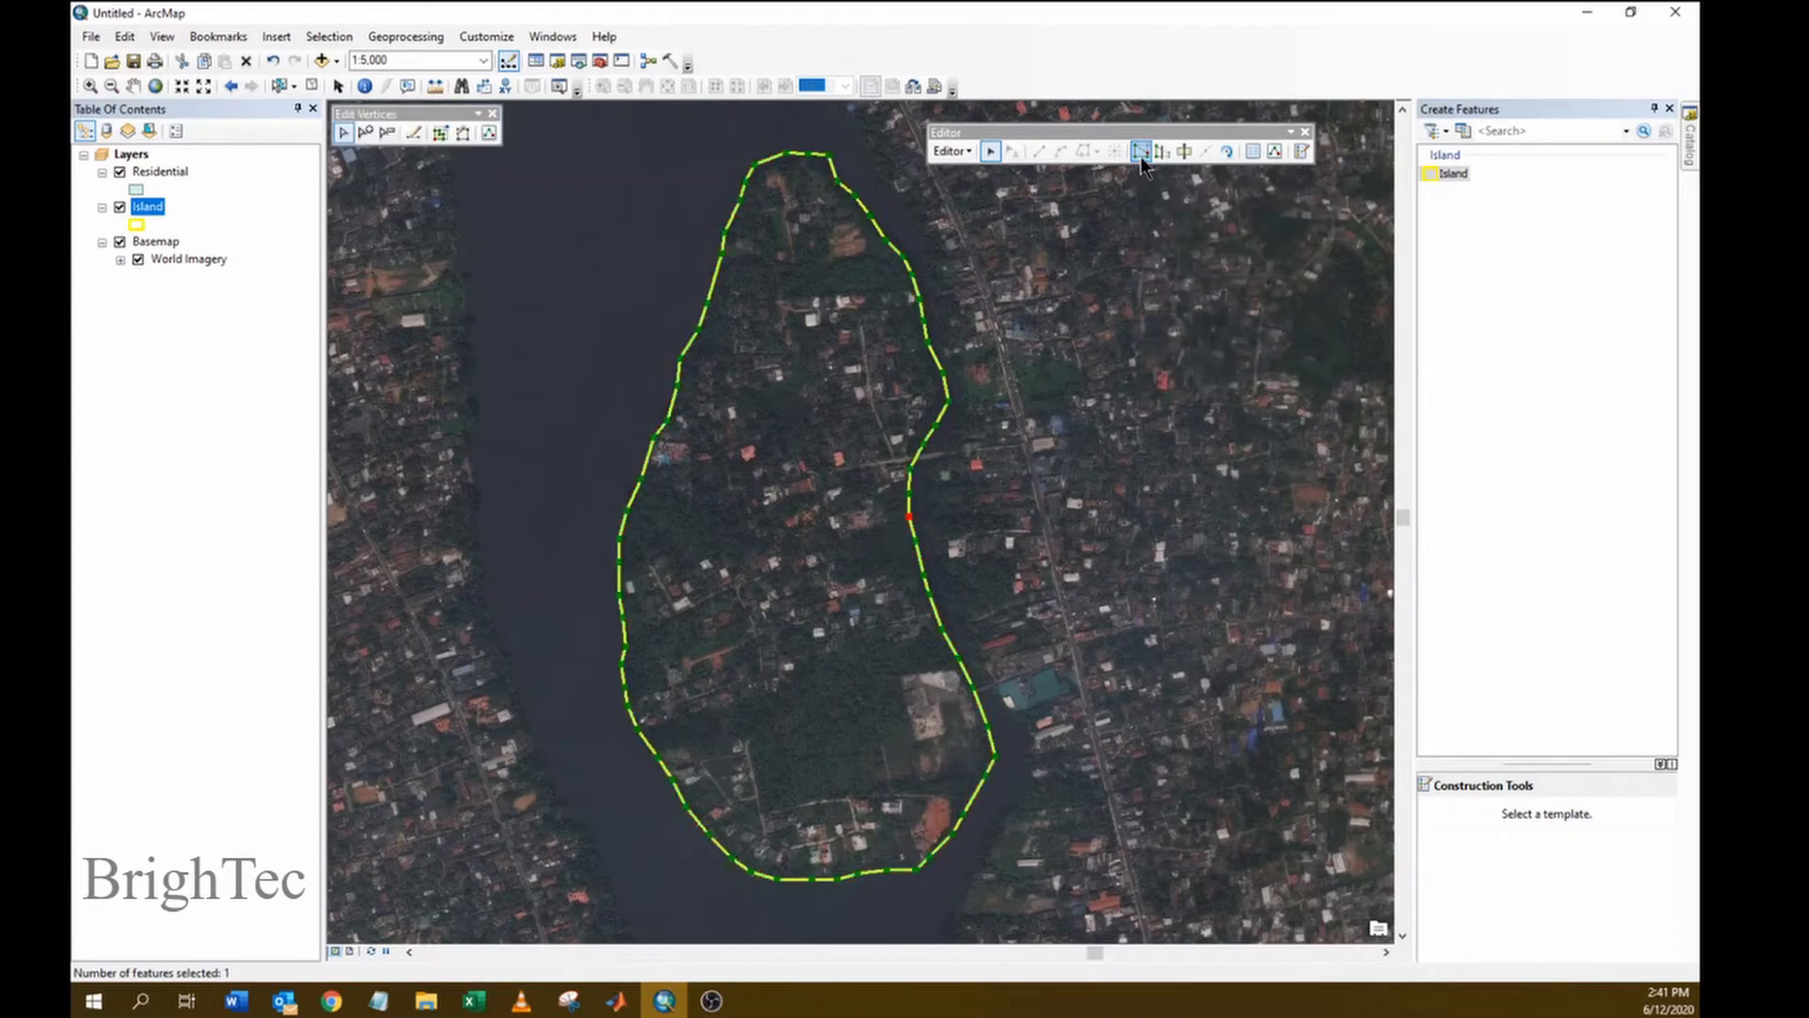
{"action": "scroll", "coordinate": [918, 526], "scroll_direction": "up", "scroll_amount": 4}
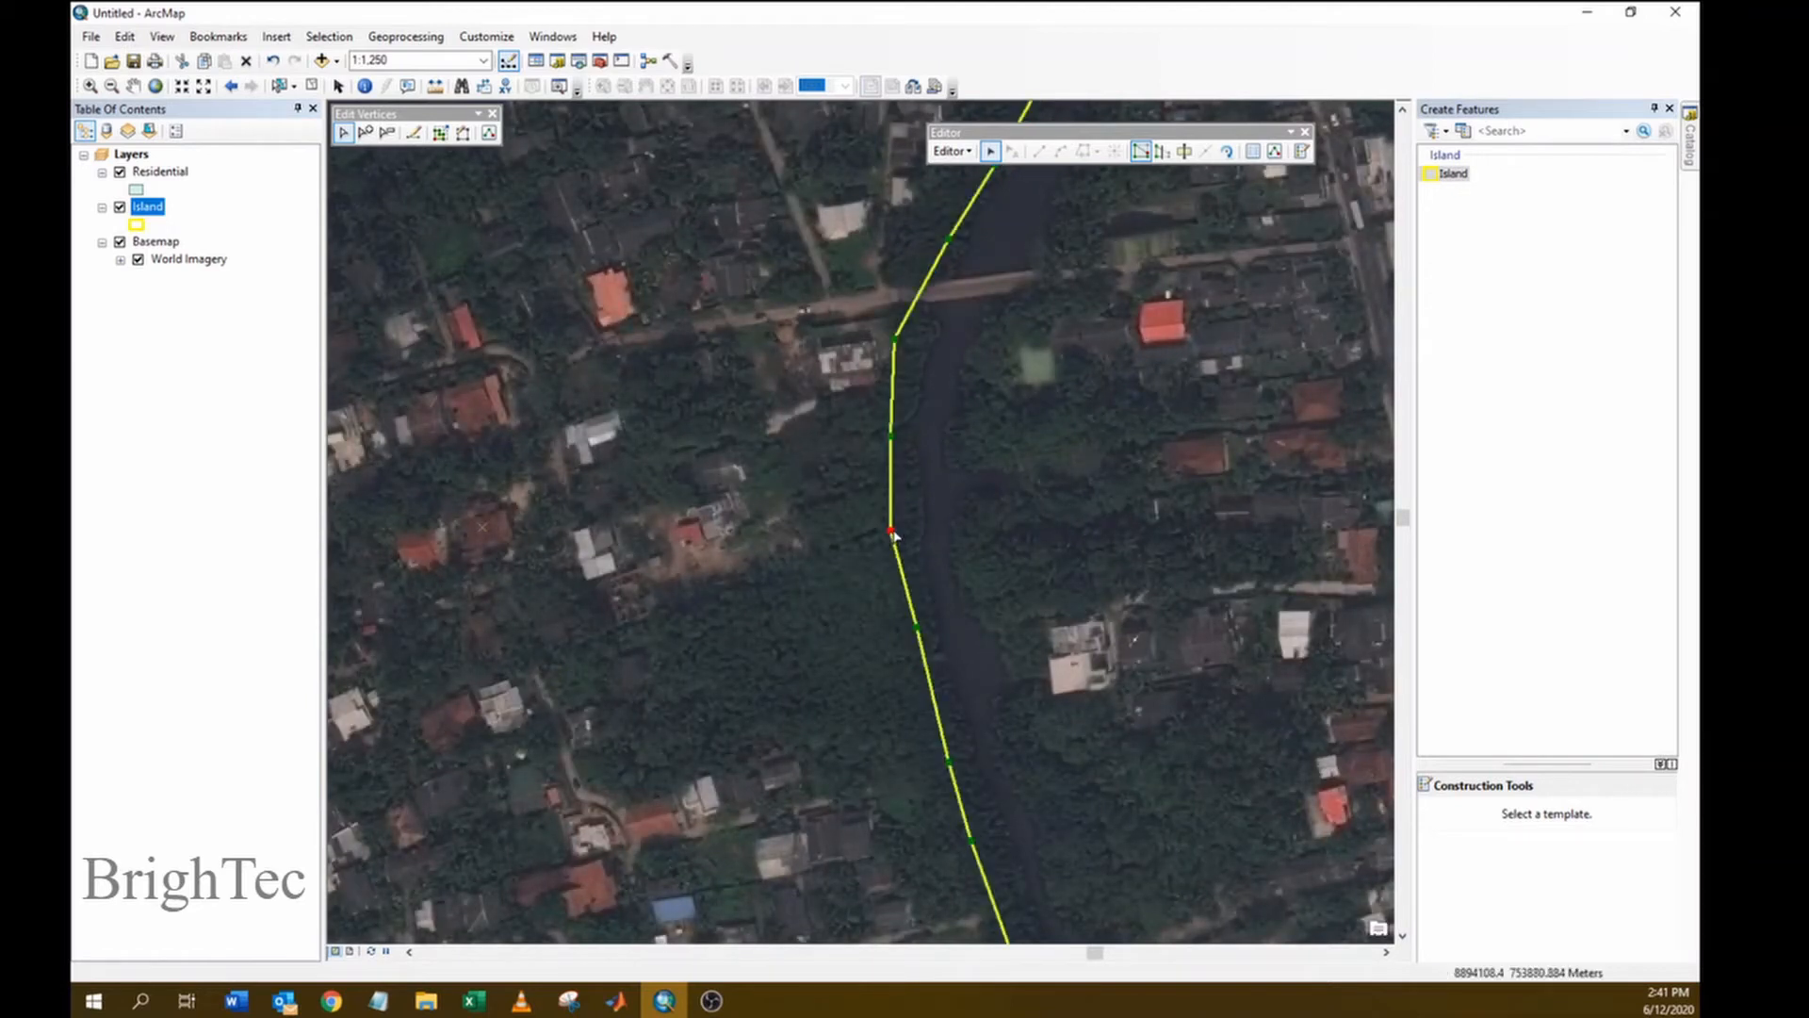
{"action": "left_click_drag", "start_coordinate": [892, 532], "coordinate": [924, 529]}
{"action": "left_click_drag", "start_coordinate": [916, 624], "coordinate": [940, 625]}
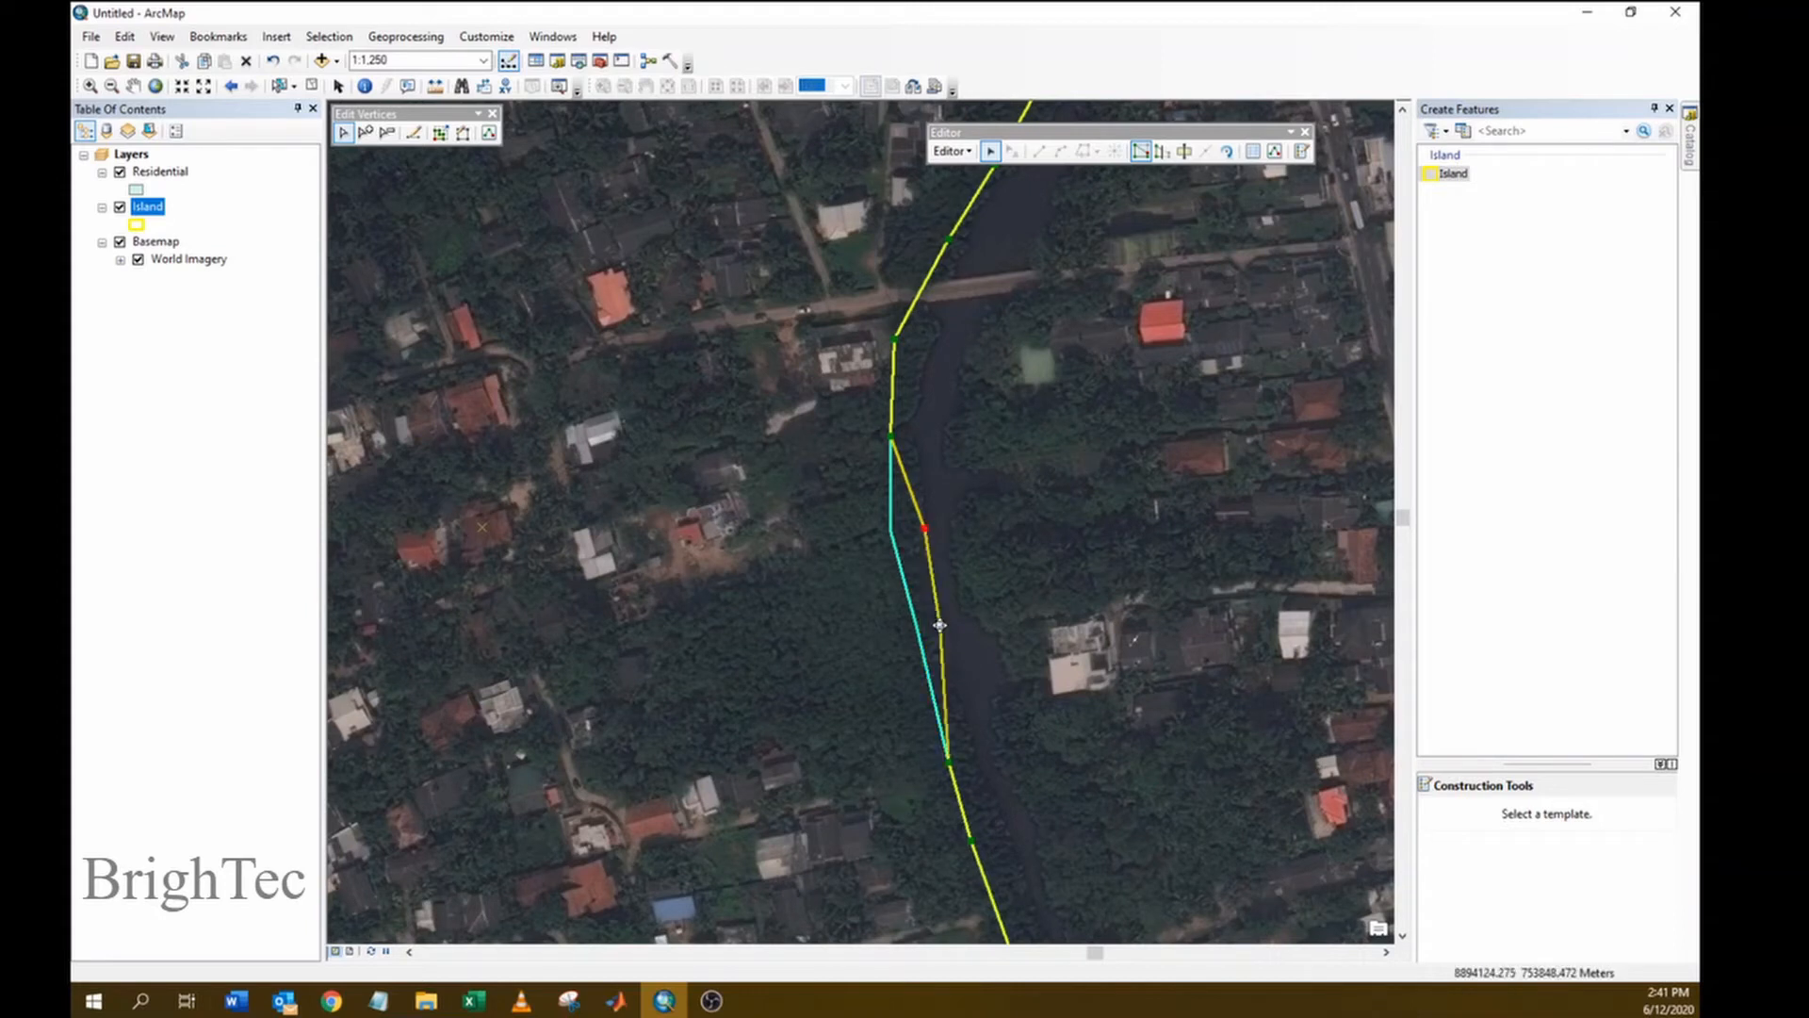
{"action": "right_click", "coordinate": [925, 530]}
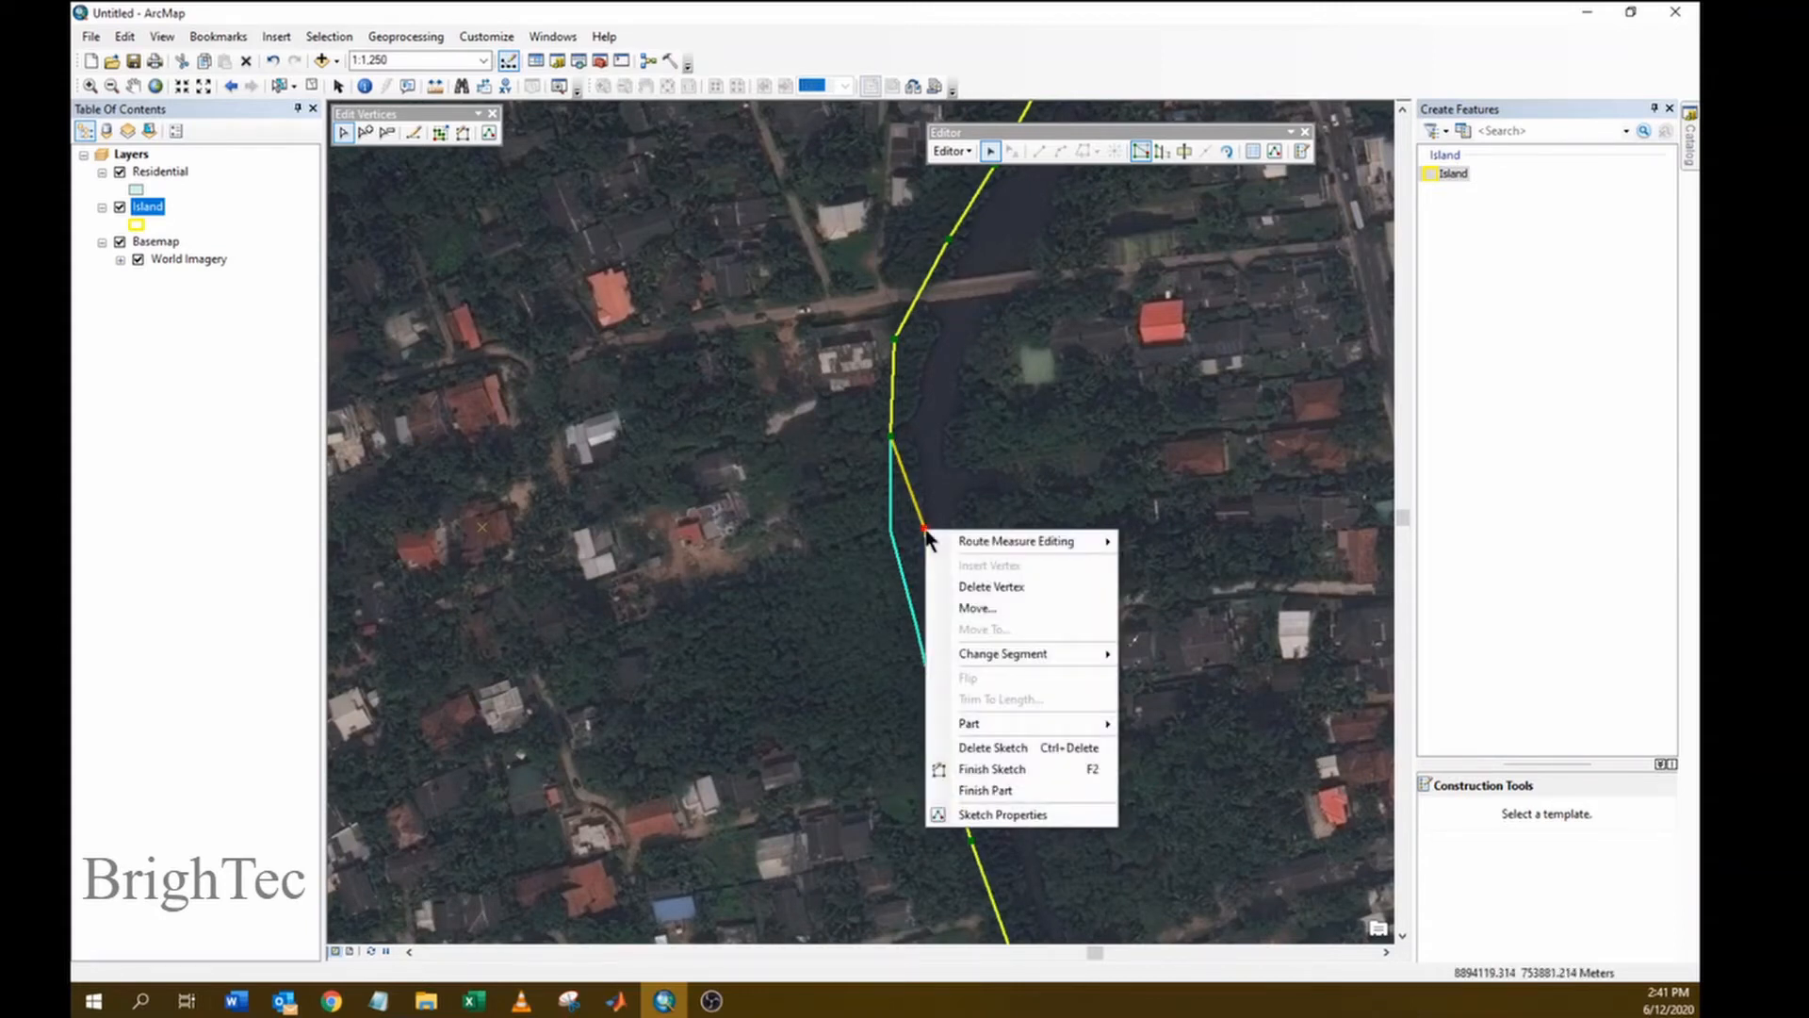
{"action": "left_click", "coordinate": [969, 586]}
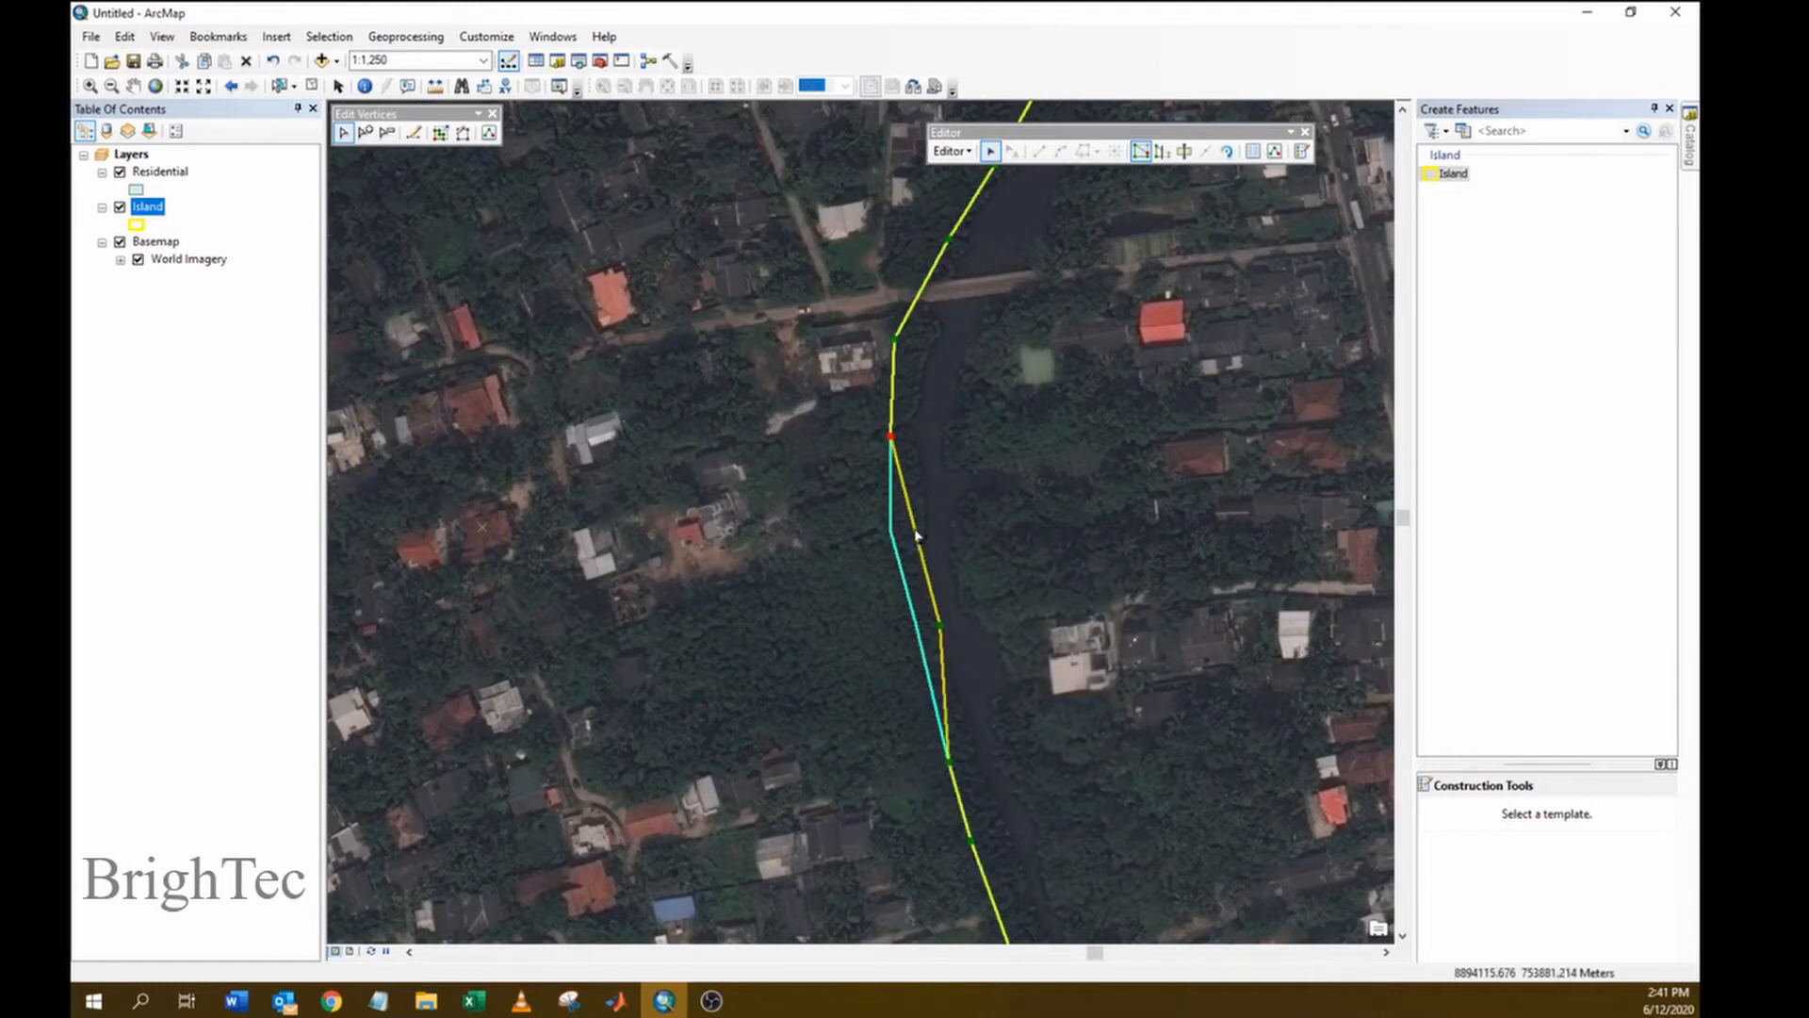
- Insert a vertex on the eastern shoreline south of the bridge and move it and the vertex above toward the channel
{"action": "right_click", "coordinate": [917, 535]}
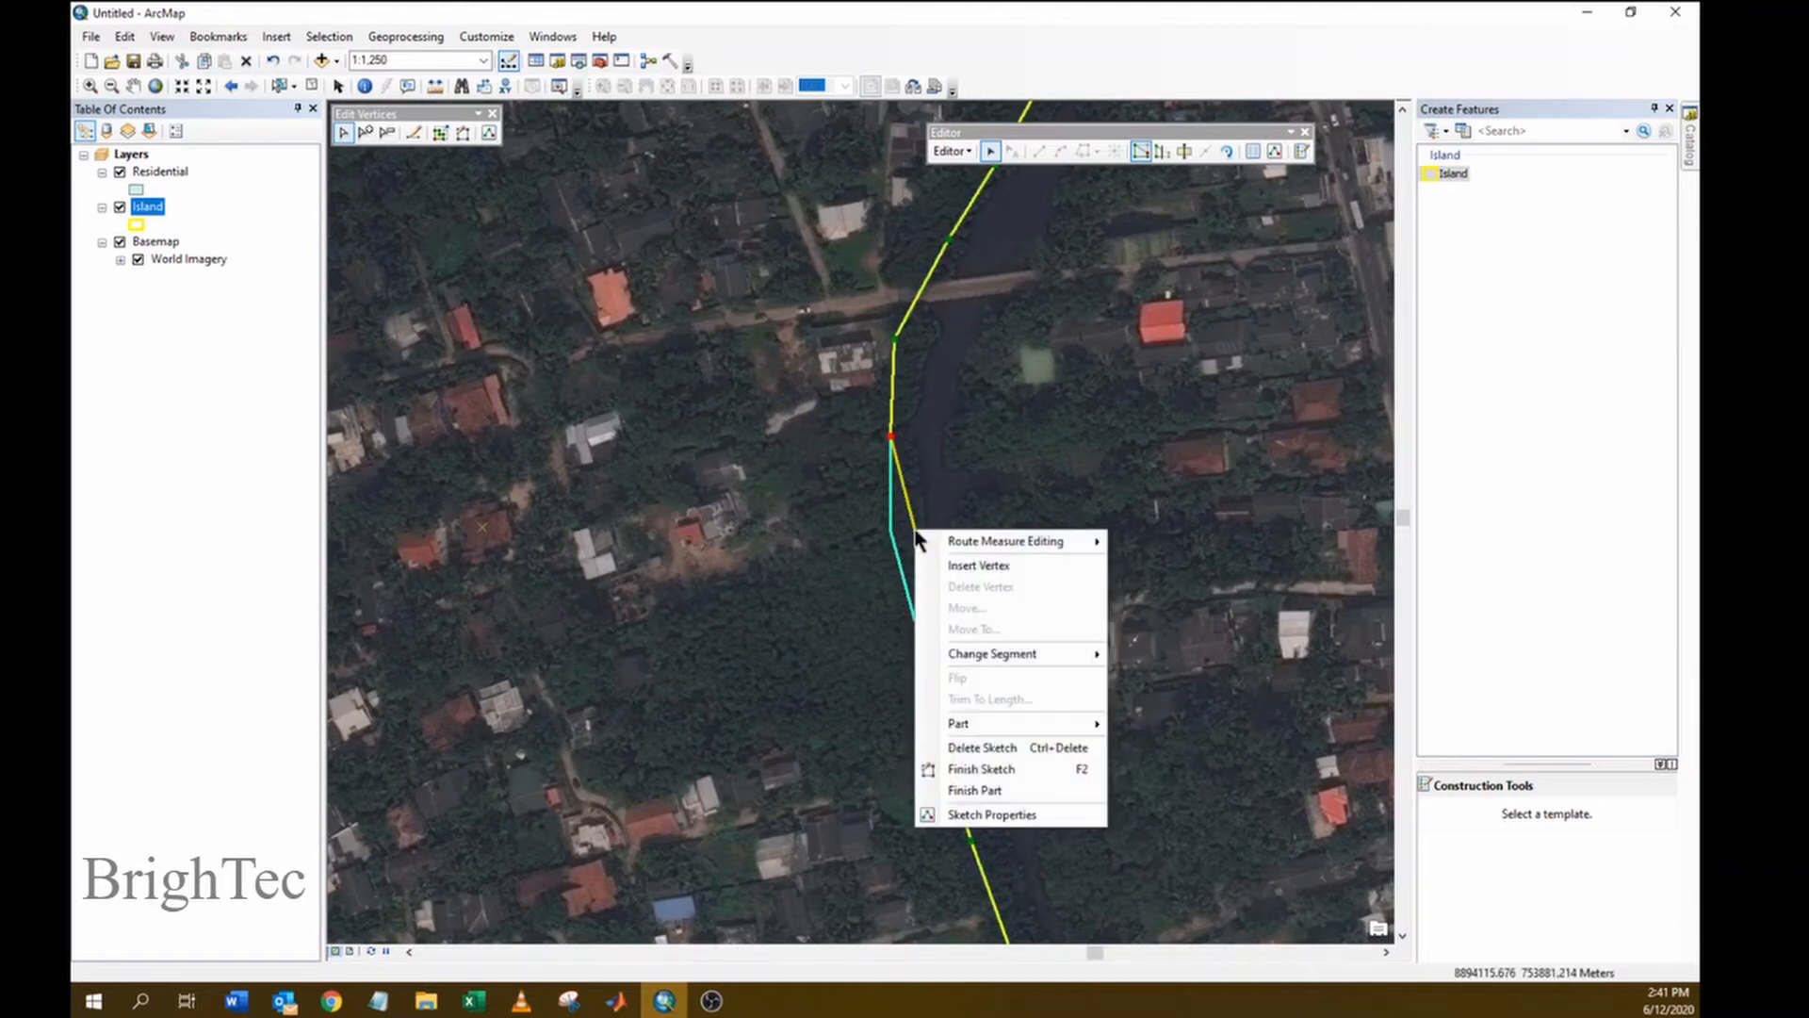
{"action": "left_click", "coordinate": [963, 569]}
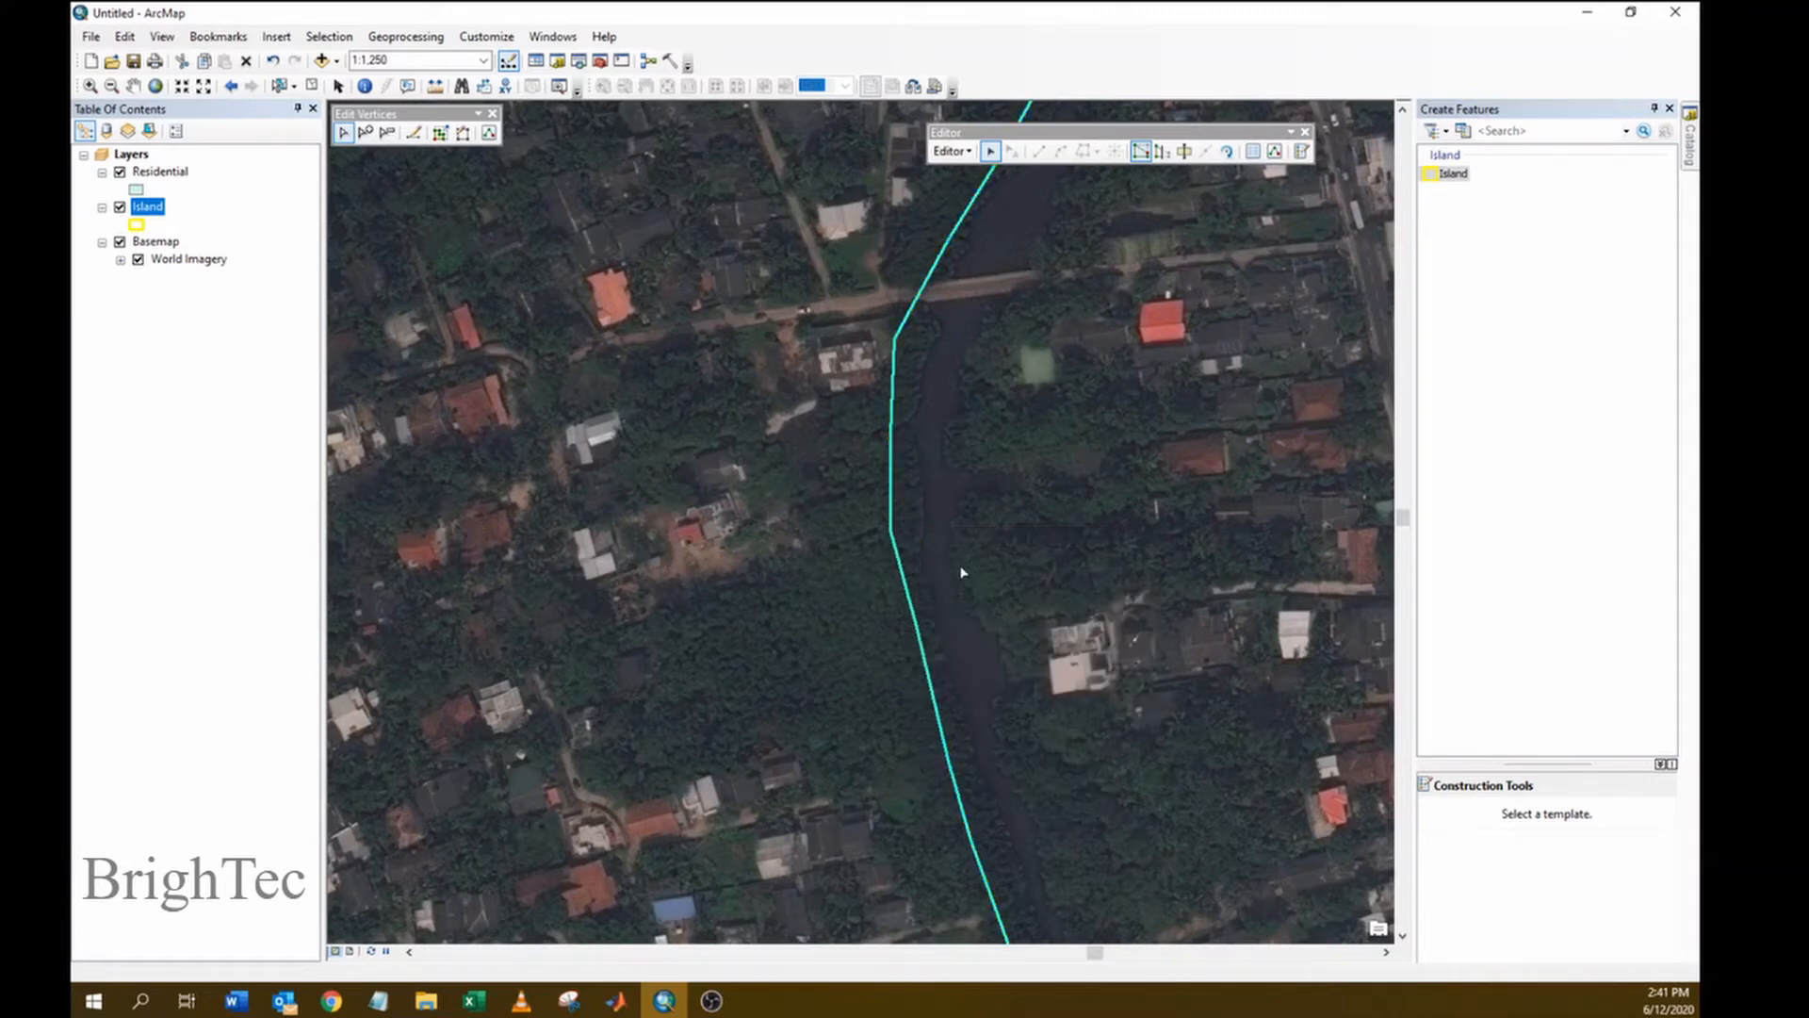
{"action": "left_click_drag", "start_coordinate": [916, 530], "coordinate": [931, 533]}
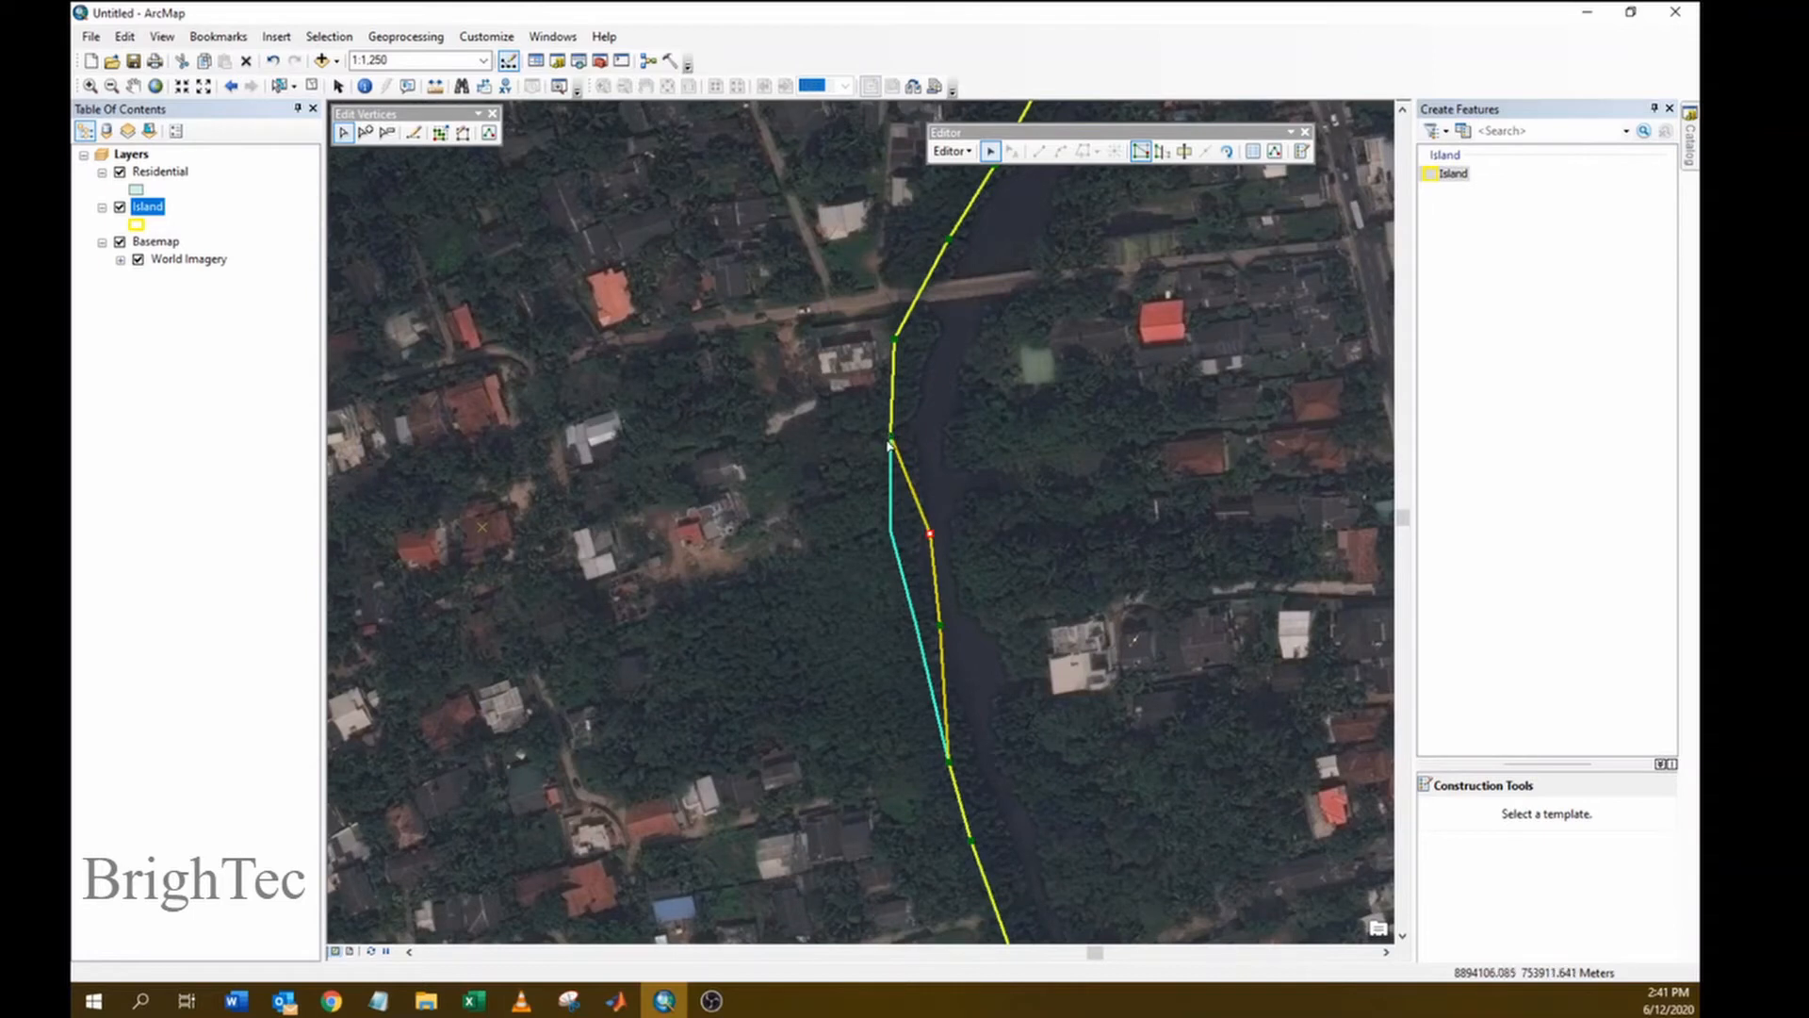
{"action": "left_click_drag", "start_coordinate": [890, 443], "coordinate": [909, 436]}
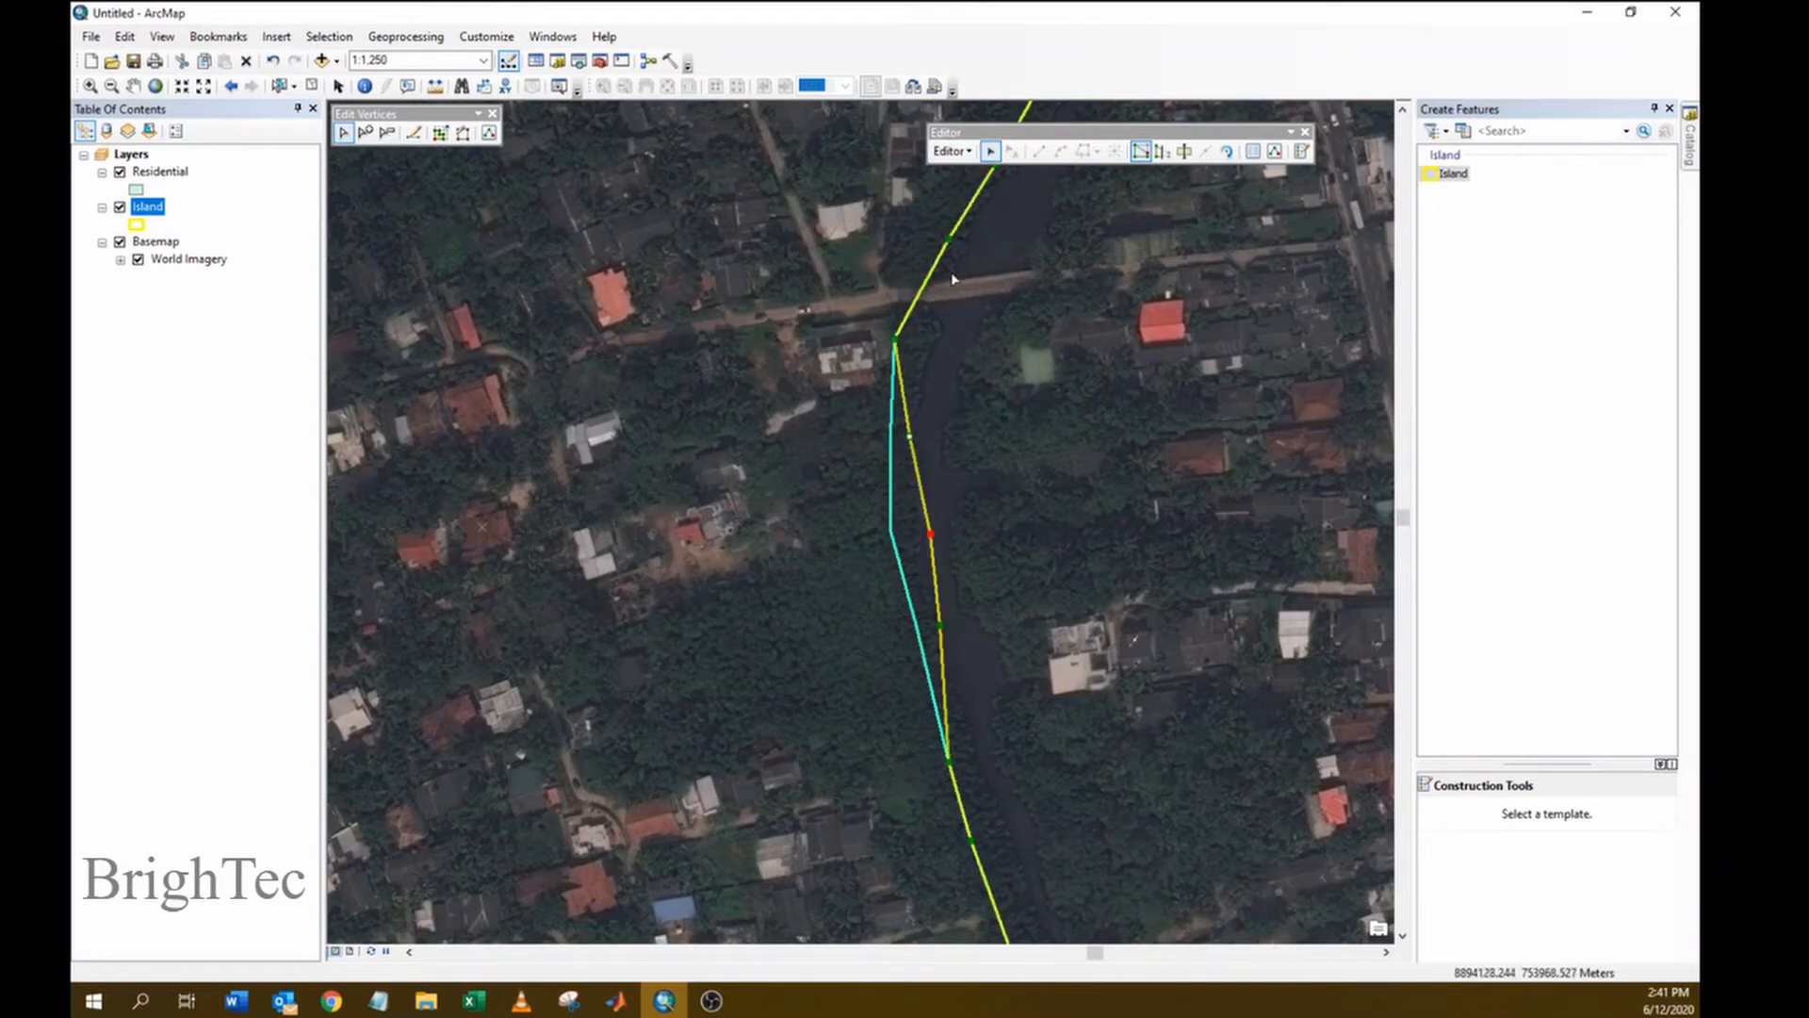
- Save the edits to the Island layer and stop editing
{"action": "left_click", "coordinate": [952, 151]}
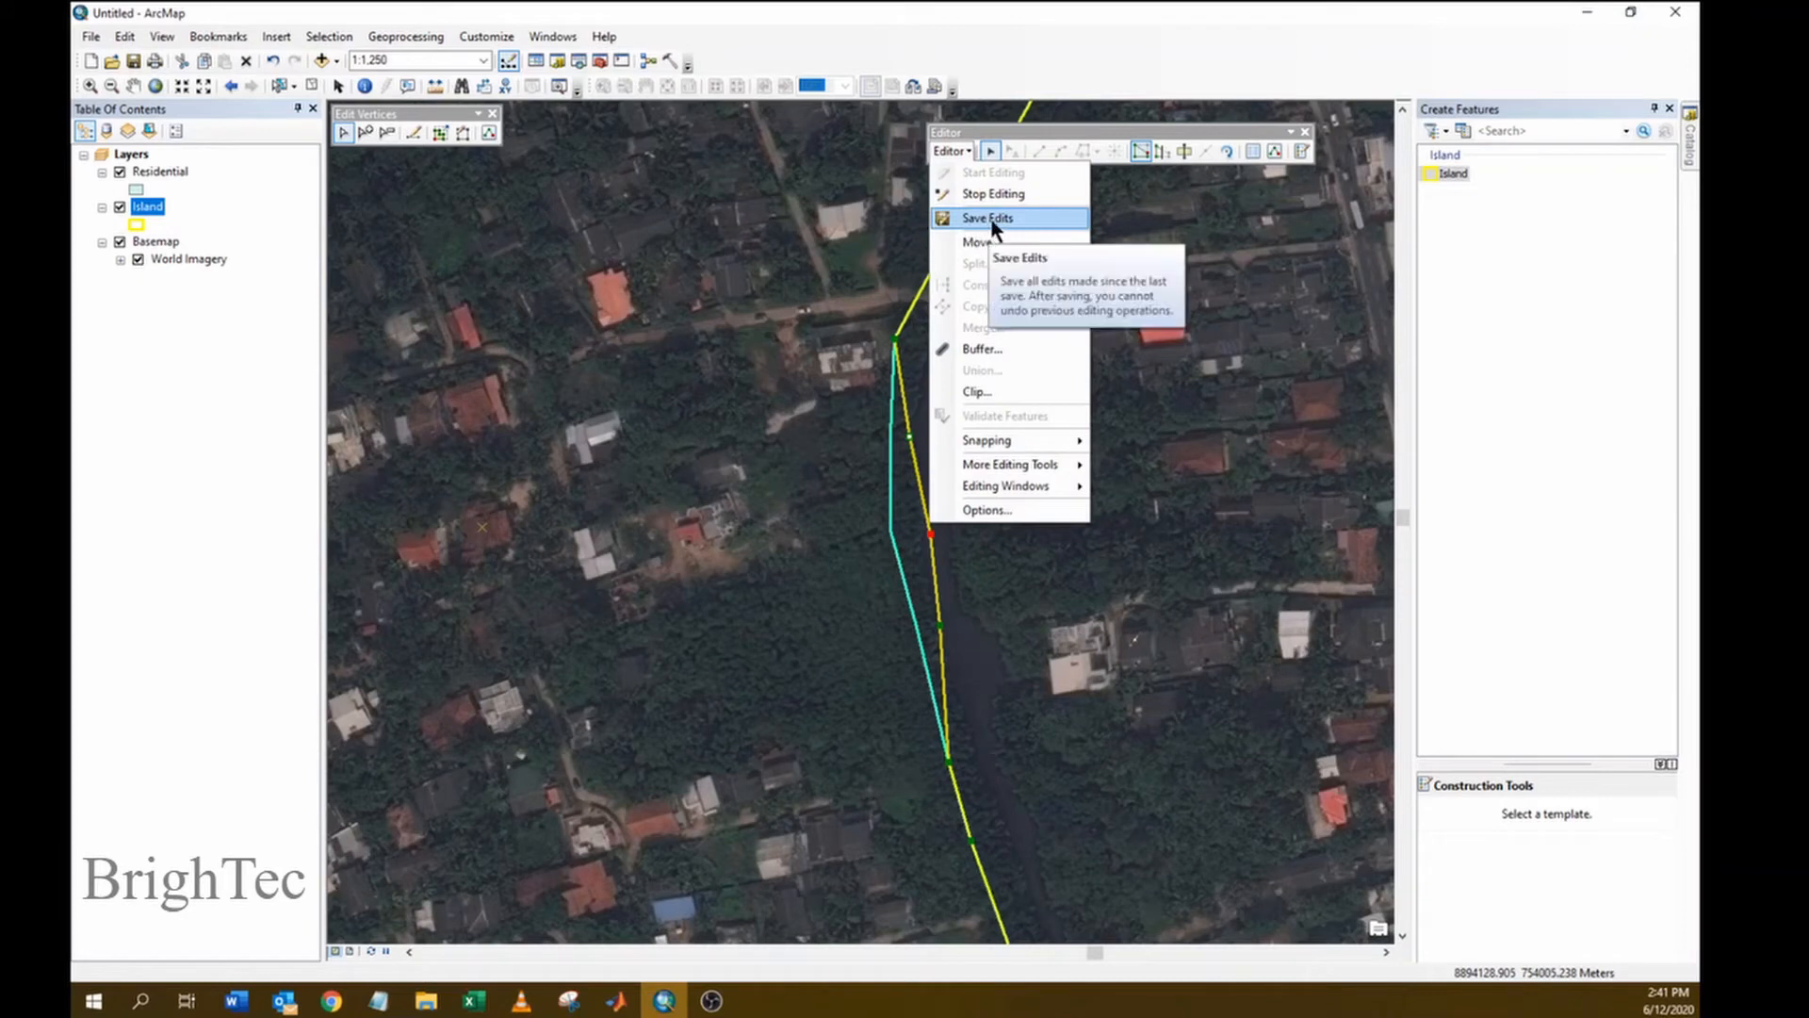
{"action": "left_click", "coordinate": [994, 223]}
{"action": "left_click", "coordinate": [958, 153]}
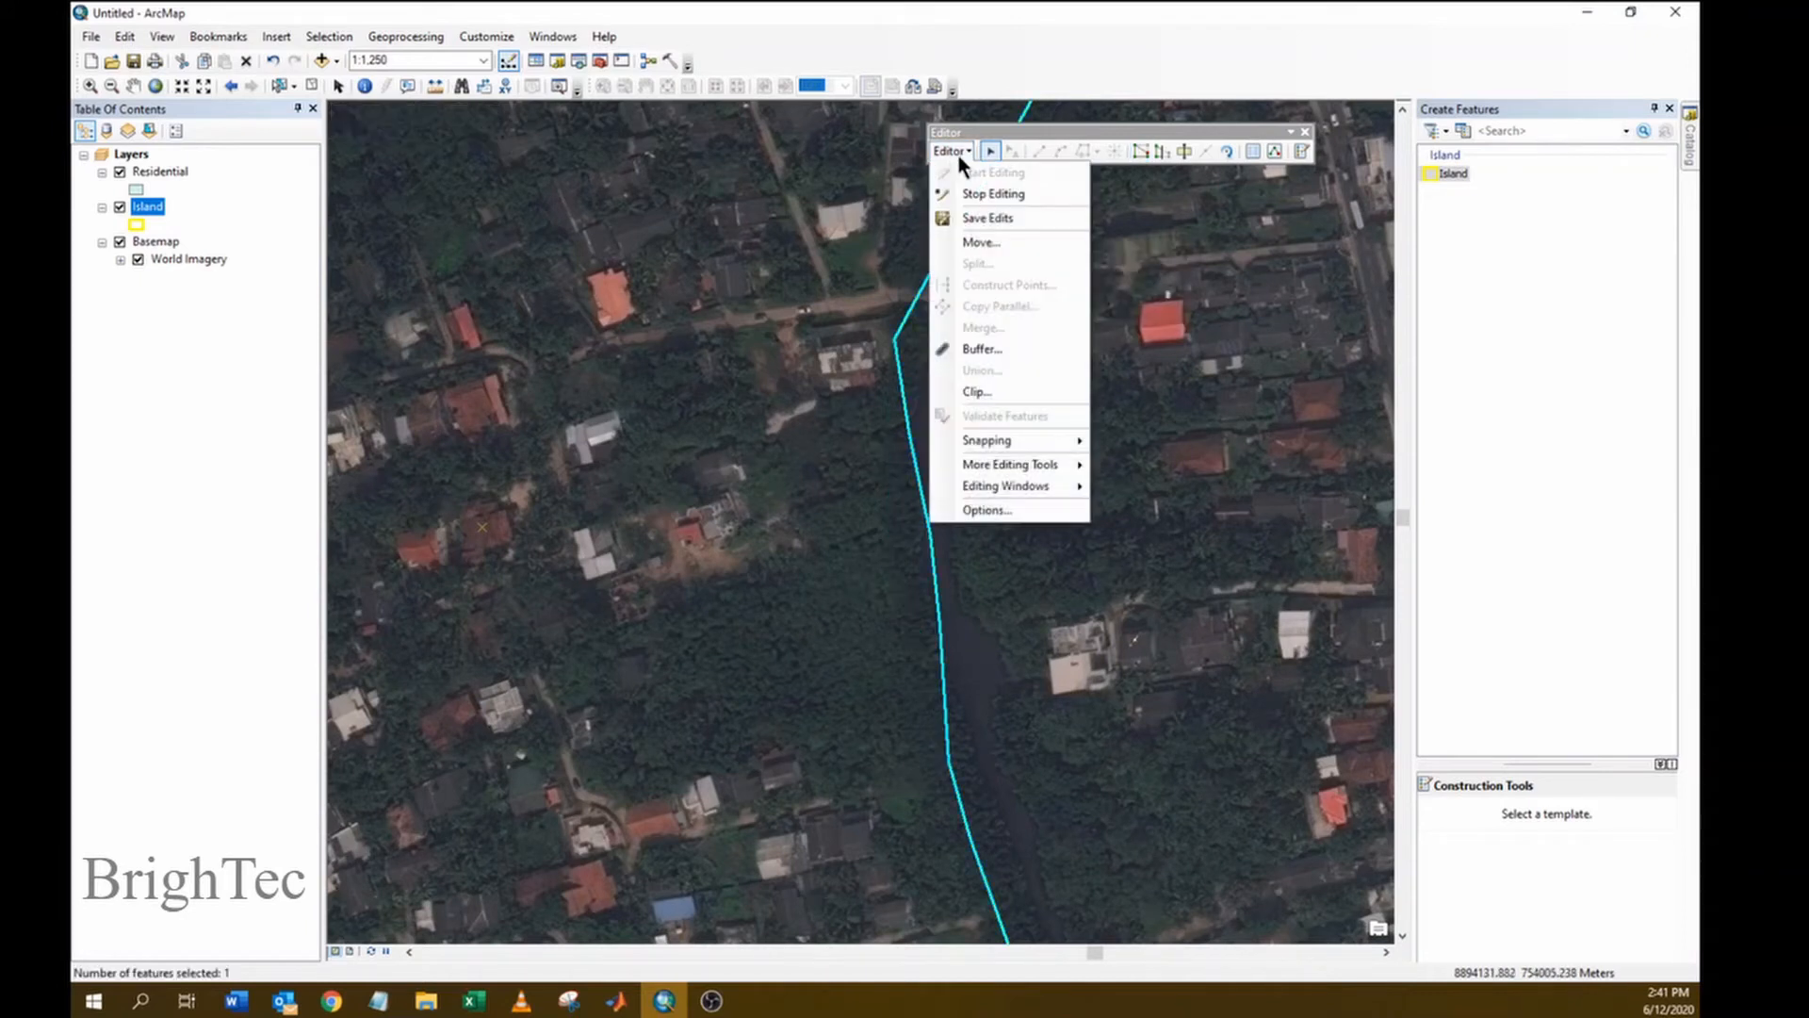
{"action": "left_click", "coordinate": [989, 194]}
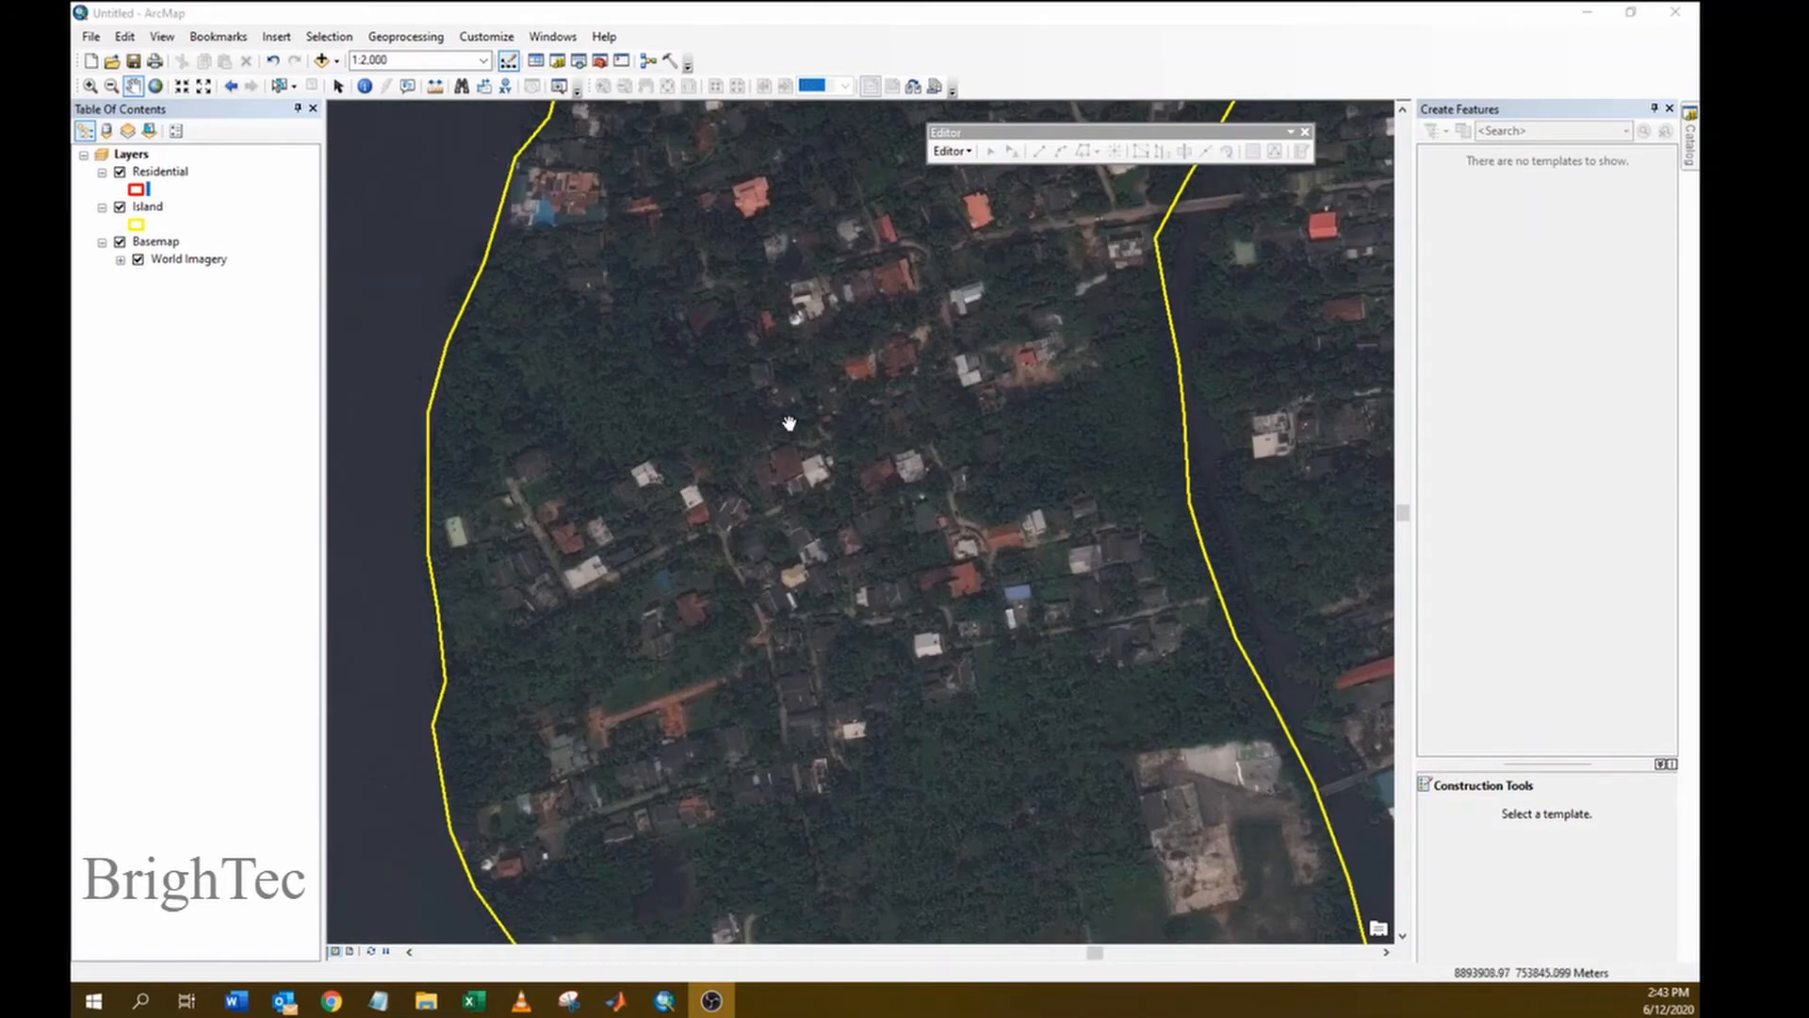
- Start an edit session on the Residential layer and choose the Residential feature template
{"action": "right_click", "coordinate": [160, 174]}
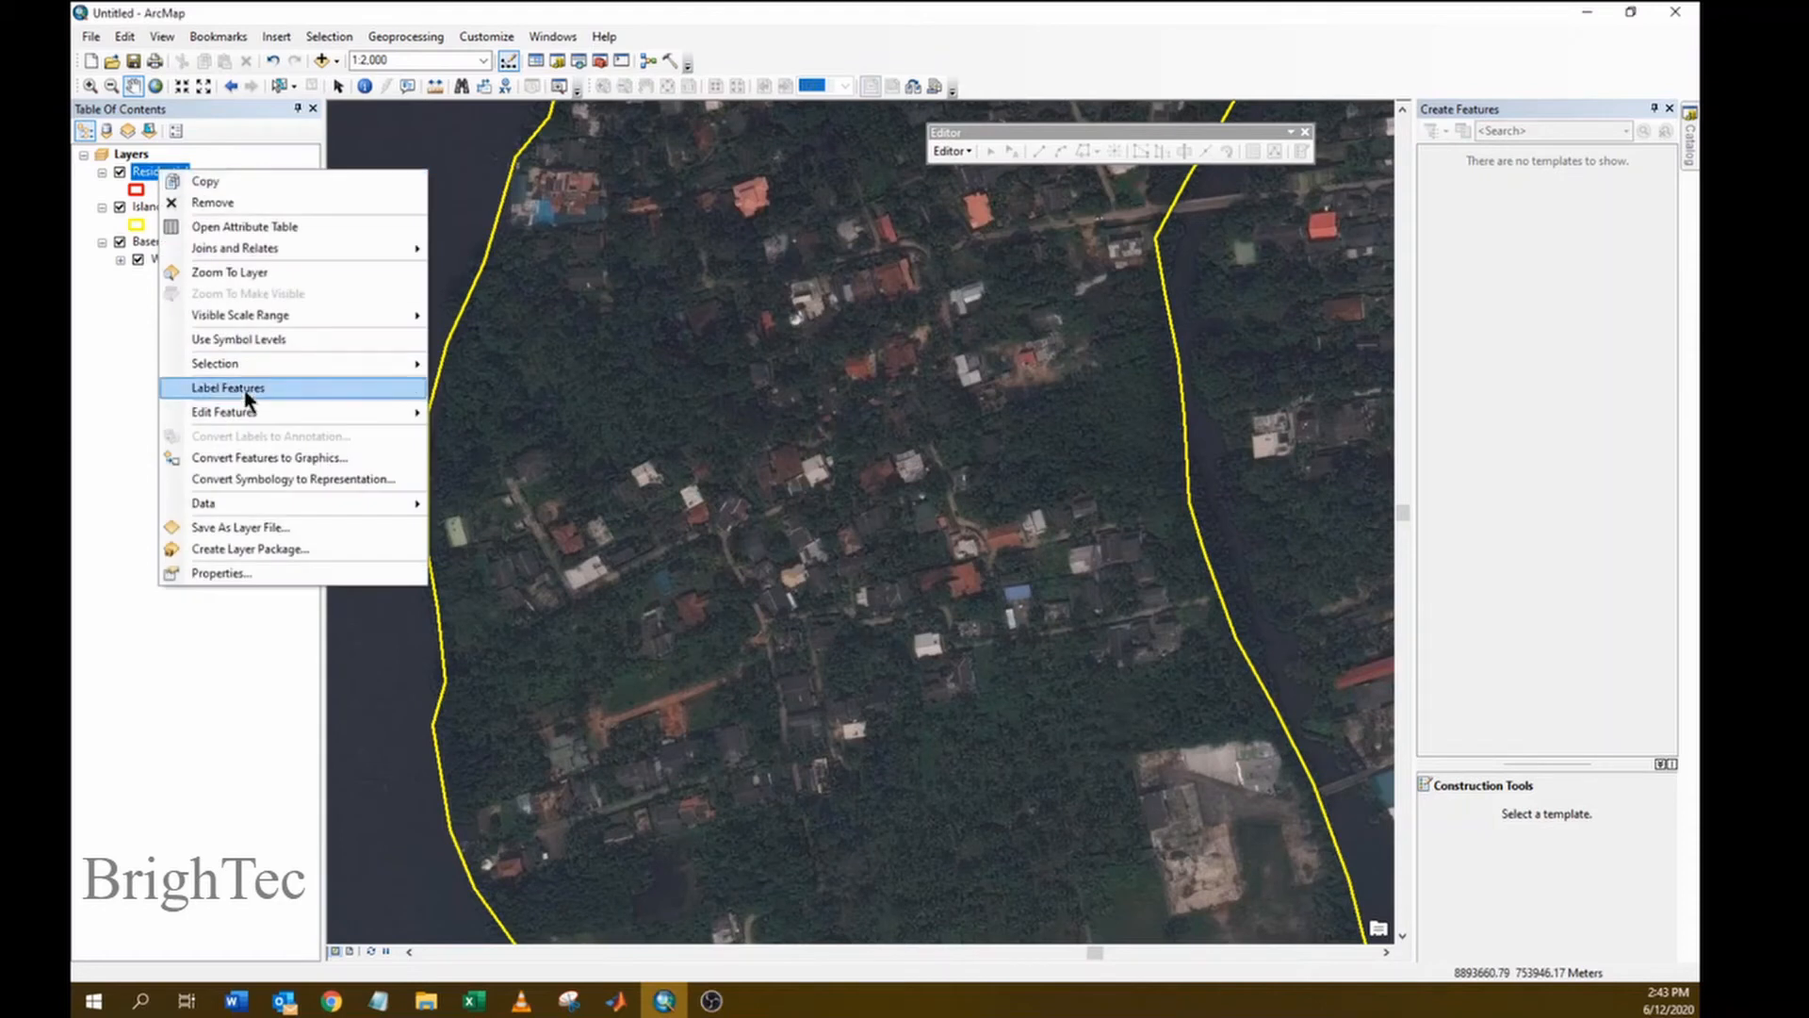
{"action": "mouse_move", "coordinate": [240, 419]}
{"action": "left_click", "coordinate": [528, 412]}
{"action": "left_click", "coordinate": [1461, 177]}
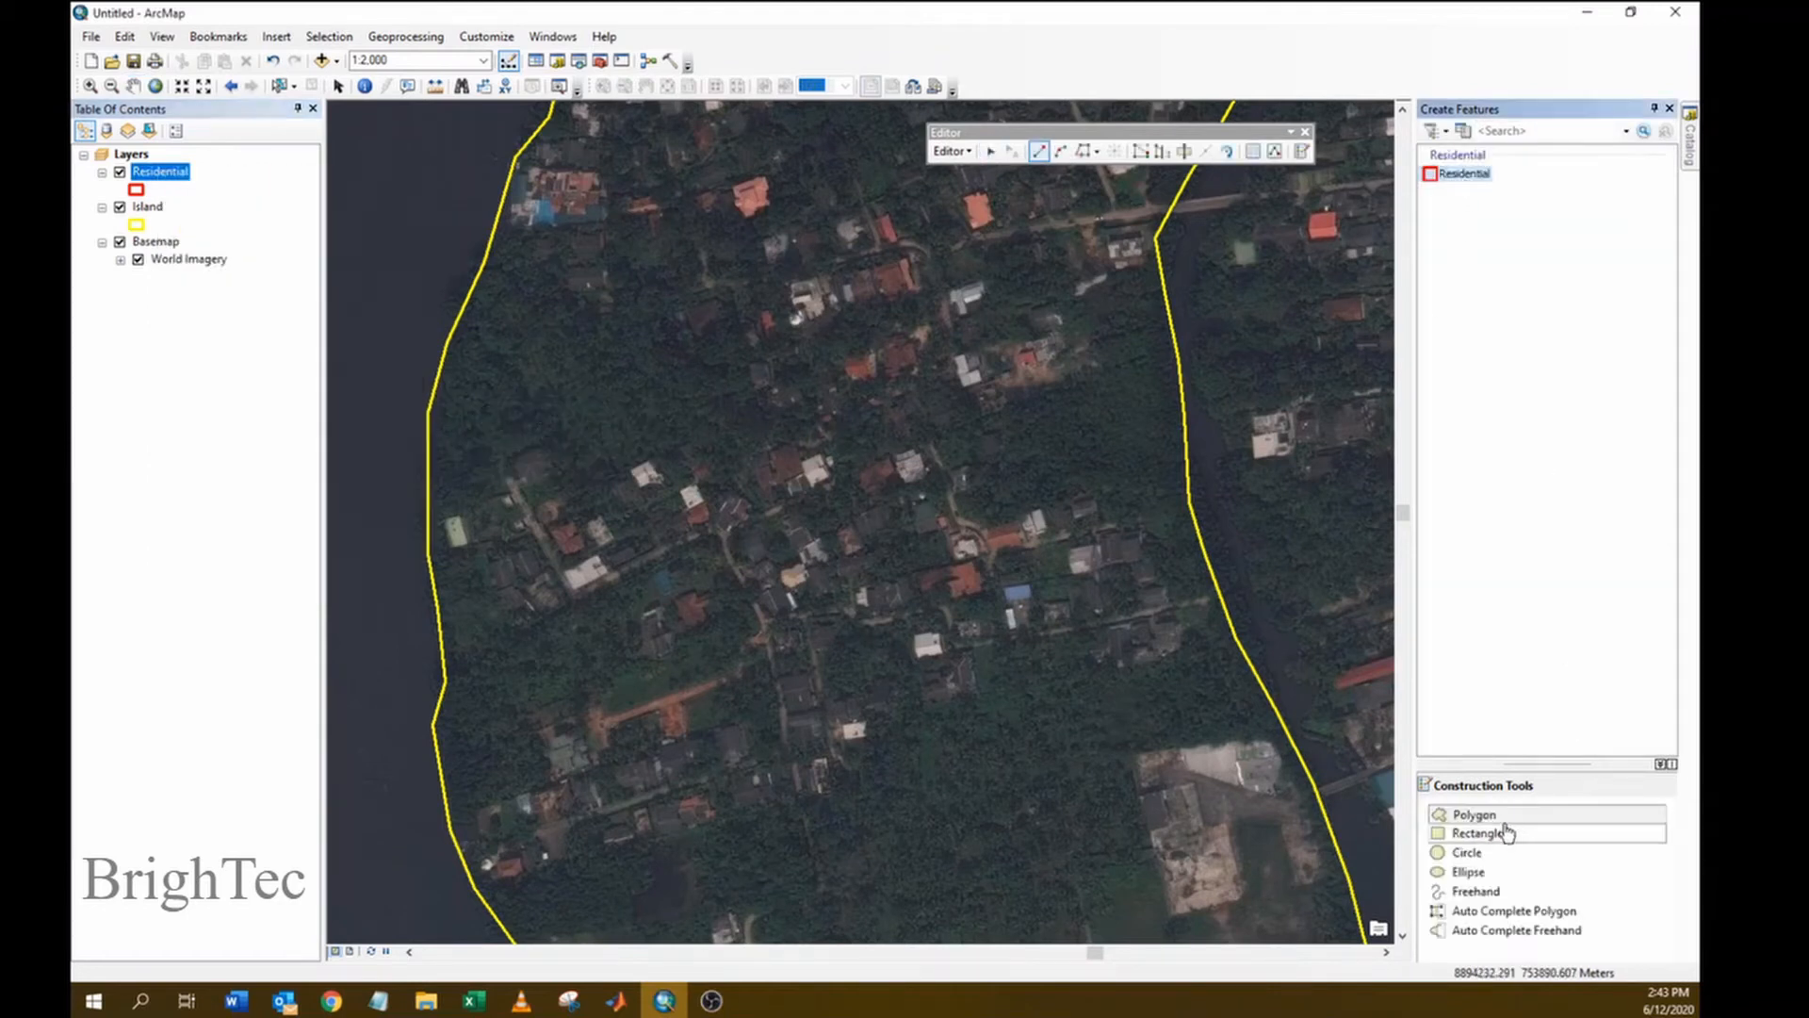
- Digitize a Residential polygon around the houses in the island's middle, south of the bridge, with a perimeter of about 1,523 m
{"action": "left_click", "coordinate": [492, 886]}
{"action": "left_click", "coordinate": [583, 859]}
{"action": "left_click", "coordinate": [735, 818]}
{"action": "left_click", "coordinate": [839, 794]}
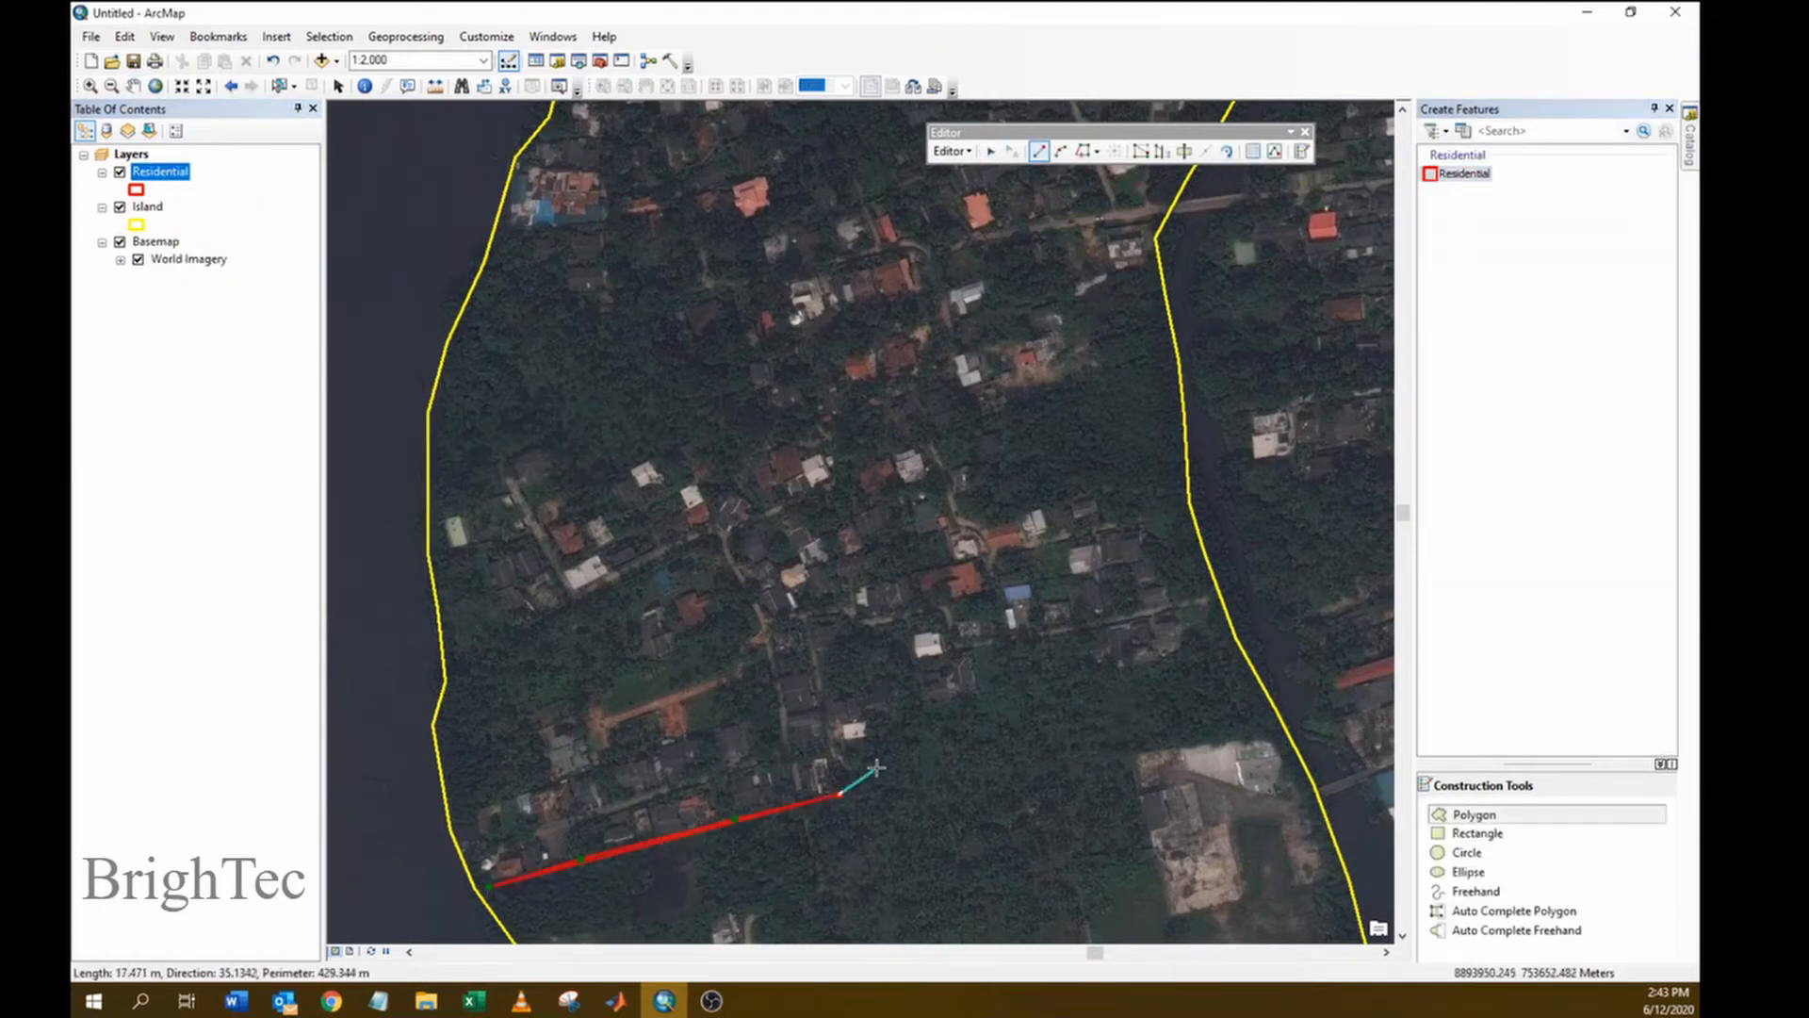
{"action": "left_click", "coordinate": [885, 725]}
{"action": "left_click", "coordinate": [965, 694]}
{"action": "left_click", "coordinate": [983, 653]}
{"action": "left_click", "coordinate": [1095, 624]}
{"action": "left_click", "coordinate": [1116, 671]}
{"action": "left_click", "coordinate": [1193, 647]}
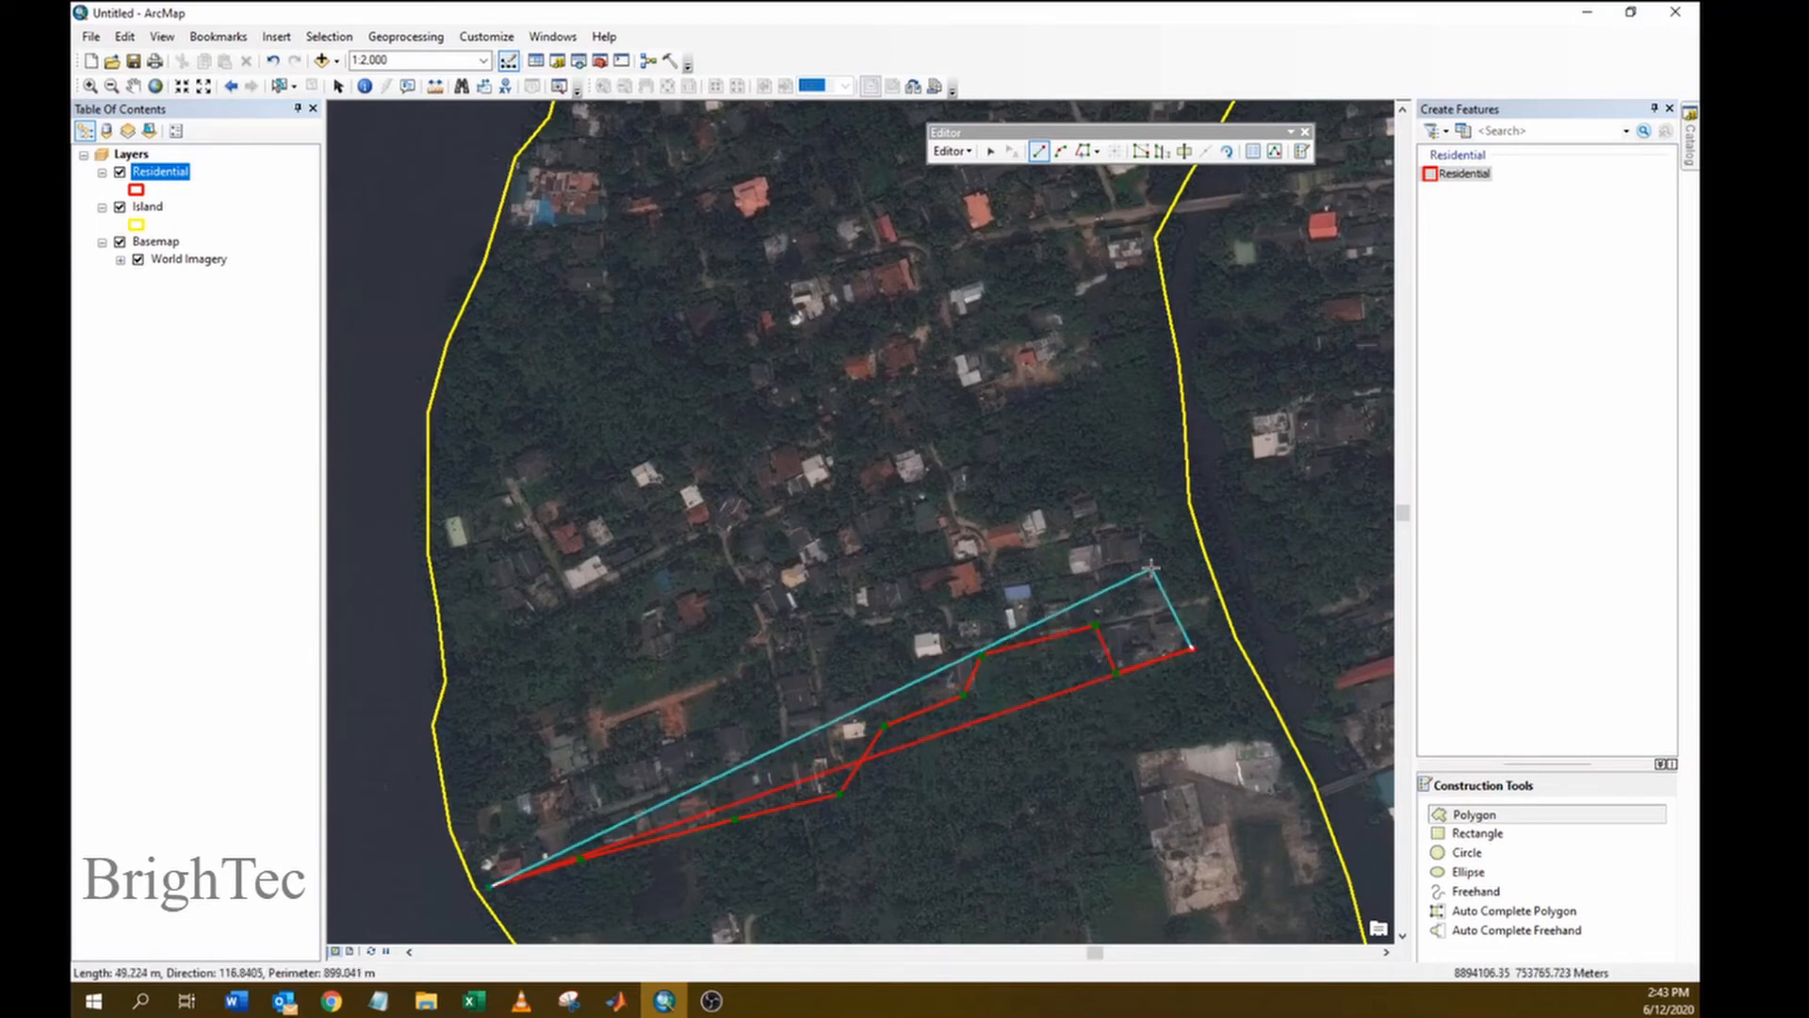
{"action": "left_click", "coordinate": [1178, 596]}
{"action": "left_click", "coordinate": [1135, 531]}
{"action": "left_click", "coordinate": [1092, 500]}
{"action": "left_click", "coordinate": [986, 518]}
{"action": "left_click", "coordinate": [951, 497]}
{"action": "left_click", "coordinate": [931, 441]}
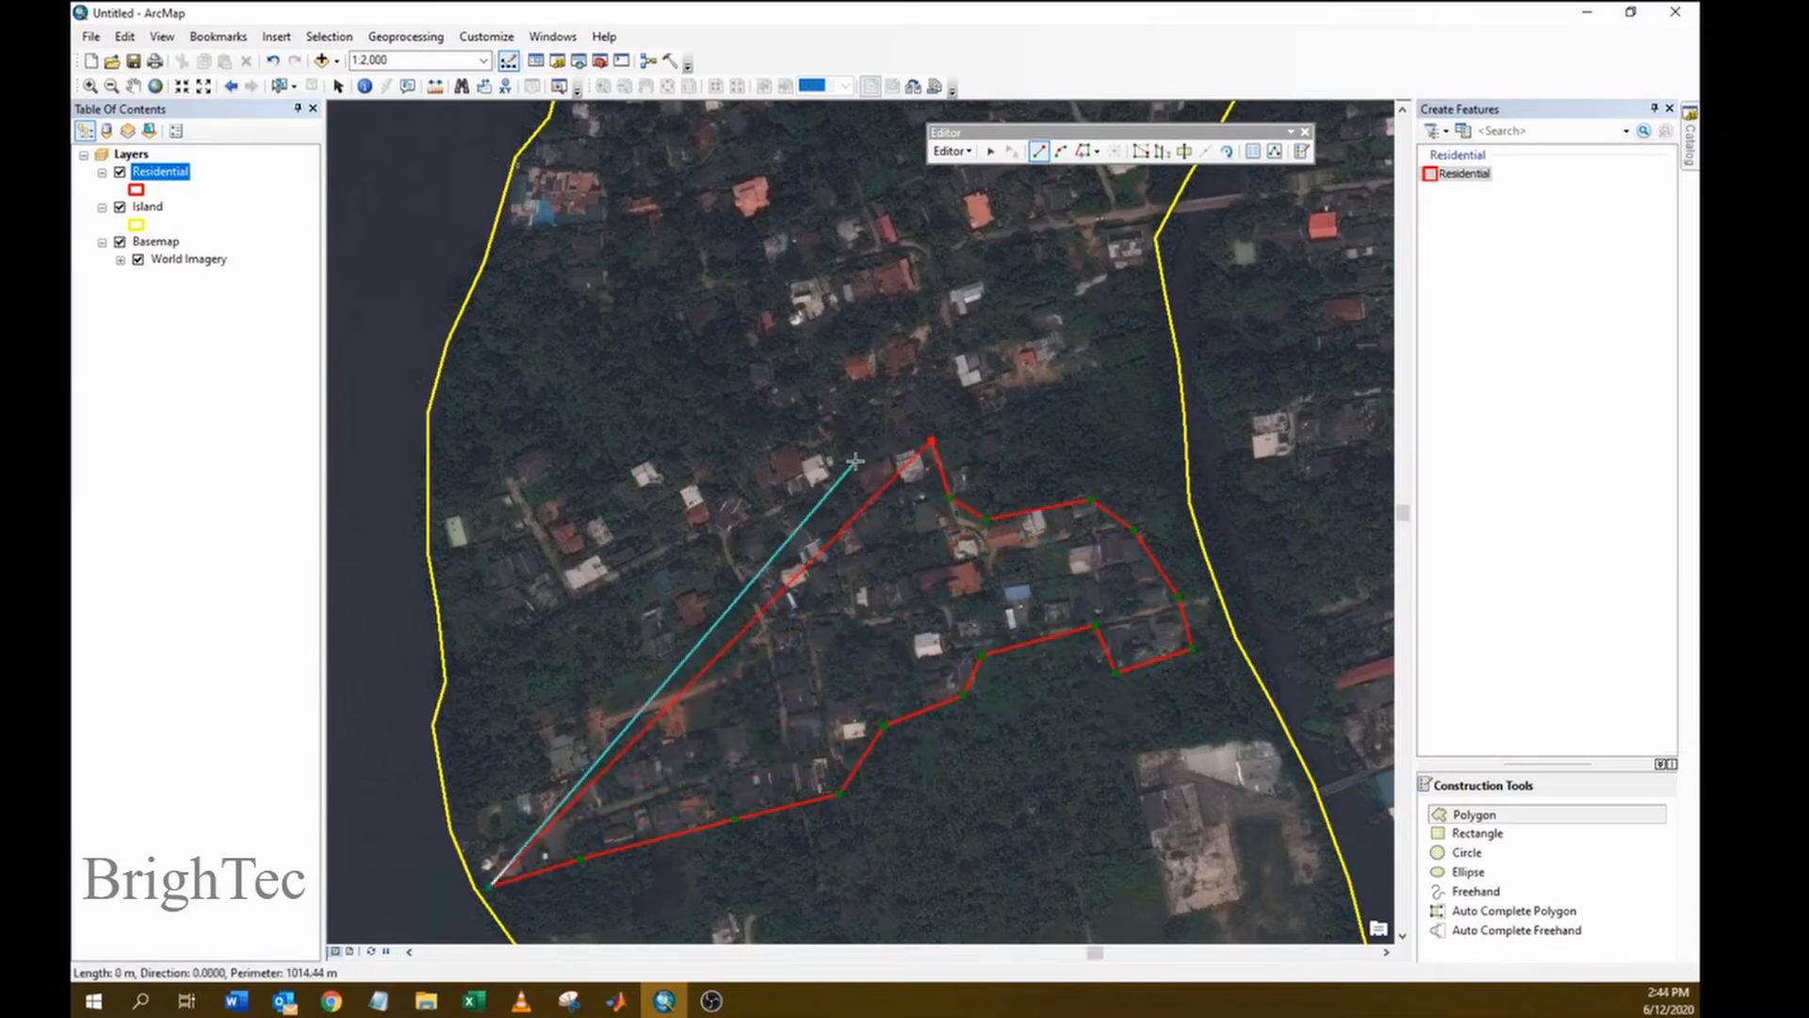
{"action": "left_click", "coordinate": [855, 459]}
{"action": "left_click", "coordinate": [765, 448]}
{"action": "left_click", "coordinate": [724, 486]}
{"action": "left_click", "coordinate": [672, 471]}
{"action": "left_click", "coordinate": [632, 462]}
{"action": "left_click", "coordinate": [575, 492]}
{"action": "left_click", "coordinate": [515, 478]}
{"action": "left_click", "coordinate": [443, 504]}
{"action": "left_click", "coordinate": [468, 547]}
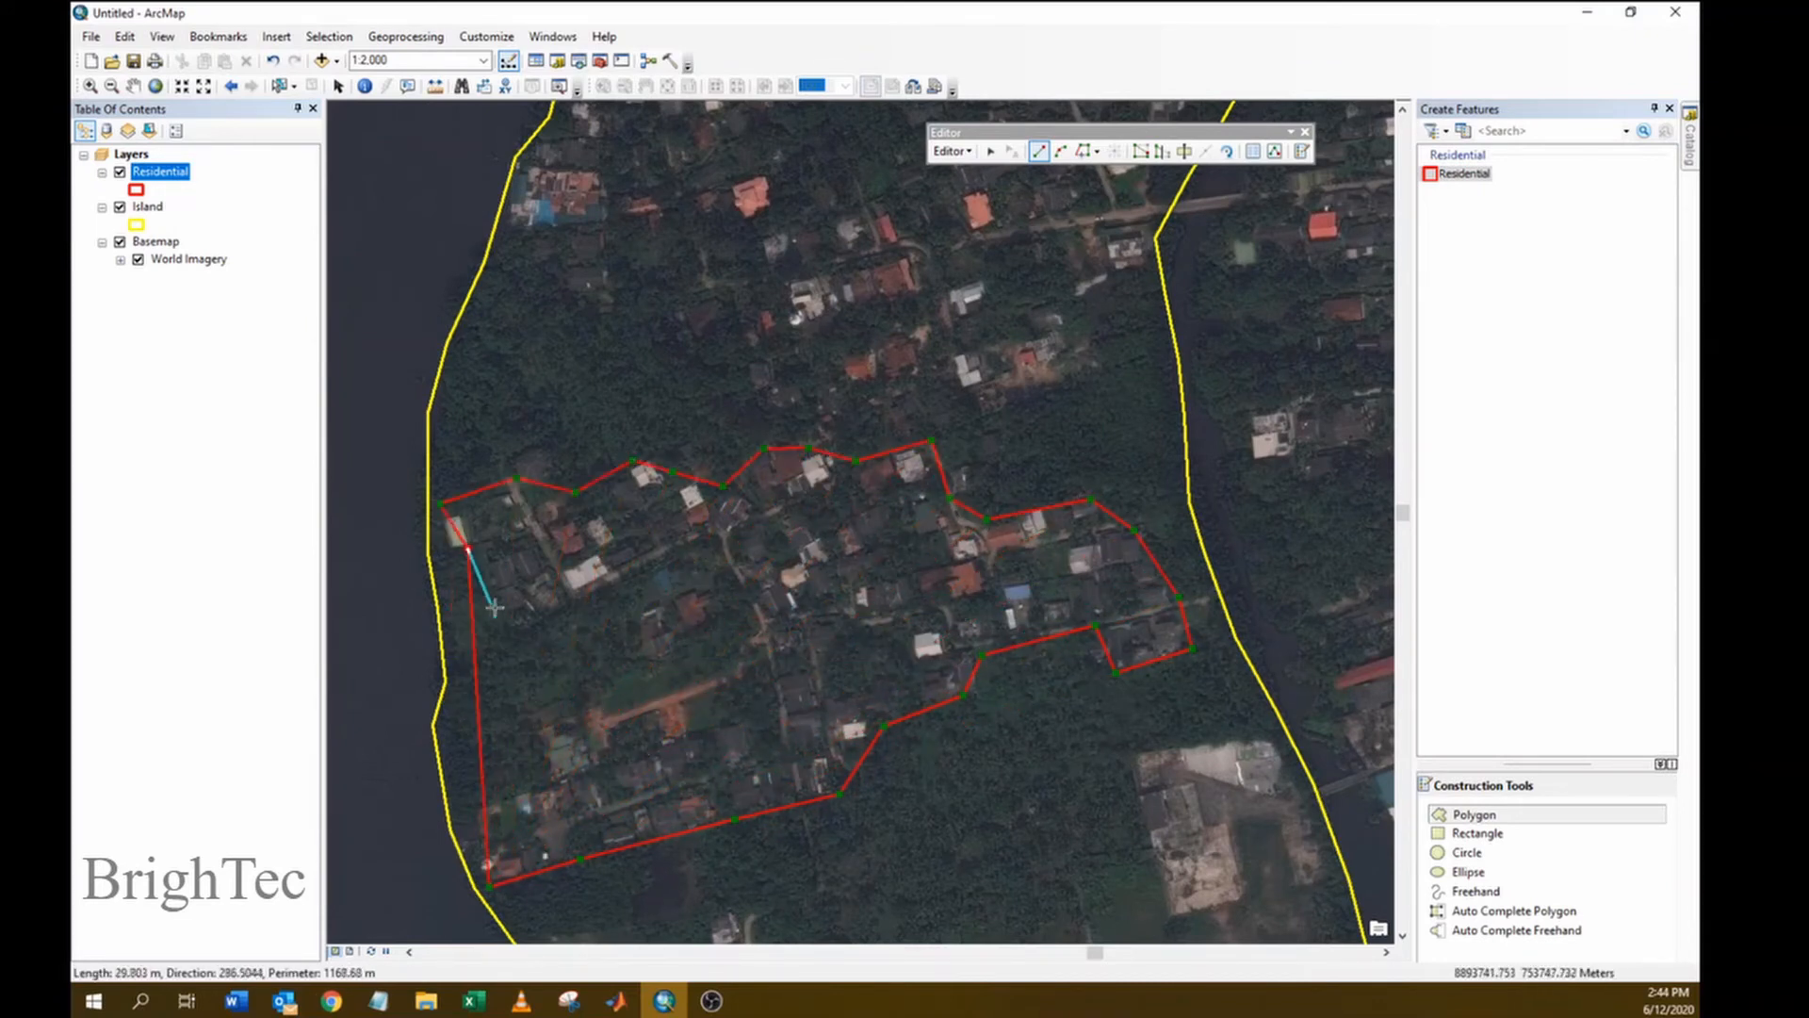
{"action": "left_click", "coordinate": [498, 610]}
{"action": "left_click", "coordinate": [506, 620]}
{"action": "left_click", "coordinate": [678, 556]}
{"action": "left_click", "coordinate": [667, 591]}
{"action": "left_click", "coordinate": [636, 611]}
{"action": "left_click", "coordinate": [648, 662]}
{"action": "left_click", "coordinate": [726, 619]}
{"action": "left_click", "coordinate": [749, 657]}
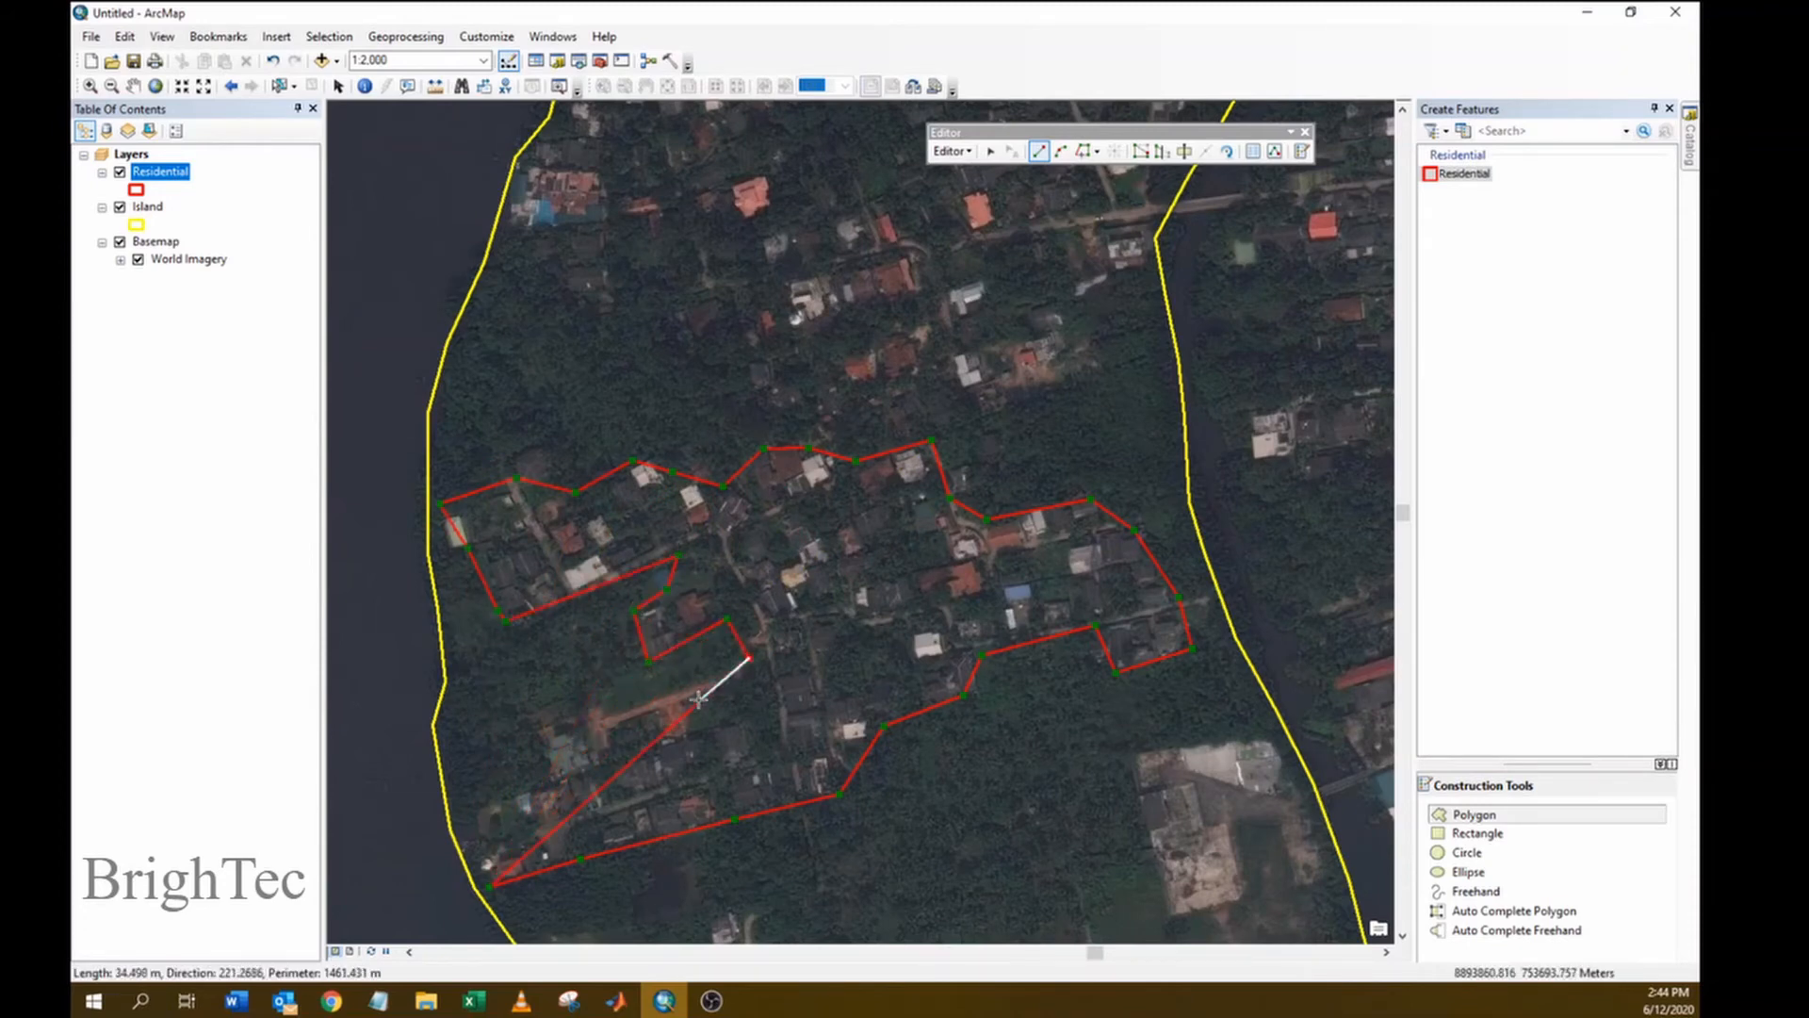
{"action": "left_click", "coordinate": [698, 699]}
{"action": "left_click", "coordinate": [548, 724]}
{"action": "left_click", "coordinate": [560, 778]}
{"action": "double_click", "coordinate": [468, 803]}
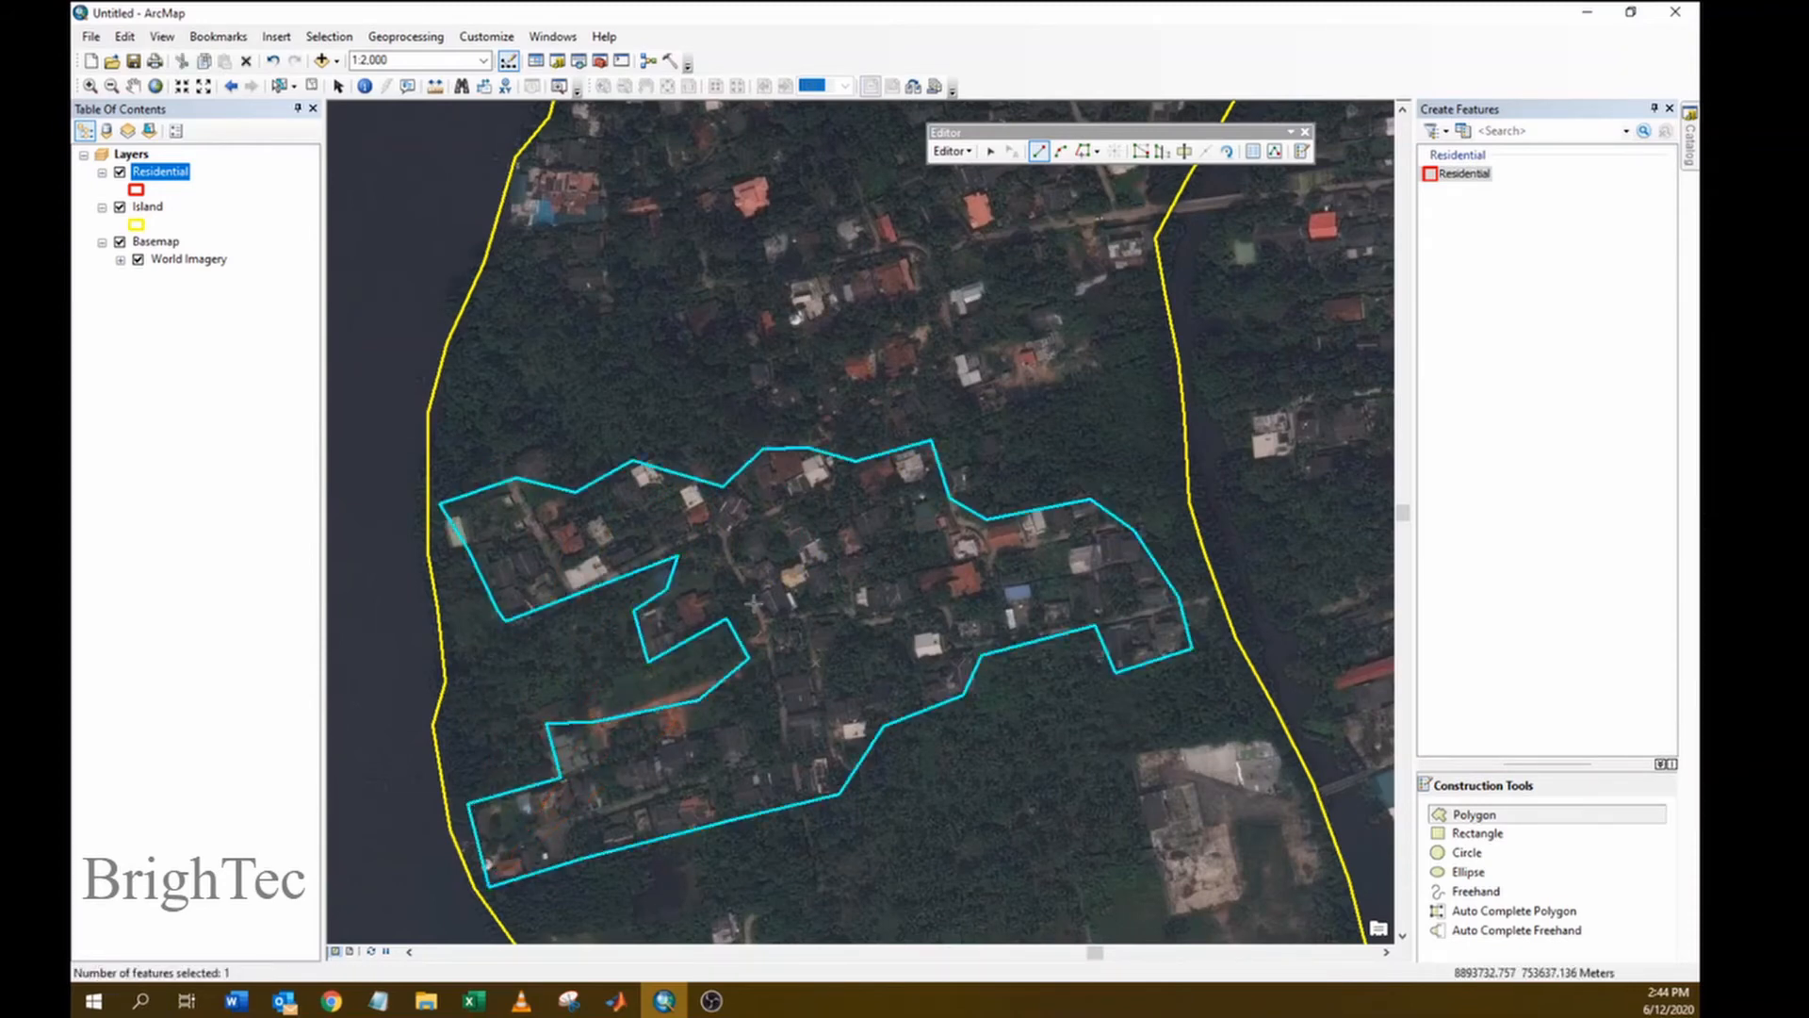
- Digitize a second Residential polygon around the housing from the western shore southeast past the bridge road, with a perimeter of about 1,053 m
{"action": "left_click", "coordinate": [134, 86]}
{"action": "left_click_drag", "start_coordinate": [675, 339], "coordinate": [686, 617]}
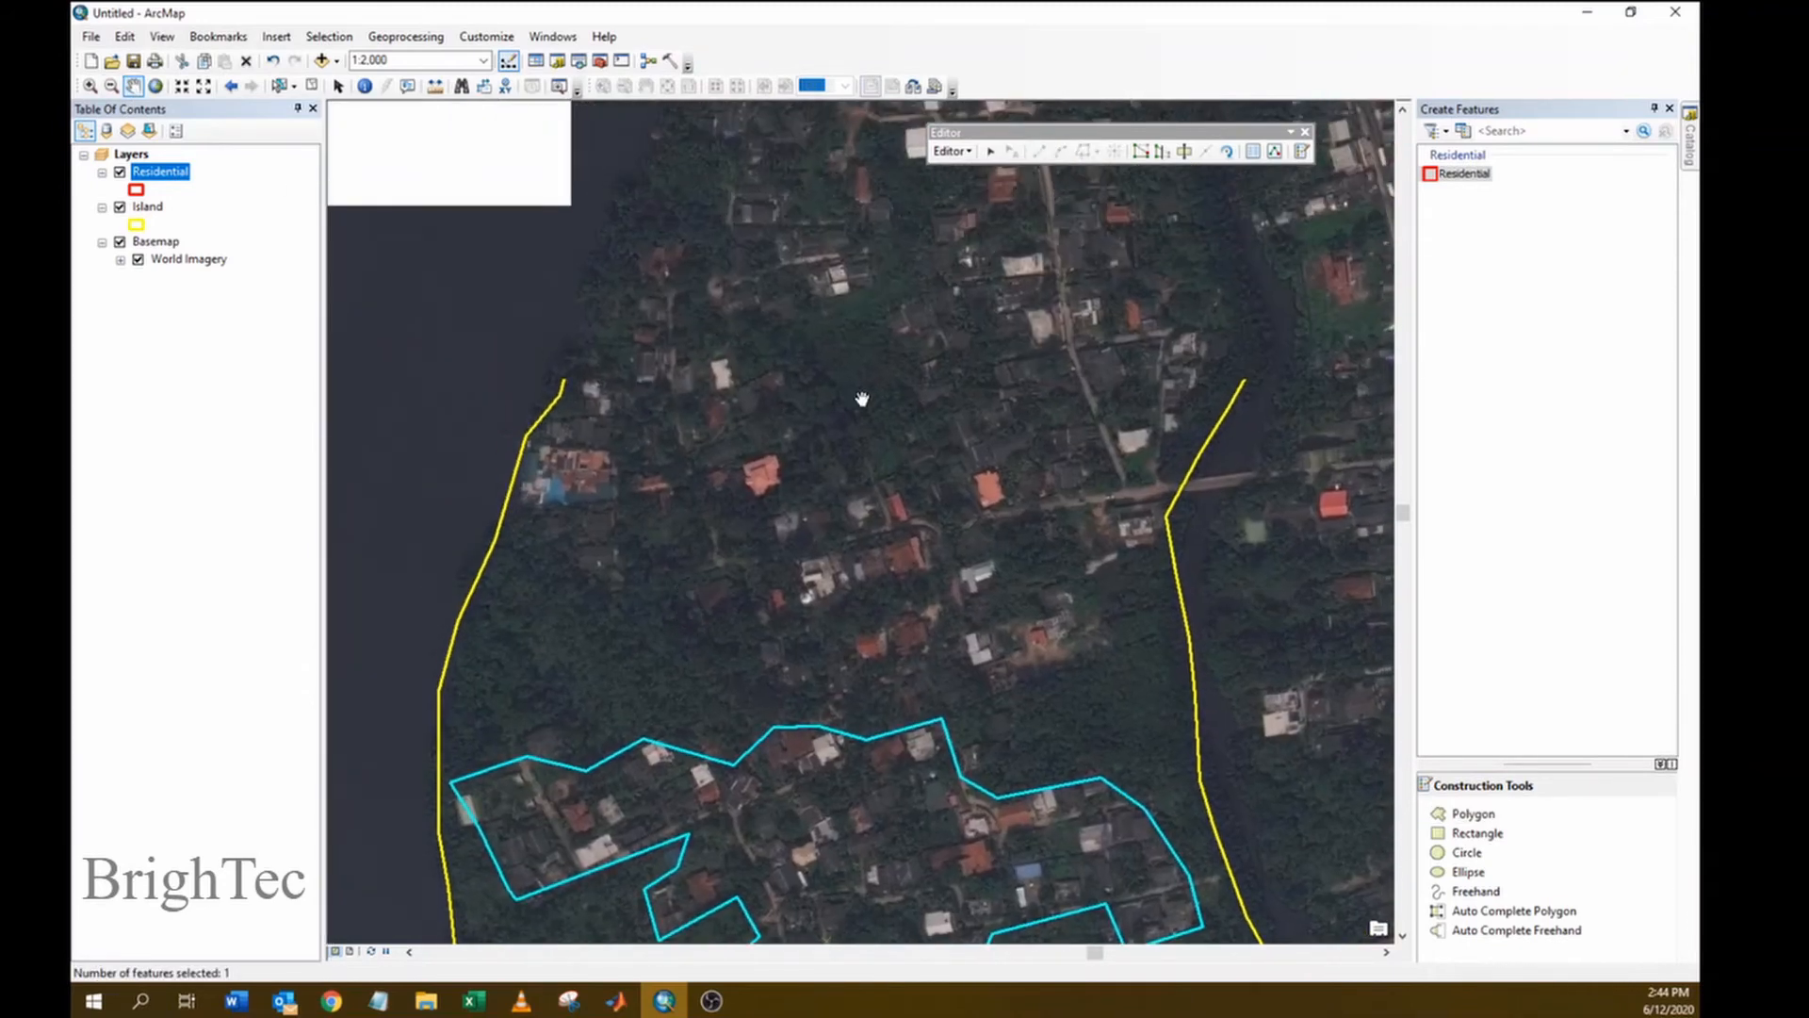
{"action": "left_click", "coordinate": [1472, 814]}
{"action": "left_click", "coordinate": [782, 692]}
{"action": "left_click", "coordinate": [870, 671]}
{"action": "left_click", "coordinate": [972, 668]}
{"action": "left_click", "coordinate": [1052, 672]}
{"action": "left_click", "coordinate": [1131, 658]}
{"action": "left_click", "coordinate": [1104, 597]}
{"action": "left_click", "coordinate": [1044, 582]}
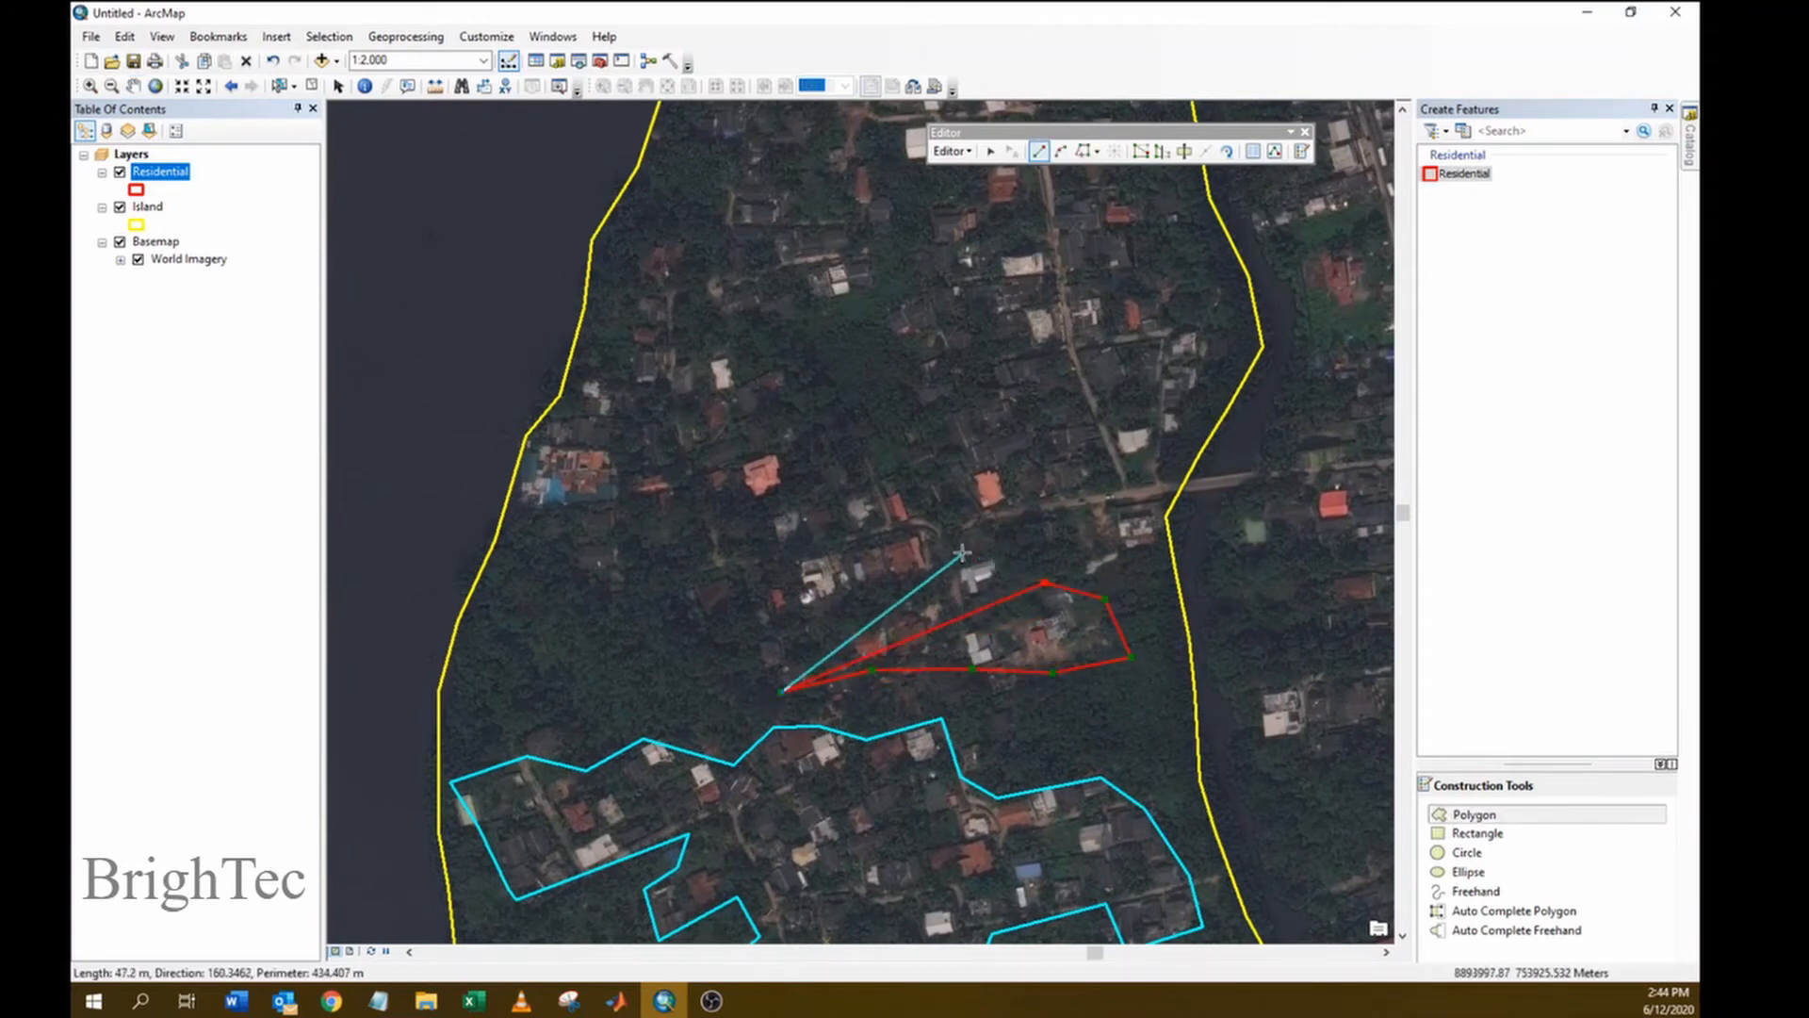
{"action": "left_click", "coordinate": [961, 552]}
{"action": "left_click", "coordinate": [910, 493]}
{"action": "left_click", "coordinate": [877, 470]}
{"action": "left_click", "coordinate": [849, 427]}
{"action": "left_click", "coordinate": [789, 427]}
{"action": "left_click", "coordinate": [727, 455]}
{"action": "left_click", "coordinate": [715, 413]}
{"action": "left_click", "coordinate": [790, 365]}
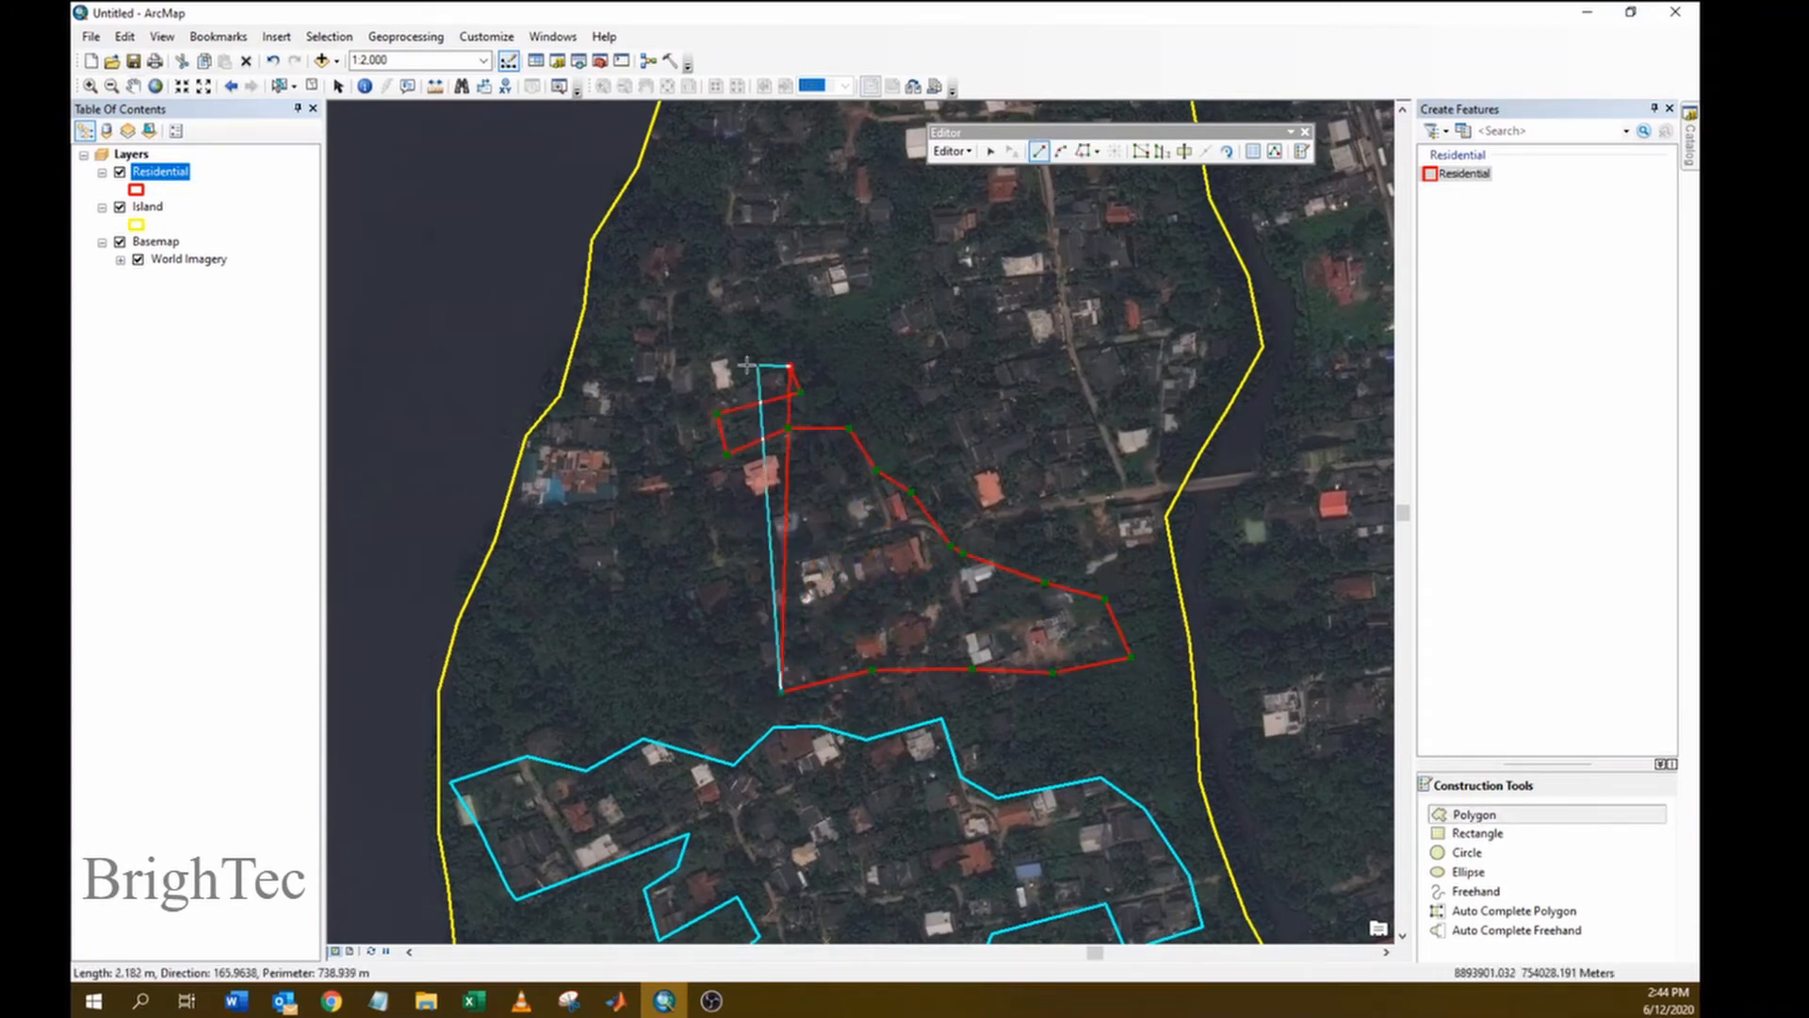
{"action": "left_click", "coordinate": [739, 365]}
{"action": "left_click", "coordinate": [728, 350]}
{"action": "left_click", "coordinate": [680, 356]}
{"action": "left_click", "coordinate": [673, 302]}
{"action": "left_click", "coordinate": [646, 292]}
{"action": "left_click", "coordinate": [617, 347]}
{"action": "left_click", "coordinate": [593, 388]}
{"action": "left_click", "coordinate": [556, 439]}
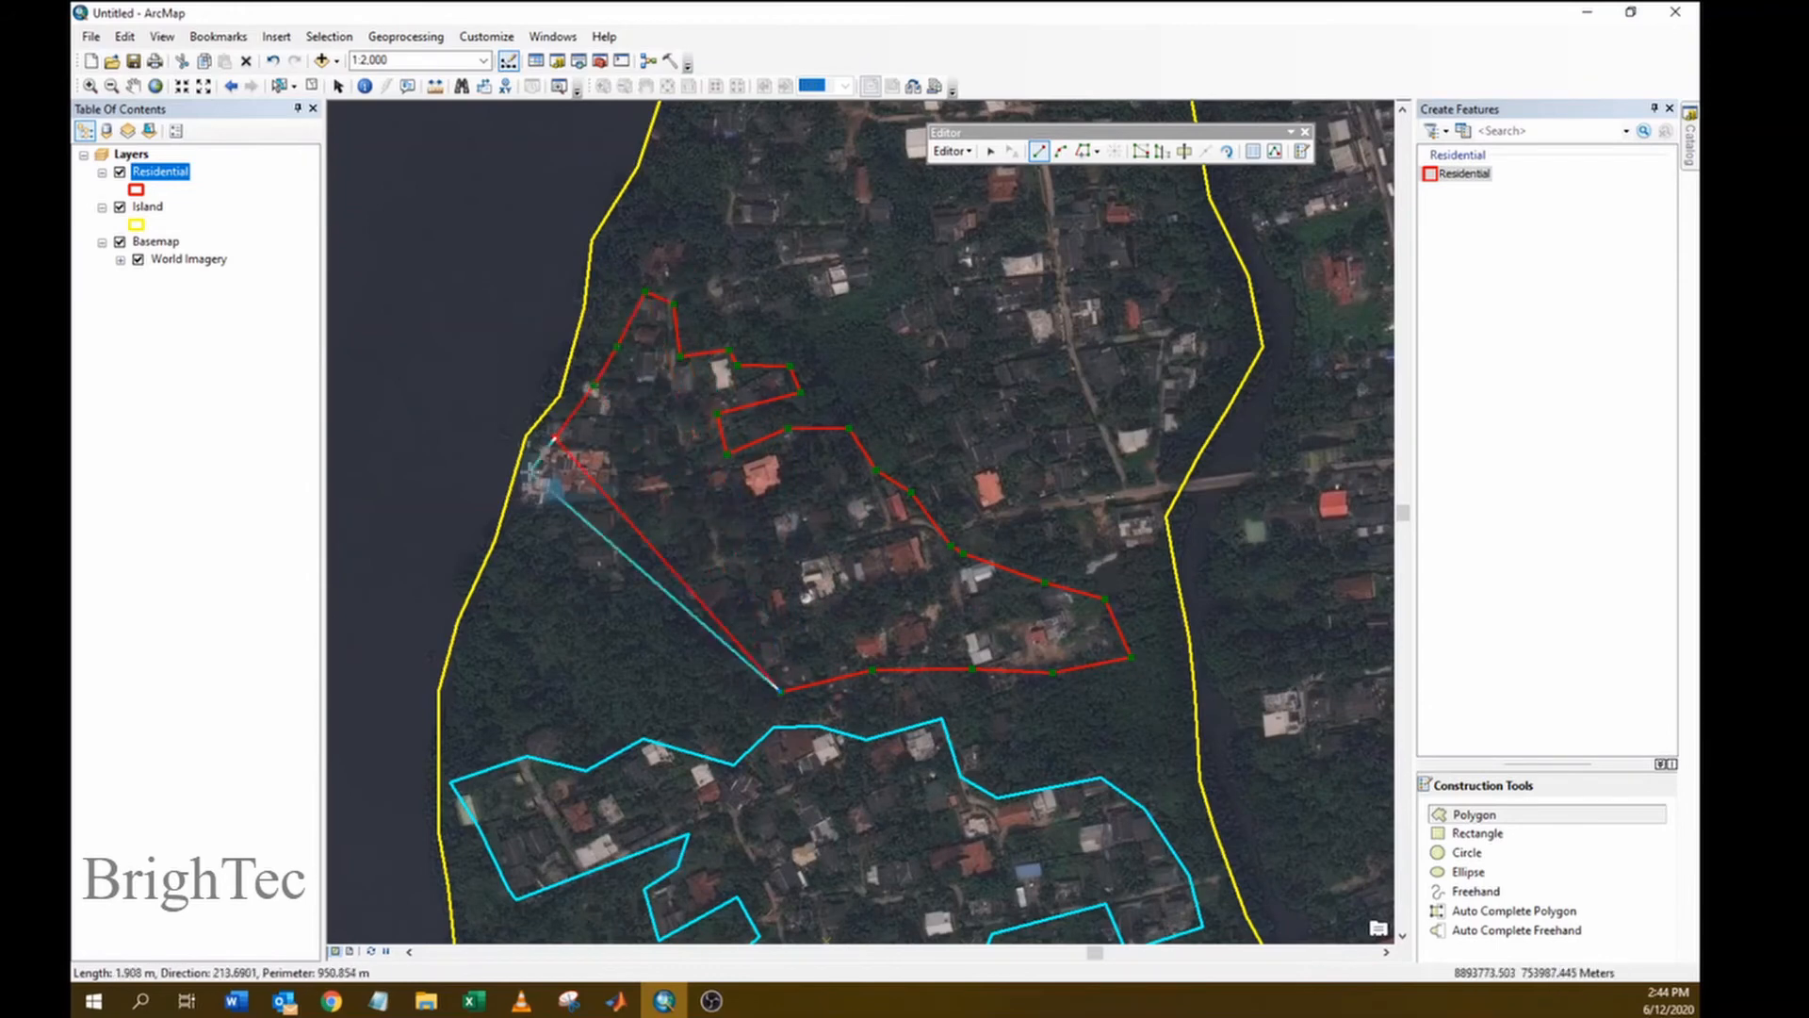
{"action": "left_click", "coordinate": [514, 484]}
{"action": "left_click", "coordinate": [655, 474]}
{"action": "left_click", "coordinate": [697, 477]}
{"action": "left_click", "coordinate": [735, 490]}
{"action": "left_click", "coordinate": [790, 569]}
{"action": "double_click", "coordinate": [751, 608]}
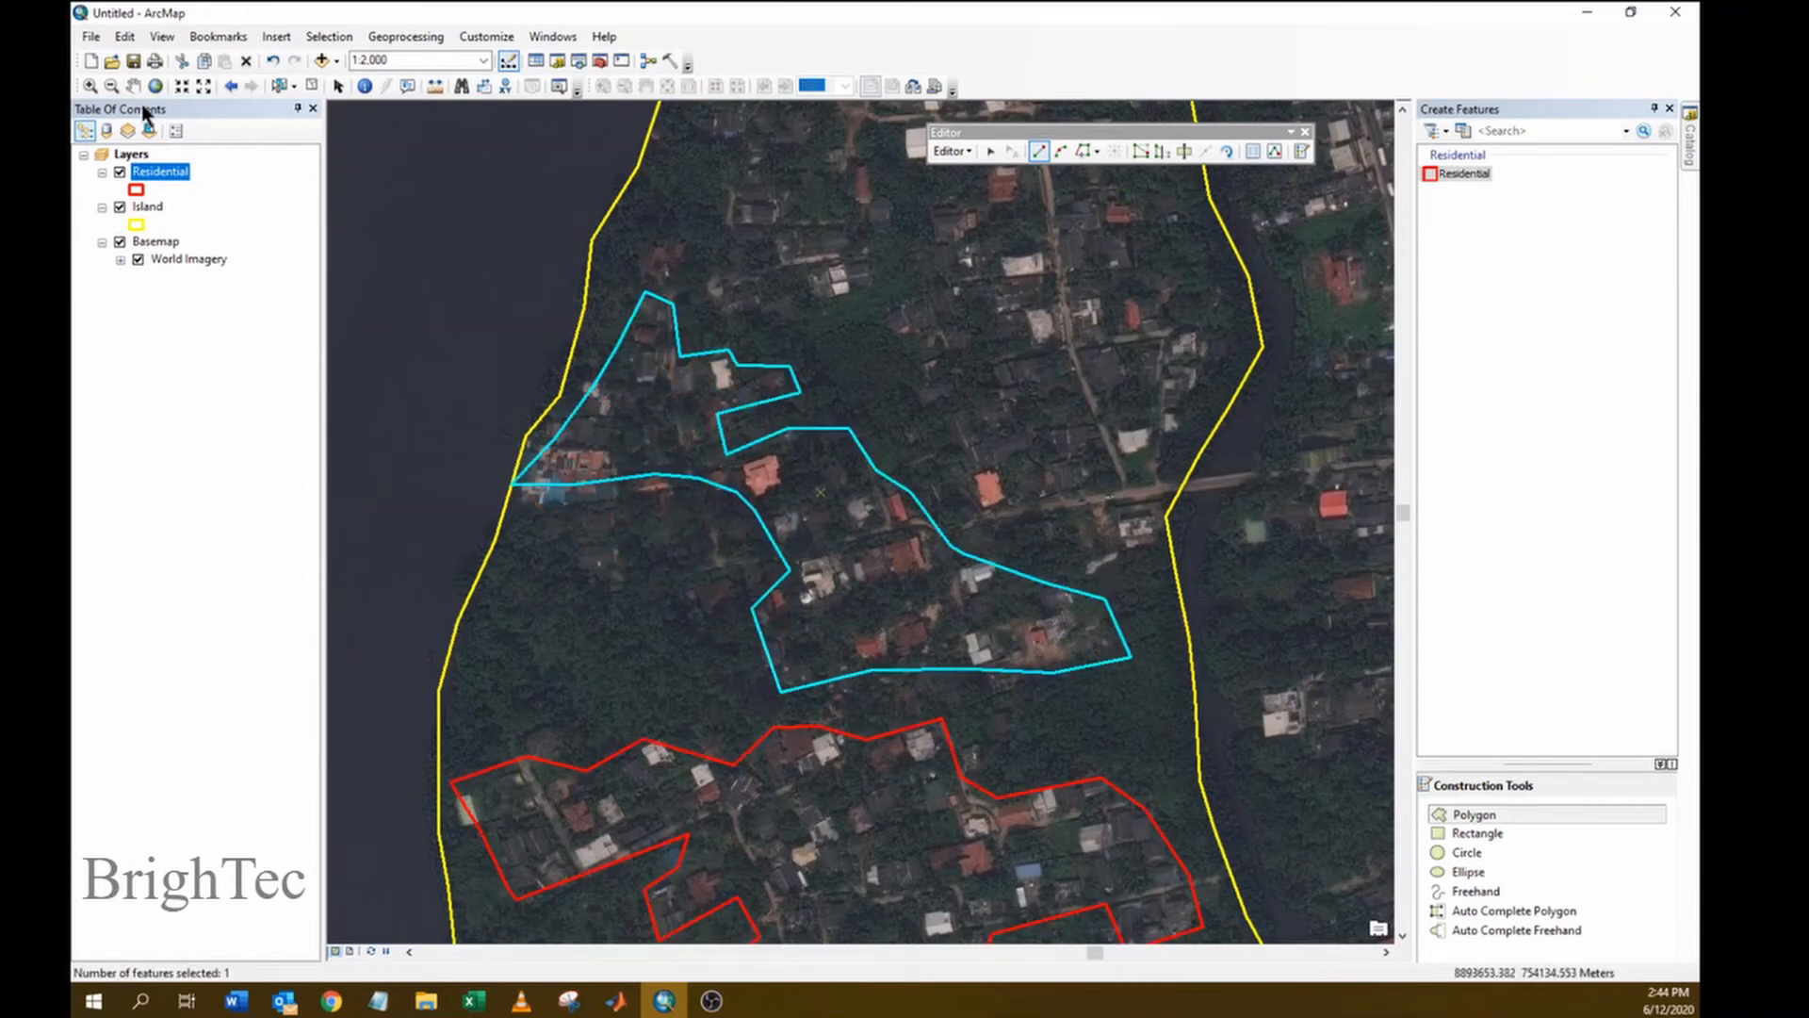
- Digitize a third Residential polygon around the houses on the eastern side north of the bridge, with a perimeter of about 843 m
{"action": "left_click_drag", "start_coordinate": [861, 291], "coordinate": [759, 698]}
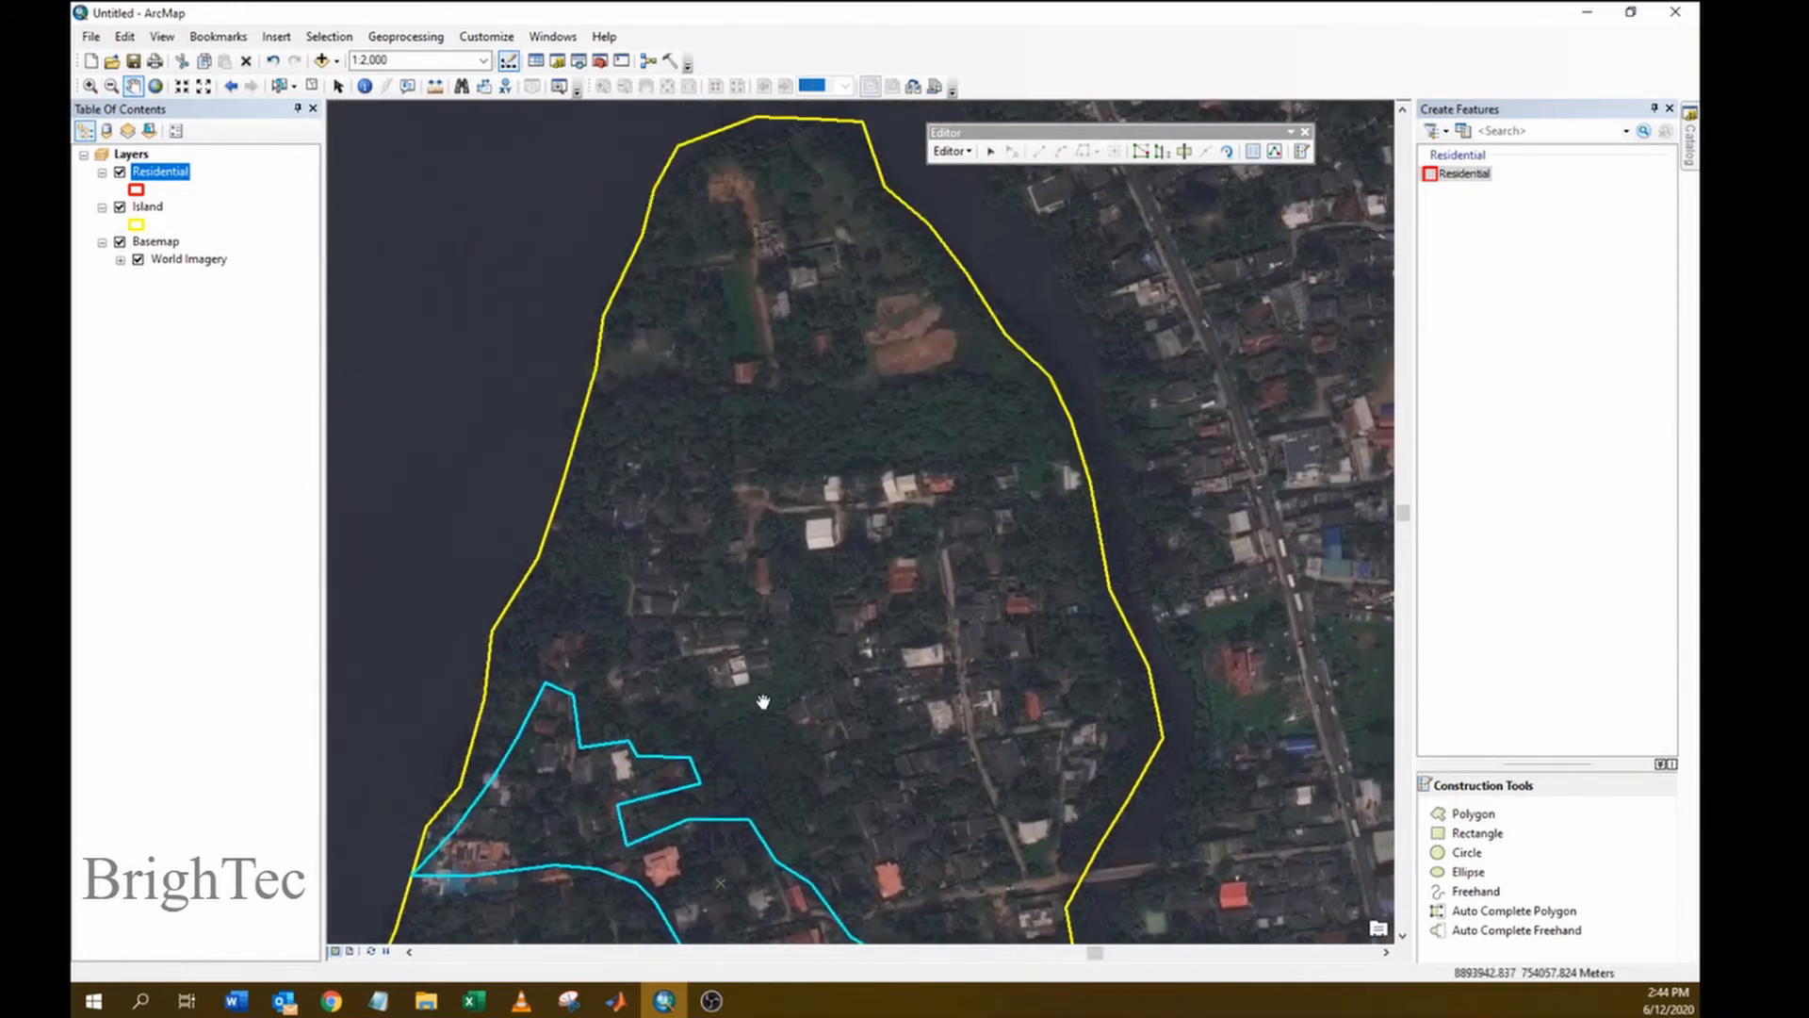
{"action": "left_click", "coordinate": [891, 893]}
{"action": "left_click", "coordinate": [1008, 877]}
{"action": "left_click", "coordinate": [1071, 852]}
{"action": "left_click", "coordinate": [1111, 763]}
{"action": "left_click", "coordinate": [1121, 732]}
{"action": "left_click", "coordinate": [1072, 665]}
{"action": "left_click", "coordinate": [1026, 595]}
{"action": "left_click", "coordinate": [1029, 558]}
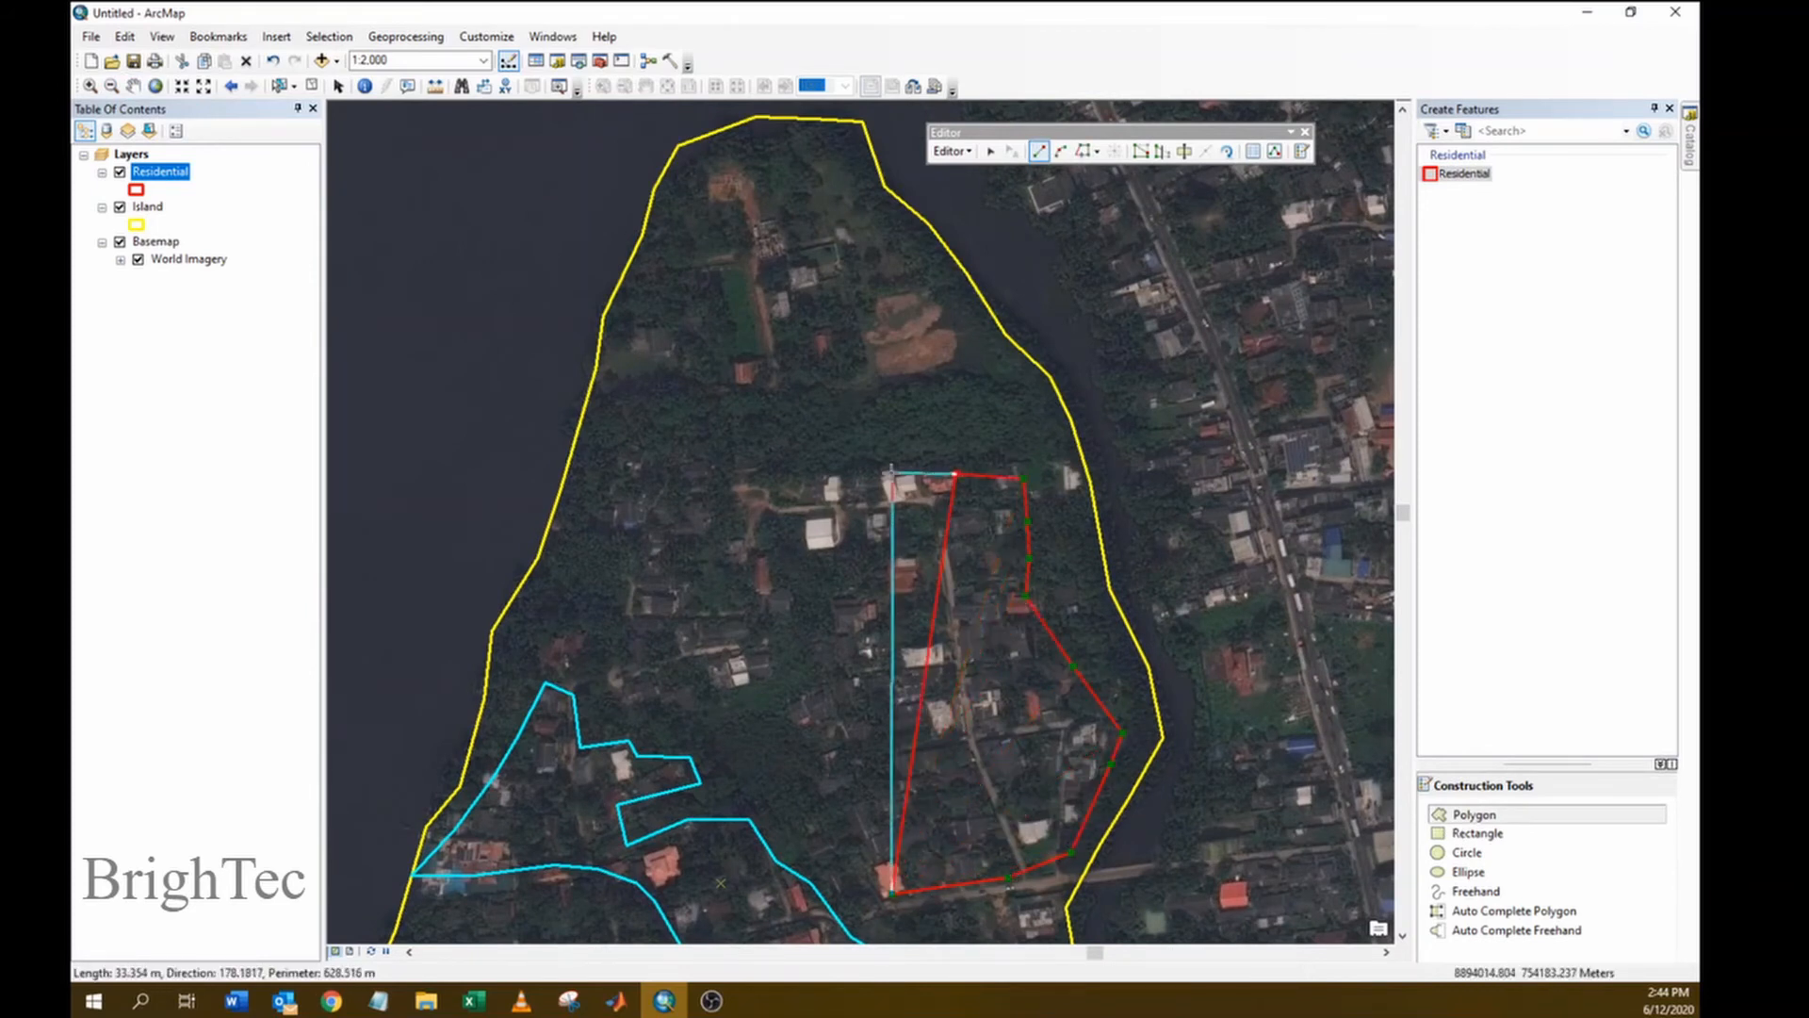
{"action": "left_click", "coordinate": [877, 469]}
{"action": "left_click", "coordinate": [818, 463]}
{"action": "left_click", "coordinate": [764, 473]}
{"action": "left_click", "coordinate": [743, 476]}
{"action": "left_click", "coordinate": [767, 507]}
{"action": "left_click", "coordinate": [805, 506]}
{"action": "left_click", "coordinate": [809, 542]}
{"action": "left_click", "coordinate": [869, 544]}
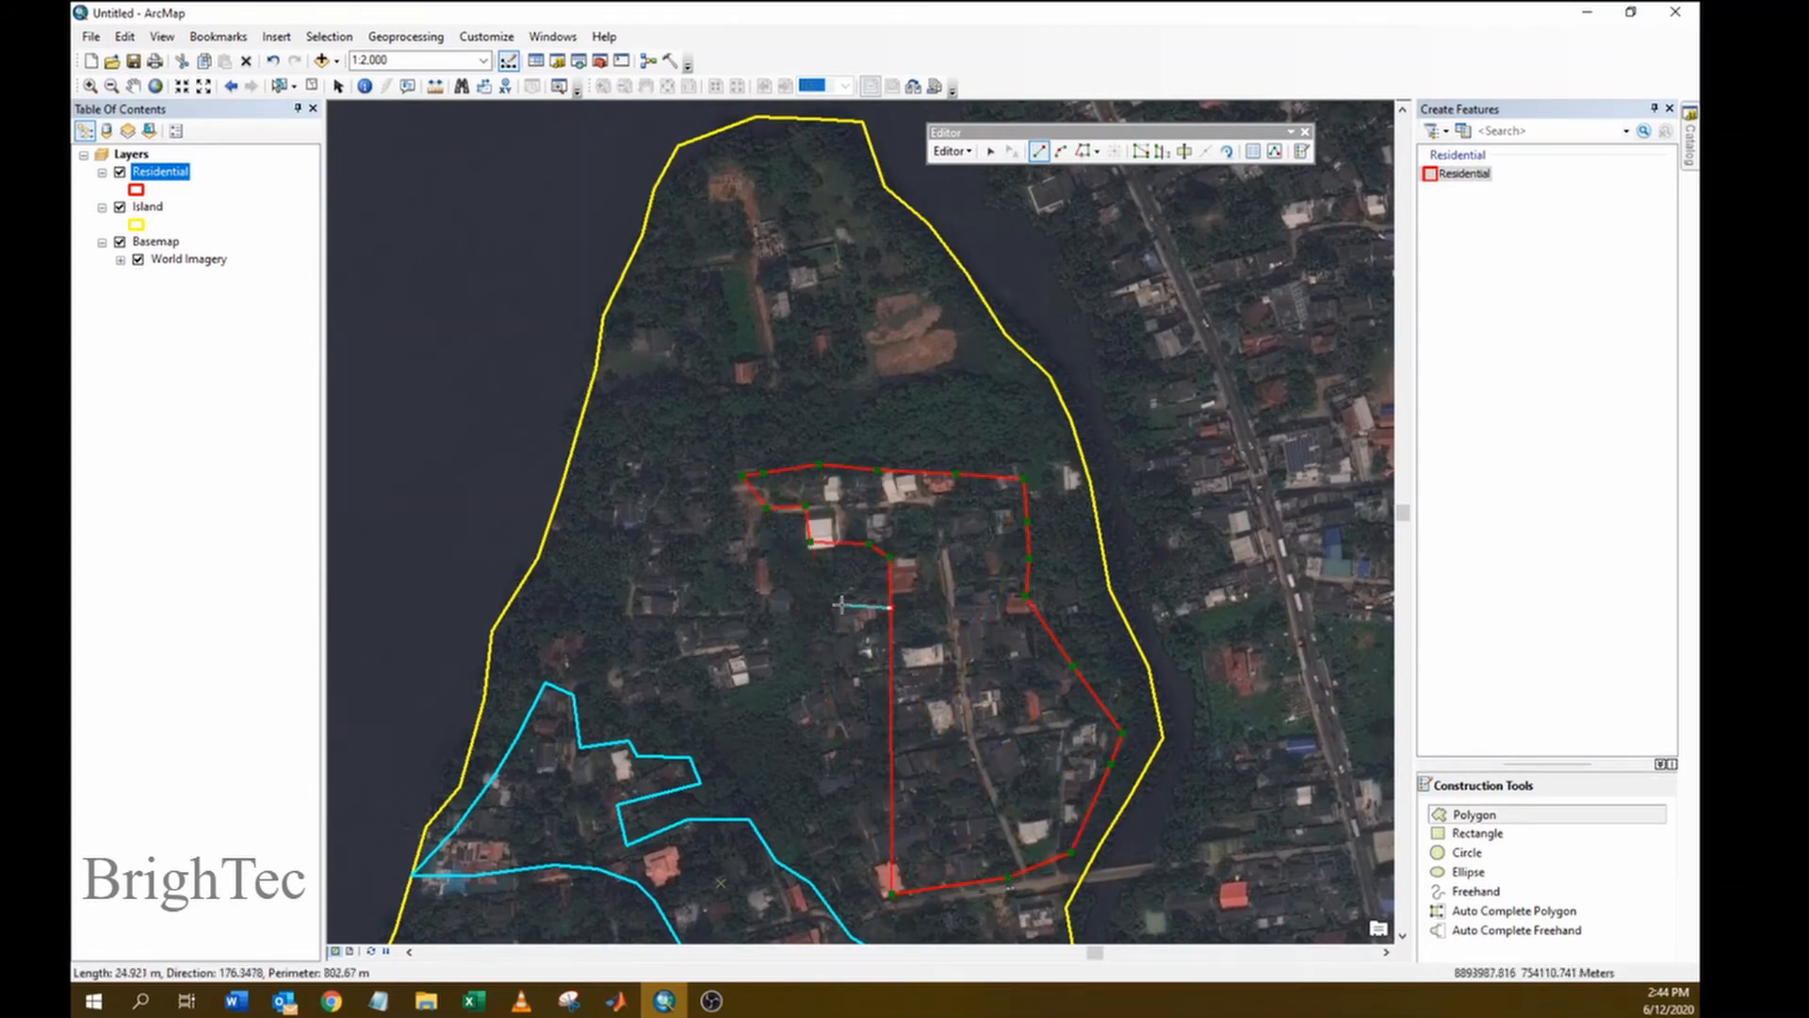
{"action": "left_click", "coordinate": [841, 605]}
{"action": "left_click", "coordinate": [790, 694]}
{"action": "left_click", "coordinate": [807, 754]}
{"action": "double_click", "coordinate": [886, 780]}
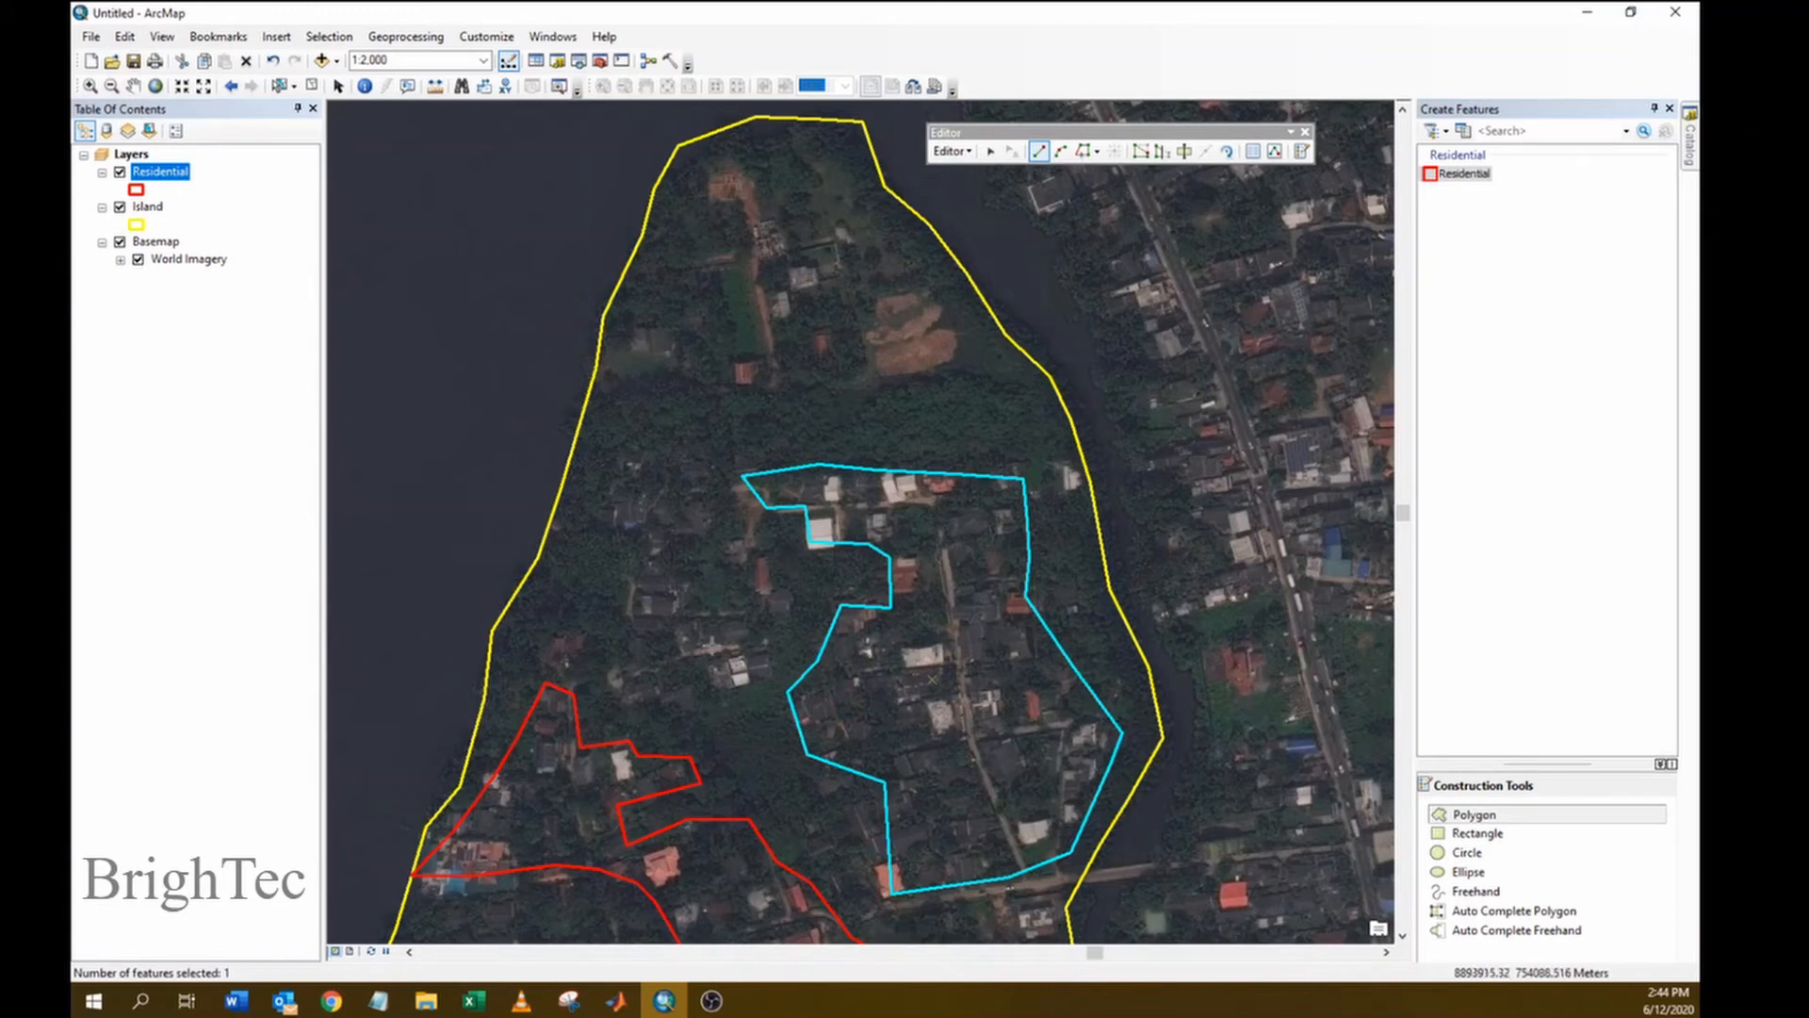
- Digitize a fourth Residential polygon around the small housing cluster west of the northeastern polygon, with a perimeter of about 414 m
{"action": "left_click", "coordinate": [1475, 814]}
{"action": "left_click", "coordinate": [695, 693]}
{"action": "left_click", "coordinate": [764, 685]}
{"action": "left_click", "coordinate": [772, 643]}
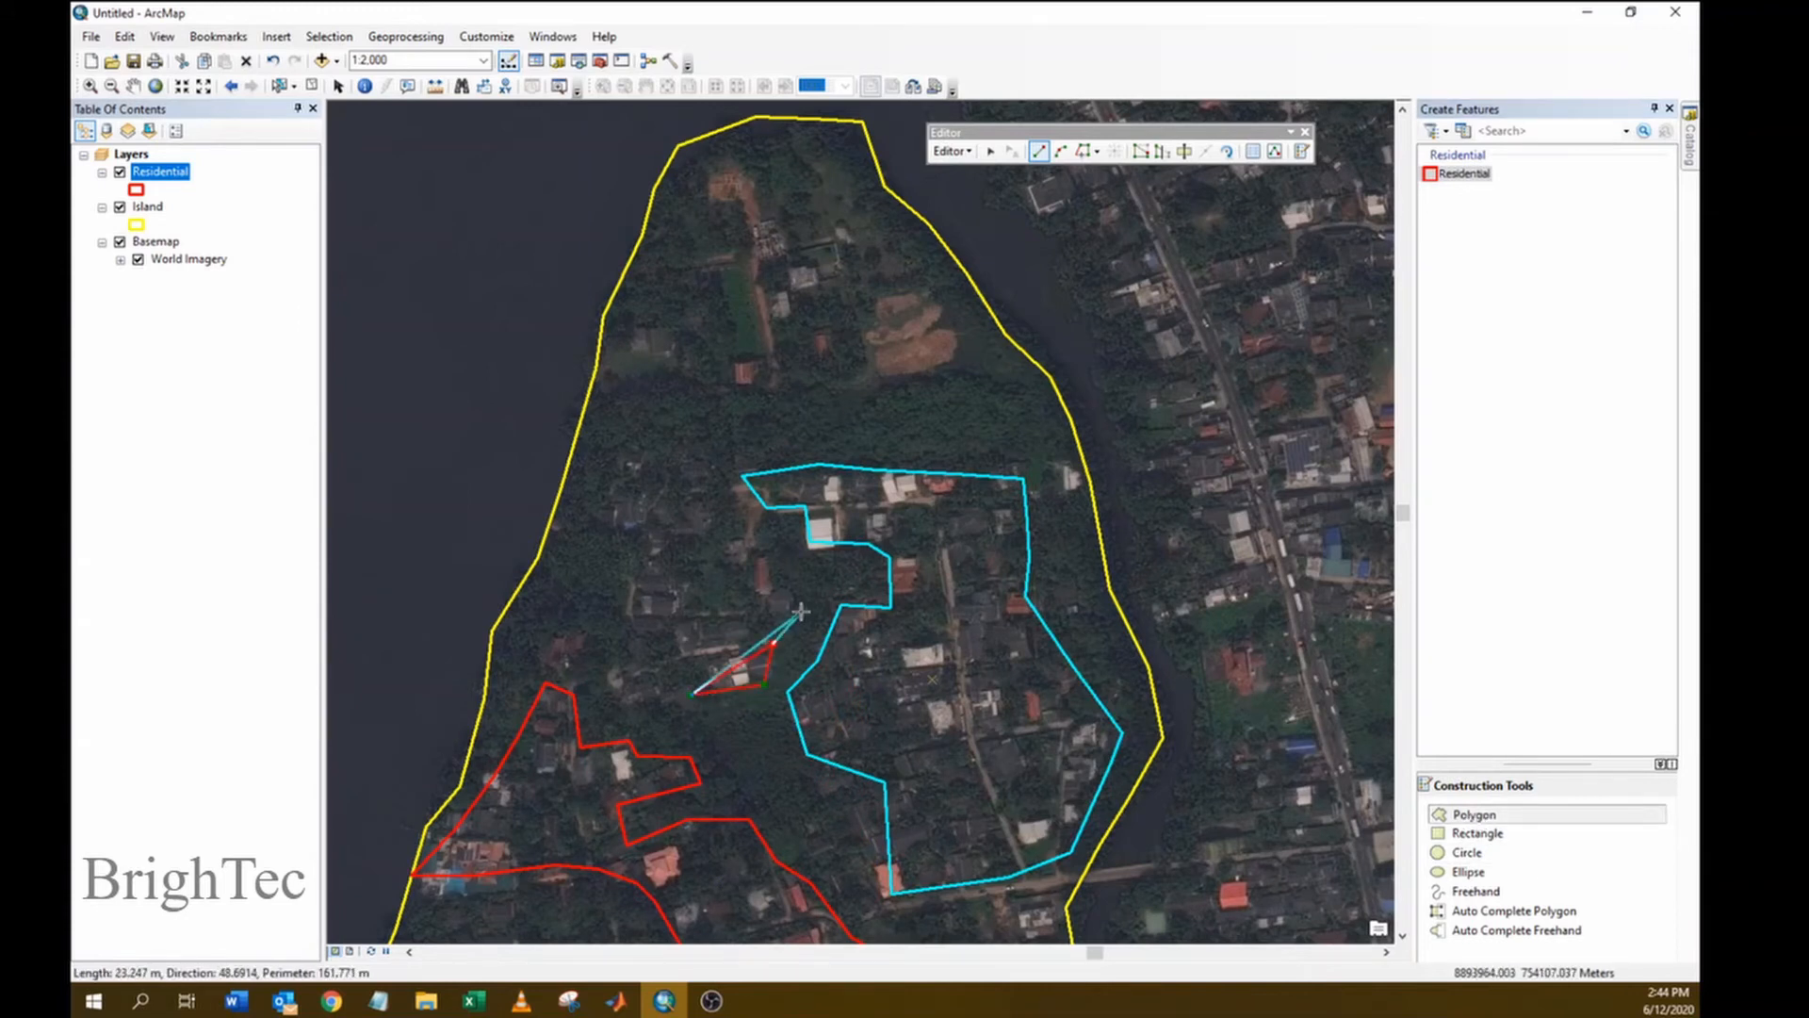
{"action": "left_click", "coordinate": [802, 612]}
{"action": "left_click", "coordinate": [775, 567]}
{"action": "left_click", "coordinate": [725, 511]}
{"action": "left_click", "coordinate": [710, 474]}
{"action": "left_click", "coordinate": [624, 465]}
{"action": "left_click", "coordinate": [600, 508]}
{"action": "left_click", "coordinate": [646, 569]}
{"action": "left_click", "coordinate": [616, 624]}
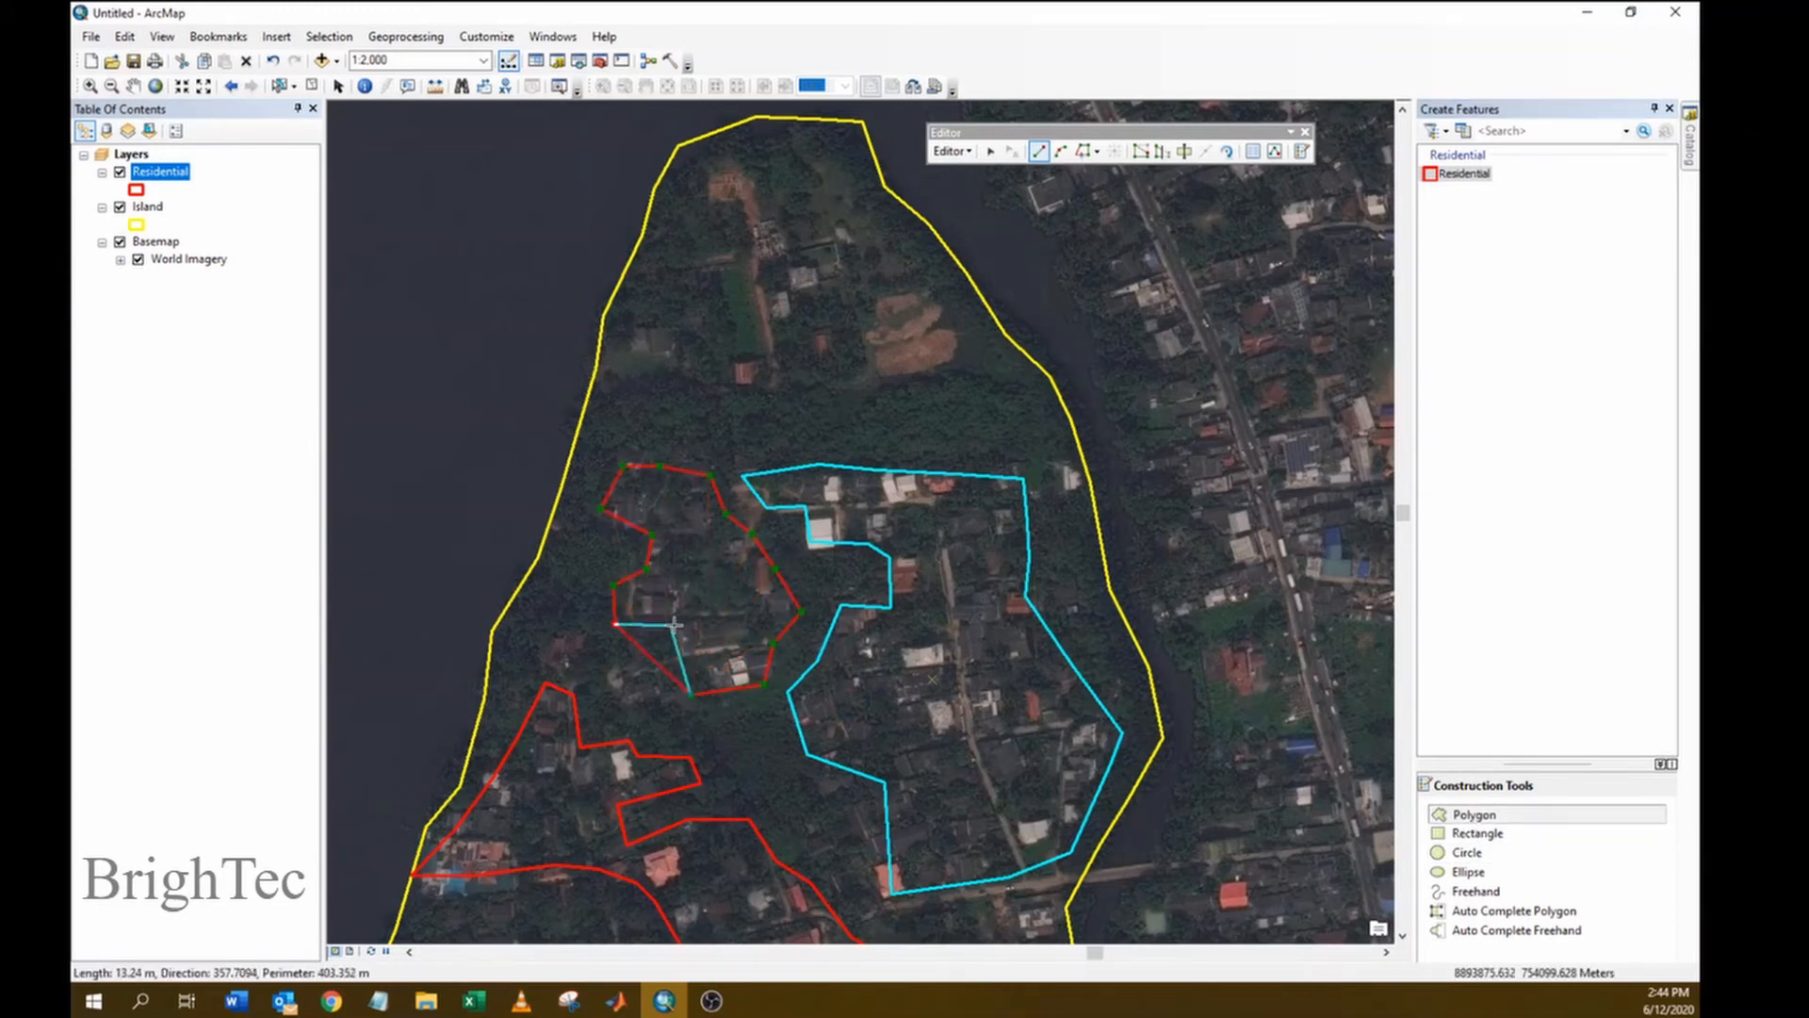
{"action": "double_click", "coordinate": [674, 625]}
- Stop editing the Residential layer and open its attribute table
{"action": "left_click", "coordinate": [952, 151]}
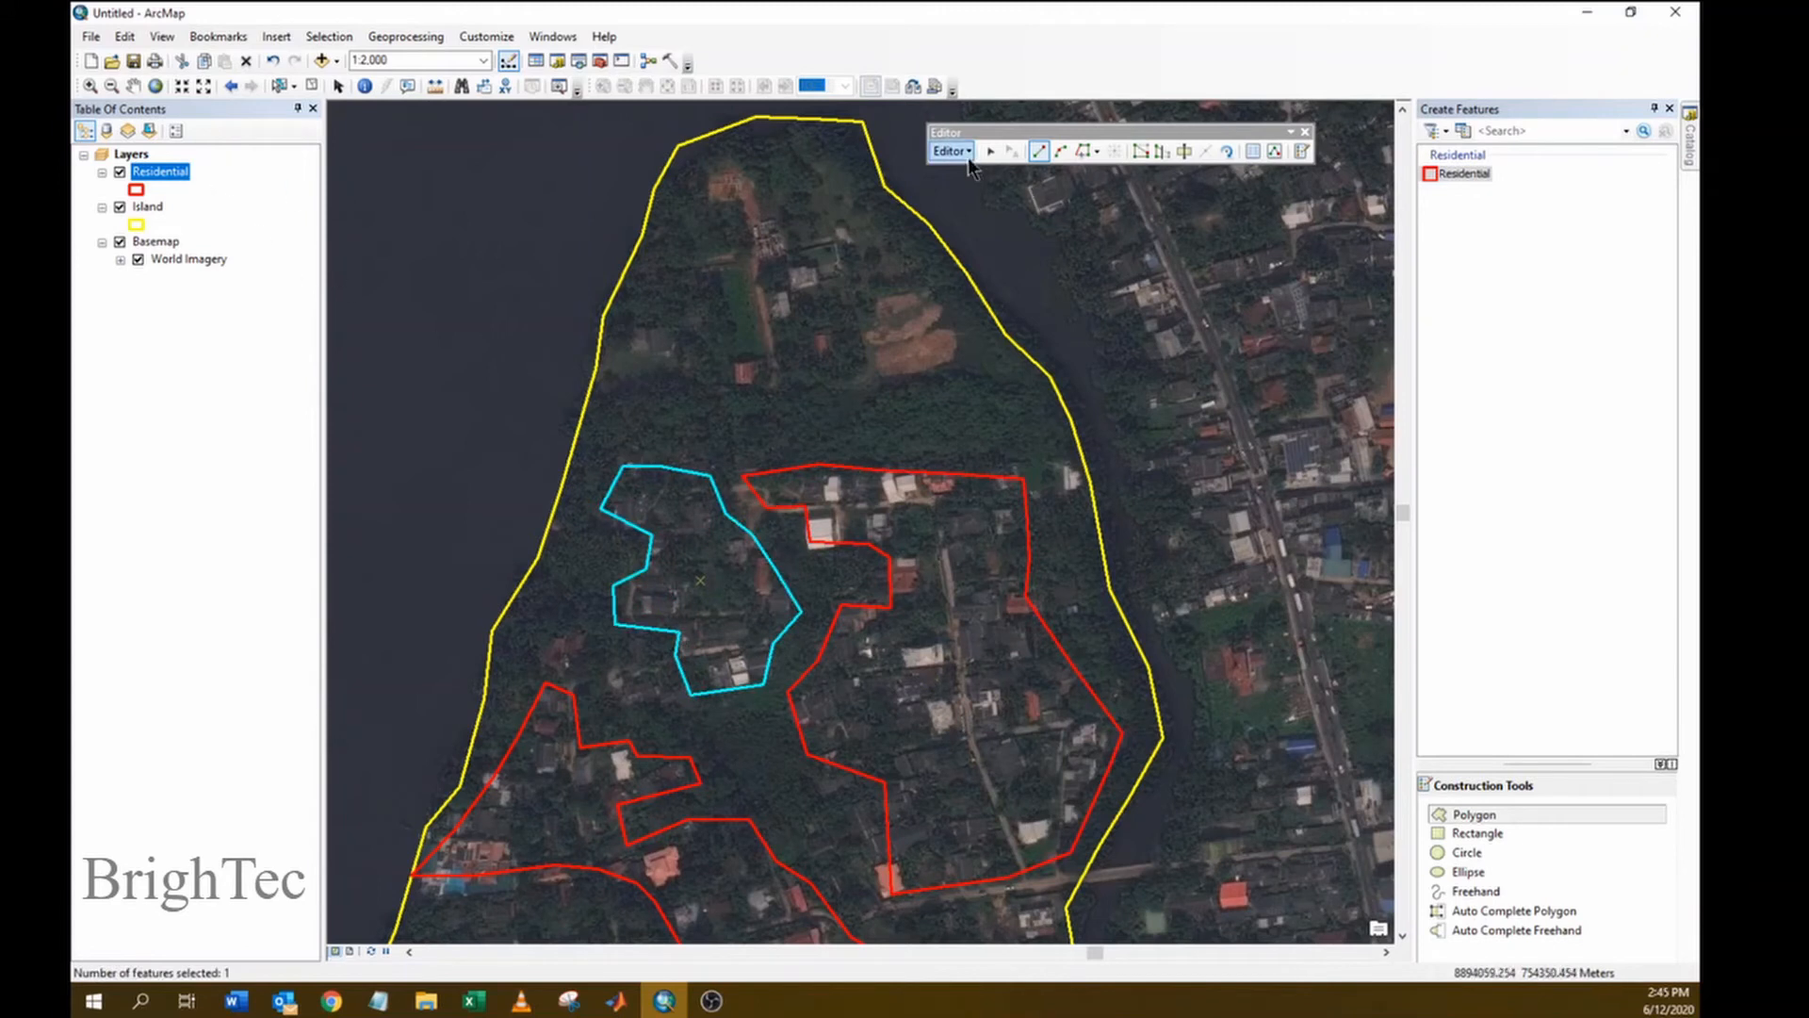
{"action": "left_click", "coordinate": [990, 195]}
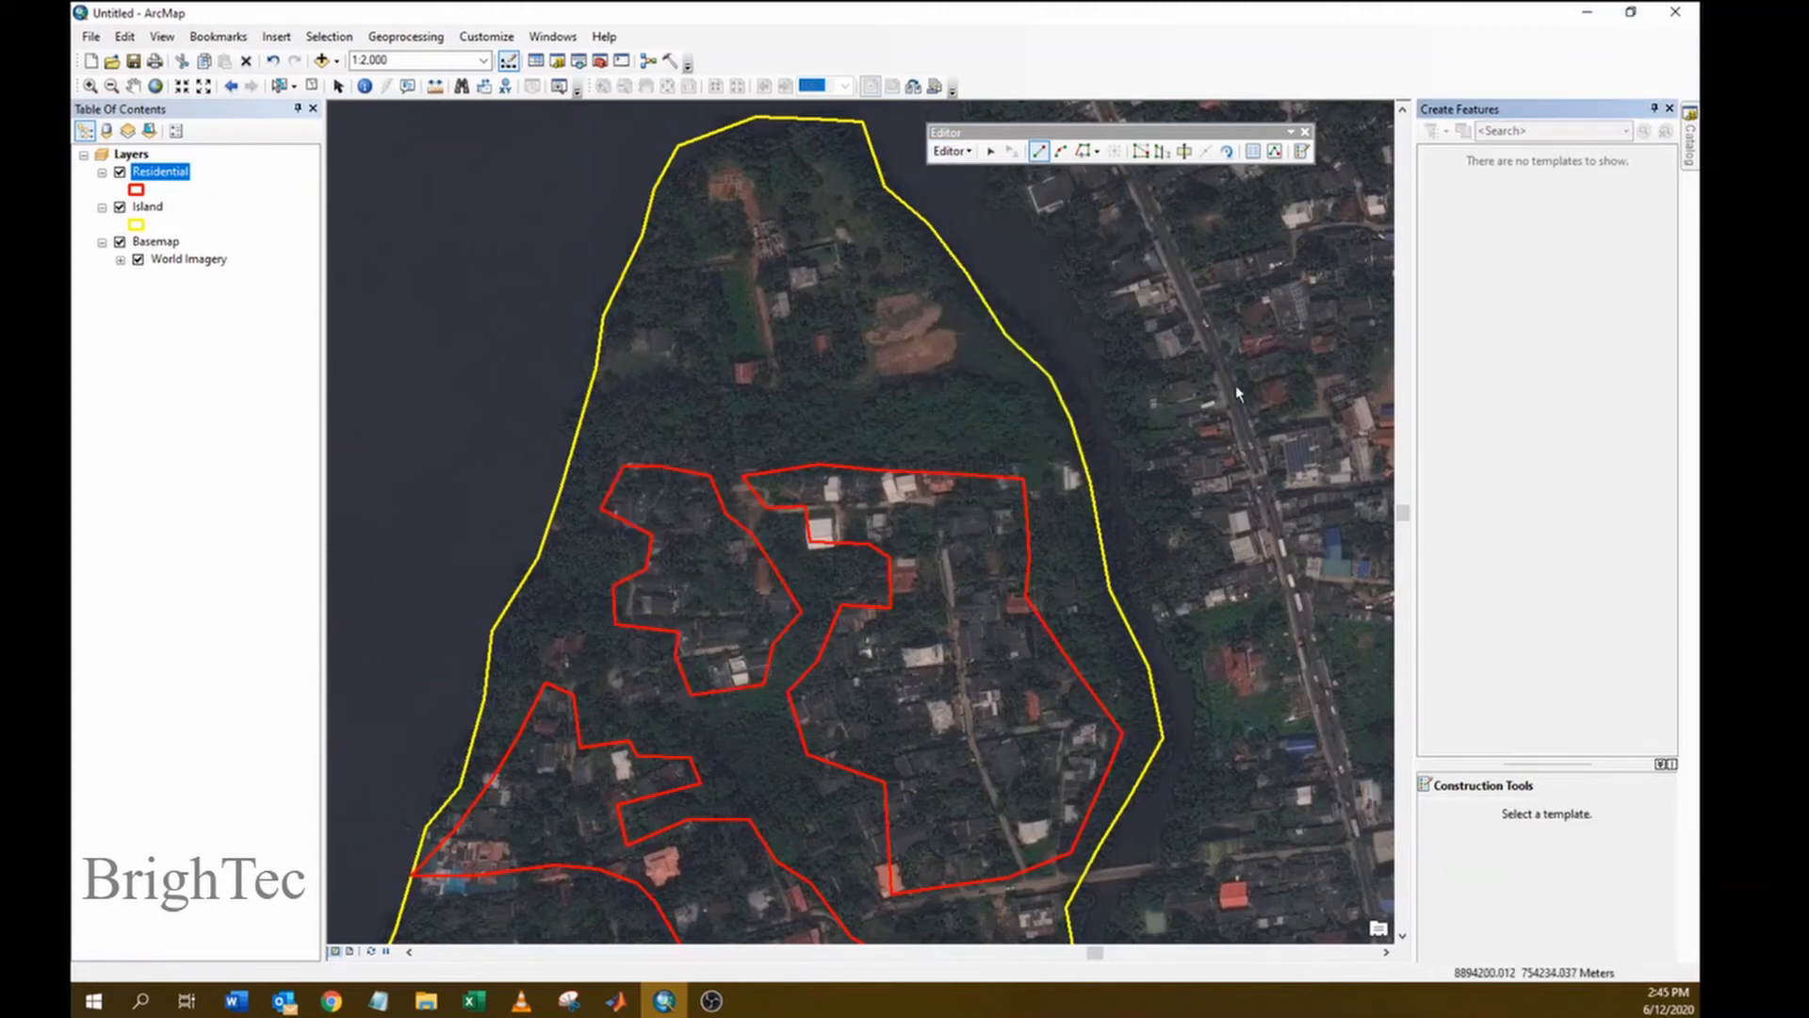
{"action": "right_click", "coordinate": [172, 178]}
{"action": "left_click", "coordinate": [225, 226]}
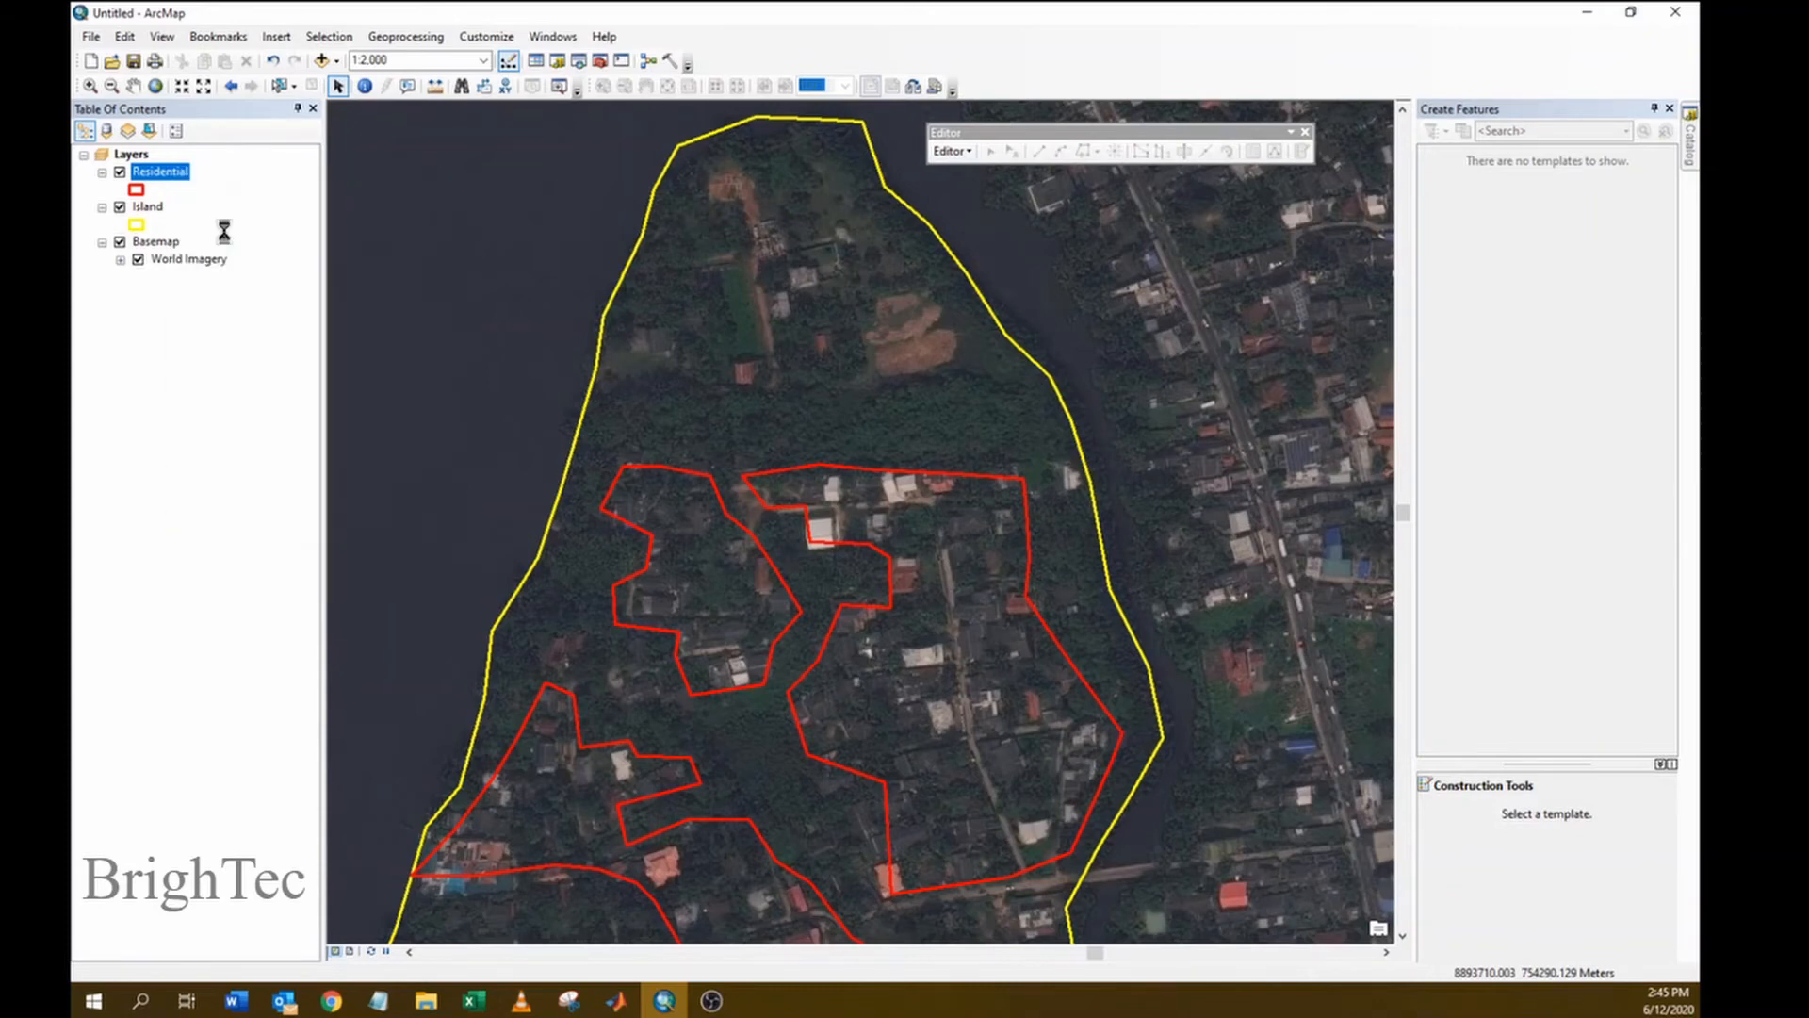
- Move the table off the island and select each of the four Residential records in turn to locate its polygon
{"action": "left_click_drag", "start_coordinate": [538, 465], "coordinate": [1220, 249]}
{"action": "scroll", "coordinate": [653, 540], "scroll_direction": "up", "scroll_amount": 1}
{"action": "scroll", "coordinate": [653, 540], "scroll_direction": "up", "scroll_amount": 1}
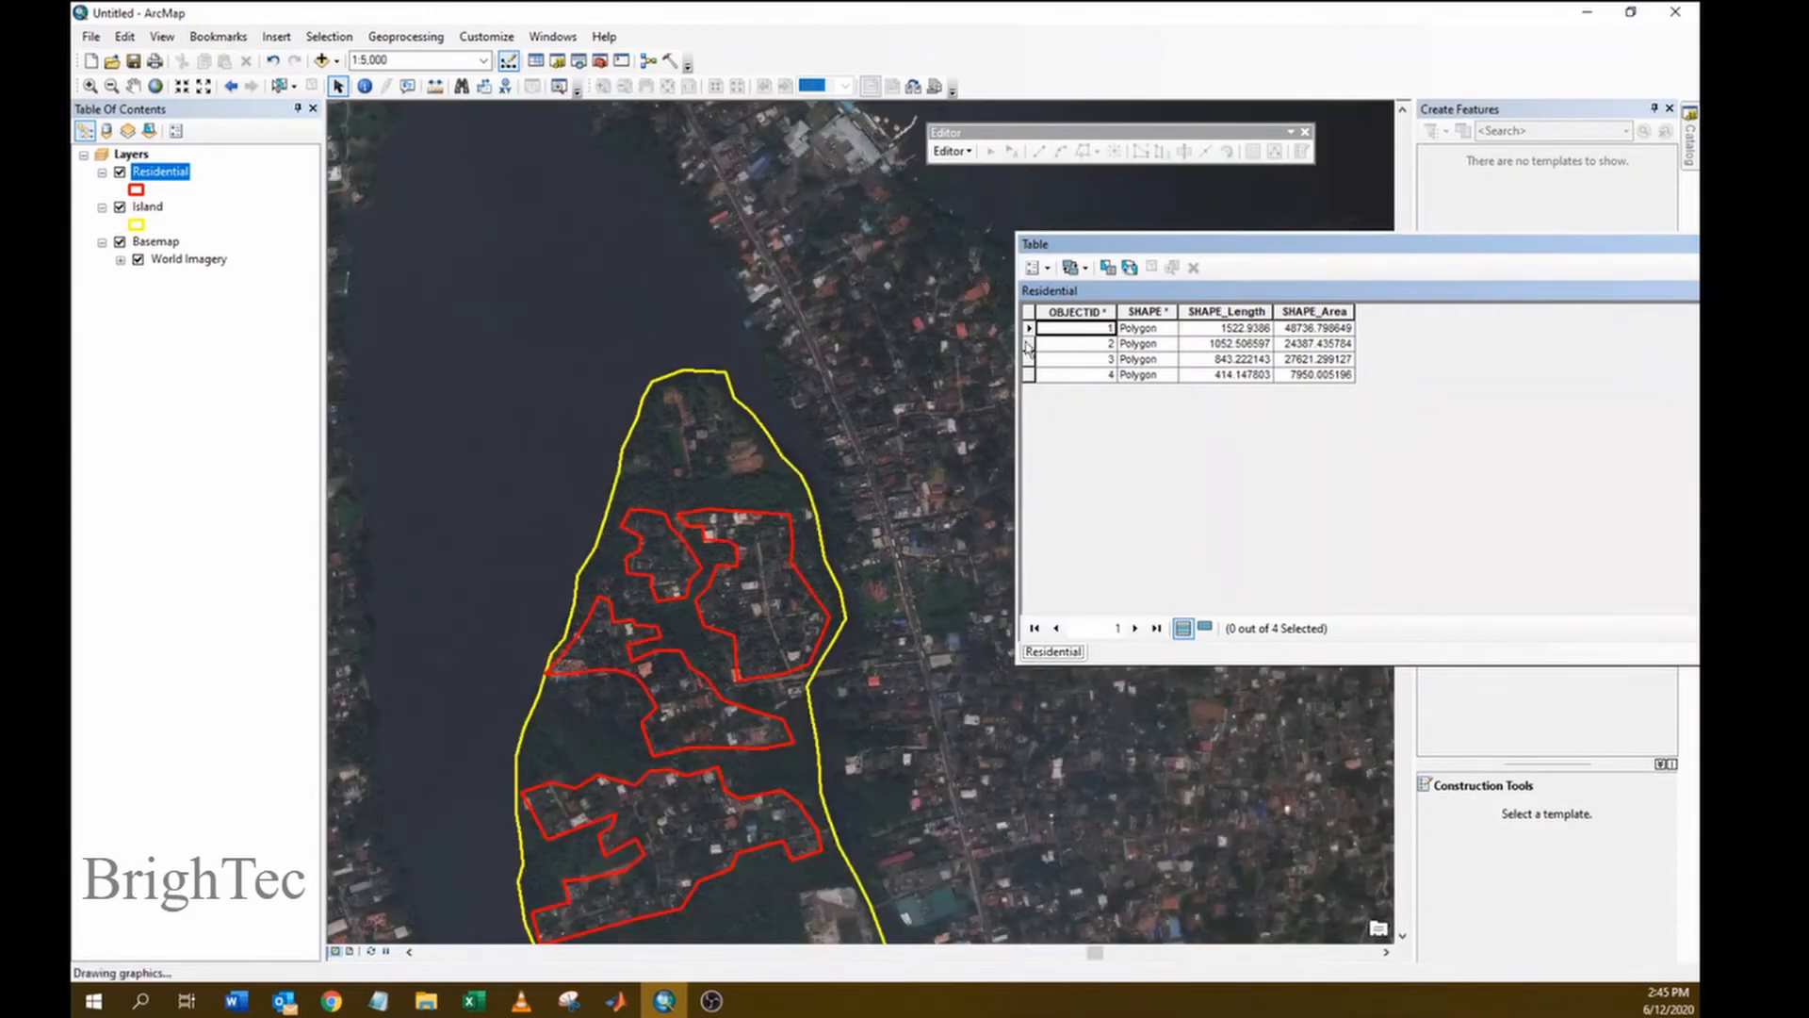
{"action": "left_click", "coordinate": [134, 88]}
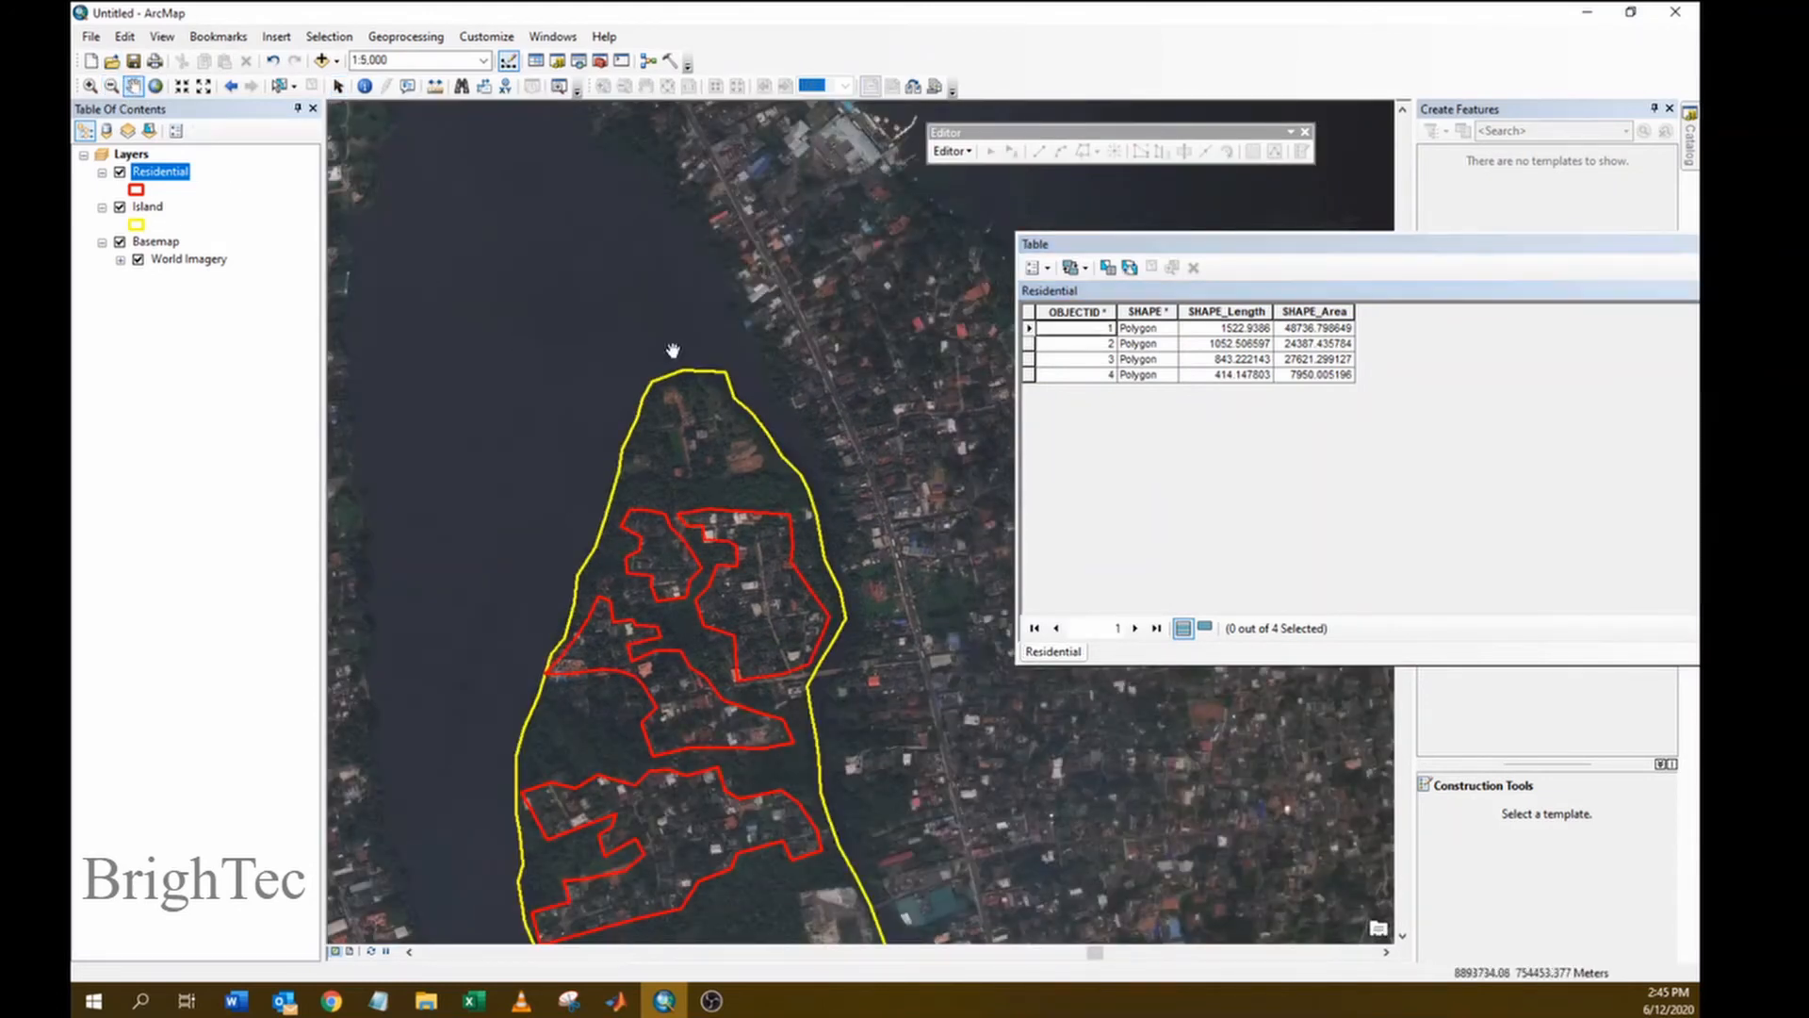
{"action": "left_click_drag", "start_coordinate": [674, 350], "coordinate": [691, 177]}
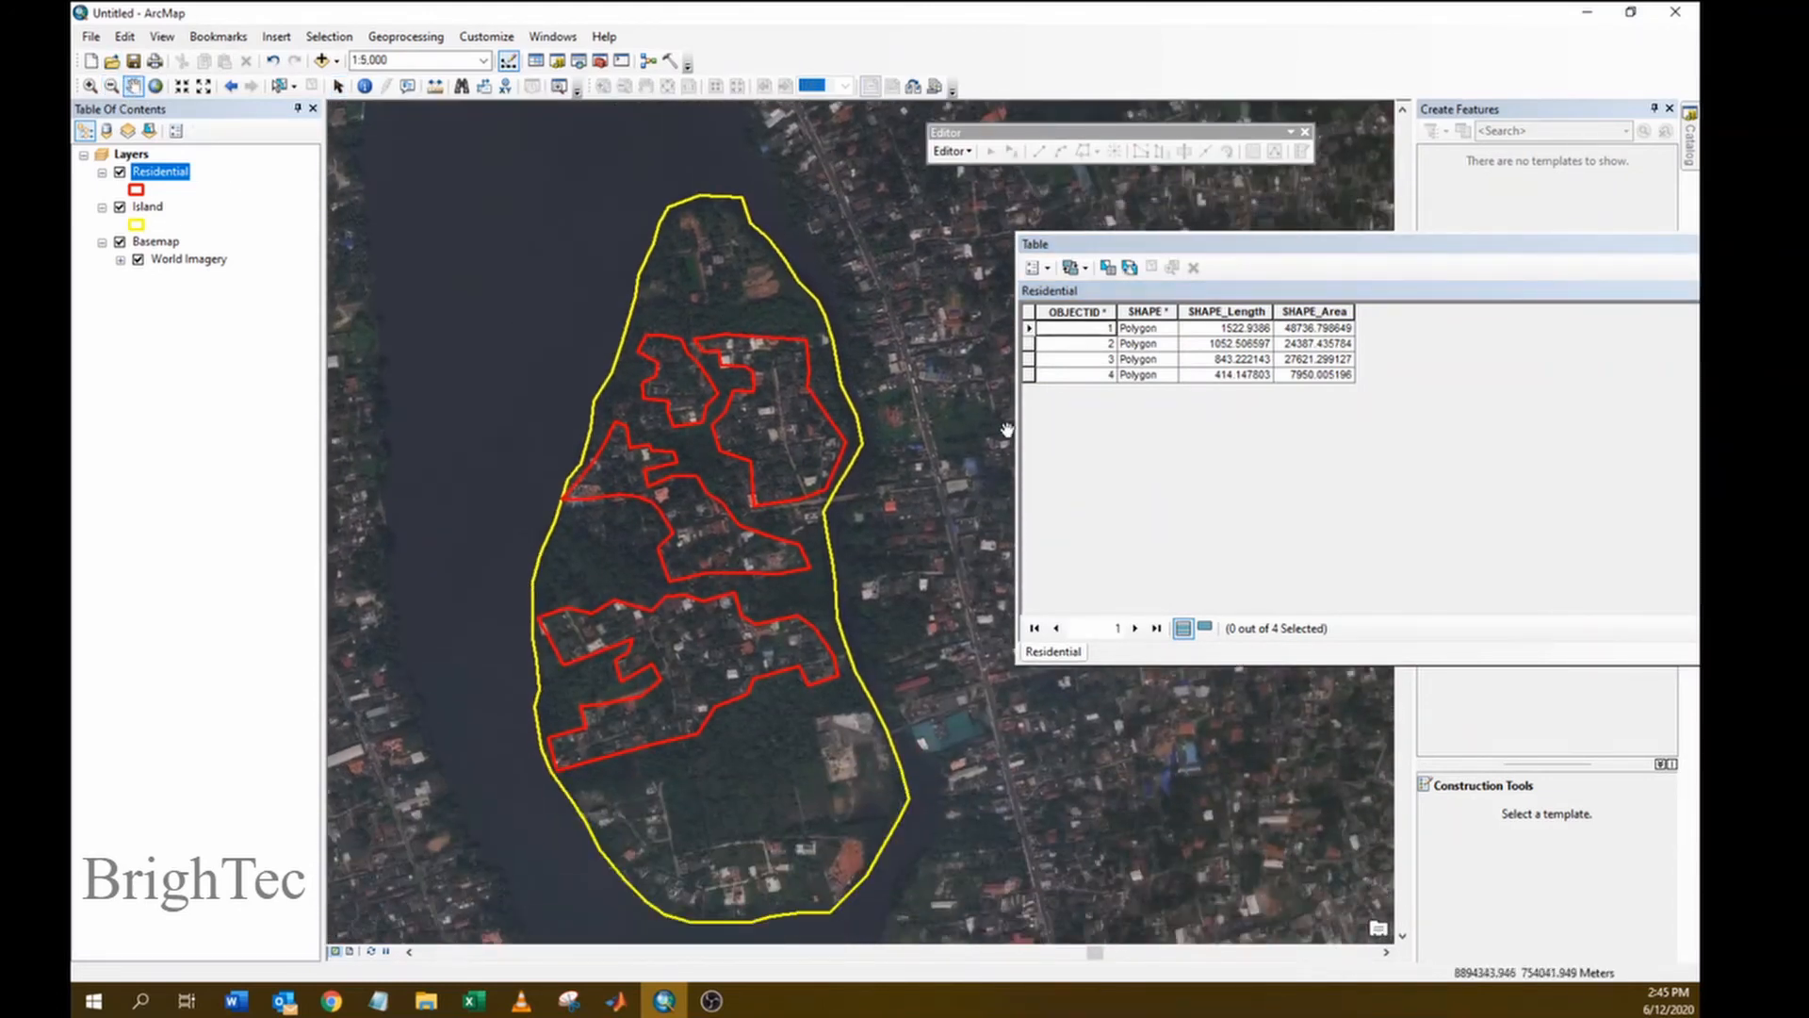
{"action": "left_click", "coordinate": [1029, 329]}
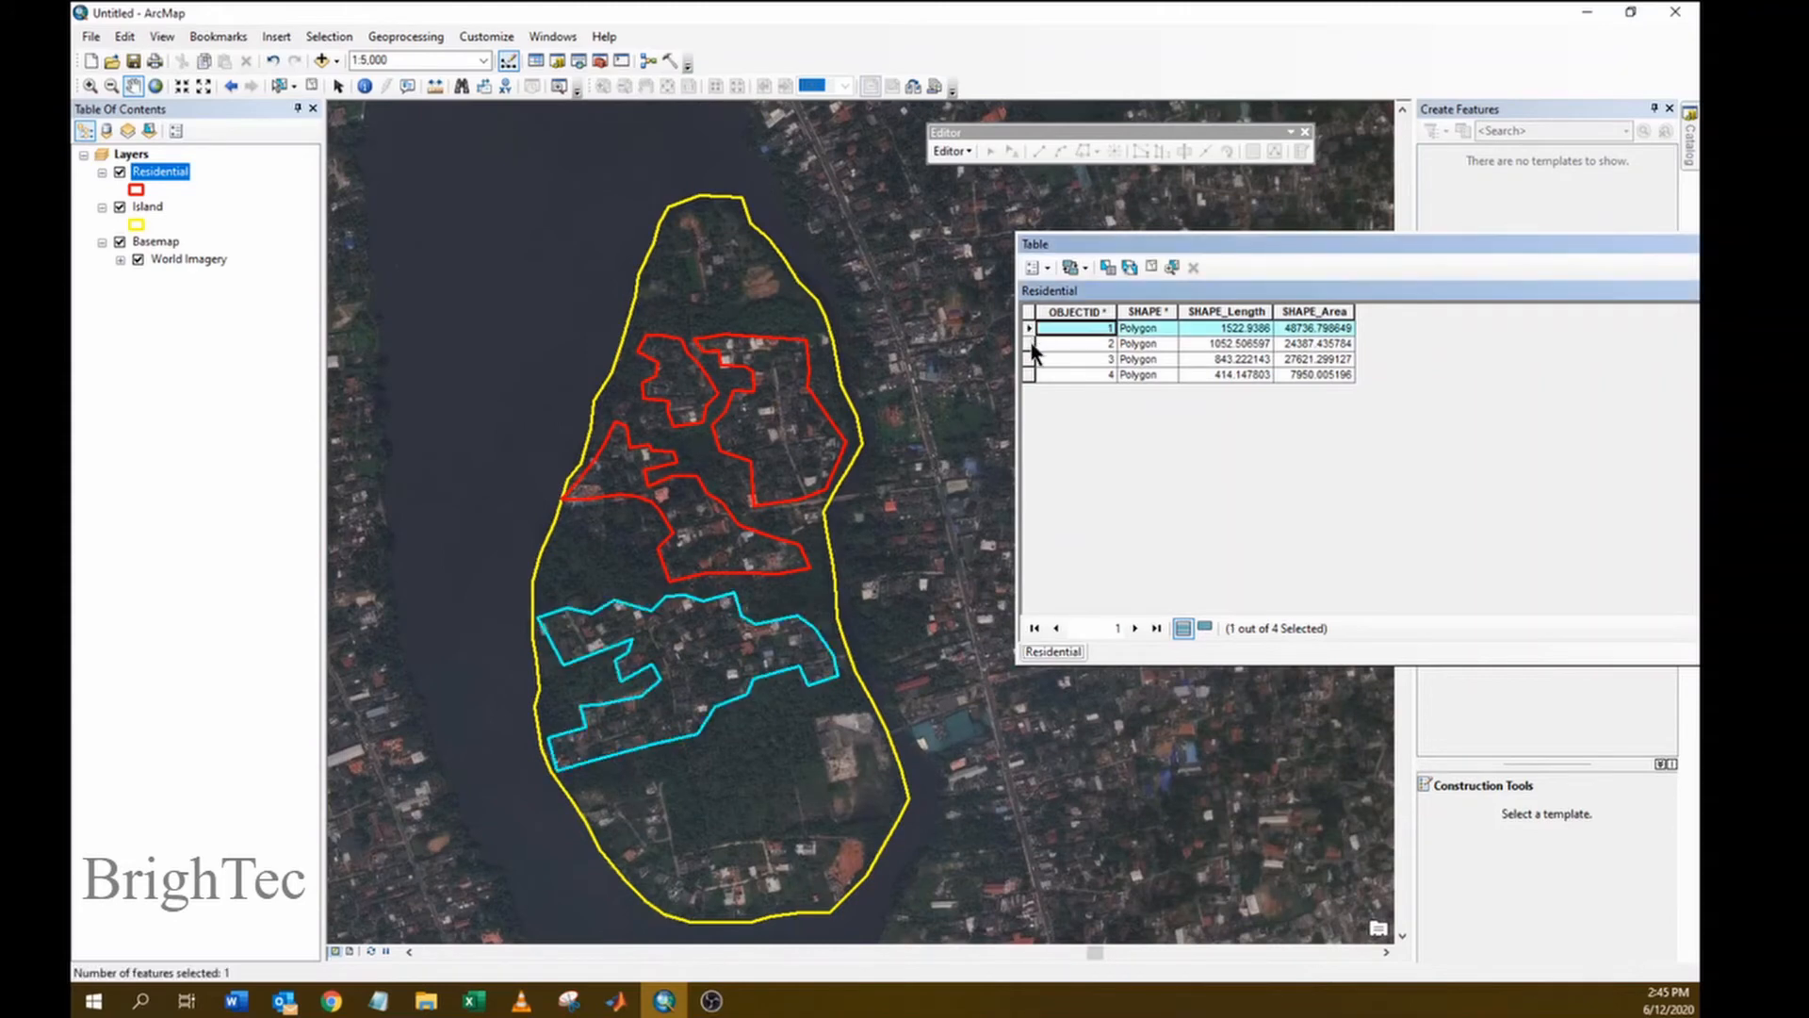
{"action": "left_click", "coordinate": [1030, 344]}
{"action": "left_click", "coordinate": [1031, 359]}
{"action": "left_click", "coordinate": [1029, 374]}
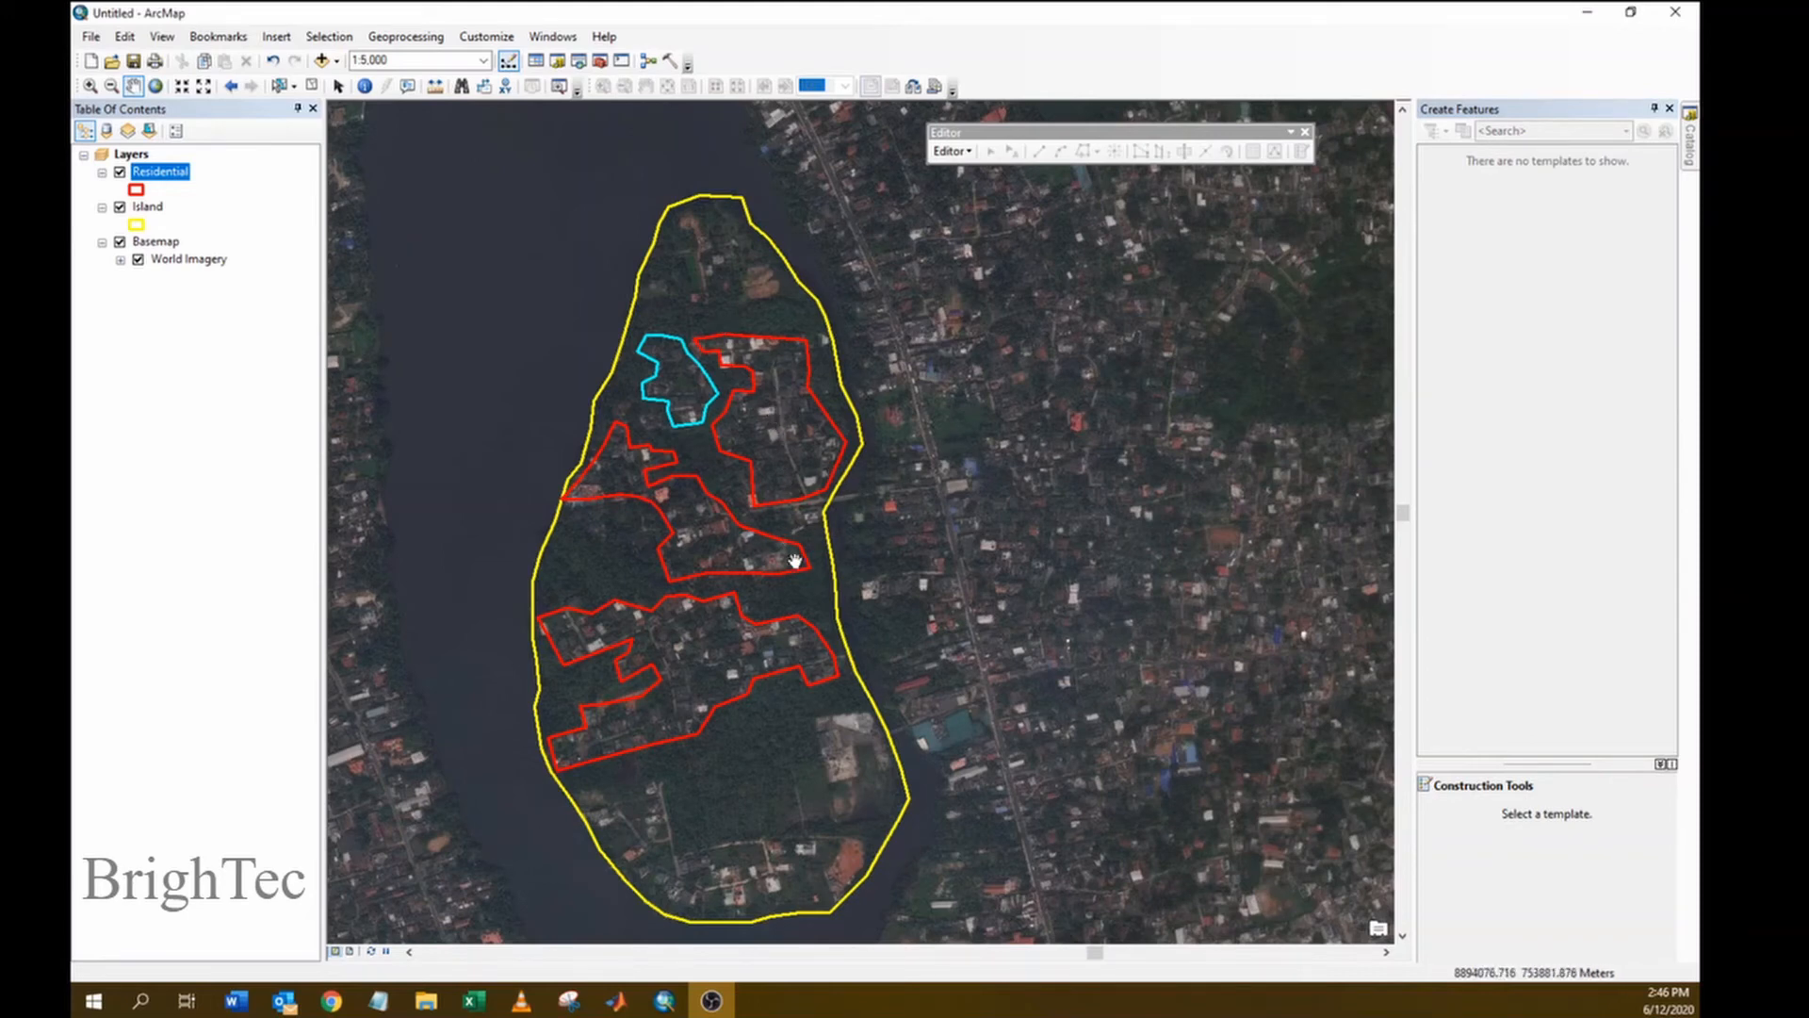
- Start a new feature class in Project1.gdb named Roads that stores line features
{"action": "left_click", "coordinate": [1689, 139]}
{"action": "left_click", "coordinate": [1459, 391]}
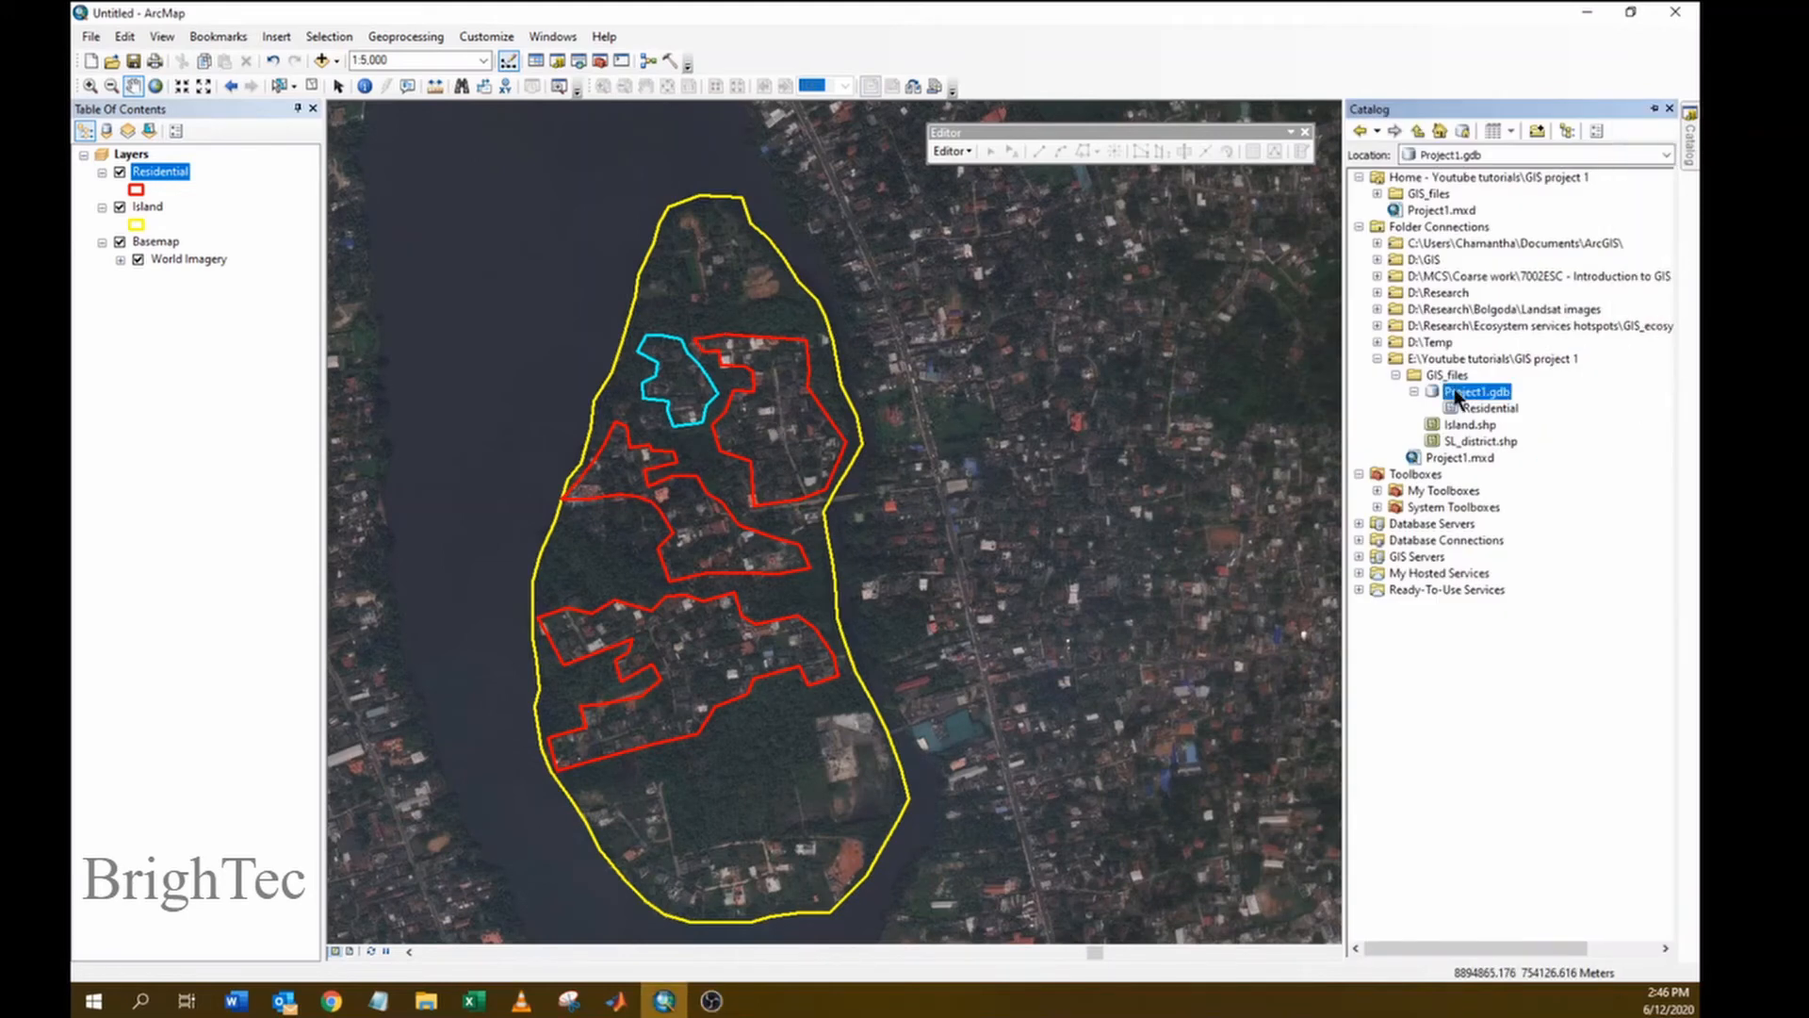
{"action": "right_click", "coordinate": [1457, 390]}
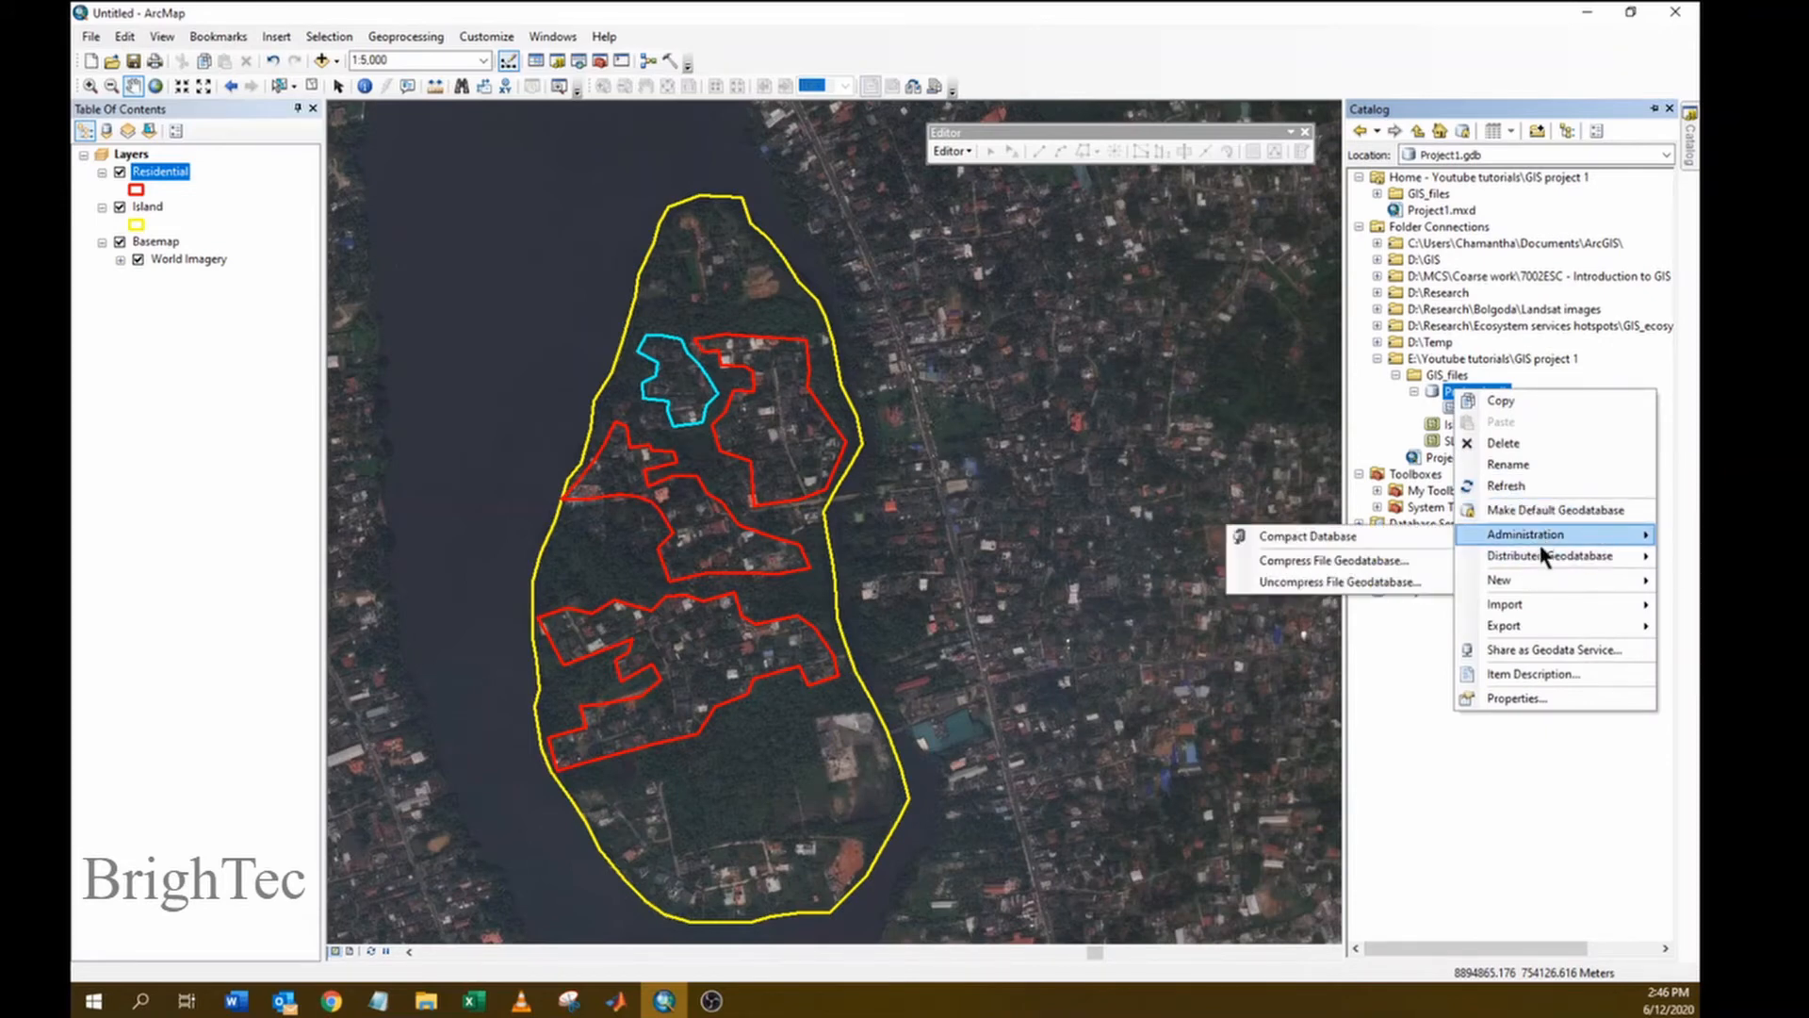
{"action": "mouse_move", "coordinate": [1539, 578]}
{"action": "left_click", "coordinate": [1385, 603]}
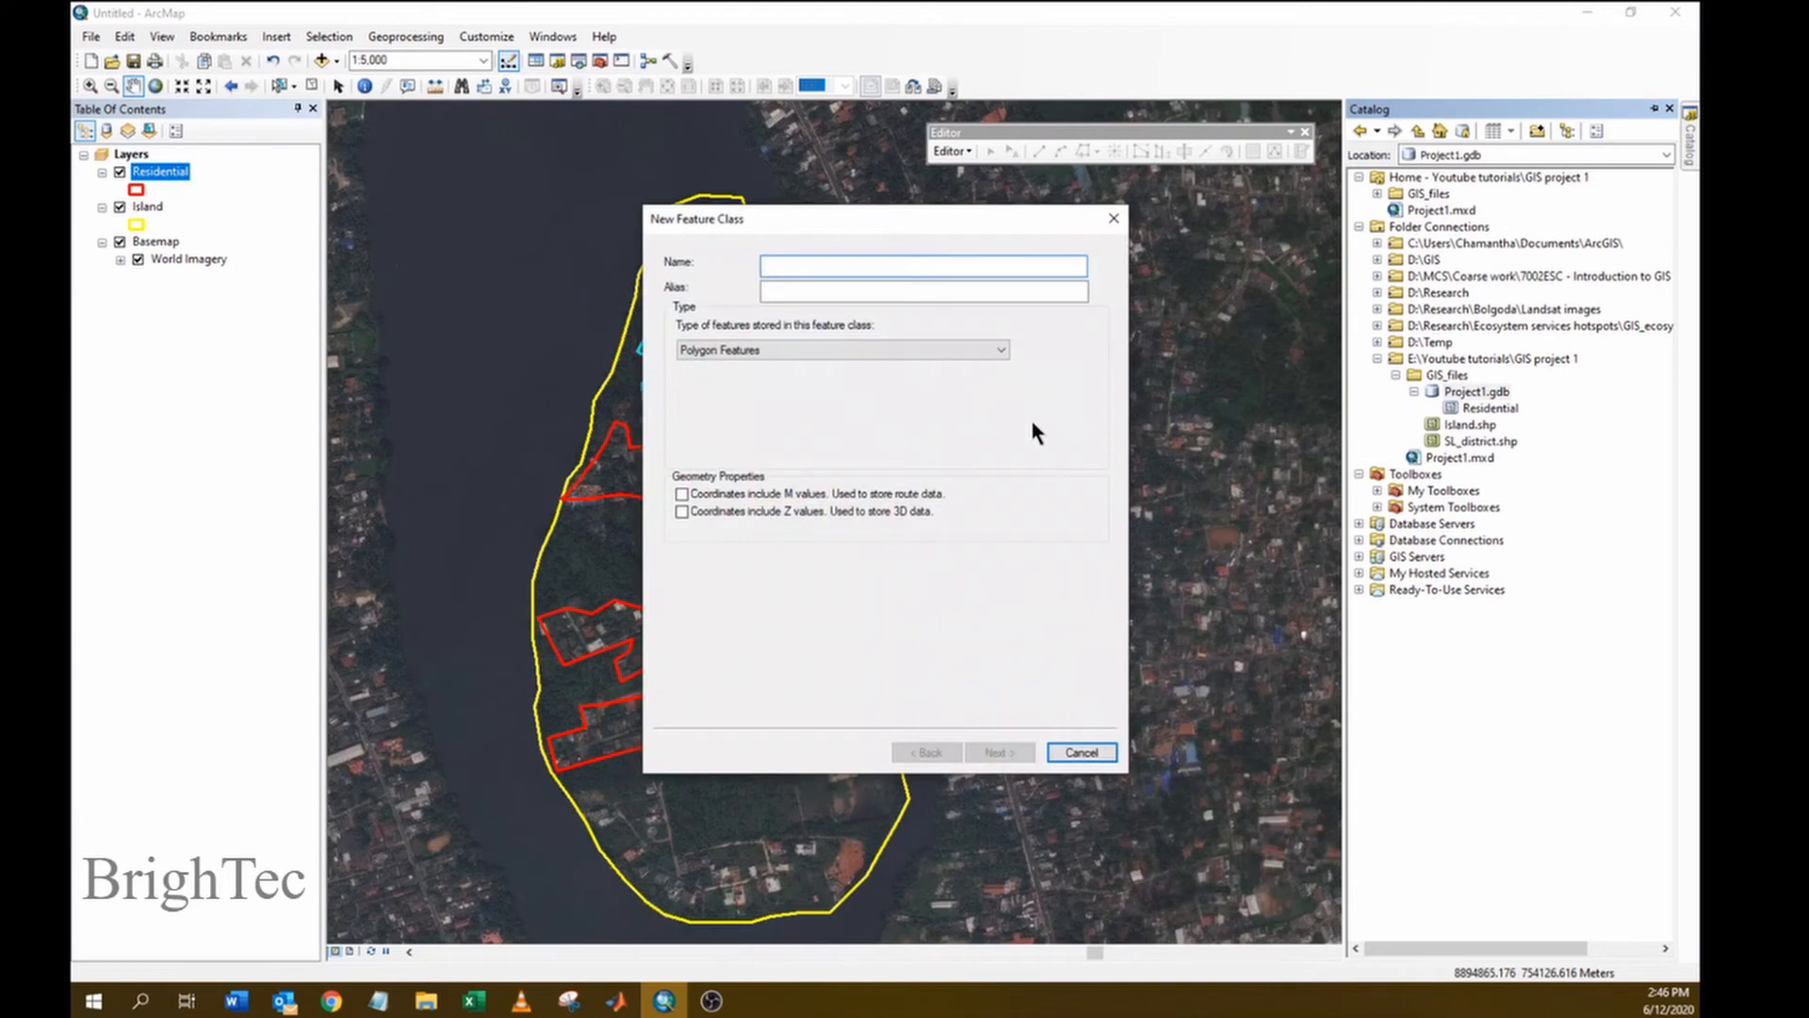
{"action": "type", "text": "Roads"}
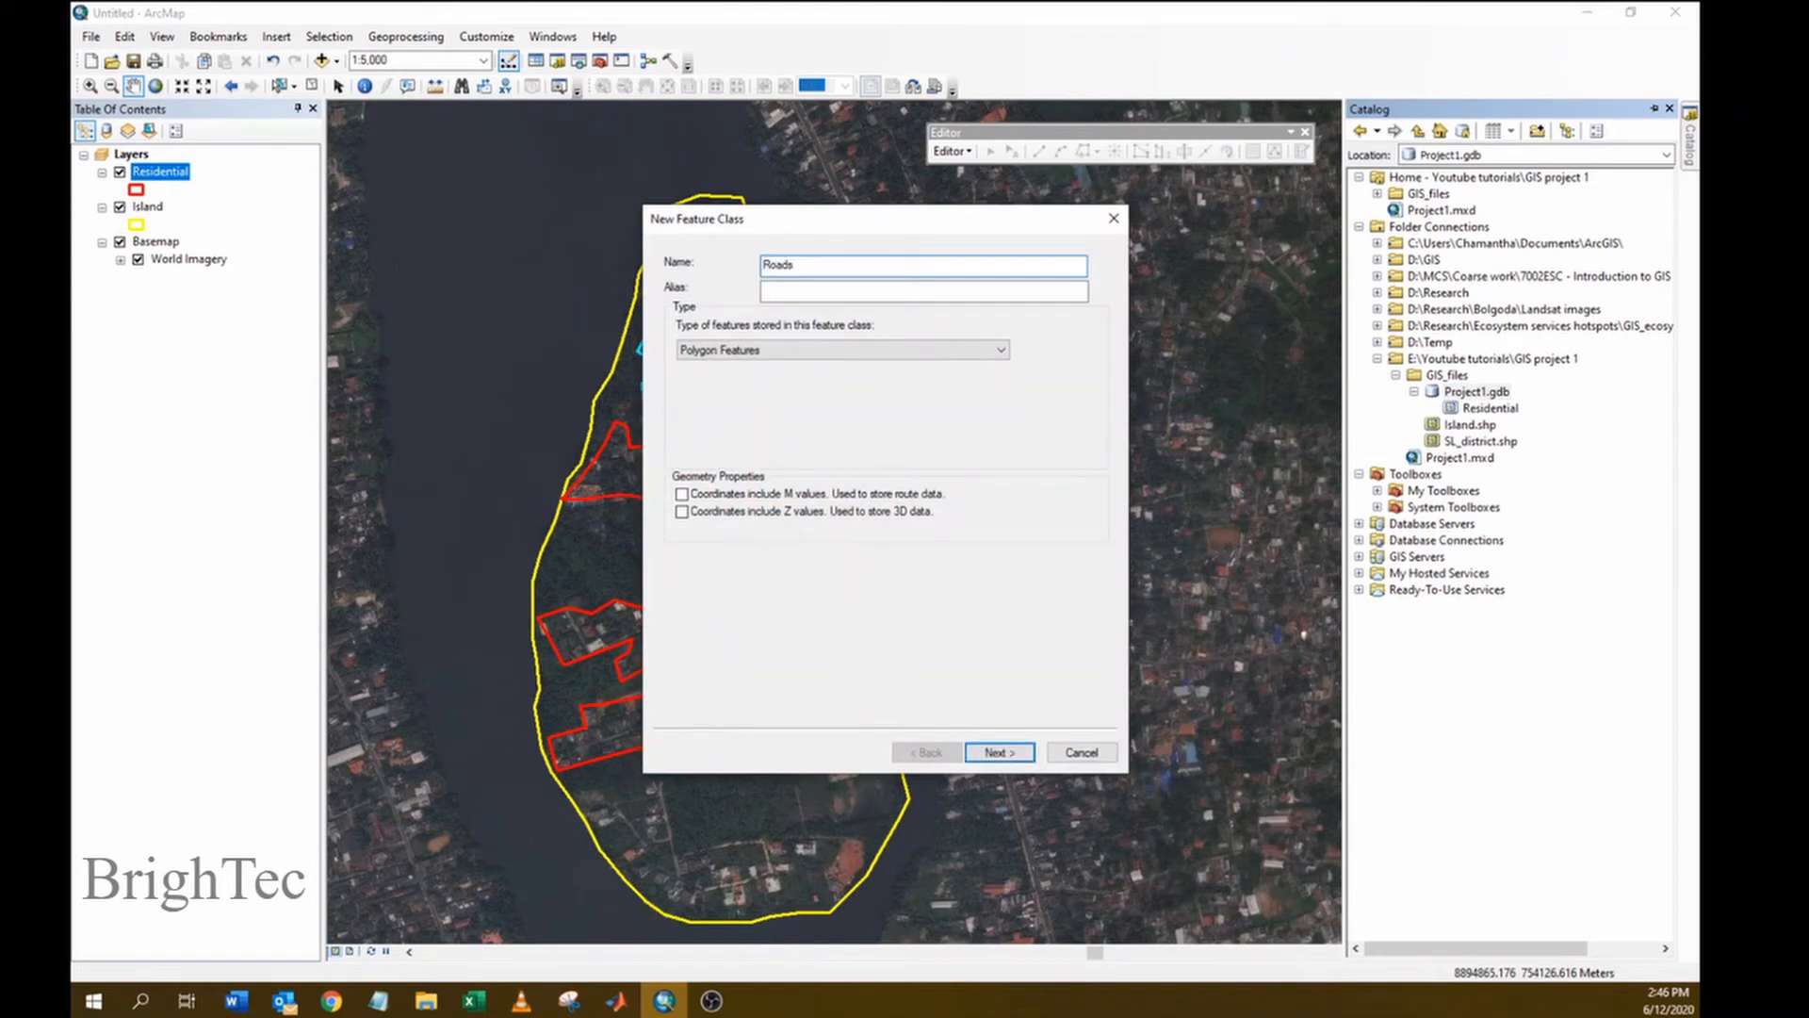
{"action": "left_click", "coordinate": [830, 355]}
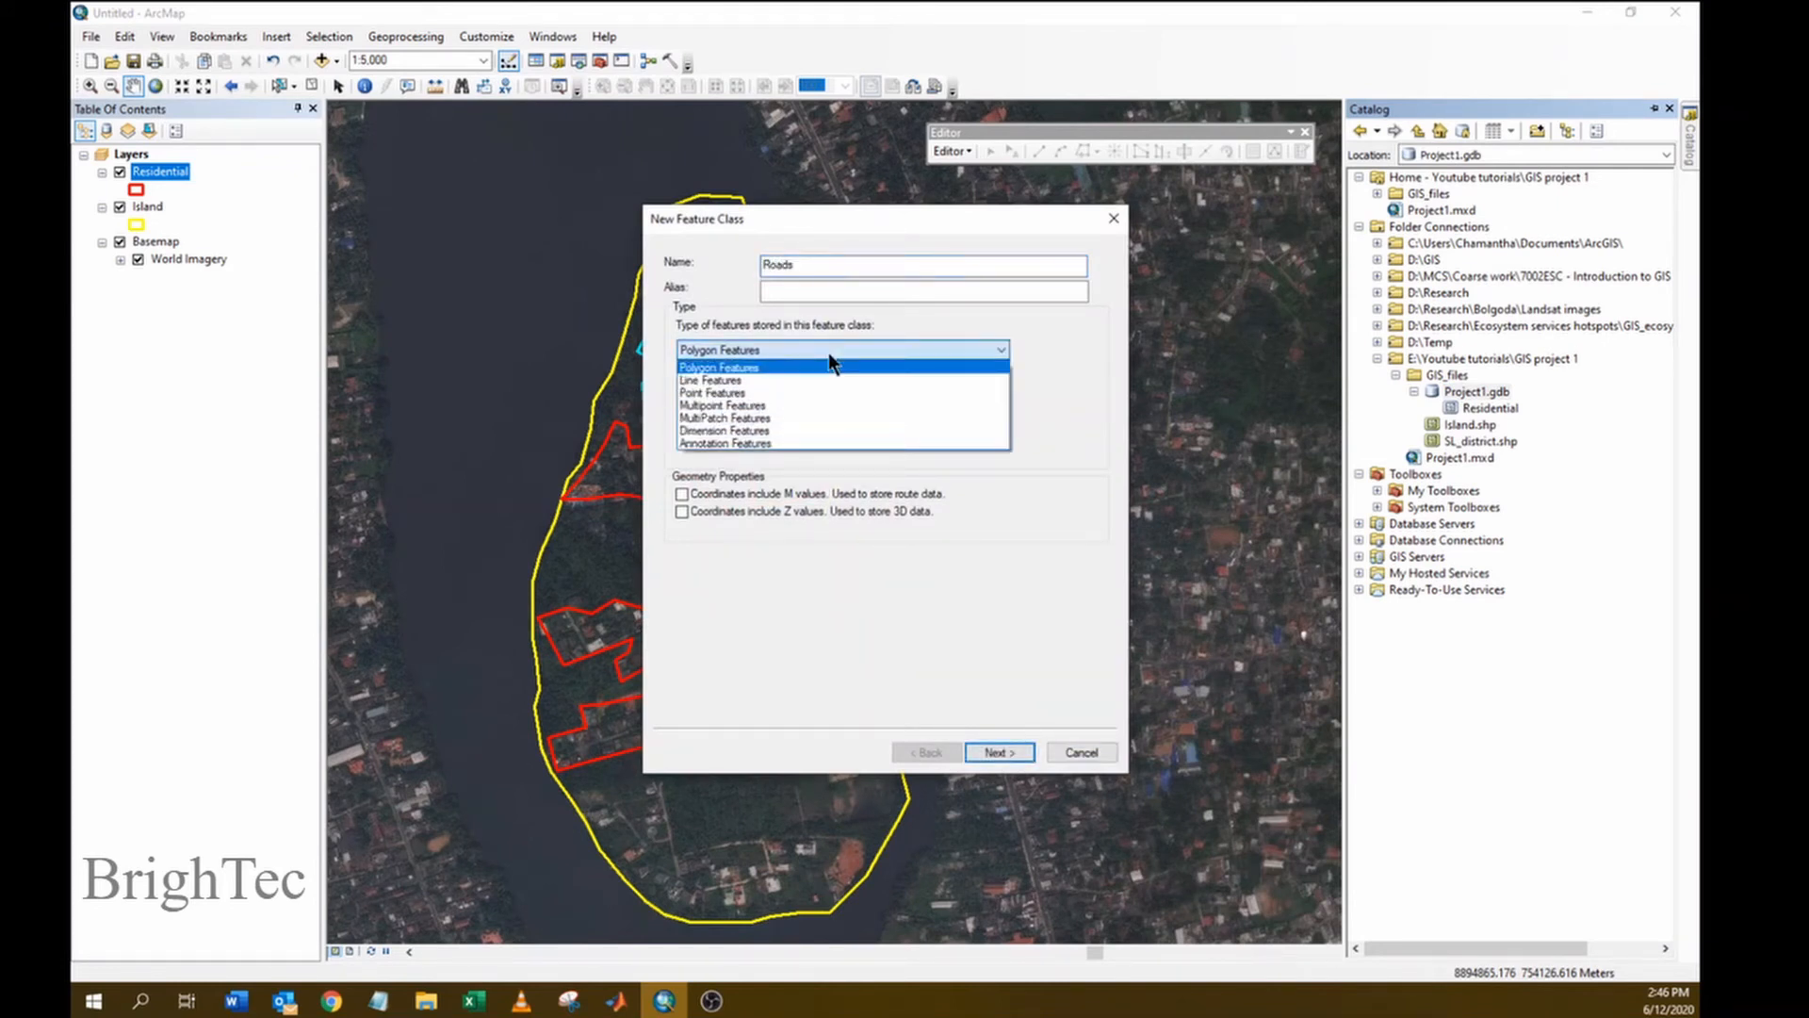
{"action": "left_click", "coordinate": [710, 381]}
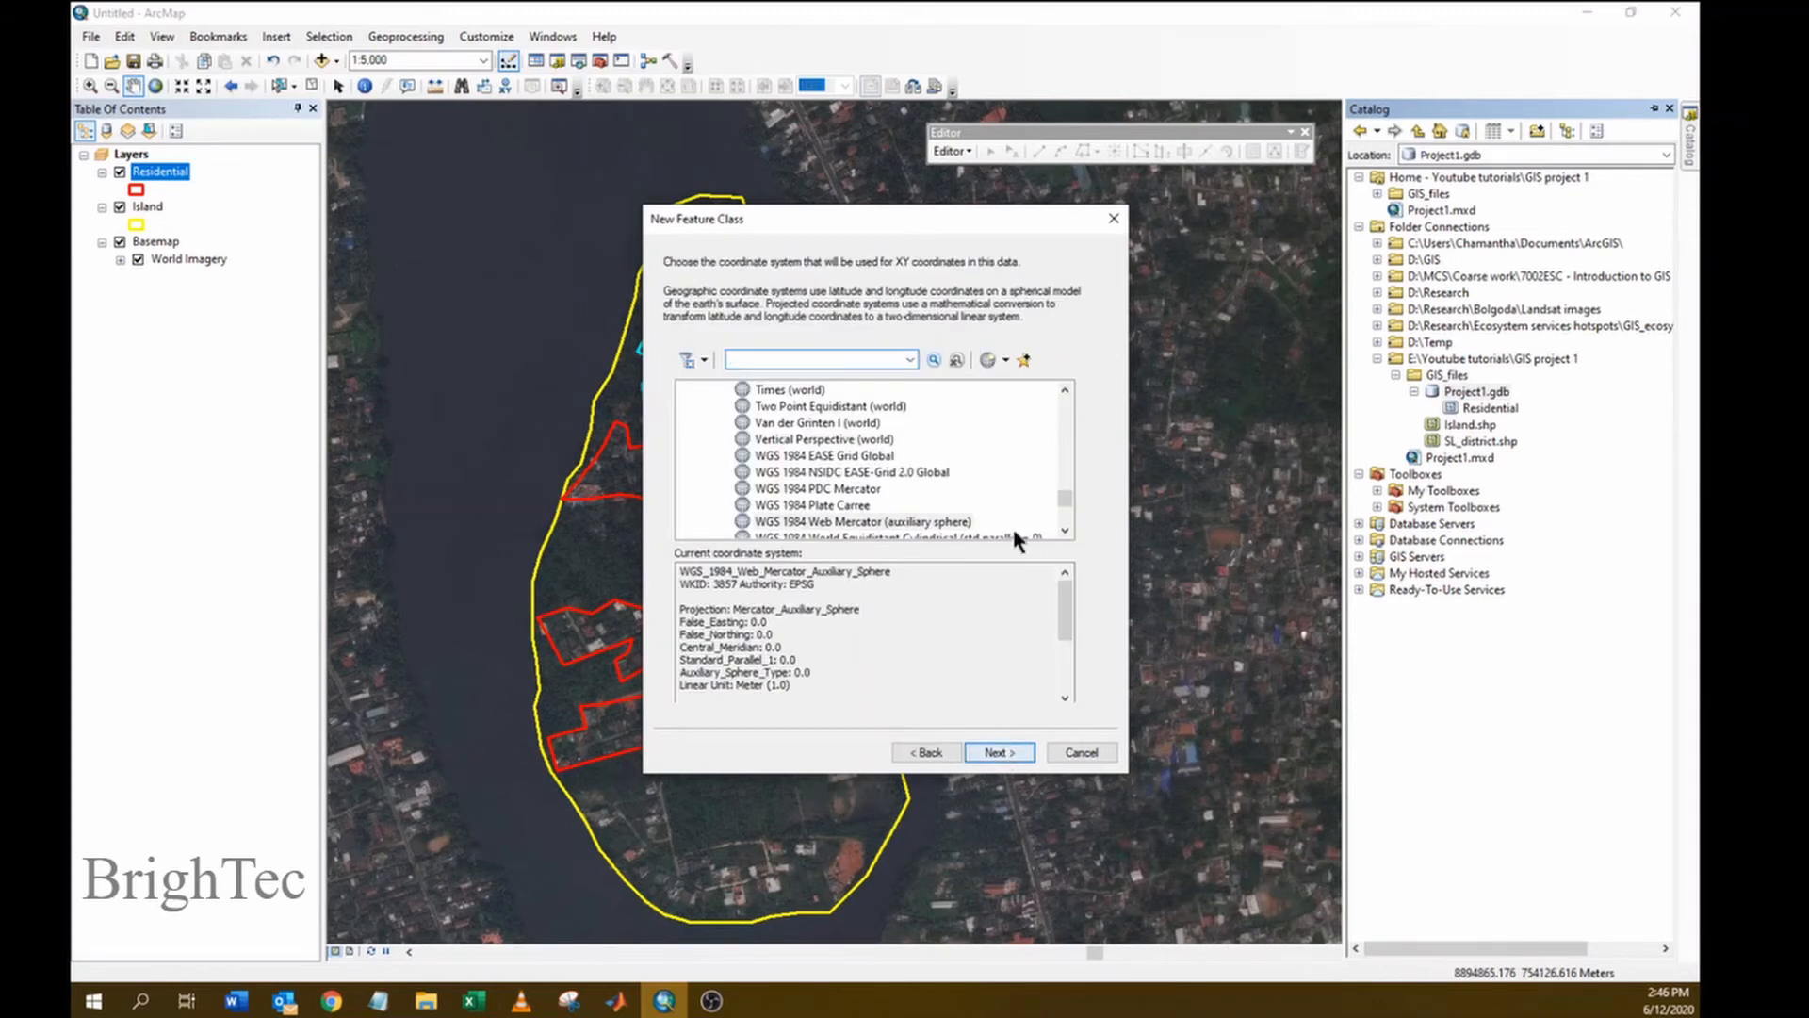
- Assign WGS 1984 Web Mercator (auxiliary sphere) to the Roads feature class and create it with the default tolerance, storage and fields
{"action": "scroll", "coordinate": [1014, 527], "scroll_direction": "down", "scroll_amount": 8}
{"action": "scroll", "coordinate": [933, 504], "scroll_direction": "down", "scroll_amount": 6}
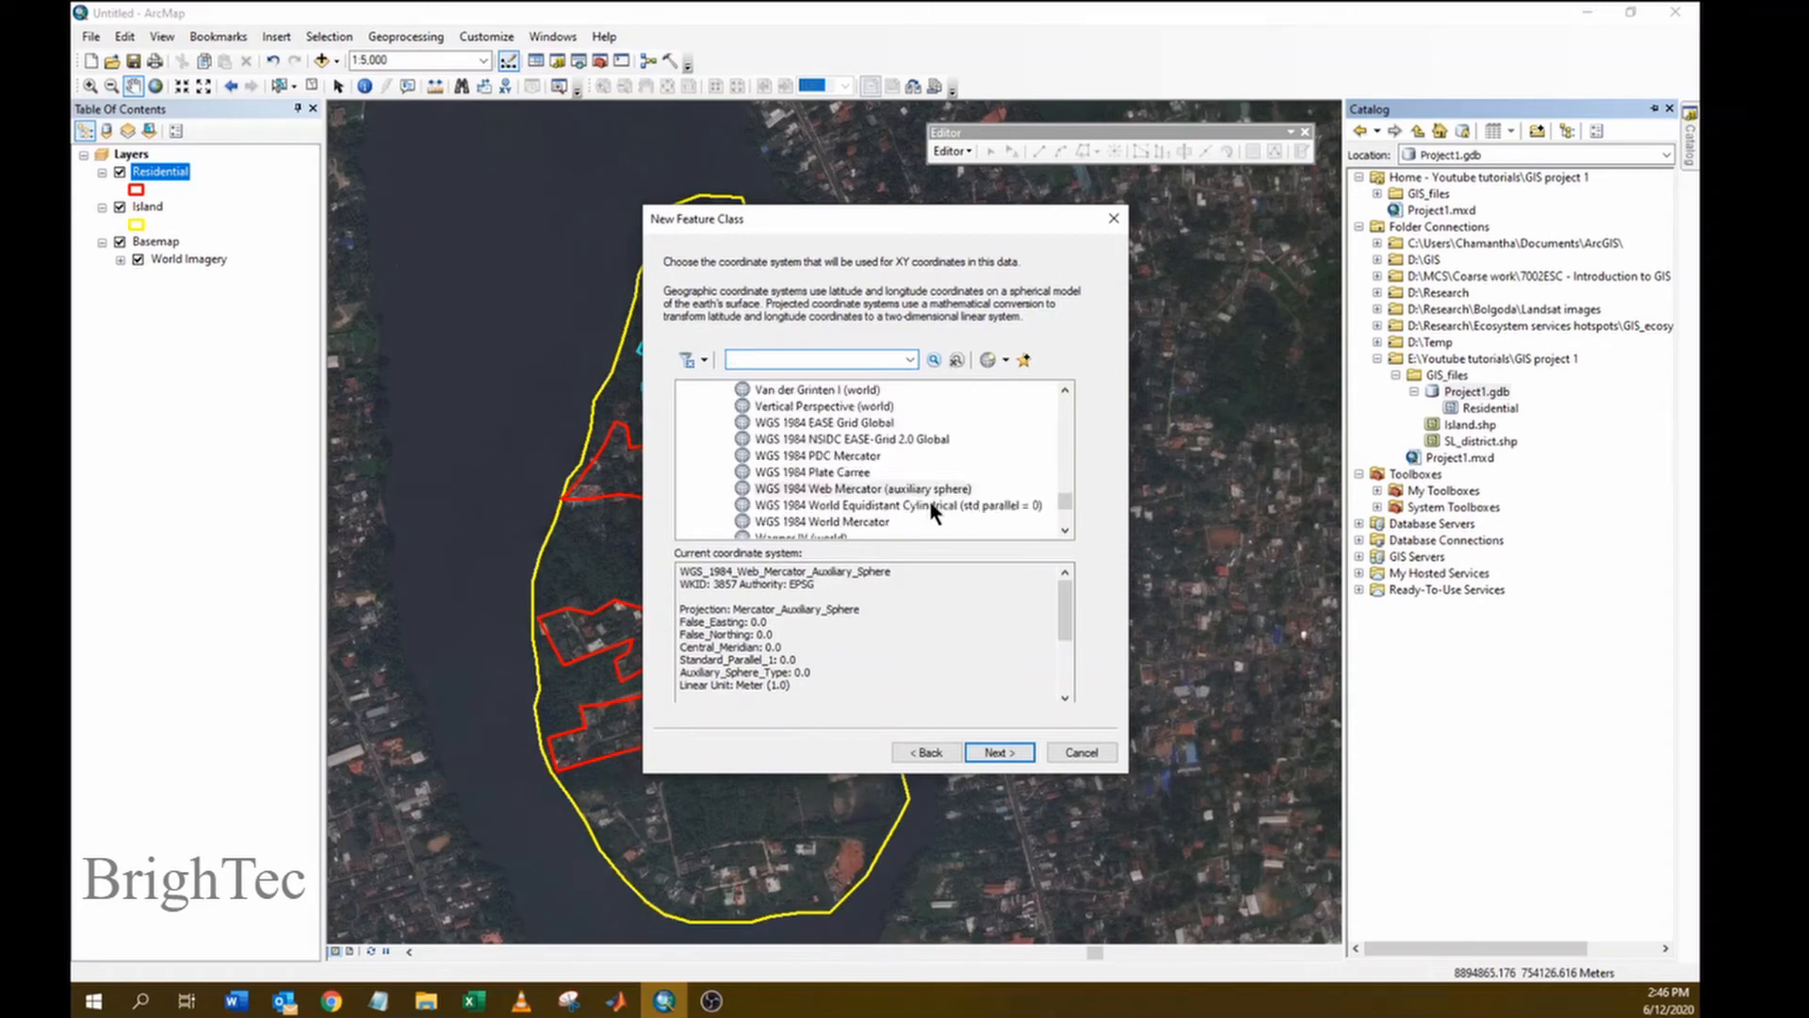
{"action": "left_click", "coordinate": [943, 490]}
{"action": "left_click", "coordinate": [1021, 756]}
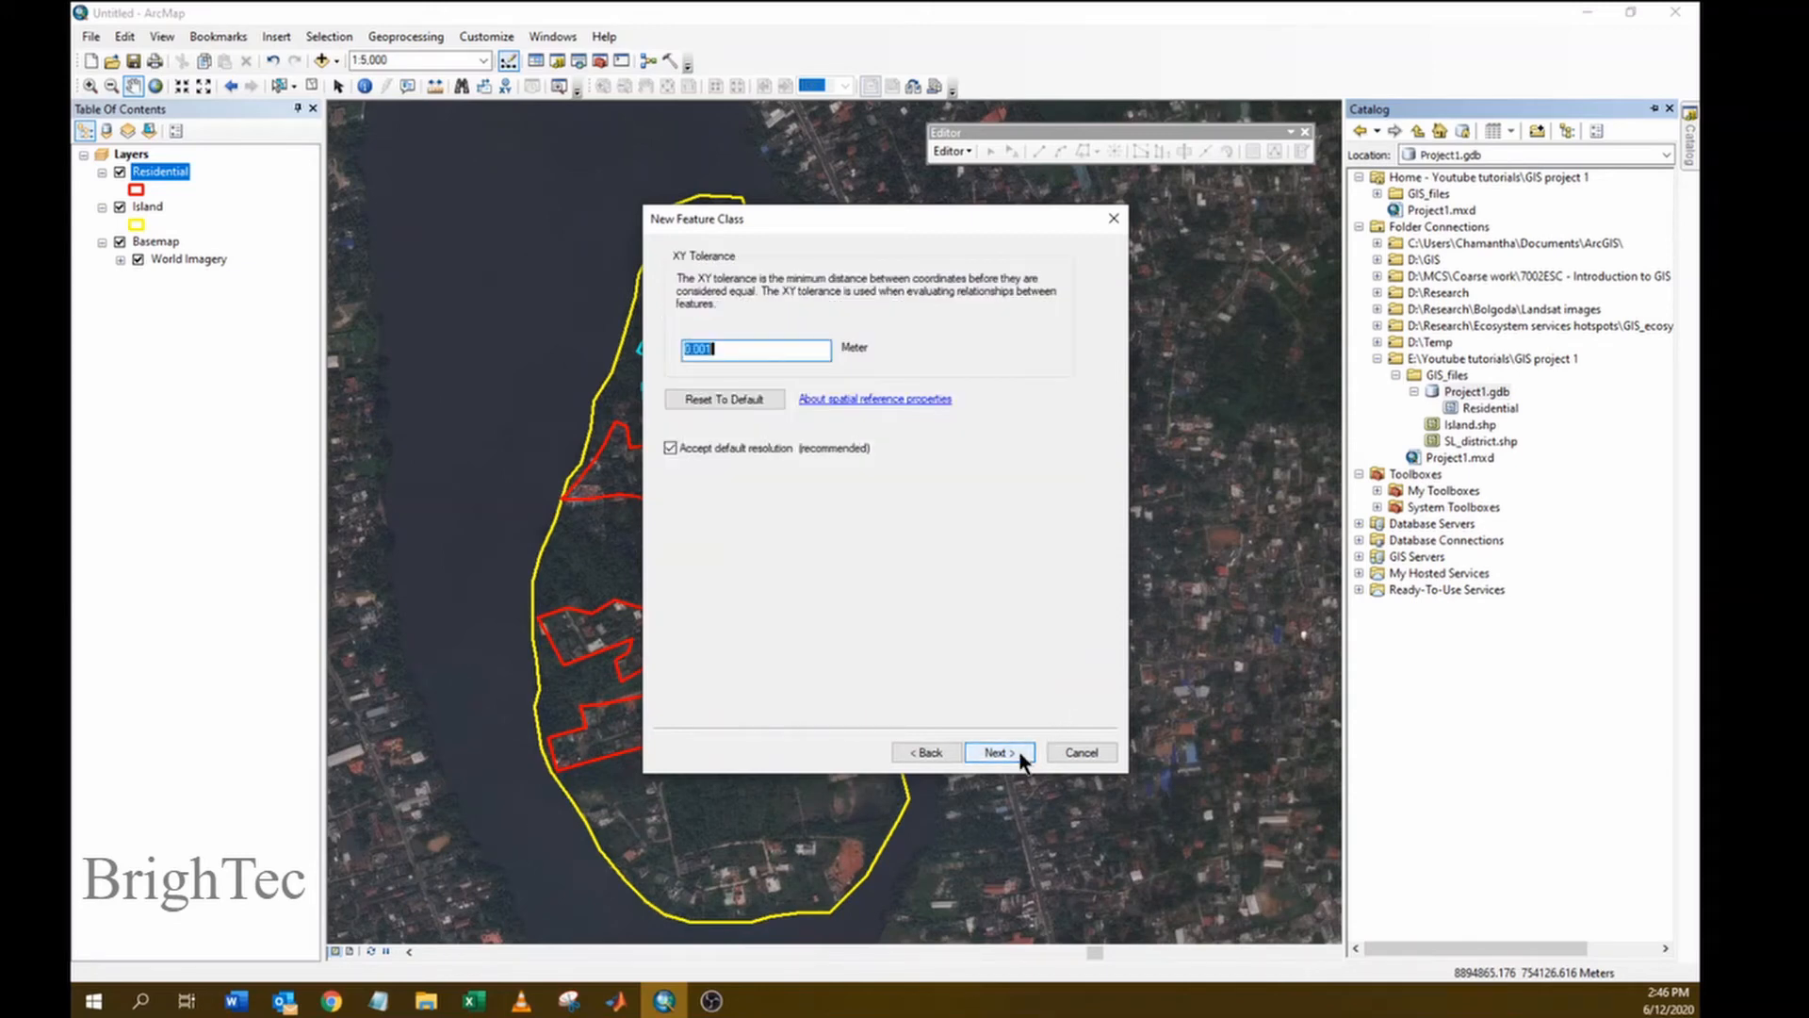
{"action": "left_click", "coordinate": [1017, 755]}
{"action": "left_click", "coordinate": [1015, 756]}
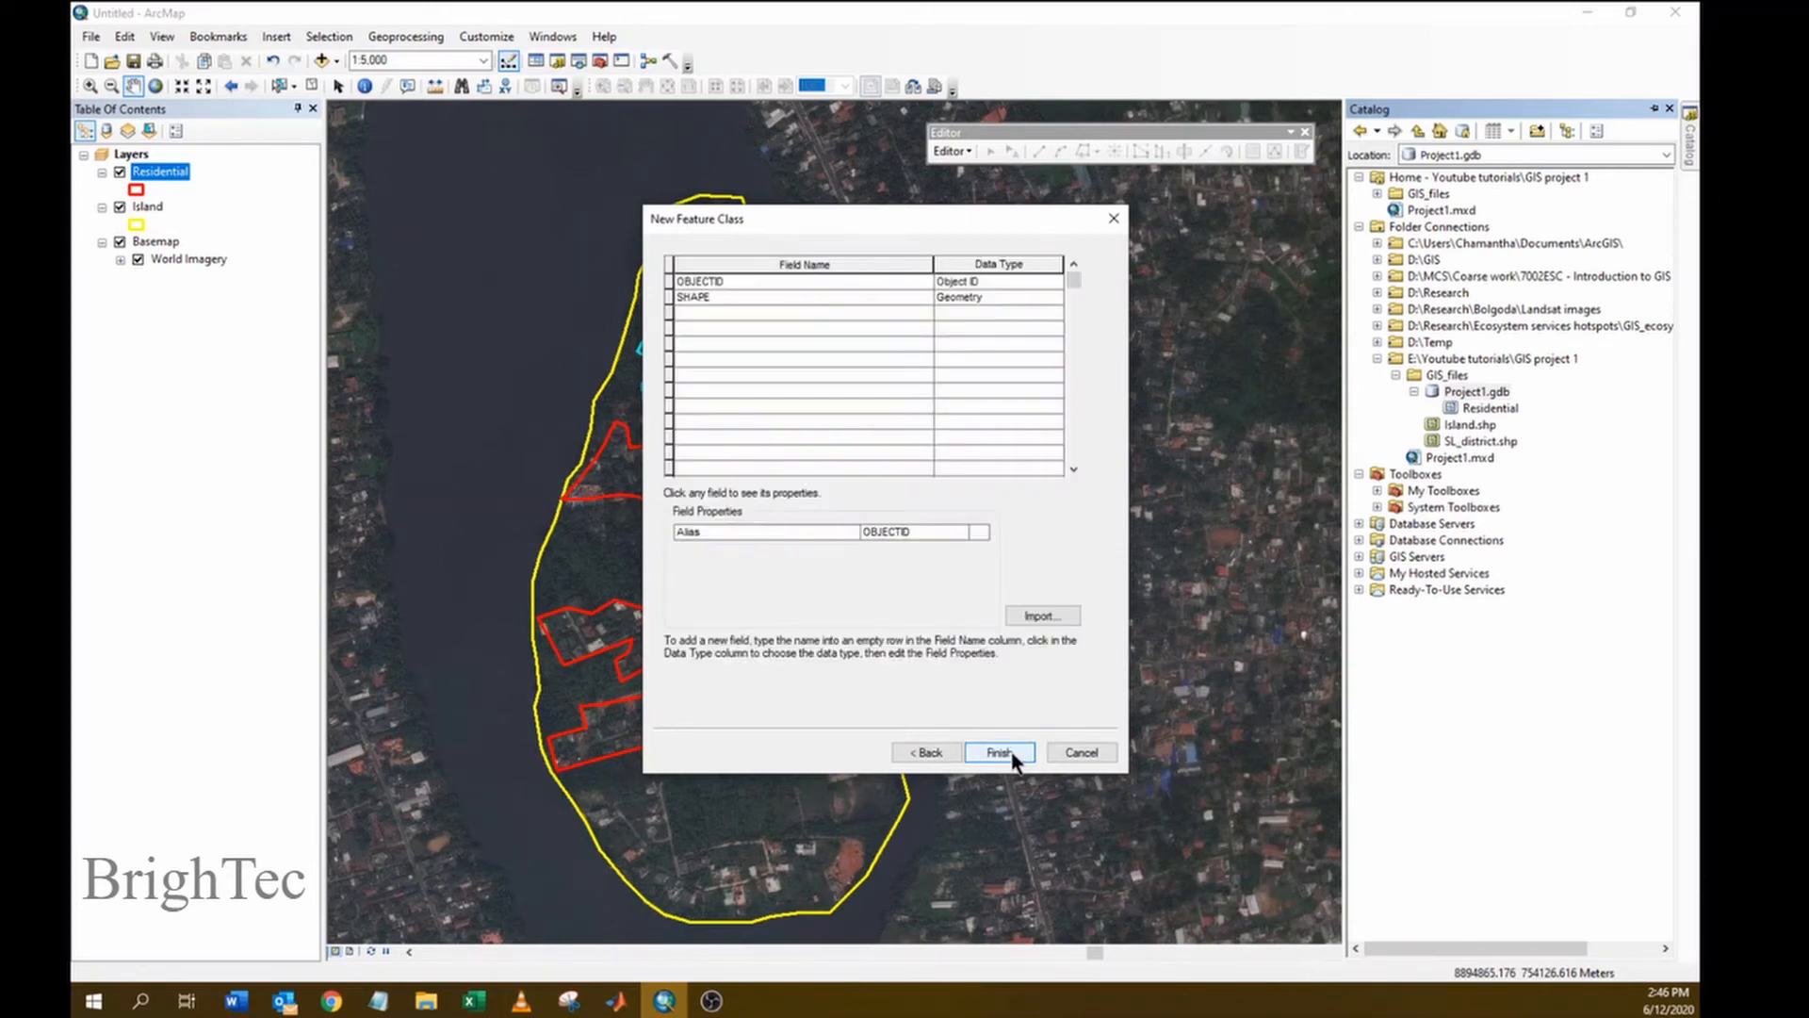
{"action": "left_click", "coordinate": [1001, 752]}
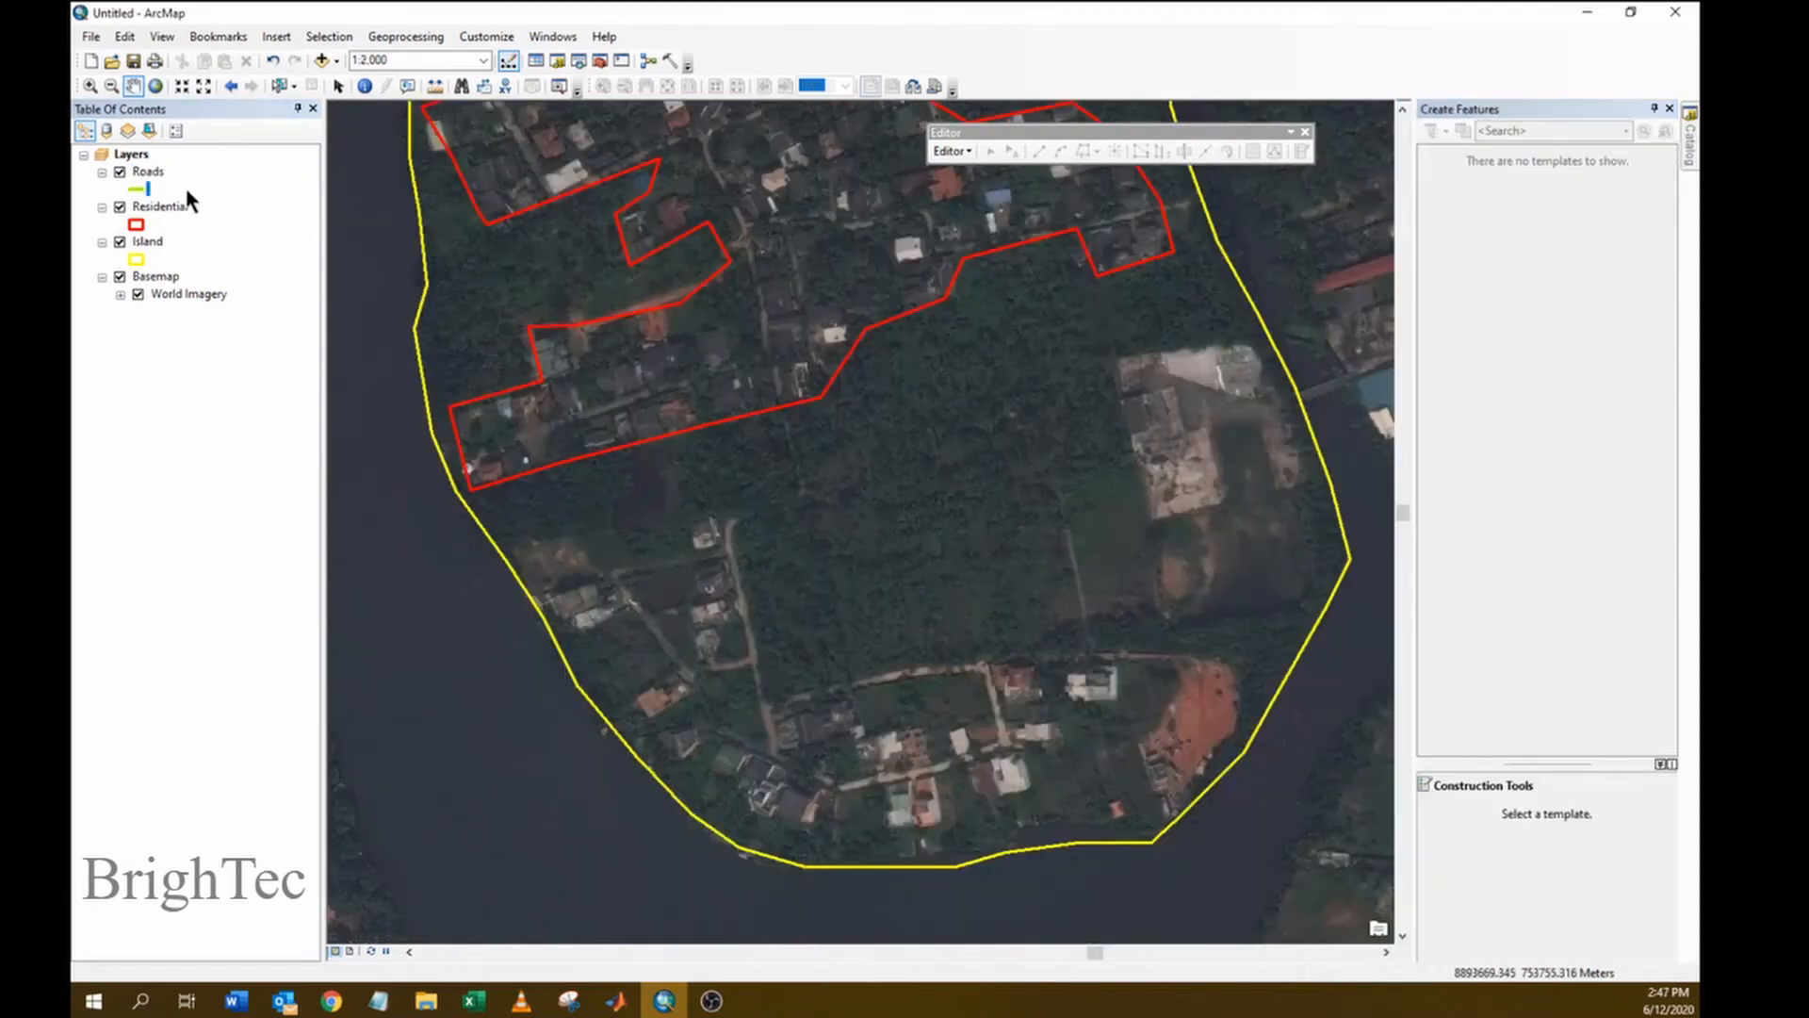
- Start editing Roads and digitize the east-west road at the island's southern end, about 235 m long, from the bare-soil area westward
{"action": "right_click", "coordinate": [141, 172]}
{"action": "left_click", "coordinate": [490, 412]}
{"action": "left_click", "coordinate": [1465, 213]}
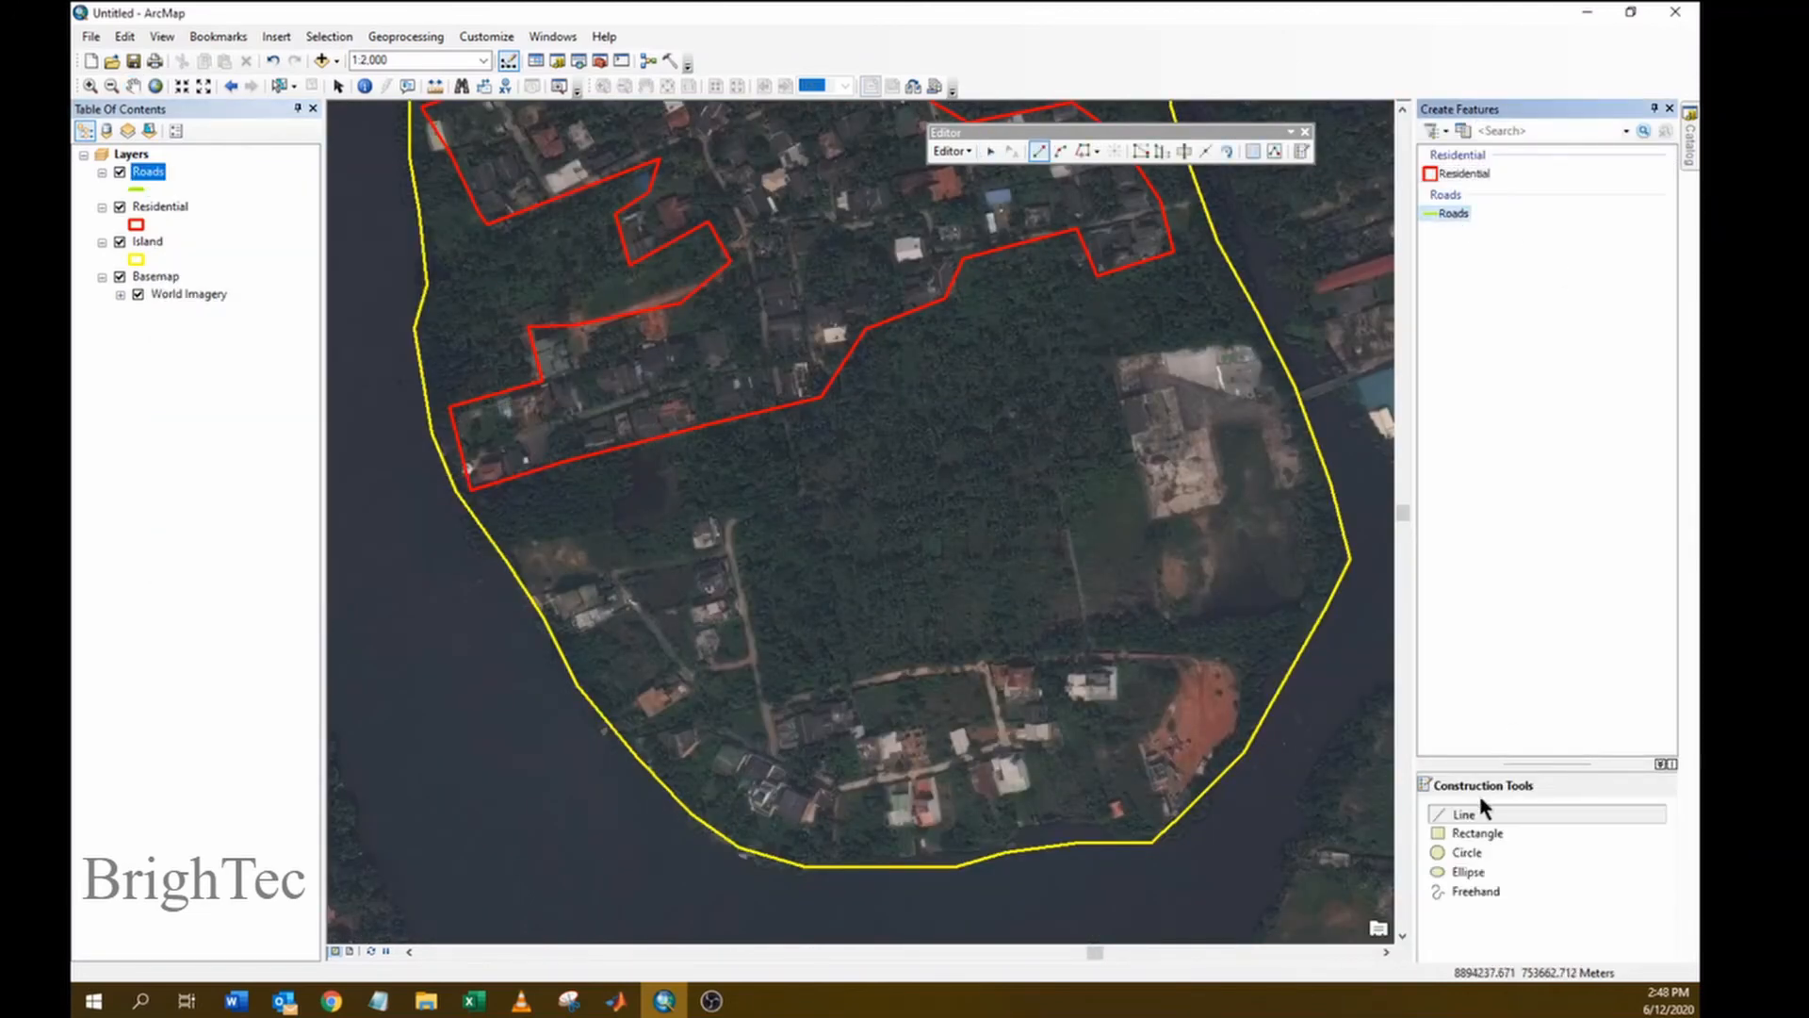
{"action": "left_click", "coordinate": [1189, 659]}
{"action": "left_click", "coordinate": [1091, 650]}
{"action": "left_click", "coordinate": [986, 658]}
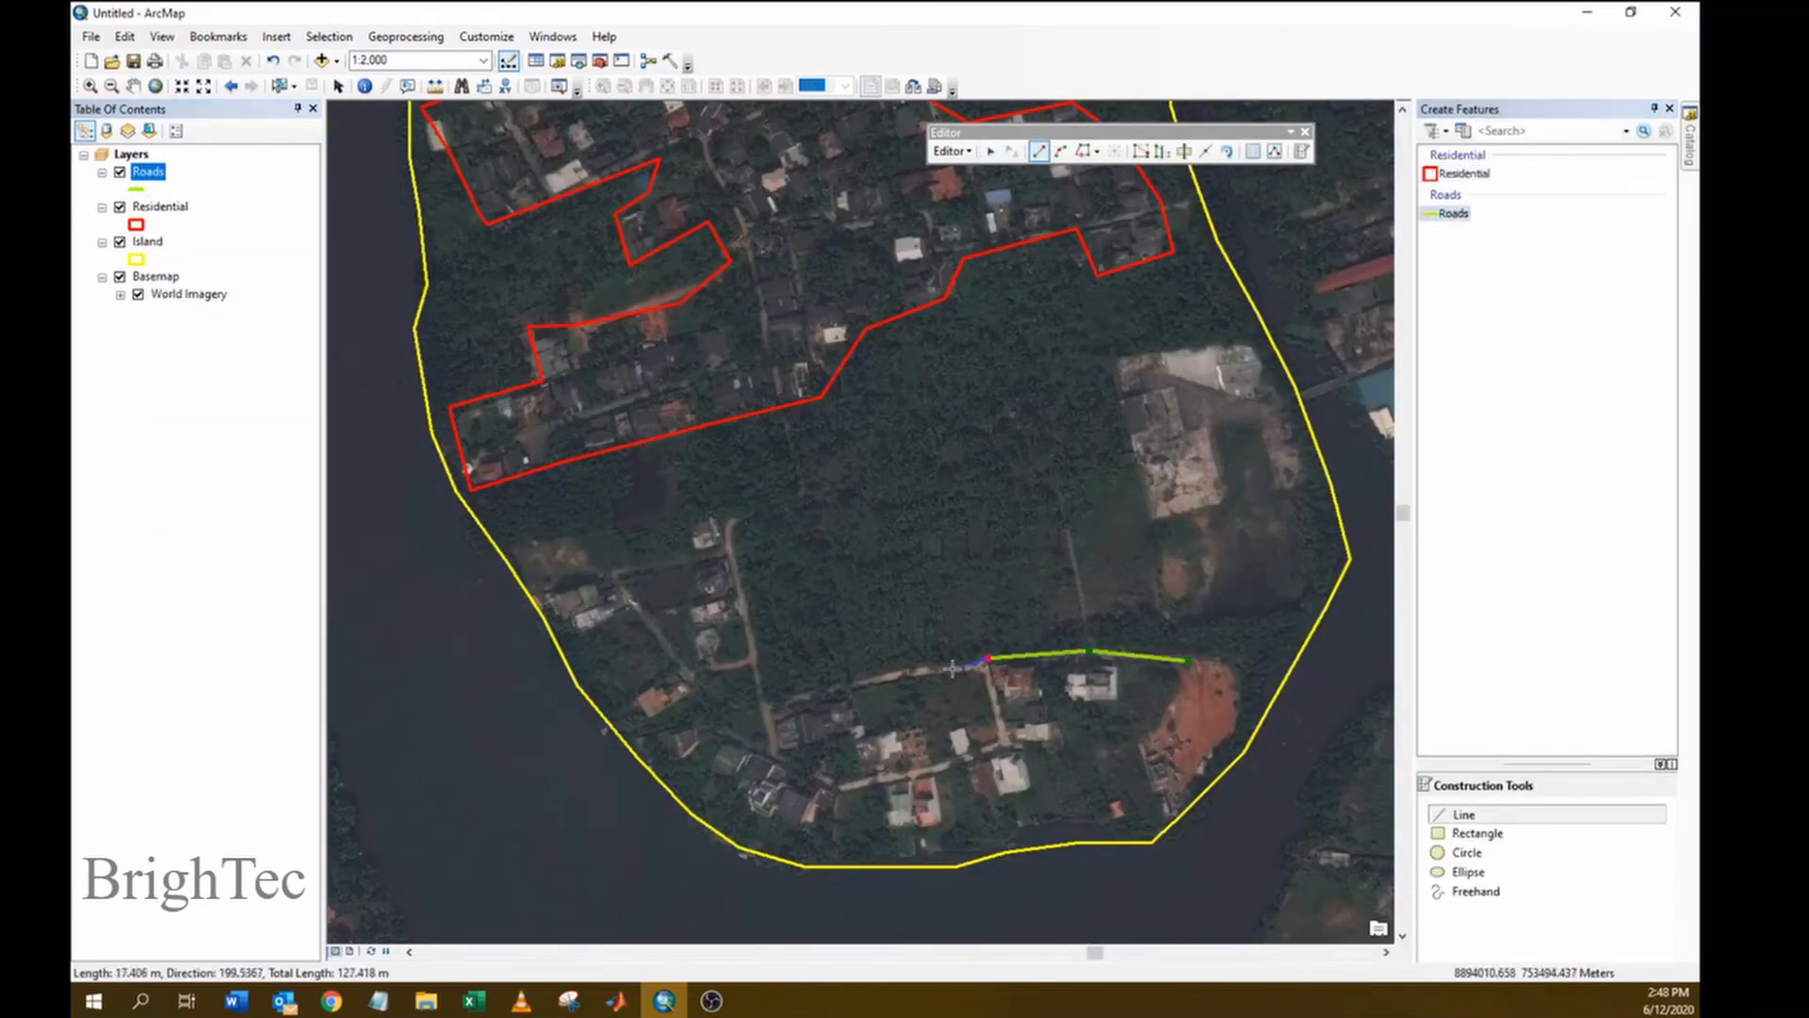
{"action": "left_click", "coordinate": [881, 676]}
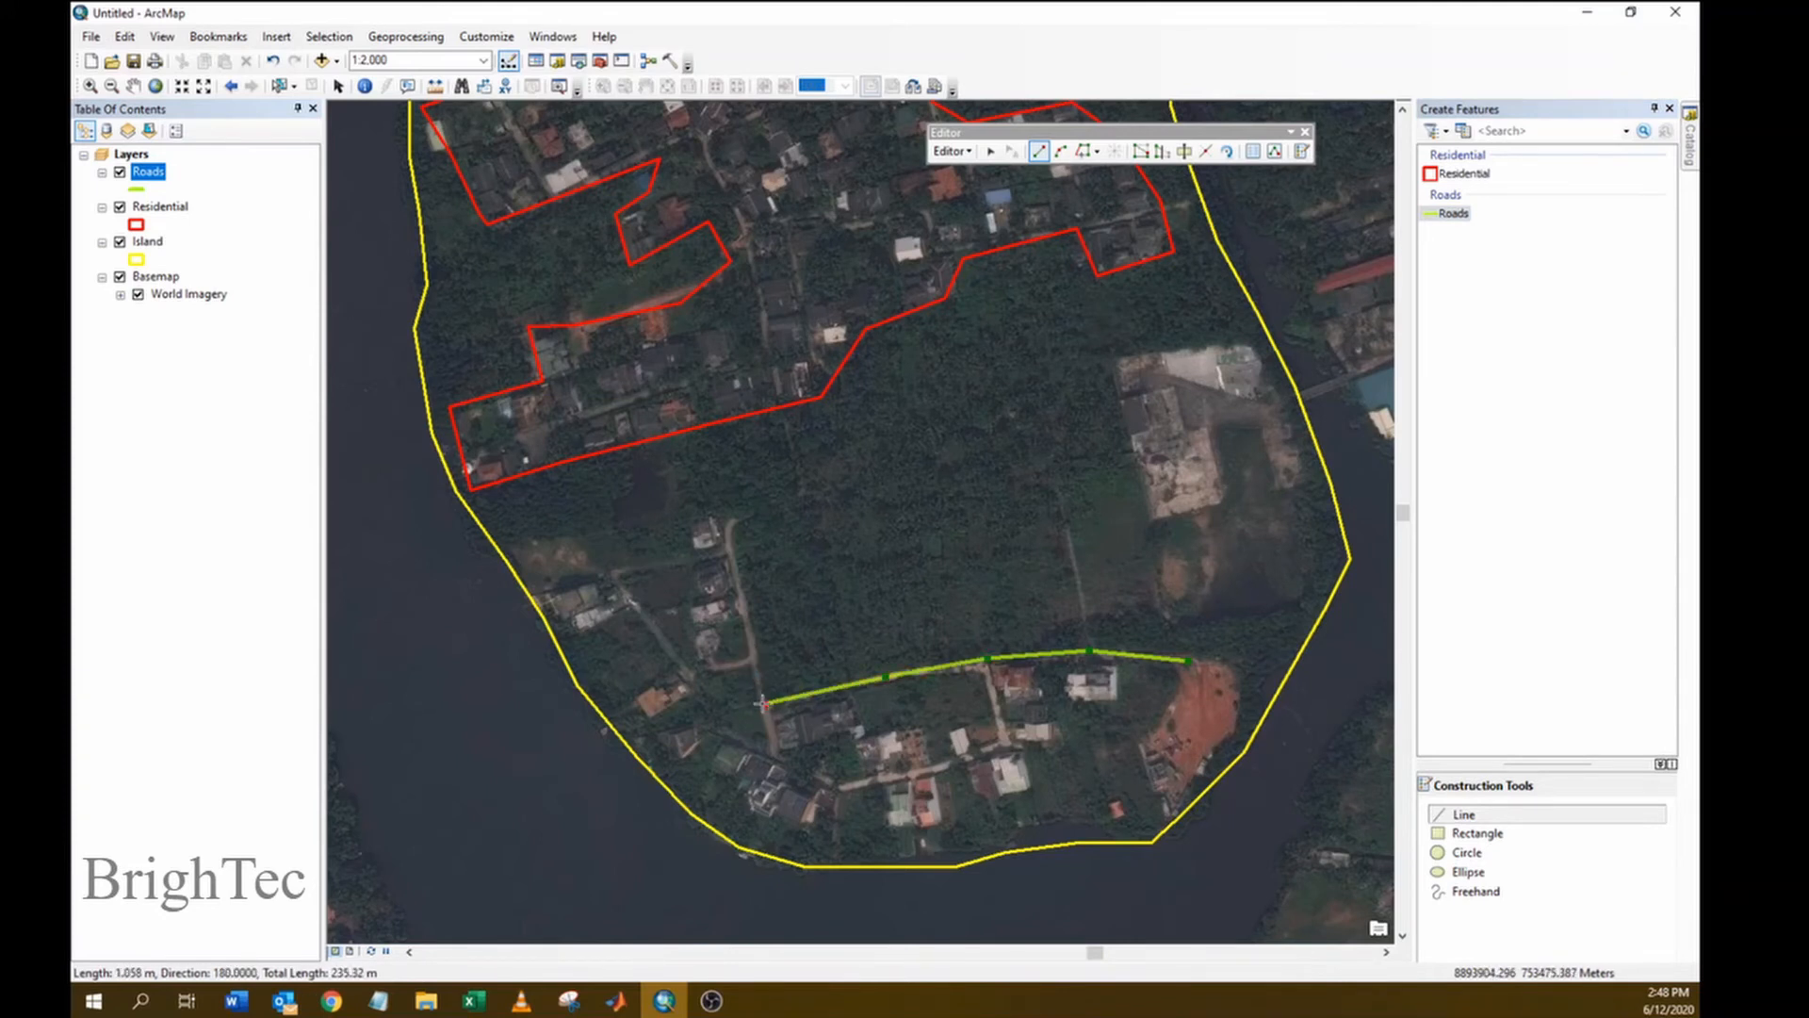
{"action": "left_click", "coordinate": [766, 702]}
{"action": "double_click", "coordinate": [766, 702]}
- Digitize the straight north-south road across the western end of the southern road, ending just south of their junction
{"action": "left_click", "coordinate": [731, 523]}
{"action": "left_click", "coordinate": [736, 563]}
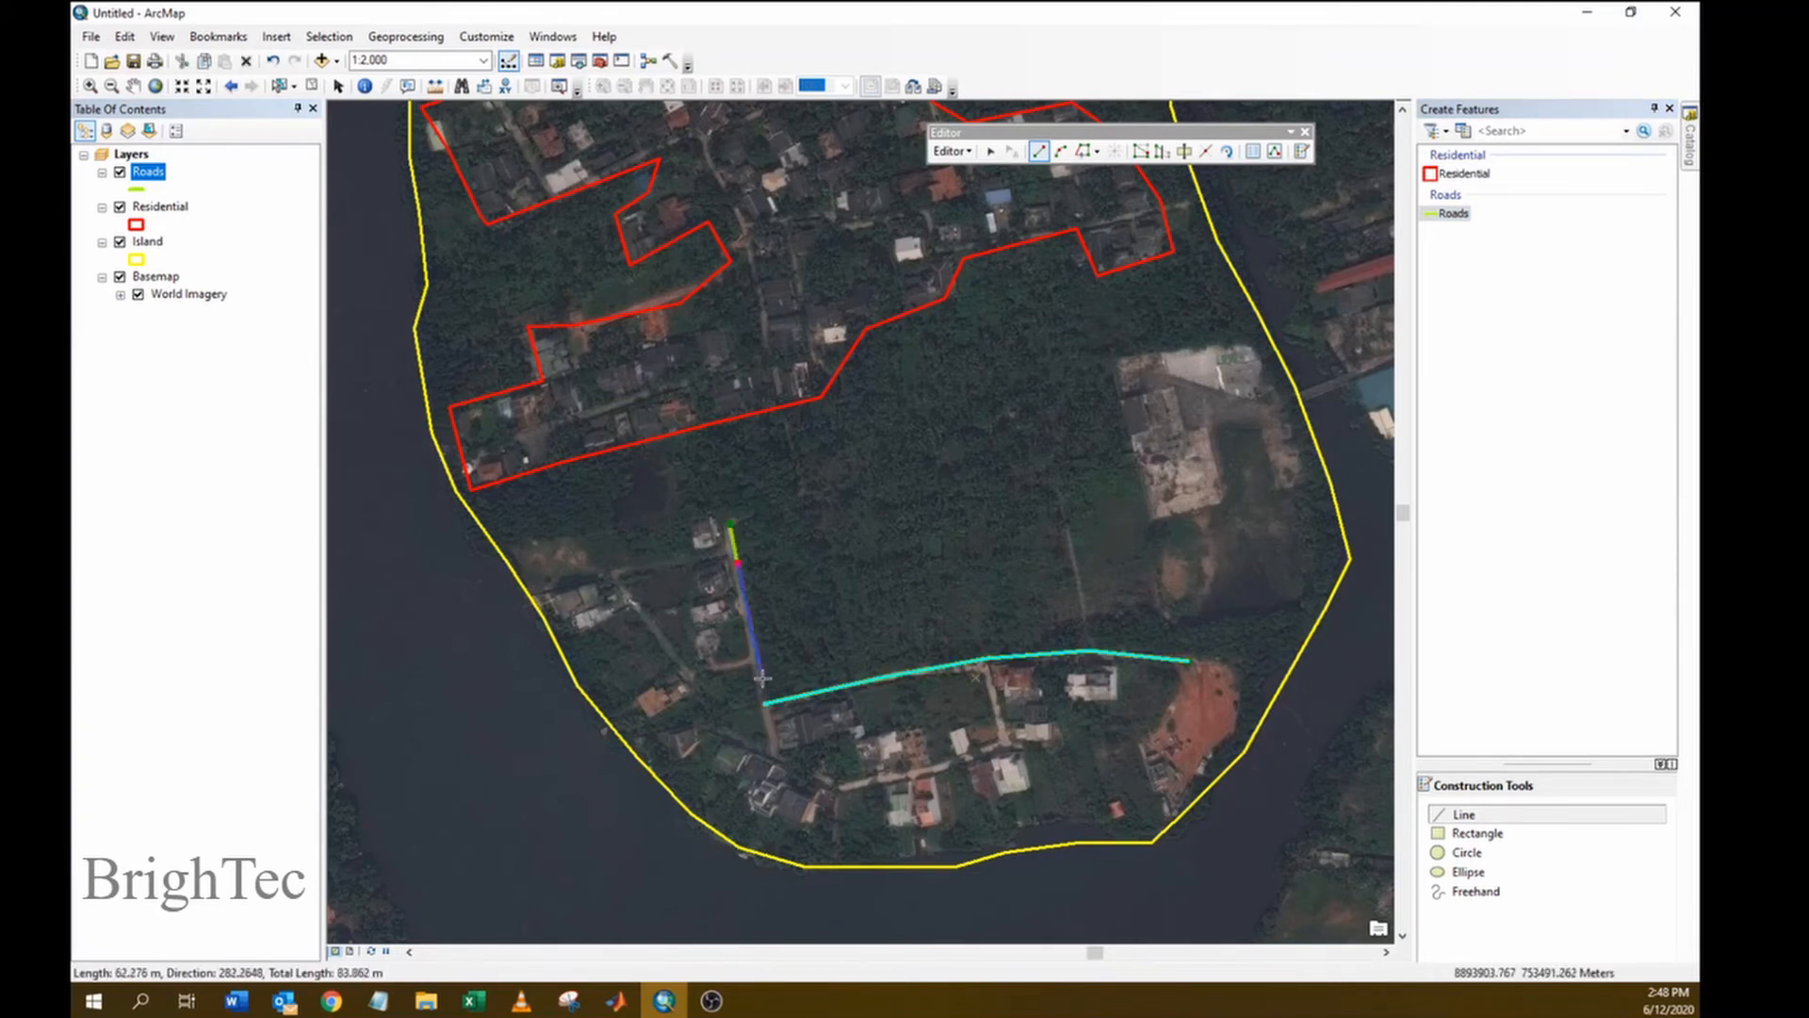
{"action": "left_click", "coordinate": [766, 702]}
{"action": "double_click", "coordinate": [773, 746]}
- Digitize the bent road through the southernmost houses, running east and turning north to meet the southern east-west road
{"action": "left_click", "coordinate": [841, 782]}
{"action": "left_click", "coordinate": [952, 765]}
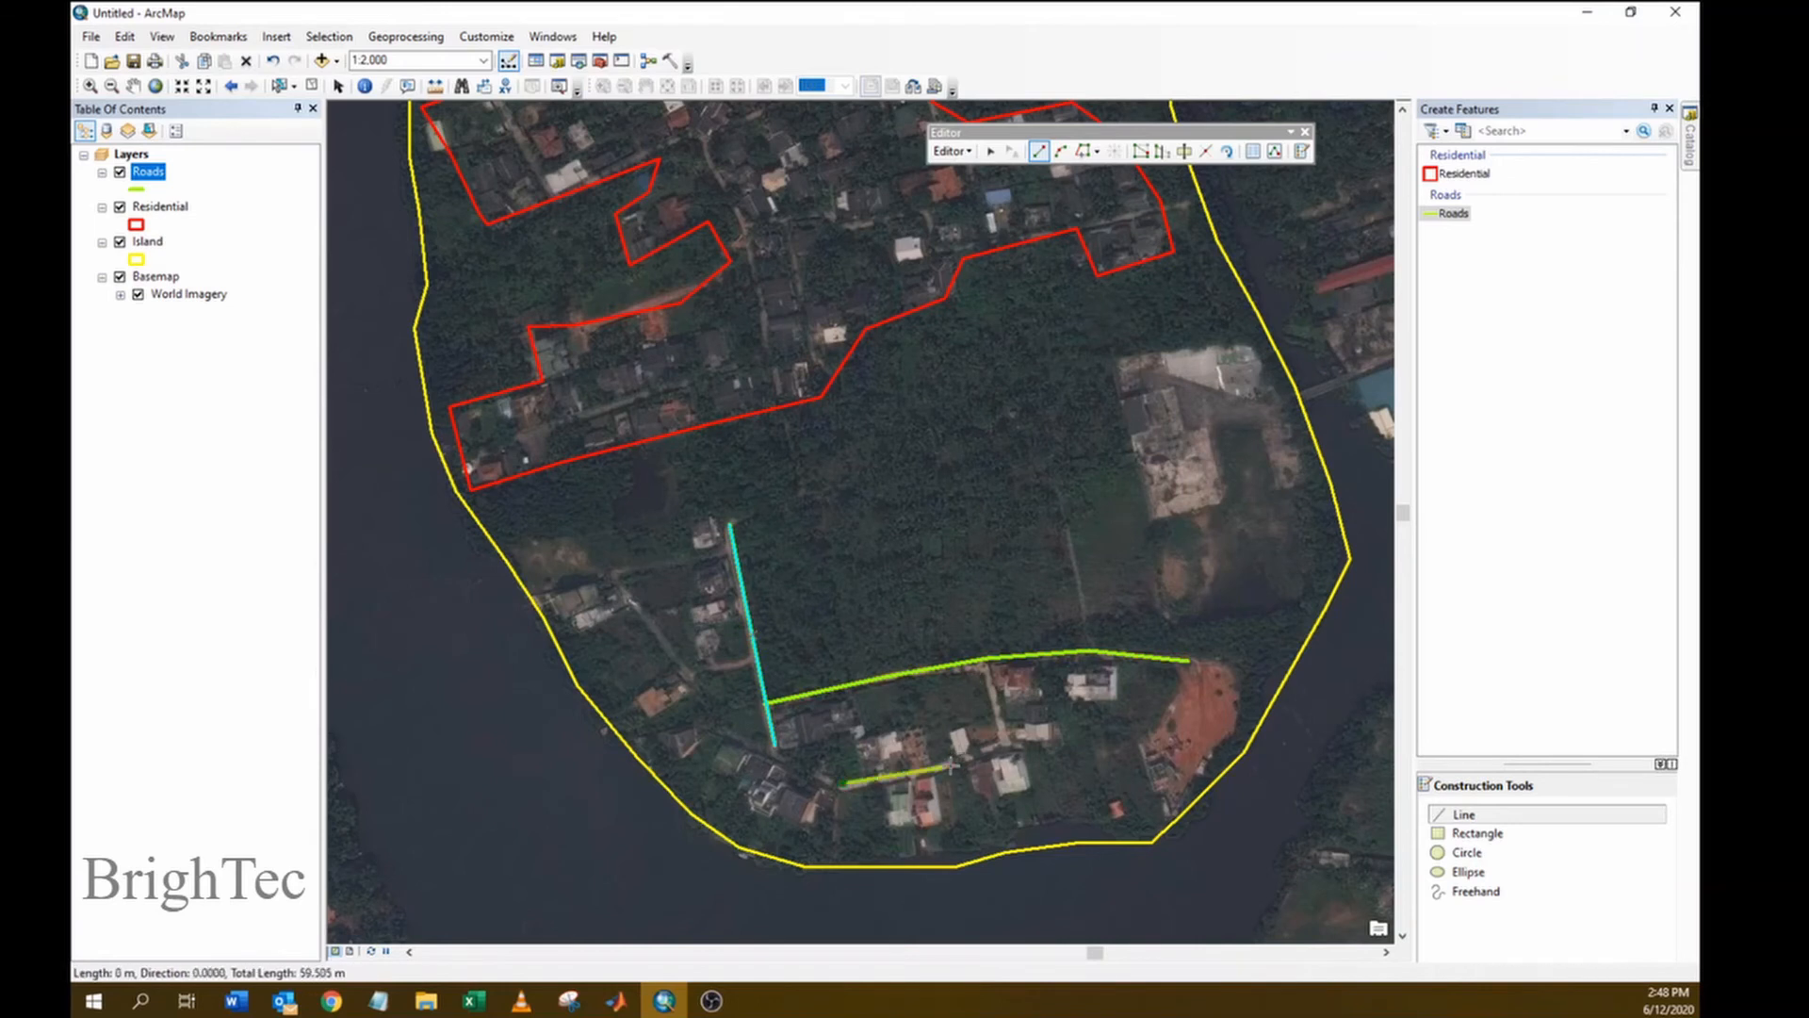
{"action": "left_click", "coordinate": [1002, 740]}
{"action": "double_click", "coordinate": [988, 662]}
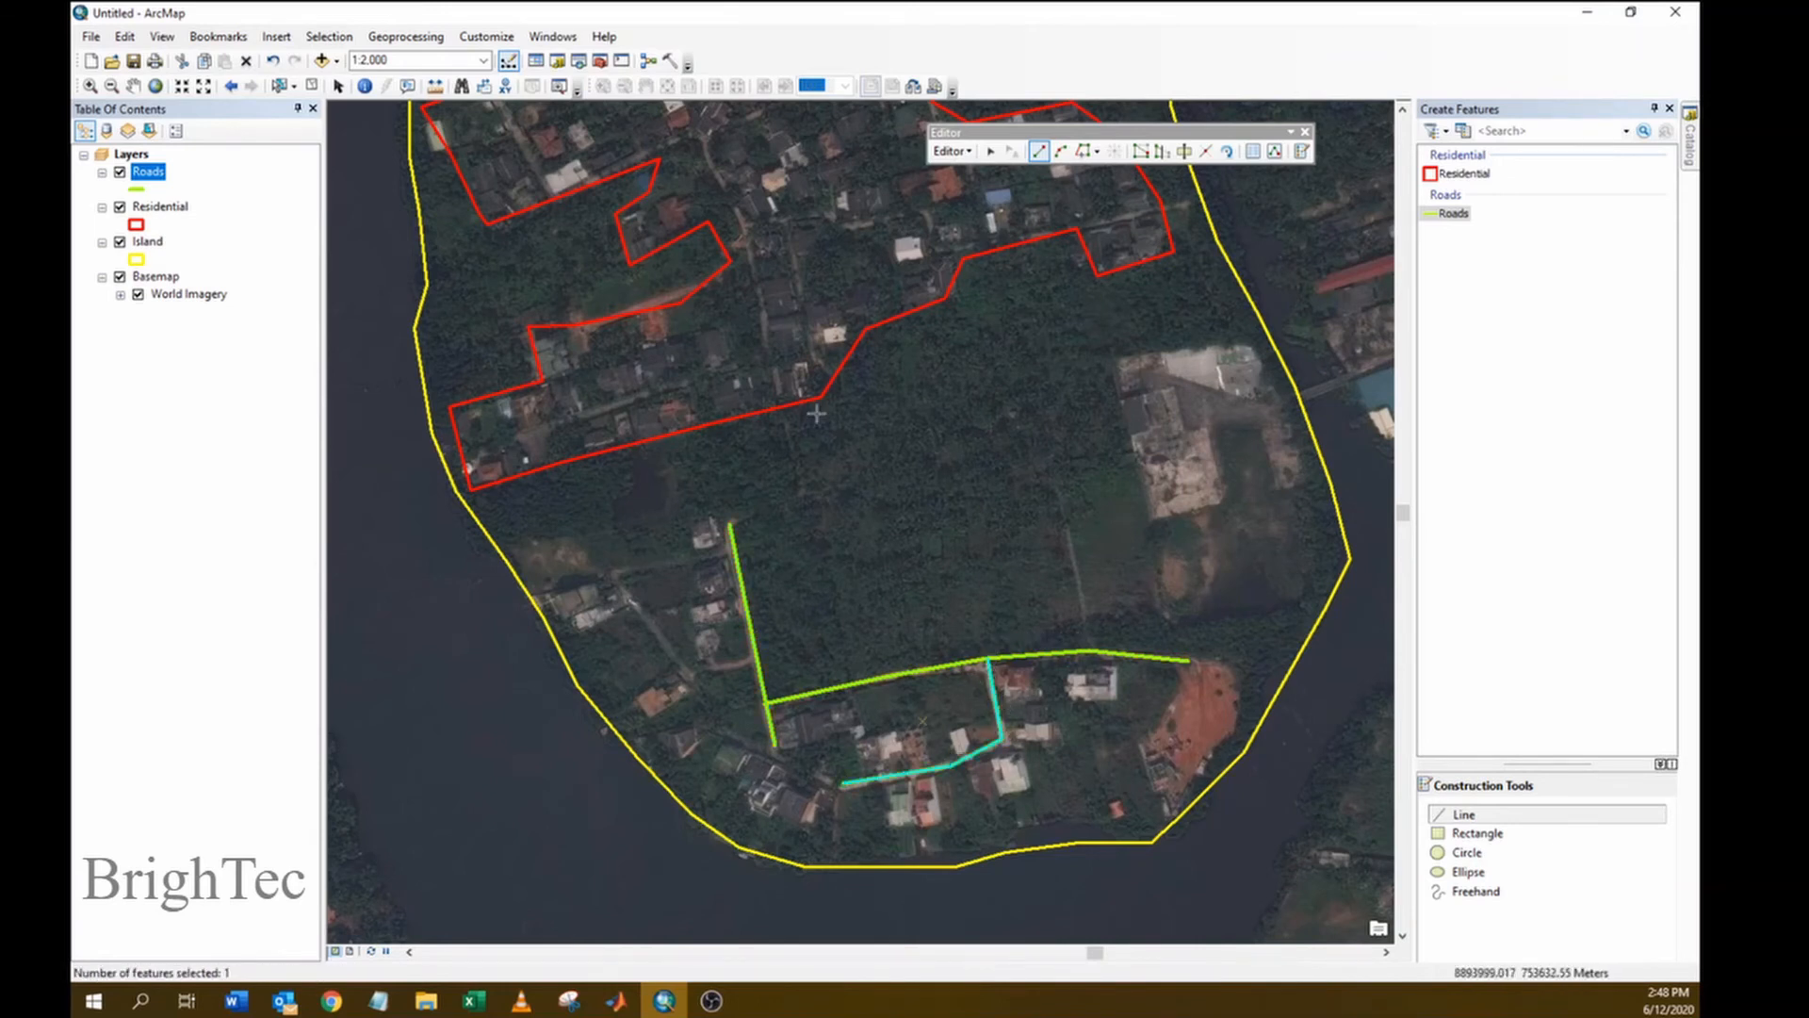
- Digitize the V-shaped side road among the southwestern houses, about 133 m long, ending on the north-south road
{"action": "left_click", "coordinate": [692, 674]}
{"action": "left_click", "coordinate": [617, 581]}
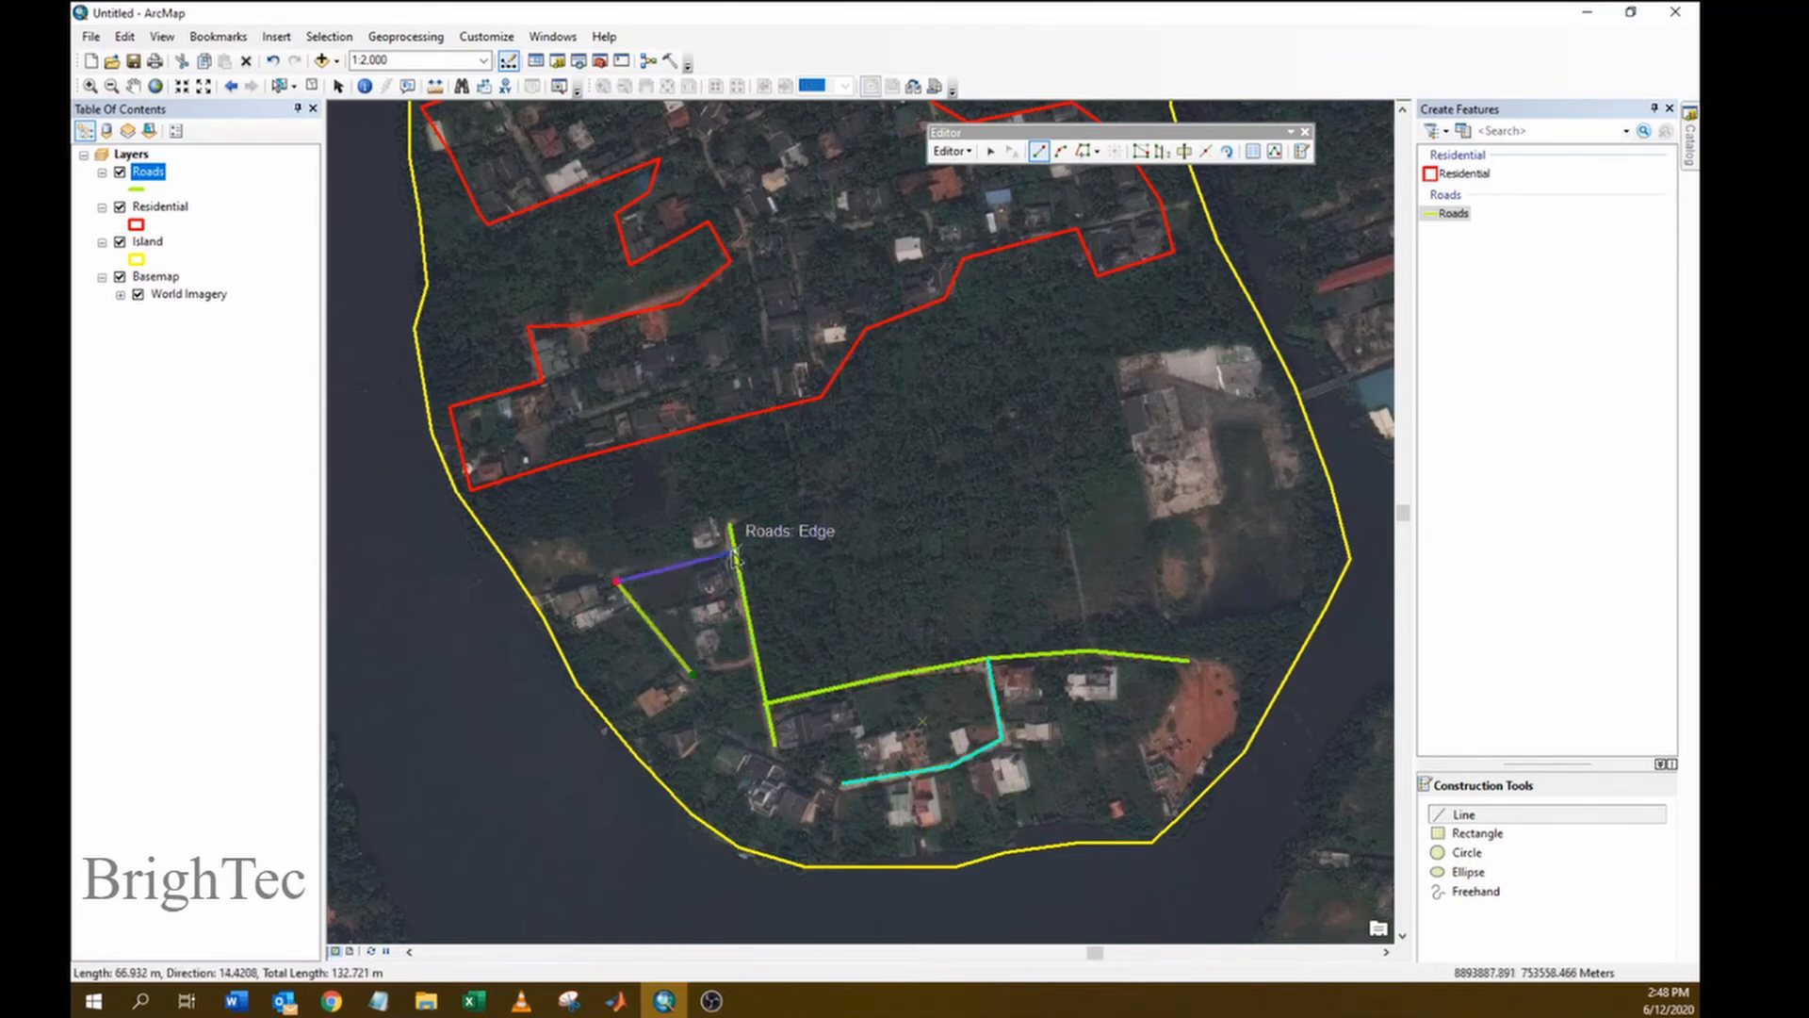
{"action": "double_click", "coordinate": [731, 553]}
- Digitize a road from the north-south road's northern end, through the trees and into the large southern Residential polygon
{"action": "left_click", "coordinate": [731, 524]}
{"action": "left_click", "coordinate": [802, 497]}
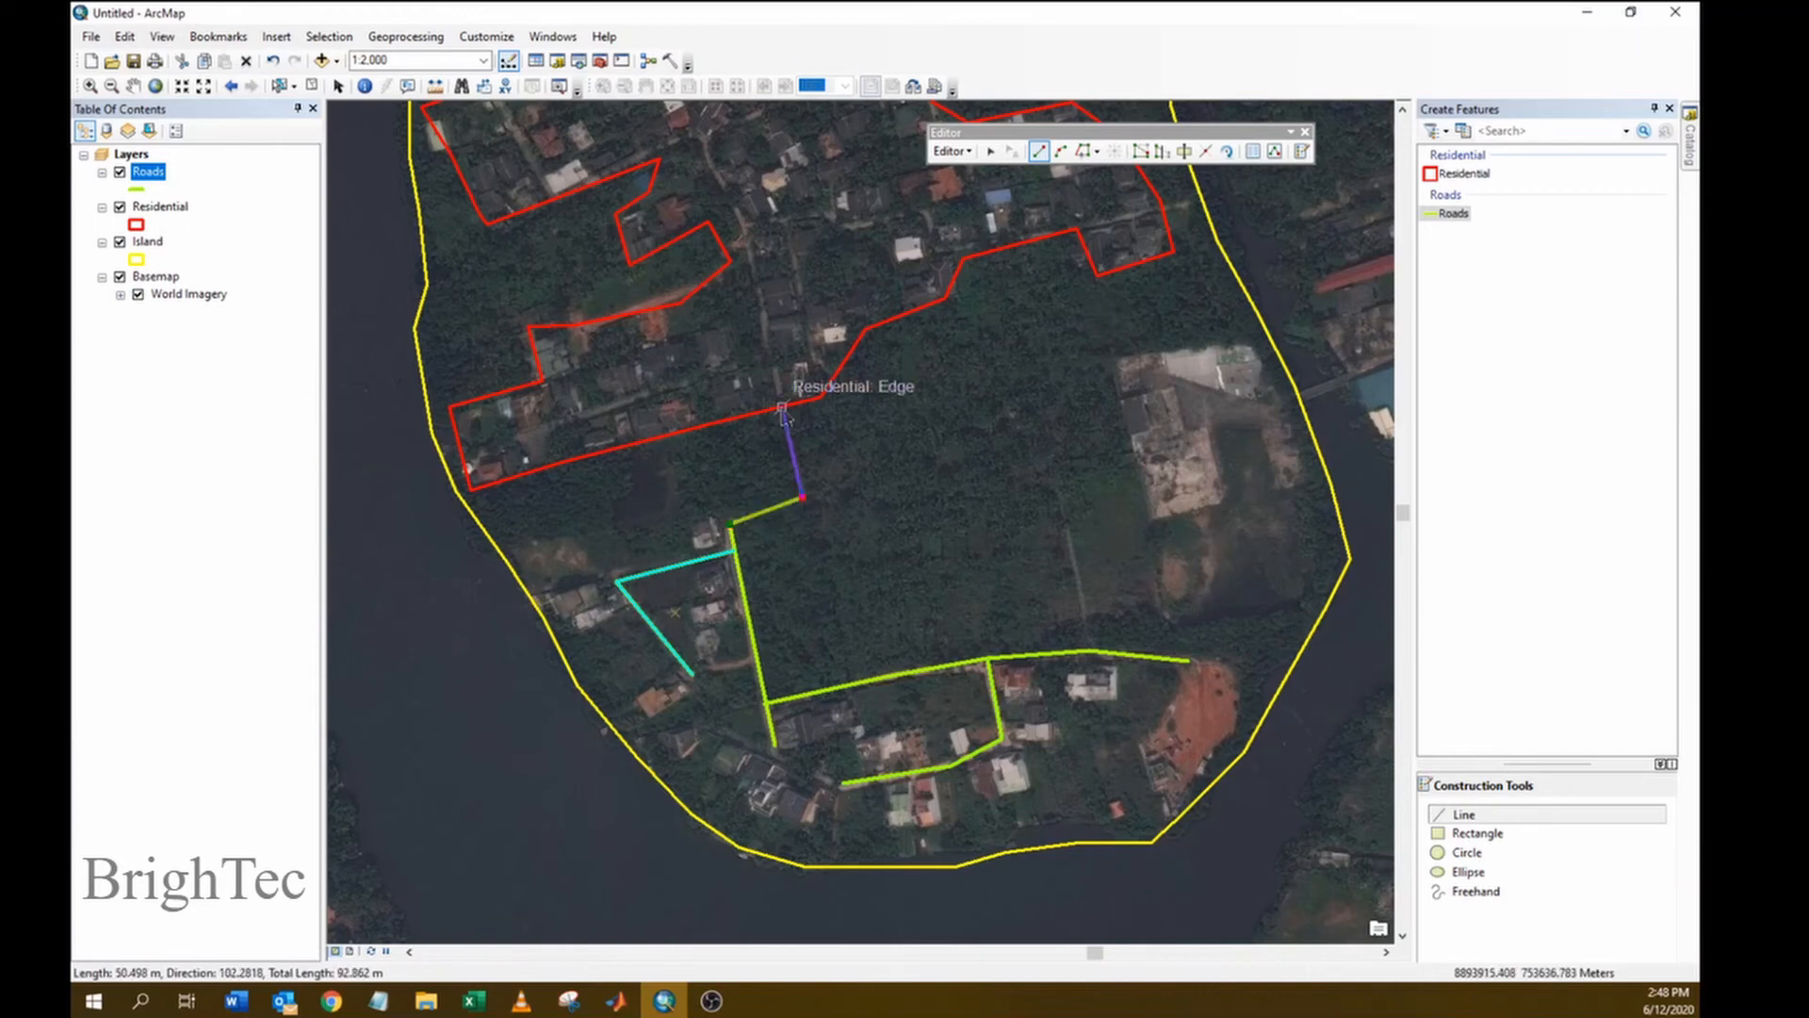
{"action": "double_click", "coordinate": [764, 323]}
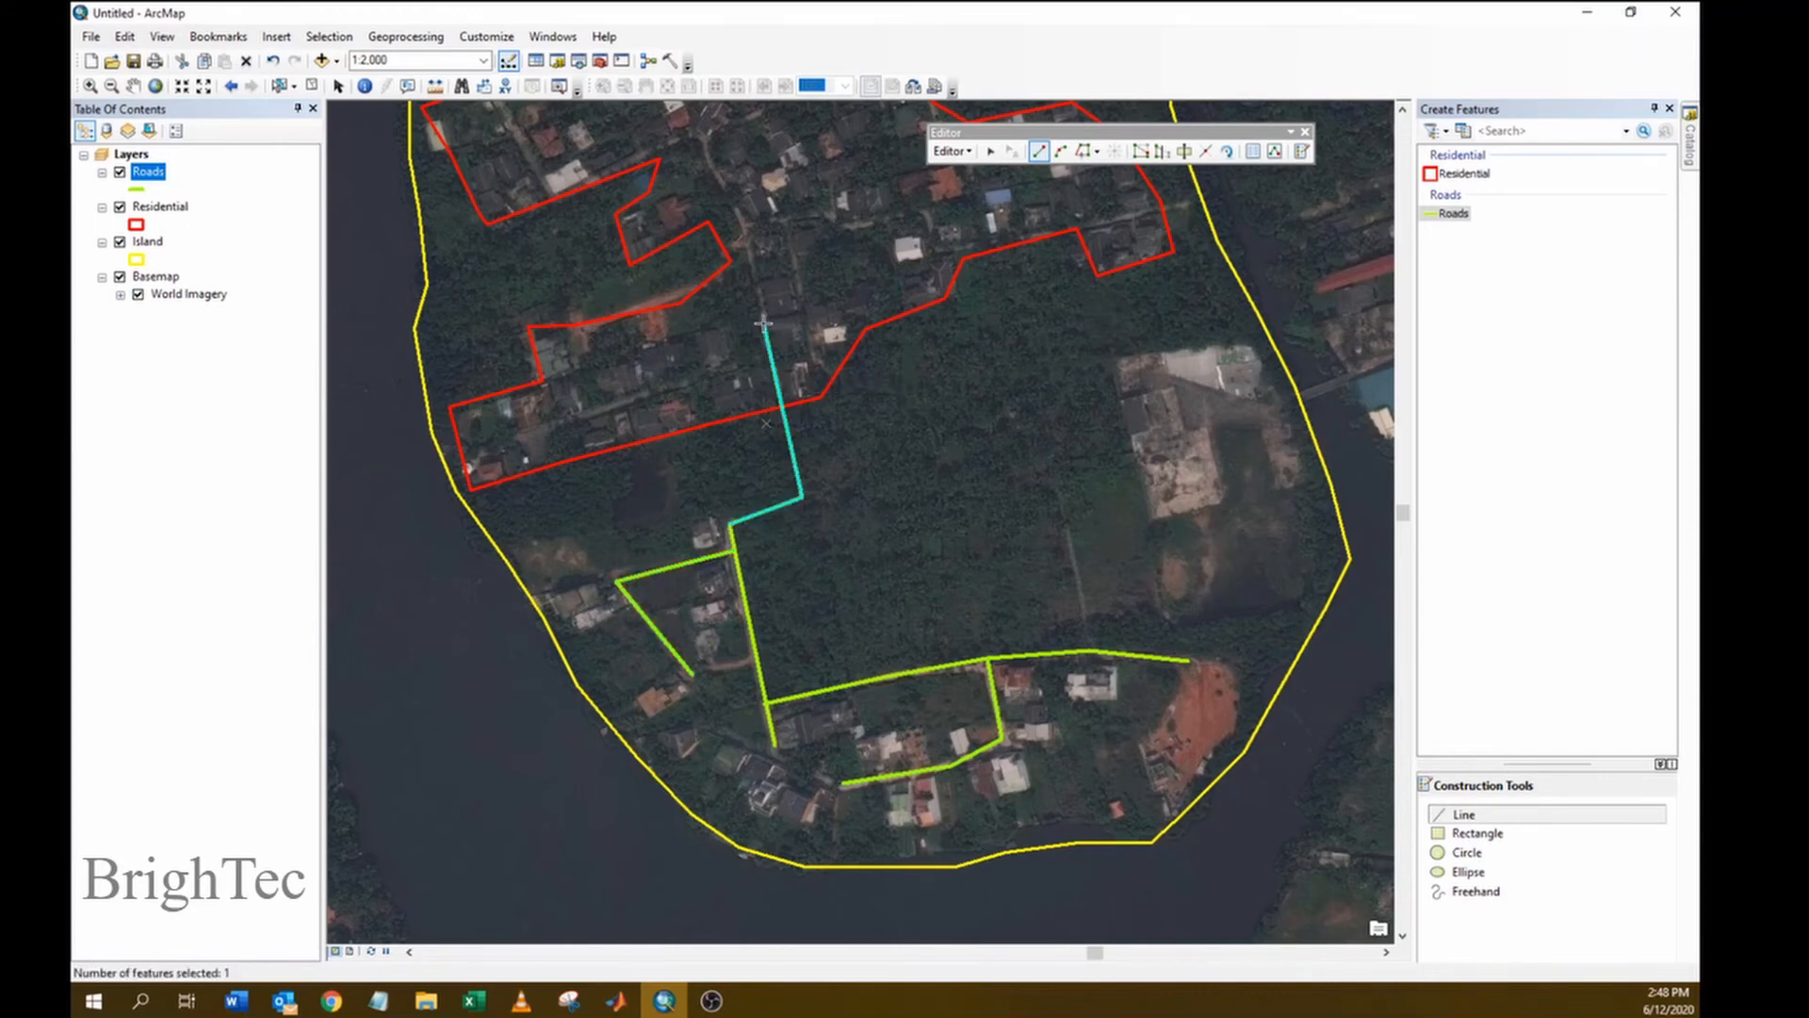
- Digitize the continuation of the main road northward through the southern Residential polygon, ending near its northern edge
{"action": "left_click", "coordinate": [133, 86]}
{"action": "left_click_drag", "start_coordinate": [945, 174], "coordinate": [1051, 556]}
{"action": "left_click", "coordinate": [1463, 813]}
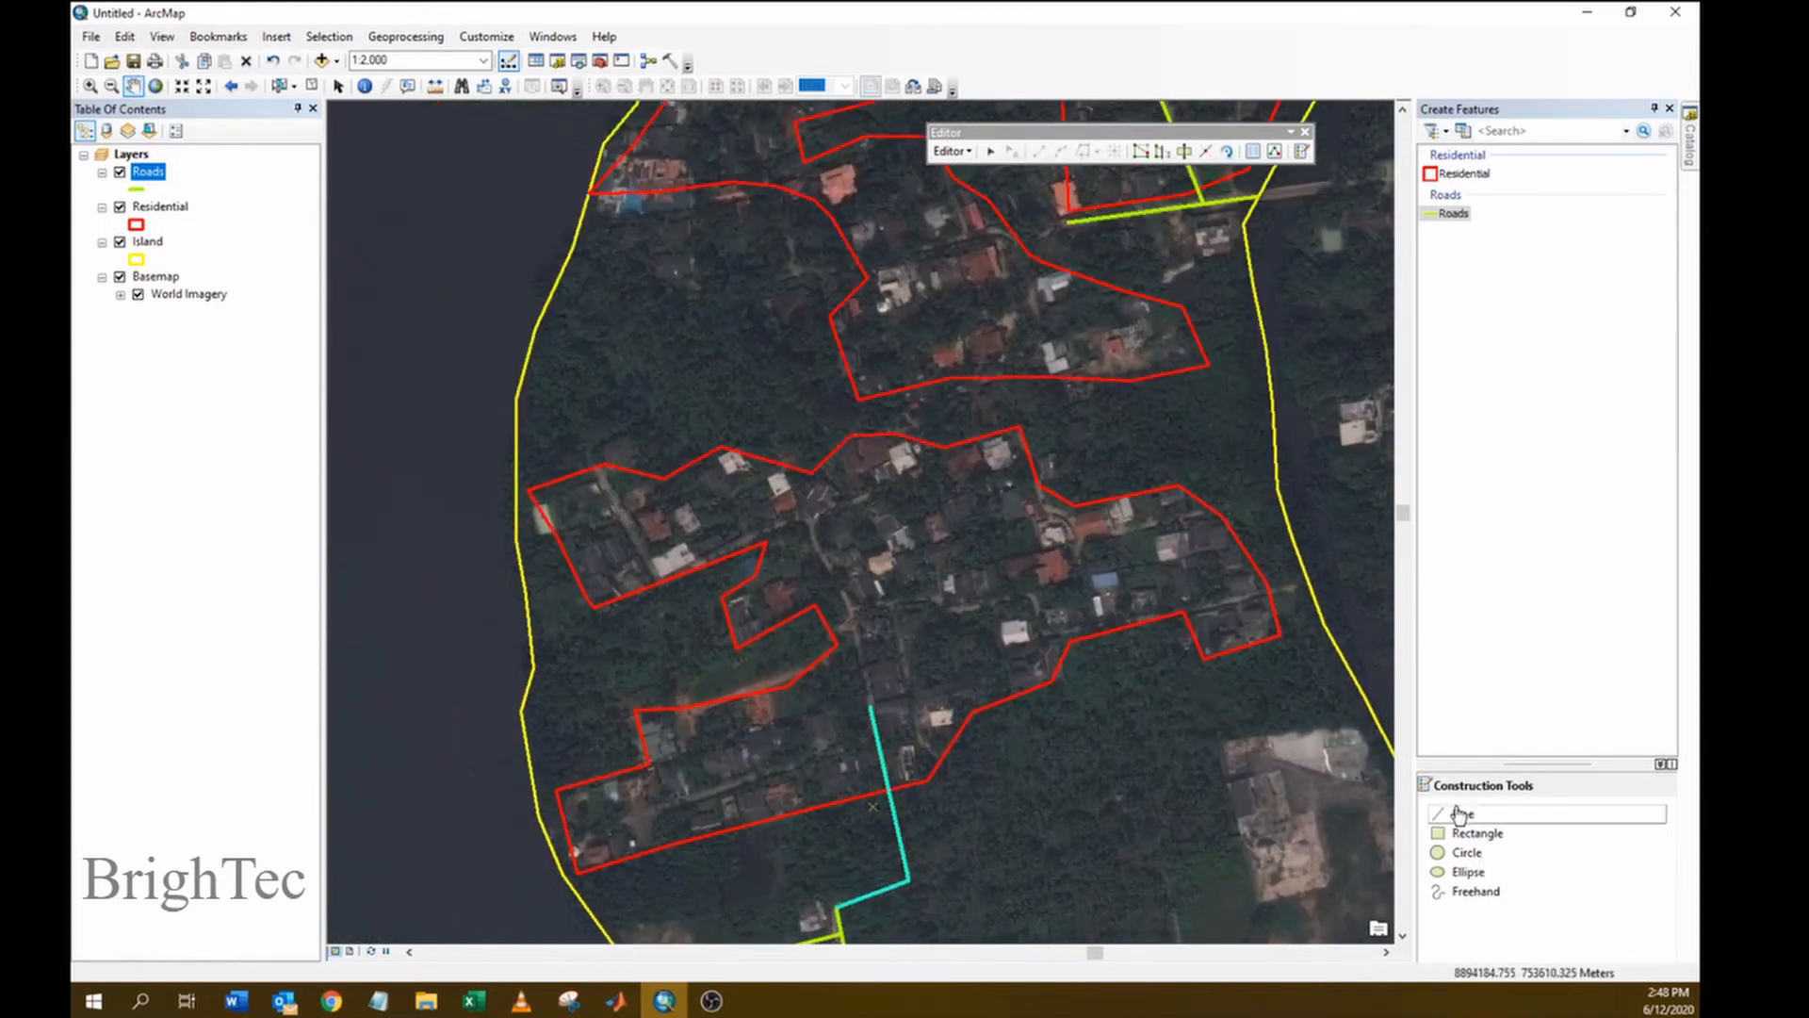
{"action": "left_click", "coordinate": [869, 705]}
{"action": "left_click", "coordinate": [853, 616]}
{"action": "left_click", "coordinate": [835, 578]}
{"action": "double_click", "coordinate": [805, 510]}
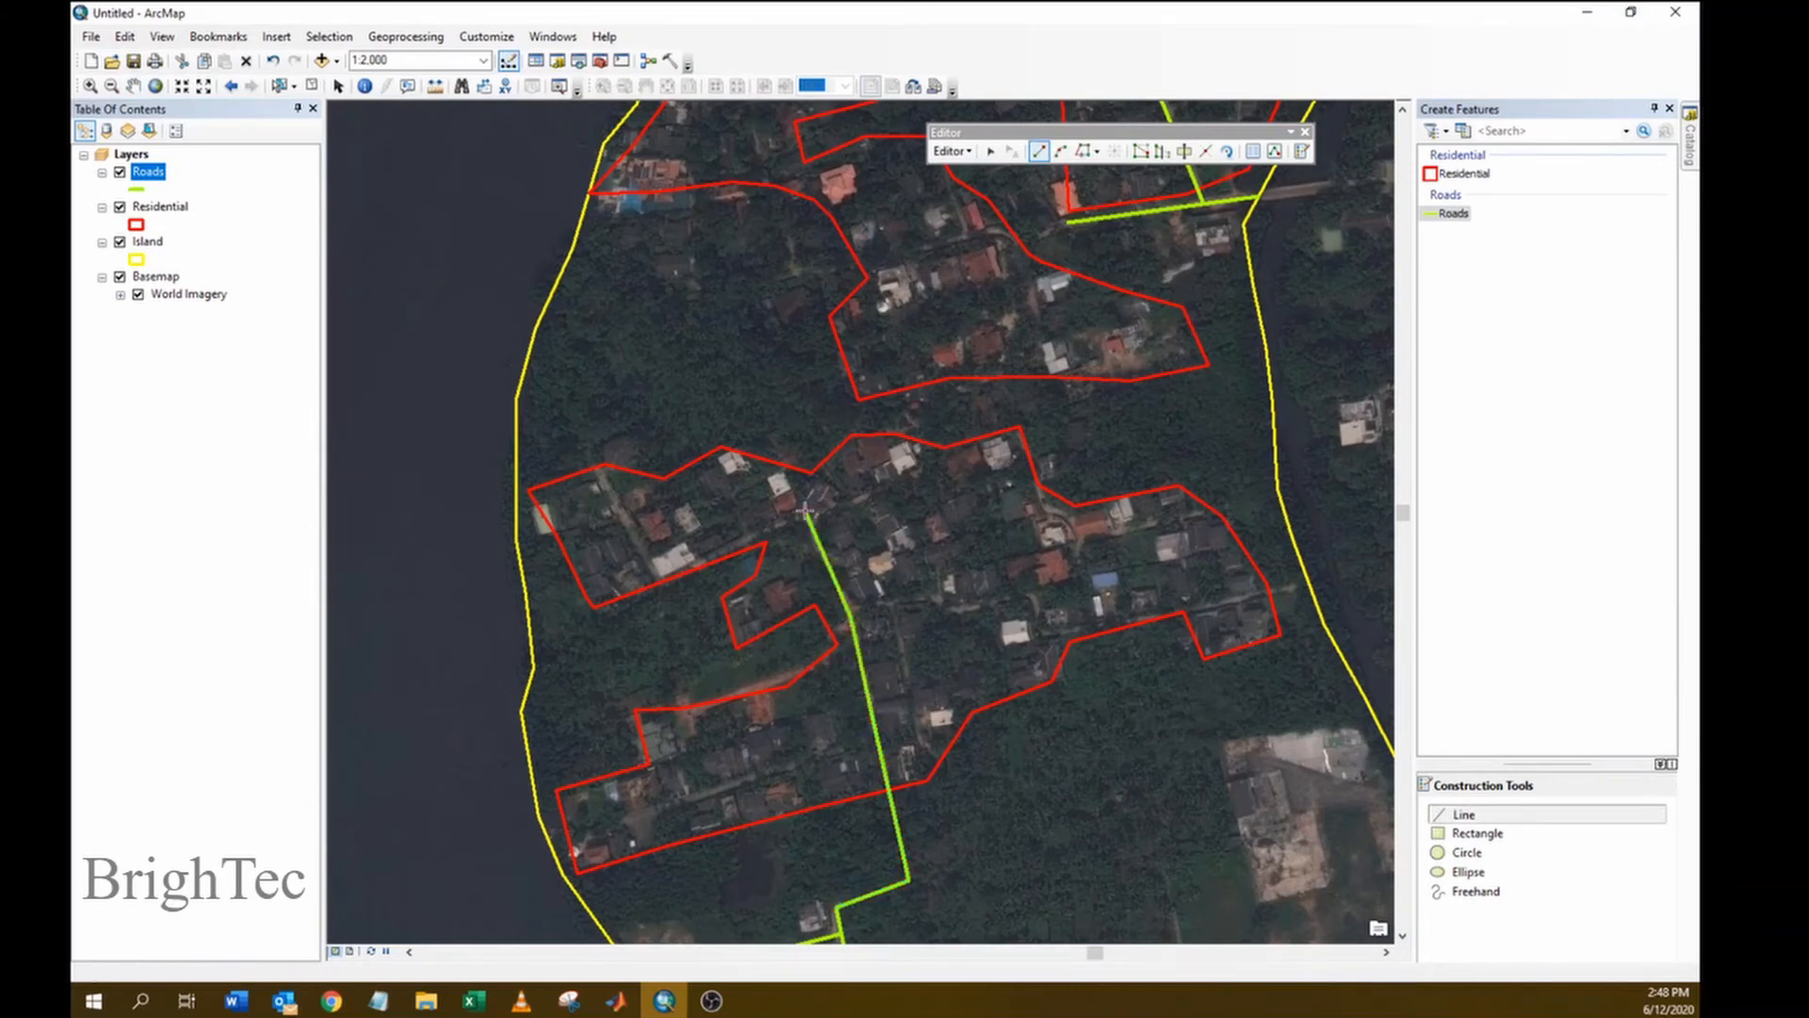
- Digitize the road from the northern end of the northeastern polygon's existing road, turning west along its upper houses
{"action": "left_click", "coordinate": [133, 86]}
{"action": "left_click_drag", "start_coordinate": [1086, 519], "coordinate": [1000, 882]}
{"action": "left_click_drag", "start_coordinate": [1001, 521], "coordinate": [1042, 677]}
{"action": "left_click_drag", "start_coordinate": [1043, 553], "coordinate": [1039, 795]}
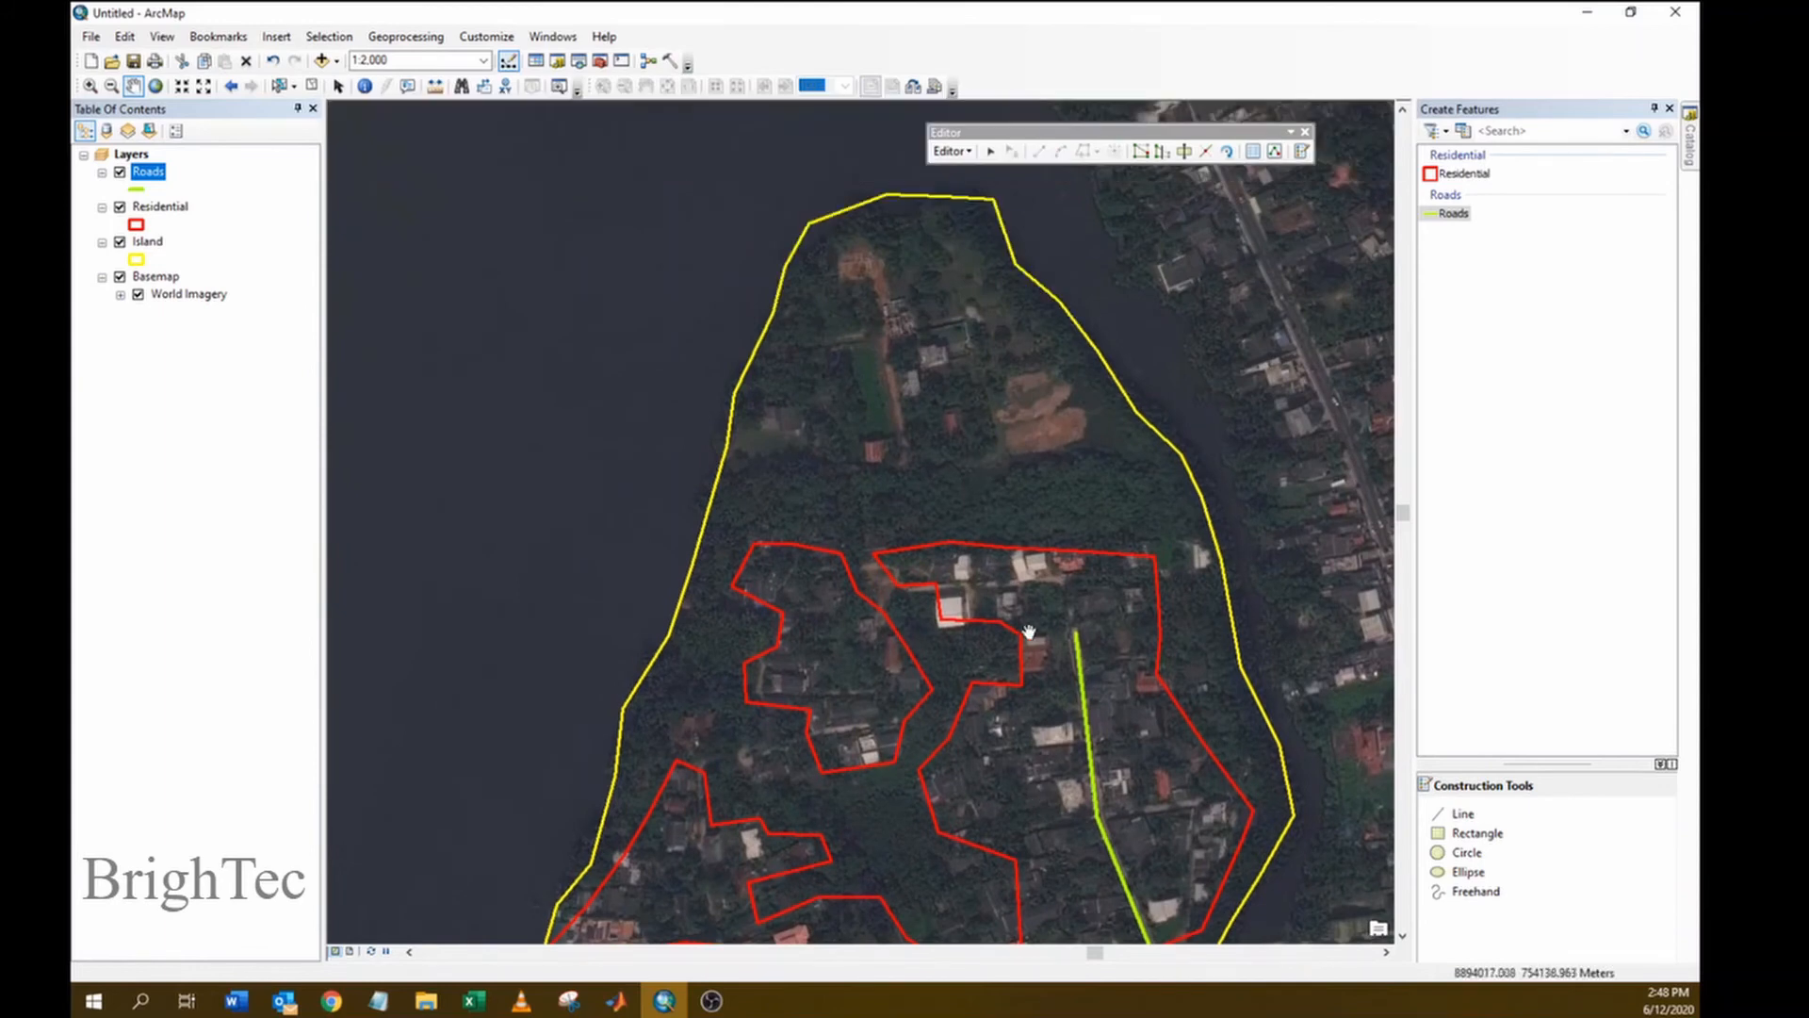
{"action": "left_click_drag", "start_coordinate": [1042, 733], "coordinate": [1092, 469]}
{"action": "left_click", "coordinate": [1463, 813]}
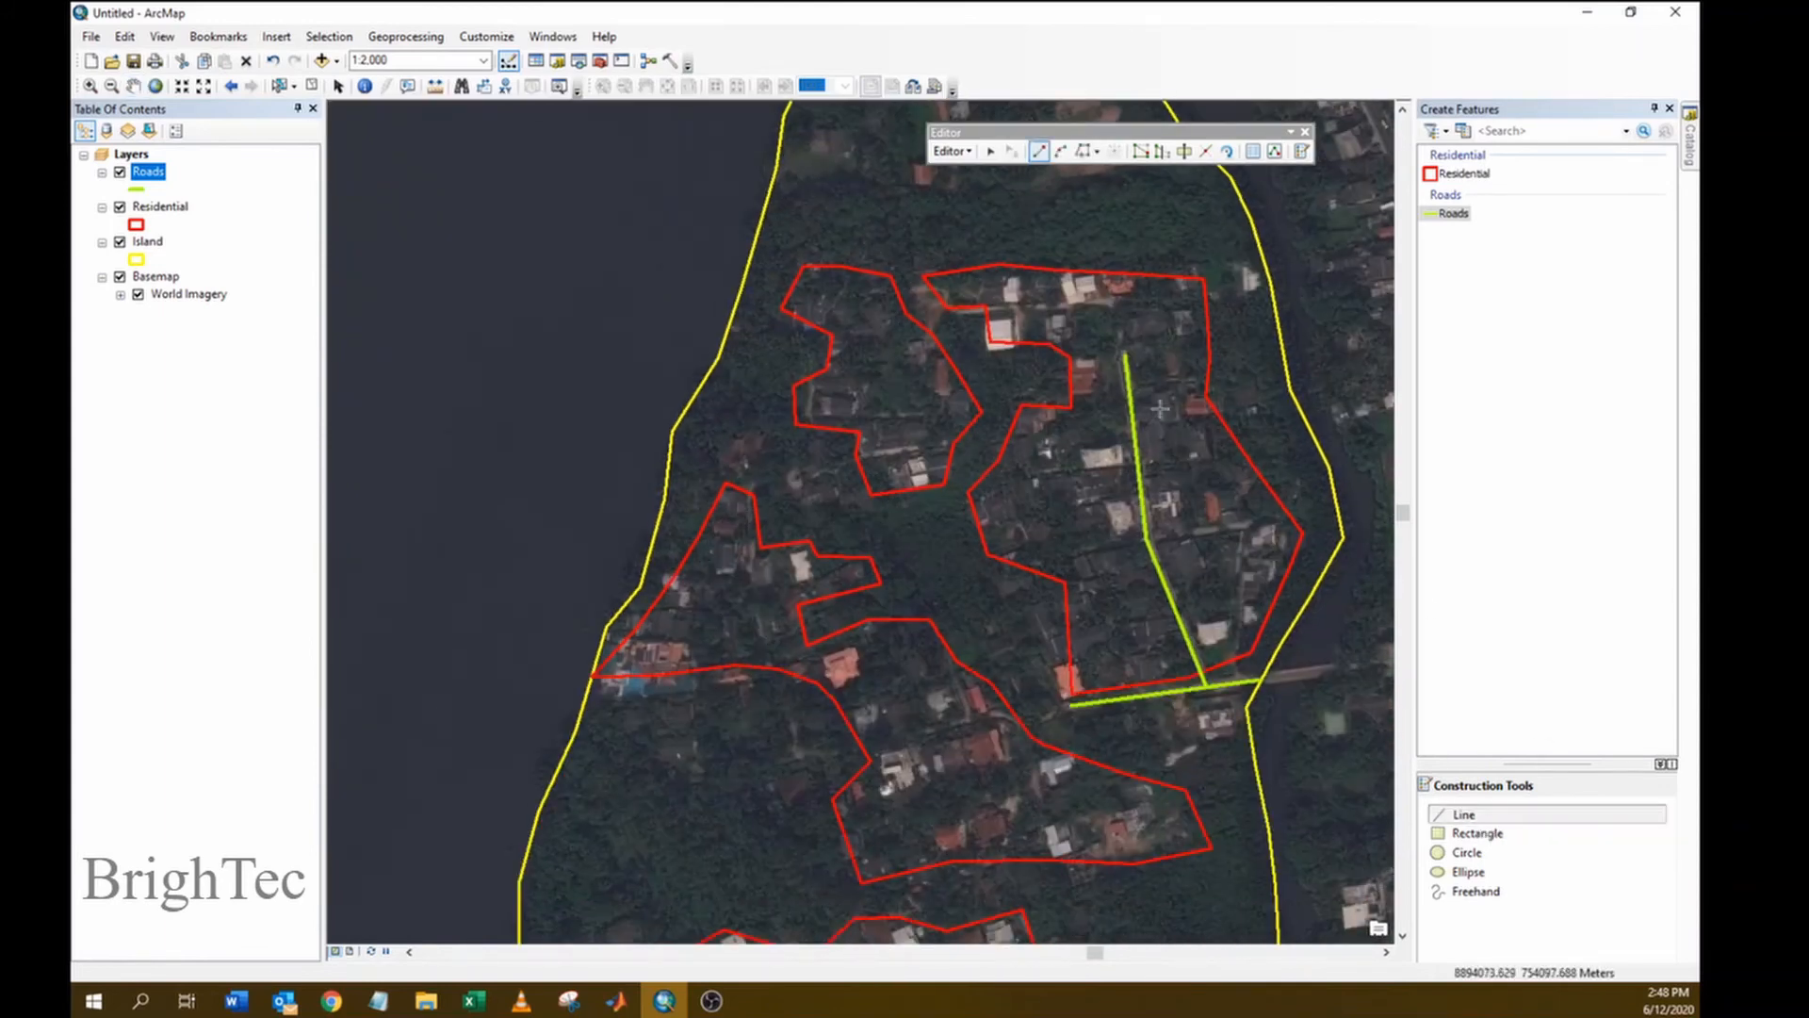
{"action": "left_click", "coordinate": [1125, 354]}
{"action": "left_click", "coordinate": [1116, 304]}
{"action": "left_click", "coordinate": [1025, 310]}
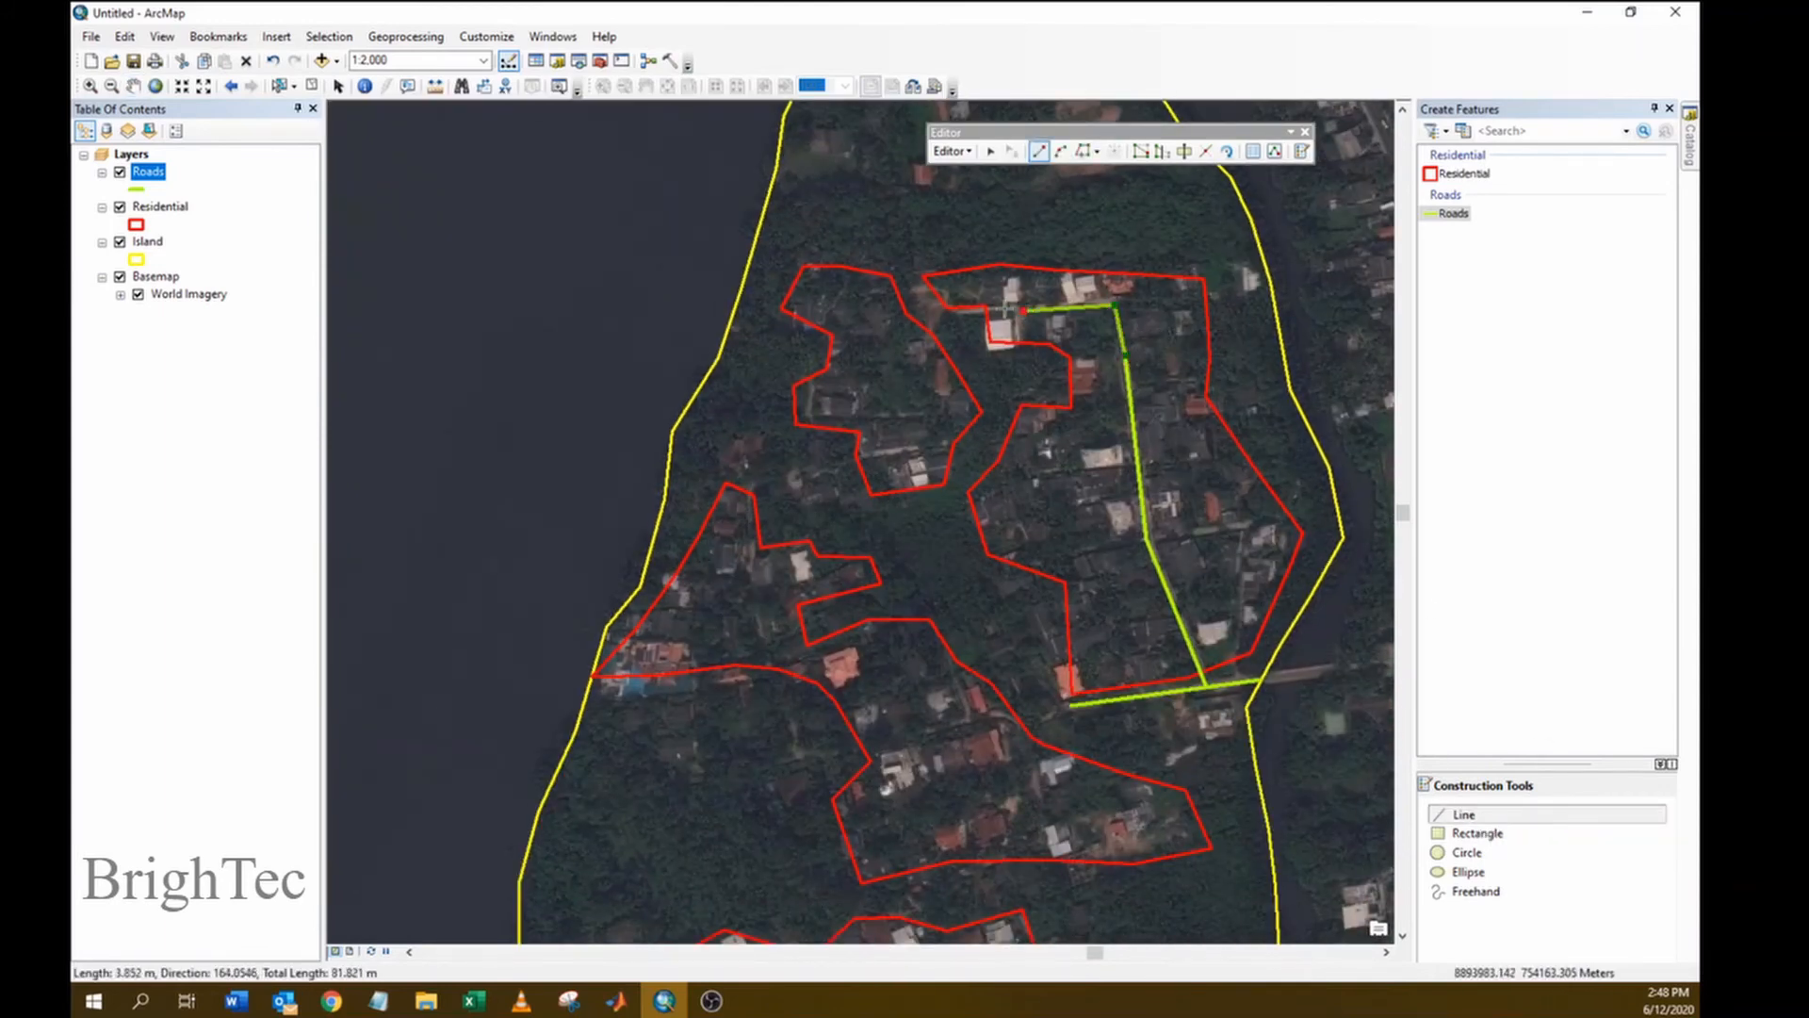
{"action": "double_click", "coordinate": [958, 309]}
- Digitize a stepped road from the bridge road's western end down to the southern edge of the middle Residential polygon
{"action": "left_click", "coordinate": [1463, 813]}
{"action": "left_click", "coordinate": [1072, 705]}
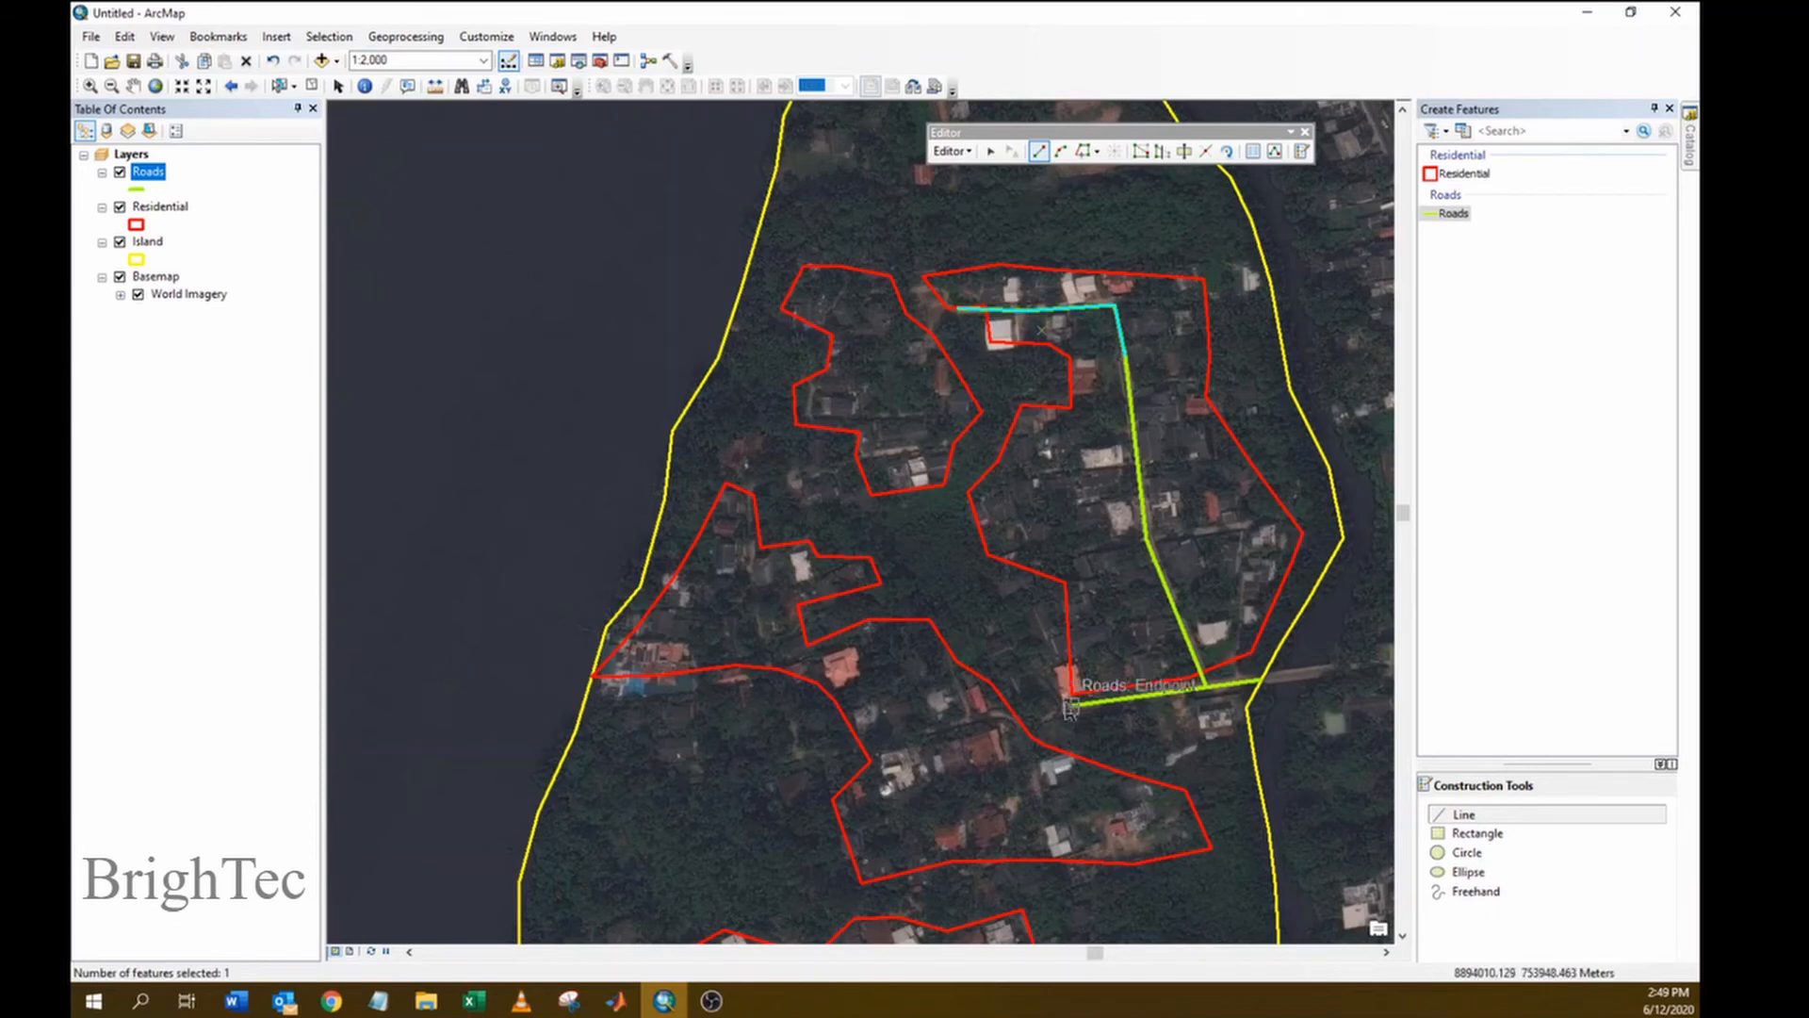
{"action": "left_click", "coordinate": [1020, 719]}
{"action": "left_click", "coordinate": [1037, 789]}
{"action": "left_click", "coordinate": [971, 816]}
{"action": "double_click", "coordinate": [969, 859]}
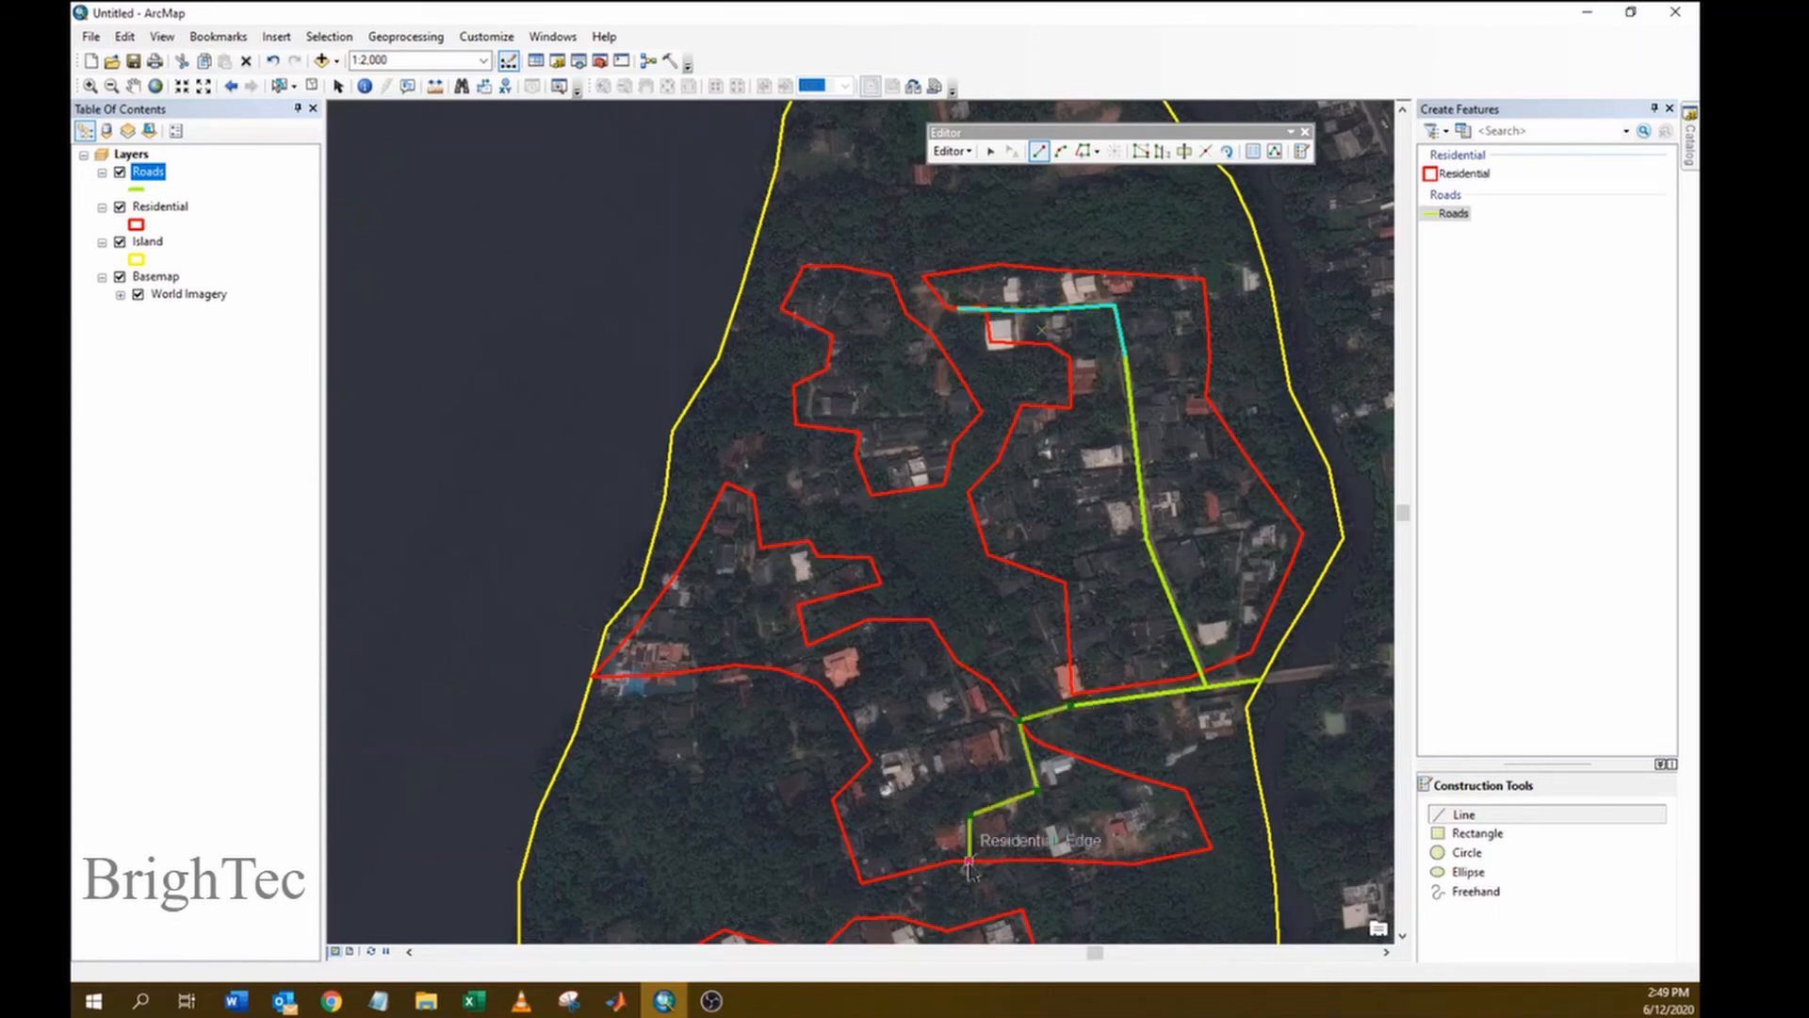
- Digitize the connecting road from the middle Residential polygon's southern edge to the northern end of the main southern road
{"action": "left_click", "coordinate": [128, 88]}
{"action": "left_click_drag", "start_coordinate": [958, 669], "coordinate": [913, 299]}
{"action": "left_click_drag", "start_coordinate": [1179, 612], "coordinate": [1203, 554]}
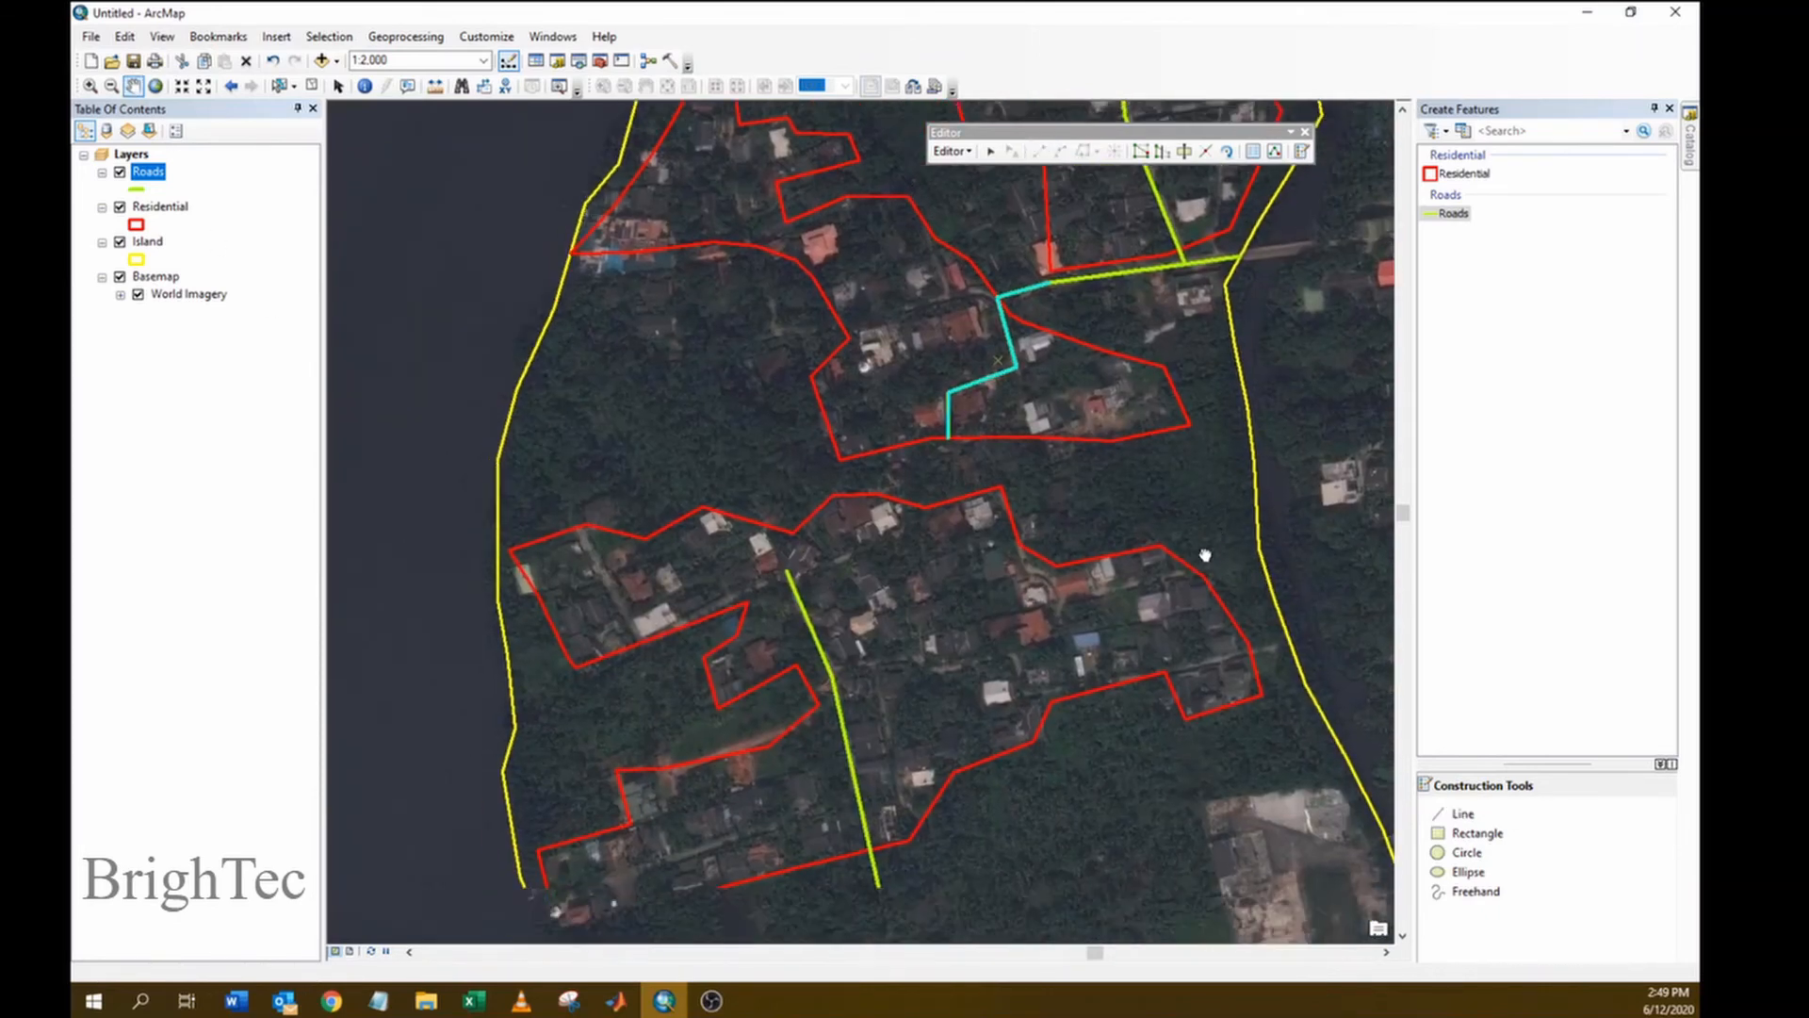
{"action": "left_click", "coordinate": [1457, 818]}
{"action": "left_click", "coordinate": [946, 434]}
{"action": "left_click", "coordinate": [902, 480]}
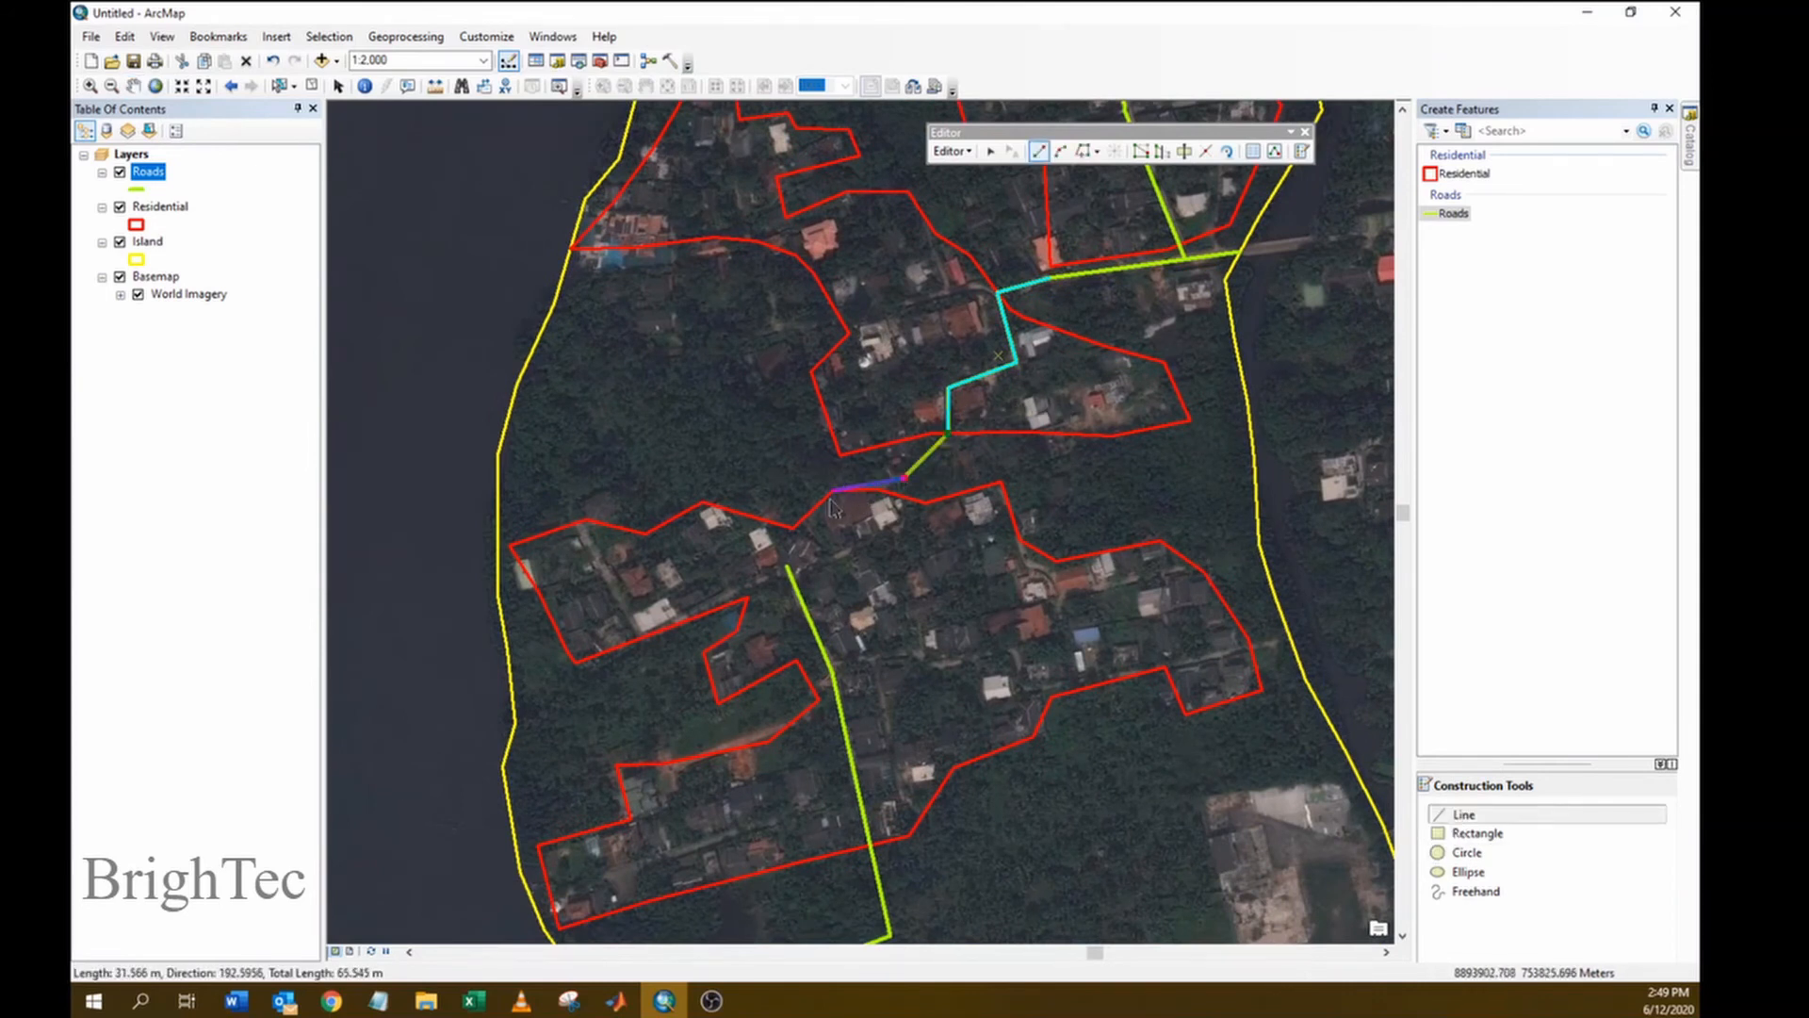
{"action": "left_click", "coordinate": [827, 493]}
{"action": "left_click", "coordinate": [826, 556]}
{"action": "double_click", "coordinate": [788, 565]}
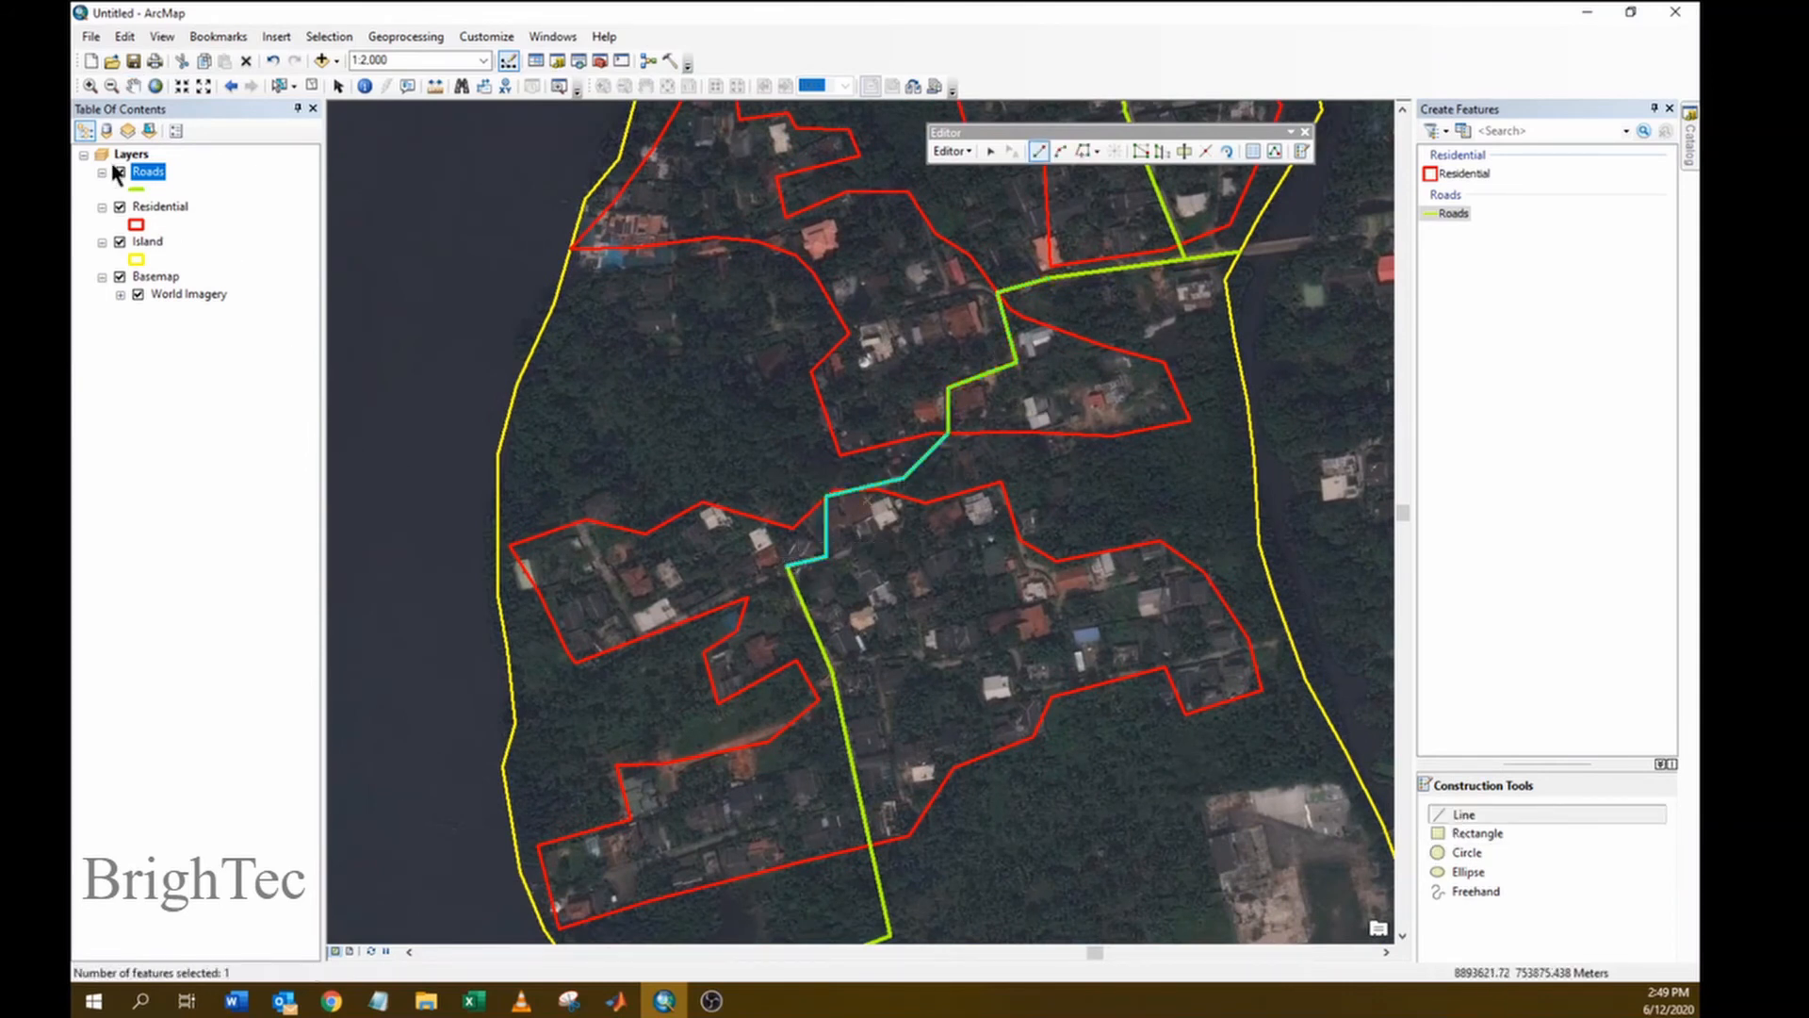
- Save the Roads edits, stop editing and bring the whole island into view at 1:5,000
{"action": "left_click", "coordinate": [954, 152]}
{"action": "left_click", "coordinate": [987, 217]}
{"action": "left_click", "coordinate": [953, 153]}
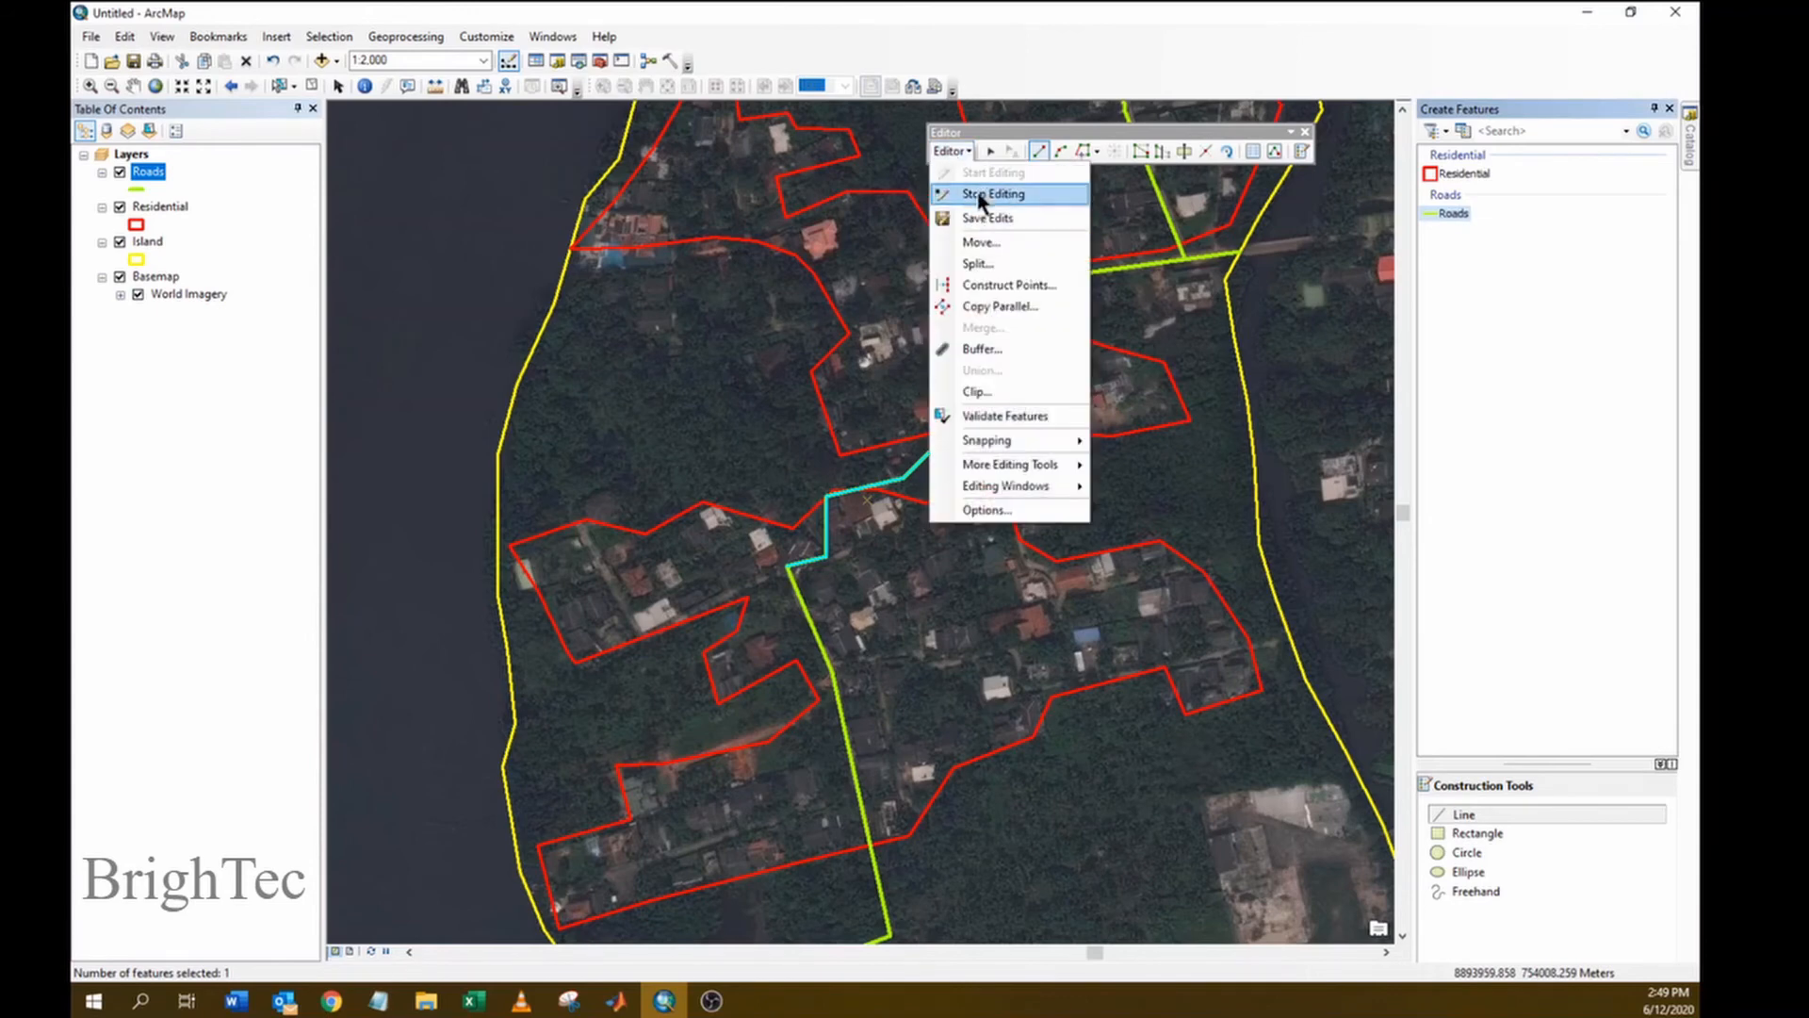
{"action": "left_click", "coordinate": [980, 196]}
{"action": "scroll", "coordinate": [1081, 494], "scroll_direction": "down", "scroll_amount": 4}
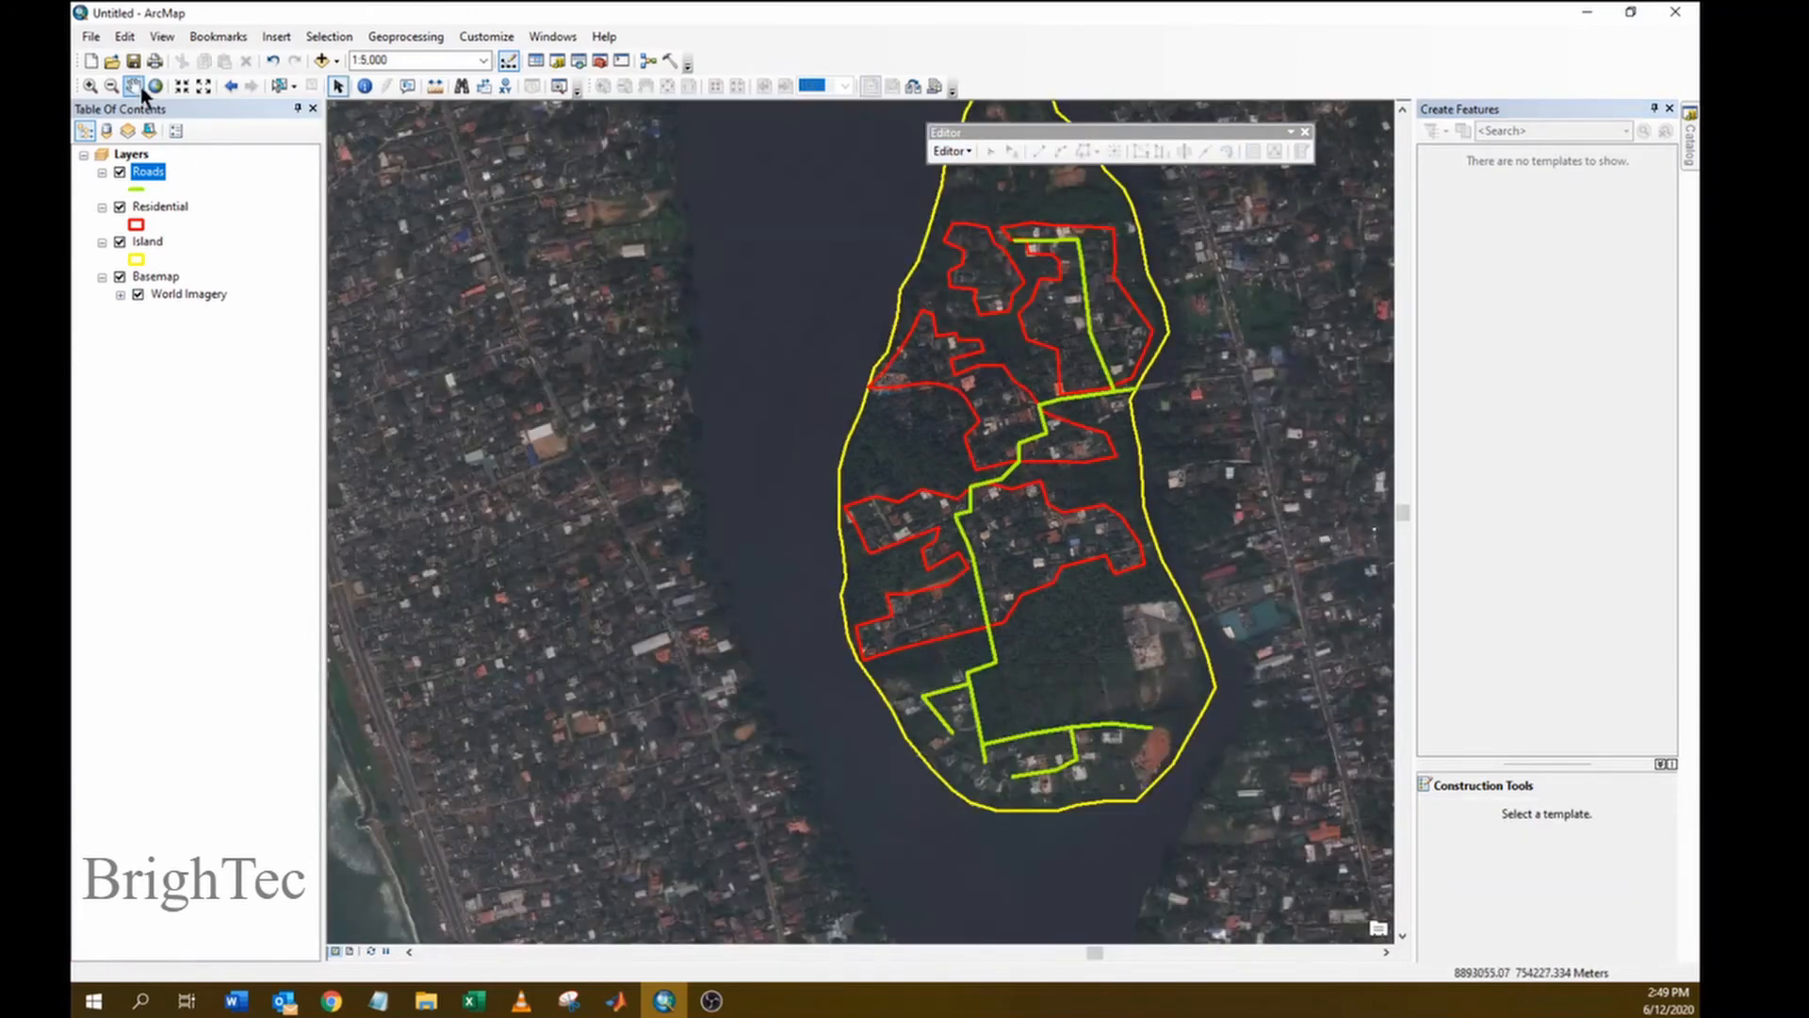
{"action": "left_click", "coordinate": [139, 89]}
{"action": "left_click_drag", "start_coordinate": [1127, 415], "coordinate": [1020, 519]}
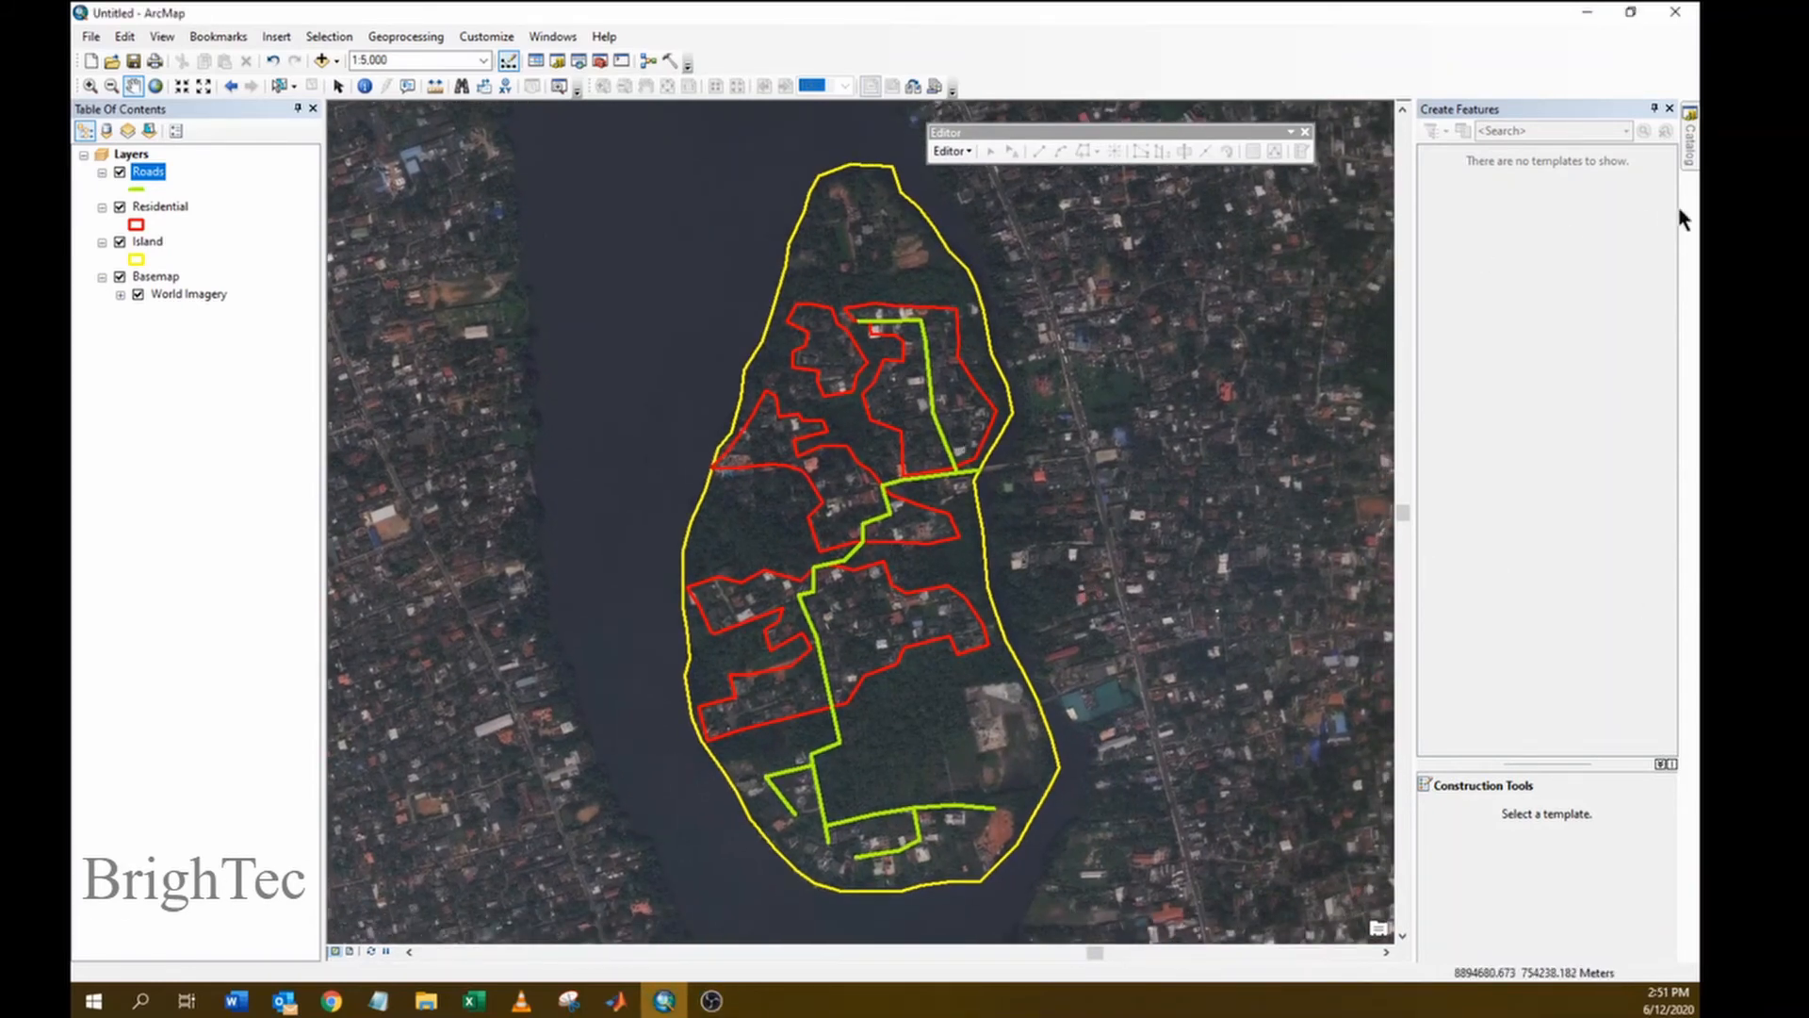
- Start a new feature class in the Project1 geodatabase, named Sampling site and storing point features
{"action": "left_click", "coordinate": [1686, 155]}
{"action": "right_click", "coordinate": [1470, 392]}
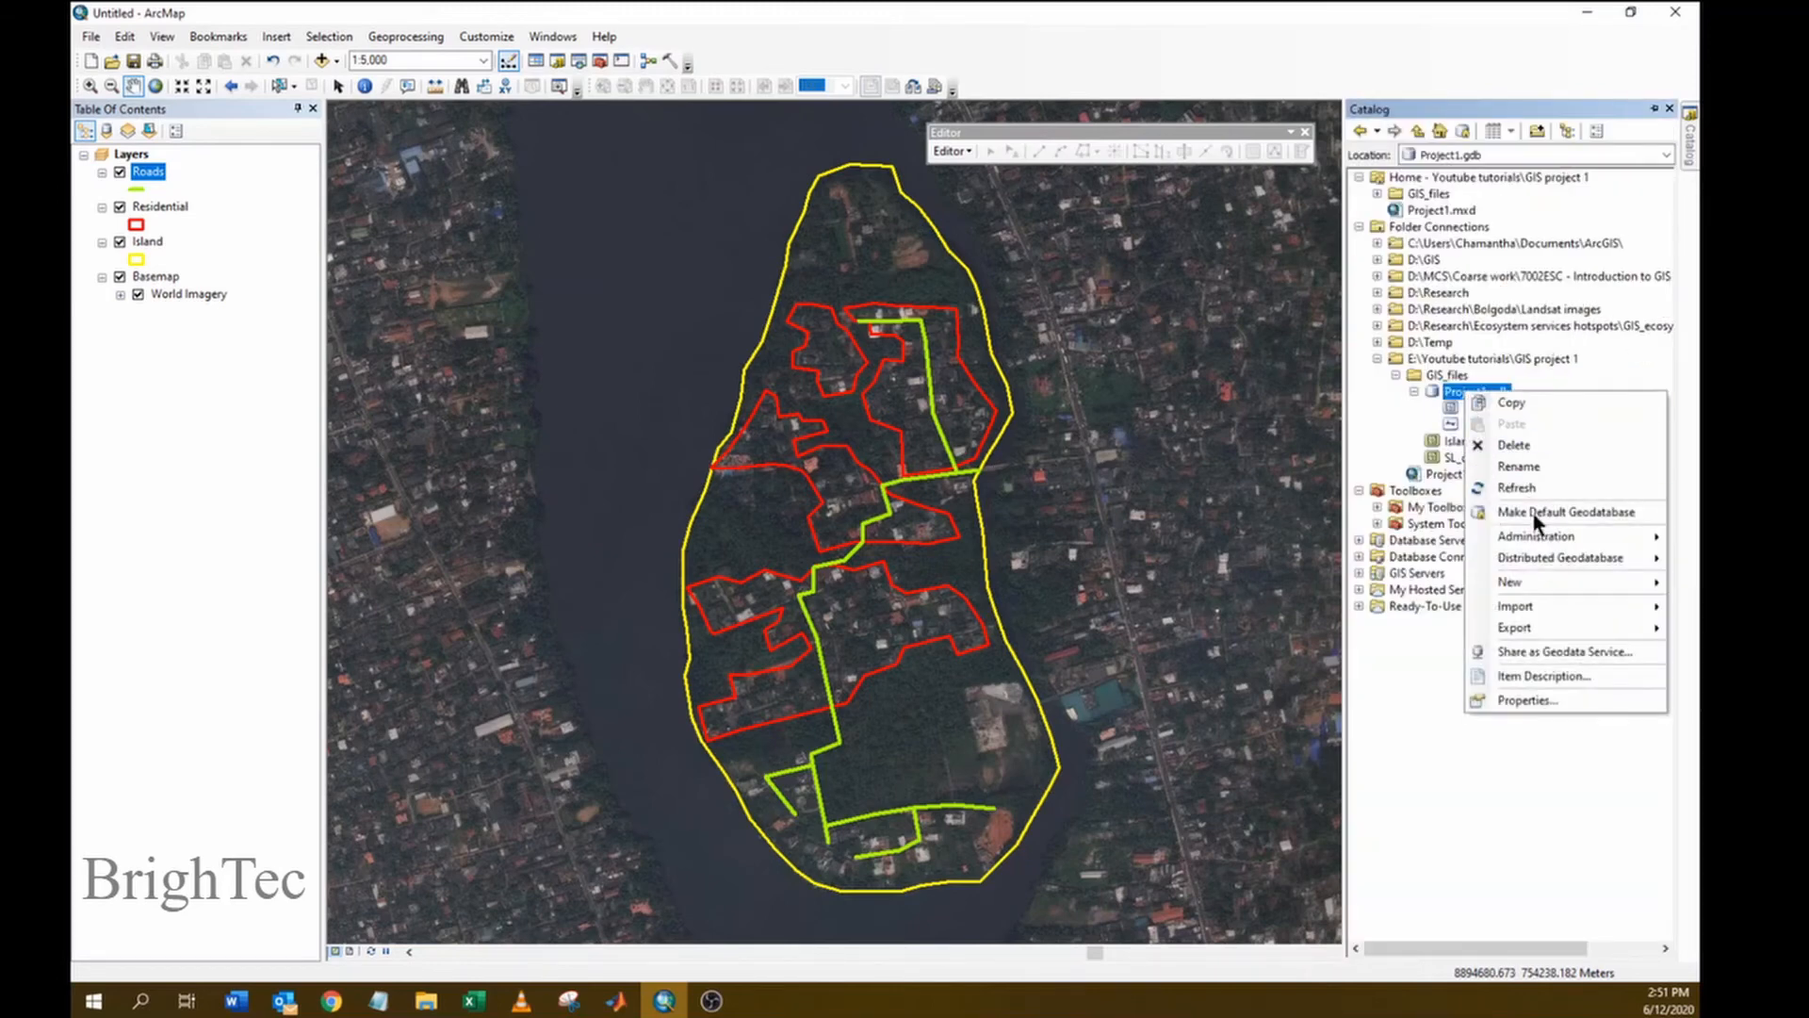
{"action": "mouse_move", "coordinate": [1510, 586]}
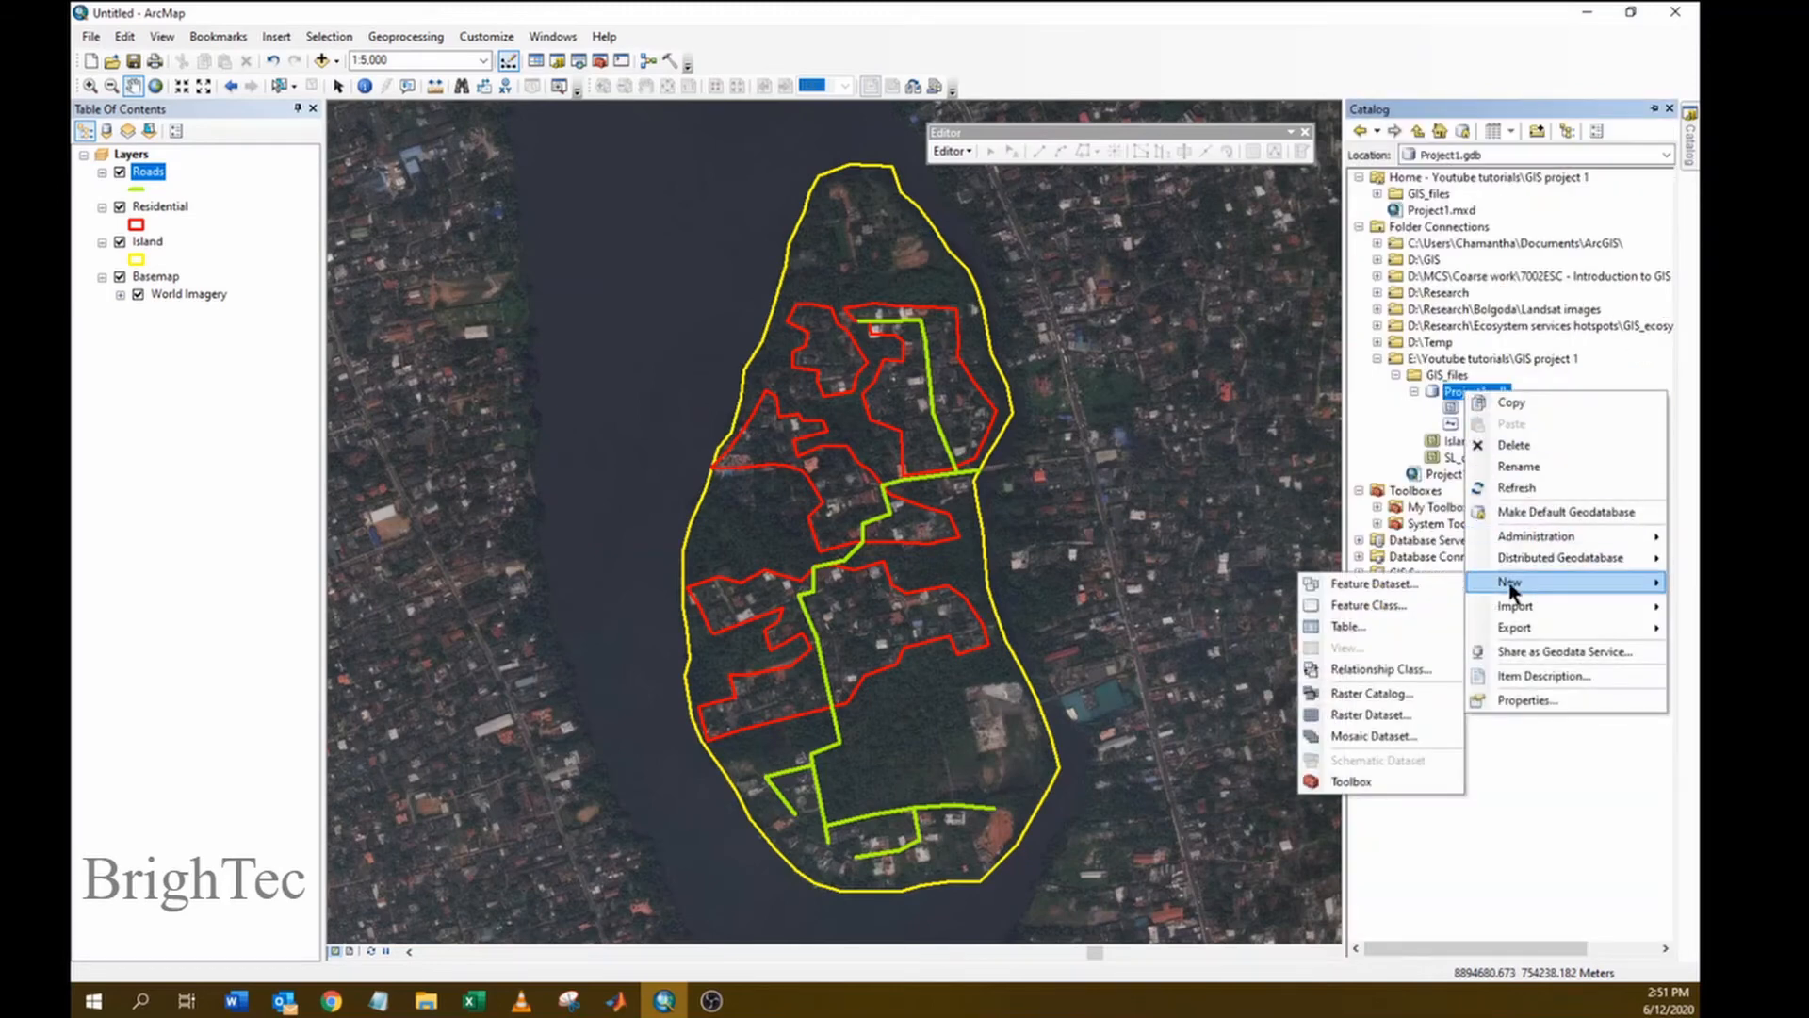
{"action": "left_click", "coordinate": [1347, 608]}
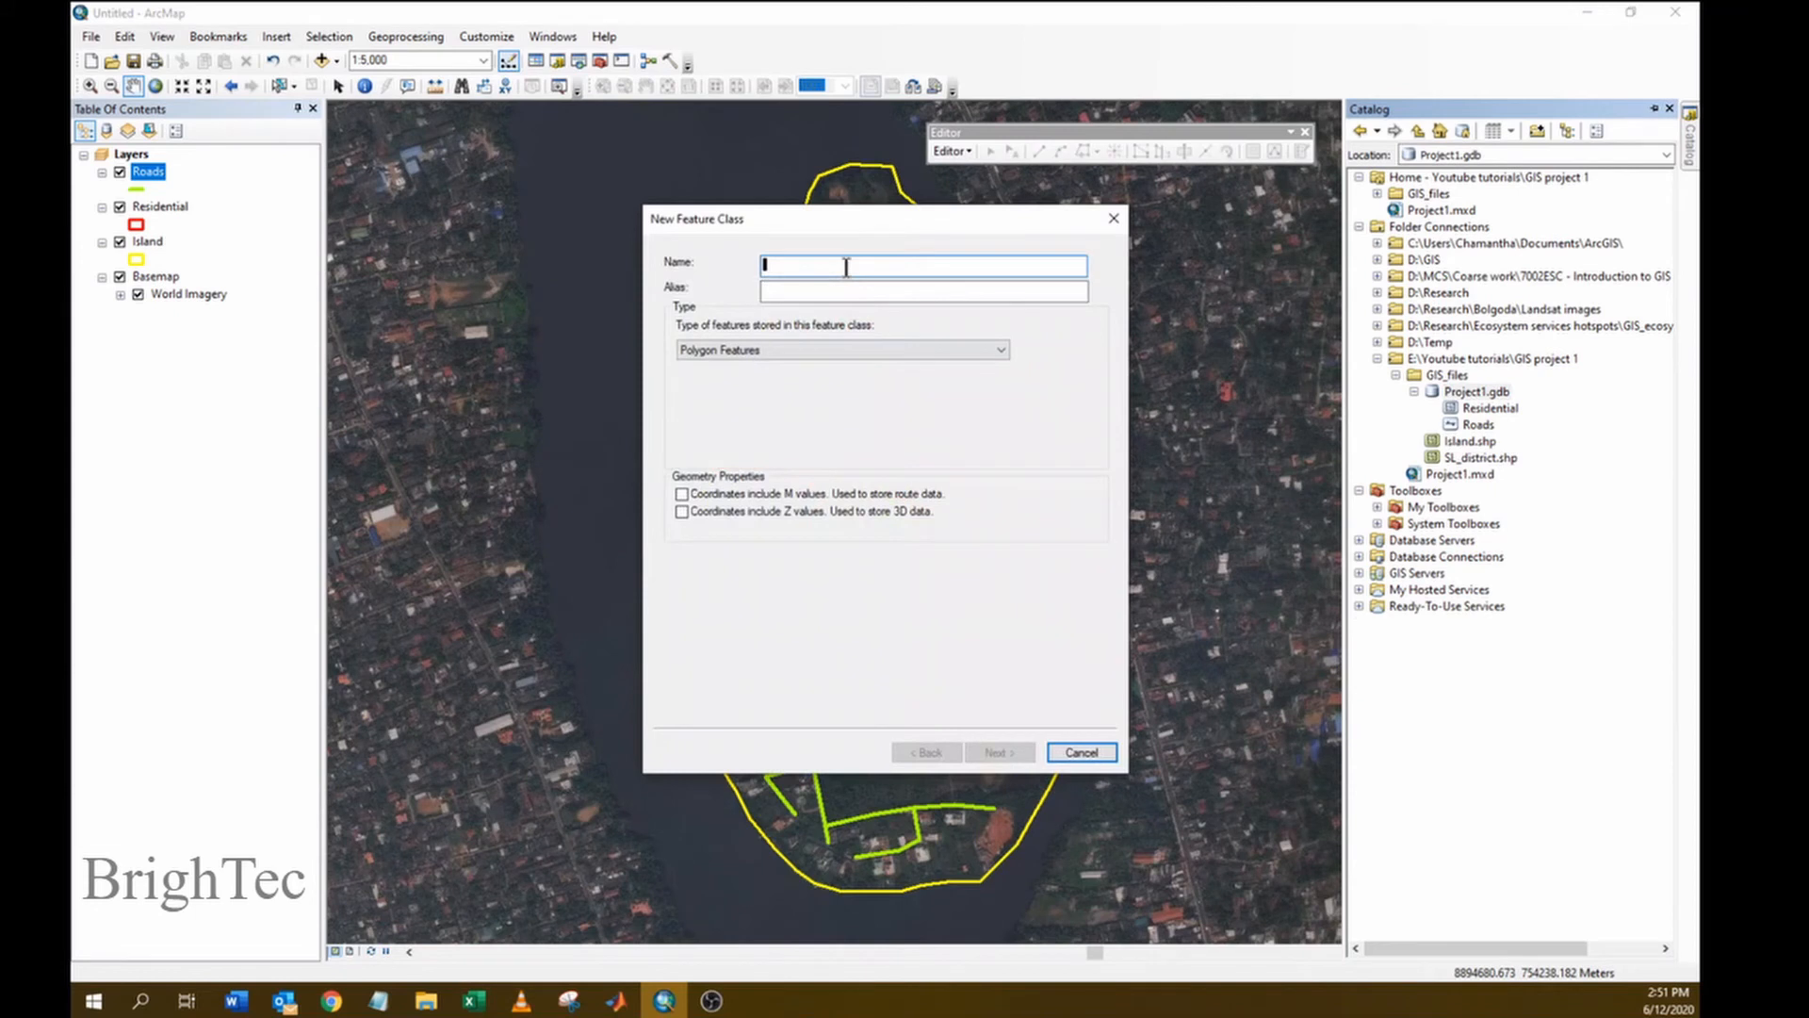
{"action": "type", "text": "Sampling site"}
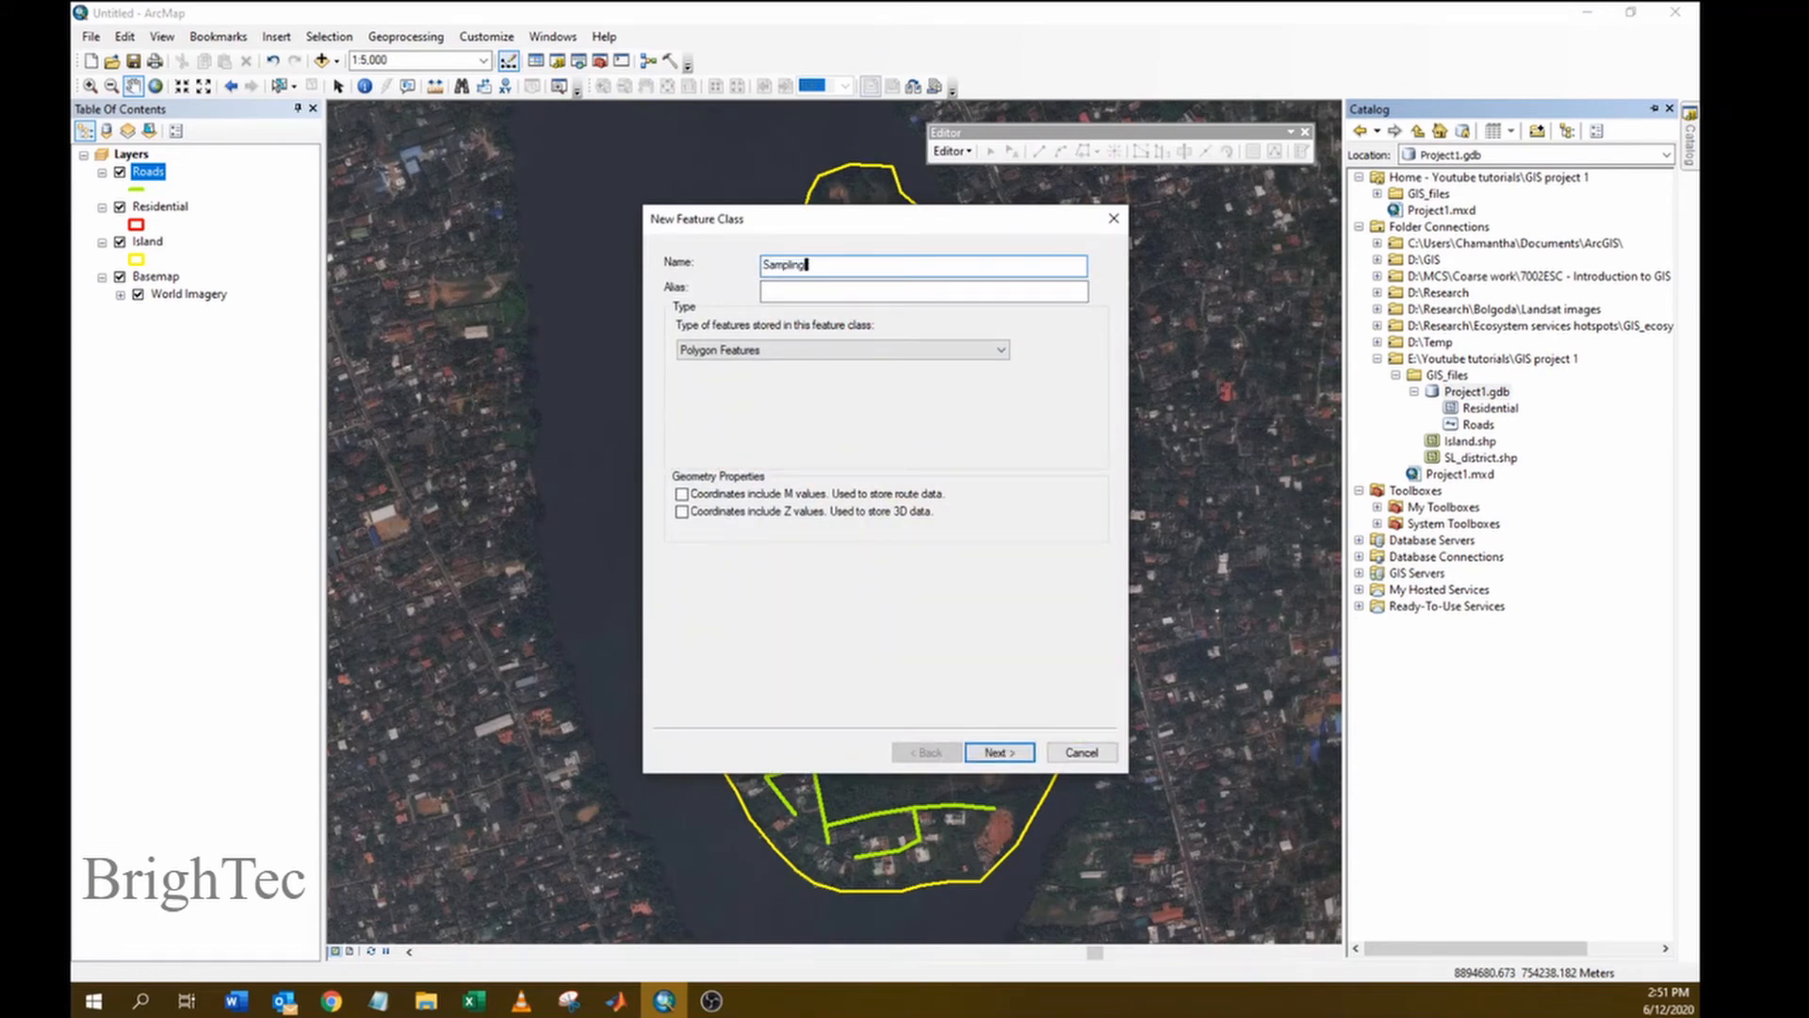
{"action": "left_click", "coordinate": [812, 348]}
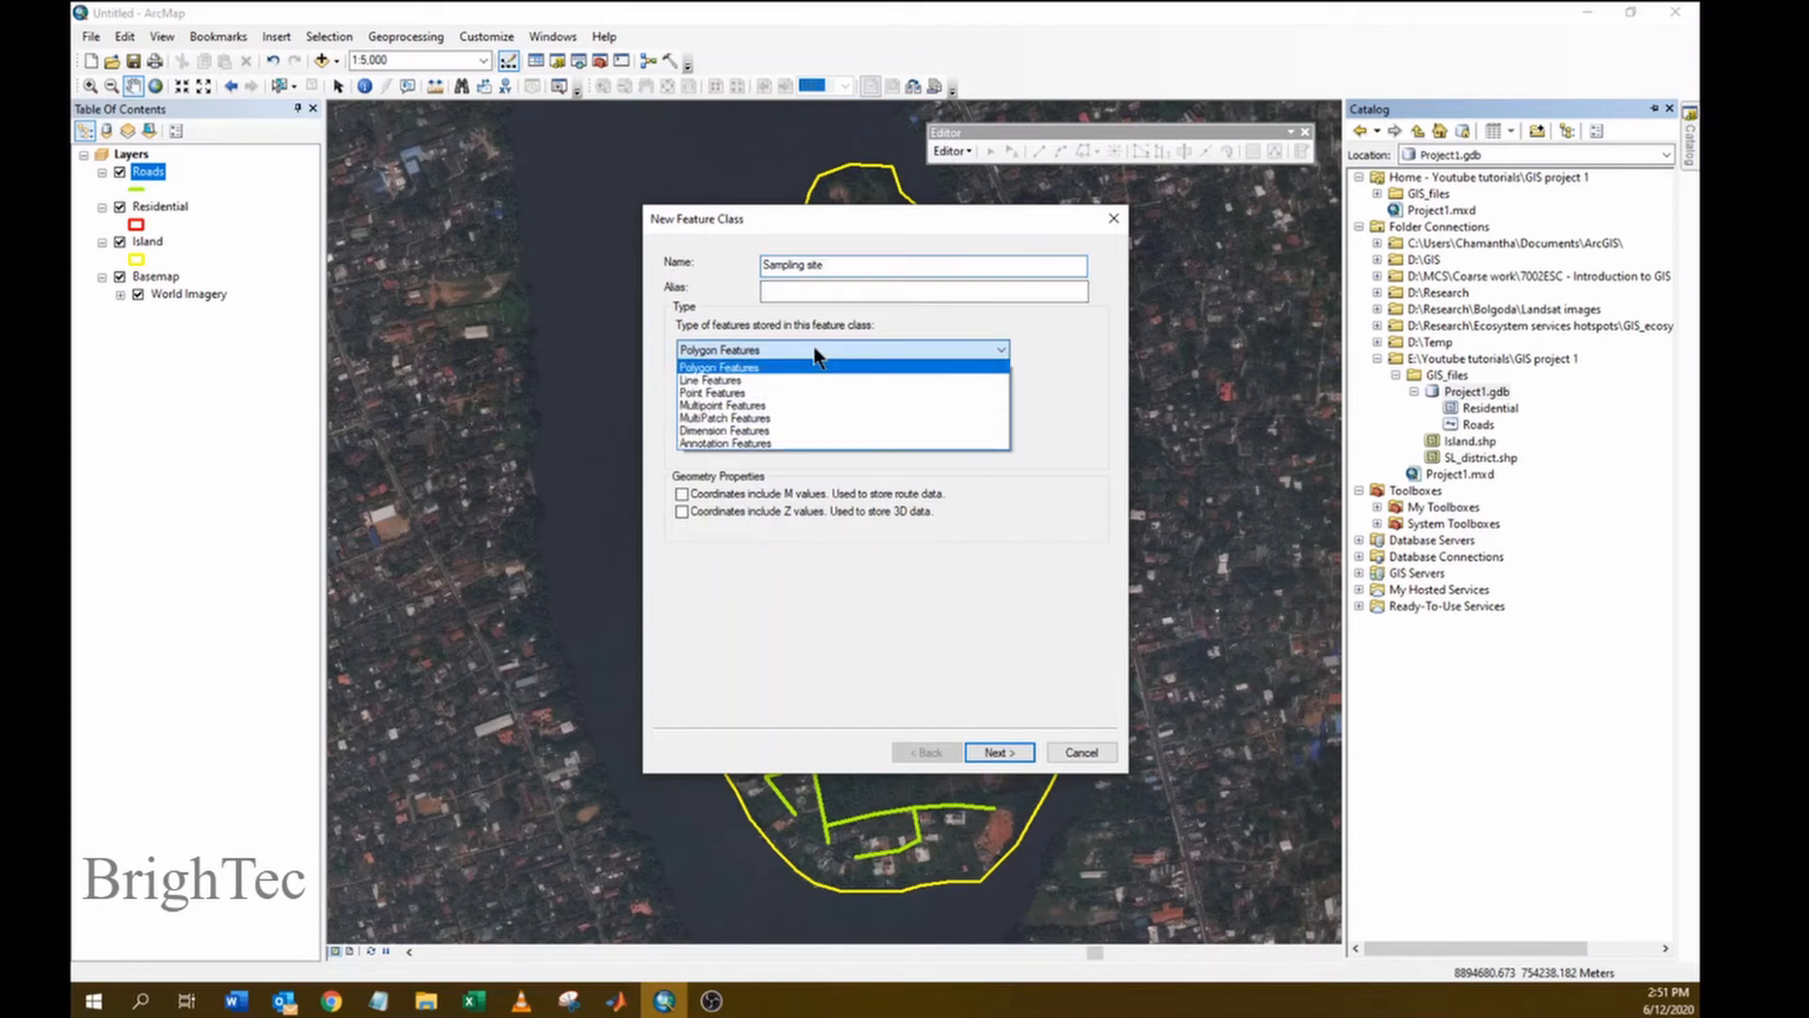
{"action": "left_click", "coordinate": [737, 392]}
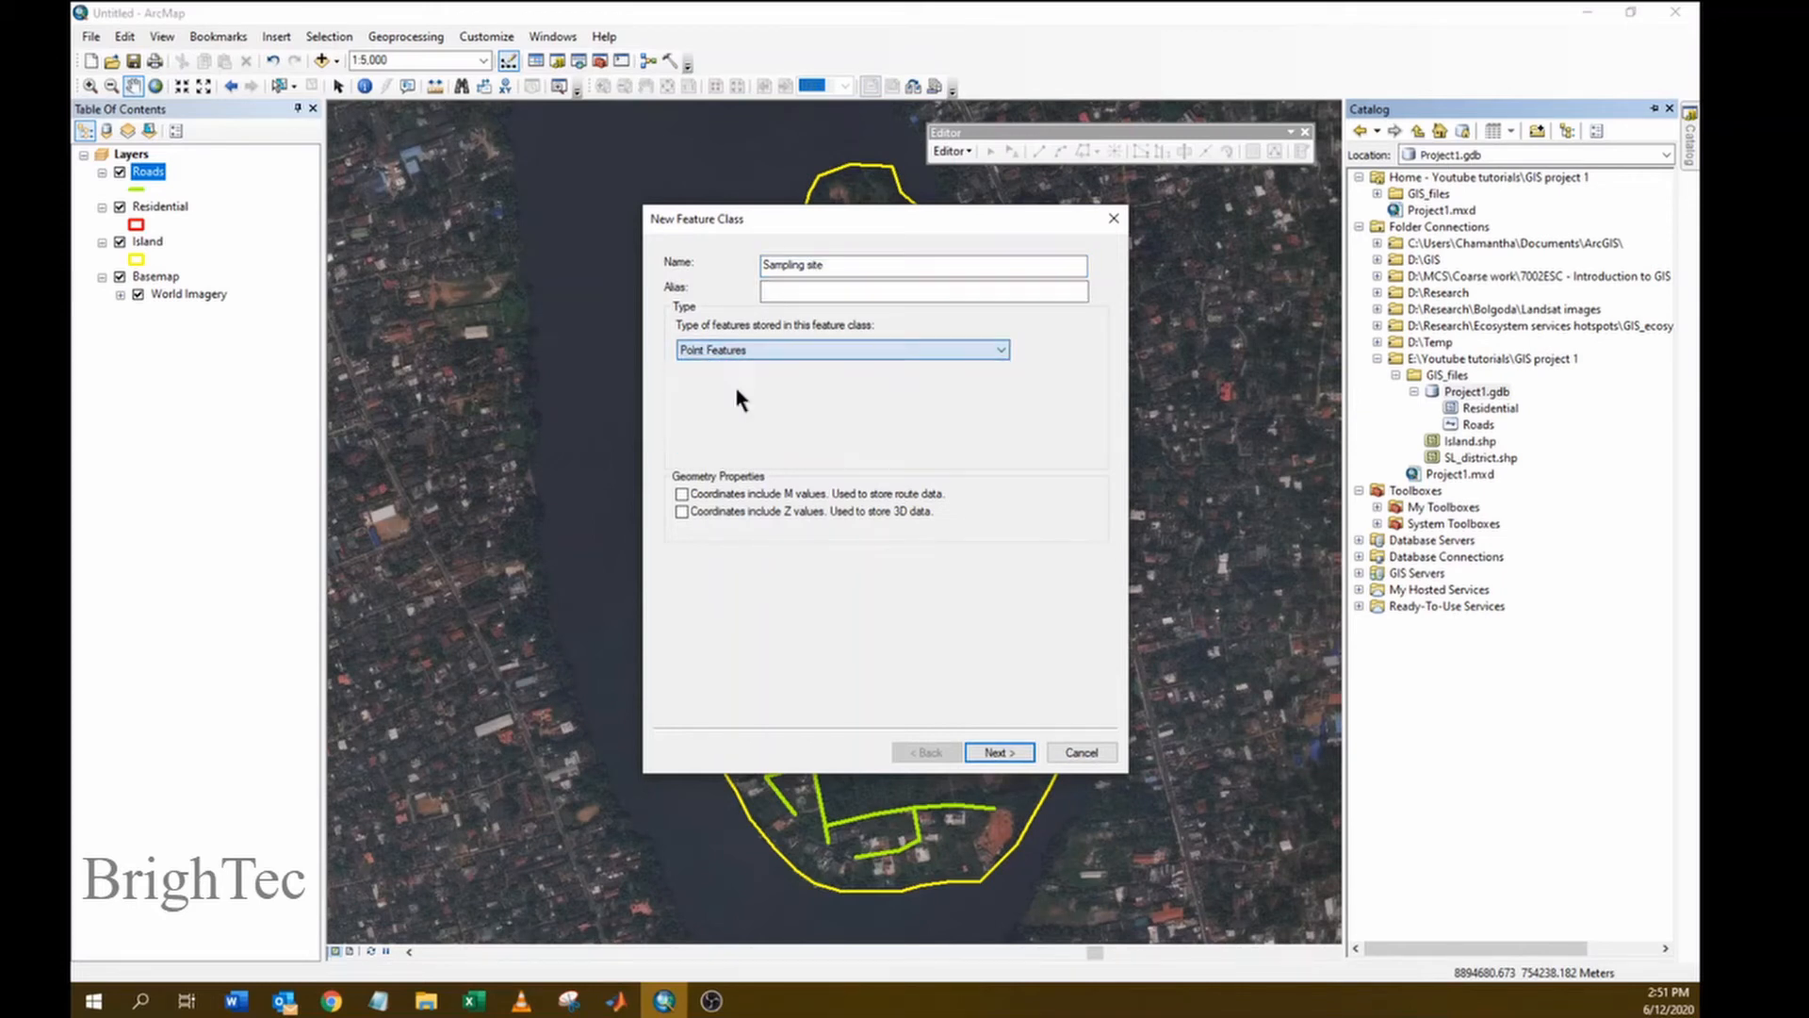
{"action": "left_click", "coordinate": [999, 752]}
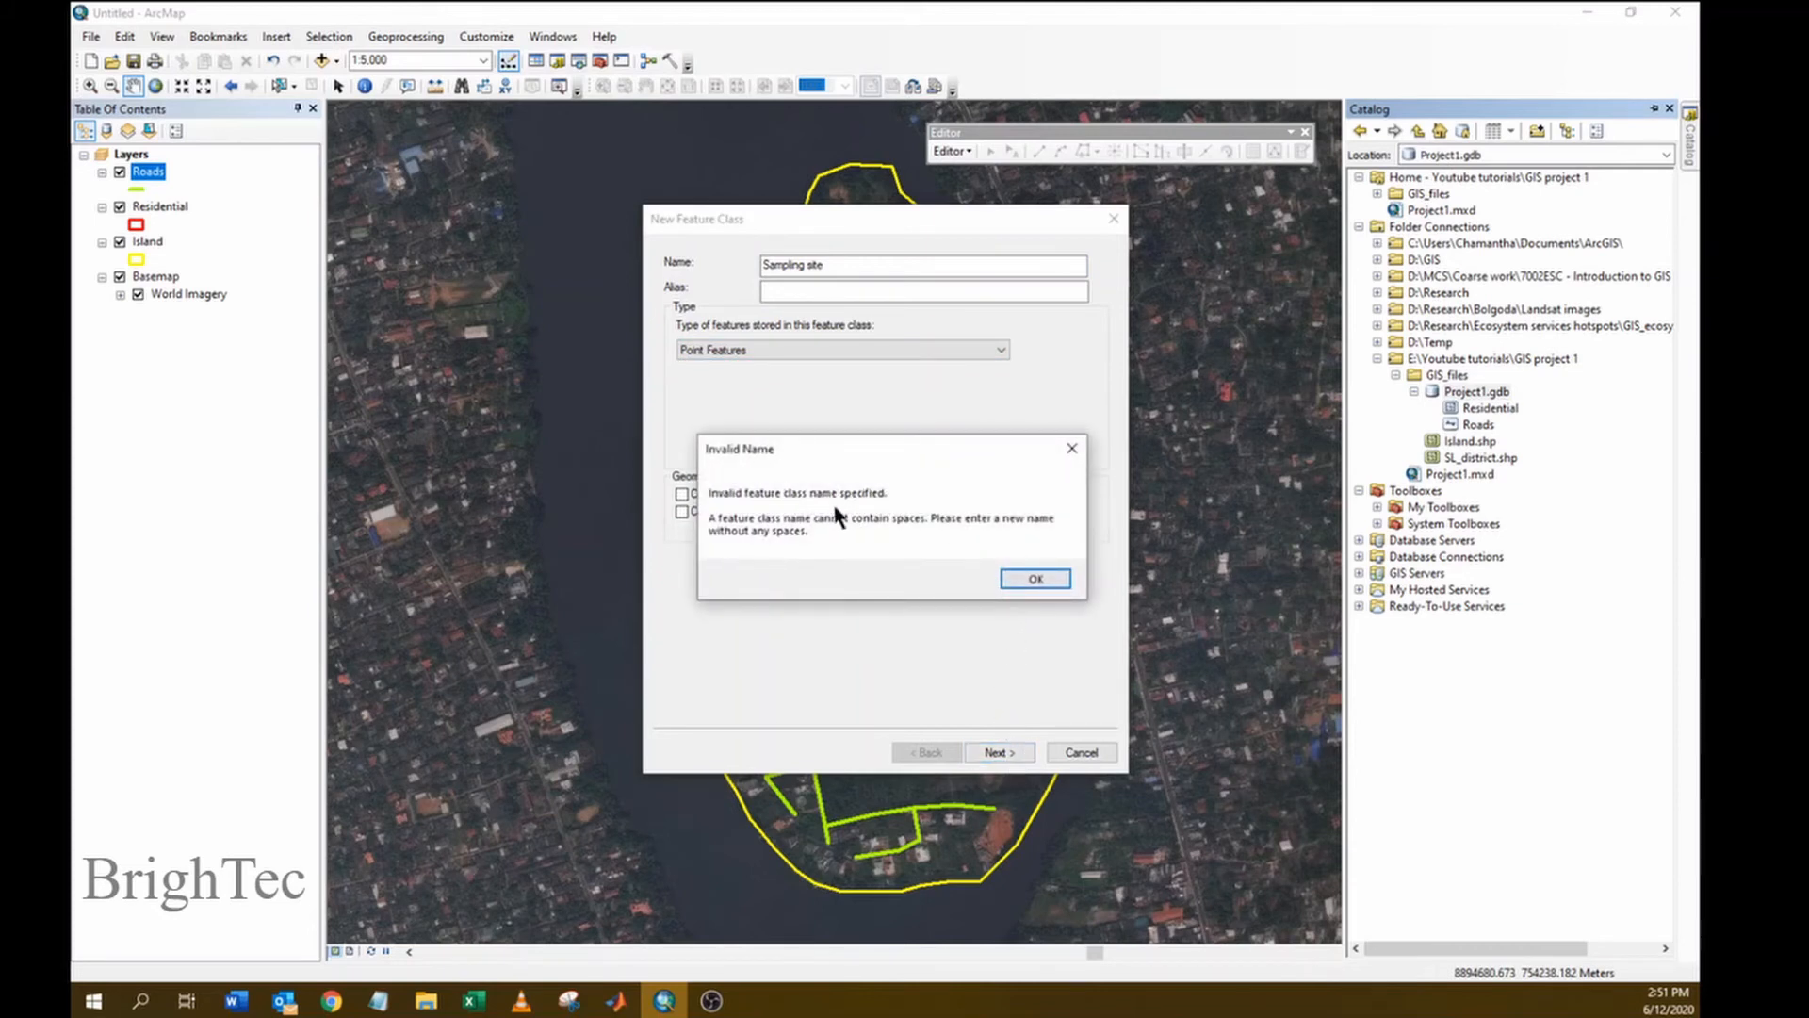
- Rename the new feature class Sampling_site, assign WGS 1984 Web Mercator (auxiliary sphere), and create it with the default storage settings
{"action": "left_click", "coordinate": [1038, 580]}
{"action": "left_click", "coordinate": [808, 264]}
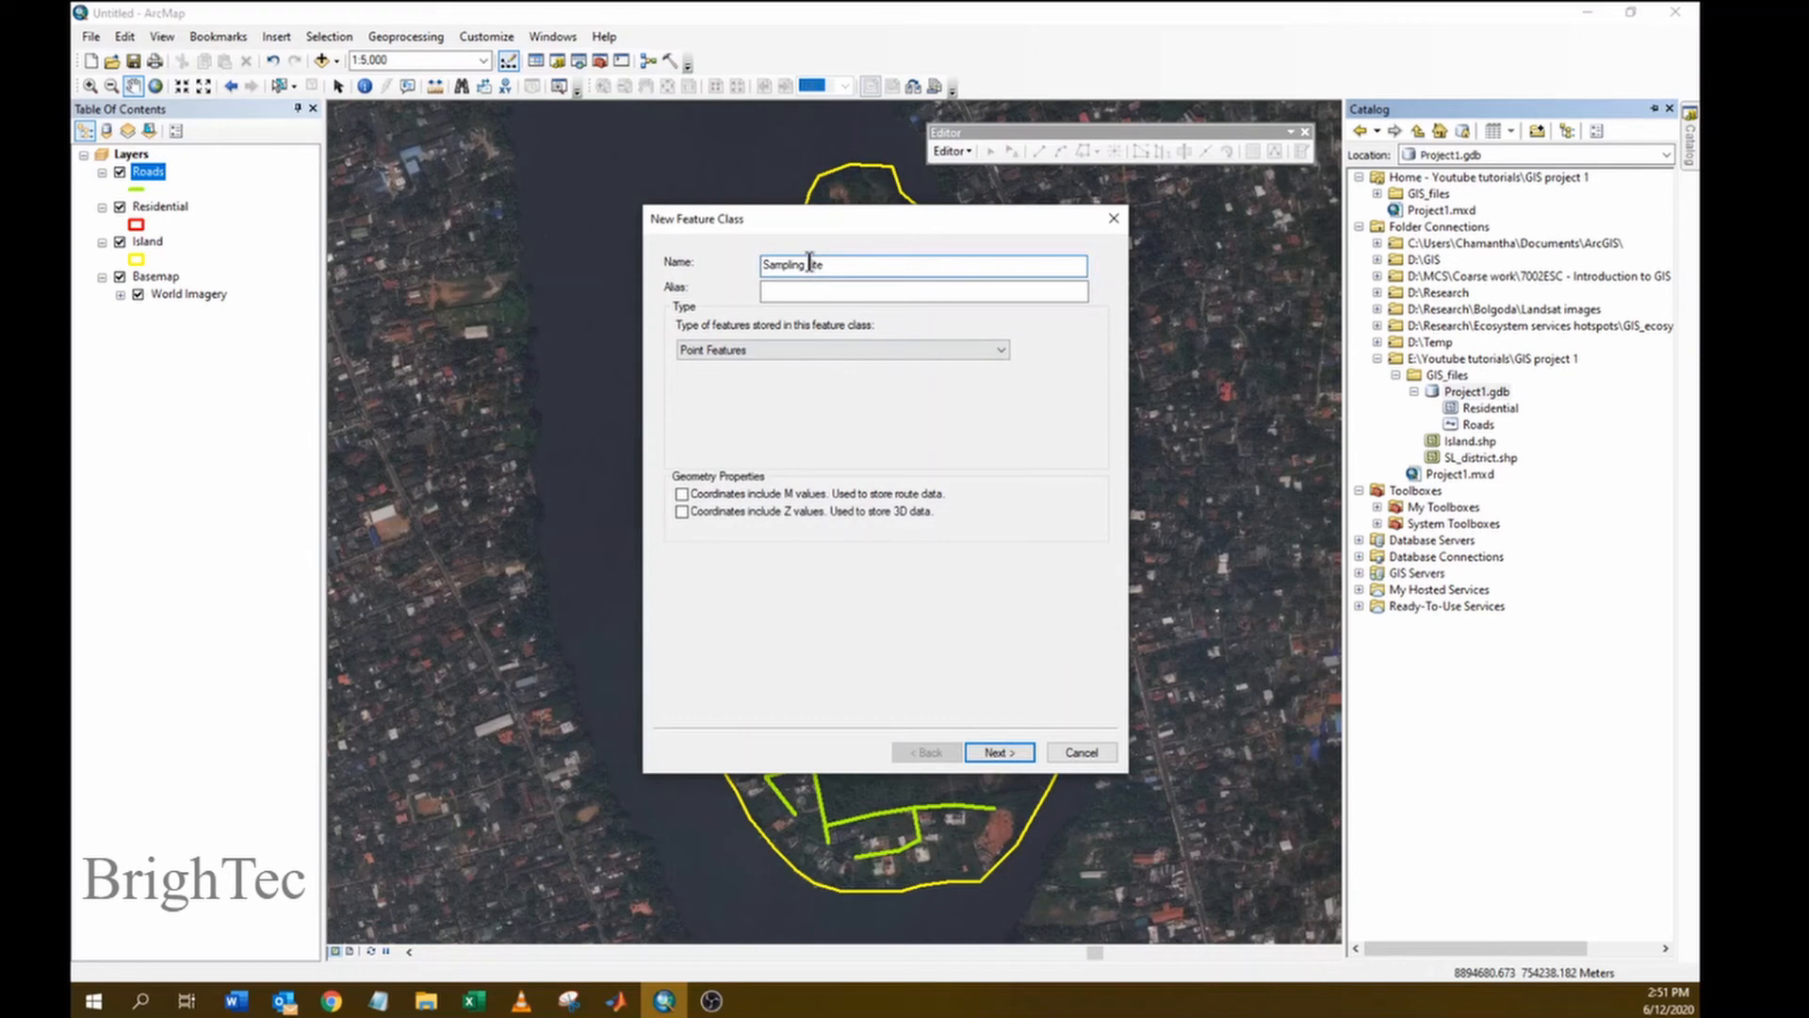
{"action": "left_click", "coordinate": [994, 752]}
{"action": "left_click", "coordinate": [961, 522]}
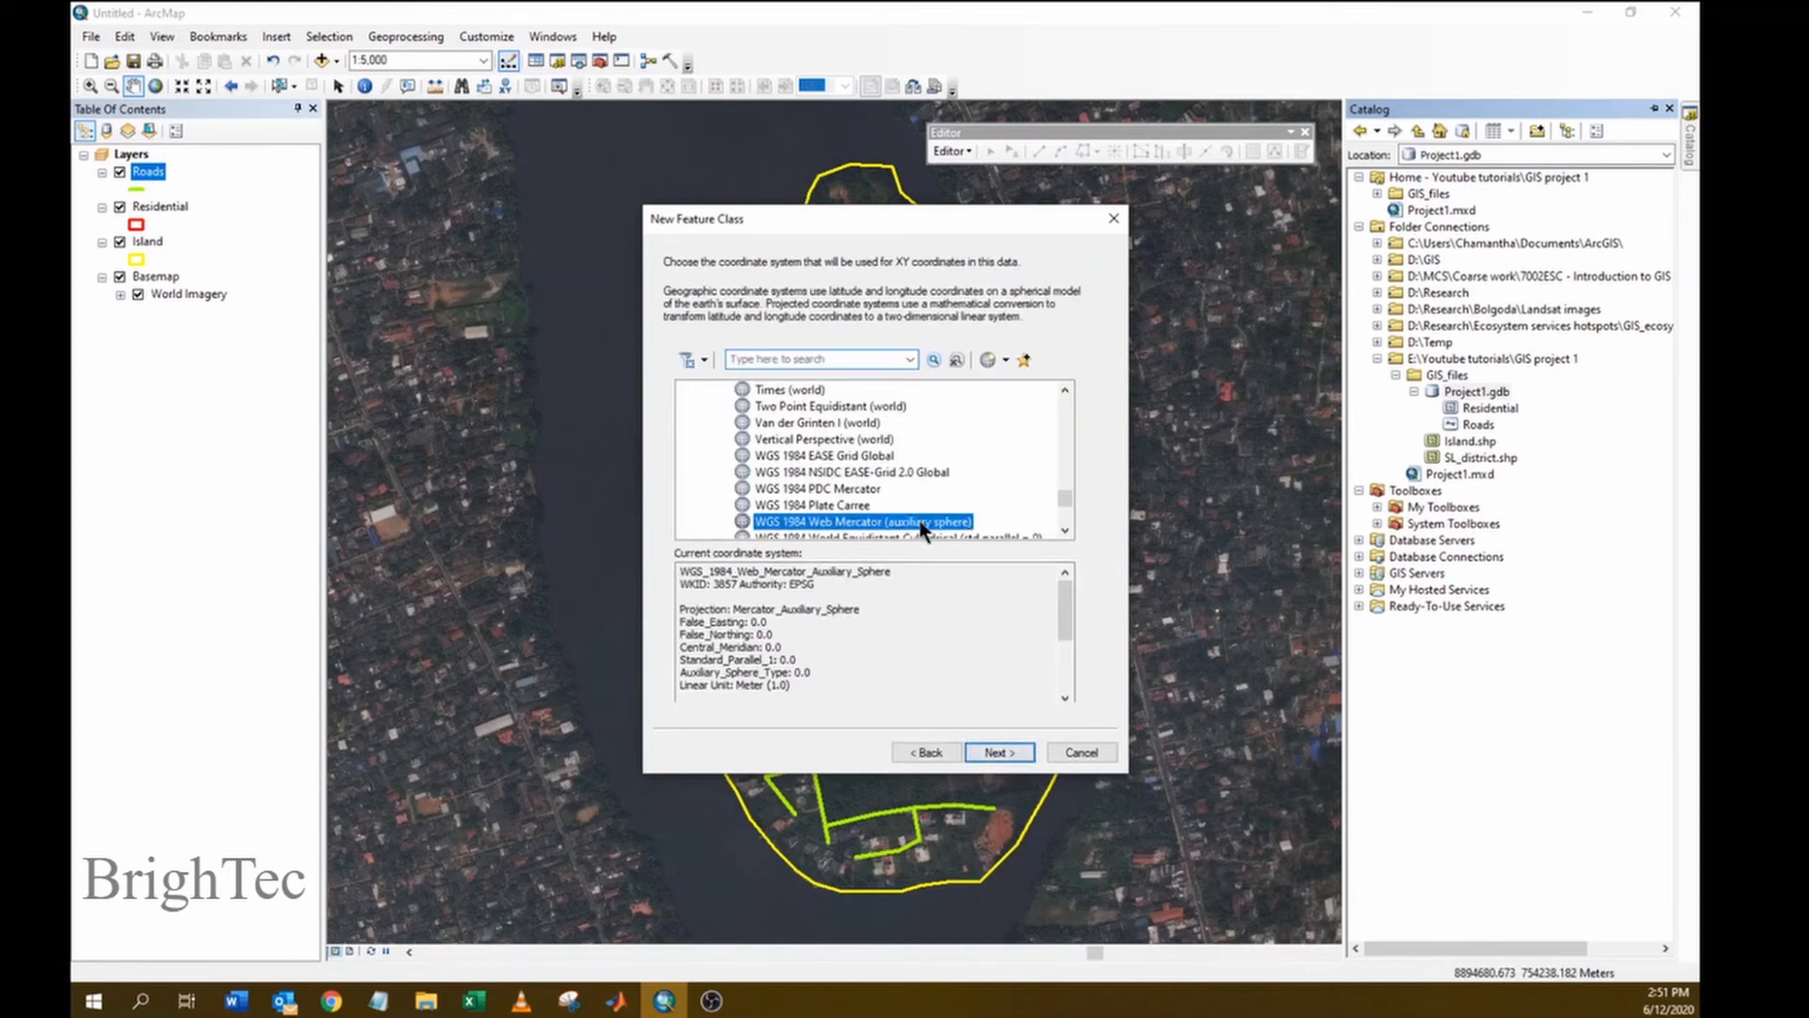
{"action": "left_click", "coordinate": [1004, 754]}
{"action": "left_click", "coordinate": [1007, 754]}
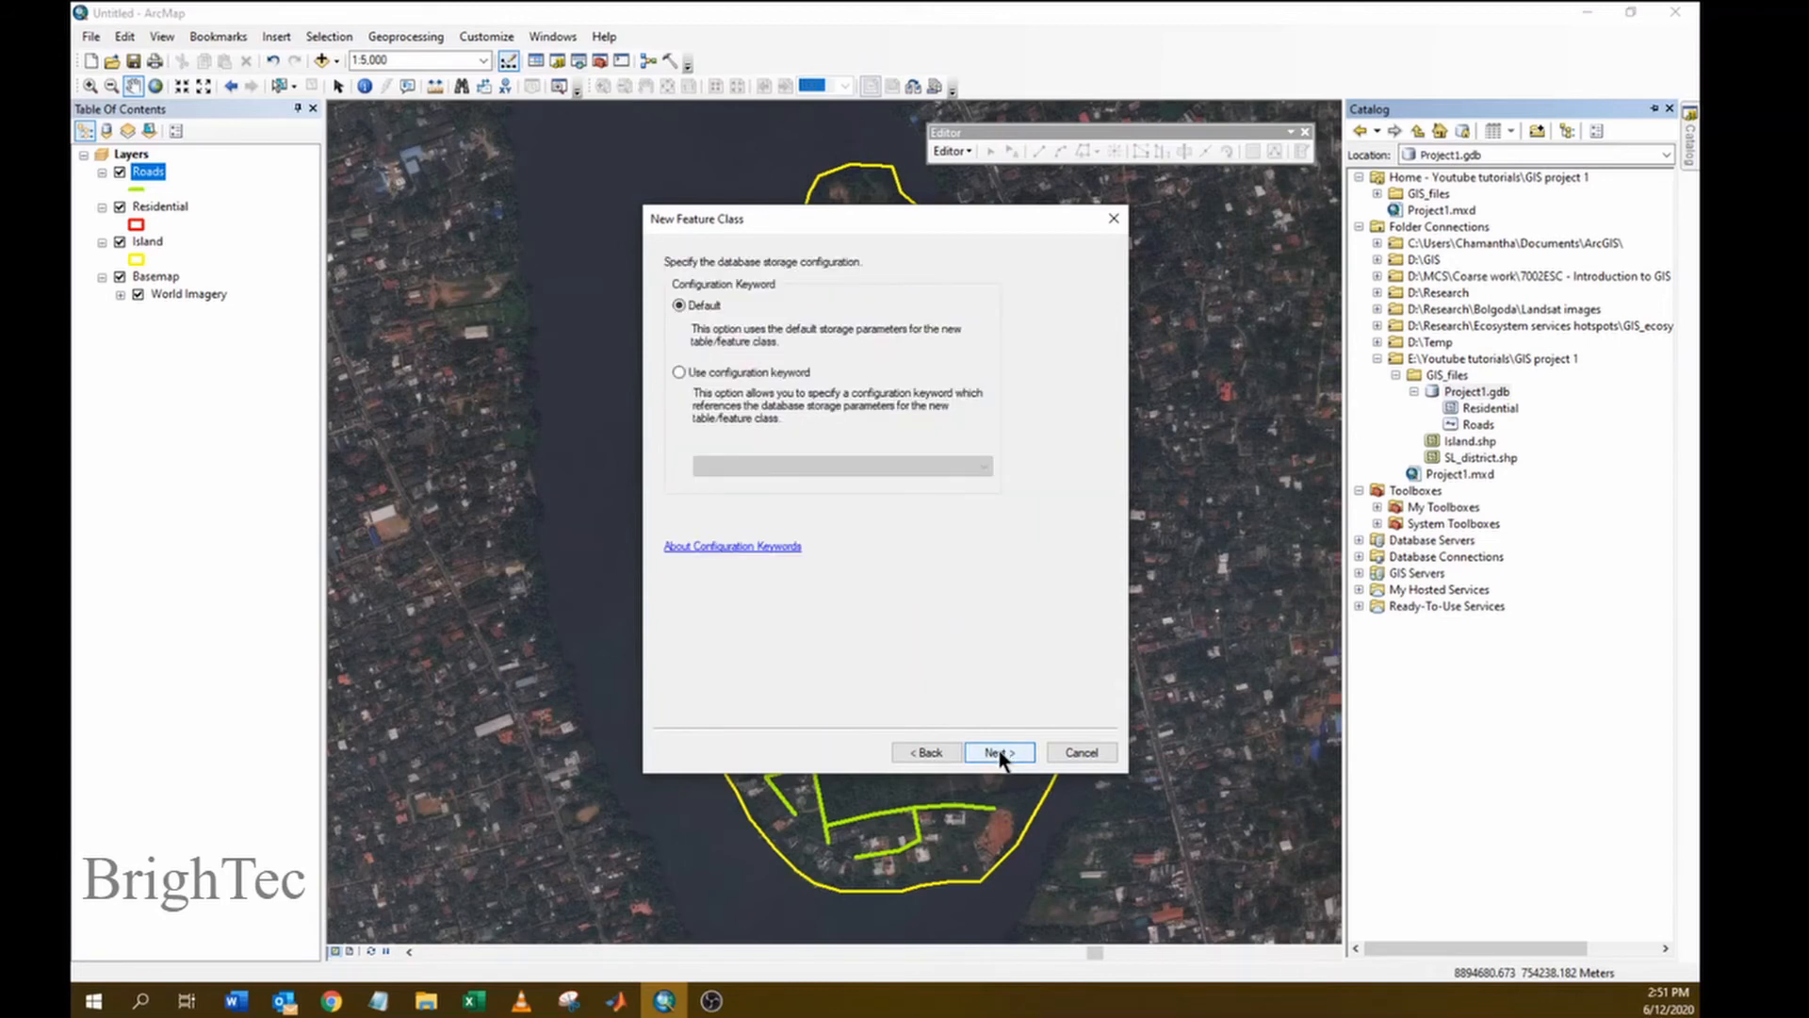
{"action": "left_click", "coordinate": [1003, 752]}
{"action": "left_click", "coordinate": [1001, 751]}
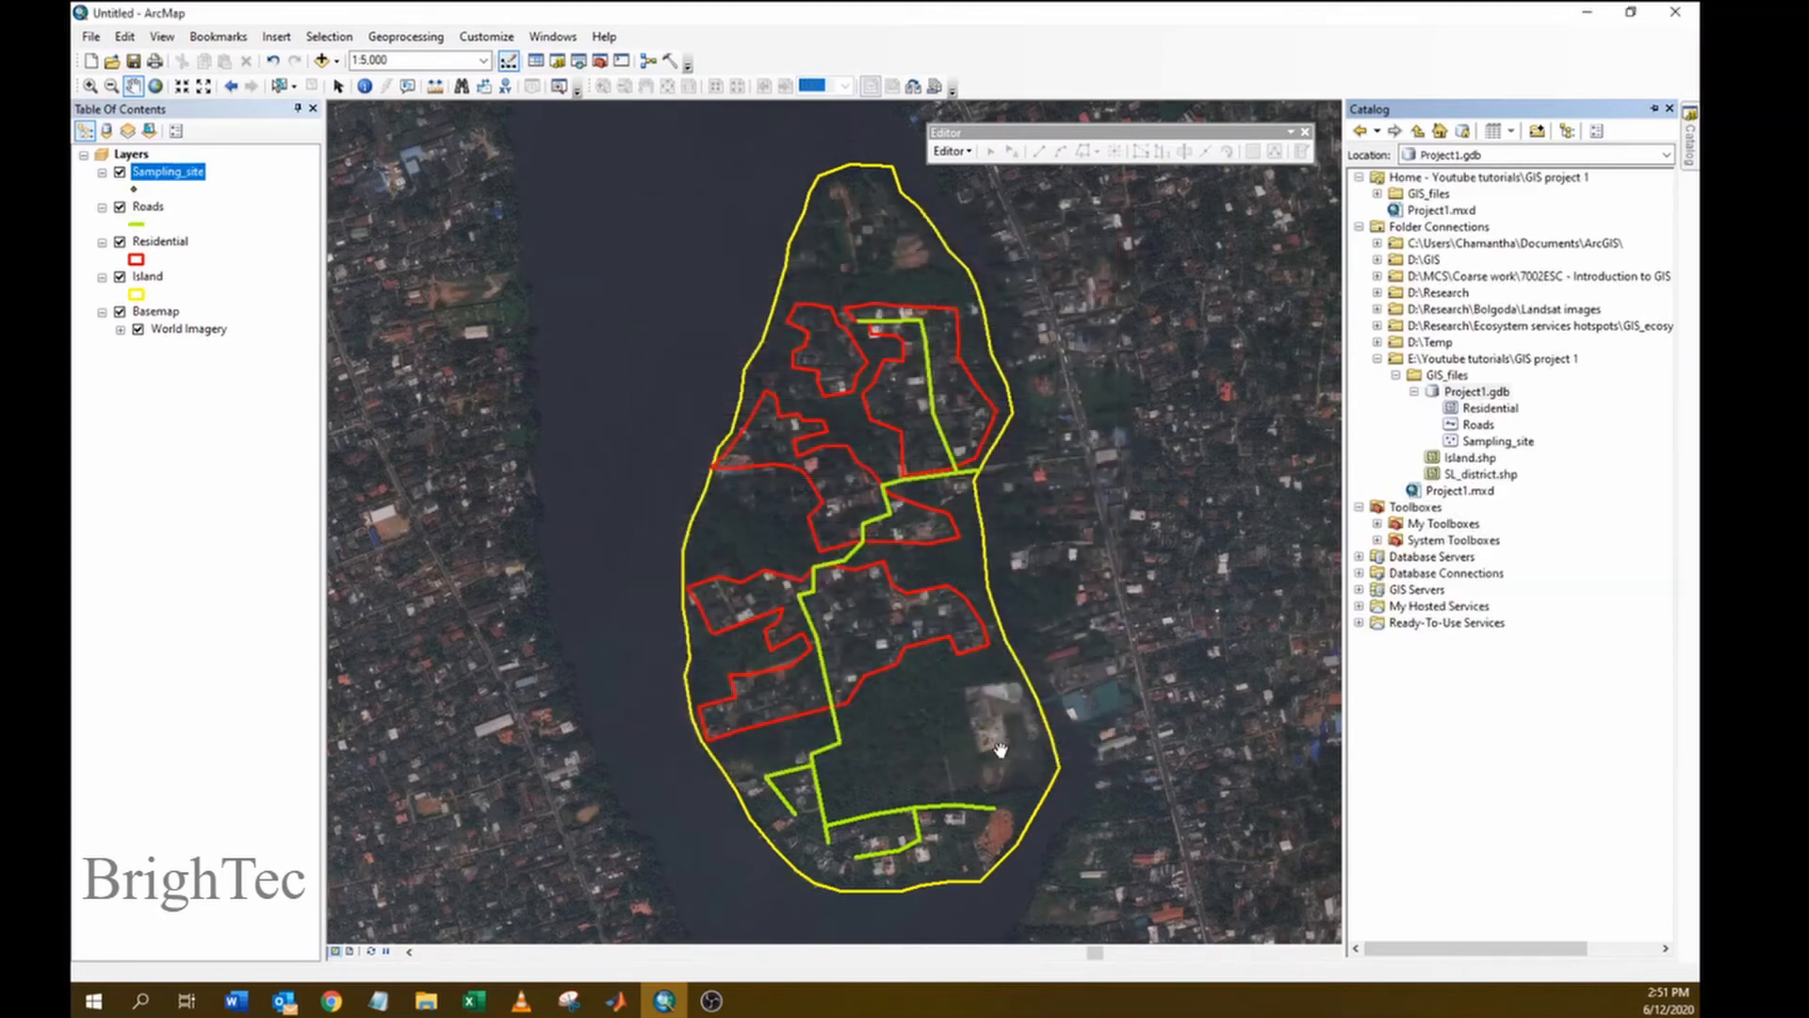
- Start editing Sampling_site and place ten sampling points around the island just inside its shoreline
{"action": "right_click", "coordinate": [173, 177]}
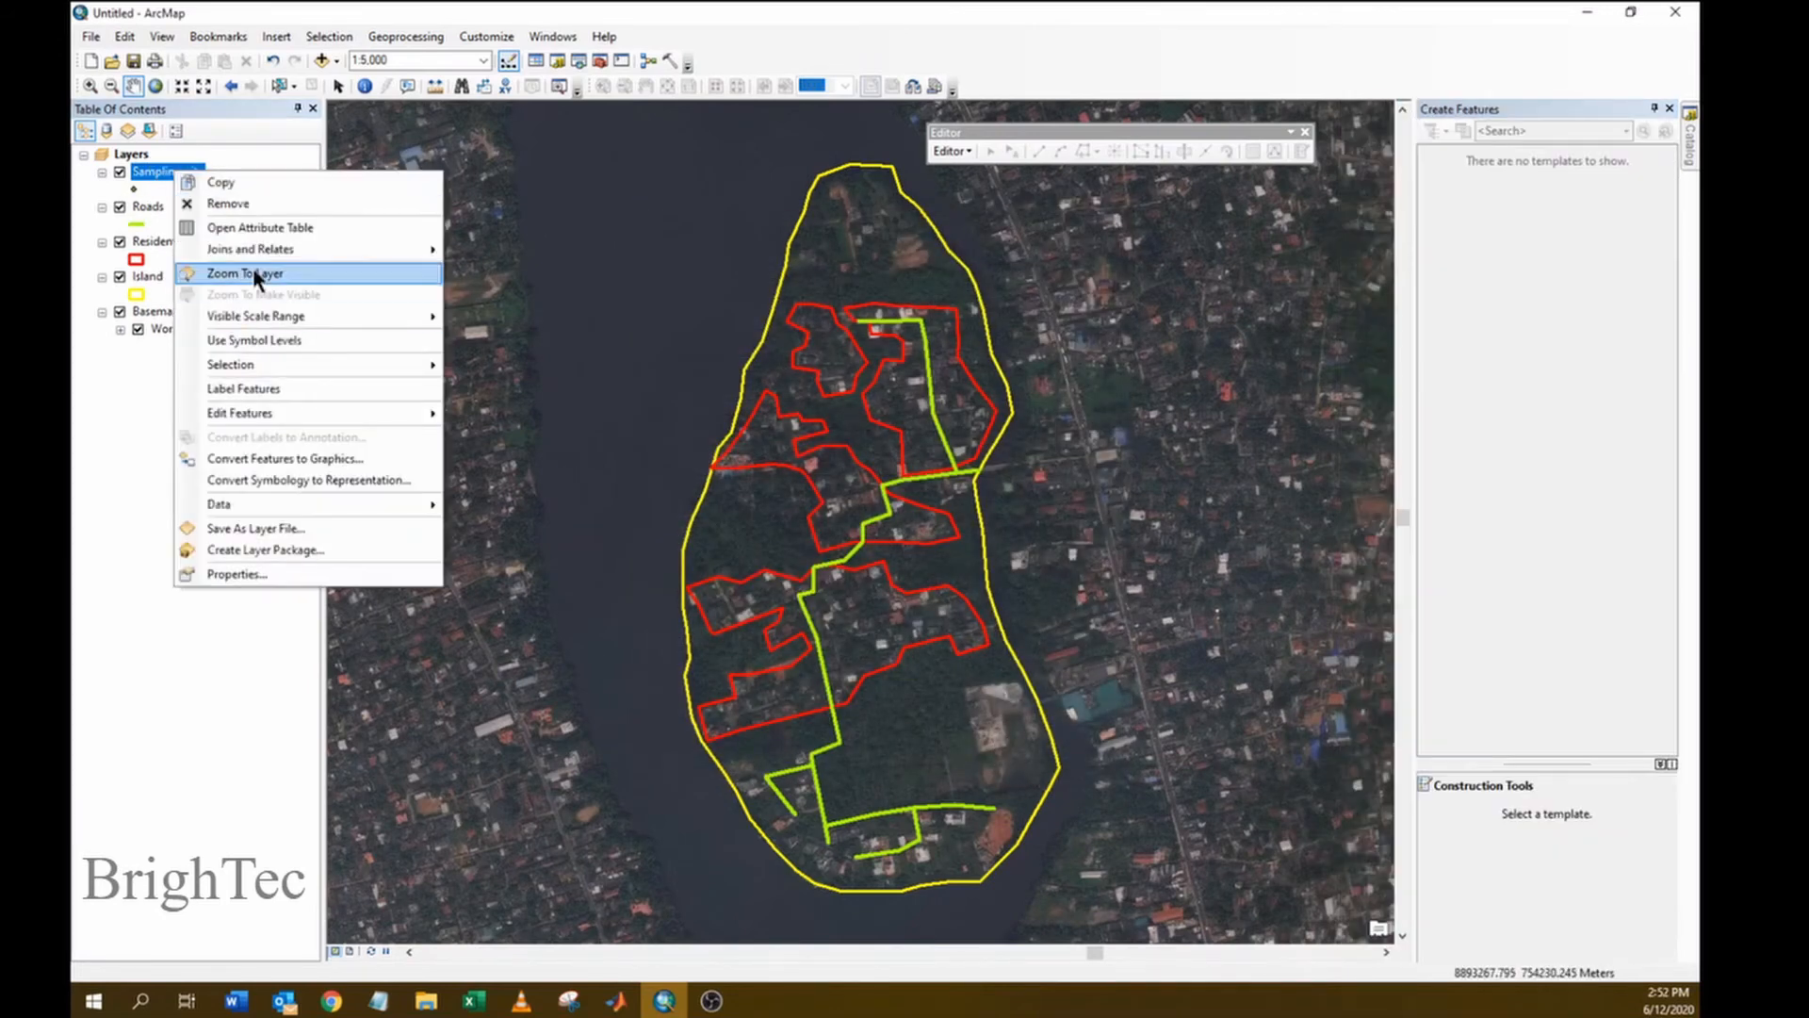
{"action": "mouse_move", "coordinate": [268, 412]}
{"action": "left_click", "coordinate": [485, 417]}
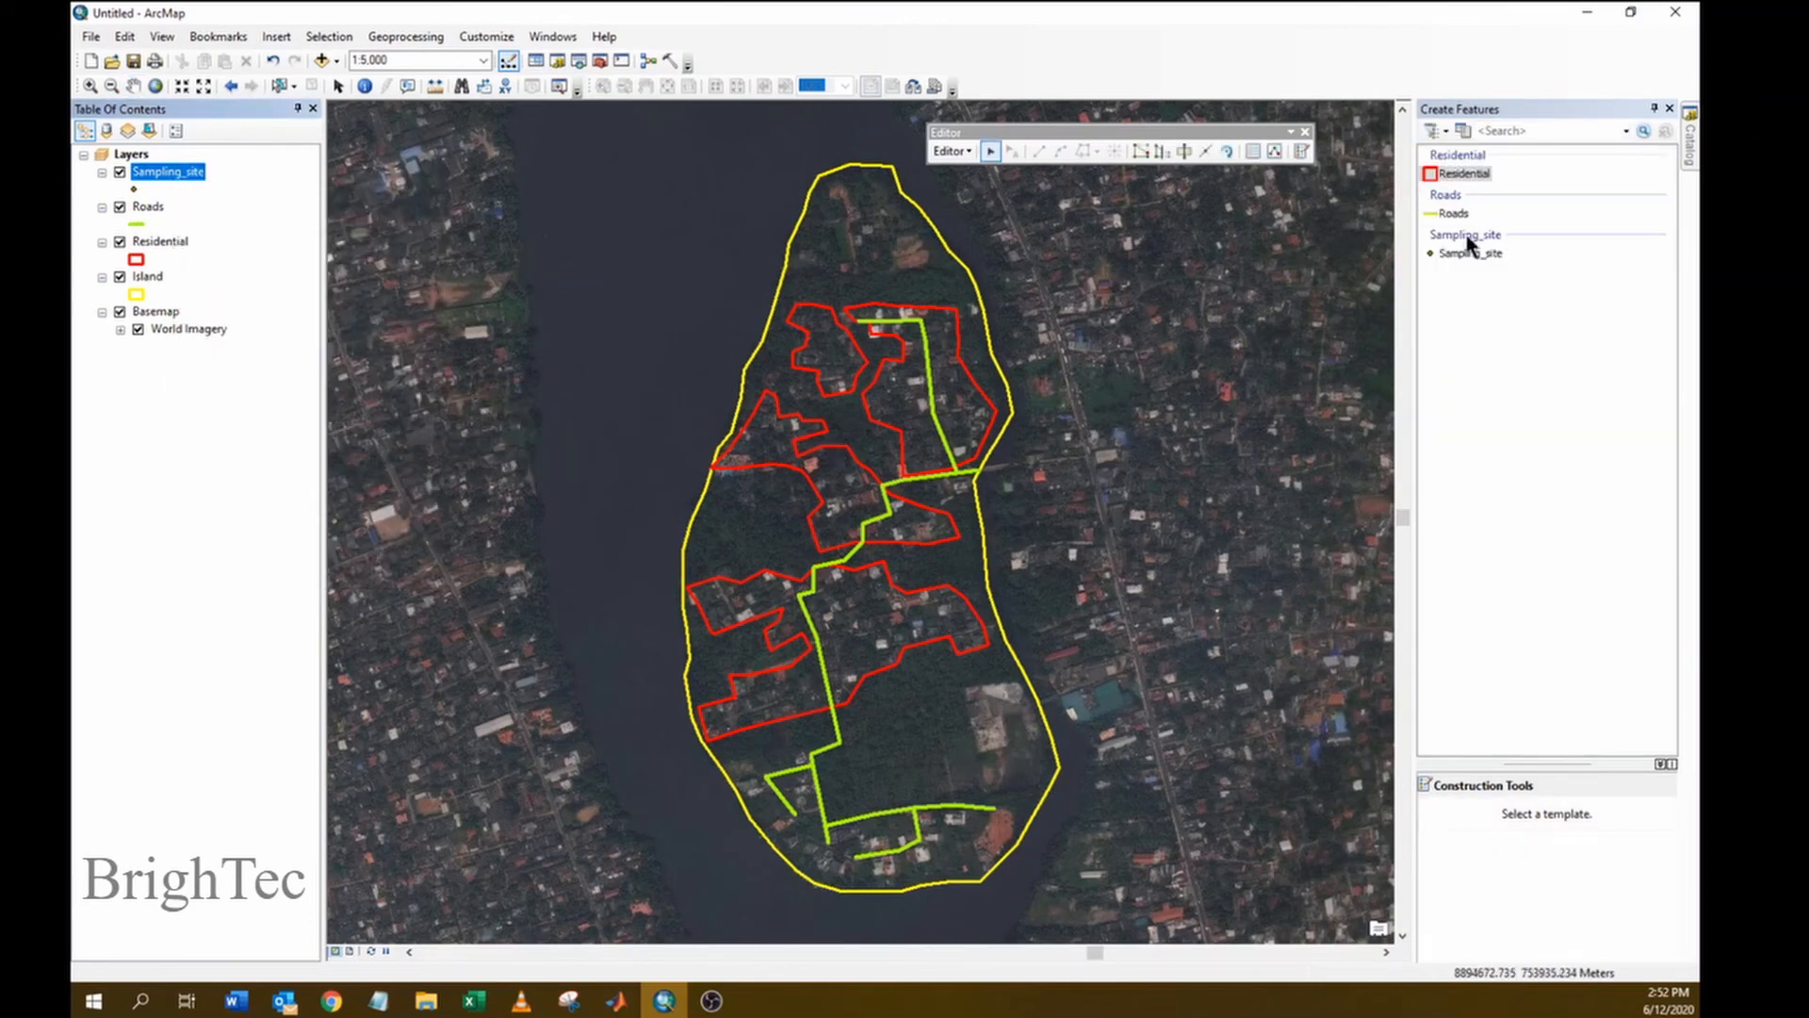
{"action": "left_click", "coordinate": [1044, 764]}
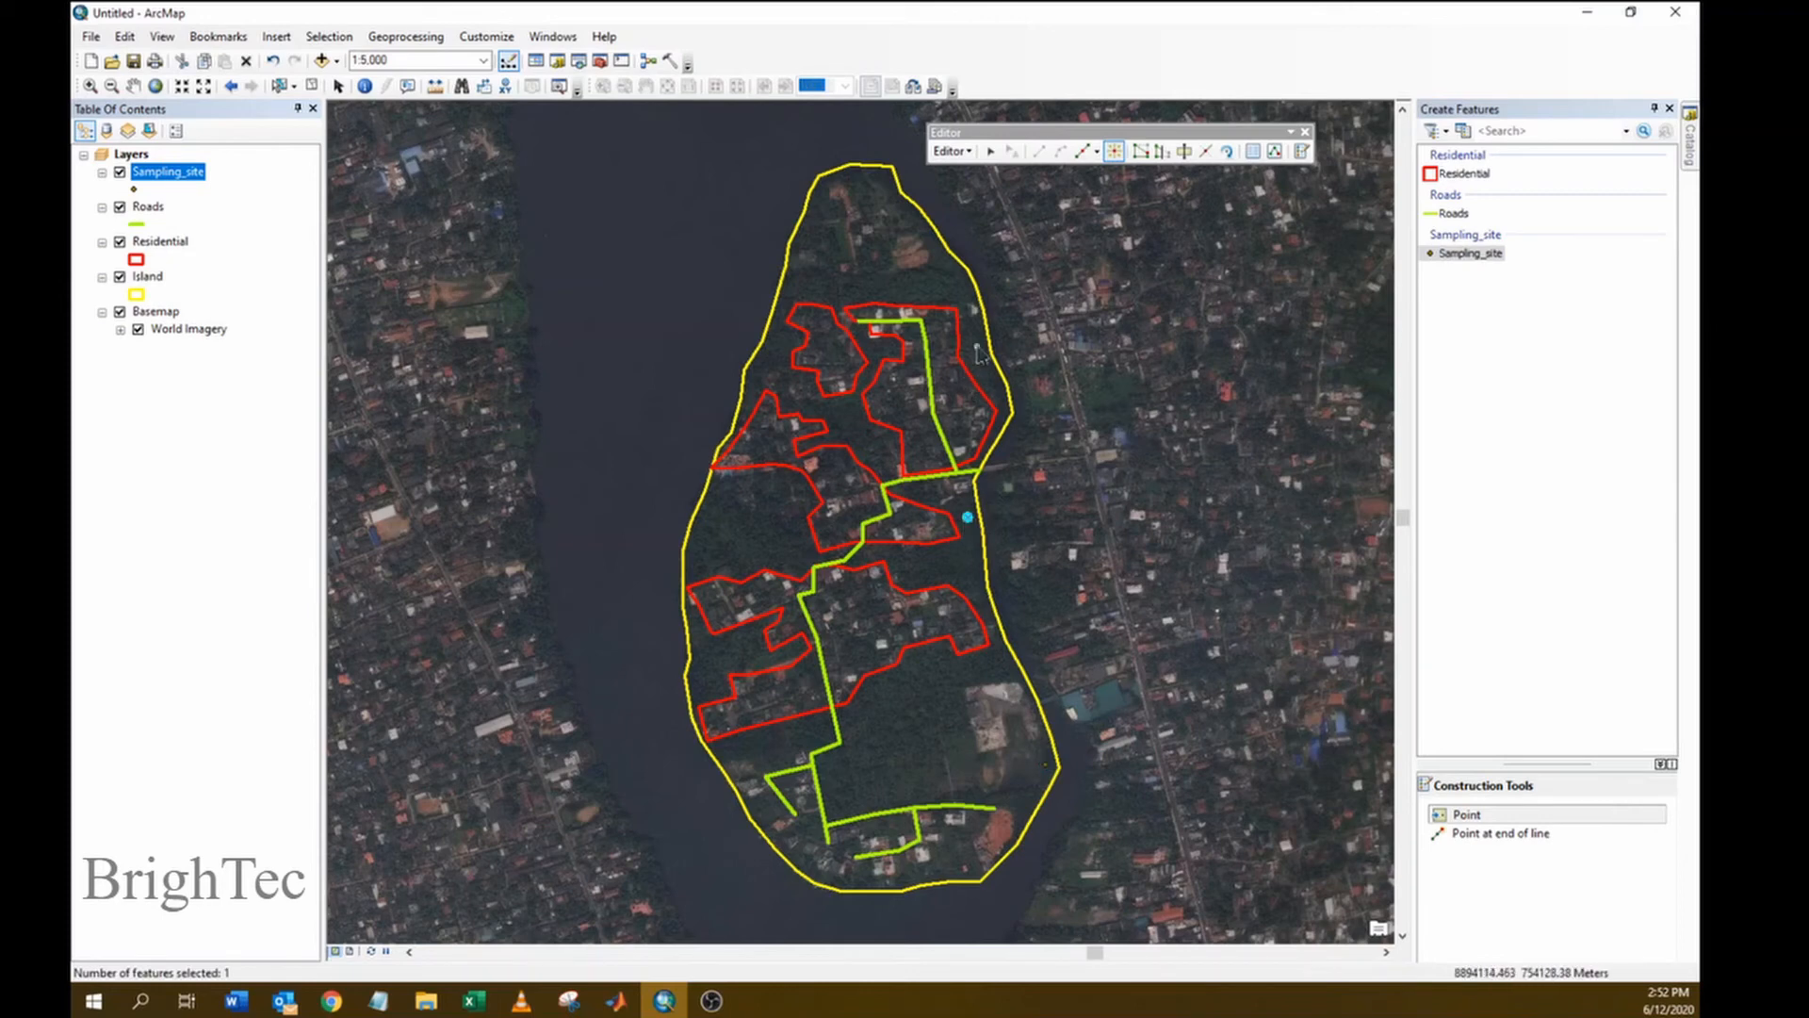
{"action": "left_click", "coordinate": [906, 212]}
{"action": "left_click", "coordinate": [802, 247]}
{"action": "left_click", "coordinate": [761, 363]}
{"action": "left_click", "coordinate": [713, 514]}
{"action": "left_click", "coordinate": [700, 678]}
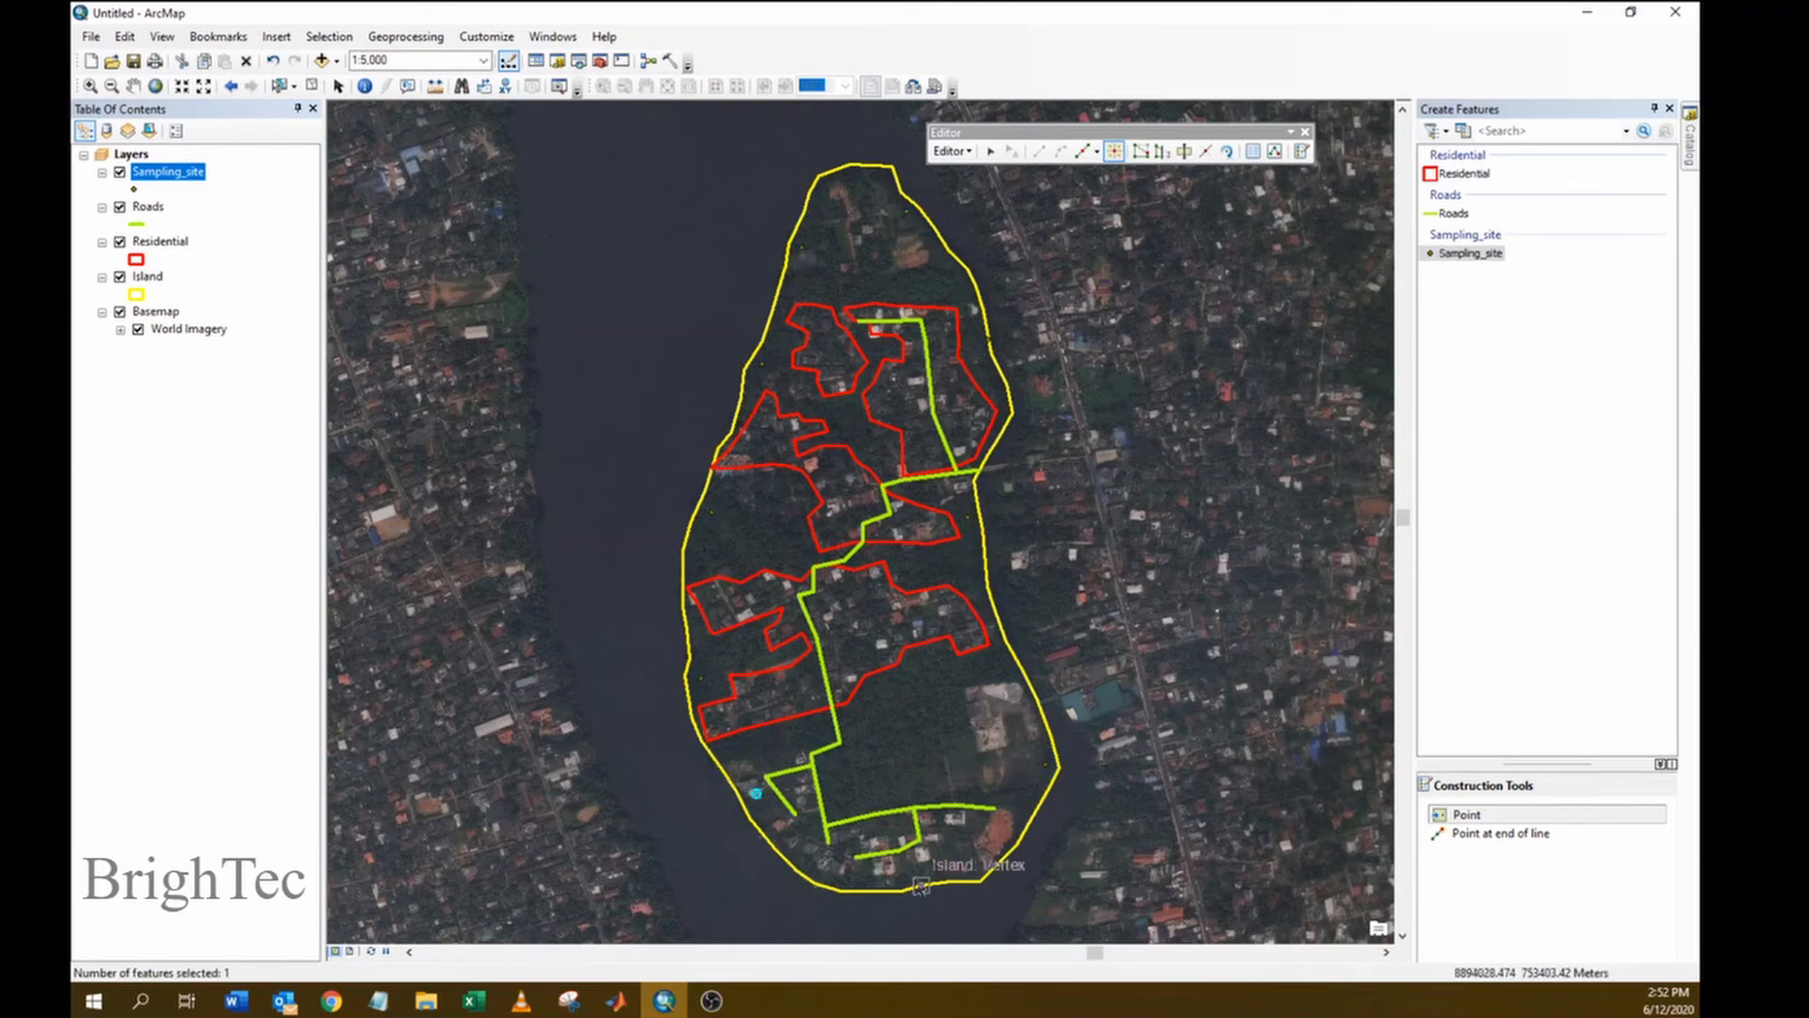
{"action": "left_click", "coordinate": [914, 873]}
- Save the Sampling_site edits and stop editing
{"action": "left_click", "coordinate": [951, 152]}
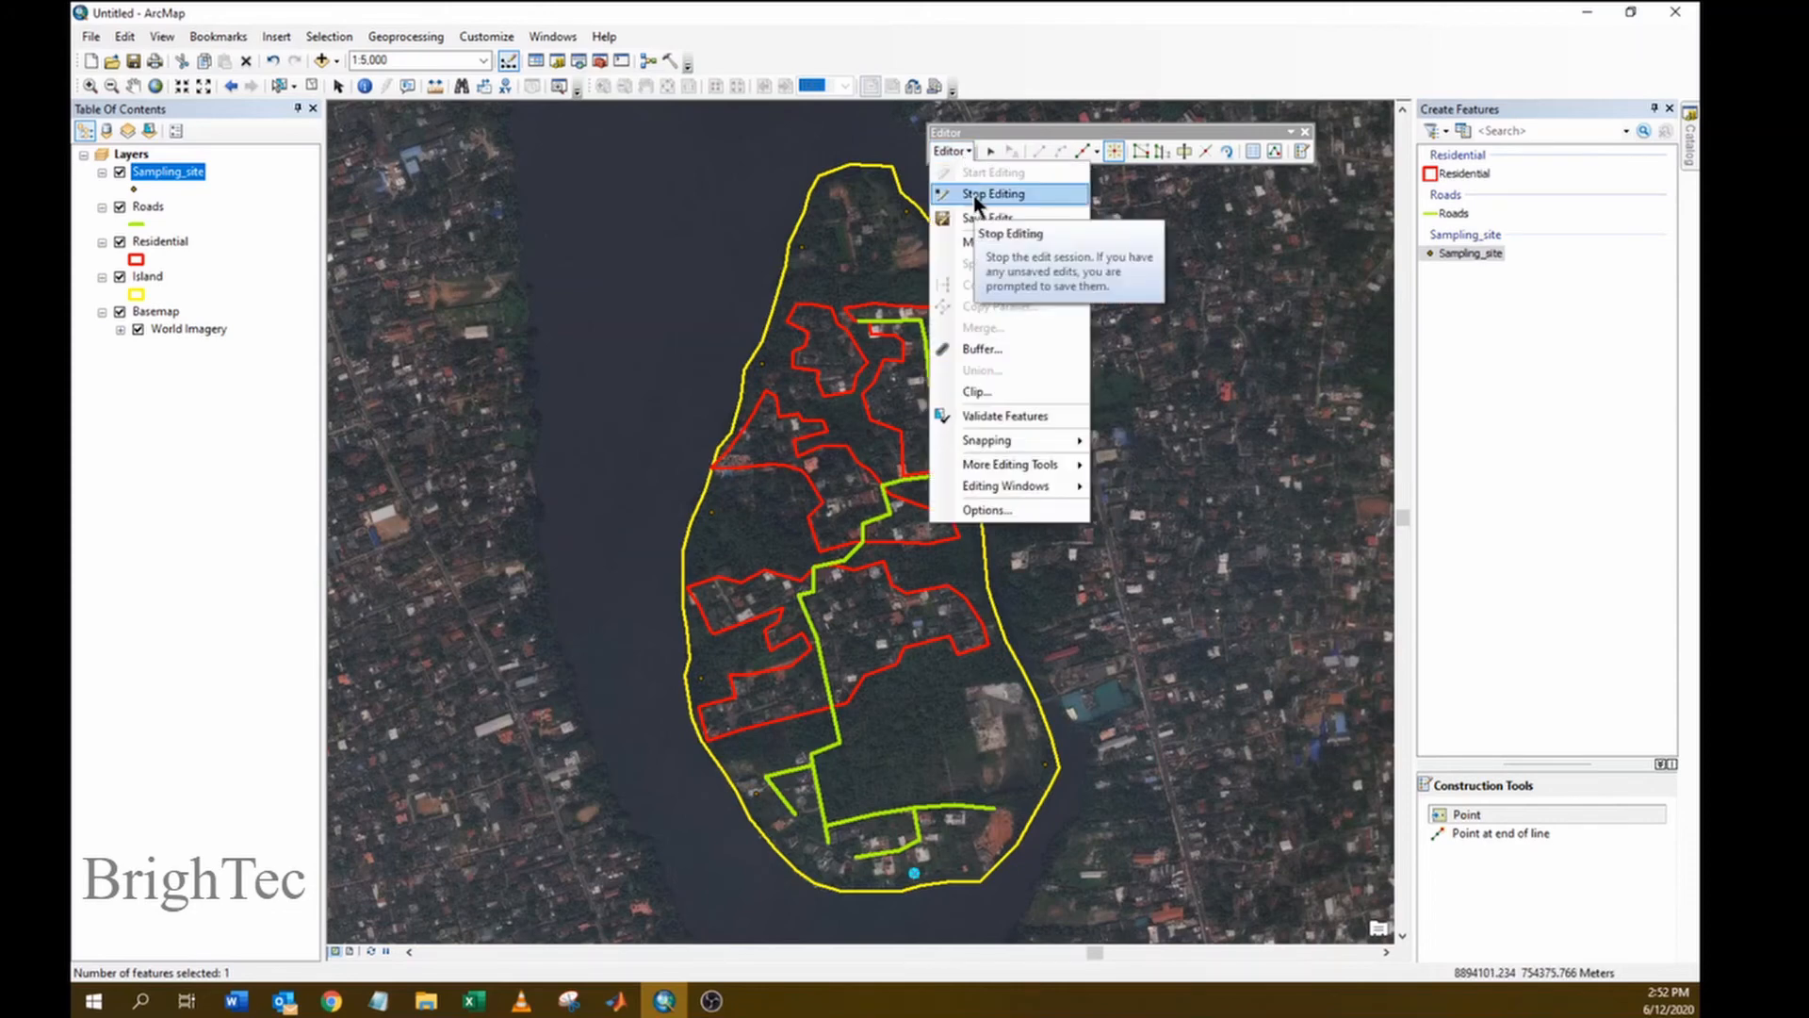
{"action": "left_click", "coordinate": [981, 216]}
{"action": "left_click", "coordinate": [952, 152]}
{"action": "left_click", "coordinate": [982, 197]}
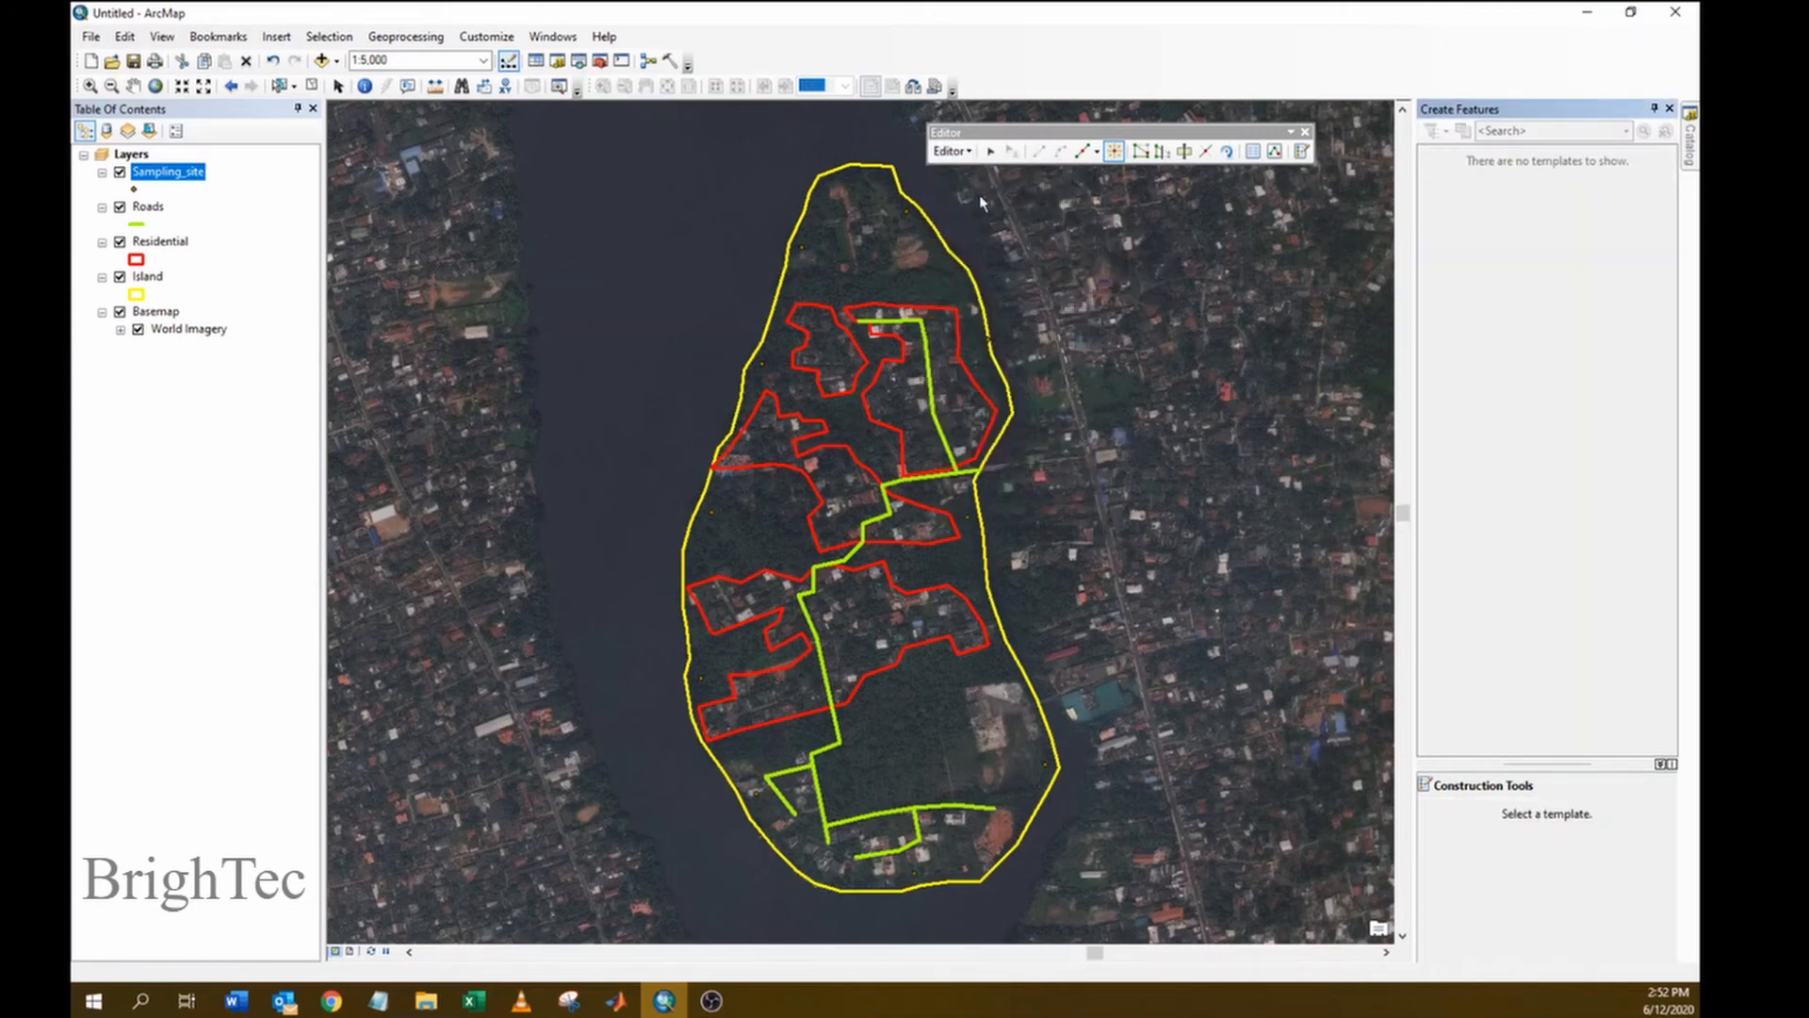
- Review the records in the Sampling_site attribute table and close it
{"action": "right_click", "coordinate": [185, 168]}
{"action": "left_click", "coordinate": [346, 243]}
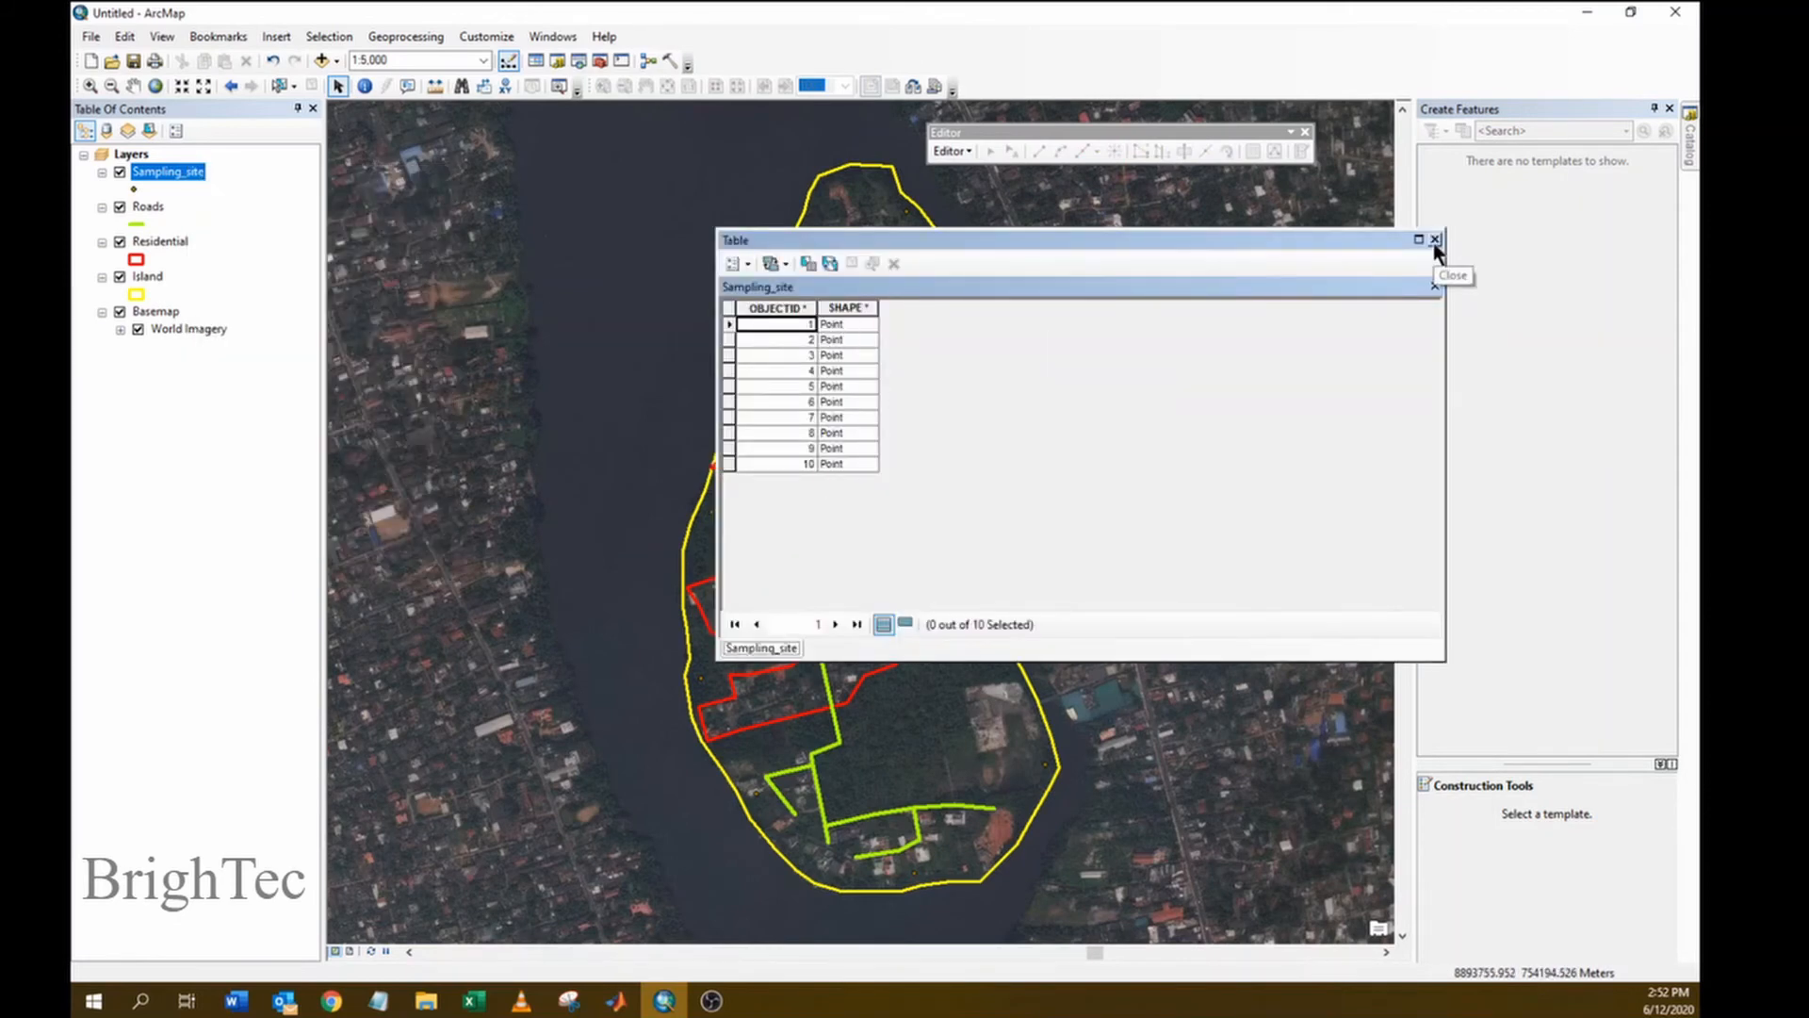
{"action": "left_click", "coordinate": [1435, 286]}
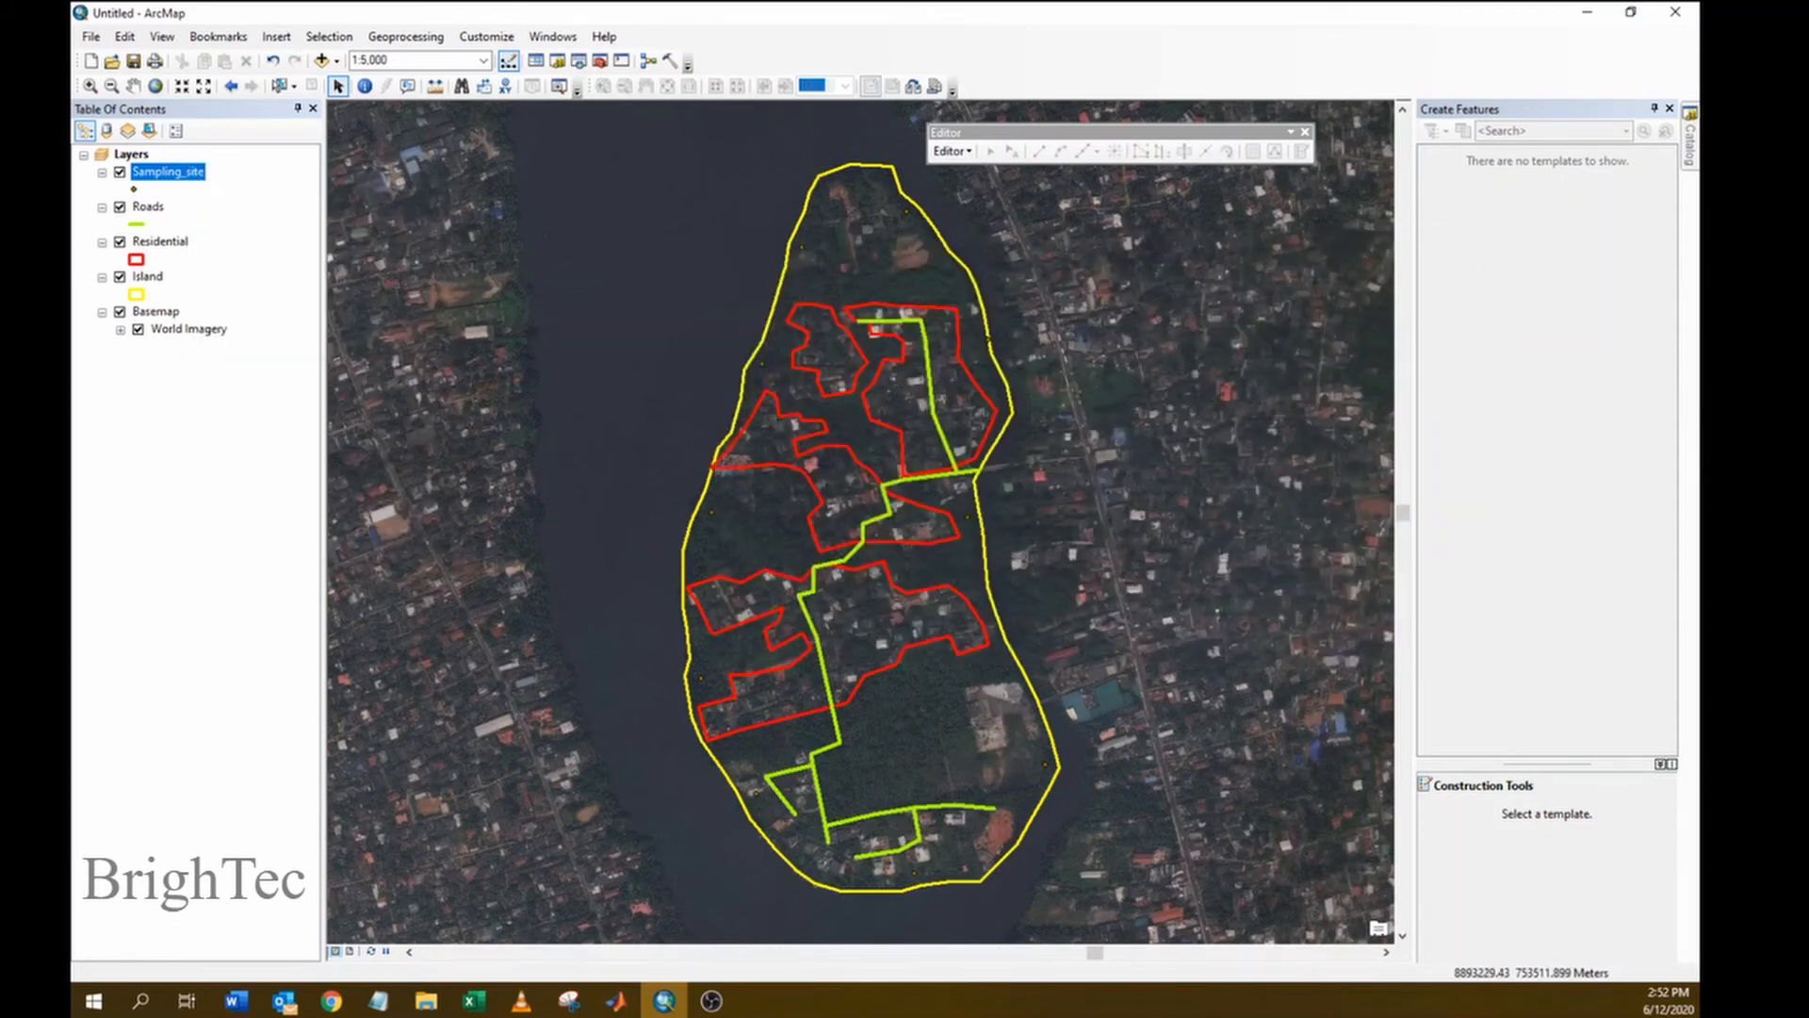
- Change the Sampling_site point symbol to bright pink with a size of 7
{"action": "left_click", "coordinate": [133, 187]}
{"action": "left_click", "coordinate": [719, 259]}
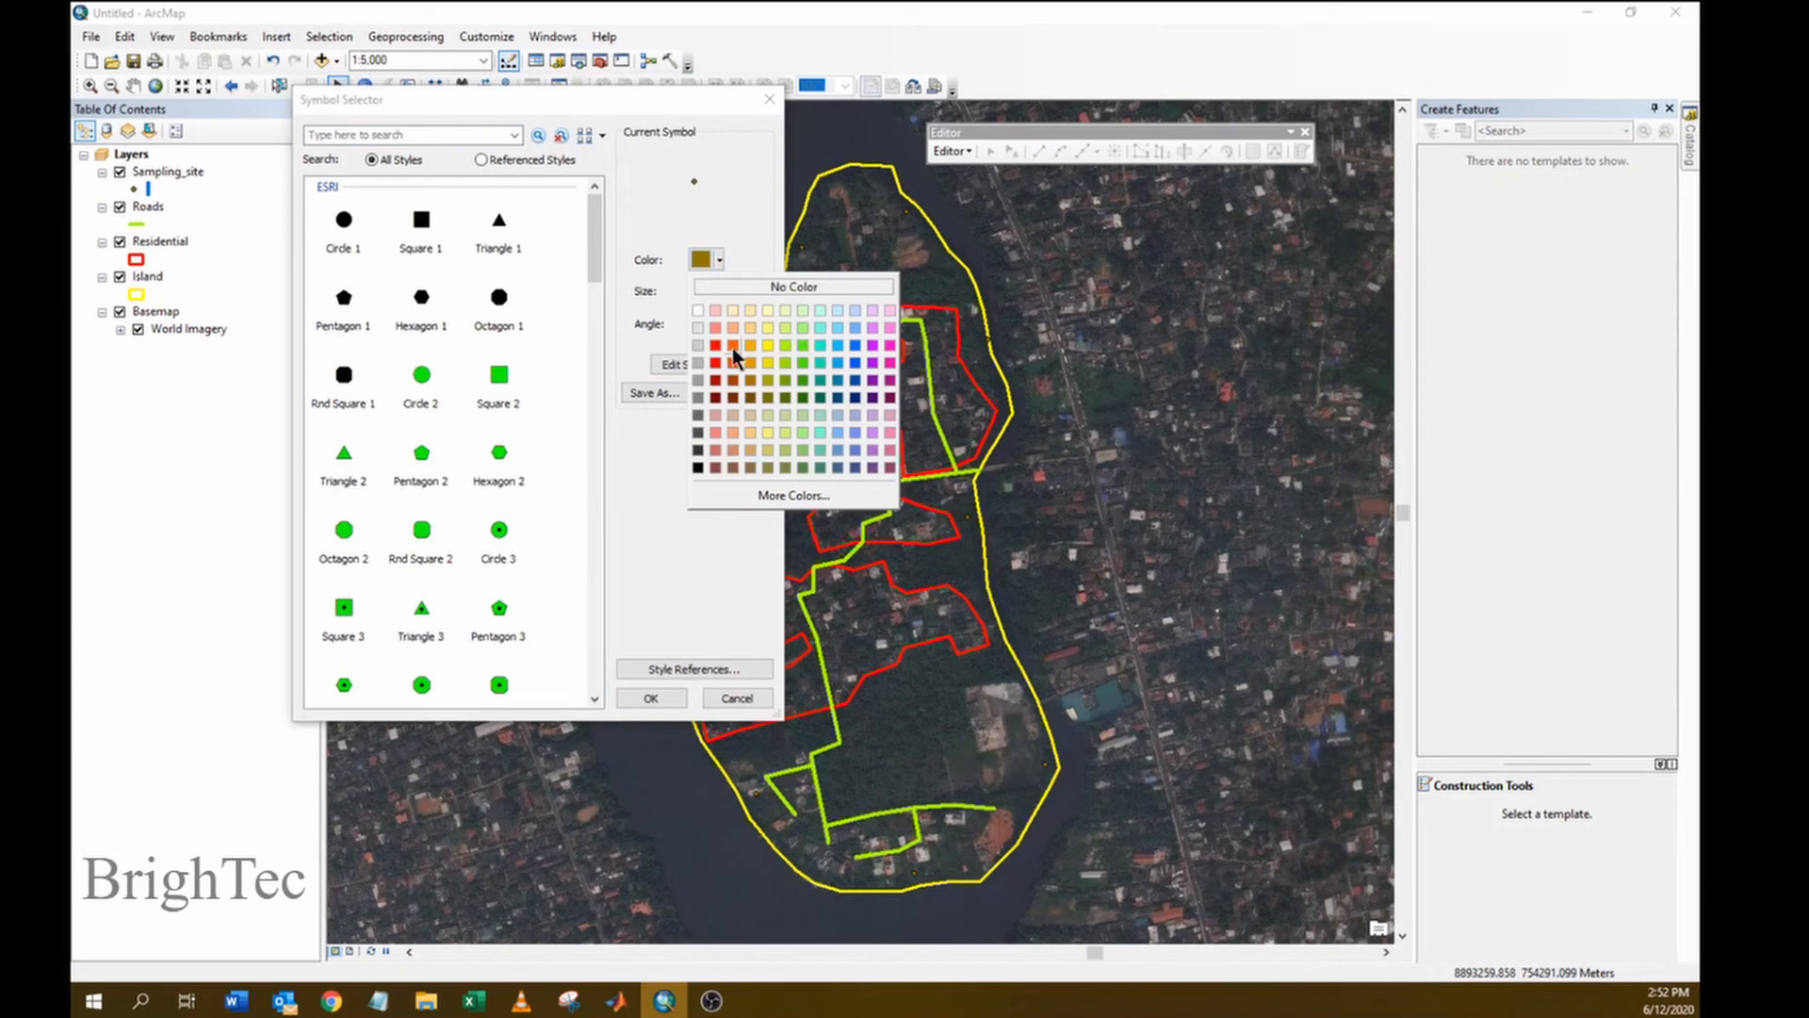
{"action": "left_click", "coordinate": [890, 345]}
{"action": "left_click", "coordinate": [735, 288]}
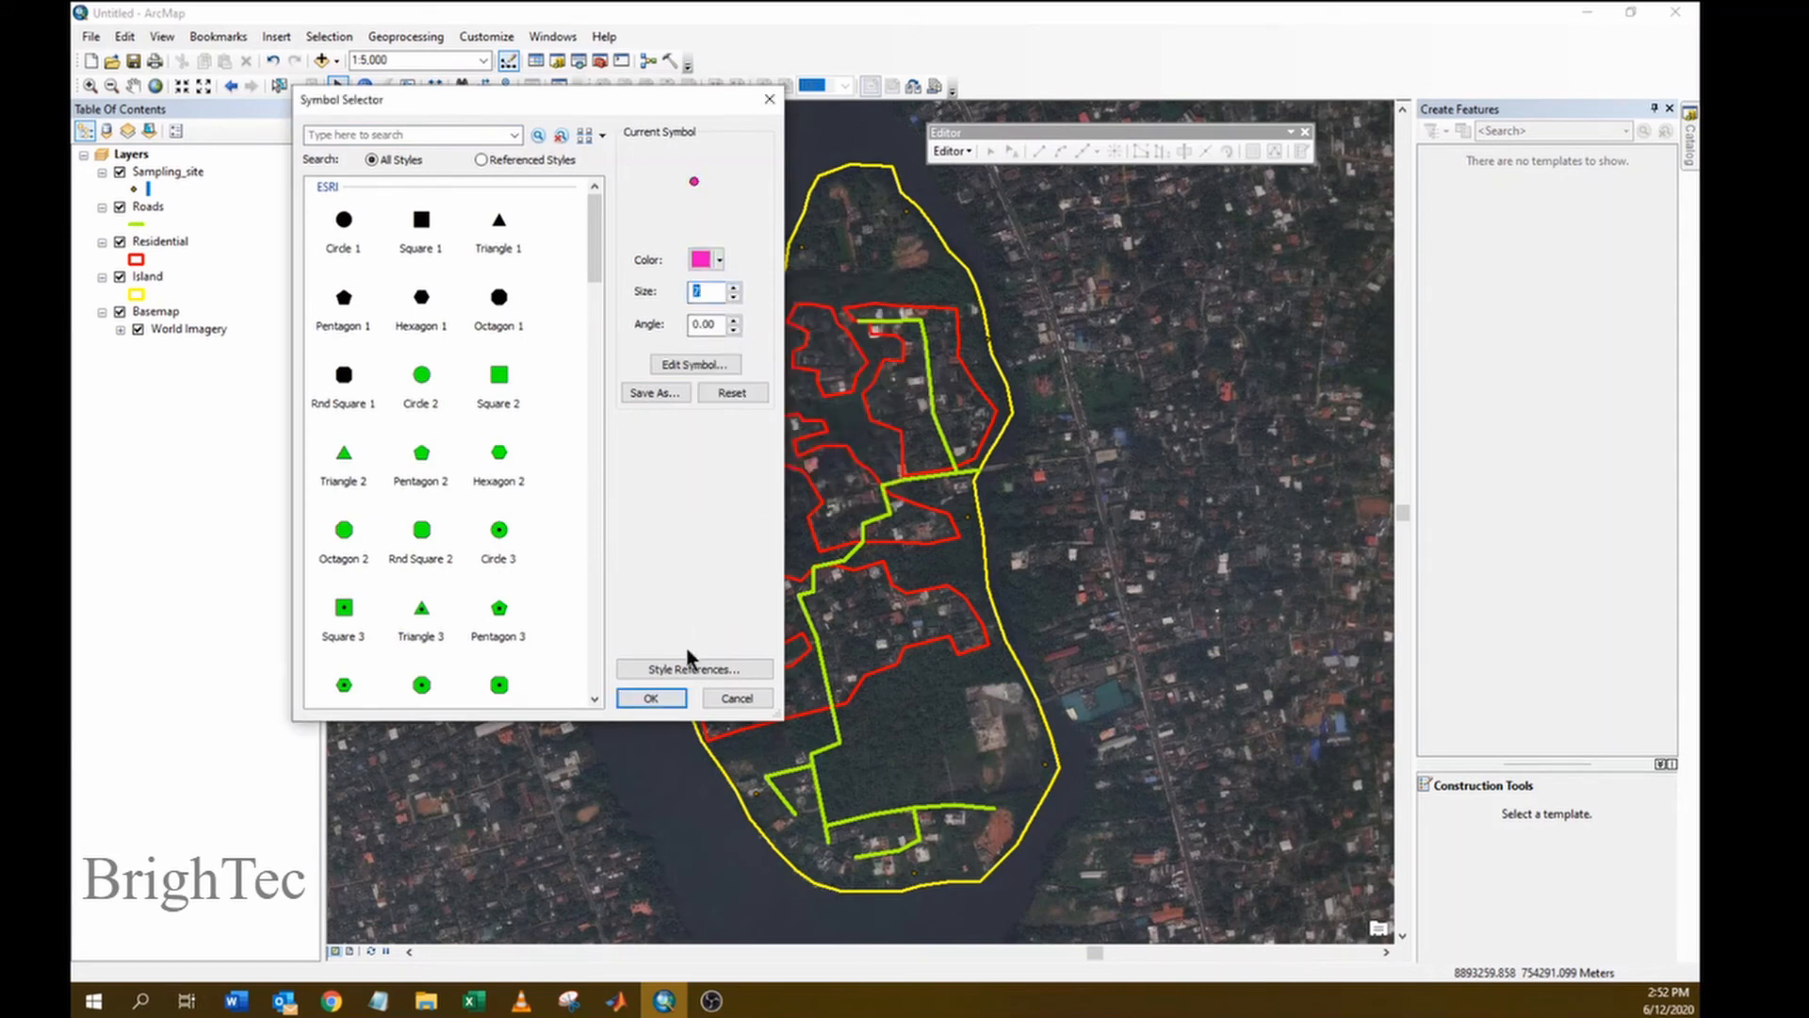
{"action": "left_click", "coordinate": [651, 698]}
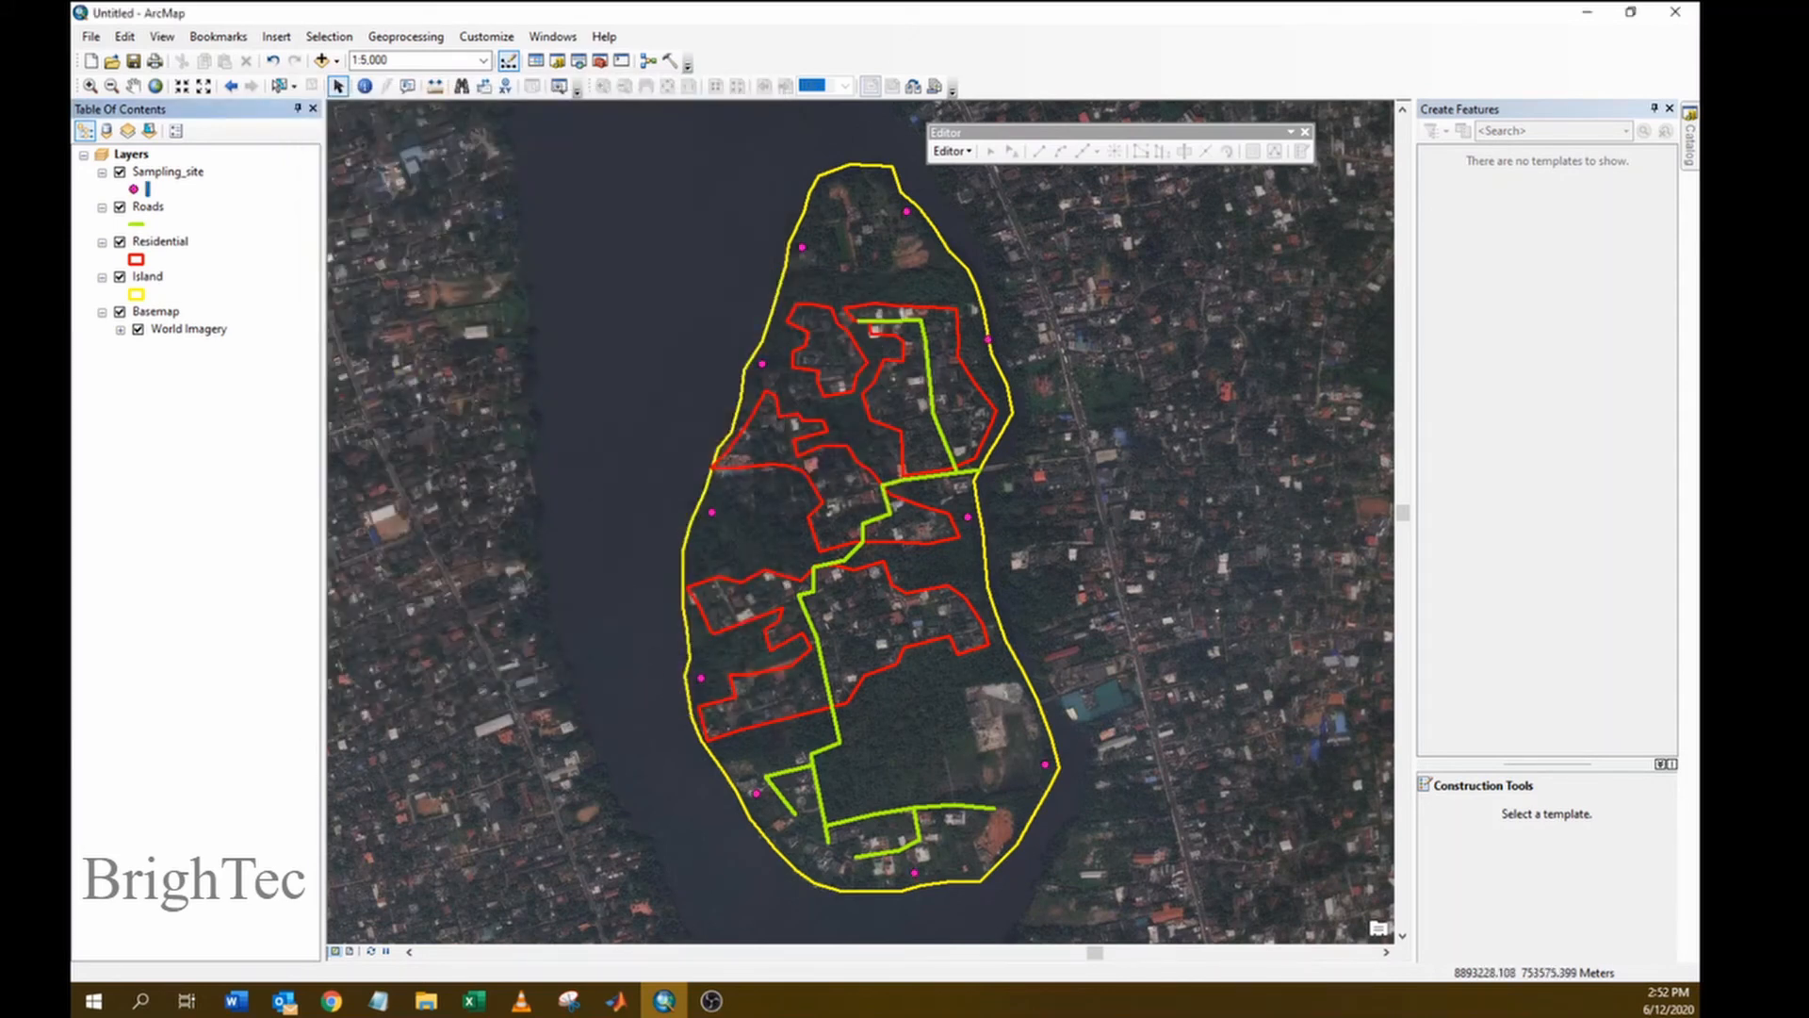
- Create a polygon feature class named Bareland in the Project1 geodatabase, using WGS 1984 Web Mercator and the default storage settings
{"action": "mouse_move", "coordinate": [1691, 137]}
{"action": "left_click", "coordinate": [1476, 392]}
{"action": "right_click", "coordinate": [1476, 391]}
{"action": "mouse_move", "coordinate": [1536, 586]}
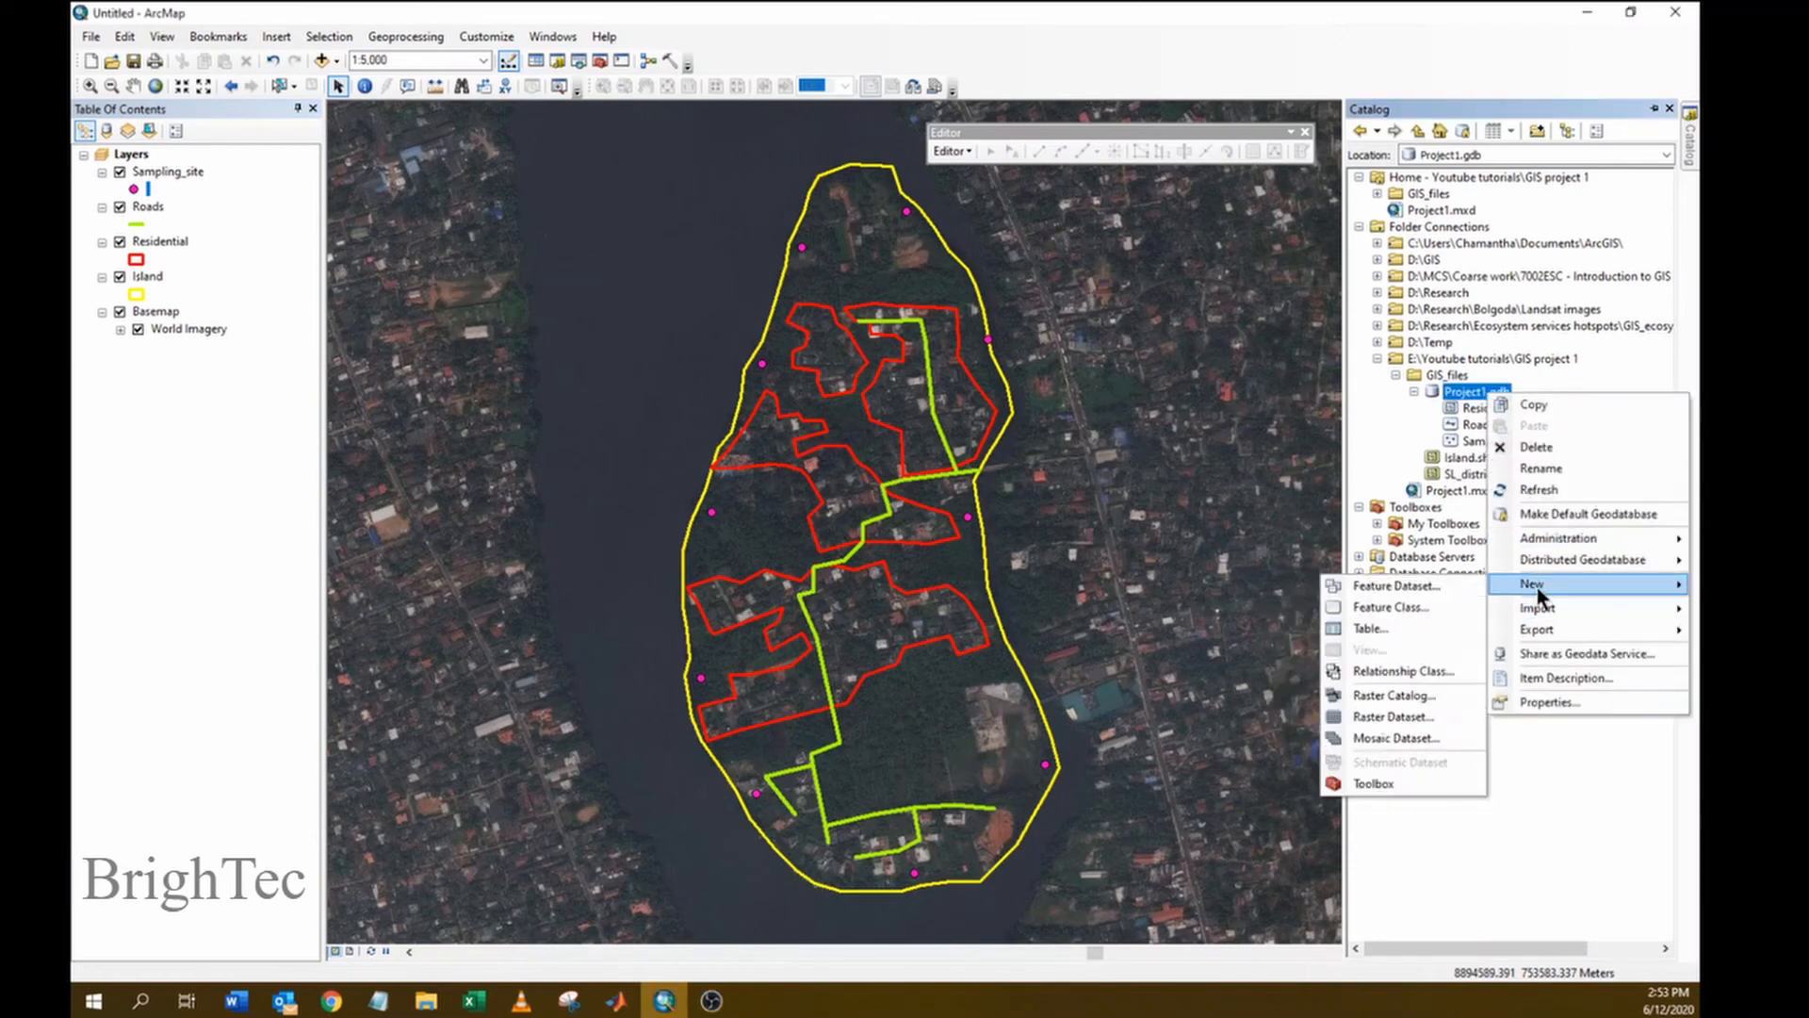
{"action": "left_click", "coordinate": [1391, 607]}
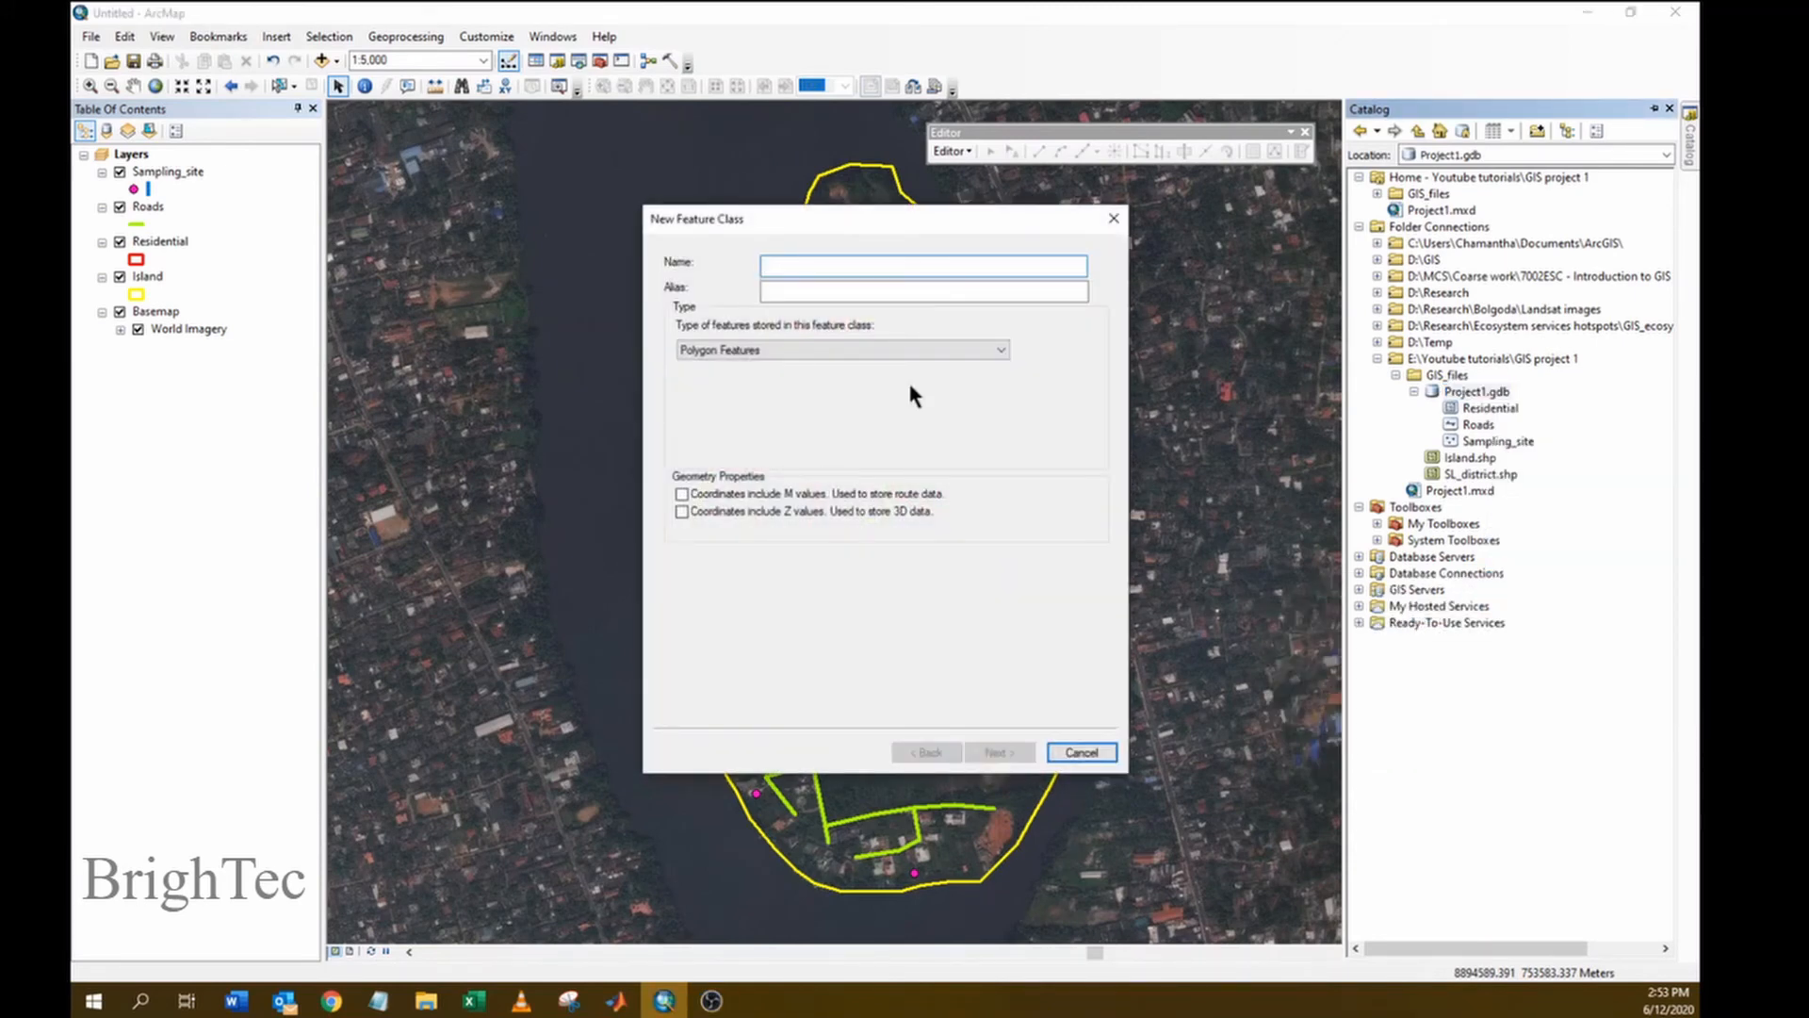
{"action": "type", "text": "Bareland"}
{"action": "left_click", "coordinate": [997, 750]}
{"action": "left_click", "coordinate": [882, 529]}
{"action": "left_click", "coordinate": [1001, 750]}
{"action": "left_click", "coordinate": [1012, 744]}
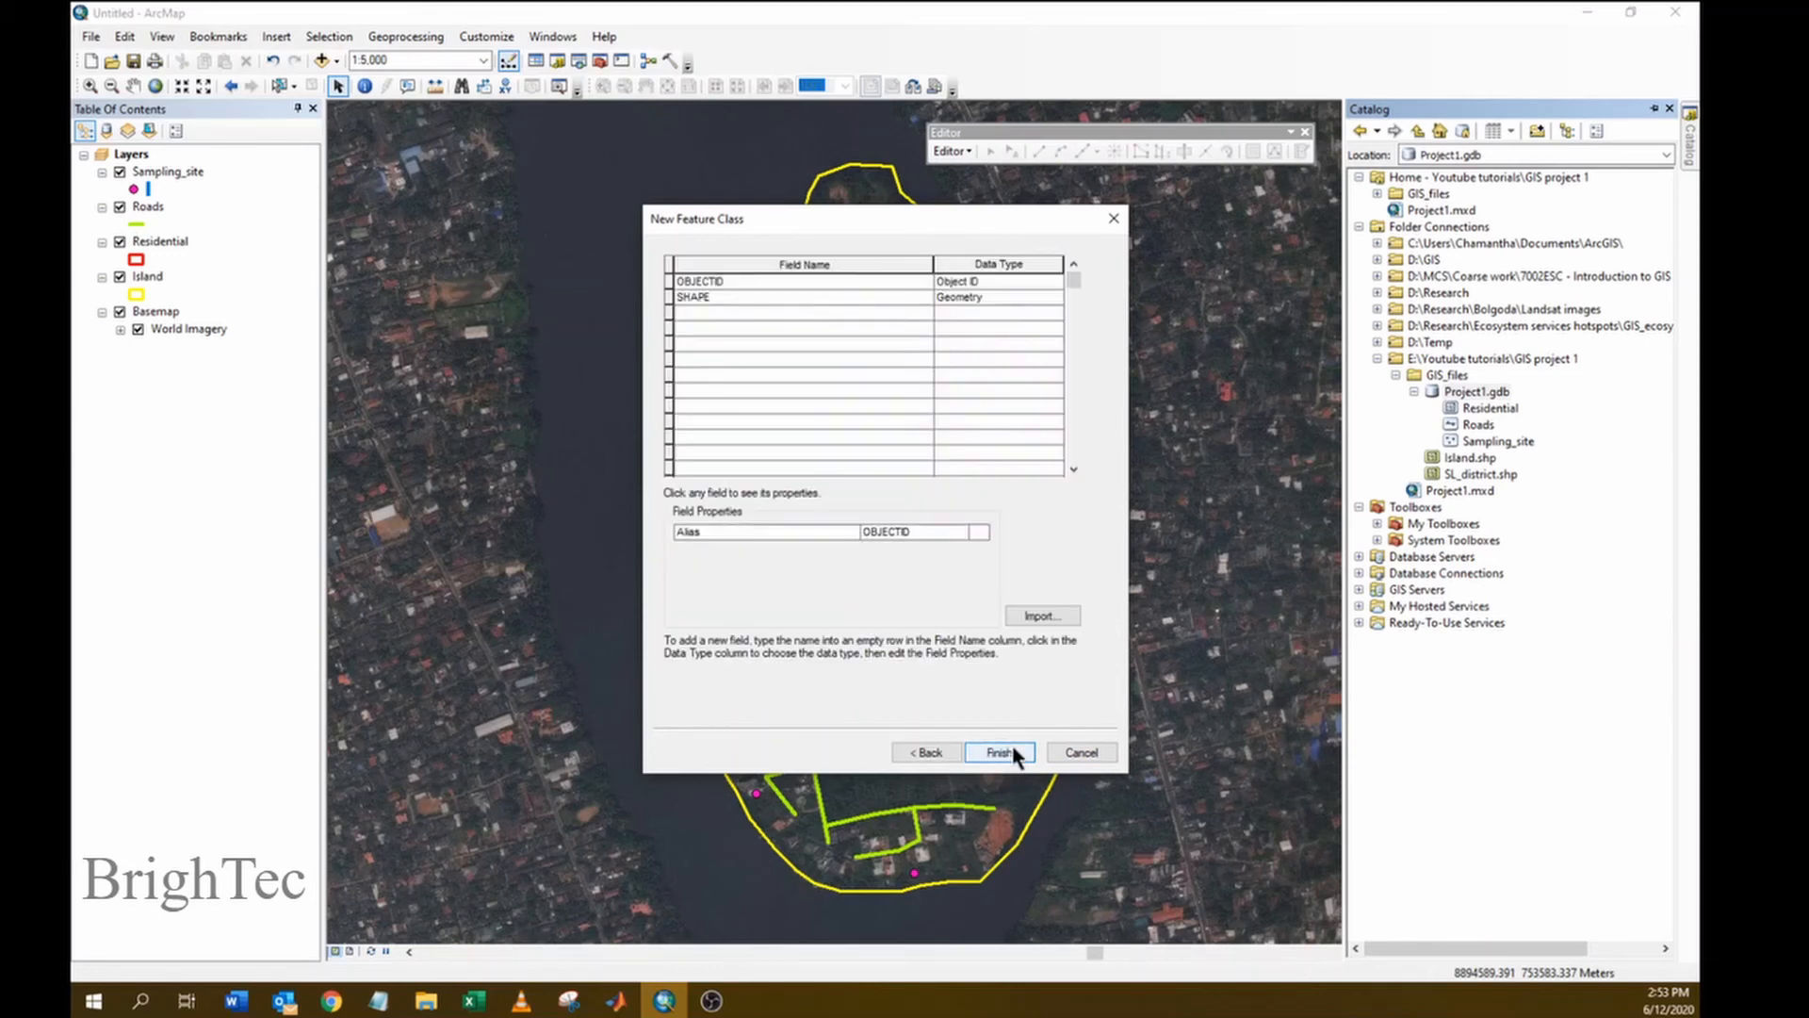
{"action": "left_click", "coordinate": [1012, 745]}
- Start editing Bareland and digitize the large notched bare area along the island's southeastern shore
{"action": "right_click", "coordinate": [151, 242]}
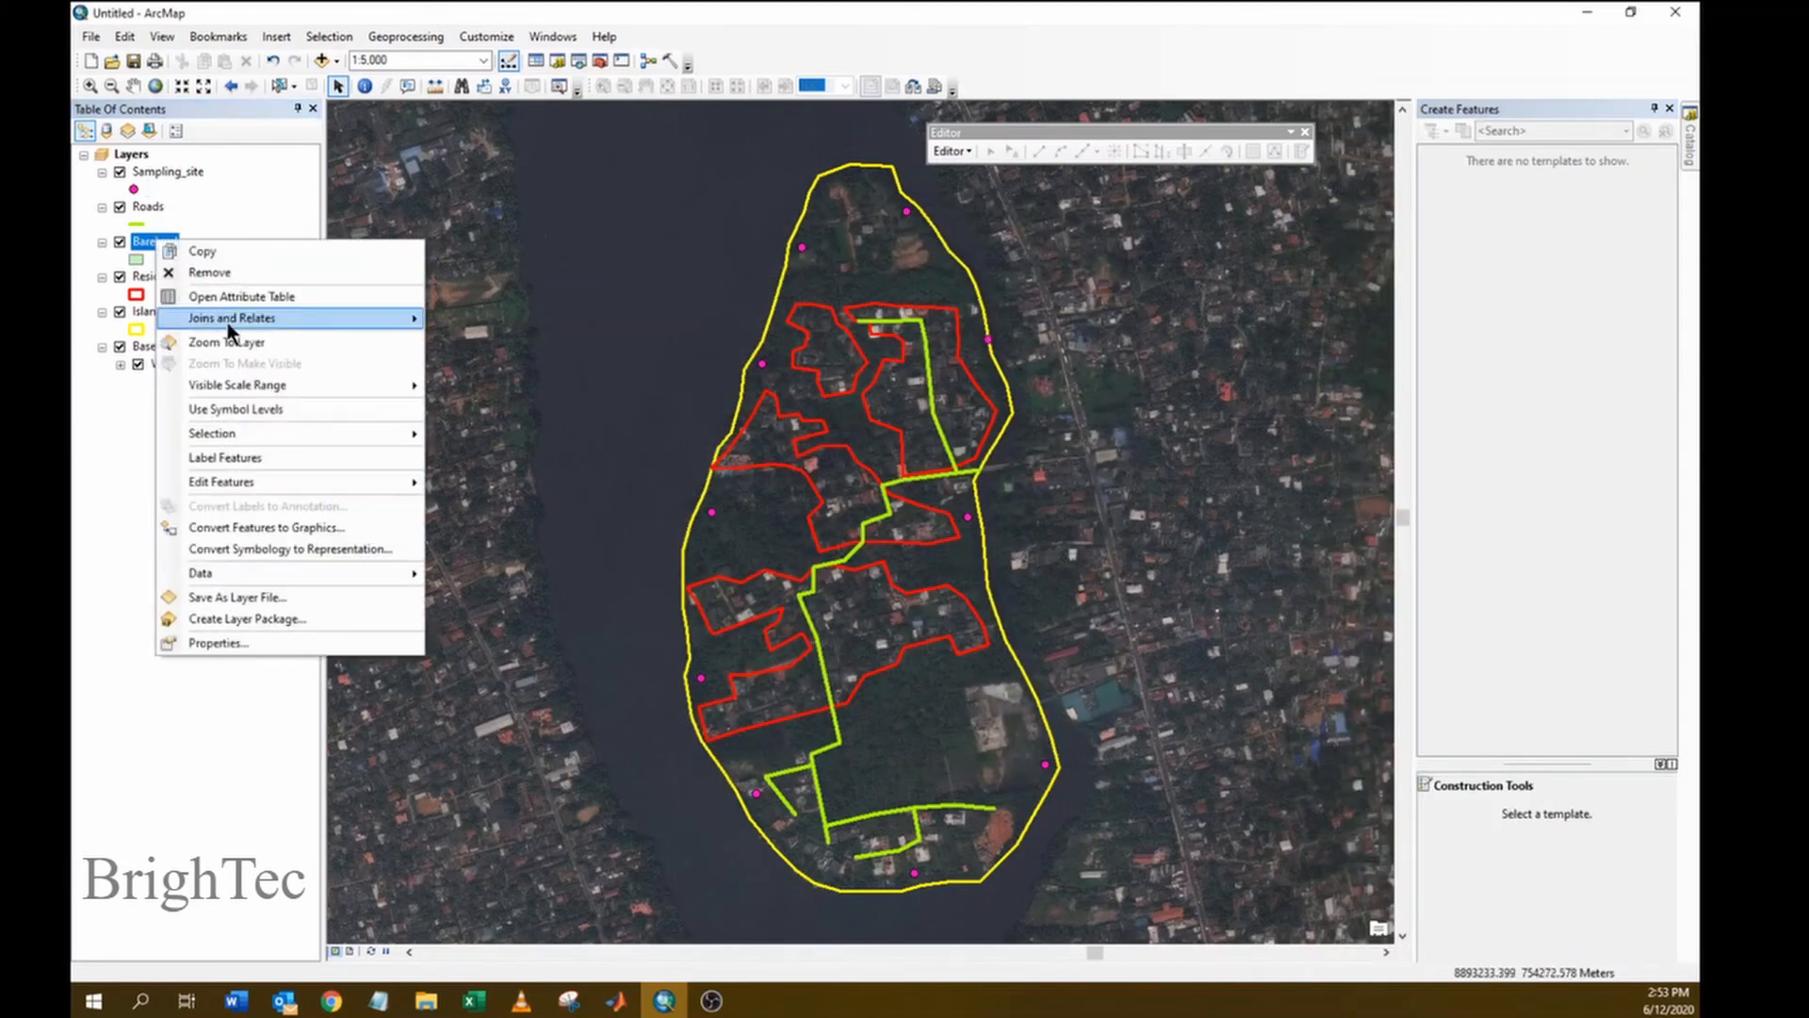
{"action": "mouse_move", "coordinate": [377, 481]}
{"action": "left_click", "coordinate": [476, 481]}
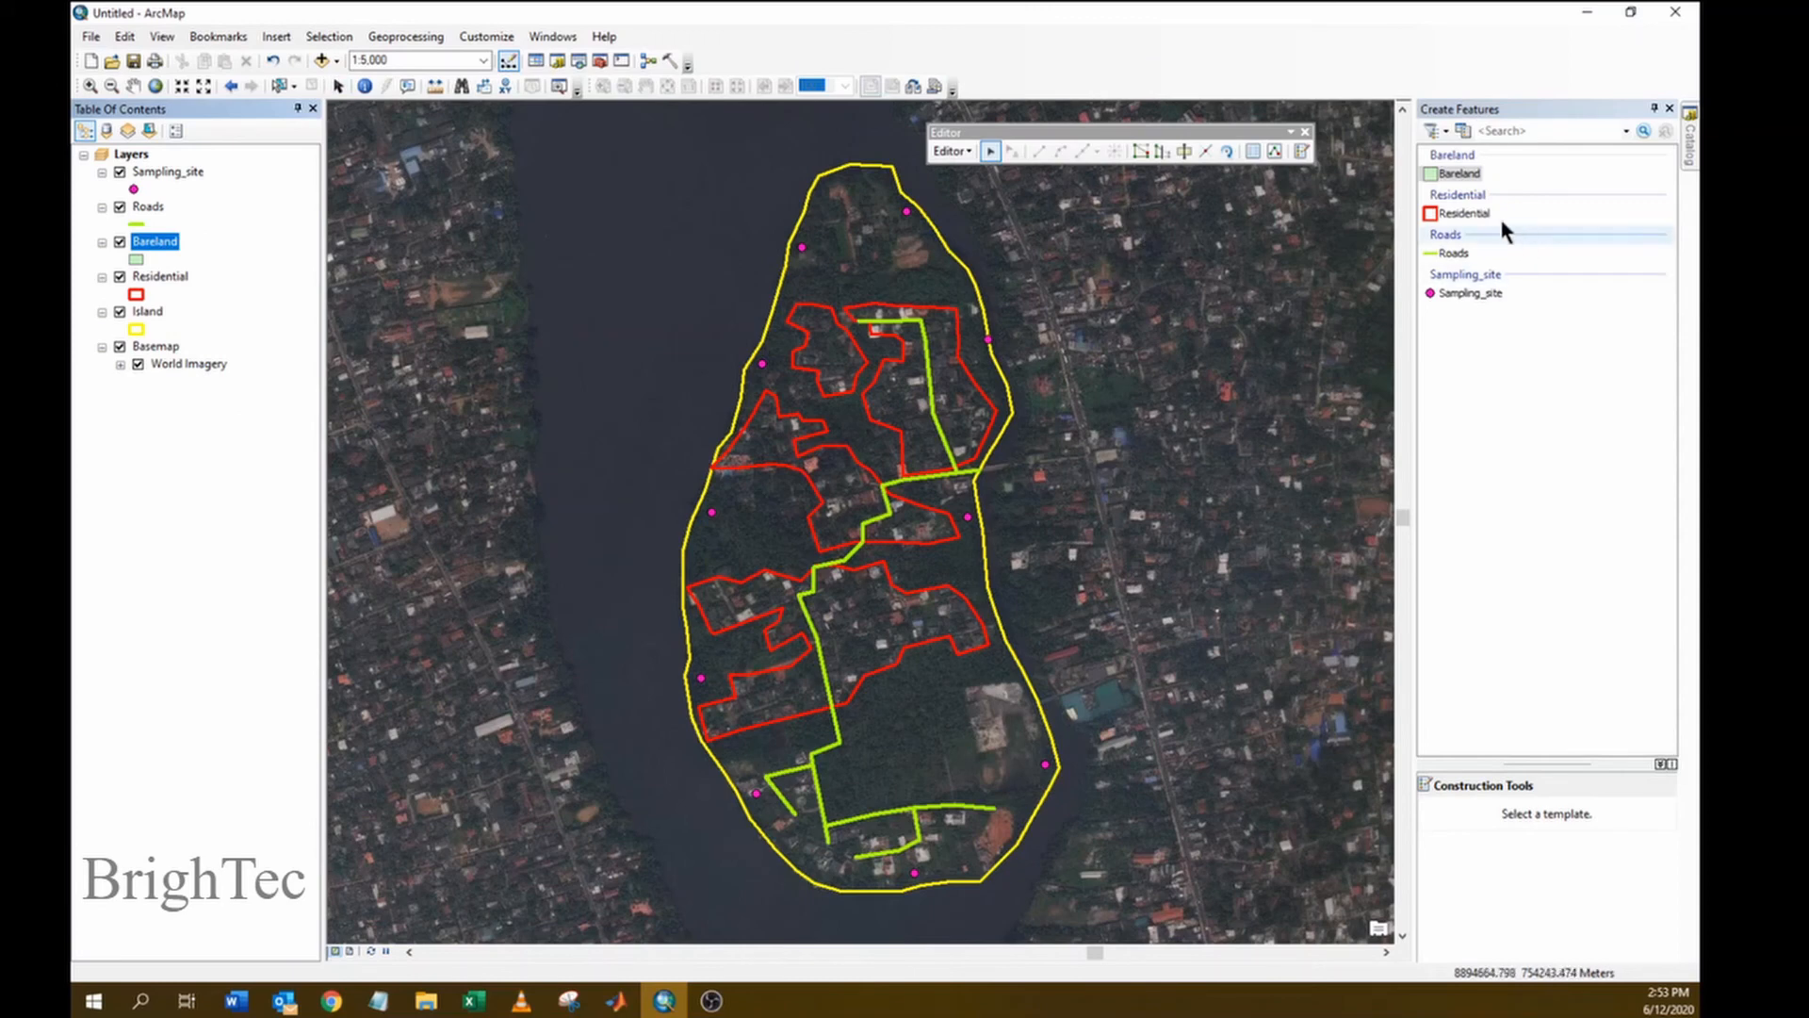
{"action": "left_click", "coordinate": [1460, 174]}
{"action": "left_click", "coordinate": [959, 686]}
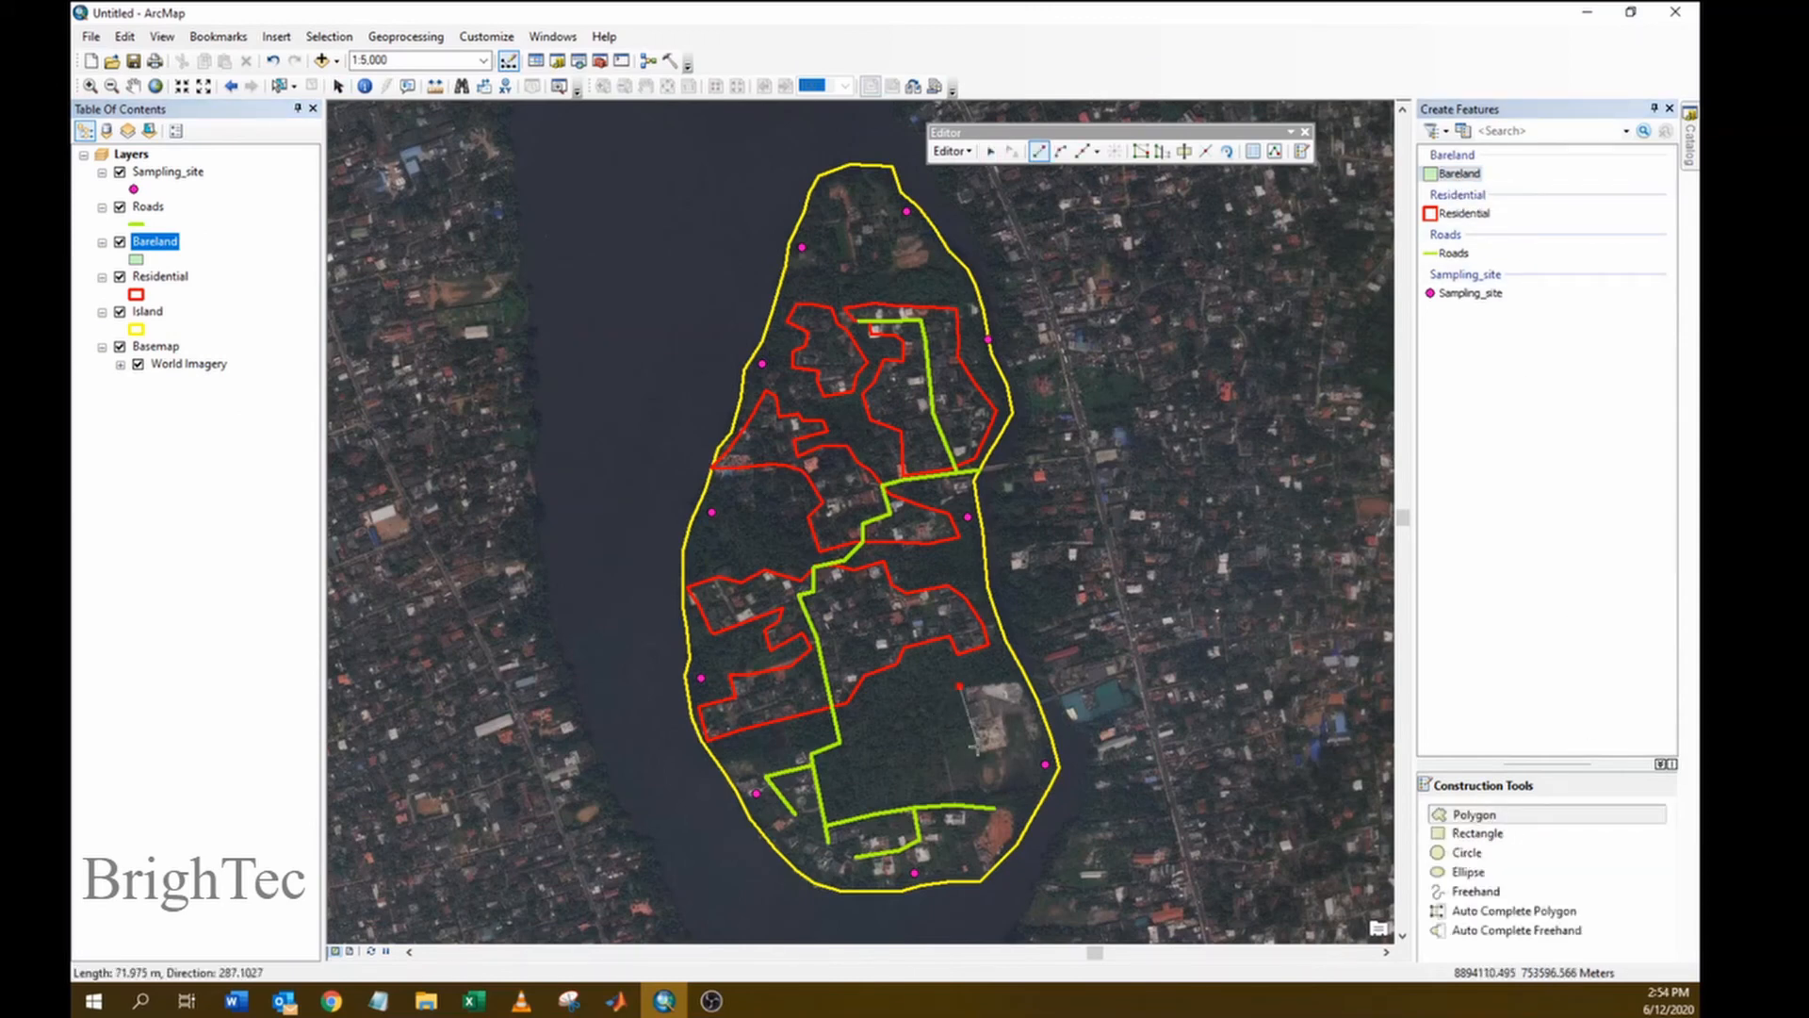
{"action": "left_click", "coordinate": [980, 754]}
{"action": "left_click", "coordinate": [1012, 748]}
{"action": "left_click", "coordinate": [1003, 716]}
{"action": "left_click", "coordinate": [1019, 714]}
{"action": "left_click", "coordinate": [1031, 749]}
{"action": "left_click", "coordinate": [1052, 737]}
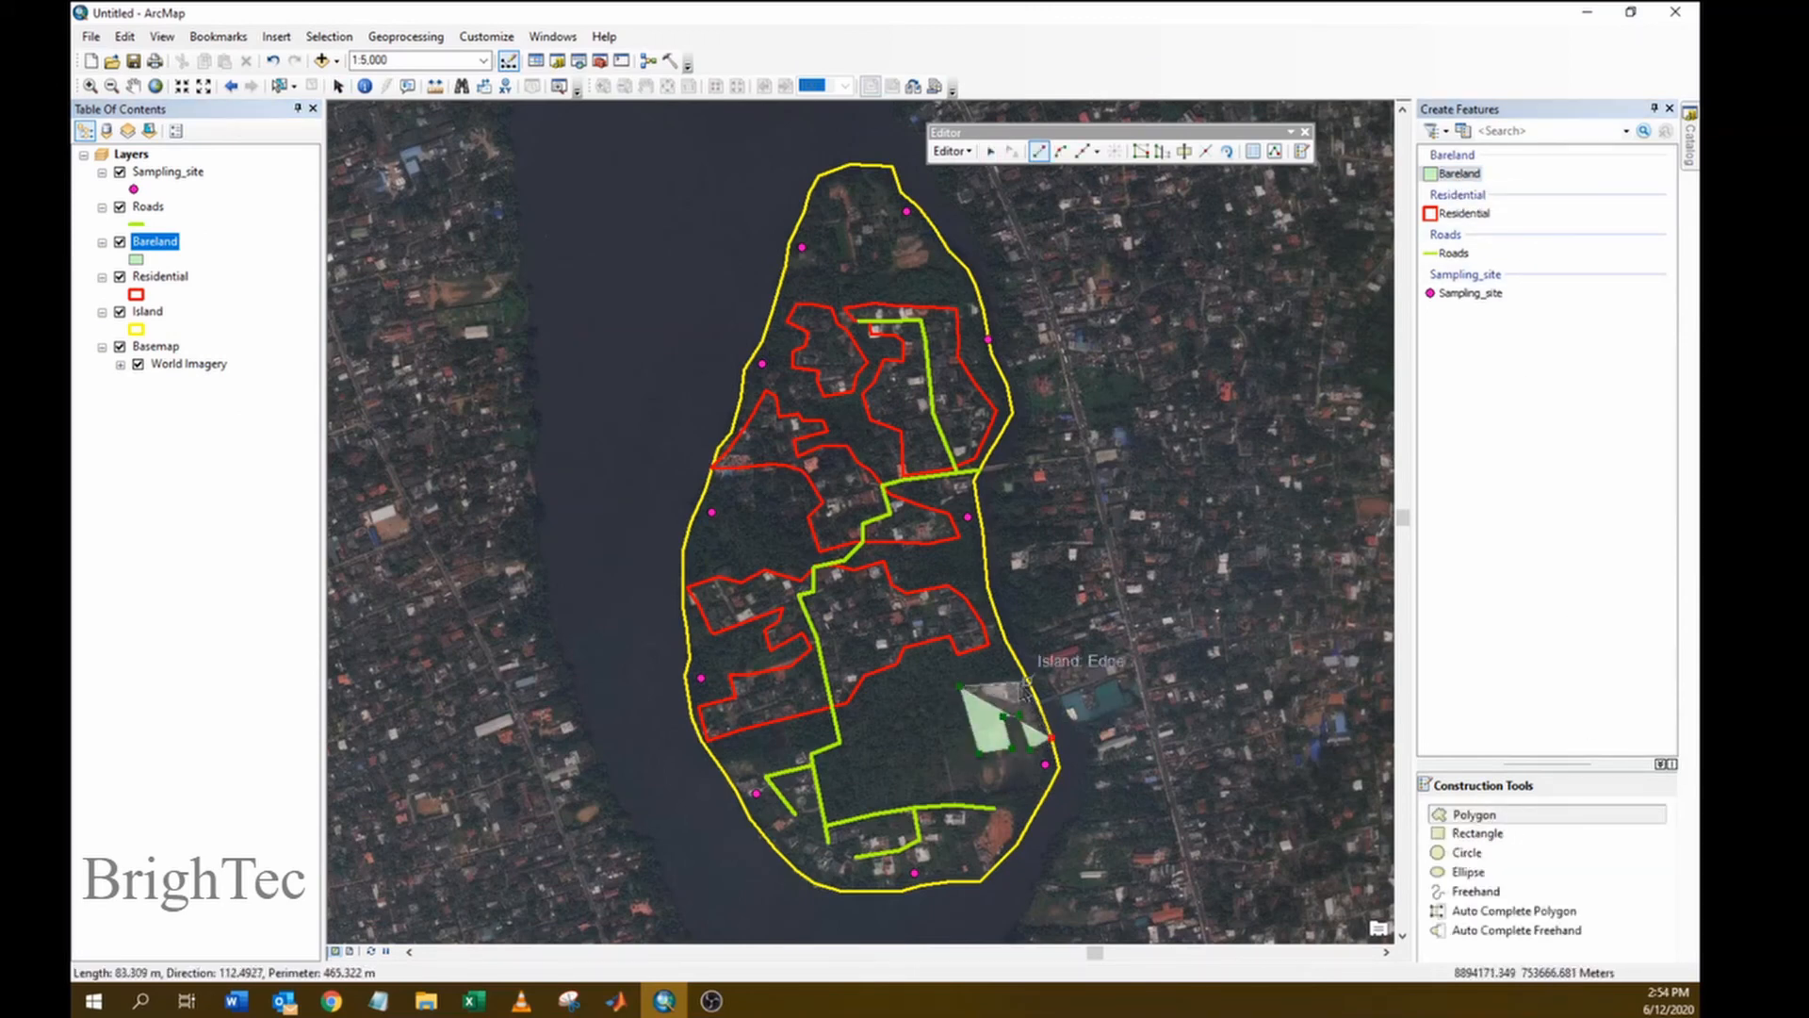
{"action": "double_click", "coordinate": [1026, 682]}
- Digitize the small reddish bare patch at the eastern end of the southern road as a Bareland polygon
{"action": "left_click", "coordinate": [980, 839]}
{"action": "left_click", "coordinate": [992, 866]}
{"action": "left_click", "coordinate": [1012, 829]}
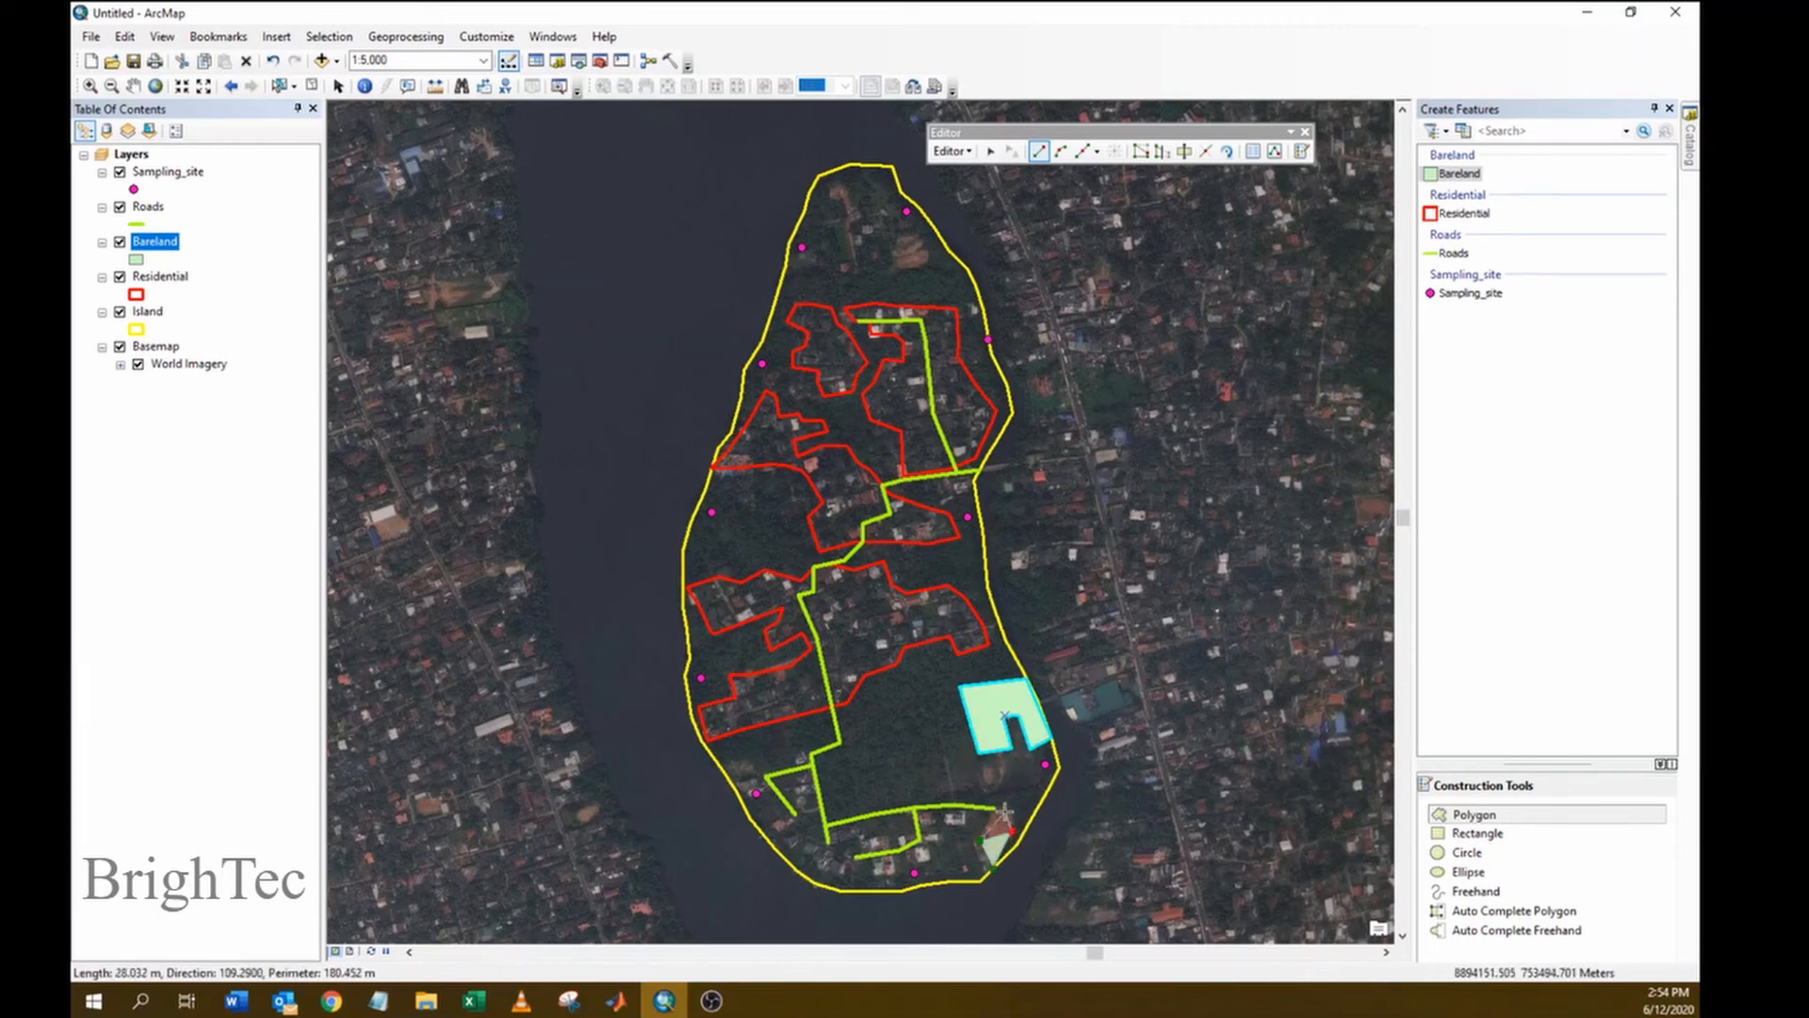
{"action": "double_click", "coordinate": [1002, 809]}
- Digitize the bare patch near the island's northern tip as a four-sided Bareland polygon
{"action": "left_click", "coordinate": [891, 241]}
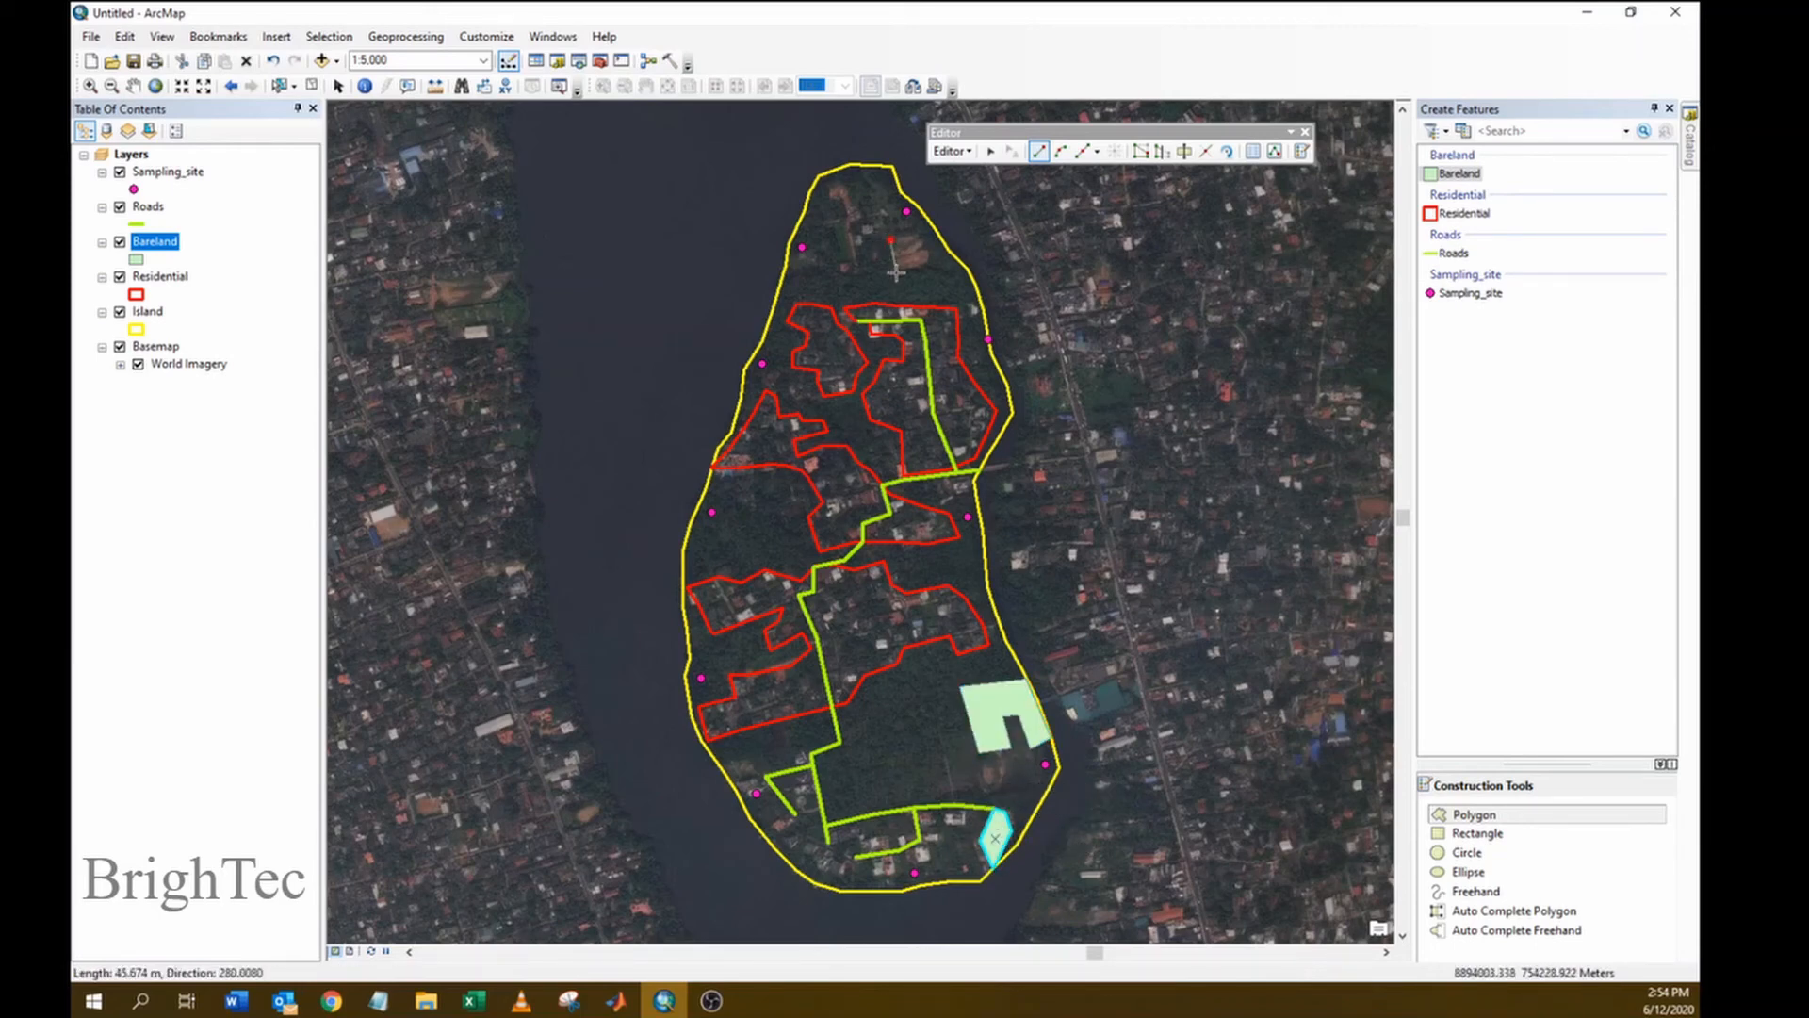
{"action": "left_click", "coordinate": [896, 273]}
{"action": "left_click", "coordinate": [924, 266]}
{"action": "left_click", "coordinate": [921, 242]}
{"action": "double_click", "coordinate": [910, 231]}
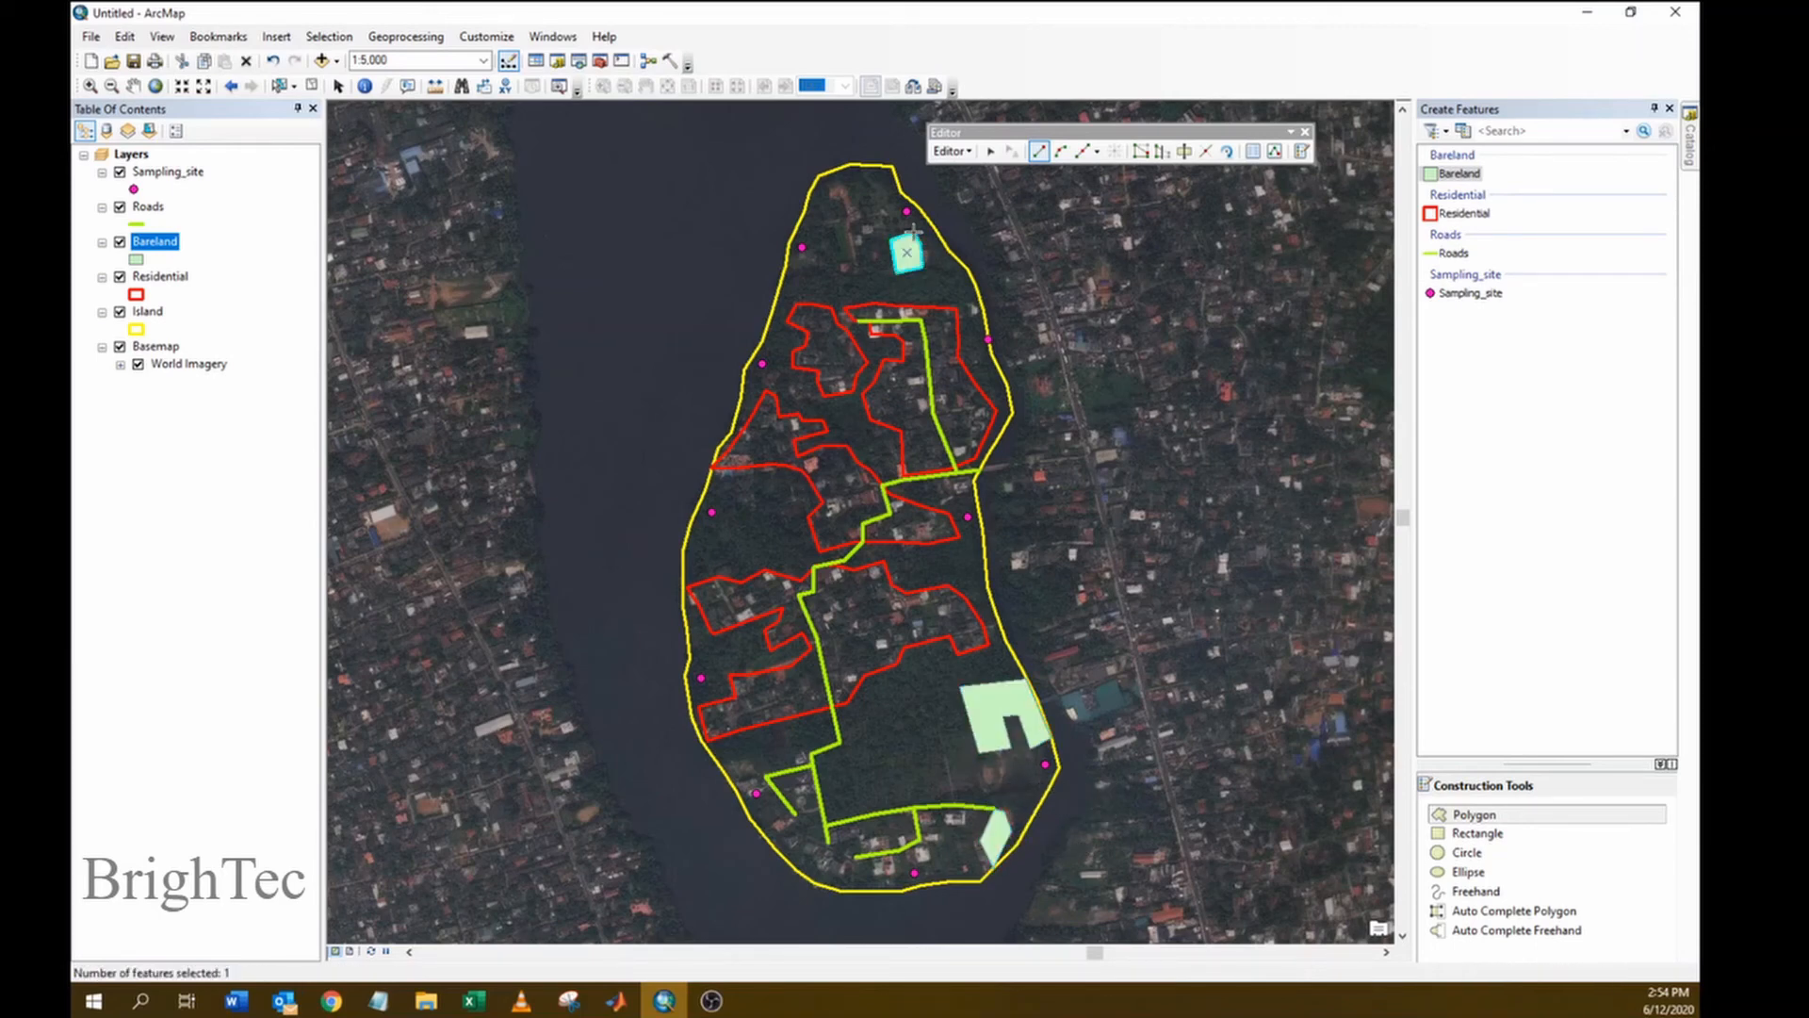
- Save the Bareland edits and stop editing
{"action": "left_click", "coordinate": [952, 150]}
{"action": "left_click", "coordinate": [980, 215]}
{"action": "left_click", "coordinate": [951, 151]}
{"action": "left_click", "coordinate": [980, 186]}
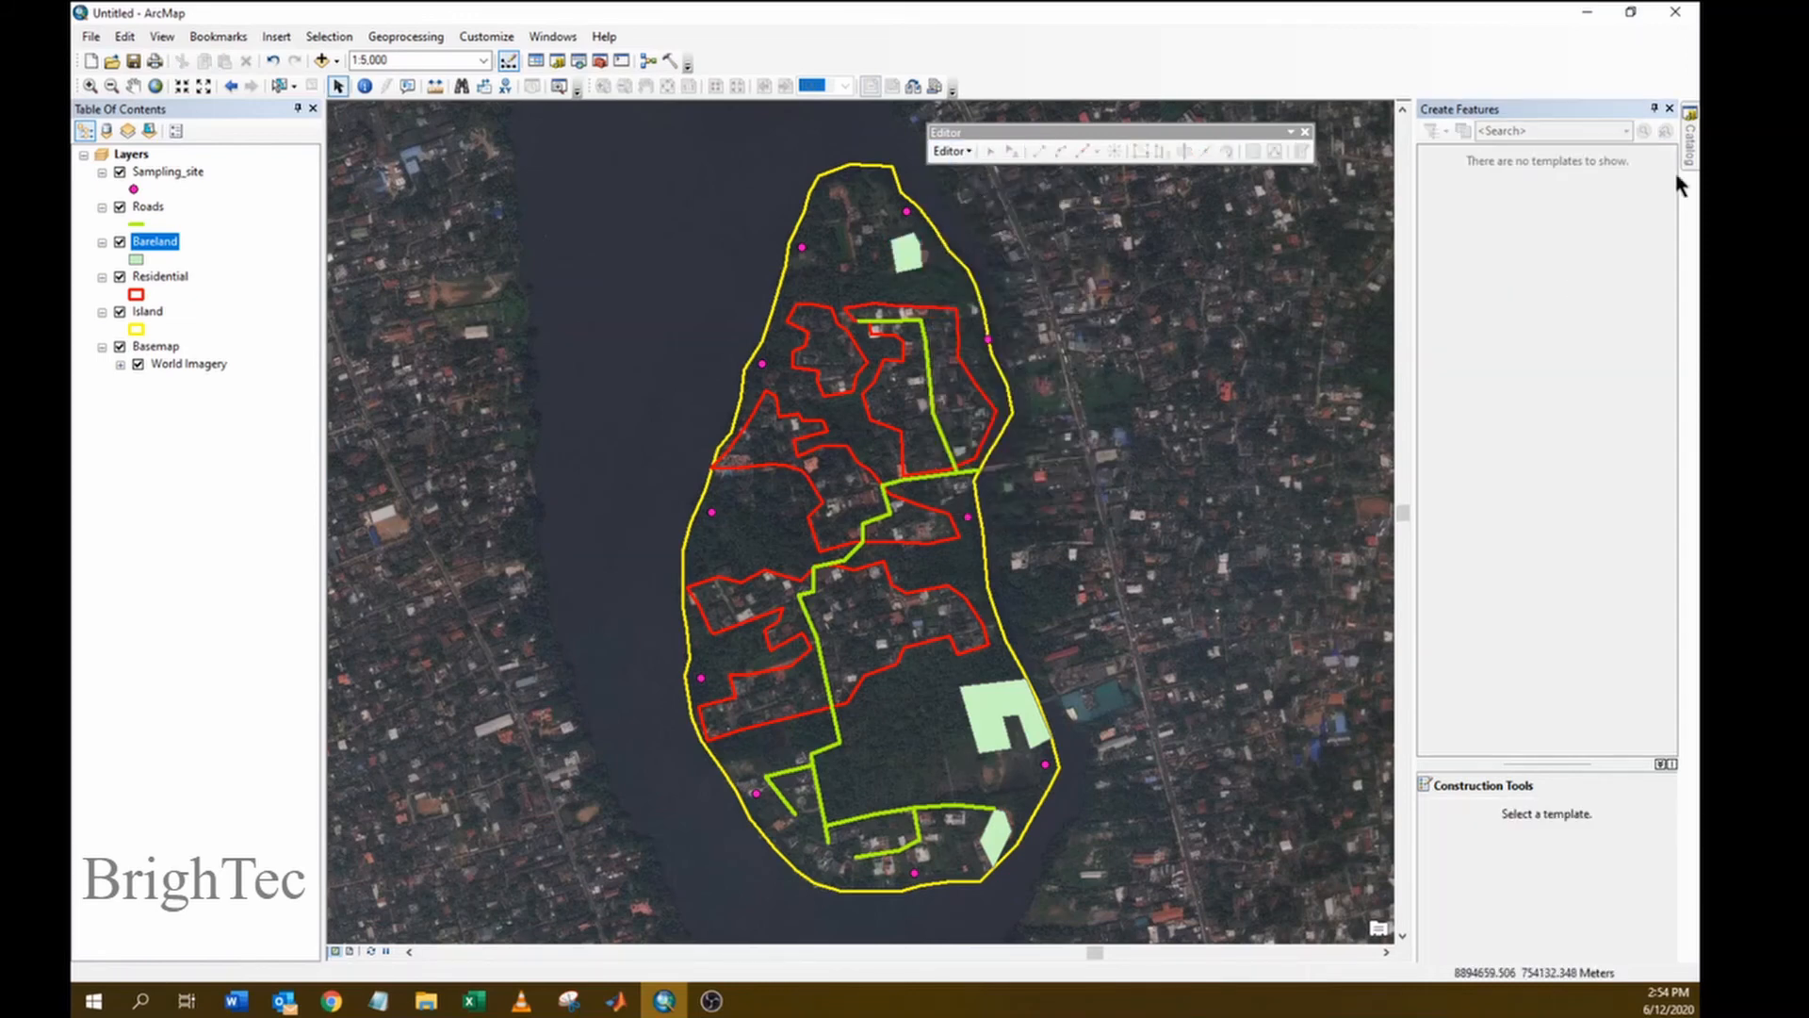
- Create a feature dataset named Landuses in Project1.gdb using WGS 1984 Web Mercator (auxiliary sphere), without a vertical coordinate system
{"action": "left_click", "coordinate": [1690, 151]}
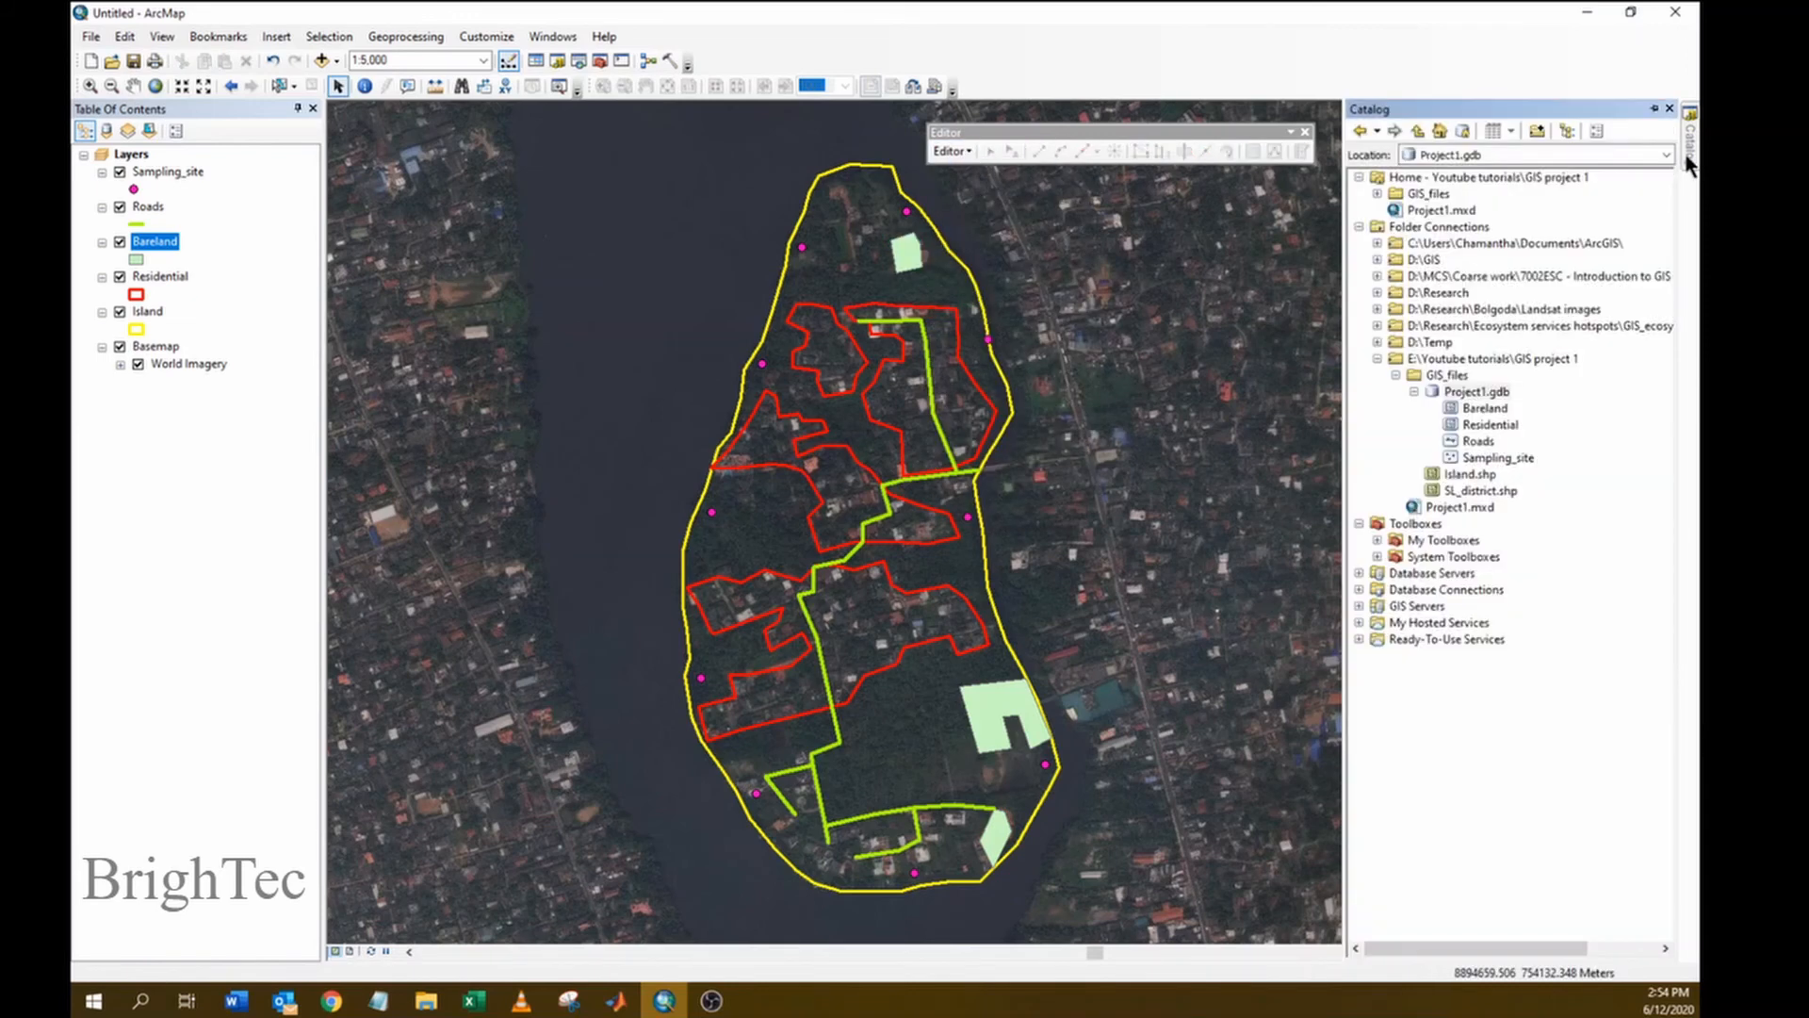
{"action": "right_click", "coordinate": [1484, 397]}
{"action": "mouse_move", "coordinate": [1555, 586]}
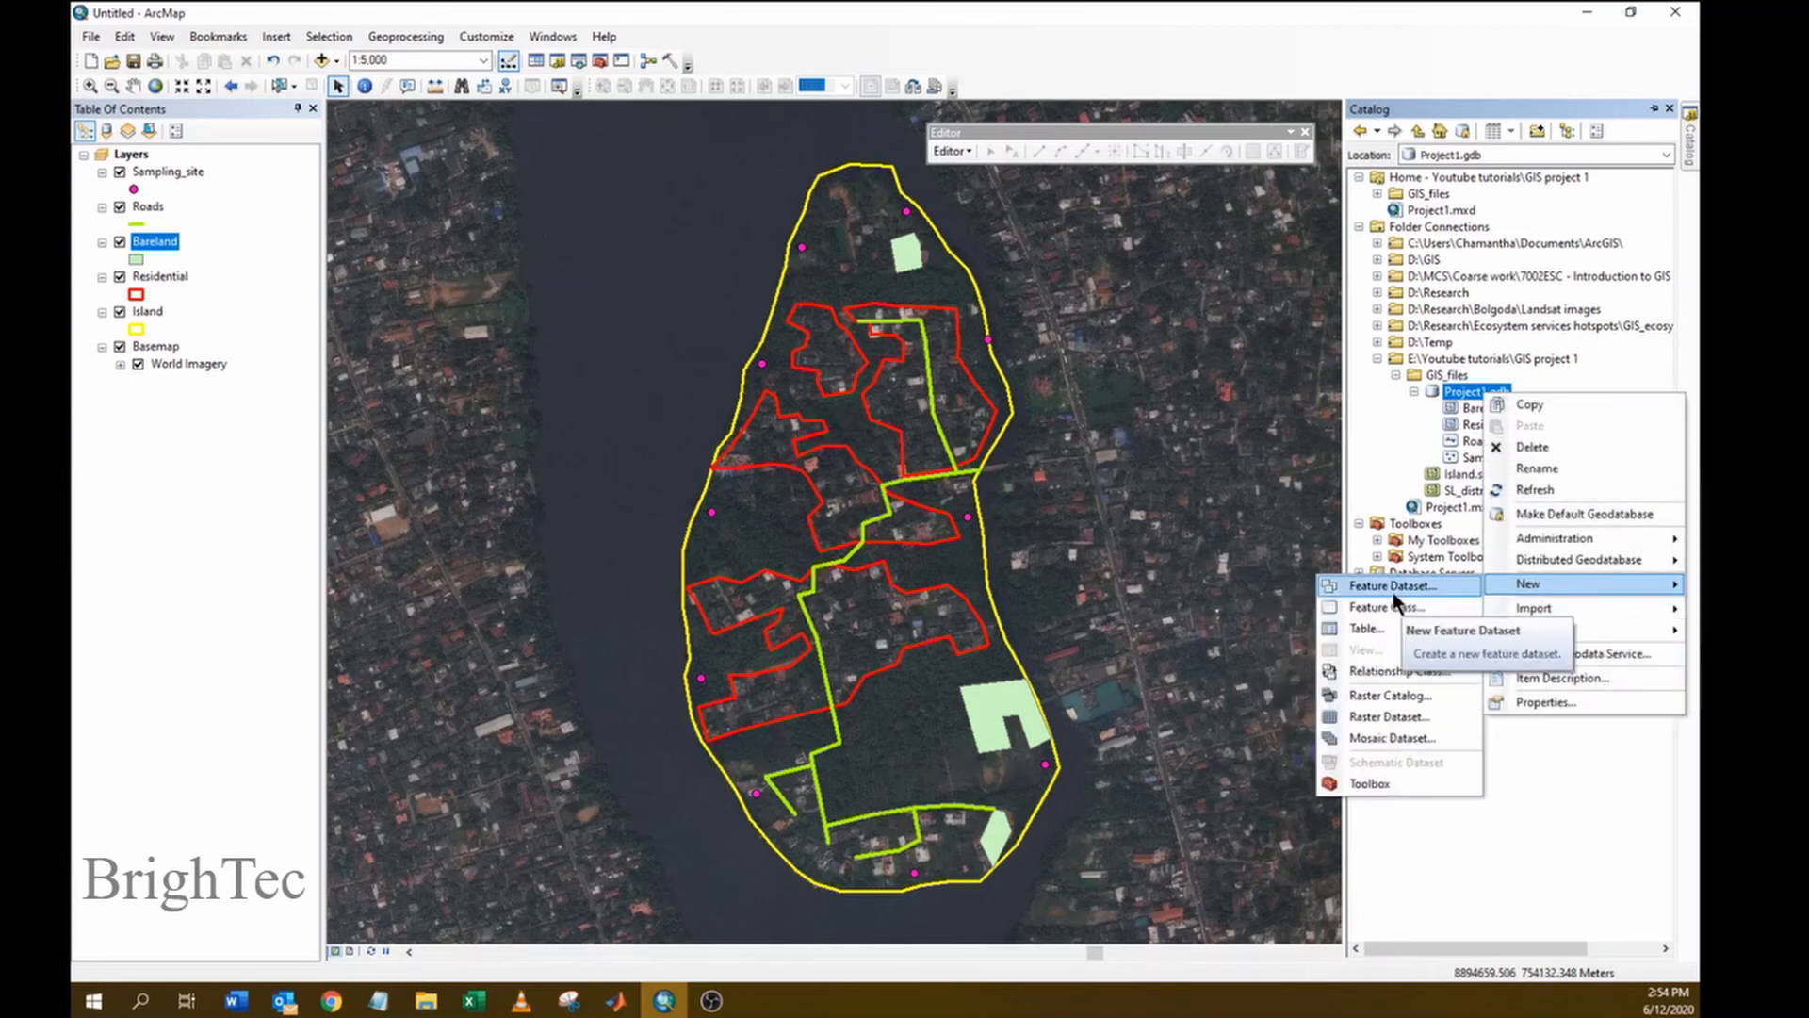
{"action": "left_click", "coordinate": [1391, 590]}
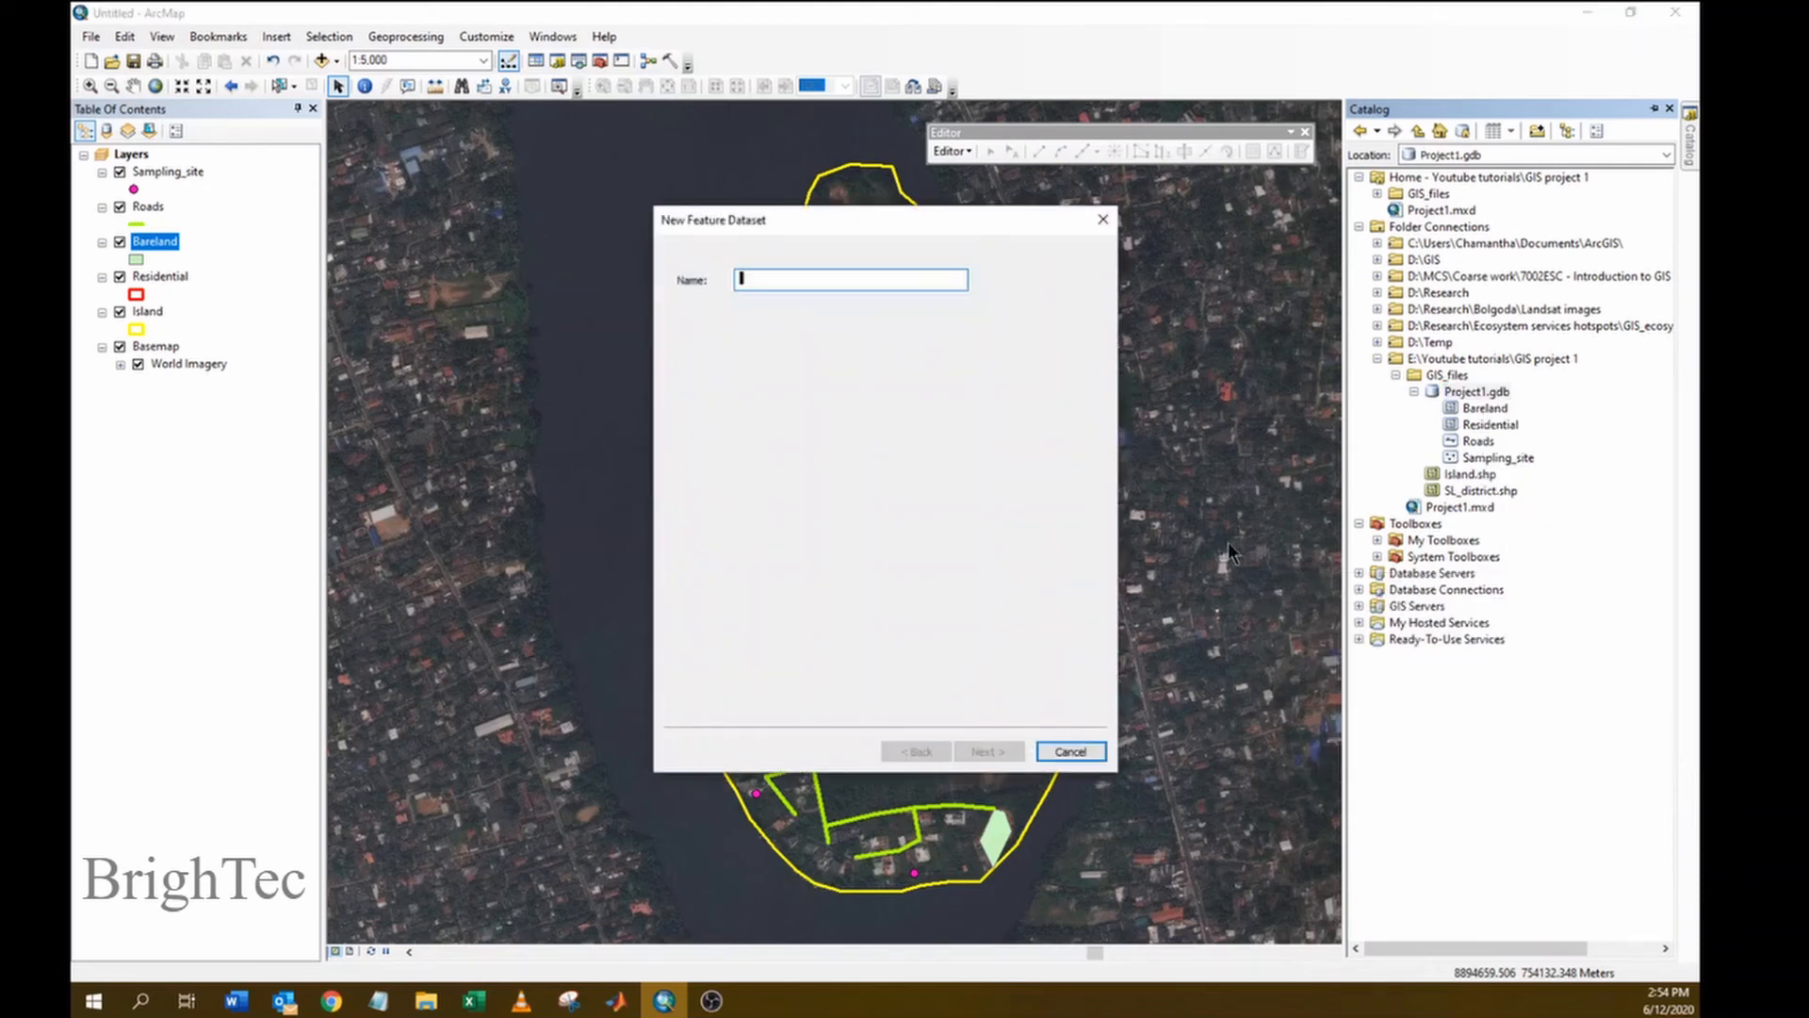
{"action": "left_click_drag", "start_coordinate": [838, 230], "coordinate": [558, 239]}
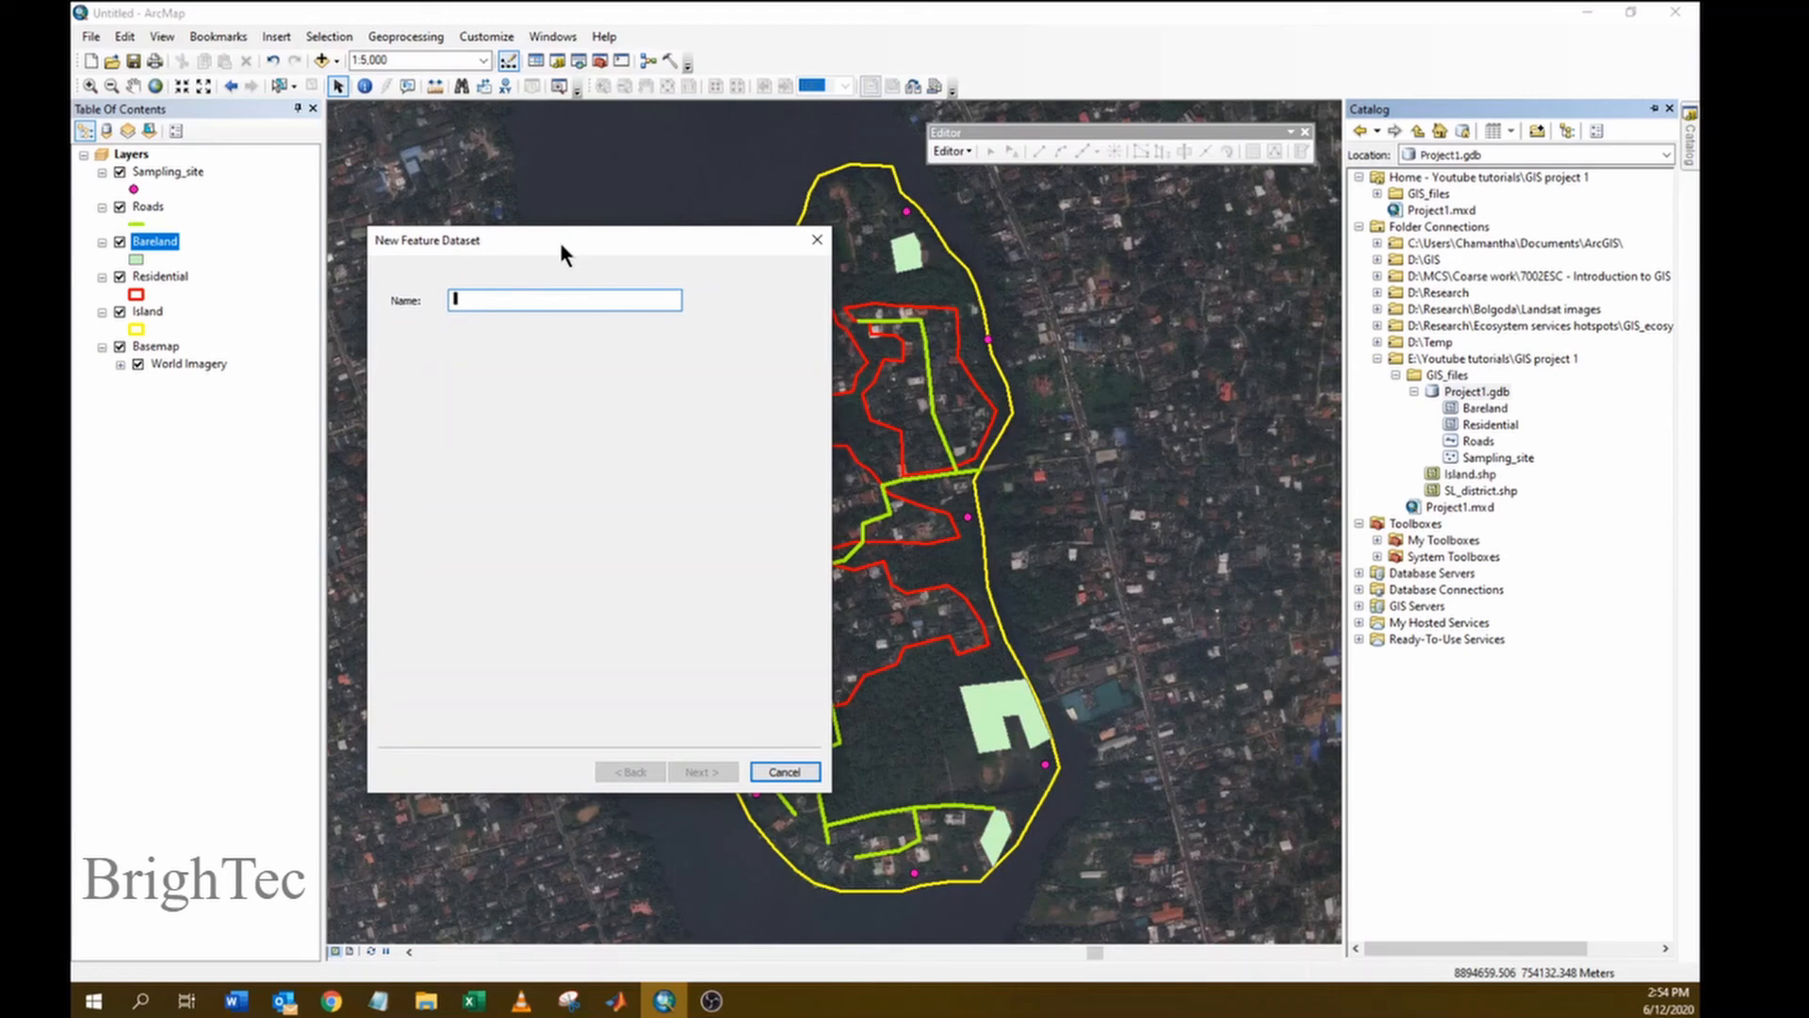
{"action": "type", "text": "Landuses"}
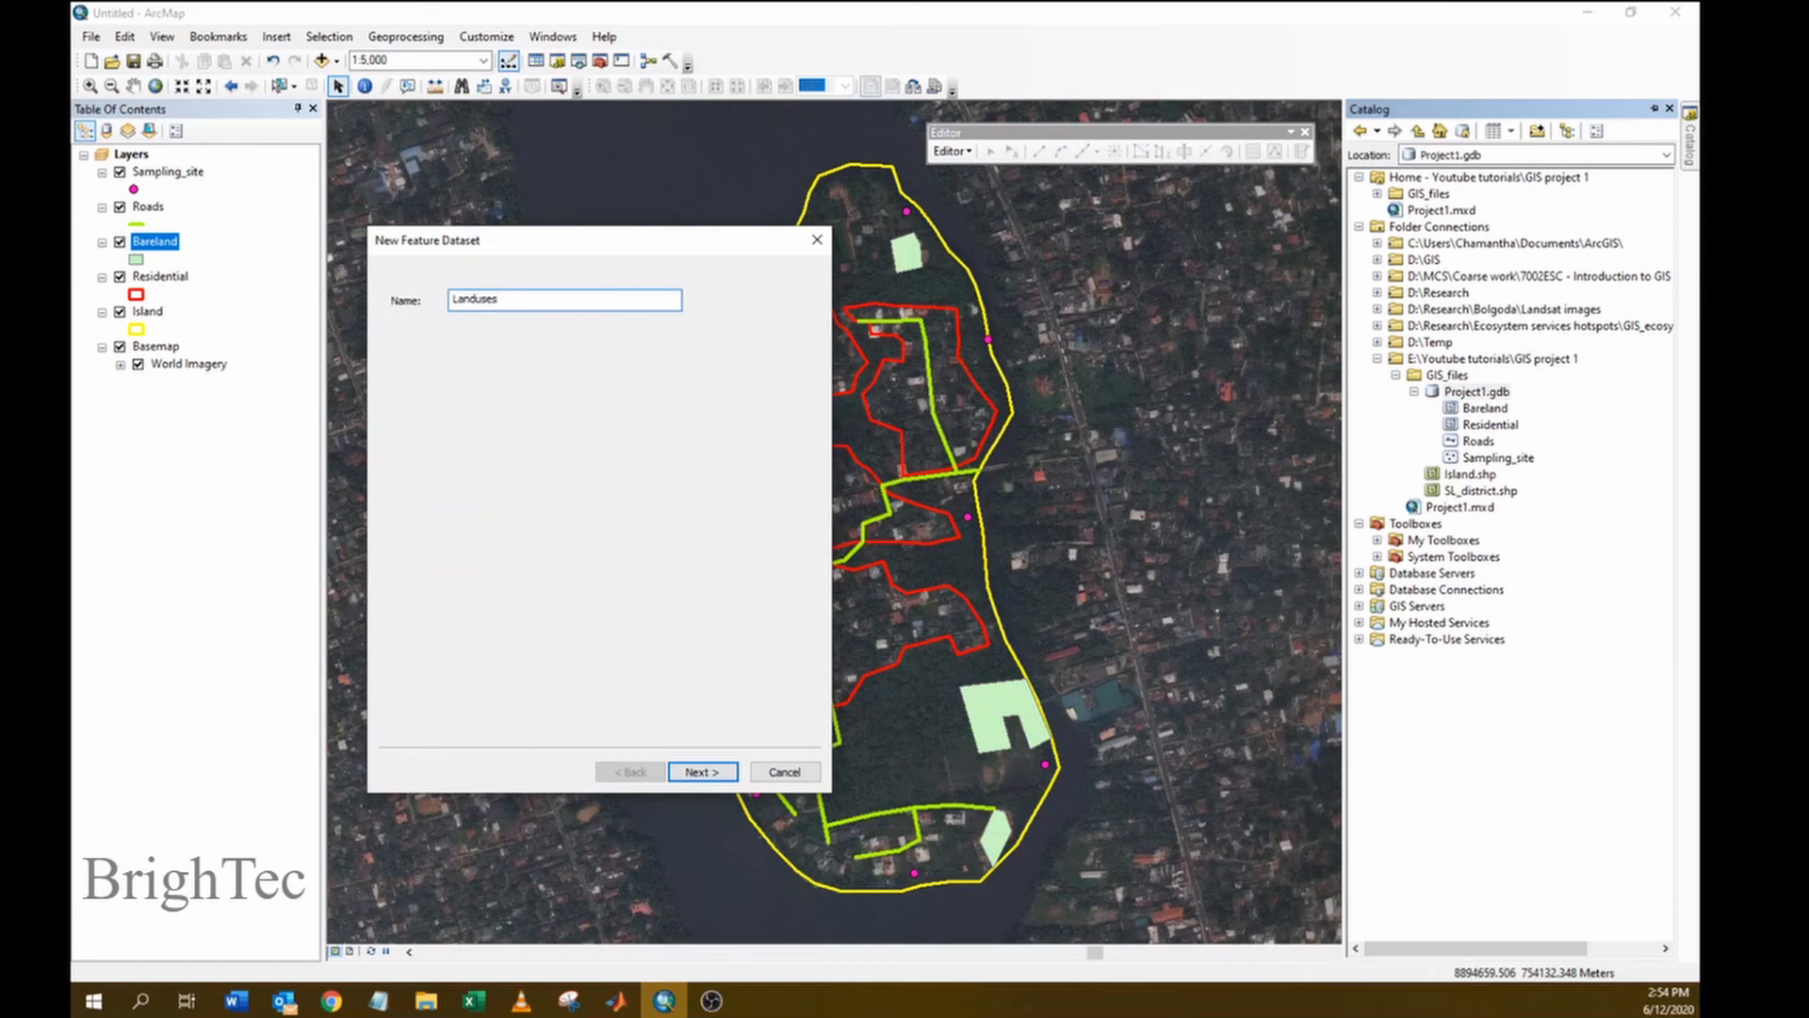
{"action": "left_click", "coordinate": [711, 771]}
{"action": "left_click", "coordinate": [590, 544]}
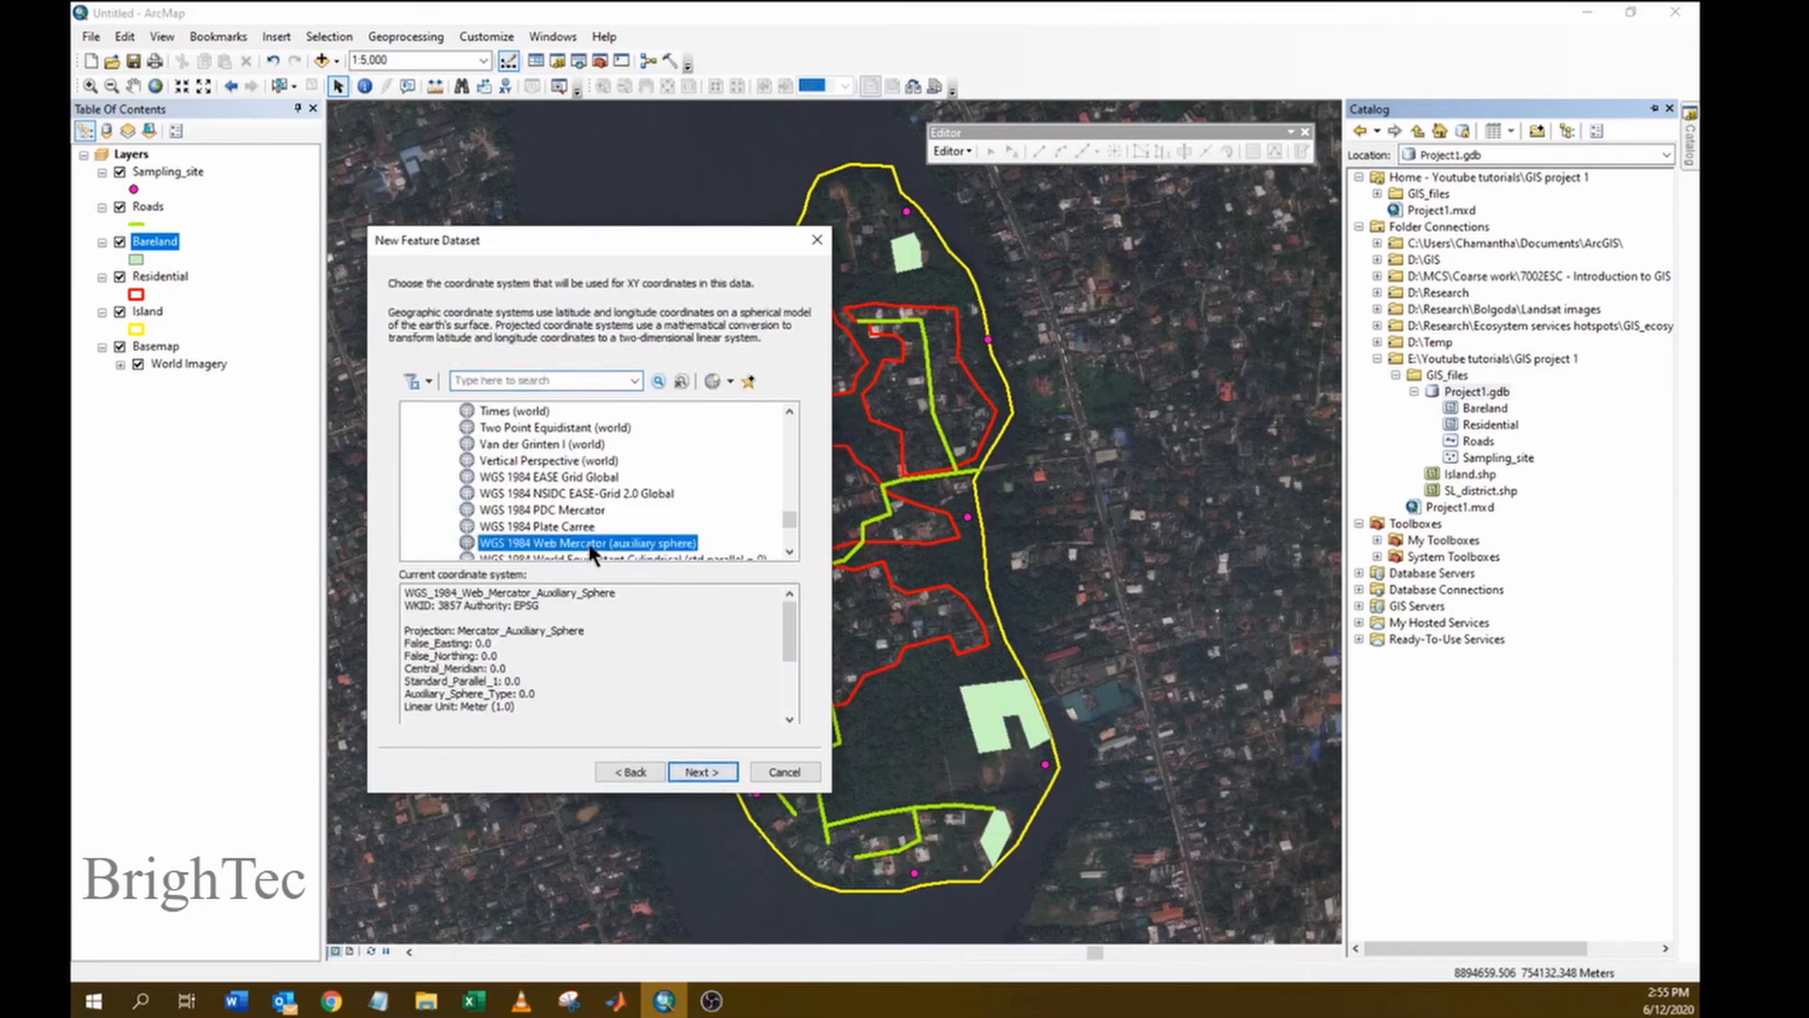
{"action": "left_click", "coordinate": [705, 771]}
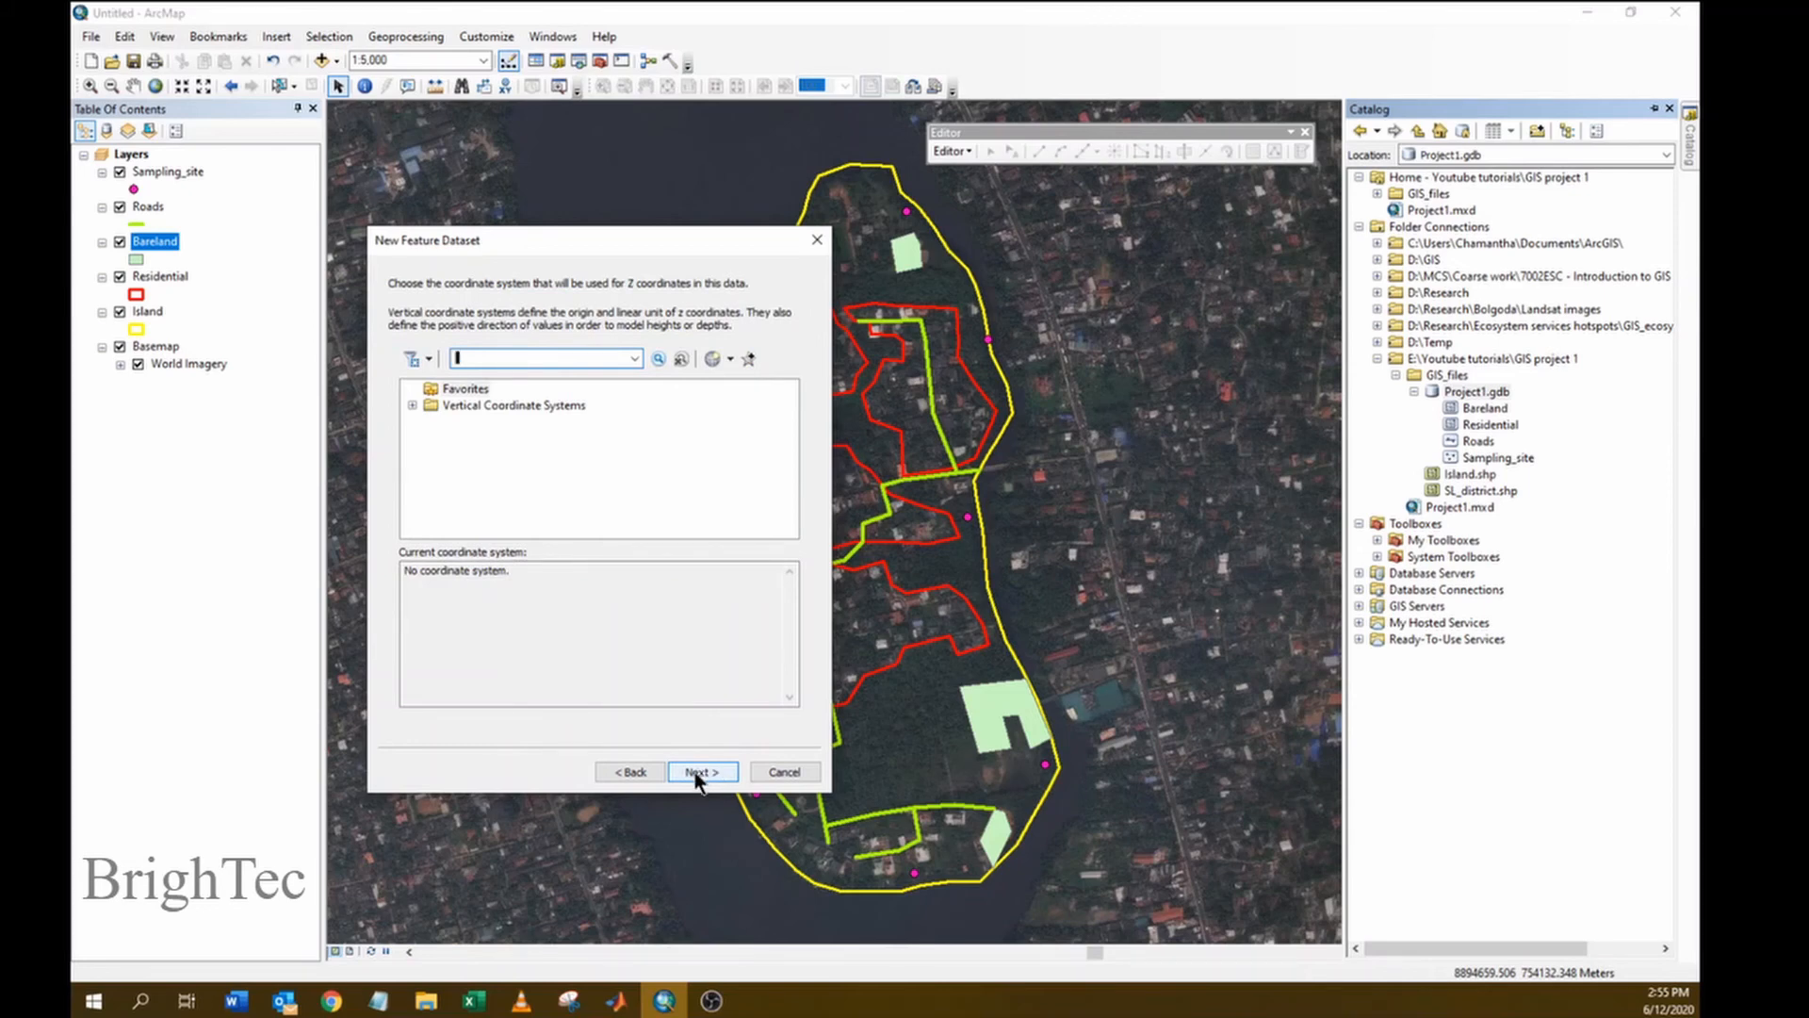
{"action": "left_click", "coordinate": [702, 772]}
{"action": "left_click", "coordinate": [702, 771]}
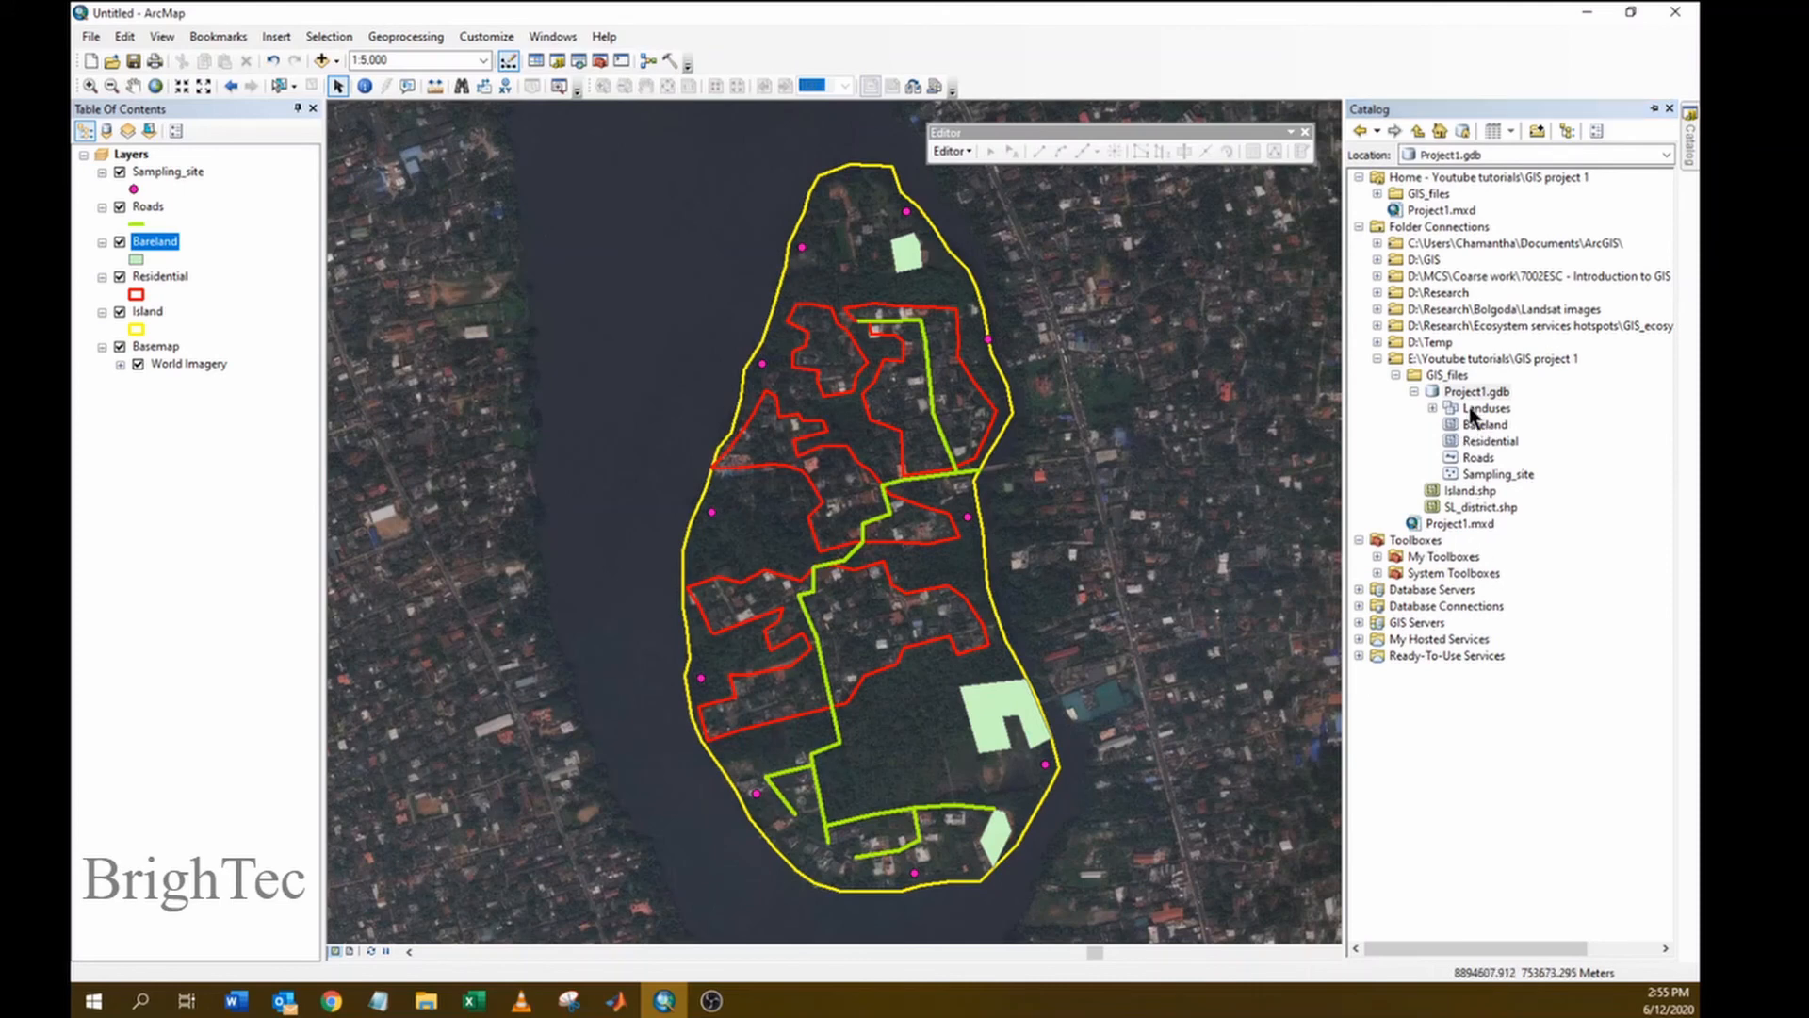
- Move the Bareland and Residential feature classes into the Landuses feature dataset
{"action": "left_click", "coordinate": [1482, 429]}
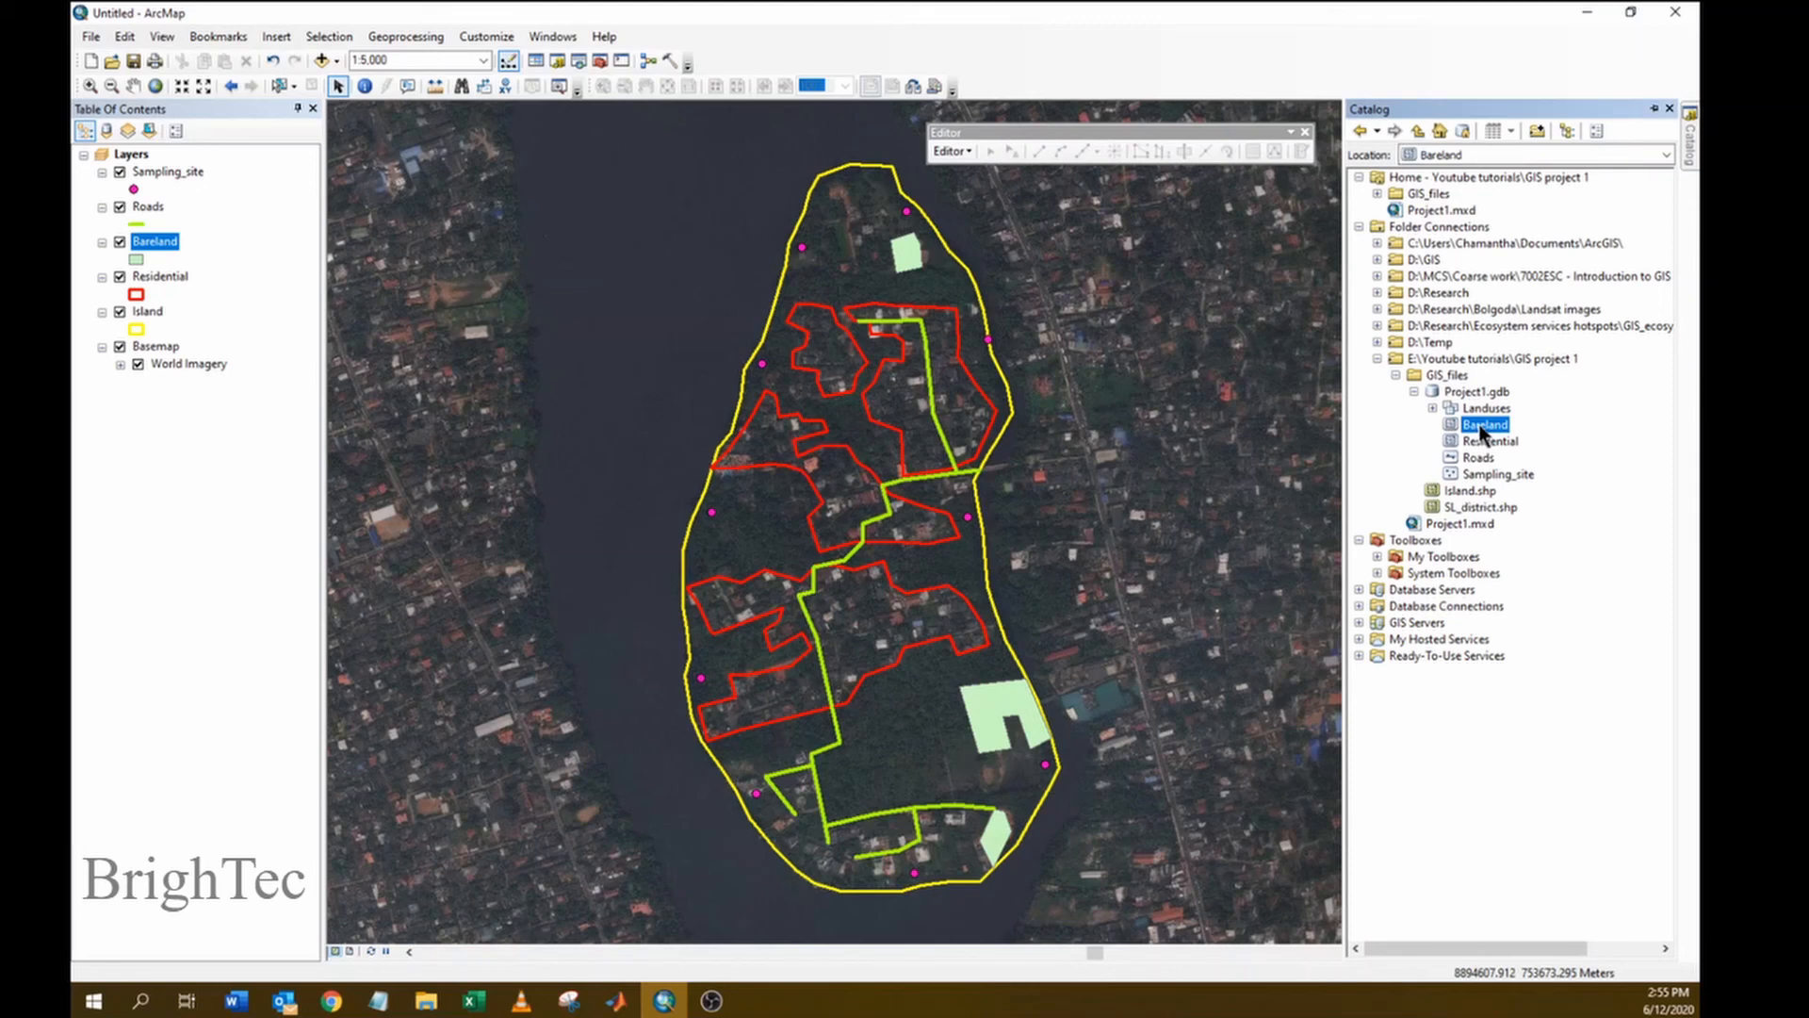
{"action": "left_click_drag", "start_coordinate": [1482, 428], "coordinate": [1484, 415]}
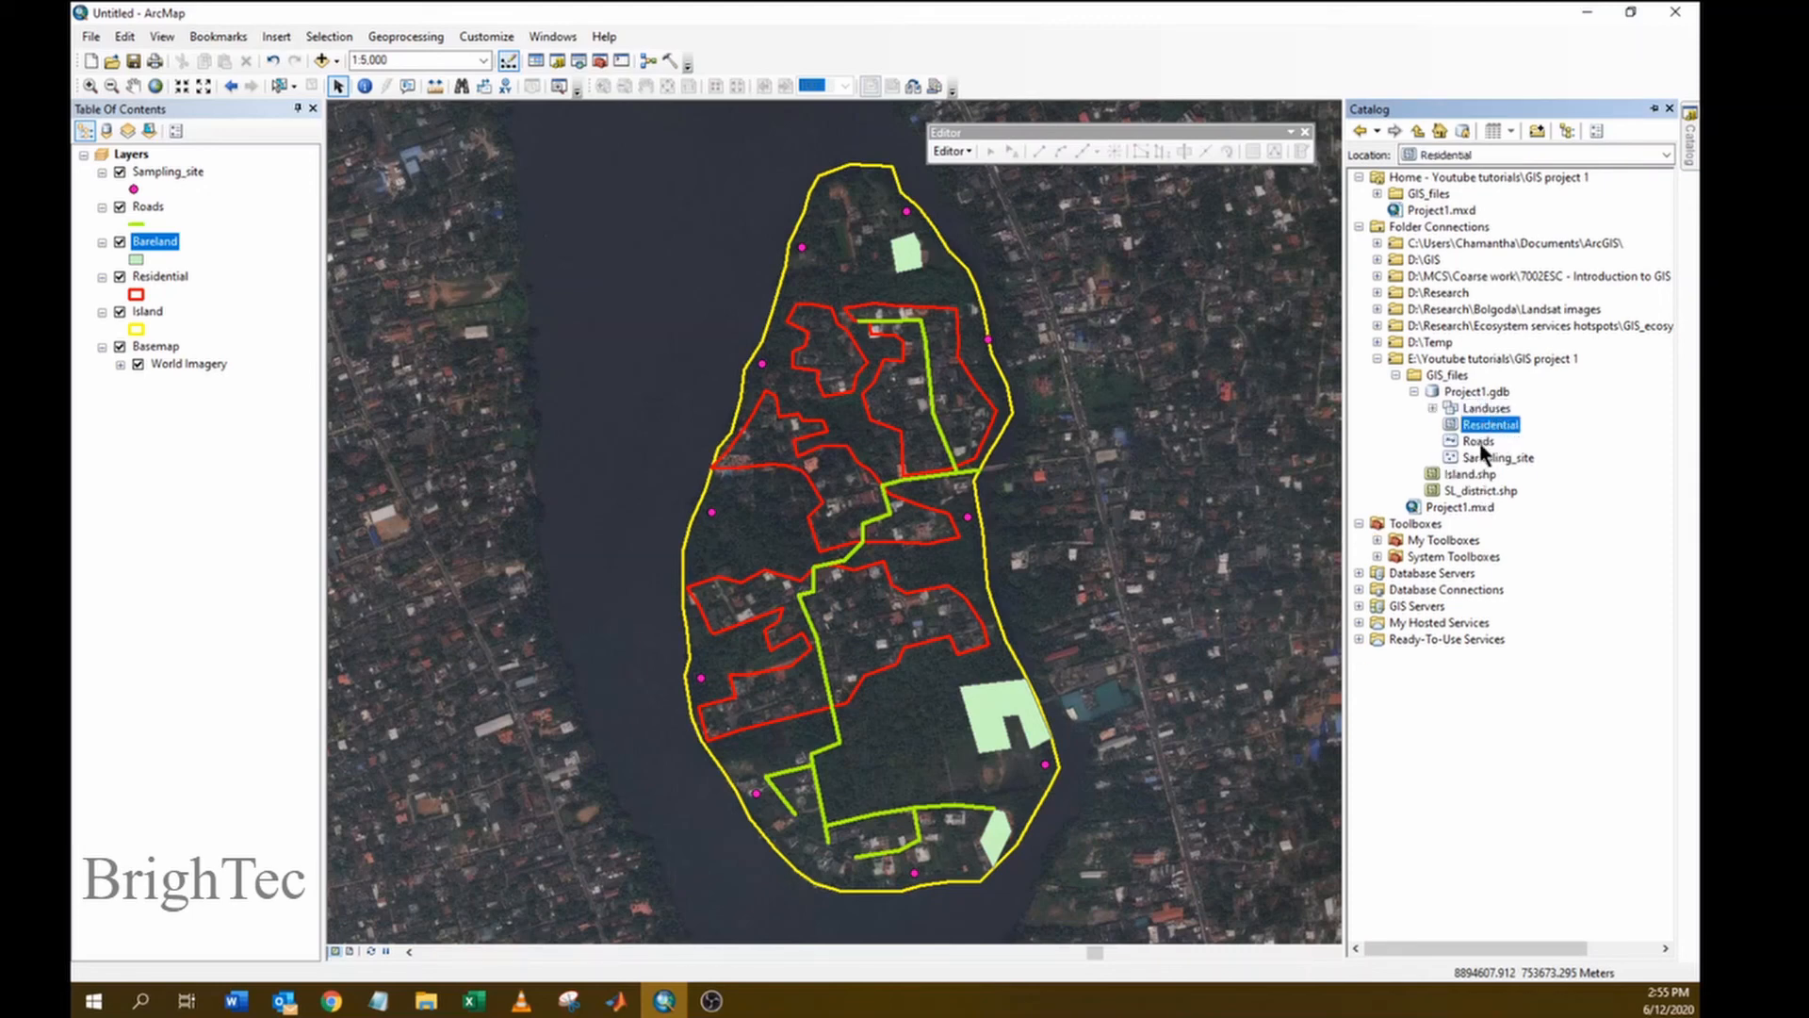
{"action": "left_click", "coordinate": [1432, 409]}
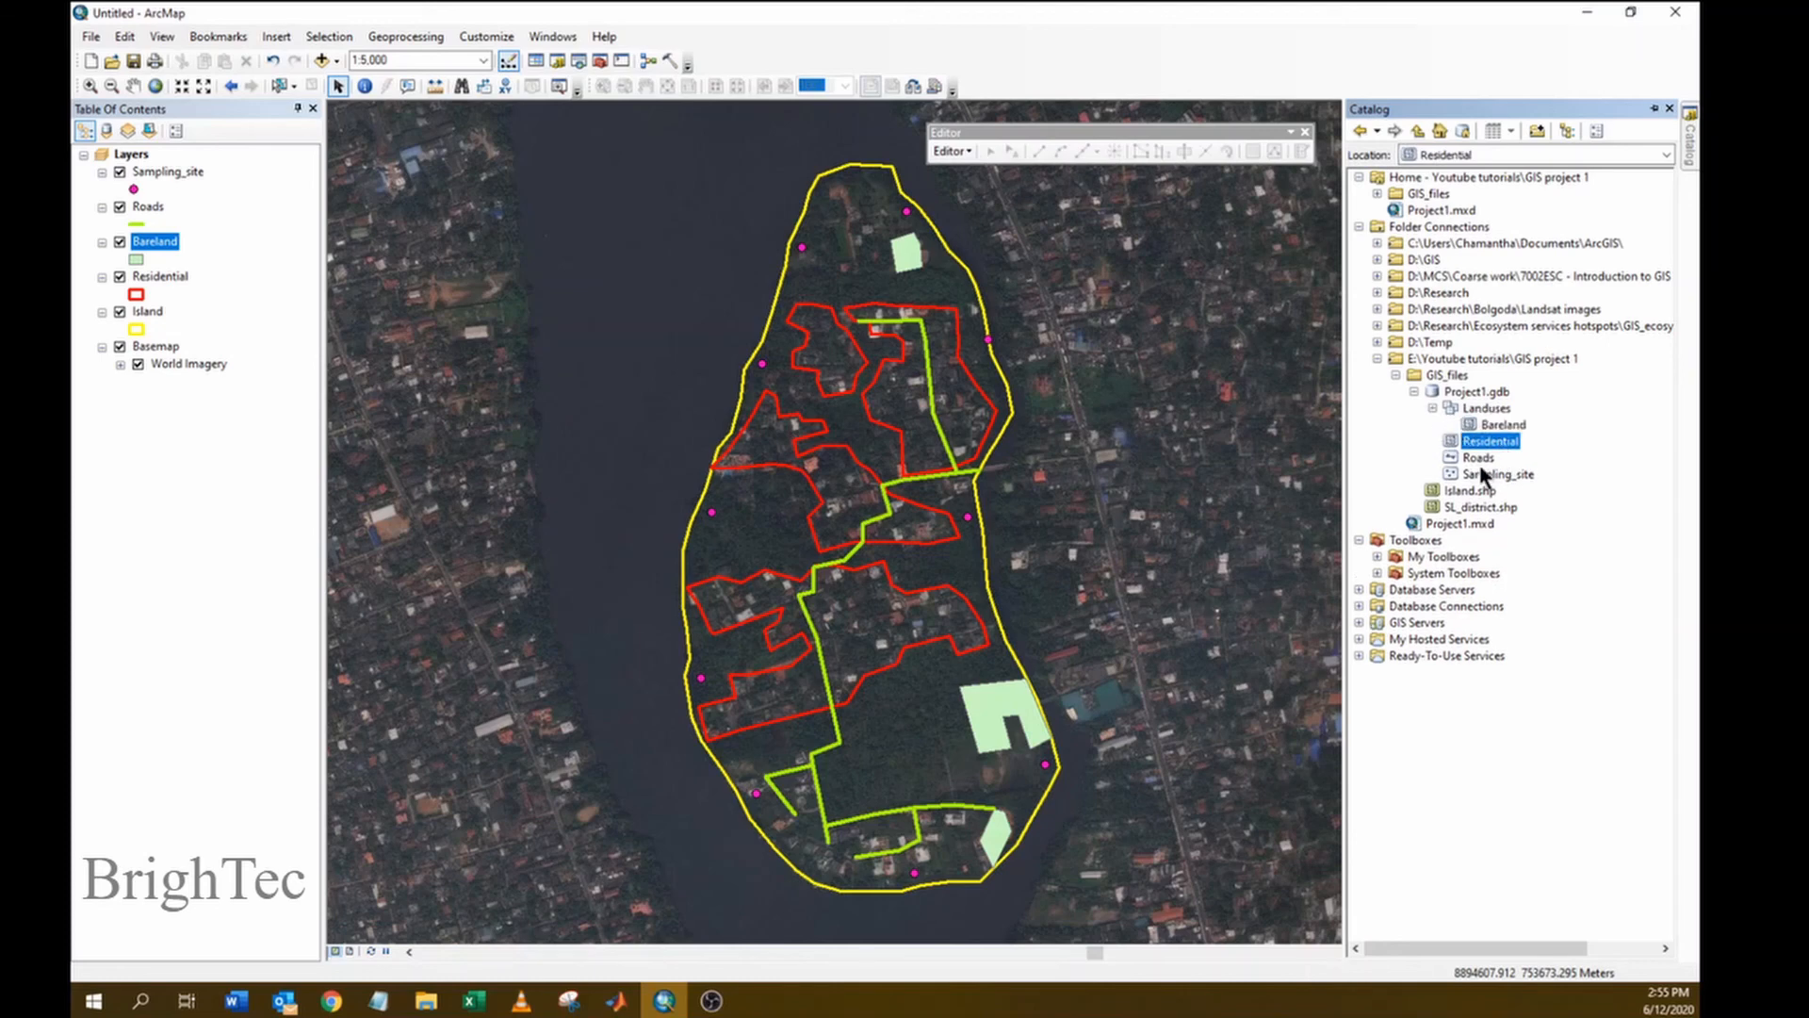
{"action": "left_click", "coordinate": [1480, 425]}
{"action": "left_click_drag", "start_coordinate": [1481, 425], "coordinate": [1483, 415]}
- Create a feature dataset named Road_network in Project1.gdb using WGS 1984 Web Mercator (auxiliary sphere)
{"action": "right_click", "coordinate": [1477, 391]}
{"action": "mouse_move", "coordinate": [1535, 586]}
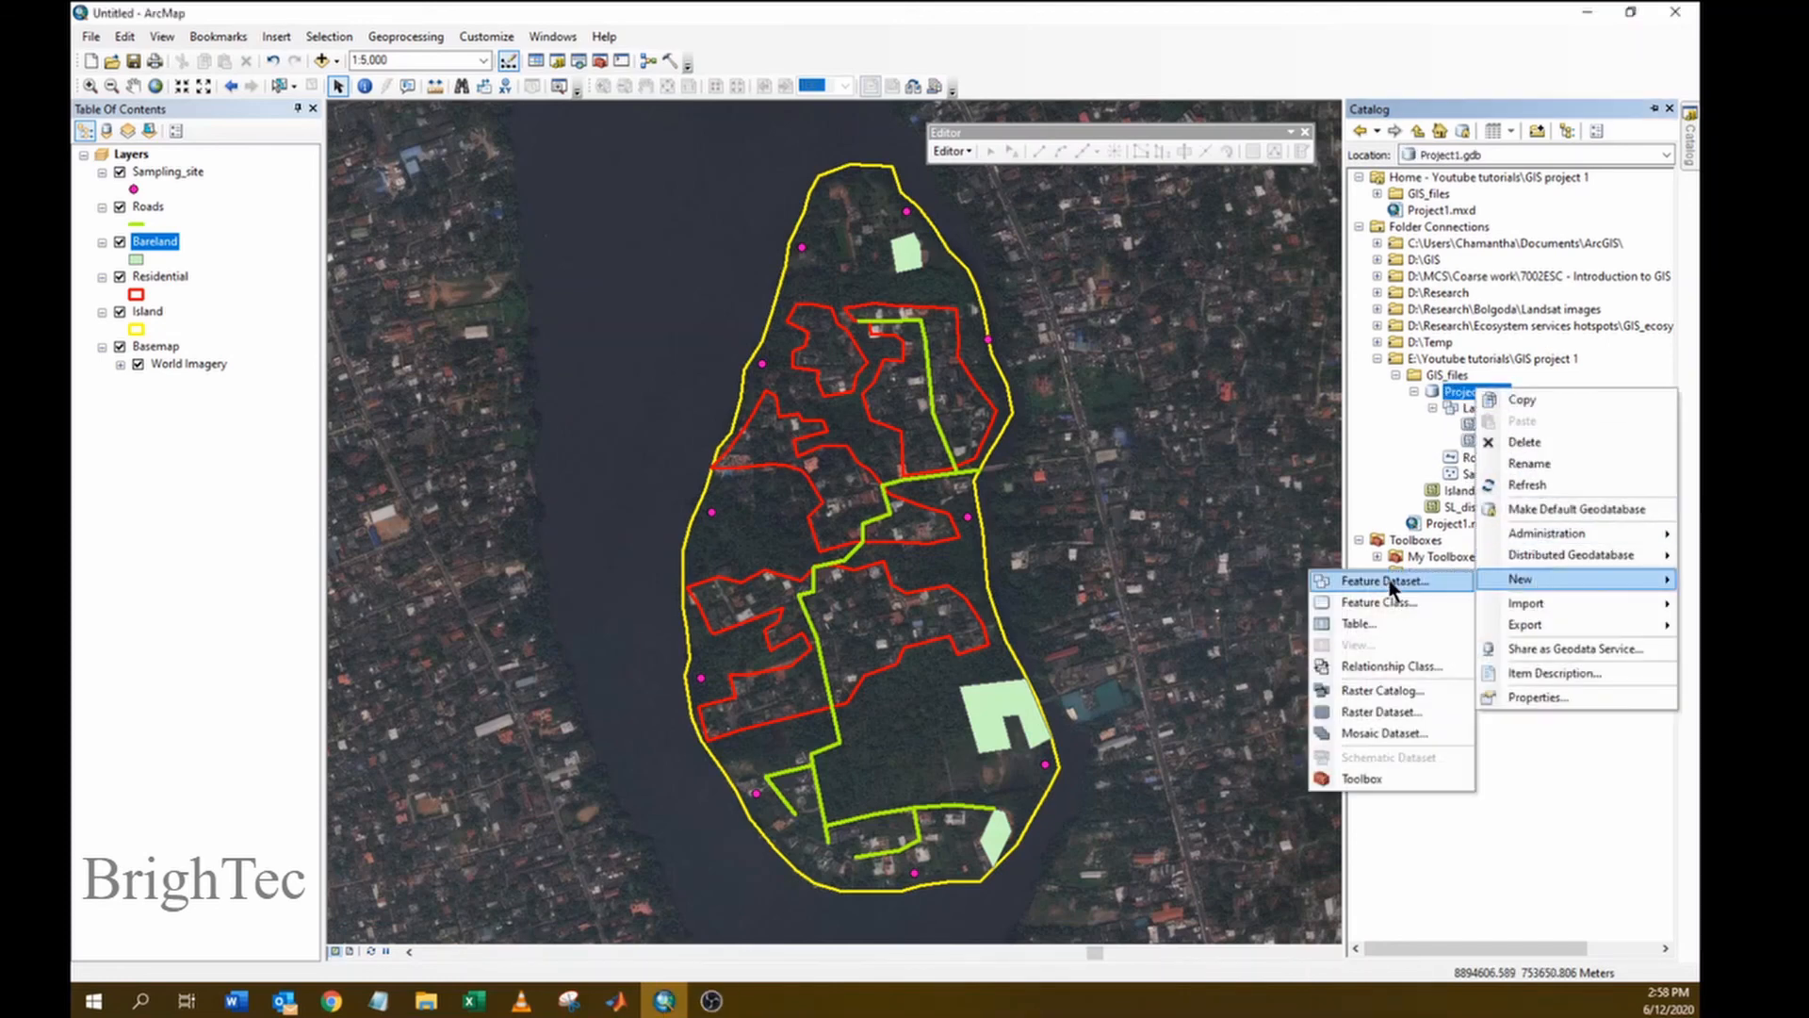
{"action": "left_click", "coordinate": [1387, 585]}
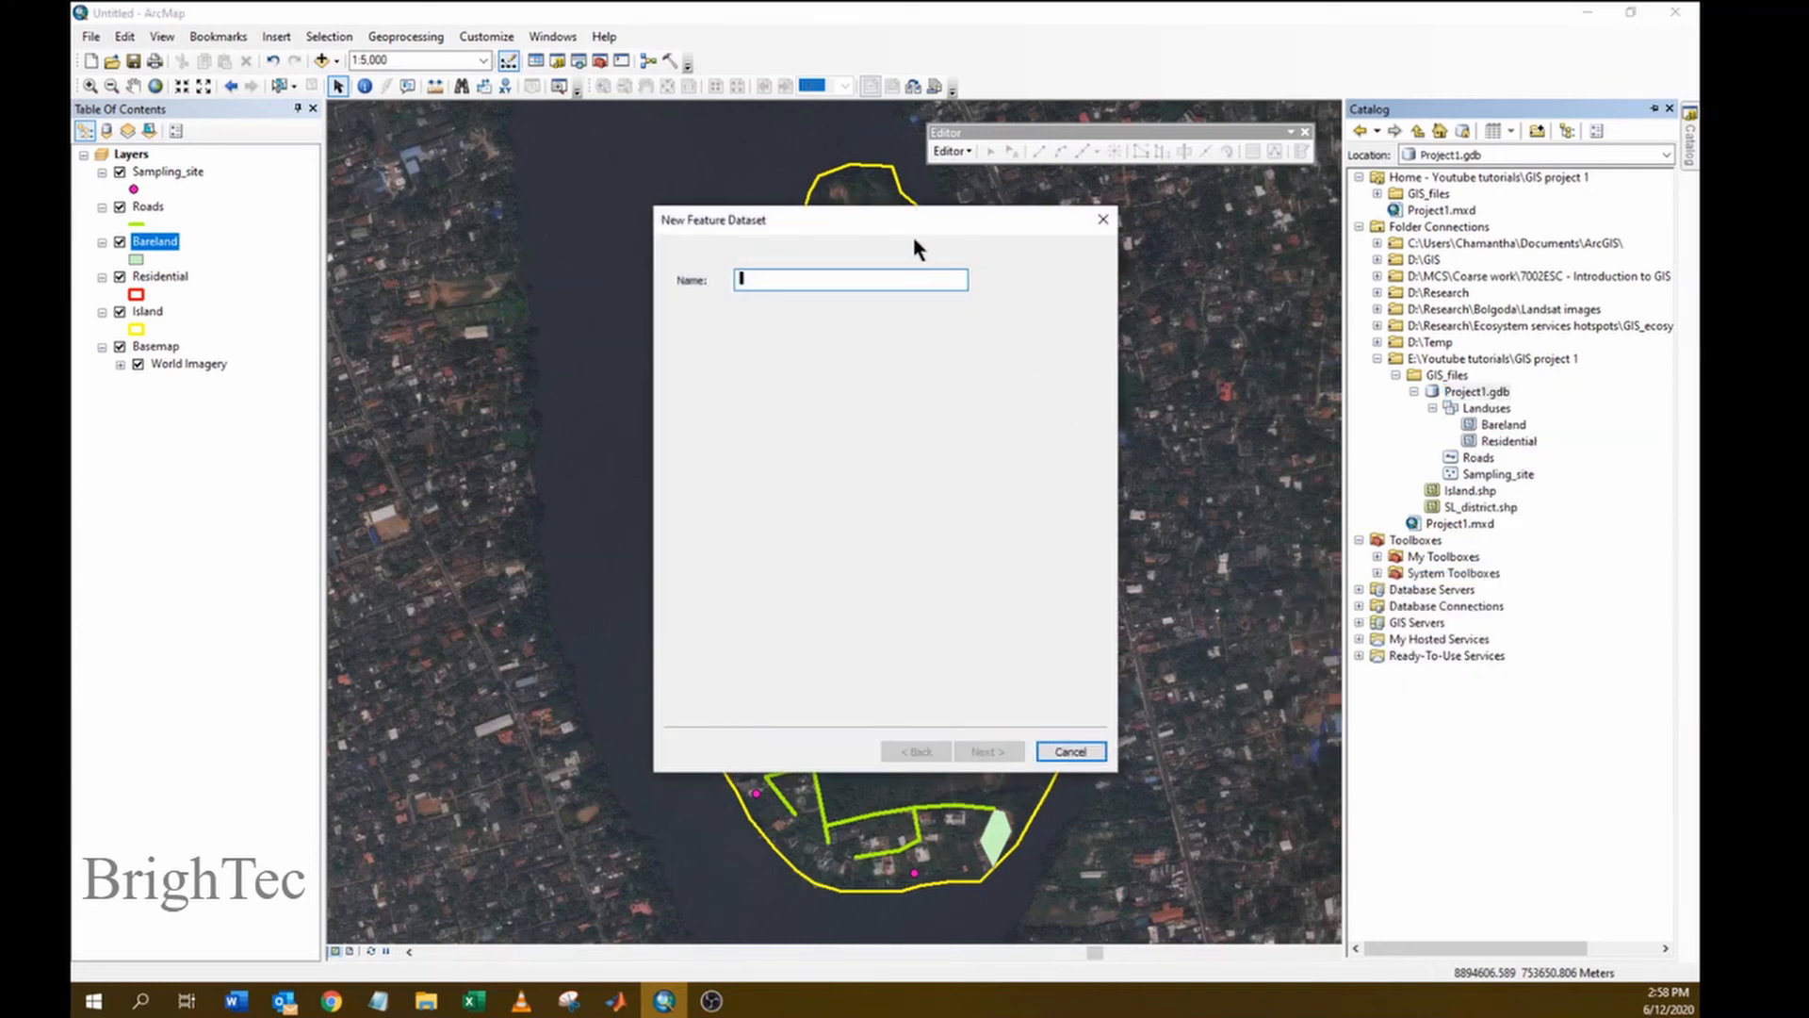
{"action": "type", "text": "Road_network"}
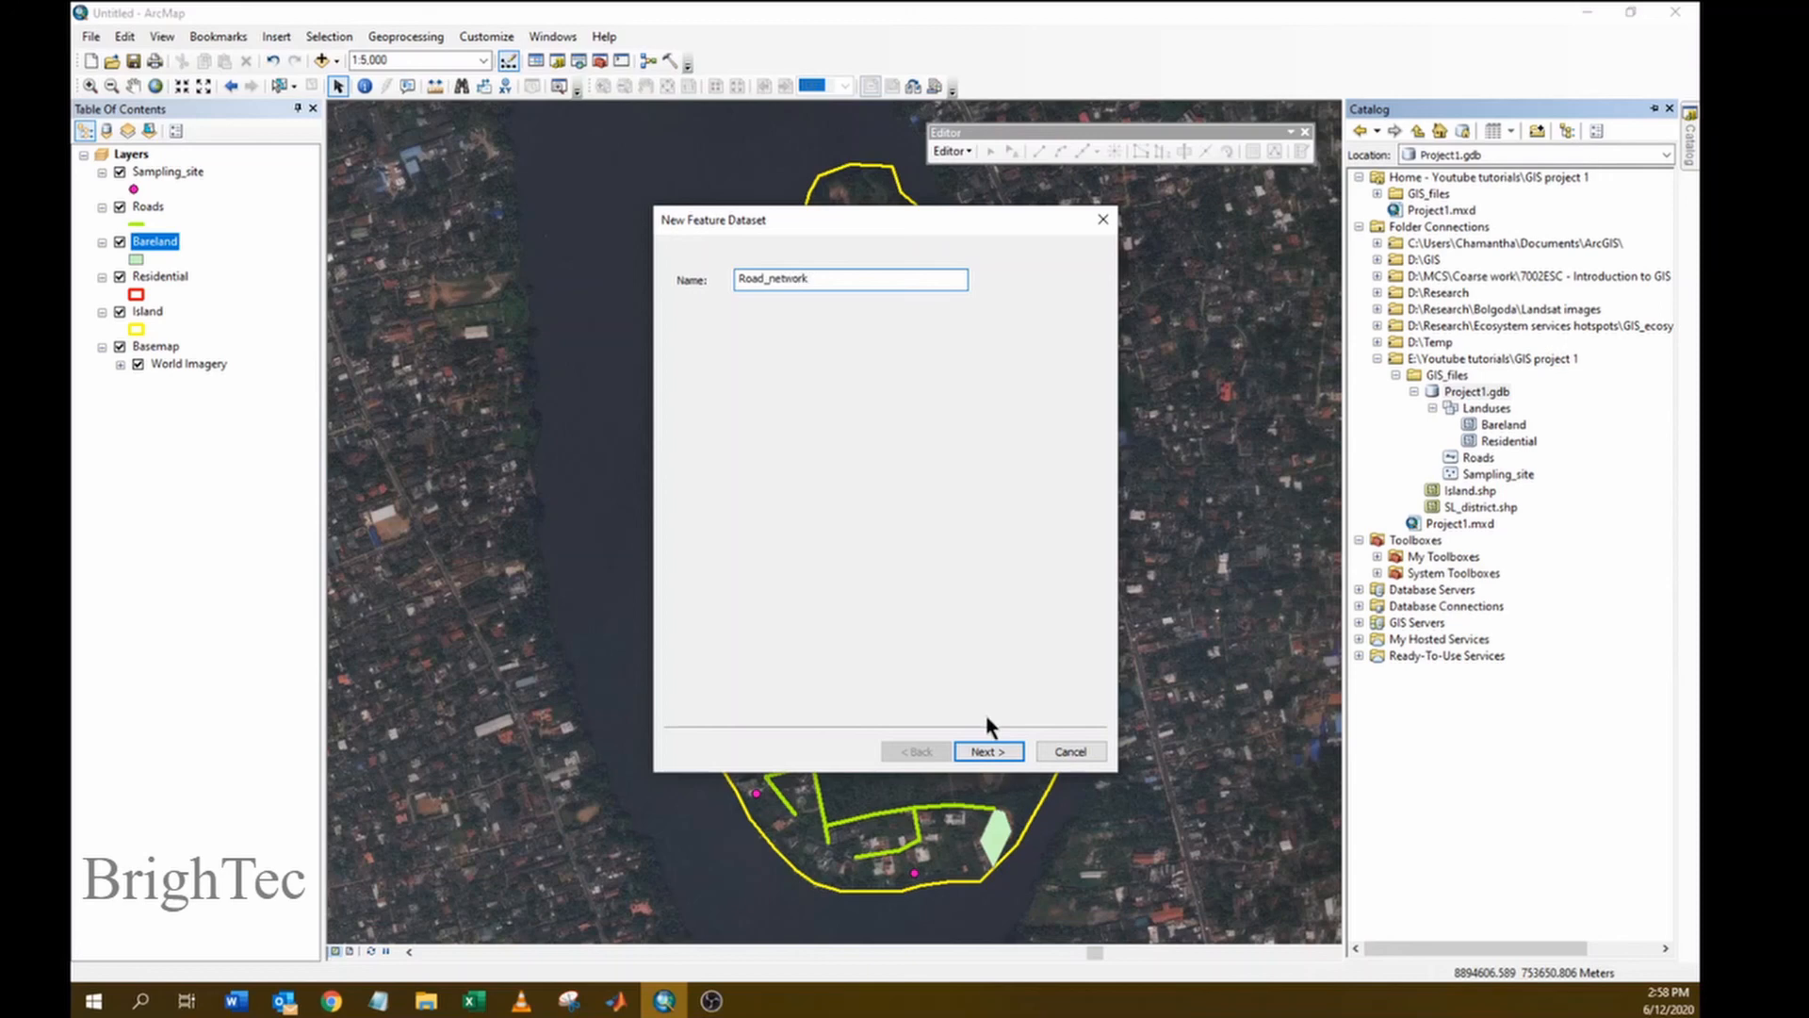
{"action": "left_click", "coordinate": [986, 751]}
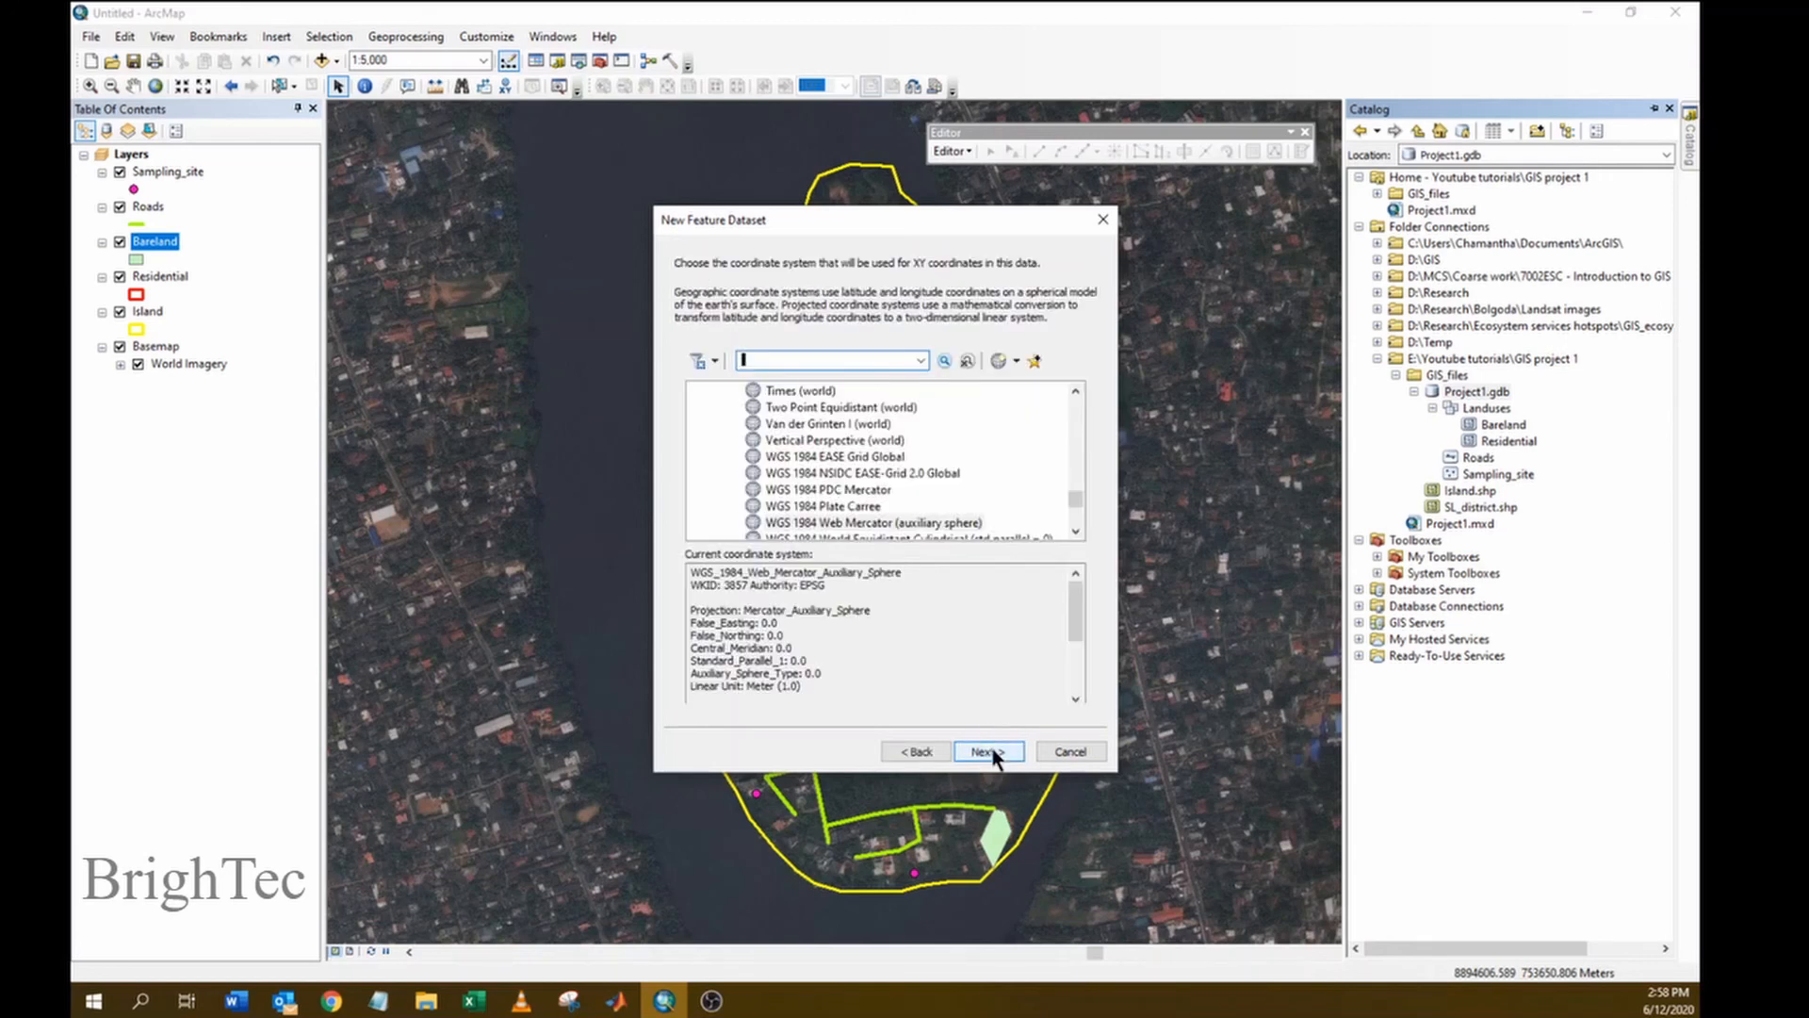
{"action": "left_click", "coordinate": [997, 750]}
{"action": "left_click", "coordinate": [1003, 752]}
{"action": "left_click", "coordinate": [1003, 752]}
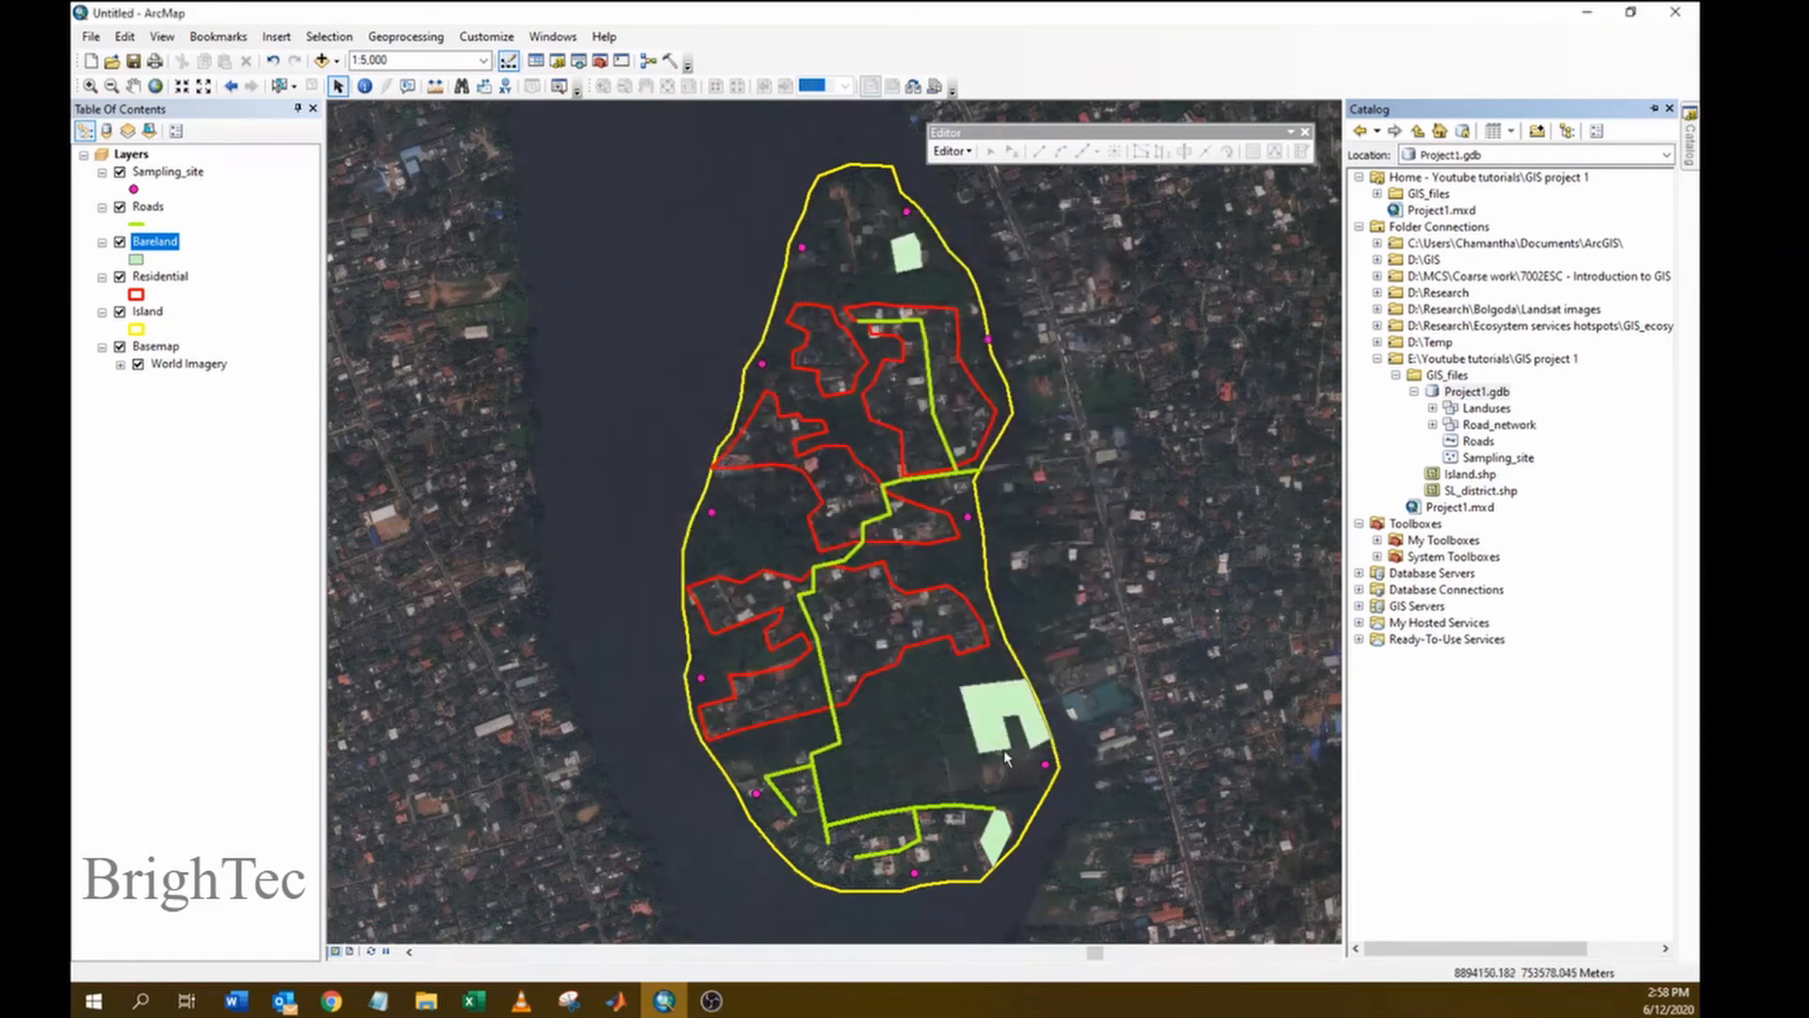
- Move the Roads feature class into the Road_network dataset and expand the Road_network and Landuses datasets
{"action": "left_click", "coordinate": [1478, 441]}
{"action": "left_click_drag", "start_coordinate": [1476, 442], "coordinate": [1483, 426]}
{"action": "left_click", "coordinate": [1432, 425]}
{"action": "left_click", "coordinate": [1432, 408]}
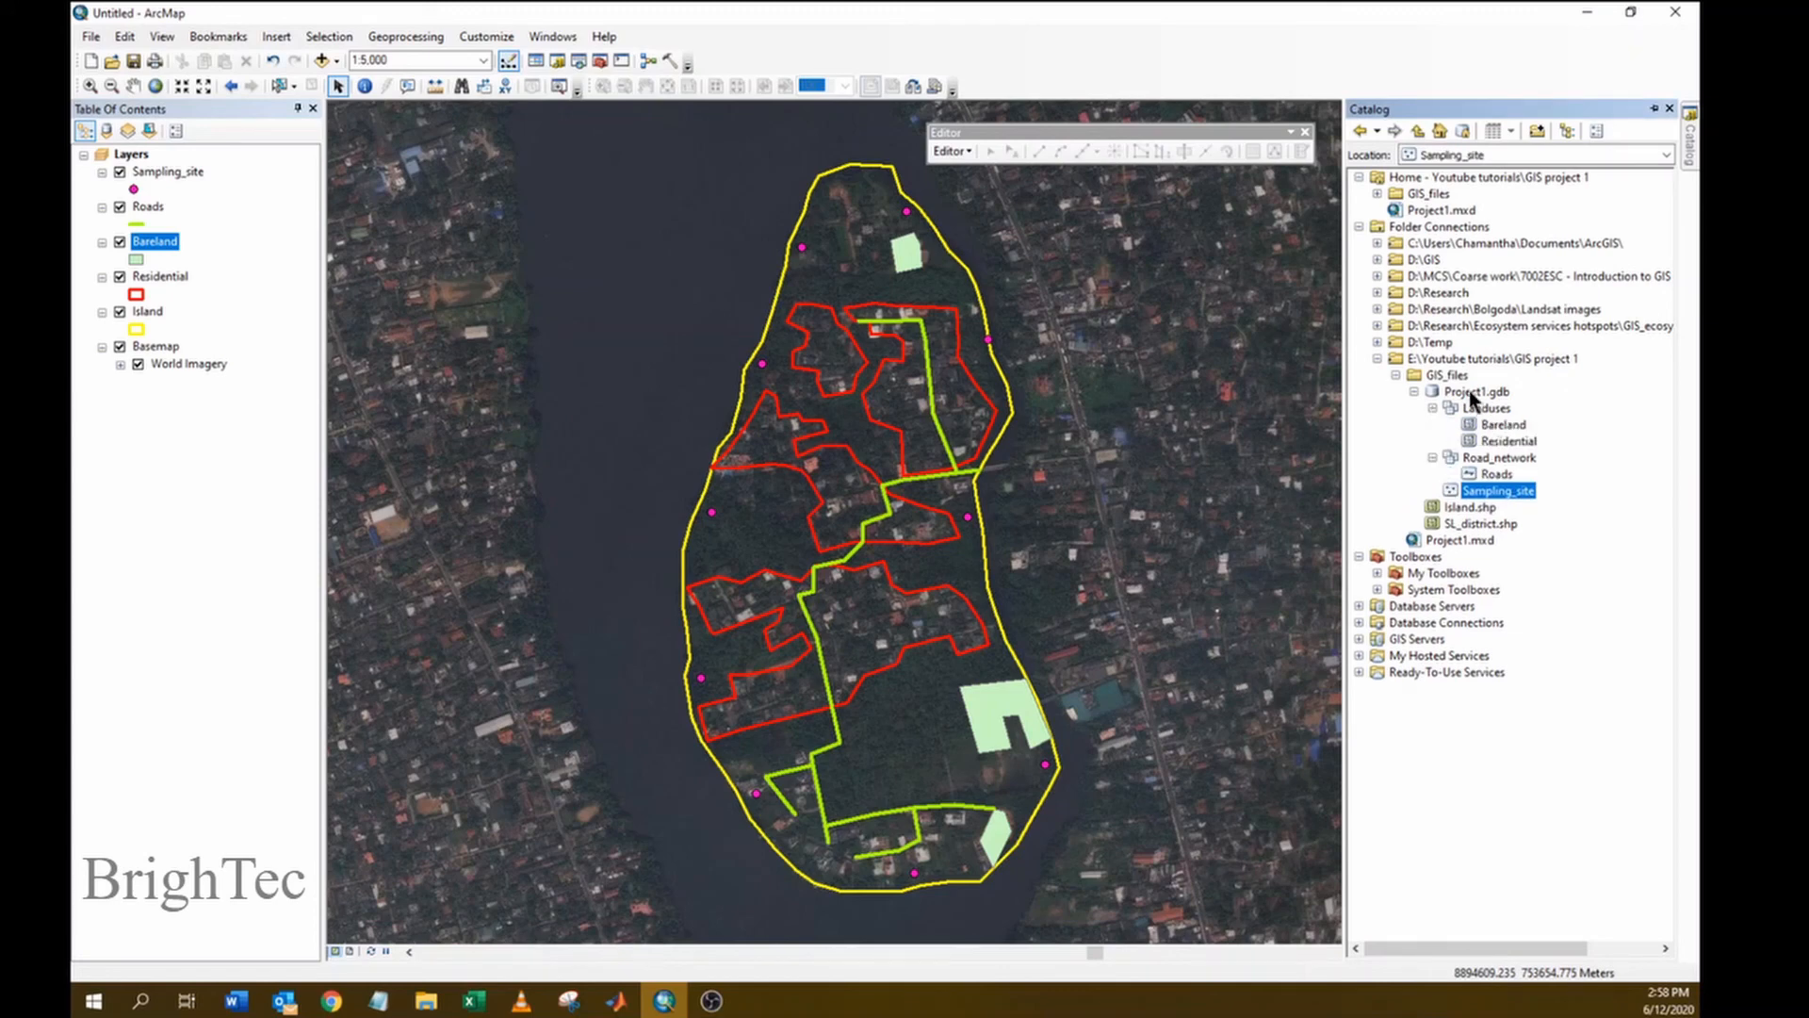
- Create a feature dataset named Samping_sites in Project1.gdb using WGS 1984 Web Mercator (auxiliary sphere)
{"action": "right_click", "coordinate": [1470, 392]}
{"action": "mouse_move", "coordinate": [1524, 579]}
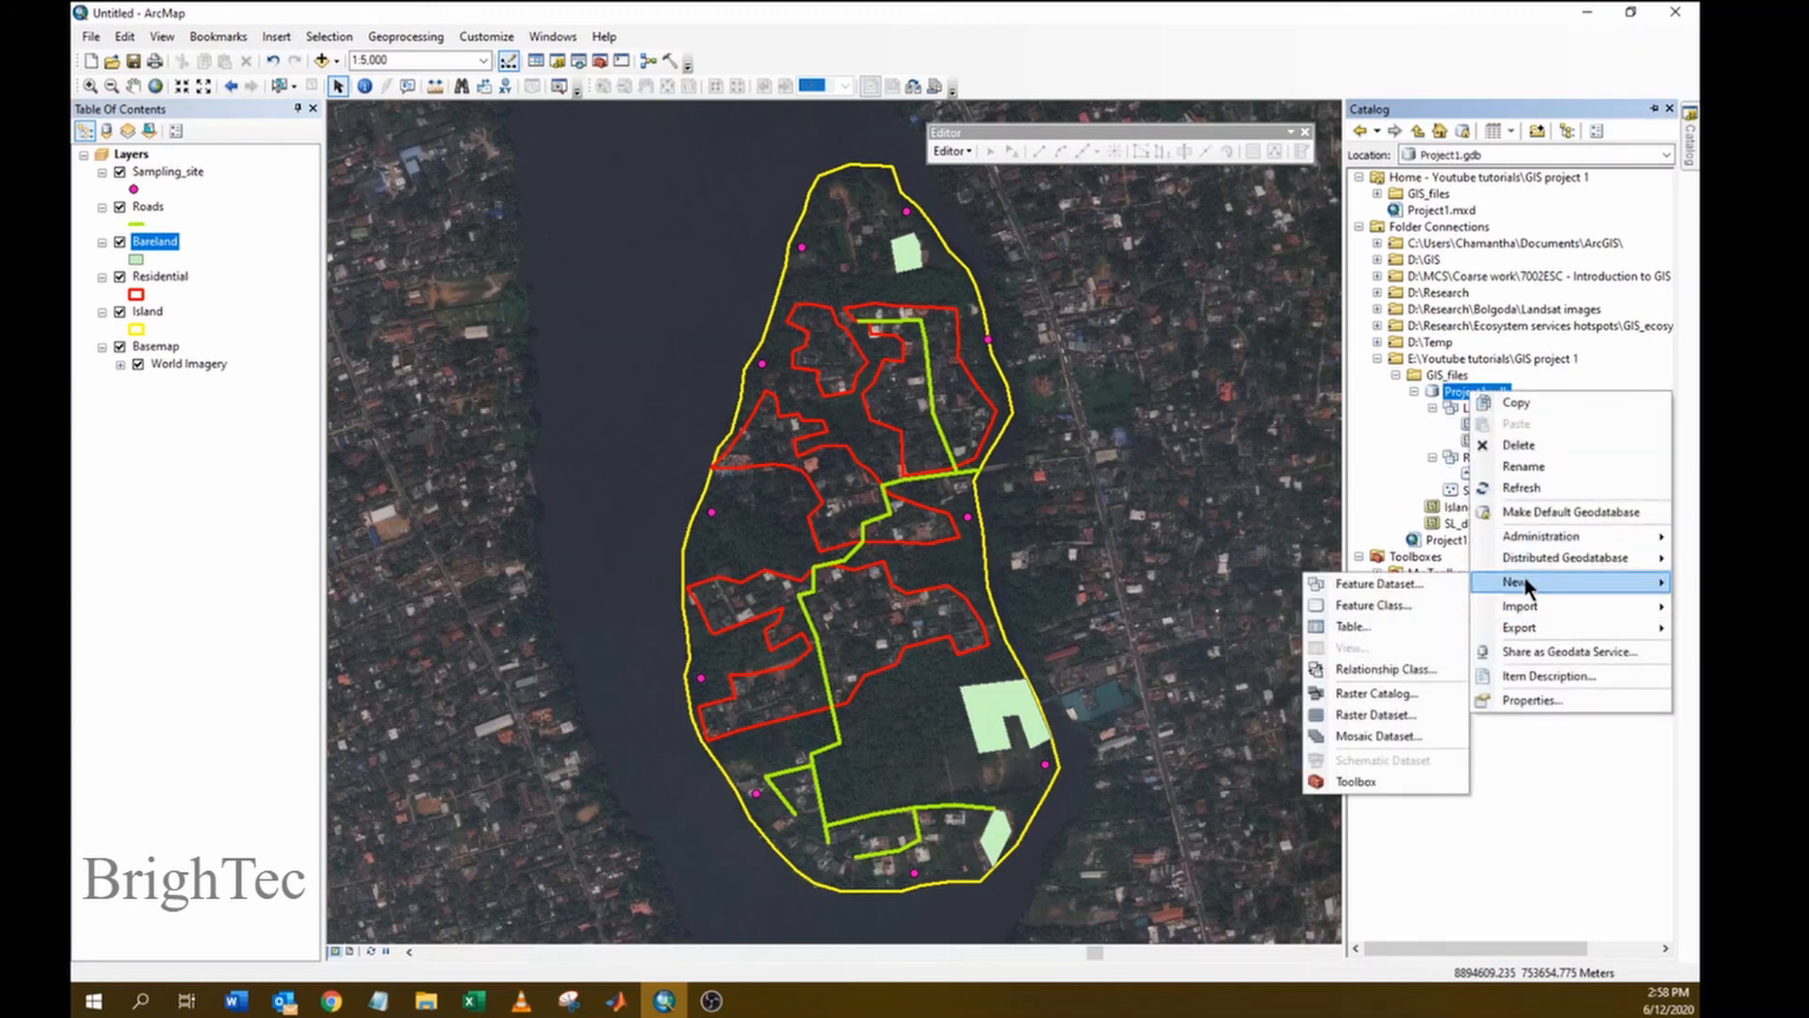
{"action": "left_click", "coordinate": [1406, 584]}
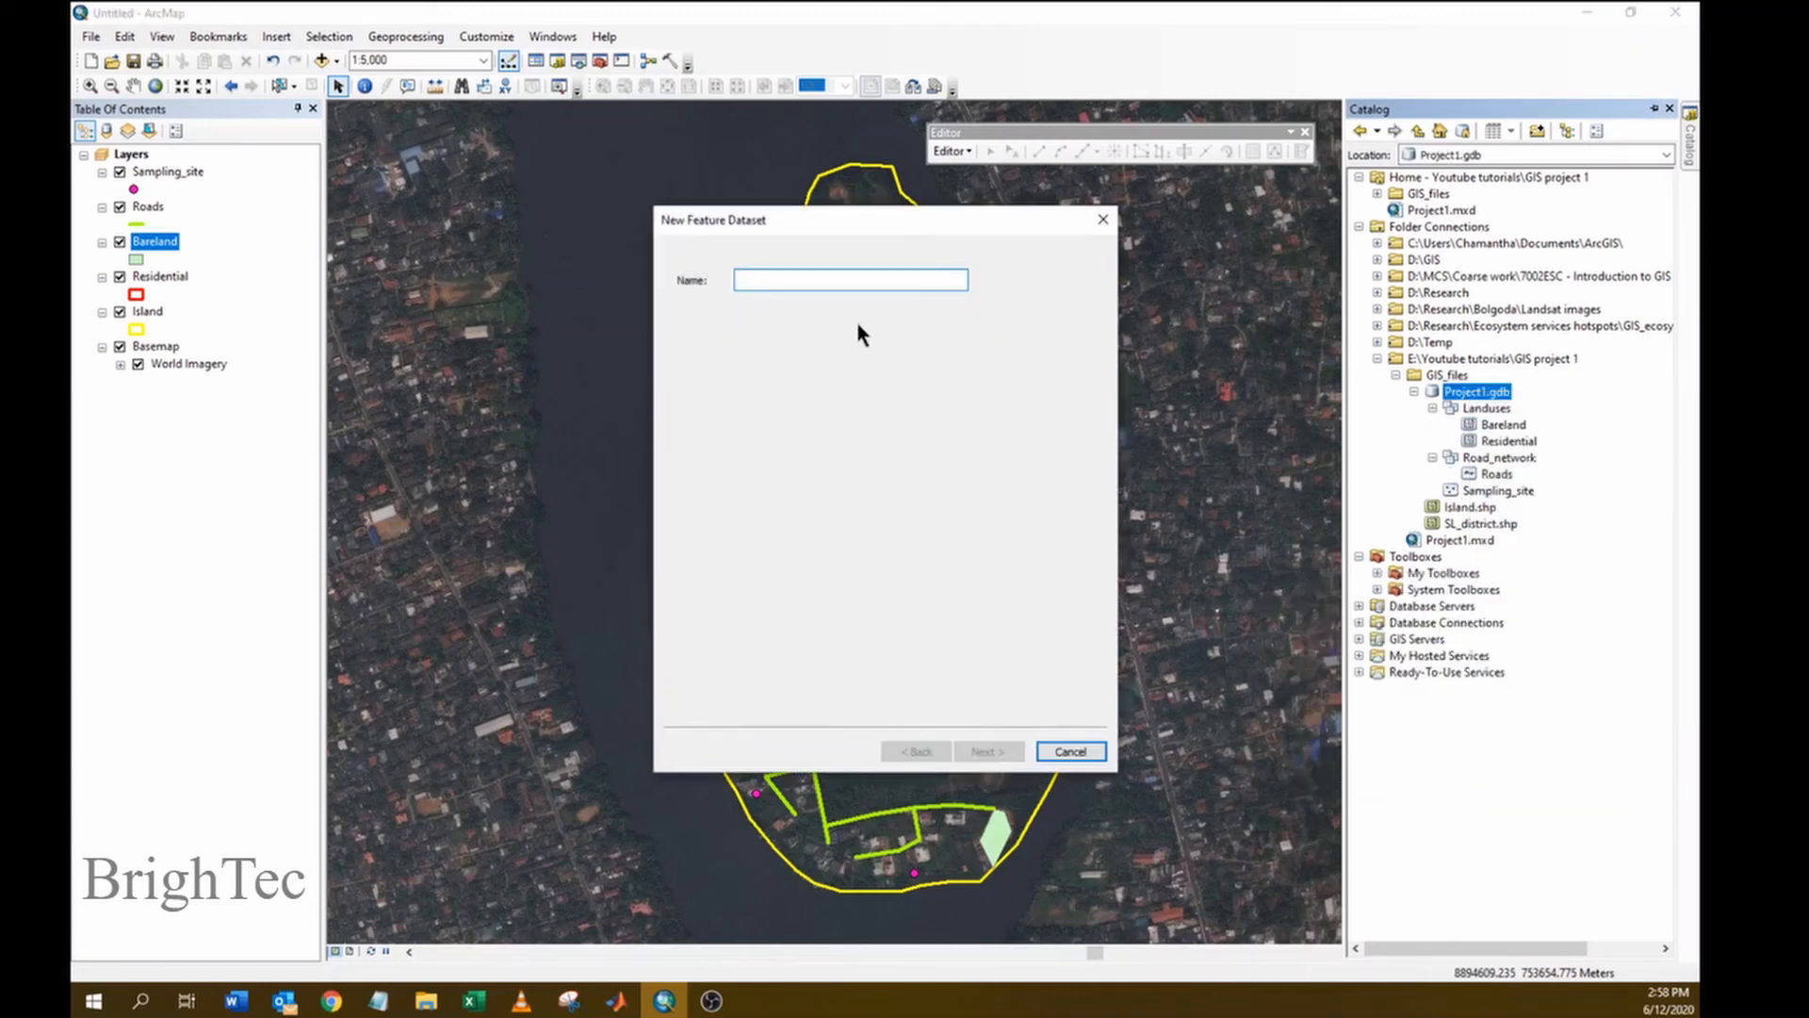
{"action": "type", "text": "Sampin"}
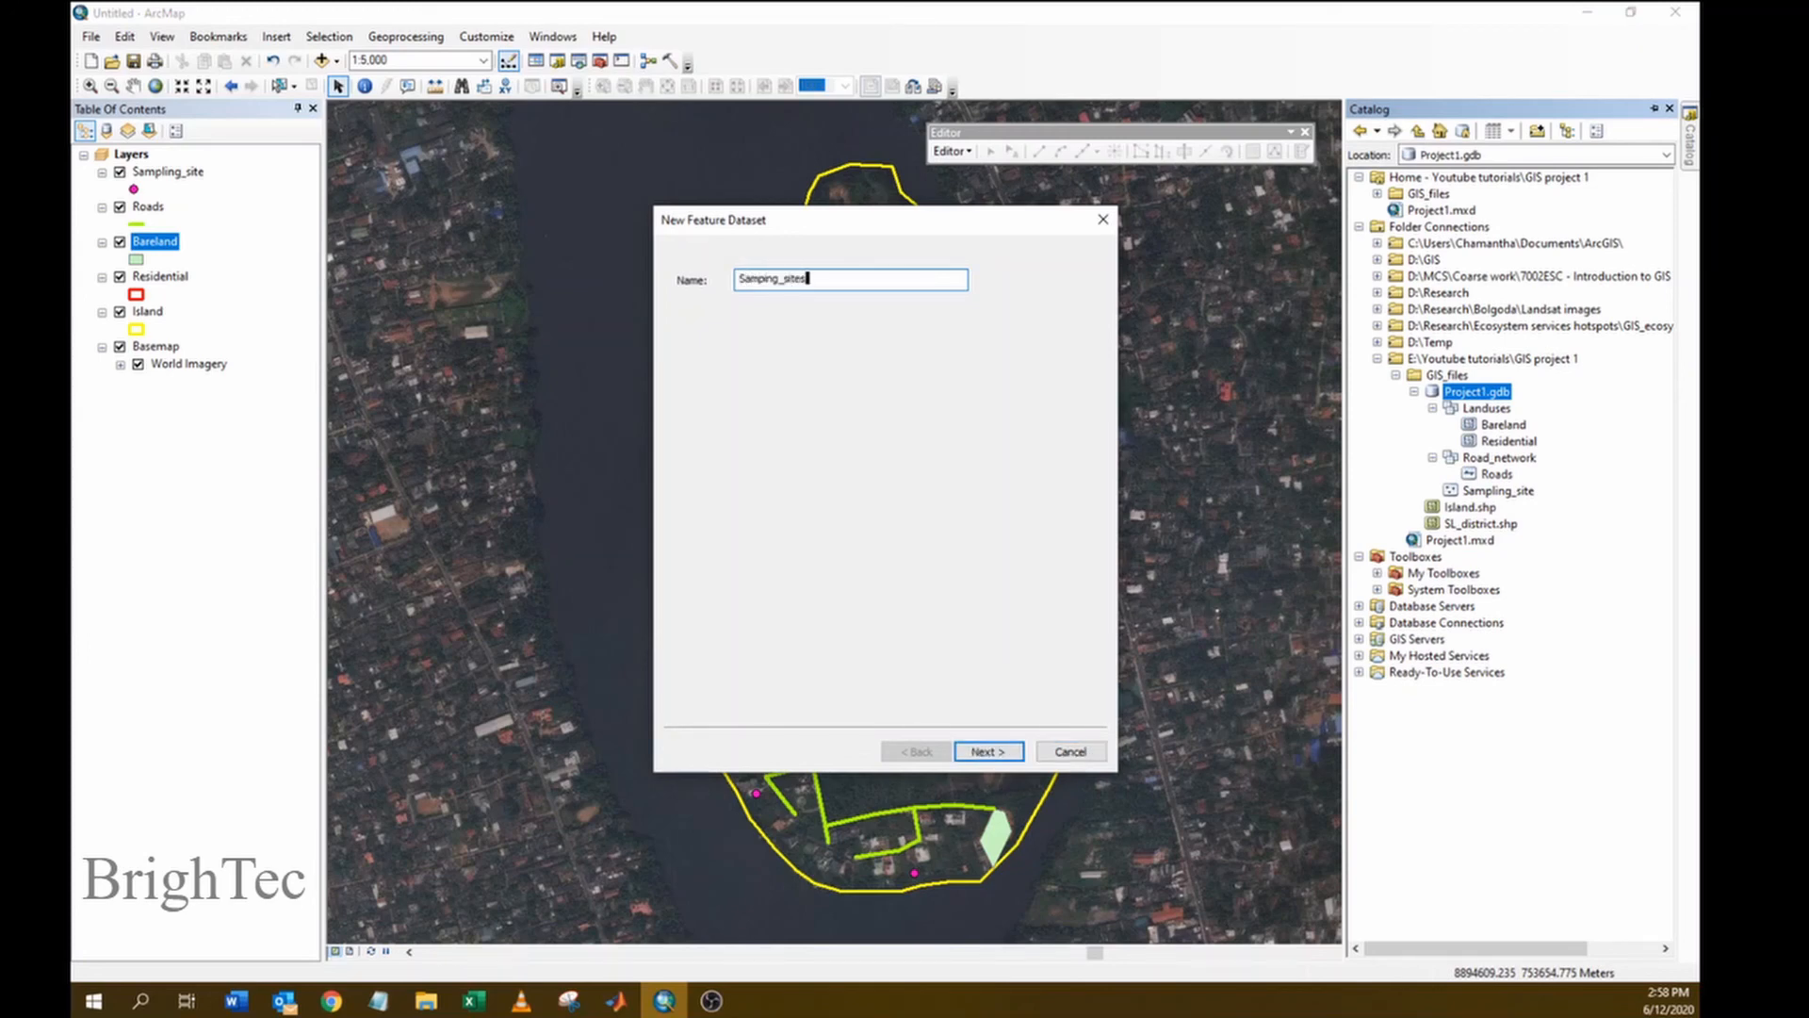
{"action": "type", "text": "g_sites"}
{"action": "left_click", "coordinate": [987, 751]}
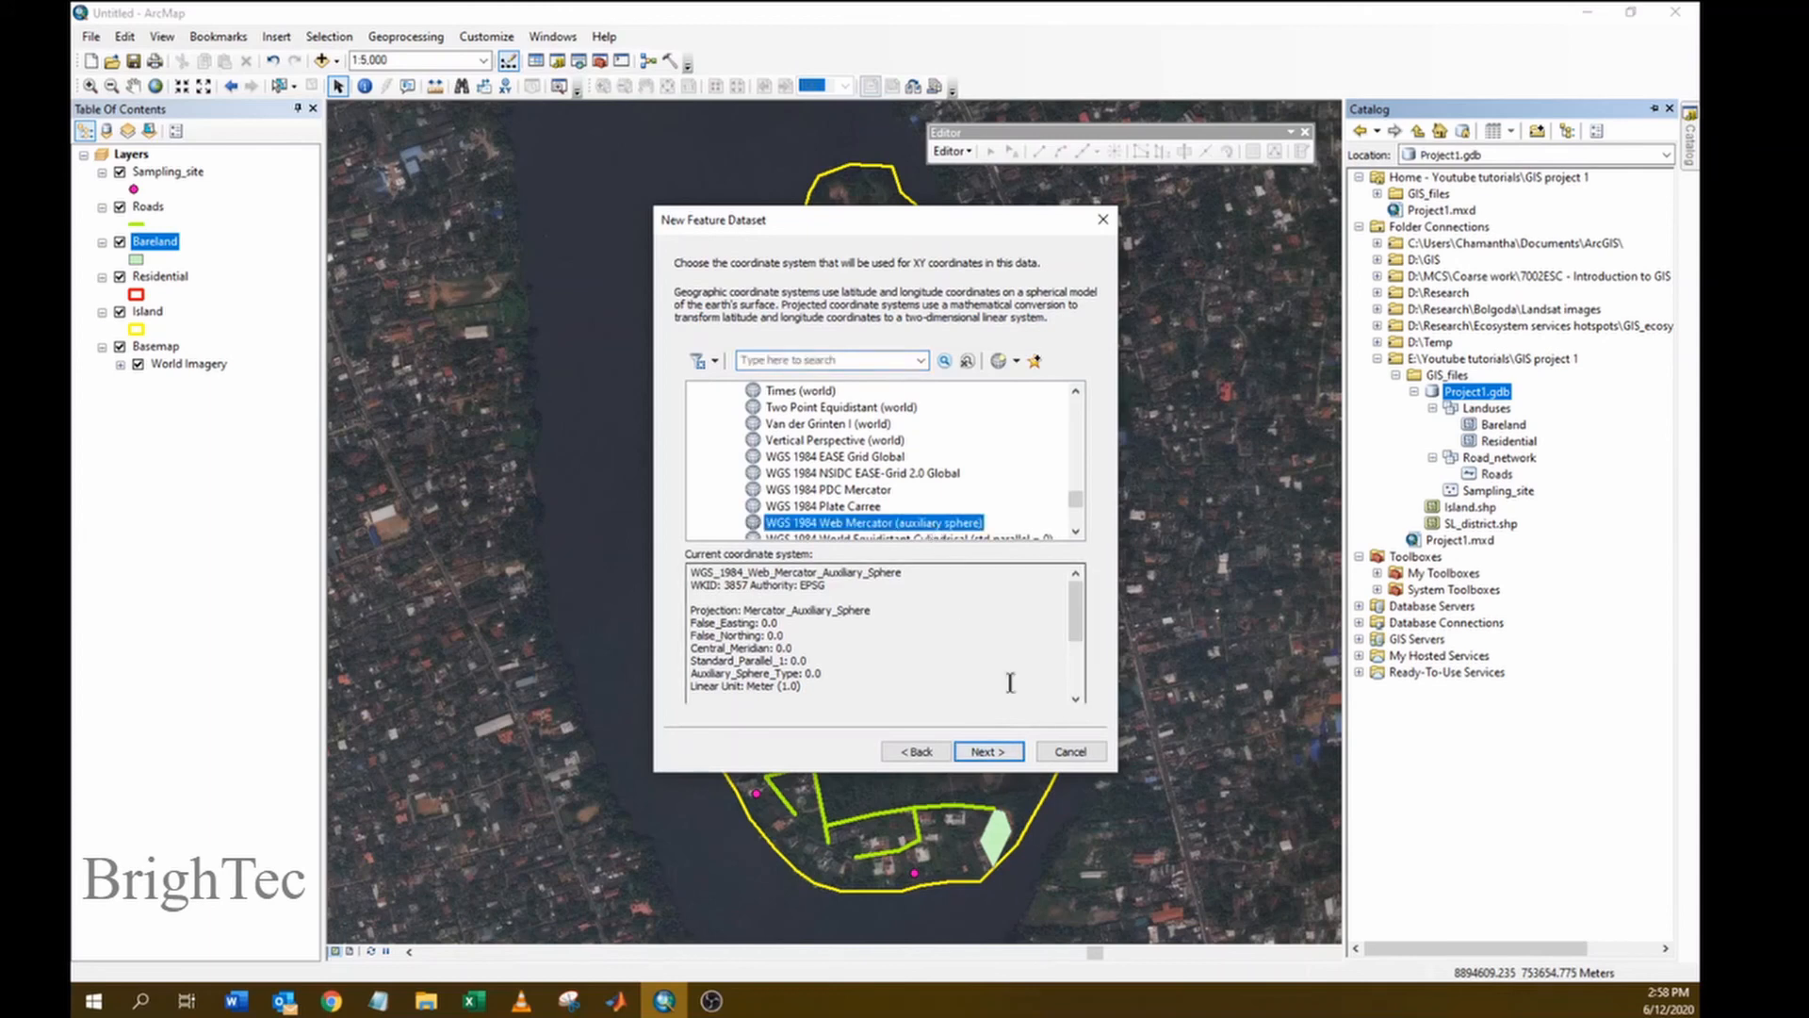
{"action": "left_click", "coordinate": [987, 751]}
{"action": "left_click", "coordinate": [987, 751]}
- Move the Sampling_site feature class into the Samping_sites dataset and rename it Bird_counts
{"action": "left_click", "coordinate": [1508, 459]}
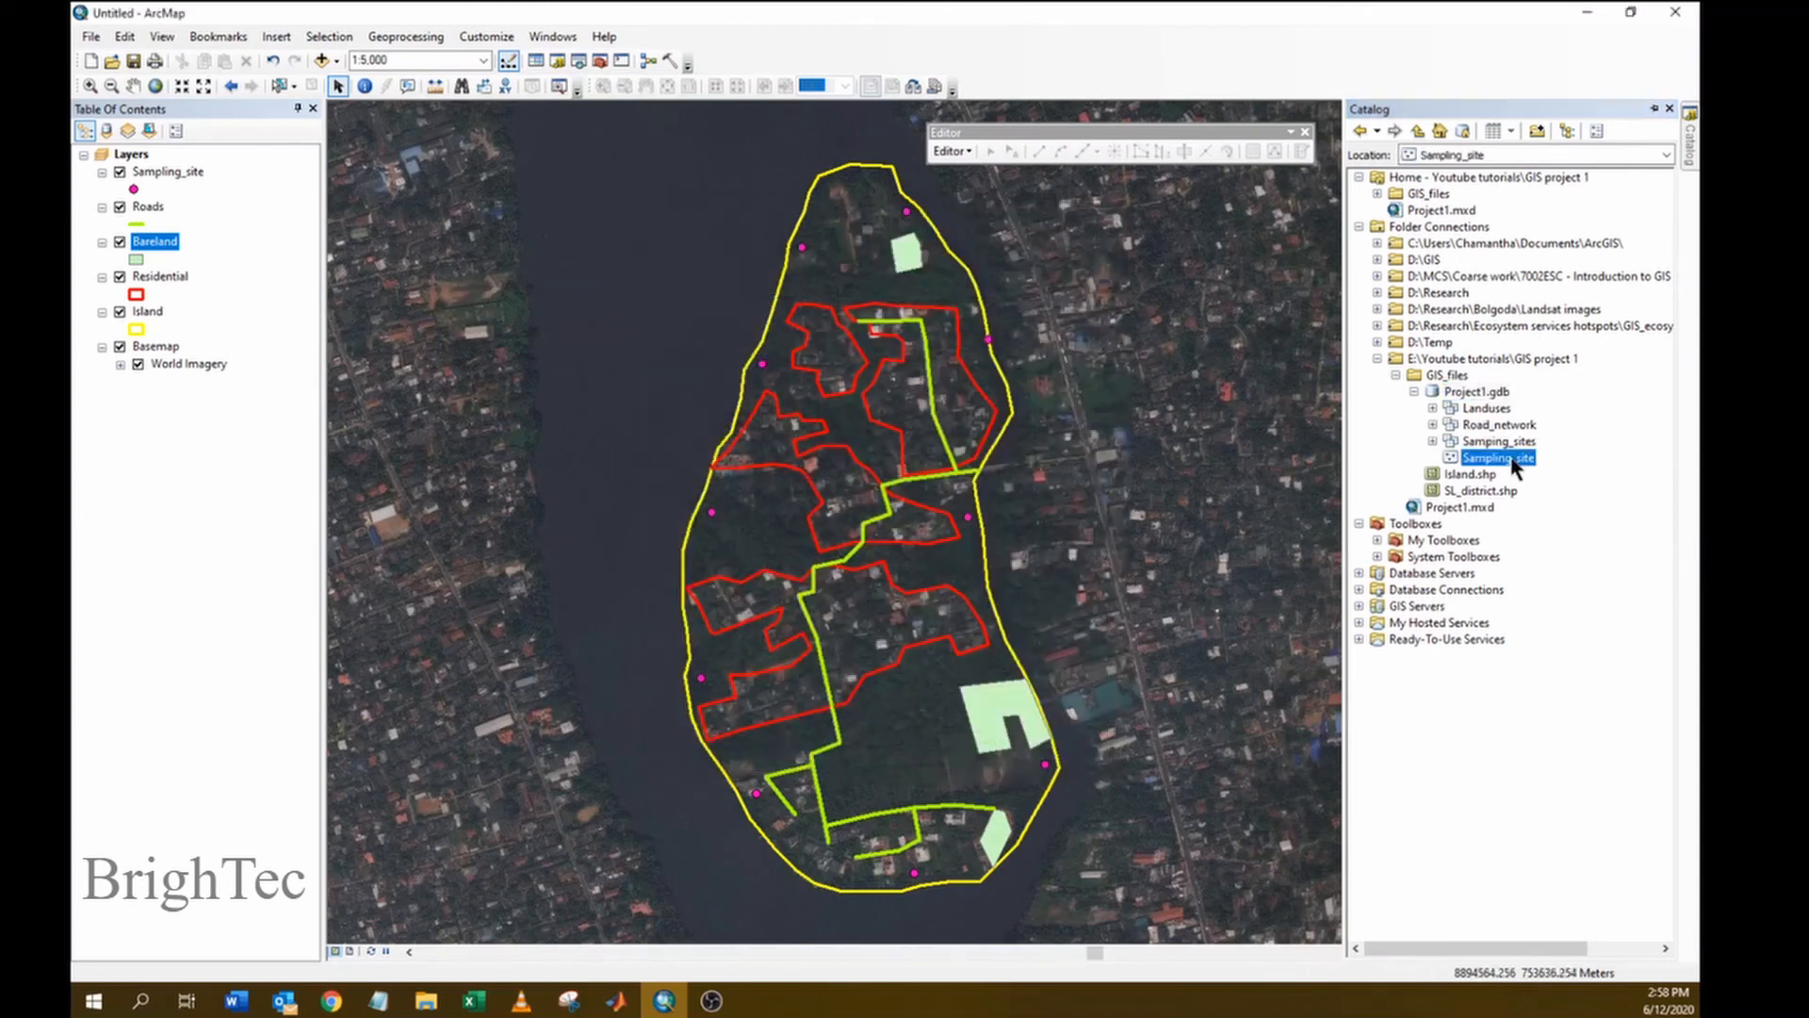
{"action": "right_click", "coordinate": [1508, 458]}
{"action": "left_click", "coordinate": [1537, 516]}
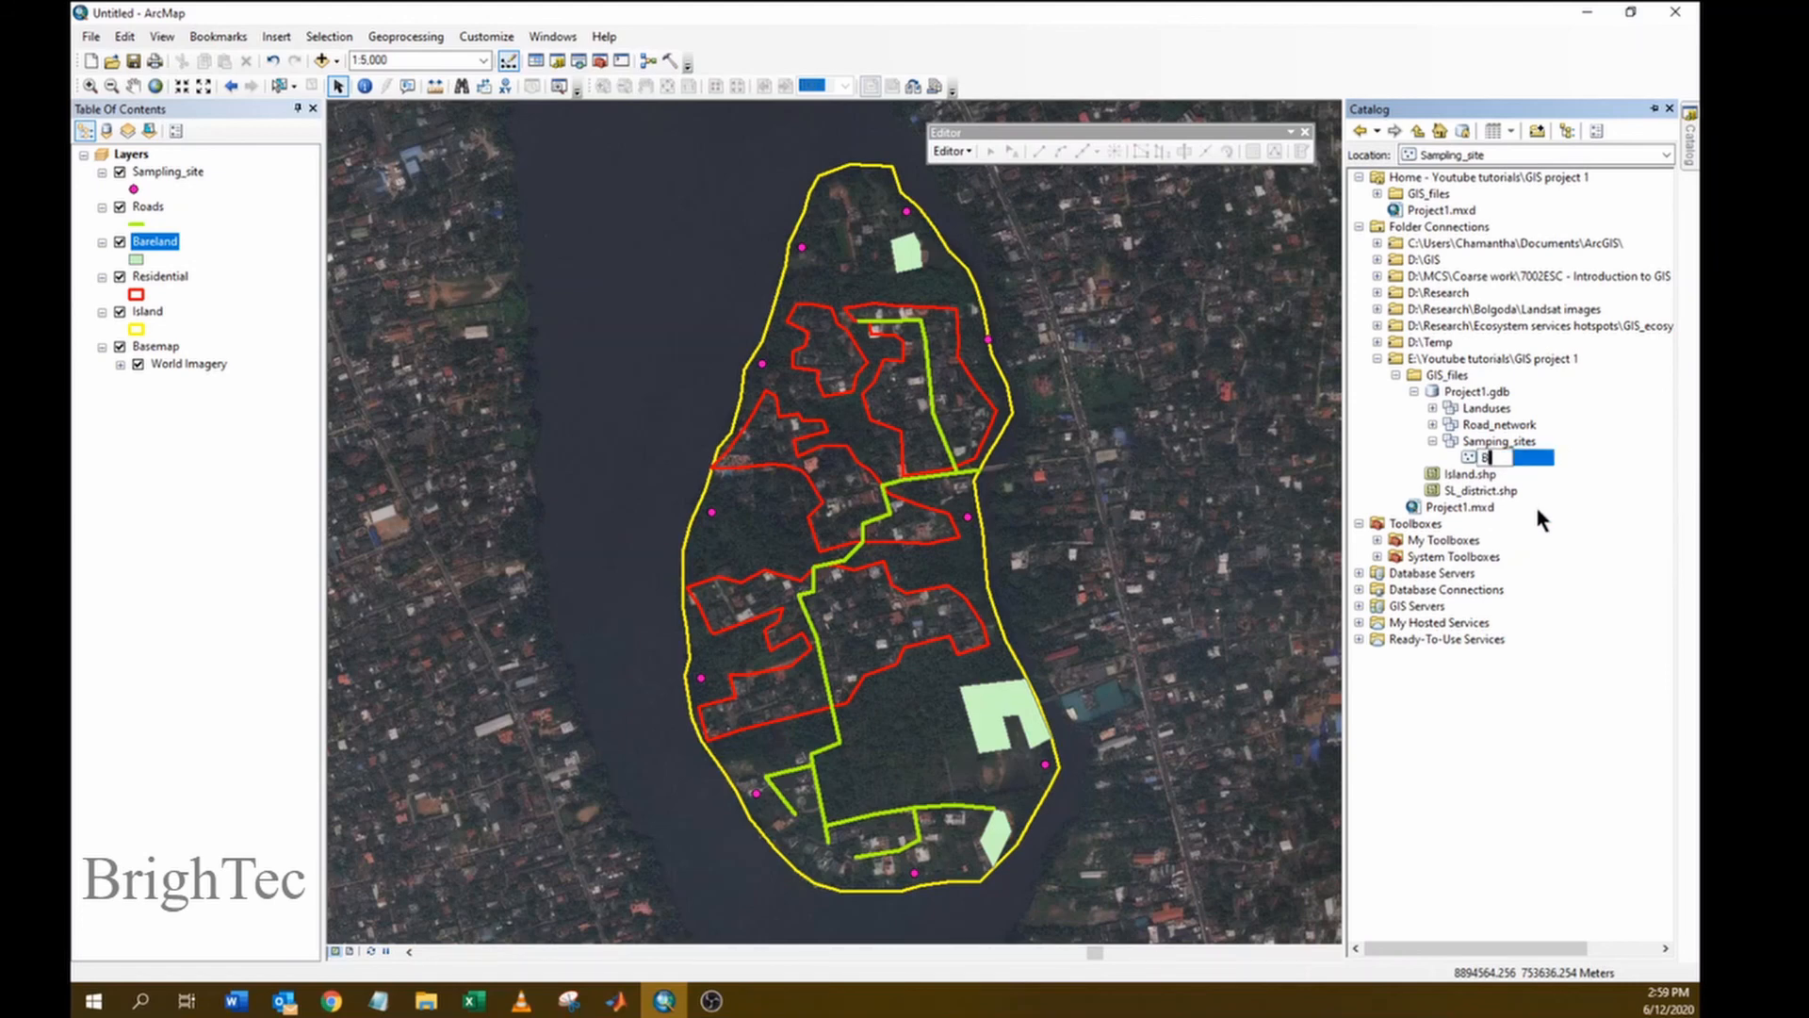
{"action": "type", "text": "Bird_counts"}
{"action": "key", "text": "Return"}
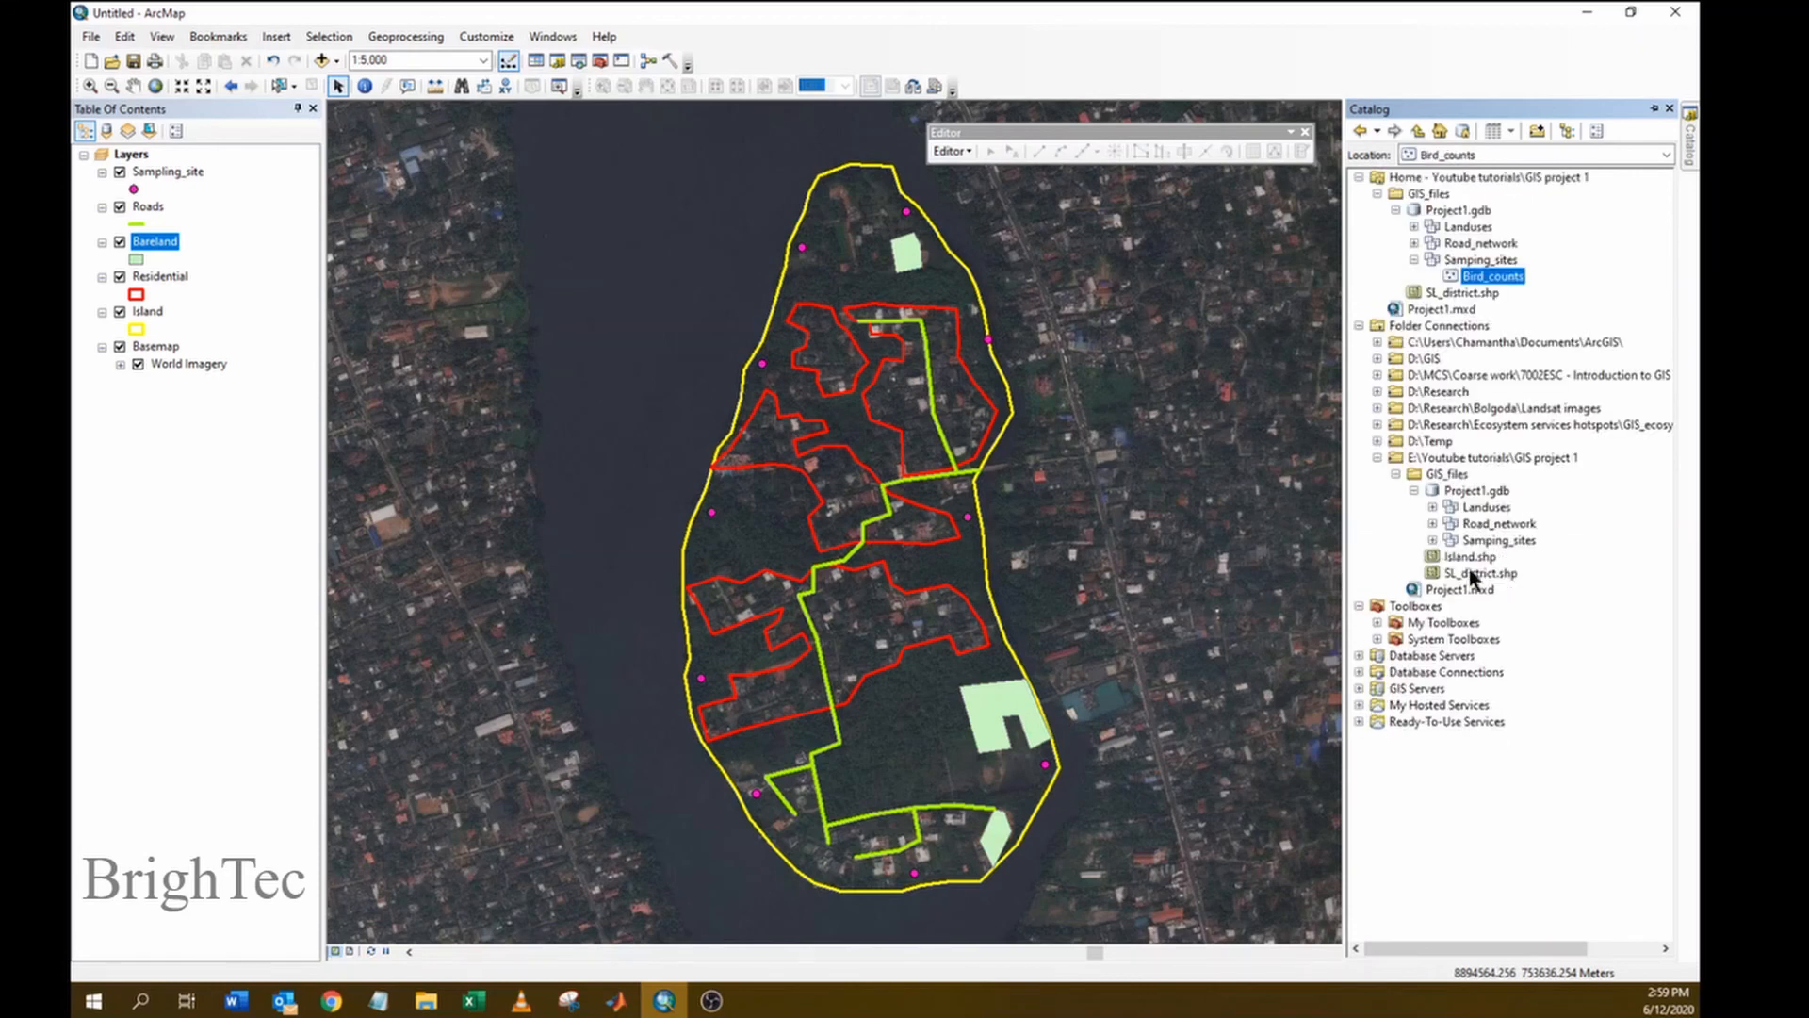
- Expand the Landuses, Road_network and Samping_sites datasets under the E: drive project folder to review their feature classes
{"action": "left_click", "coordinate": [1432, 507]}
{"action": "left_click", "coordinate": [1433, 556]}
{"action": "left_click", "coordinate": [1433, 589]}
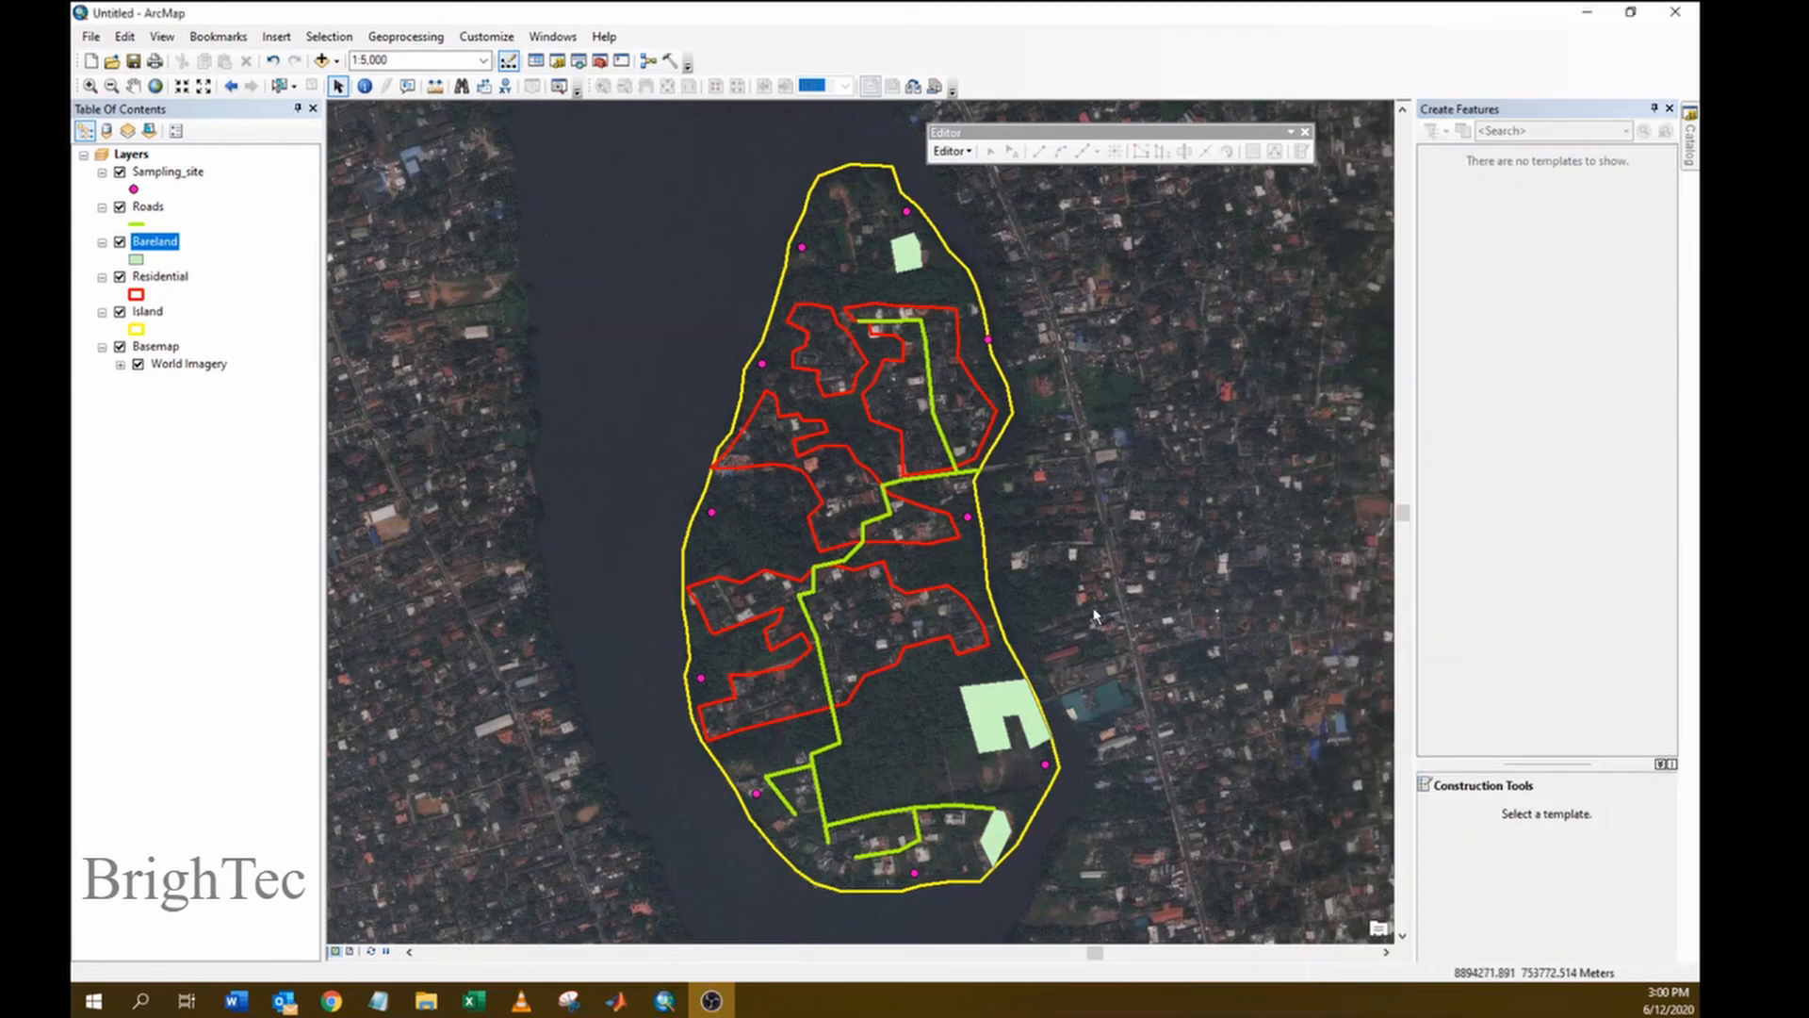
{"action": "left_click", "coordinate": [1692, 151]}
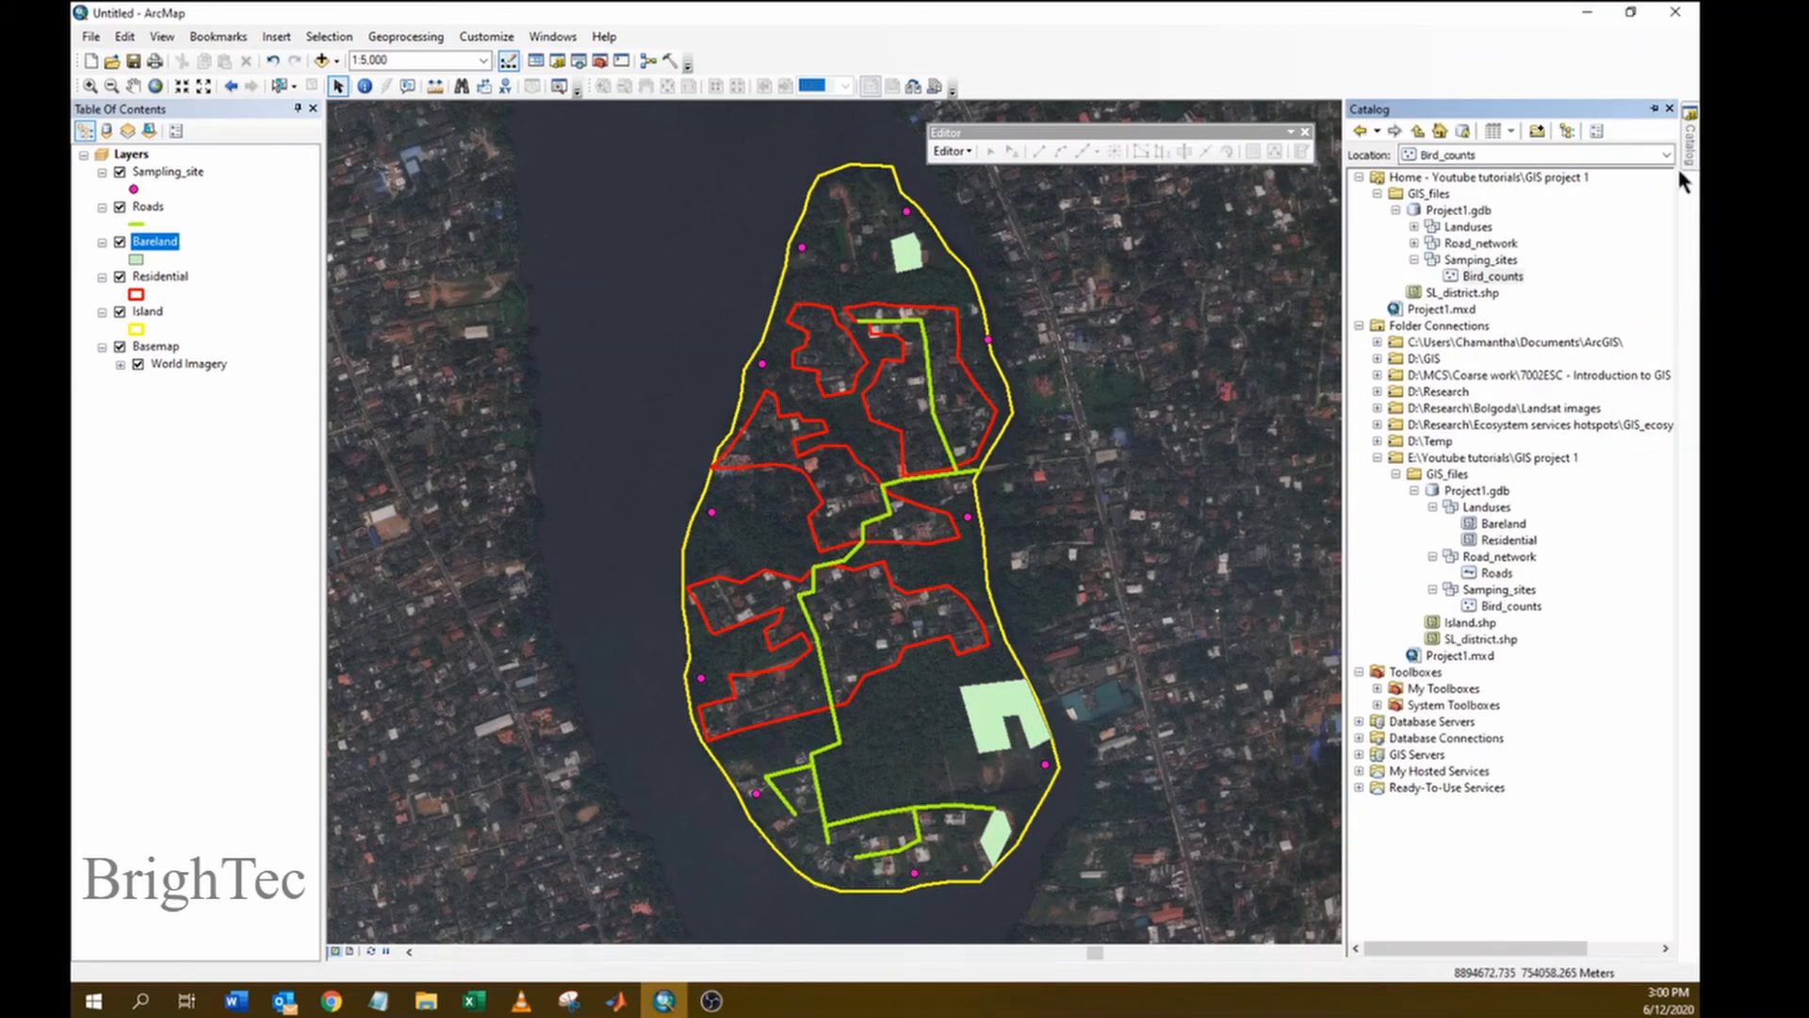